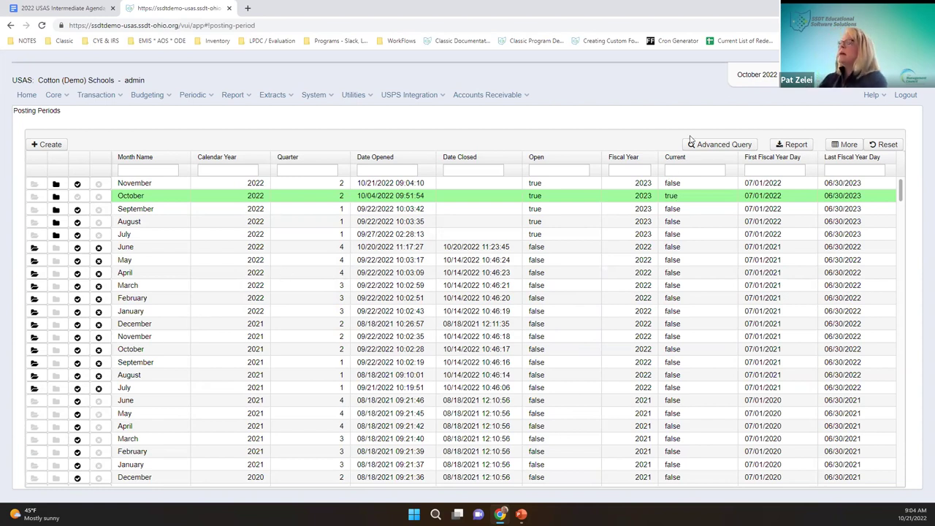
- Drag the Open column header left and drop it between Quarter and Date Opened
mouse_move(583, 160)
mouse_down()
mouse_move(293, 156)
mouse_move(324, 175)
mouse_up()
drag(190, 191, 369, 205)
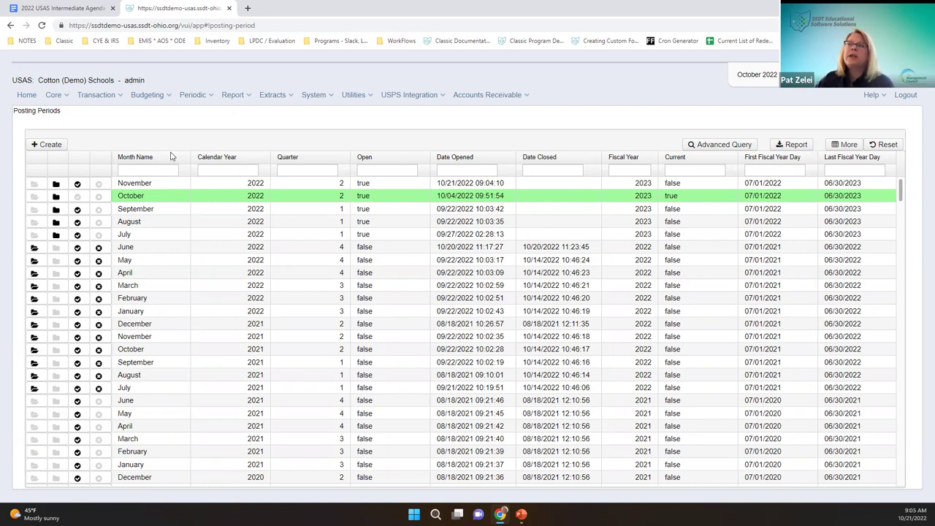
- Open the Expenditure tab of the Core Accounts list
click(63, 97)
click(73, 112)
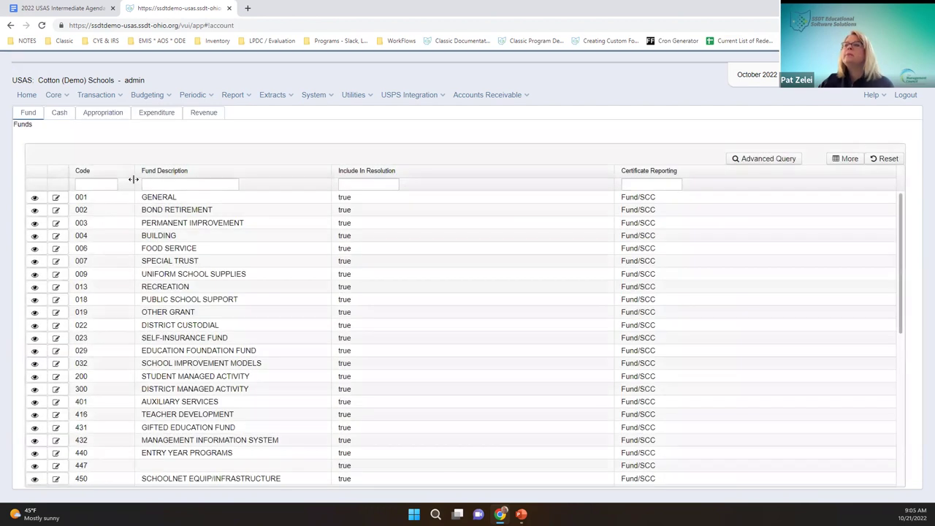
click(159, 113)
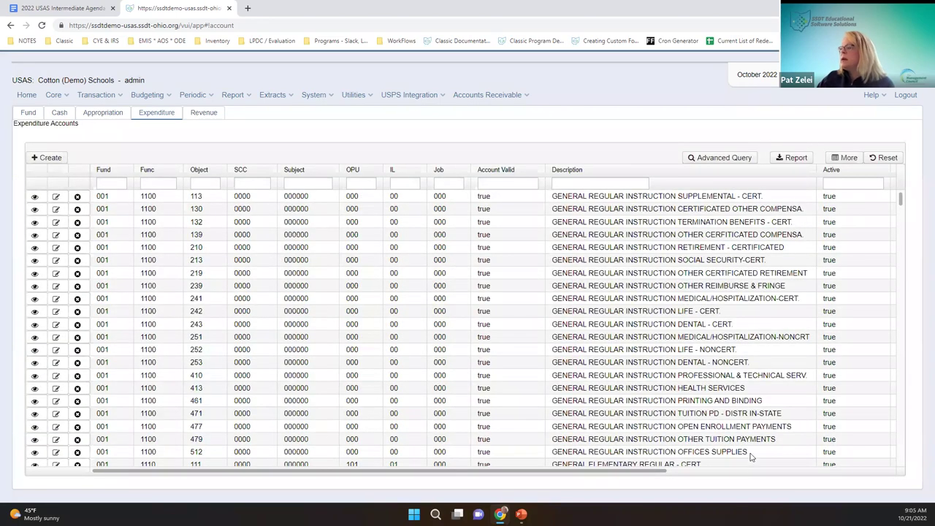
- Filter FYTD Expended to >0, leaving ten expenditure accounts listed
scroll(793, 361, right, 5)
scroll(800, 349, down, 5)
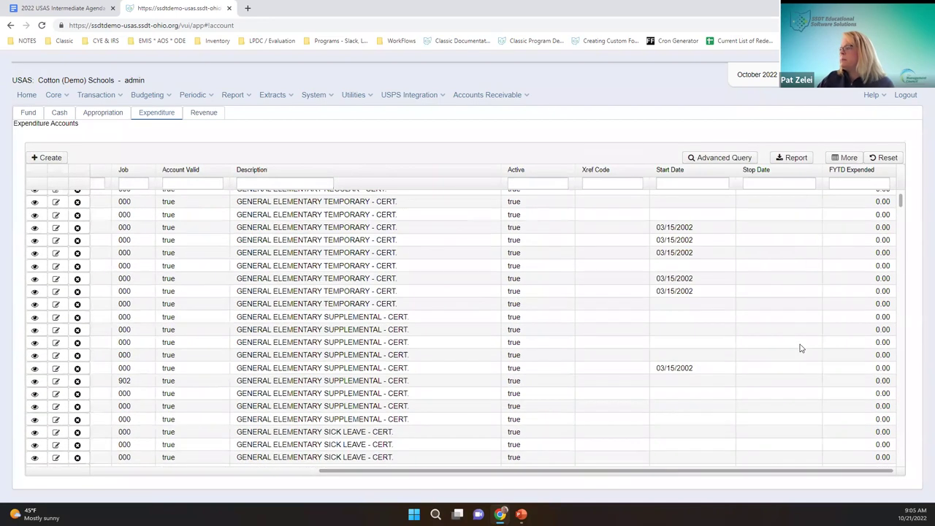
click(842, 184)
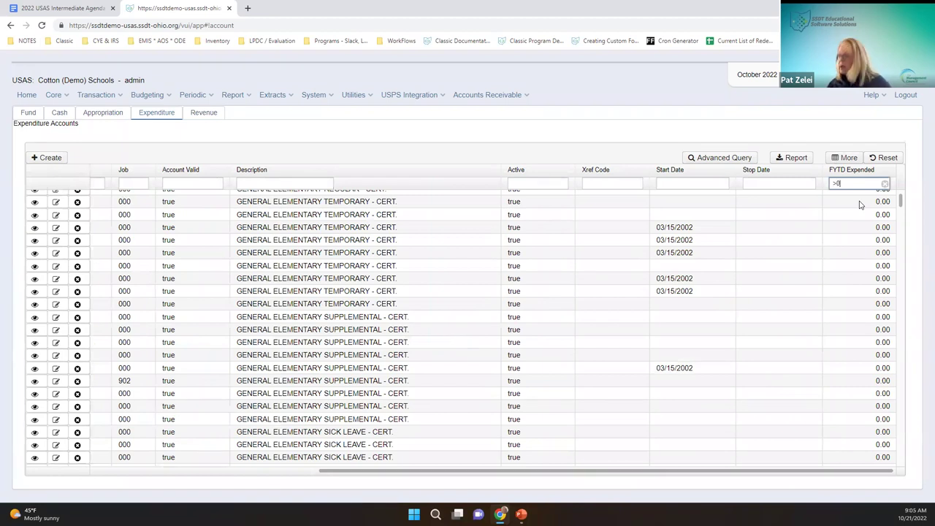
key(Return)
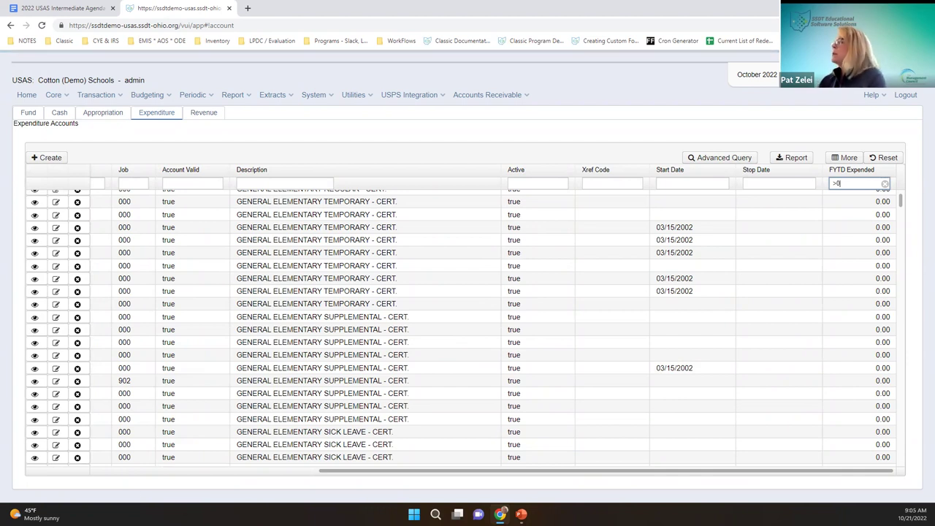
scroll(841, 405, down, 3)
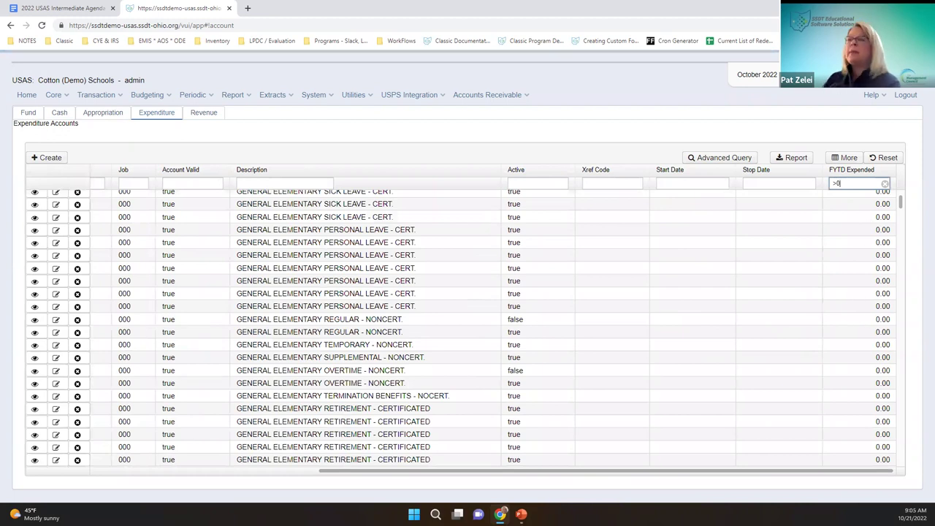
click(38, 208)
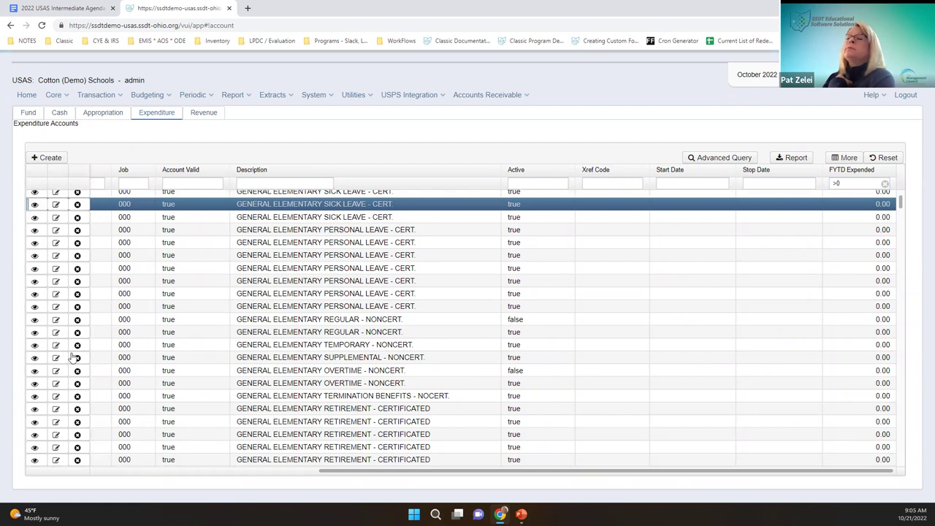
click(34, 204)
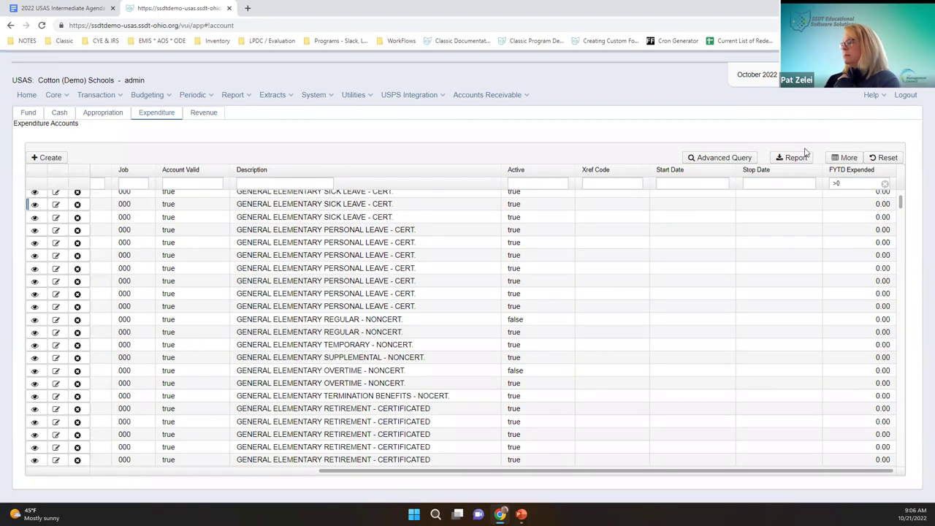
click(894, 184)
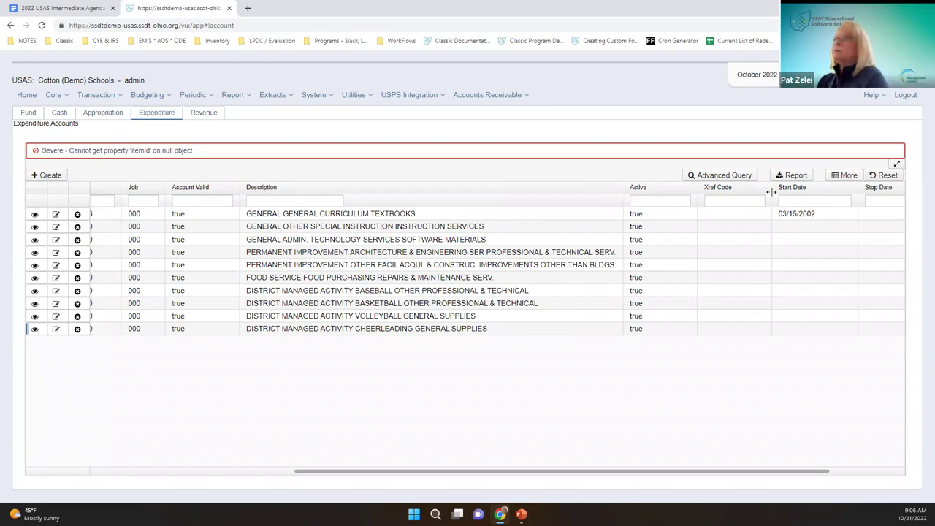
click(898, 166)
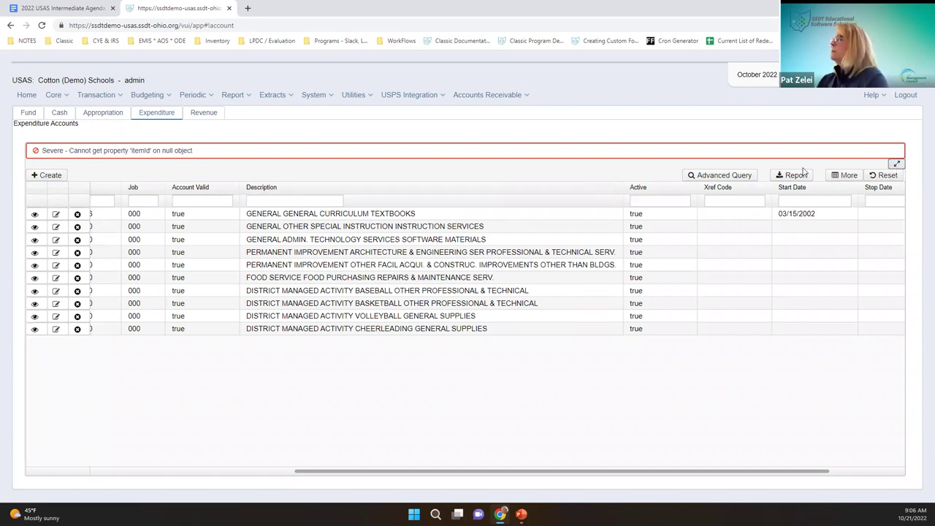
key(Escape)
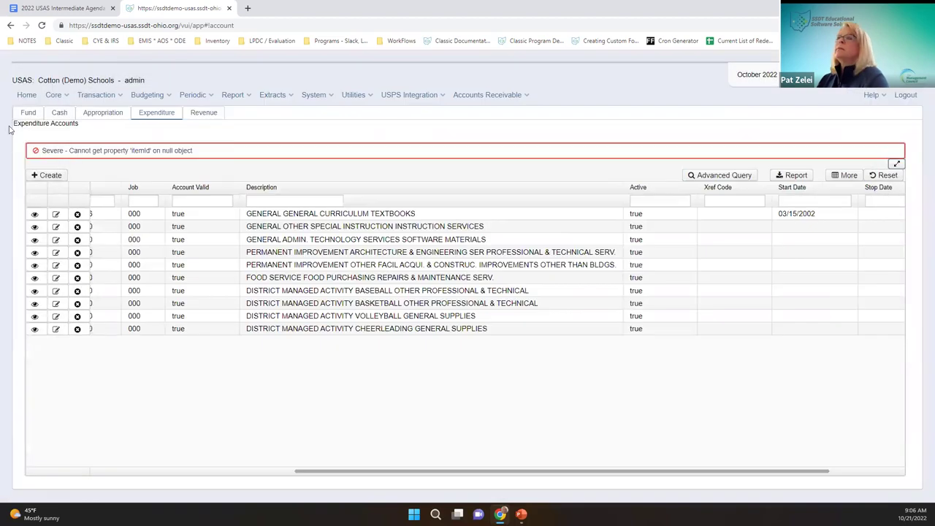
click(36, 215)
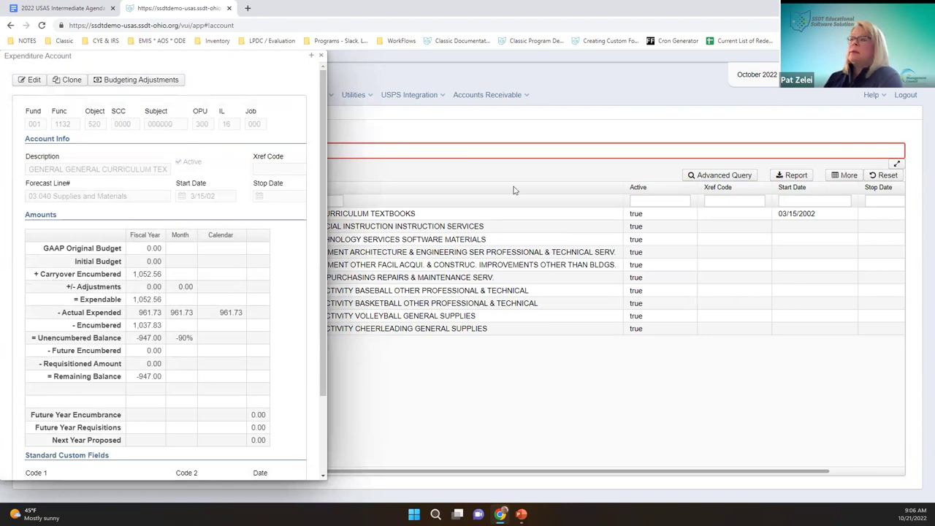
click(321, 56)
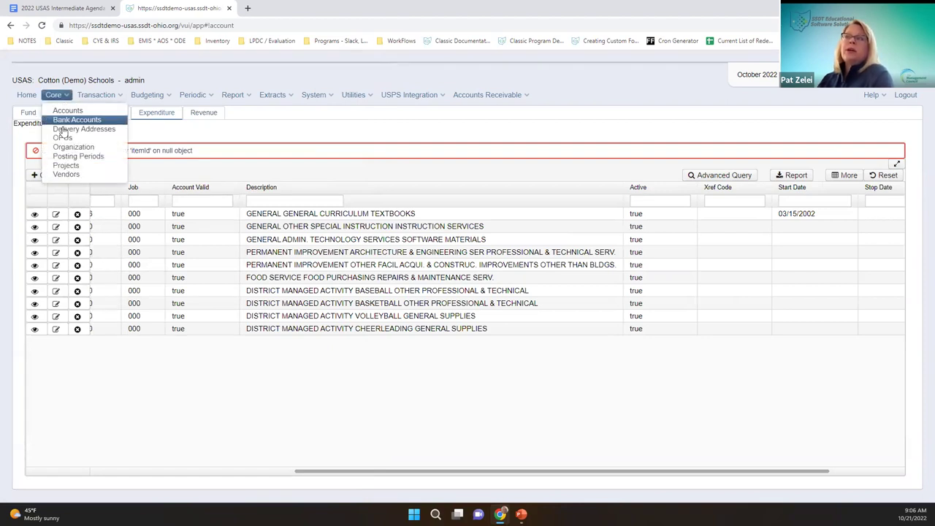
- Make November 2022 the current posting period, then restore October as current
click(776, 71)
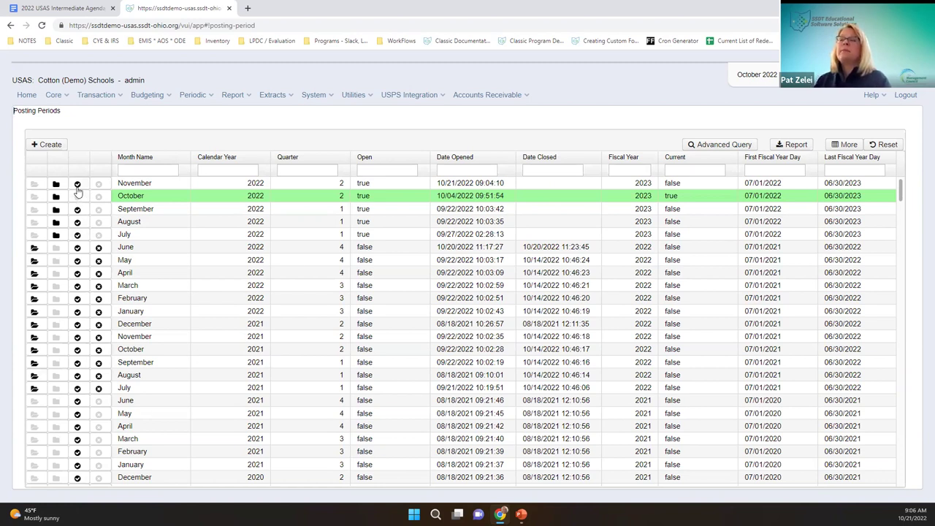
click(78, 187)
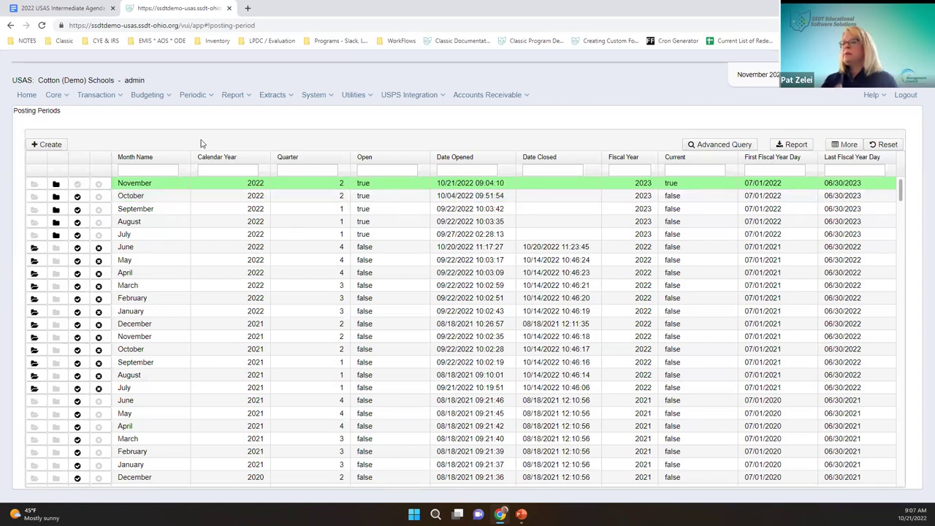
click(77, 197)
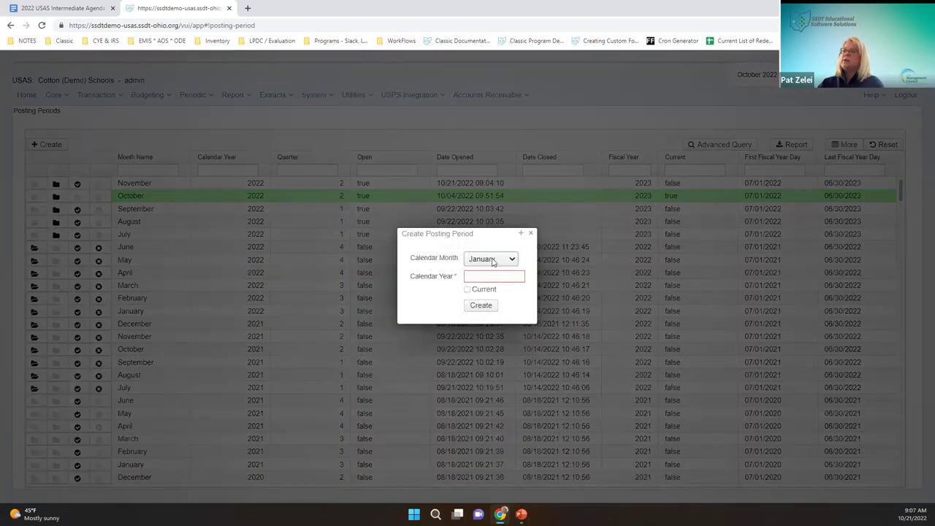
- Create a posting period for Calendar Month December and Calendar Year 2022
click(494, 261)
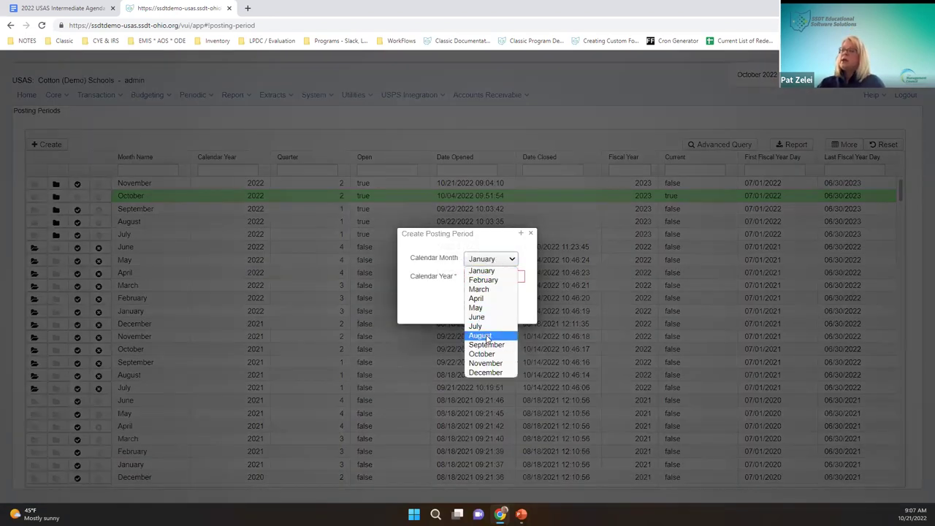
click(485, 372)
click(497, 281)
text(2022)
click(480, 306)
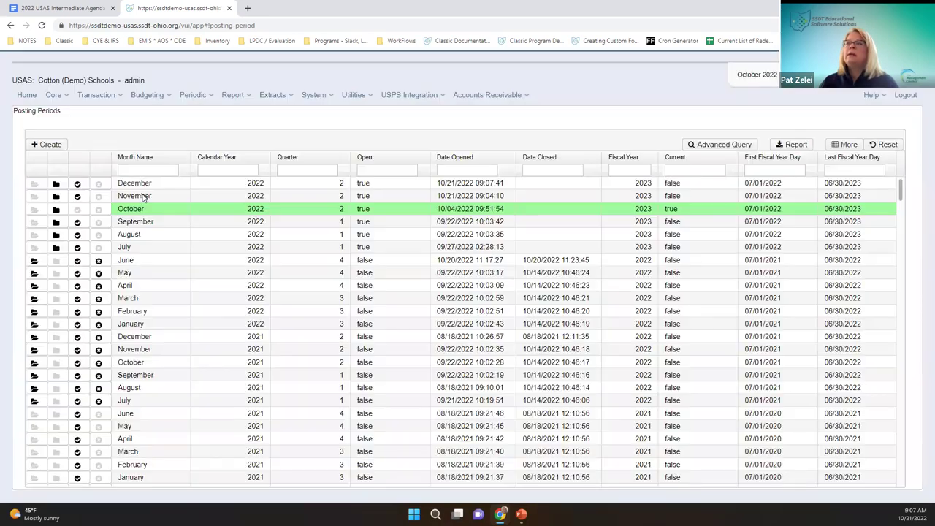
click(102, 161)
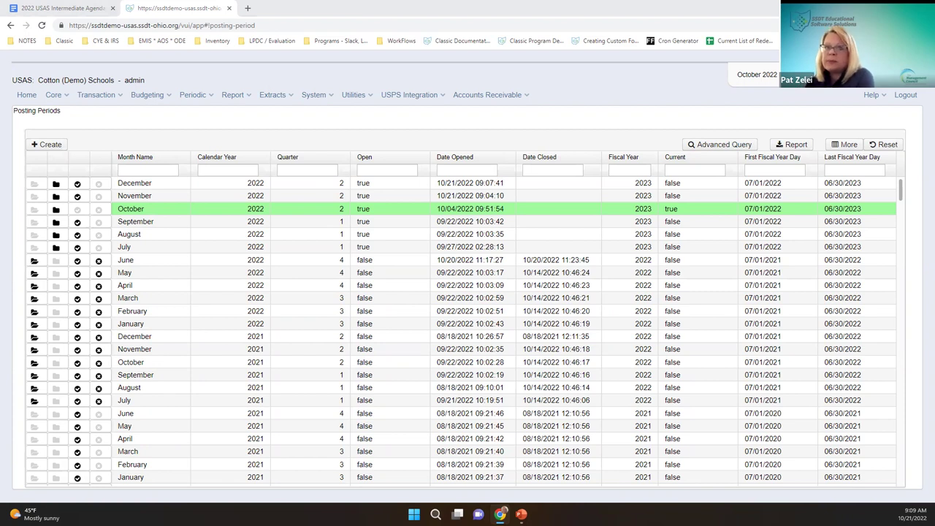
- Open Report Manager from the Report menu and scroll through the report grid
click(238, 95)
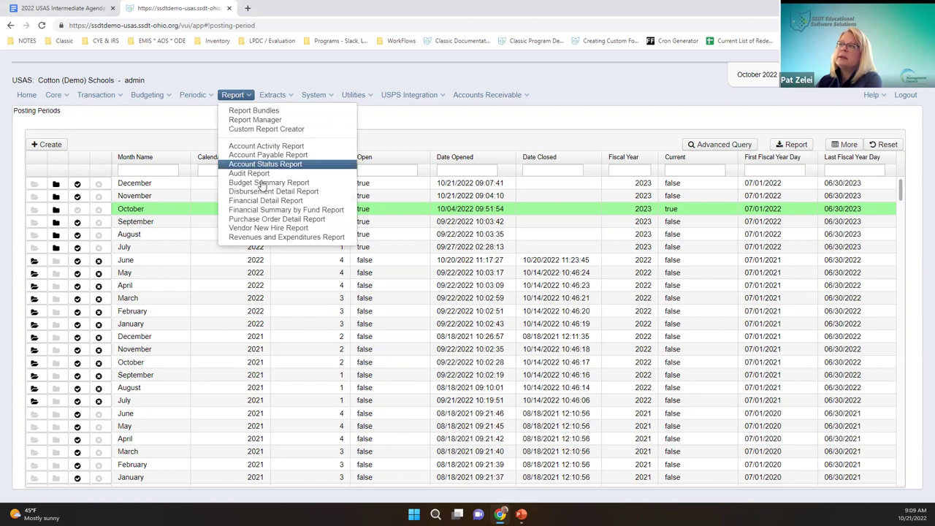
click(274, 121)
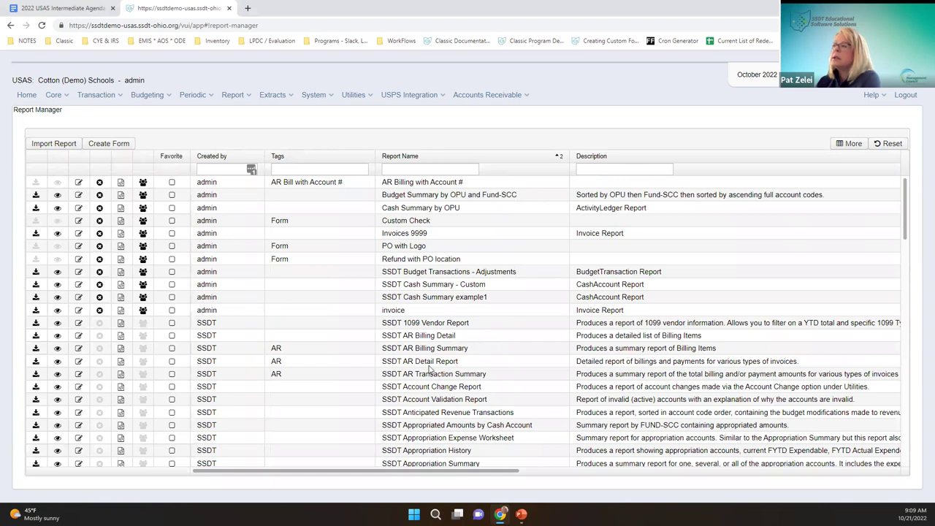
scroll(431, 371, down, 3)
scroll(431, 373, down, 8)
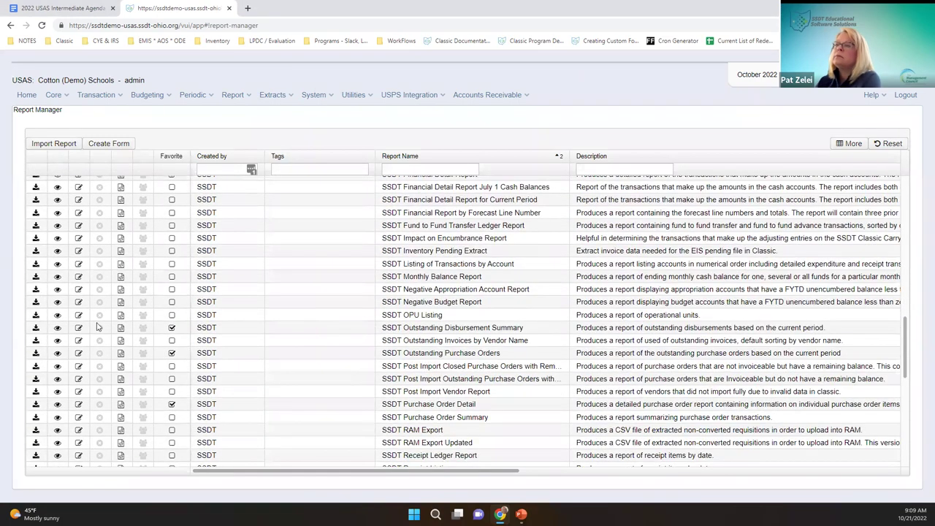
click(57, 328)
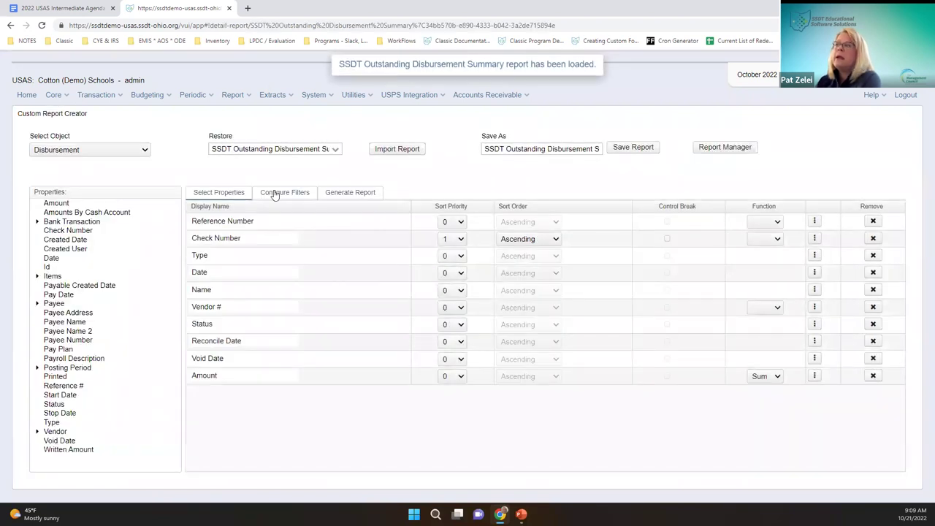
click(287, 194)
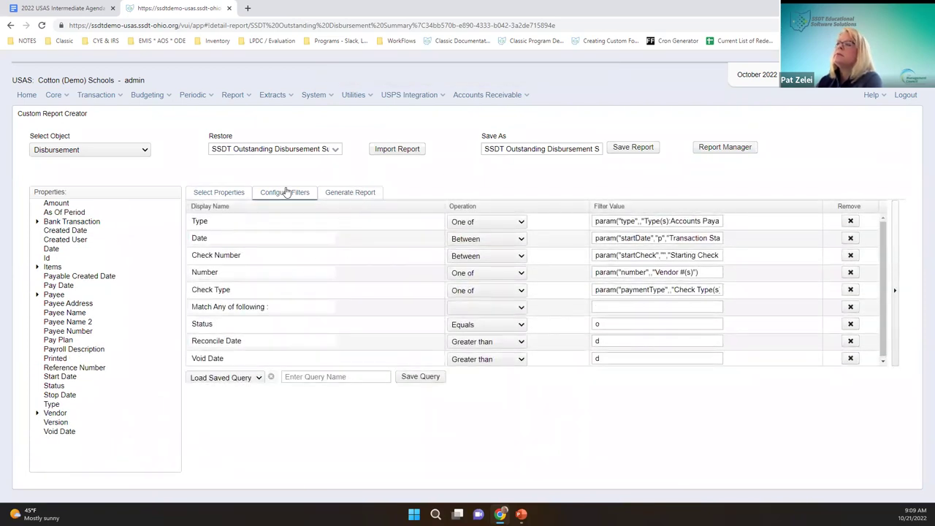
click(232, 193)
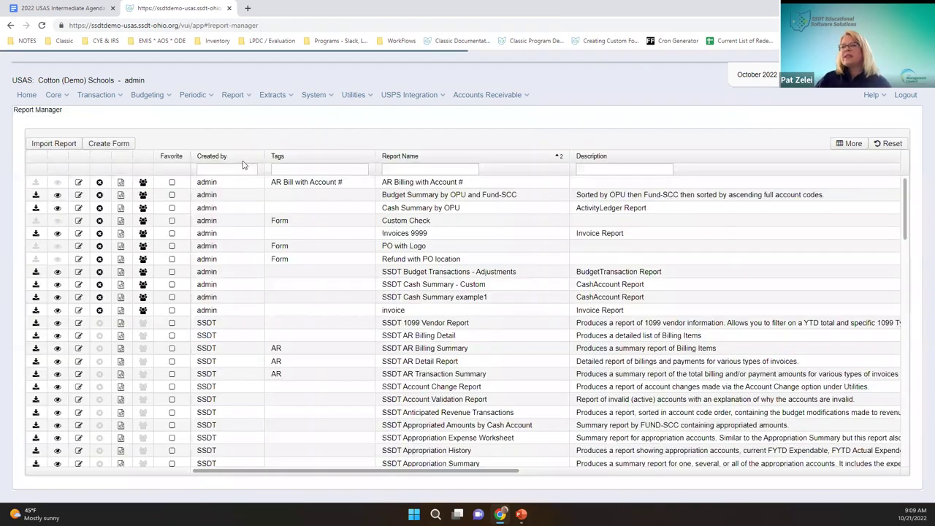
- Filter report names by 'ssdt o' and open SSDT Outstanding Purchase Orders
click(311, 182)
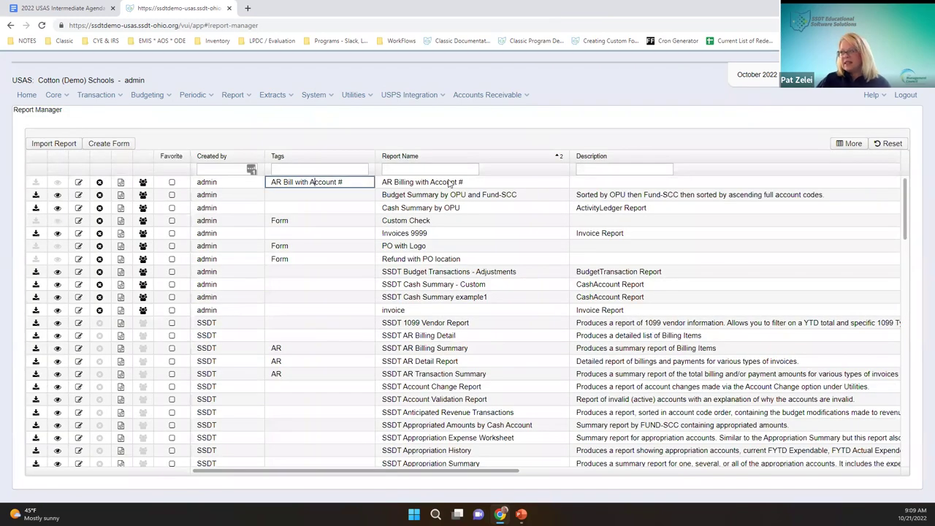
click(431, 169)
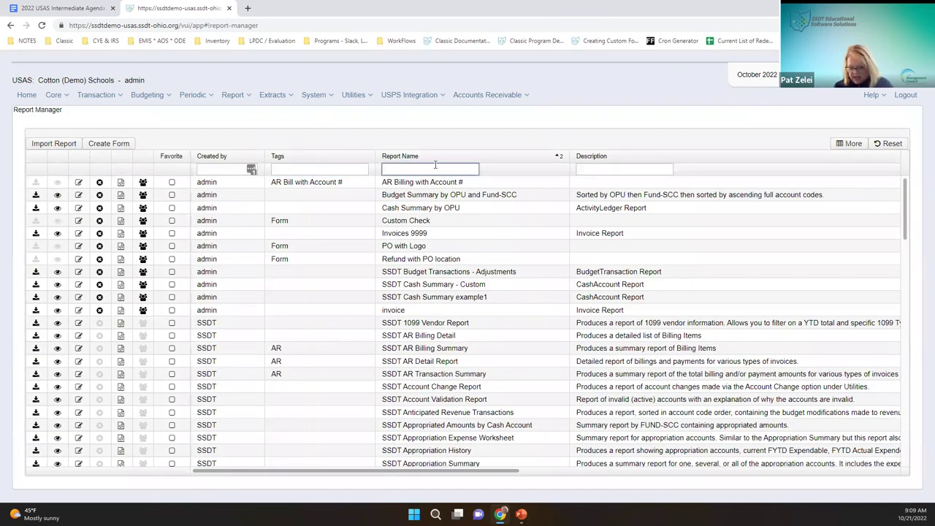
text(ssdt o)
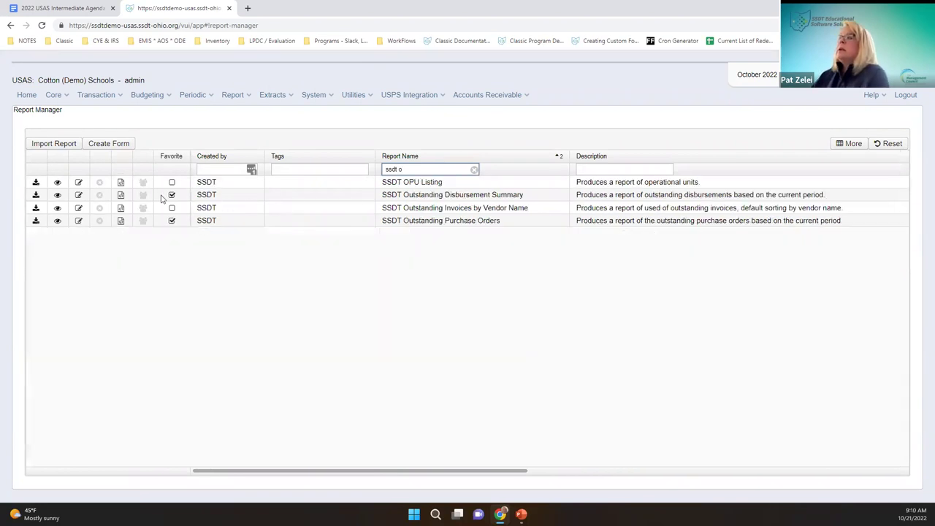
click(58, 221)
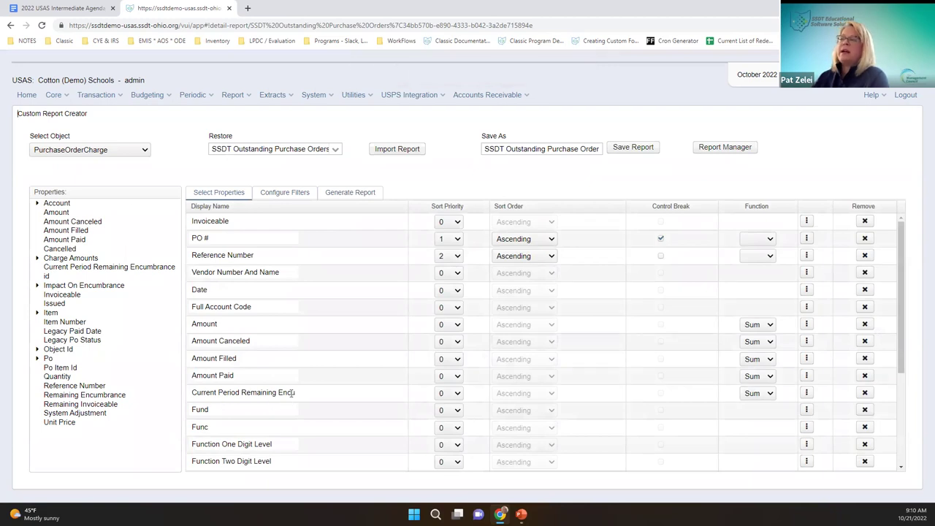
- Drag Current Period Remaining Encumbrance to the top of the Select Properties list
mouse_move(243, 396)
mouse_down()
mouse_move(246, 405)
mouse_move(232, 407)
mouse_up()
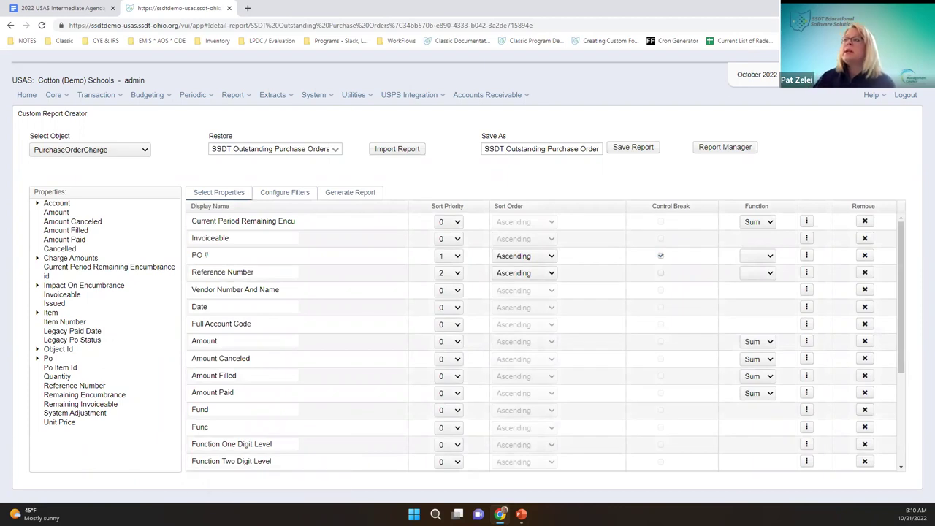
click(245, 100)
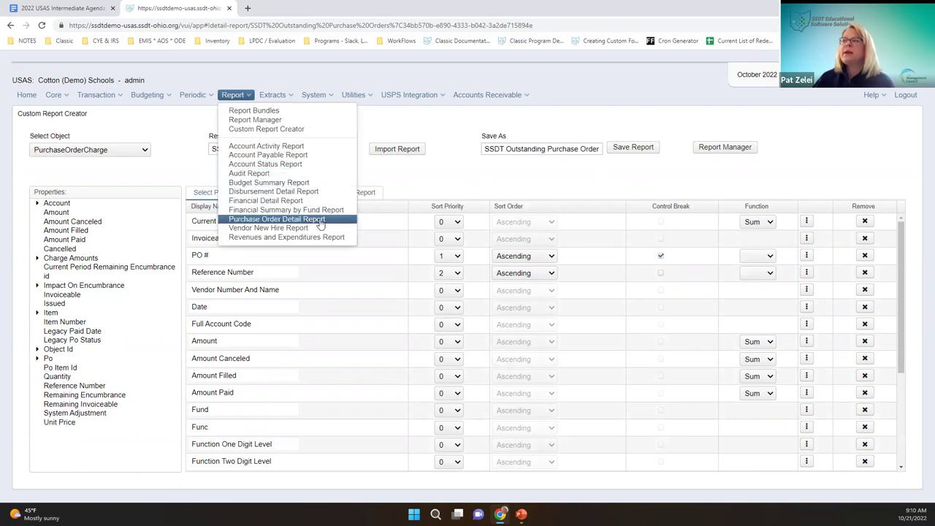
- Open the Purchase Order Detail Report and set its Status to Outstanding
click(127, 69)
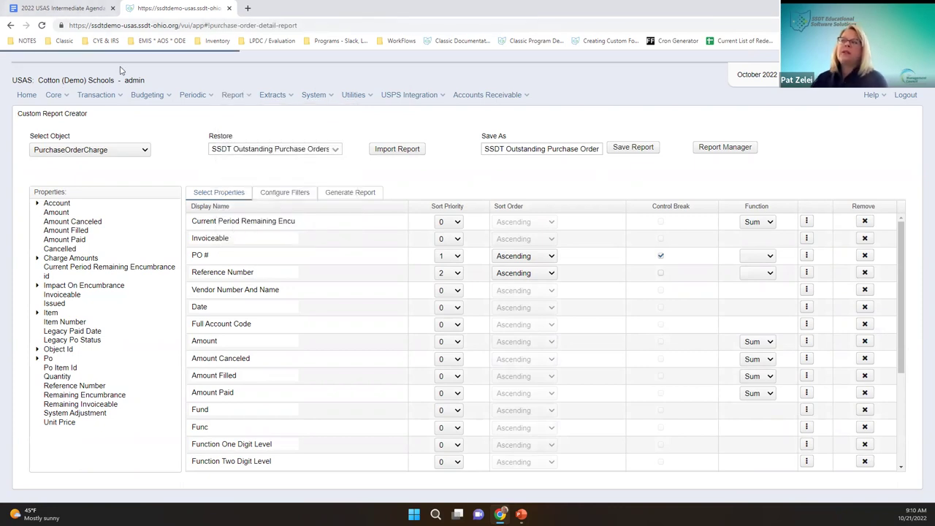
click(160, 157)
click(161, 188)
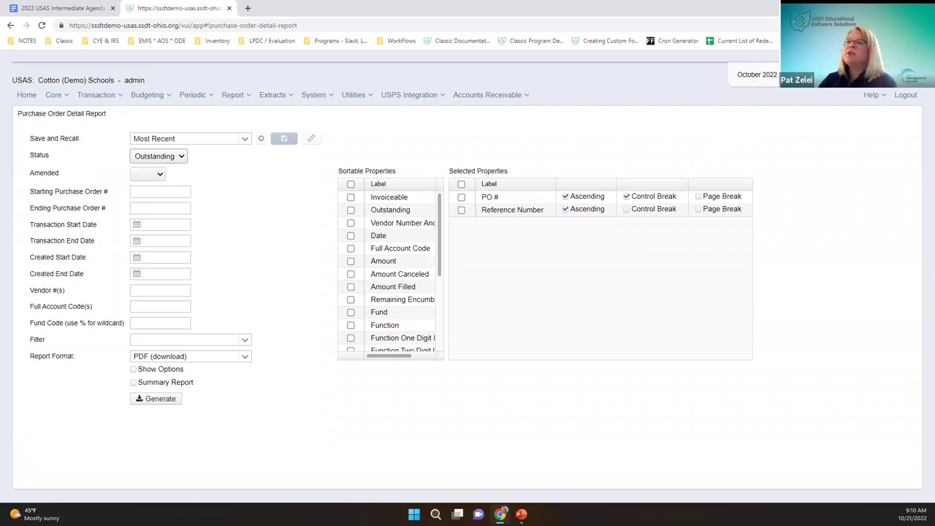
click(54, 95)
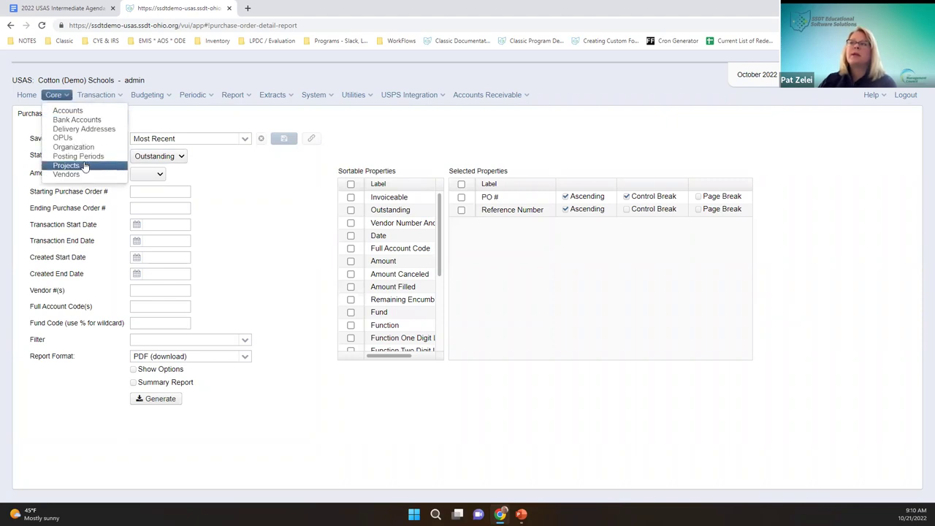
- Make August 2022 the current period, then show PowerPoint slide 4, 'Posting Periods - Current'
click(86, 156)
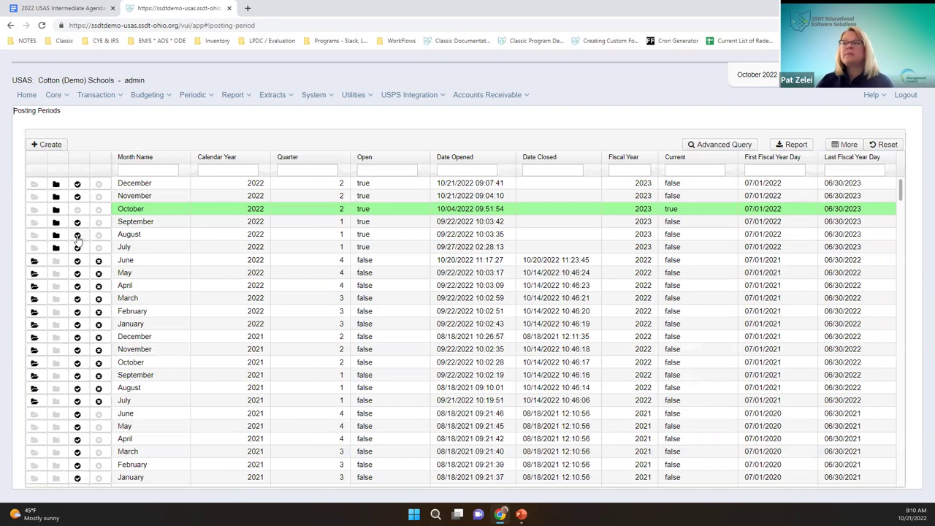
click(78, 235)
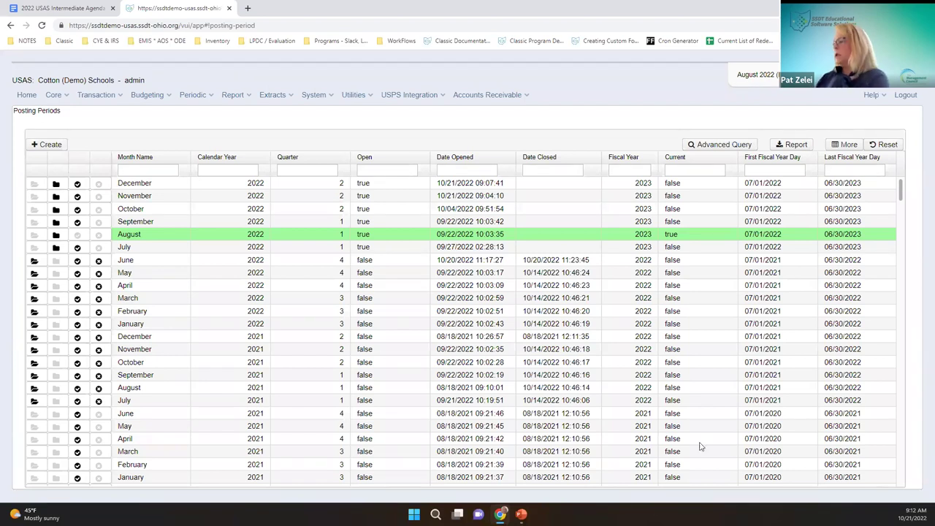
click(521, 514)
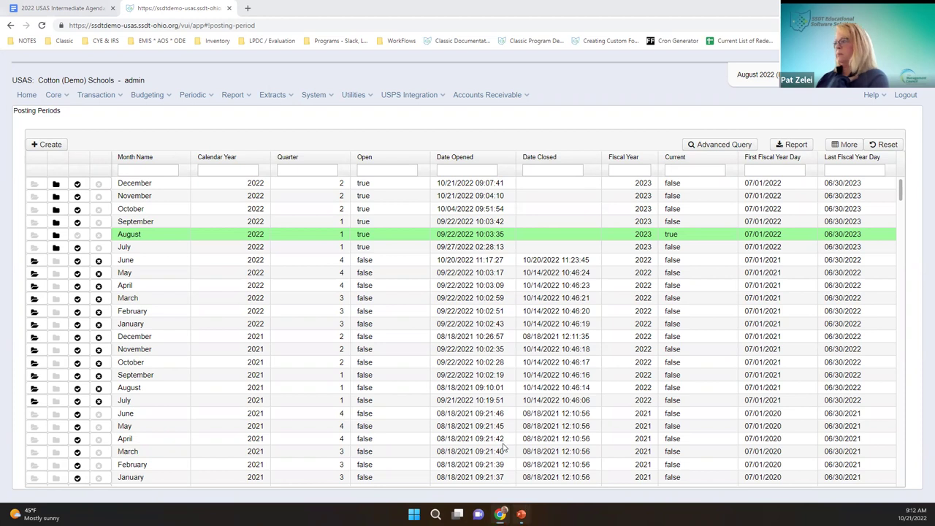
scroll(475, 376, down, 2)
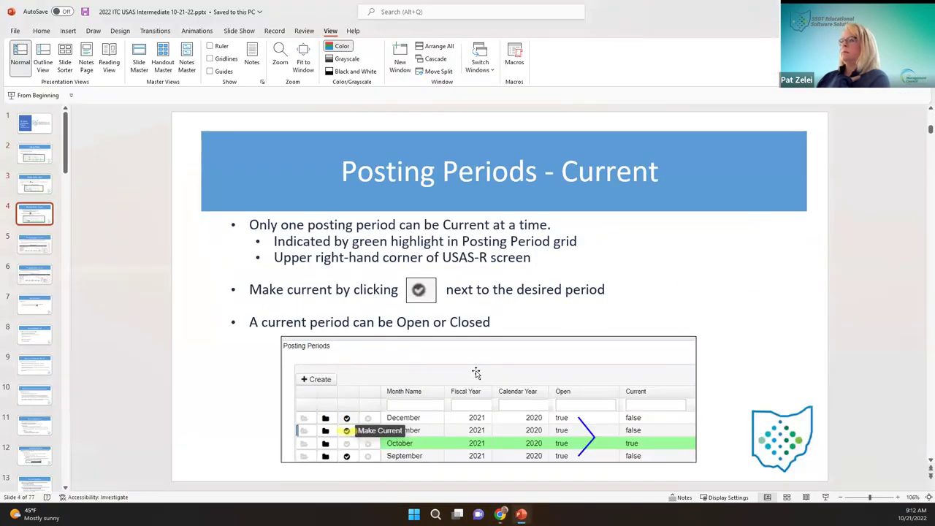
- Advance to slide 5, the Budget Summary Report example with July as current period
scroll(475, 371, down, 1)
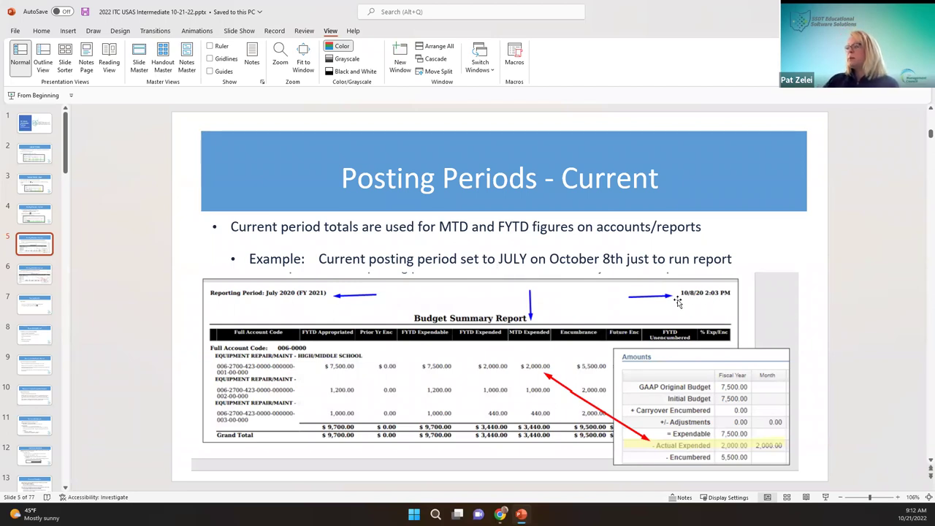
- Review slide 5's Budget Summary Report screenshot and bullet text, then advance to slide 7, 'Posting Periods'
drag(703, 303, 707, 301)
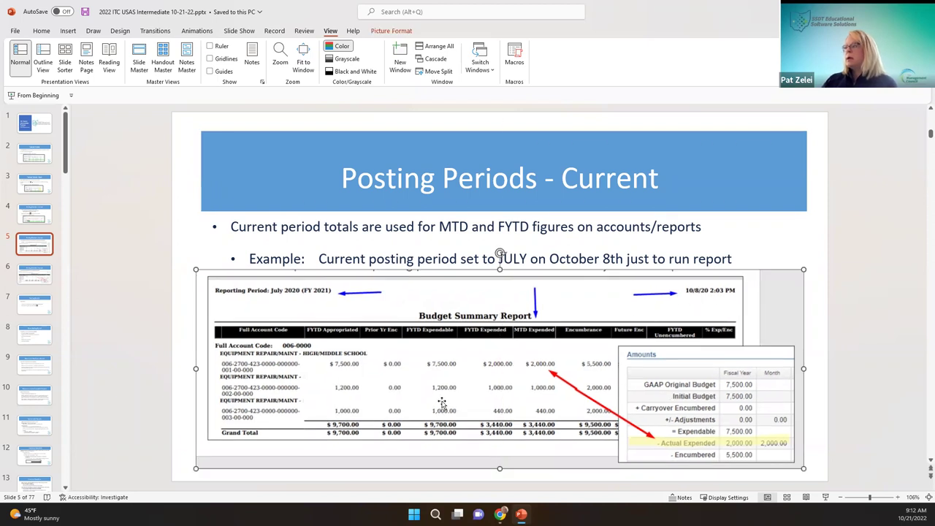
click(601, 228)
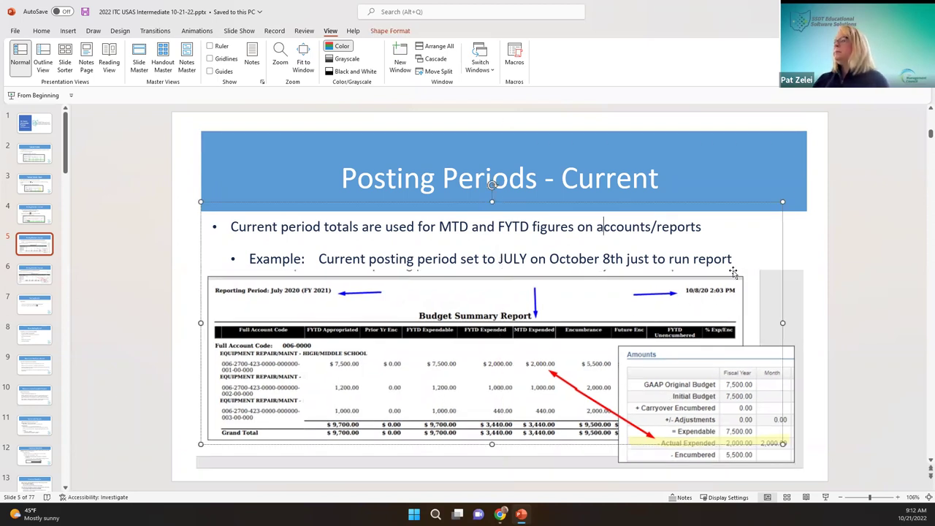
key(Page_Down)
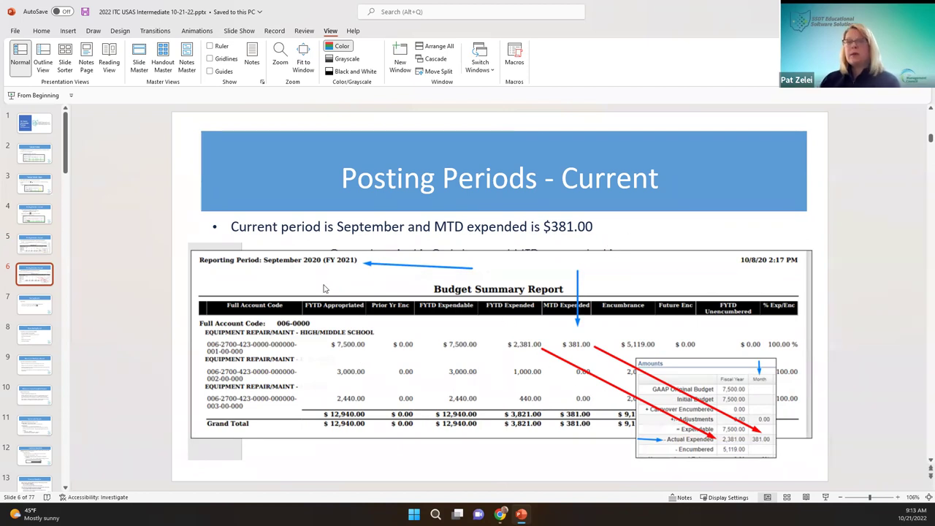
scroll(804, 359, down, 1)
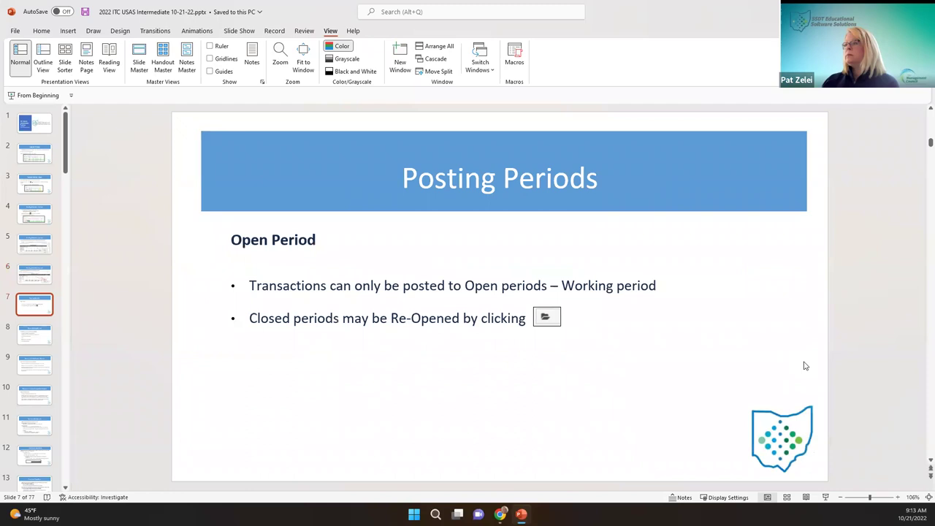
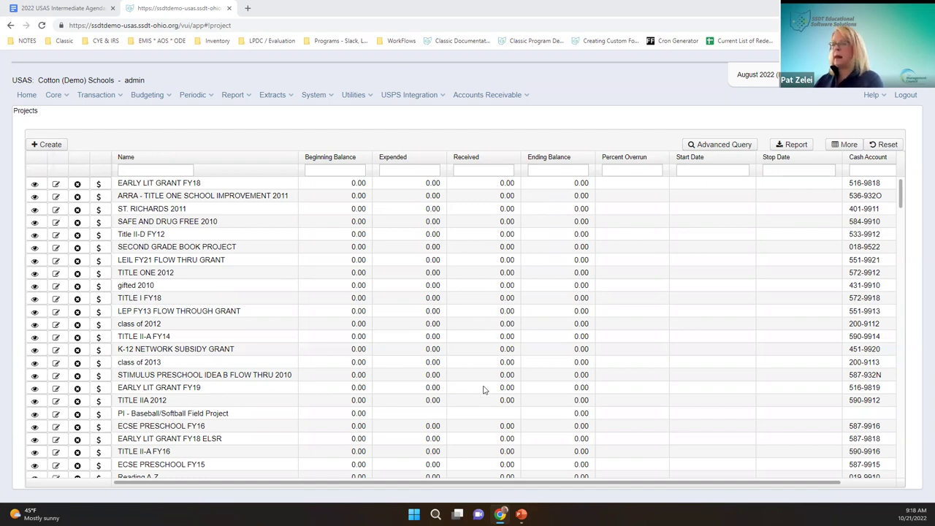
scroll(871, 332, down, 5)
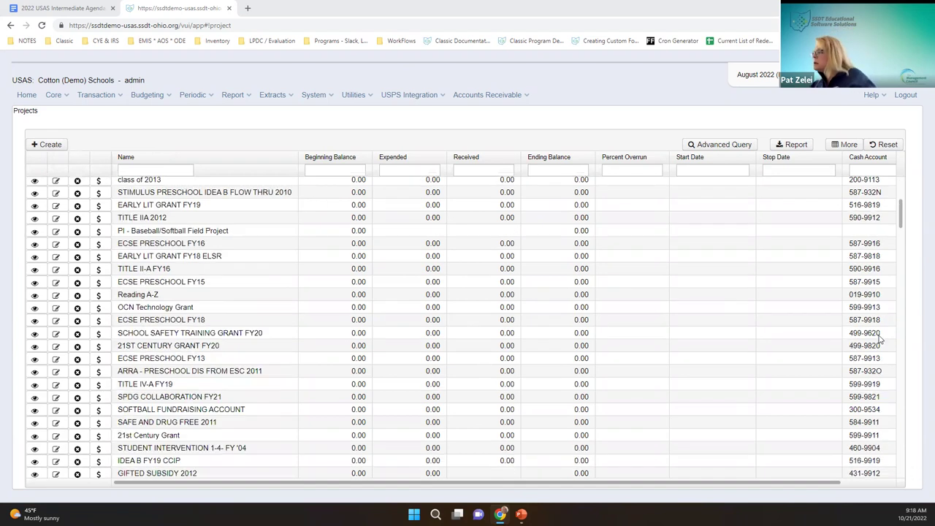
scroll(877, 241, up, 4)
click(864, 171)
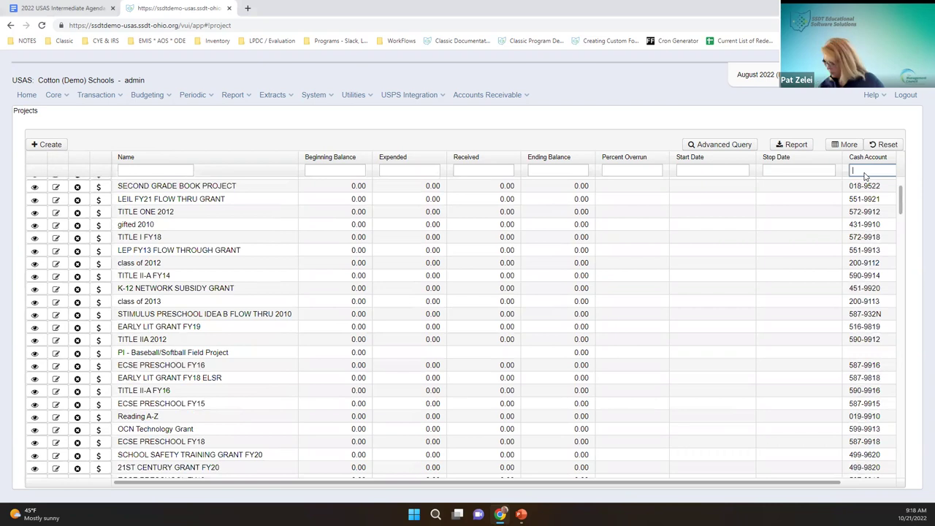
text(006-)
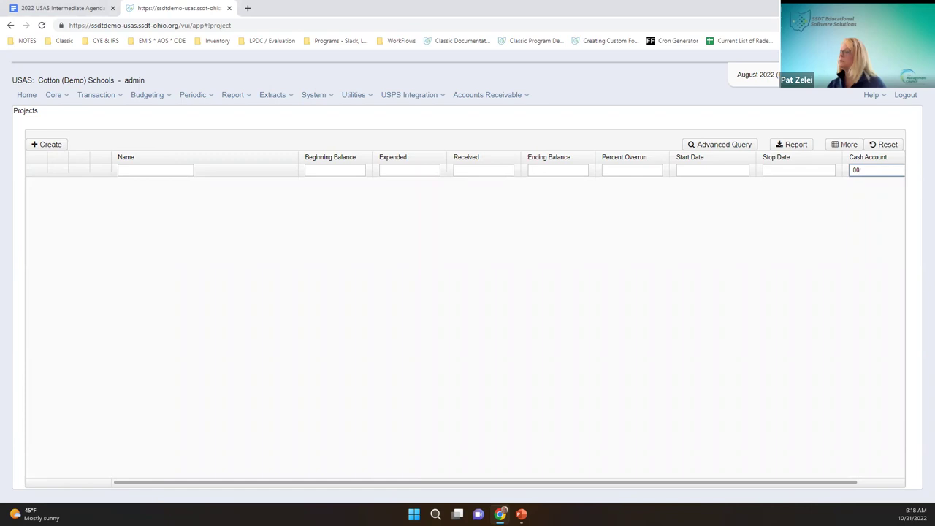
text(3-9922)
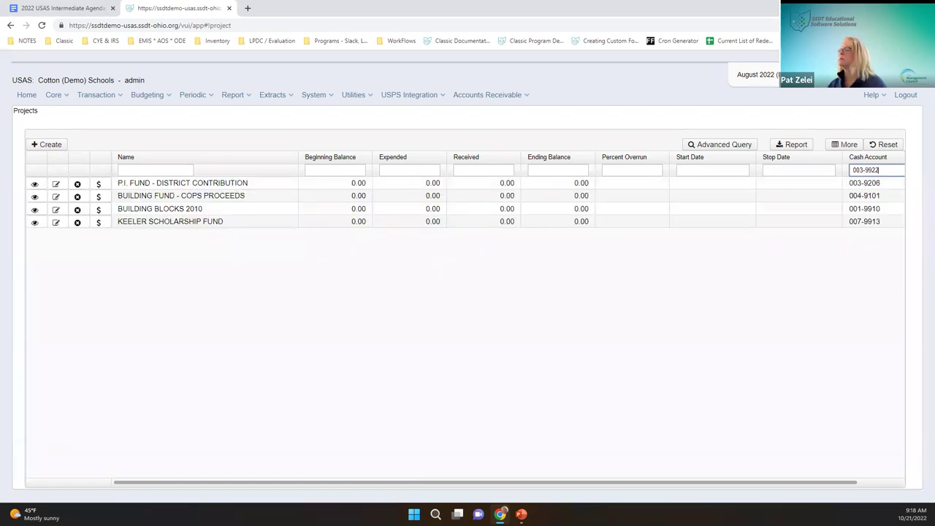
key(BackSpace)
key(BackSpace)
key(BackSpace)
key(BackSpace)
key(BackSpace)
key(BackSpace)
key(BackSpace)
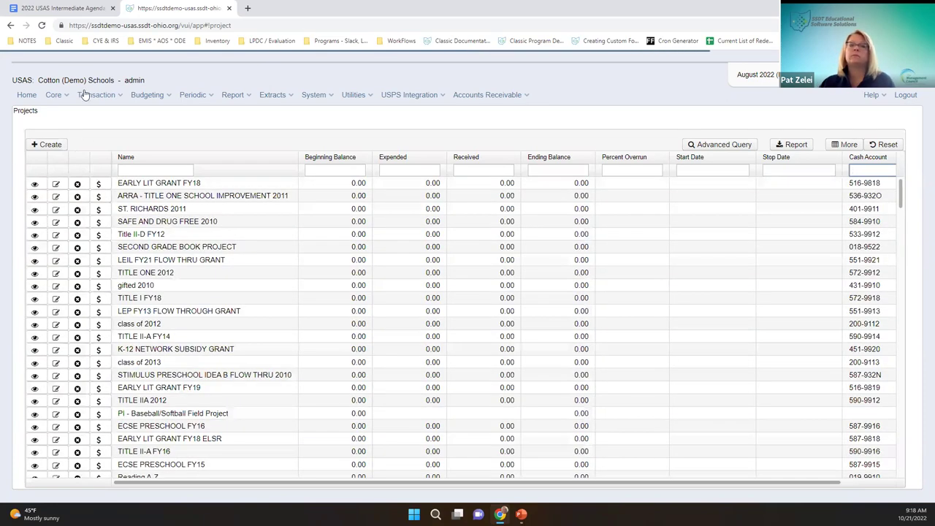
- Create and save project 'Softball bldg' with start date 07/01/21 and stop date 06/30/23
click(61, 148)
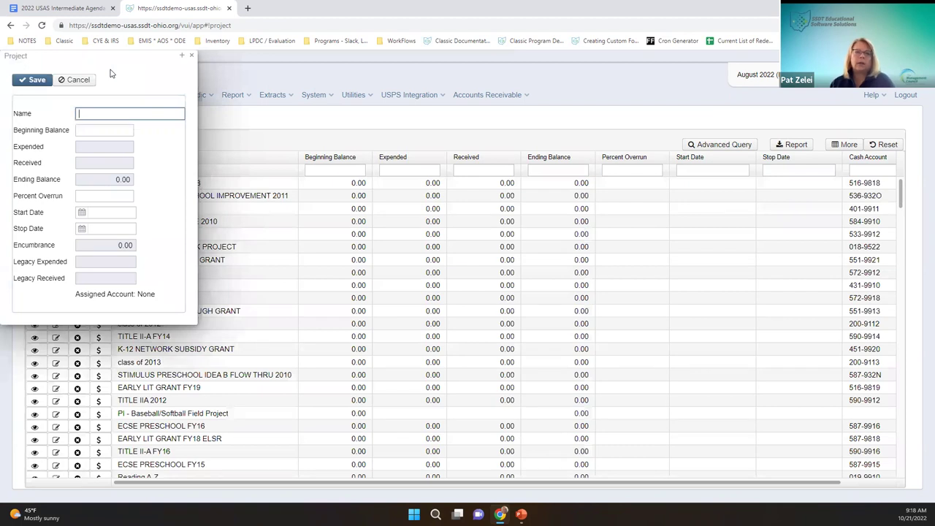
text(Softball )
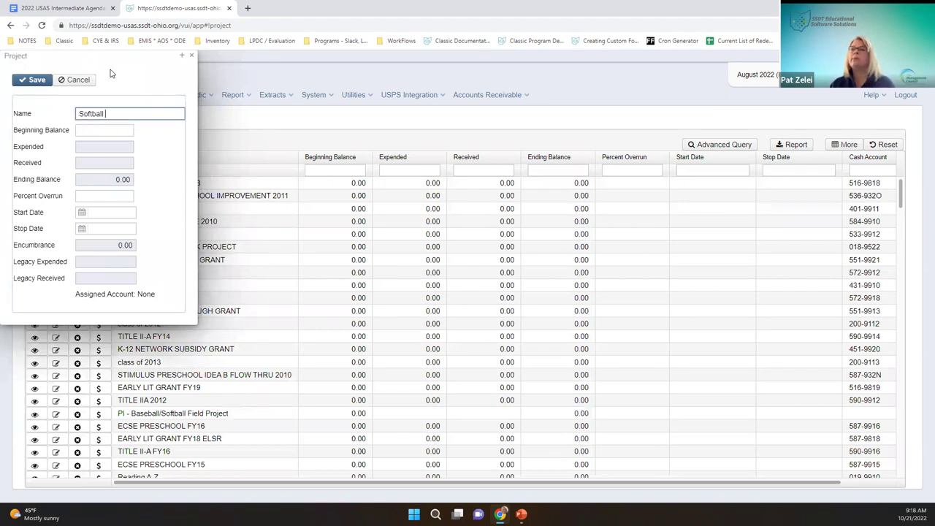
text(bldg)
key(Tab)
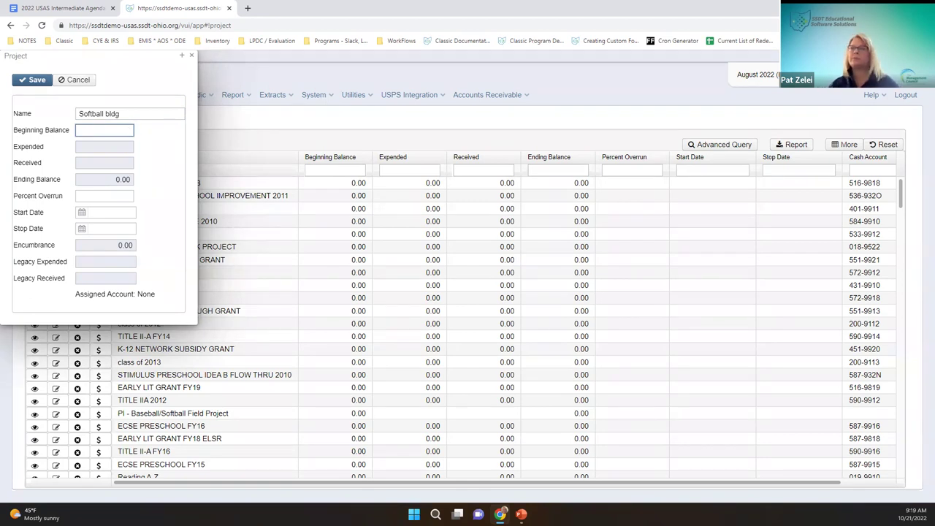
click(110, 212)
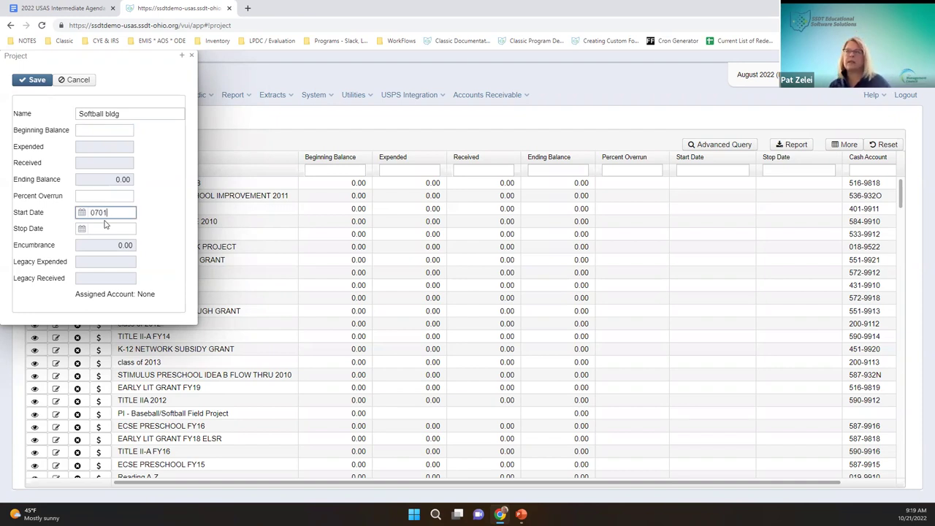
text(07/01/21)
key(Tab)
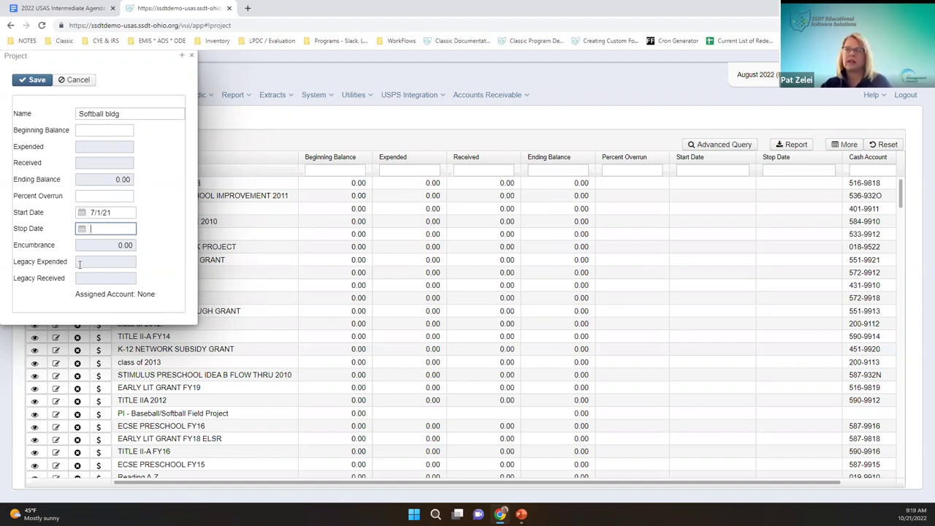
text(/30/23)
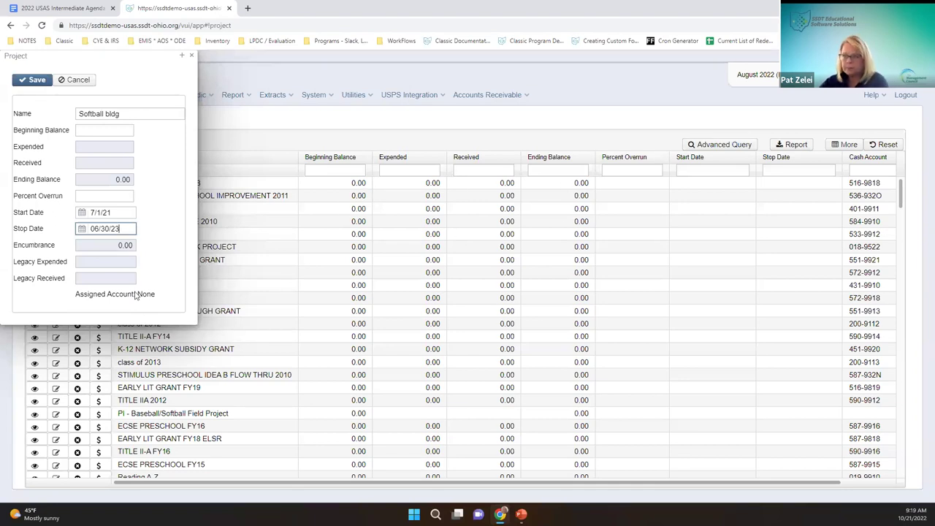
click(100, 260)
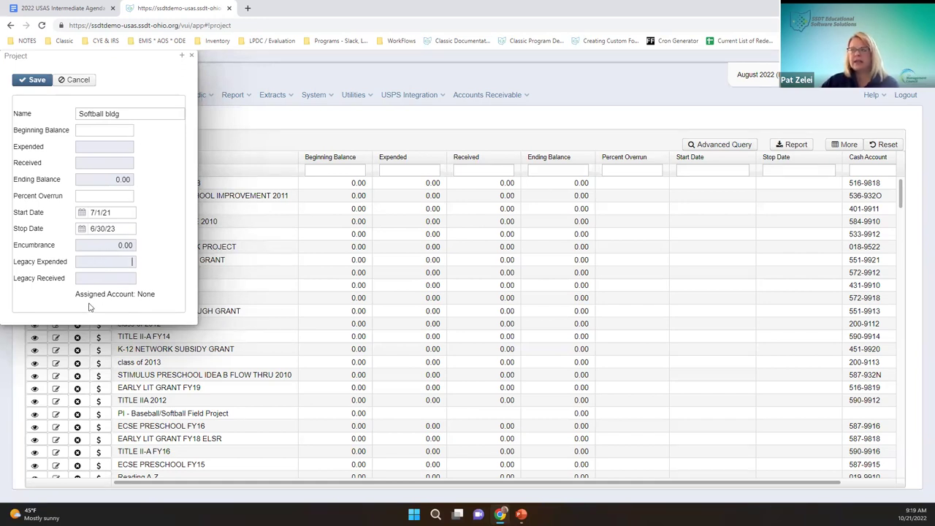
click(40, 84)
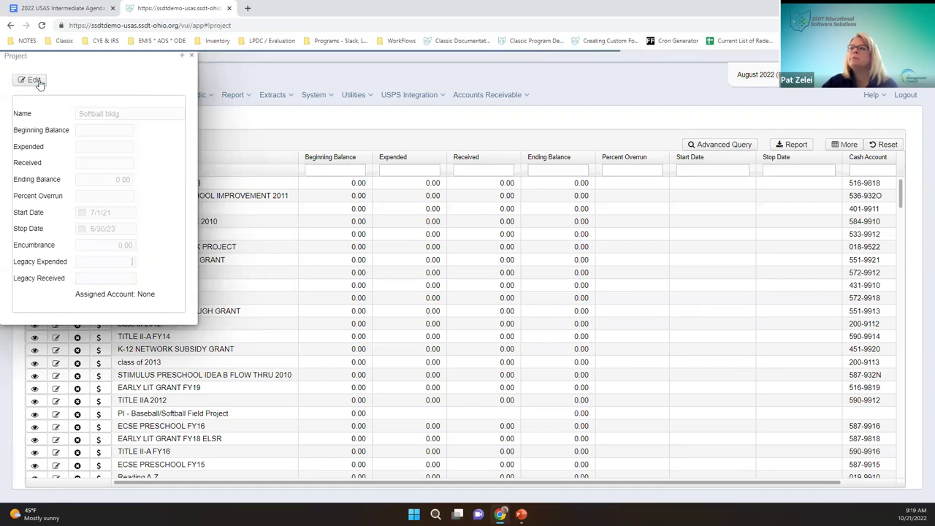
- Close the saved project's panel, then view and close the PI - Baseball/Softball Field Project details
right_click(191, 62)
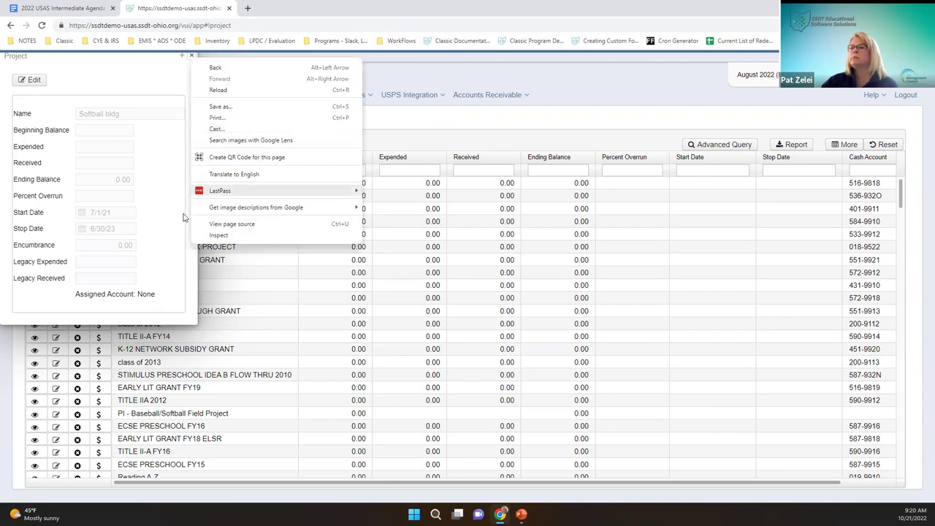
click(191, 56)
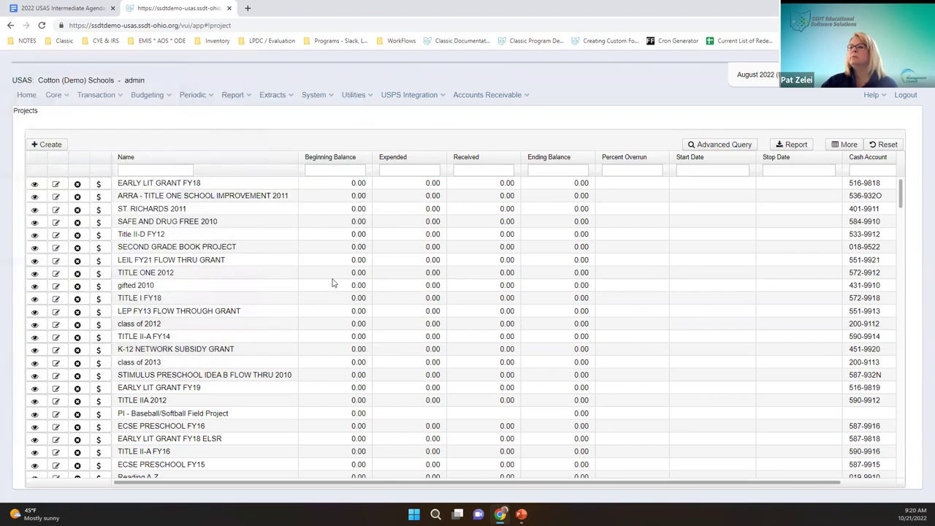
click(35, 414)
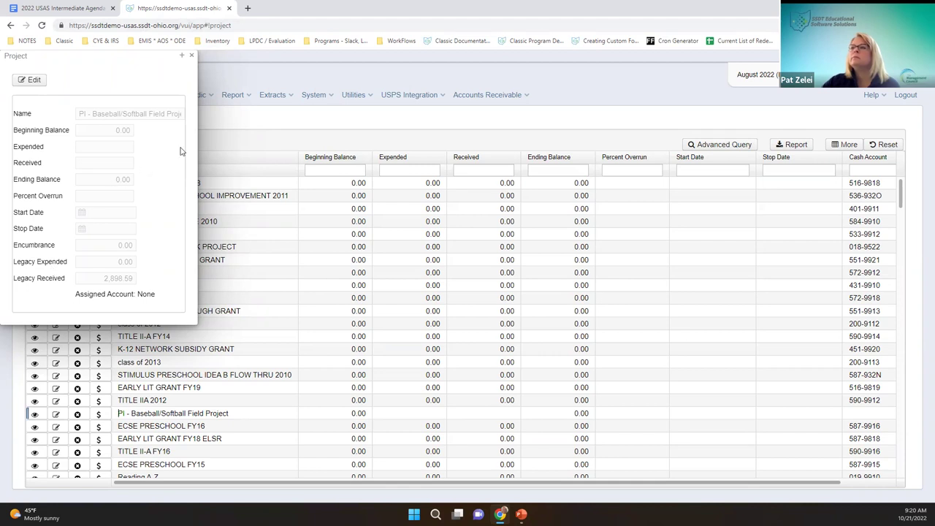
click(191, 55)
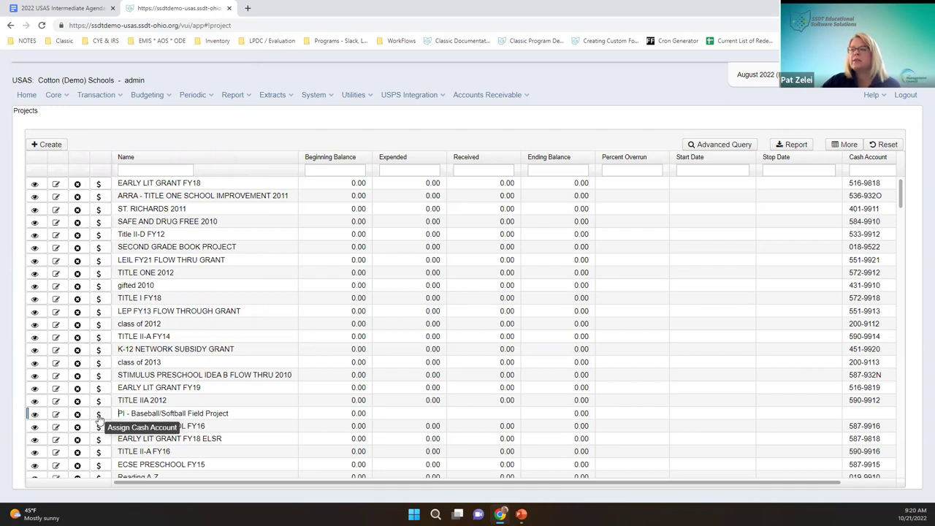
click(99, 415)
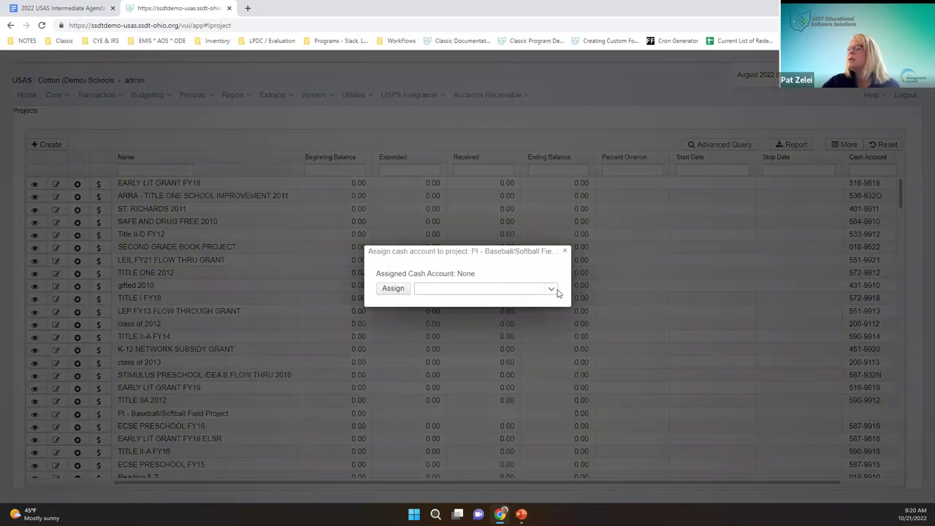
click(554, 290)
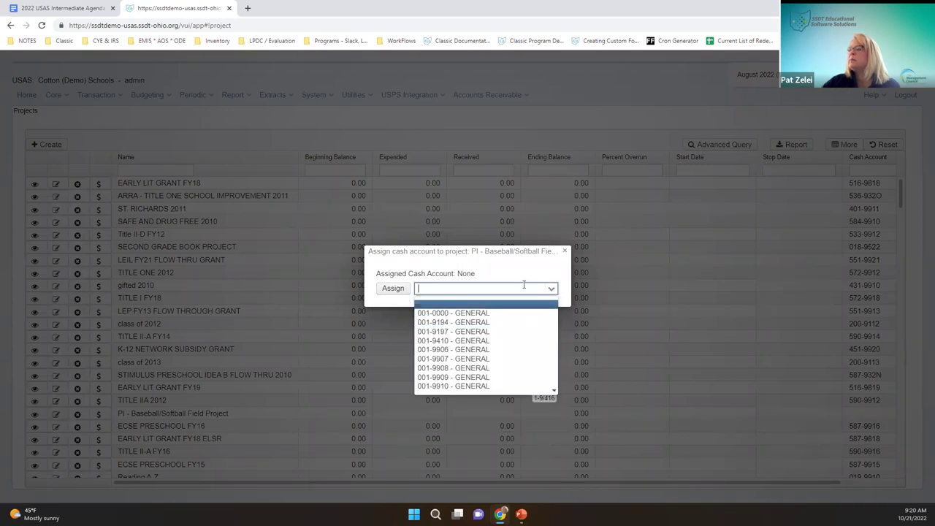
text(003)
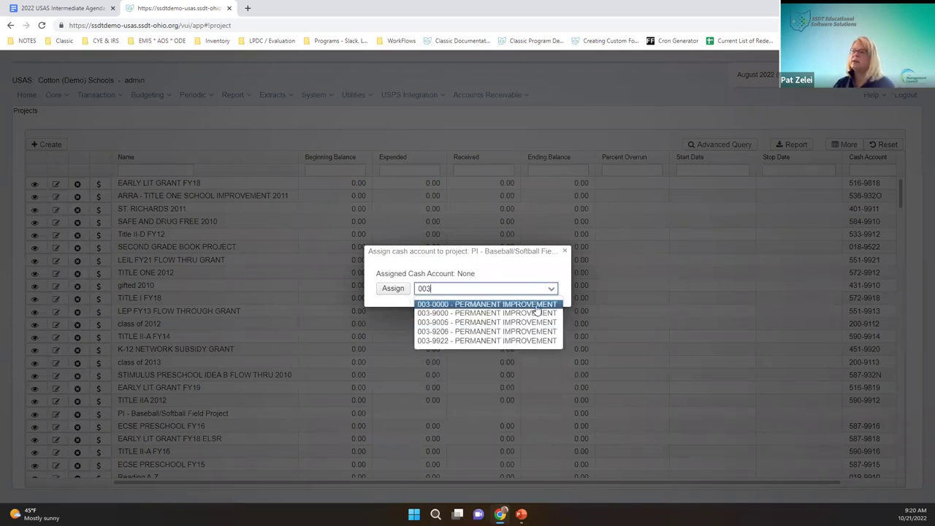
text(-9922)
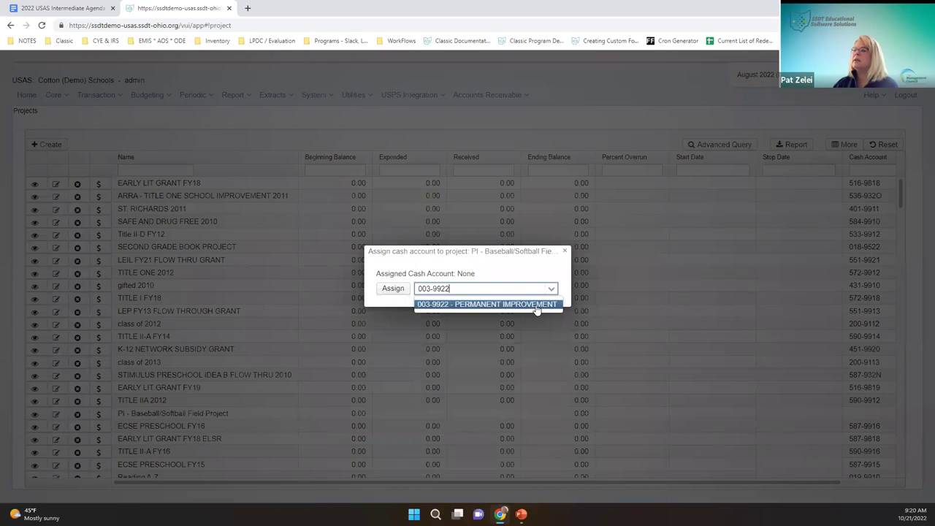
click(532, 305)
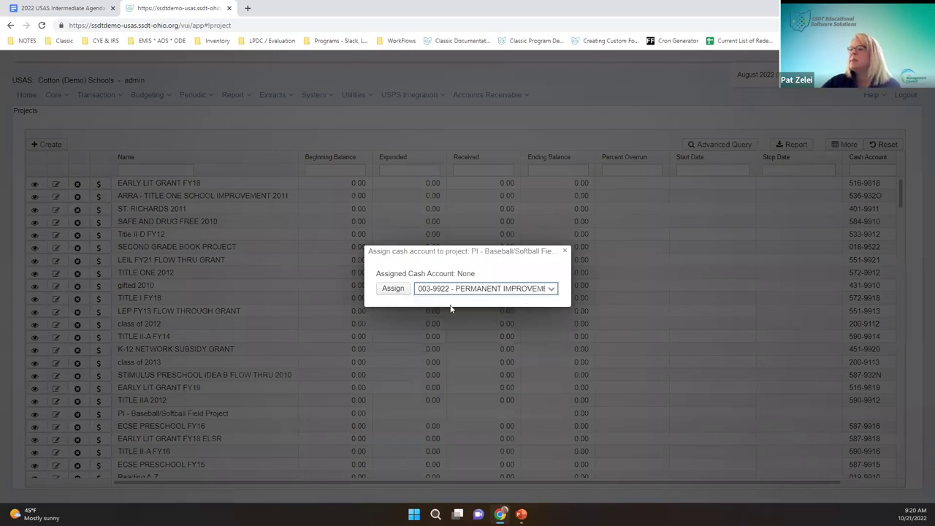
click(394, 289)
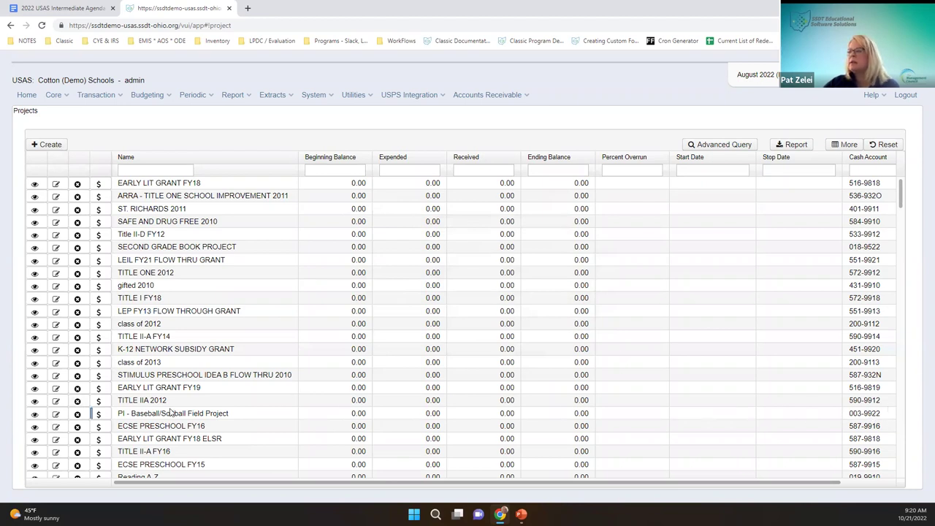
click(34, 414)
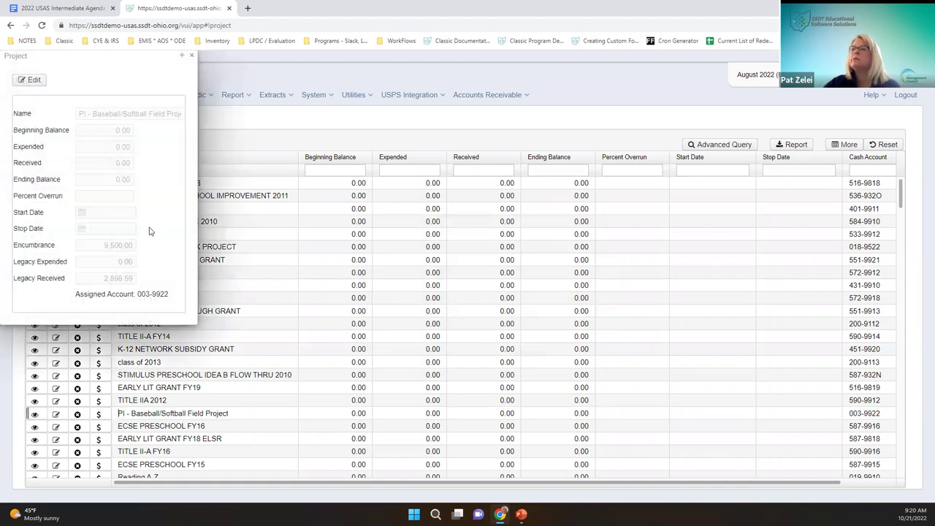
click(192, 57)
scroll(245, 296, down, 5)
scroll(241, 306, down, 3)
scroll(236, 285, up, 8)
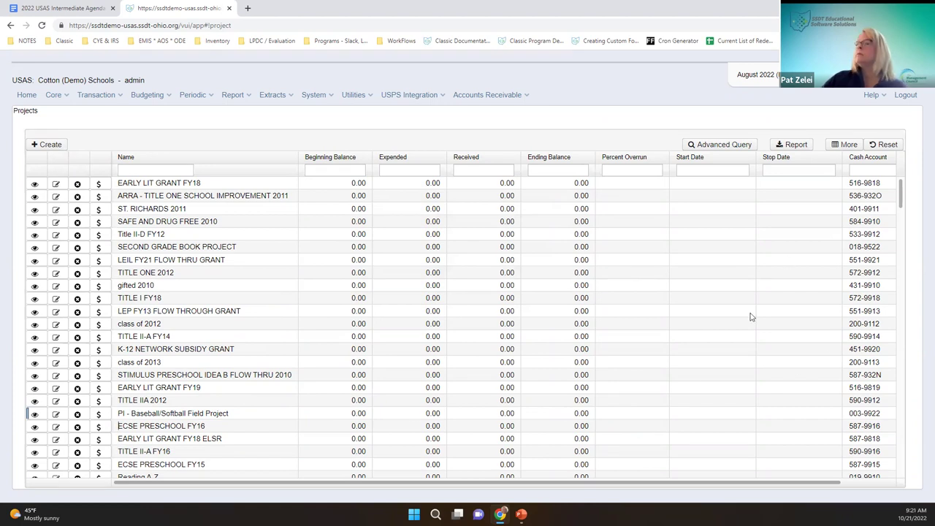
scroll(172, 395, down, 2)
scroll(171, 386, up, 3)
- Filter projects by 'sof' and assign cash account 003-9922 to Softball bldg
click(155, 169)
text(soft)
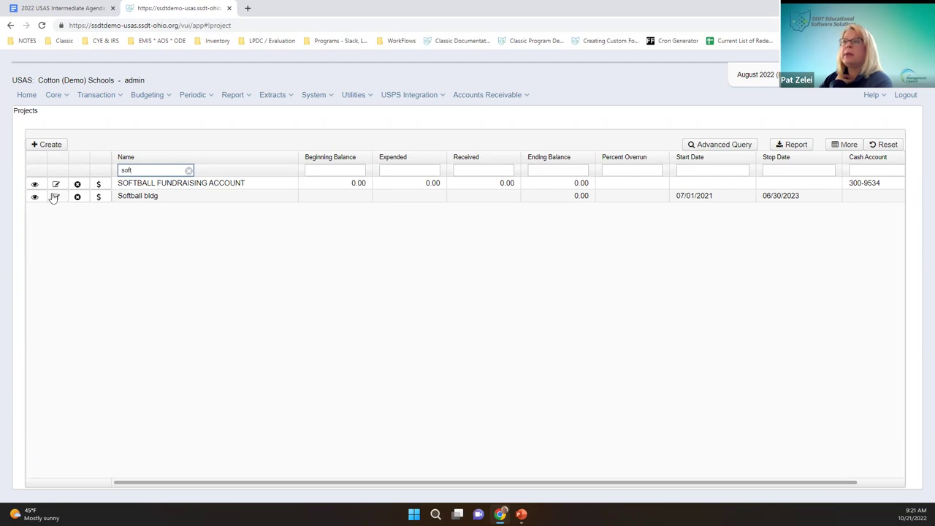
click(113, 200)
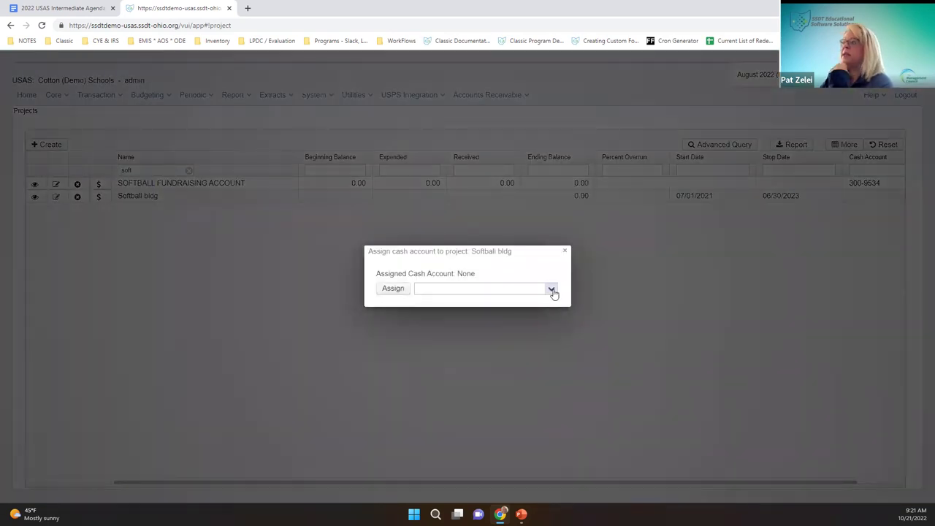
click(552, 290)
scroll(512, 343, down, 12)
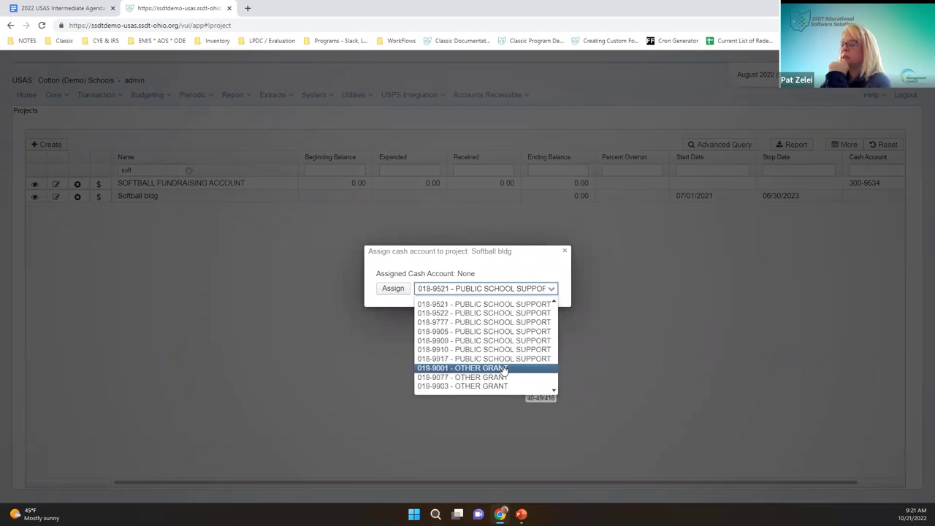
key(Escape)
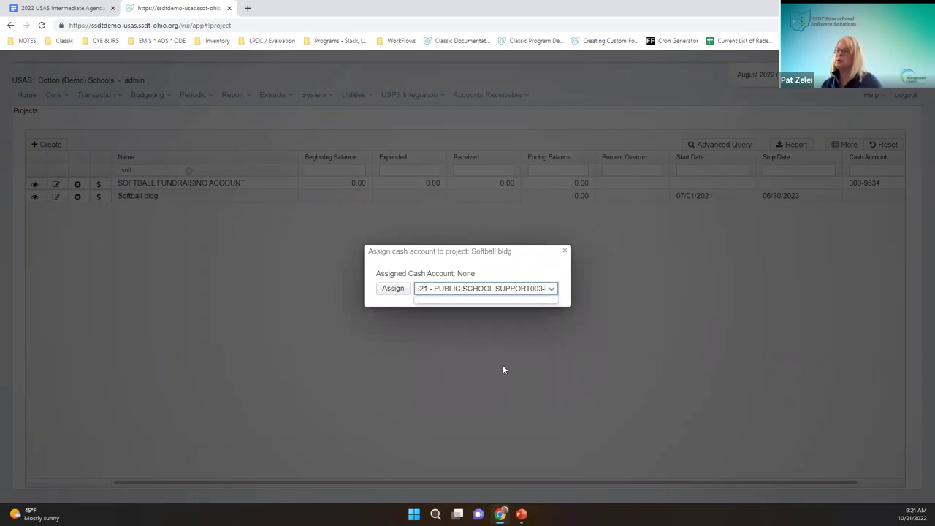
key(BackSpace)
key(BackSpace)
key(BackSpace)
key(BackSpace)
key(BackSpace)
key(BackSpace)
key(BackSpace)
key(BackSpace)
key(BackSpace)
key(BackSpace)
key(BackSpace)
key(BackSpace)
key(BackSpace)
key(BackSpace)
key(BackSpace)
key(BackSpace)
key(BackSpace)
key(BackSpace)
key(BackSpace)
key(BackSpace)
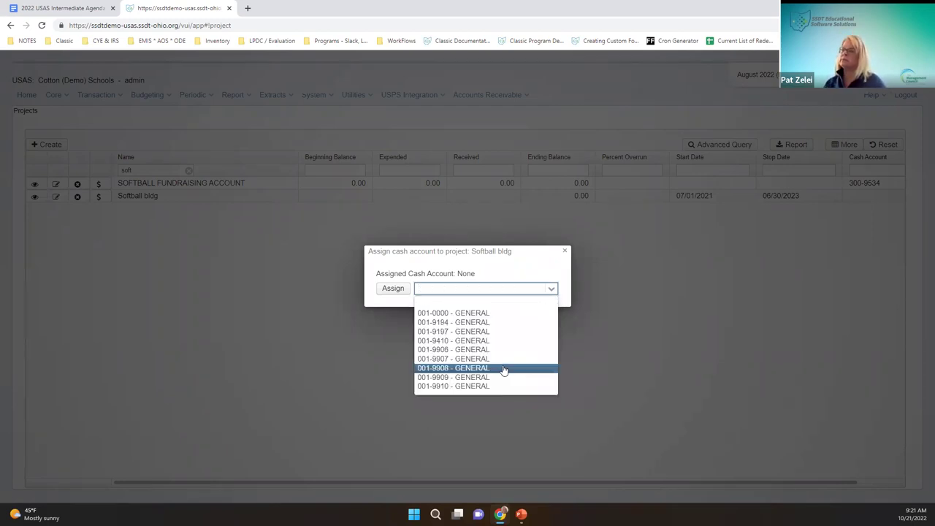
text(003-9922)
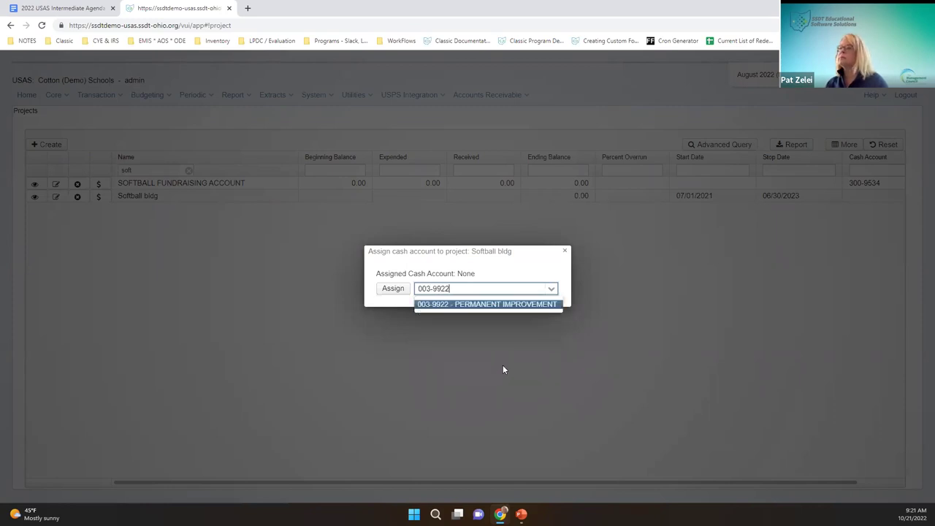
key(Return)
click(394, 293)
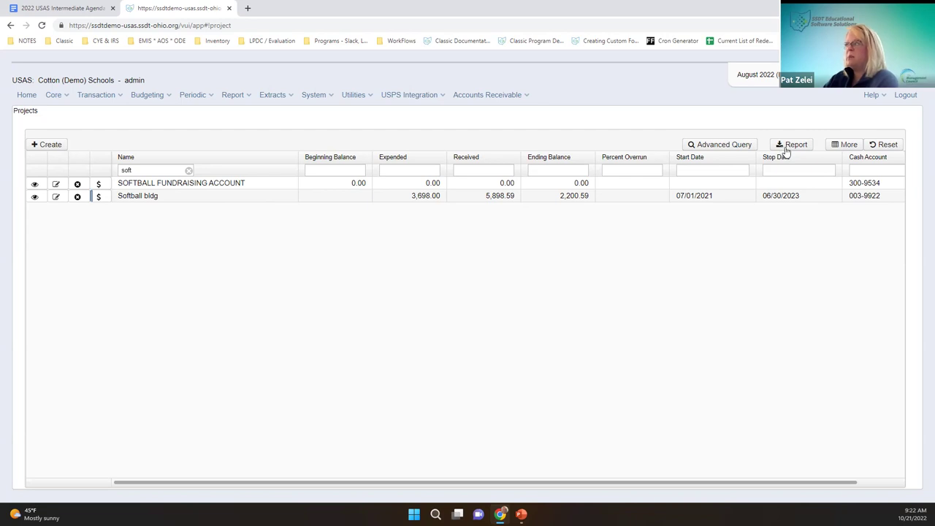
- Review the grid columns and the Softball bldg project's details with its new balances
click(845, 144)
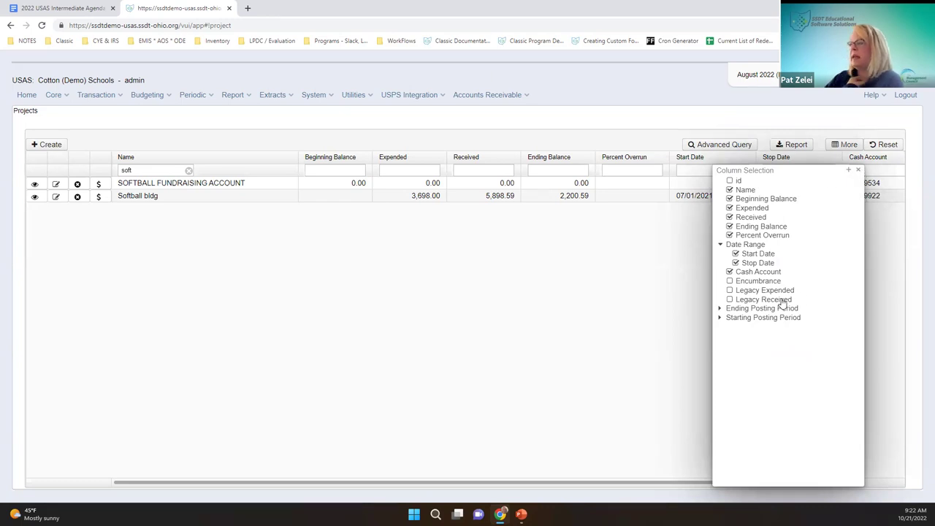
click(859, 171)
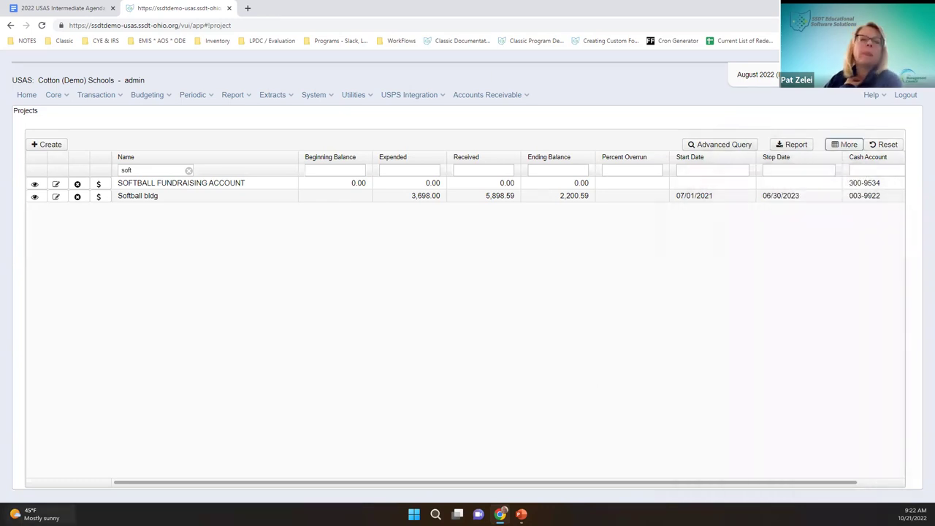
click(41, 514)
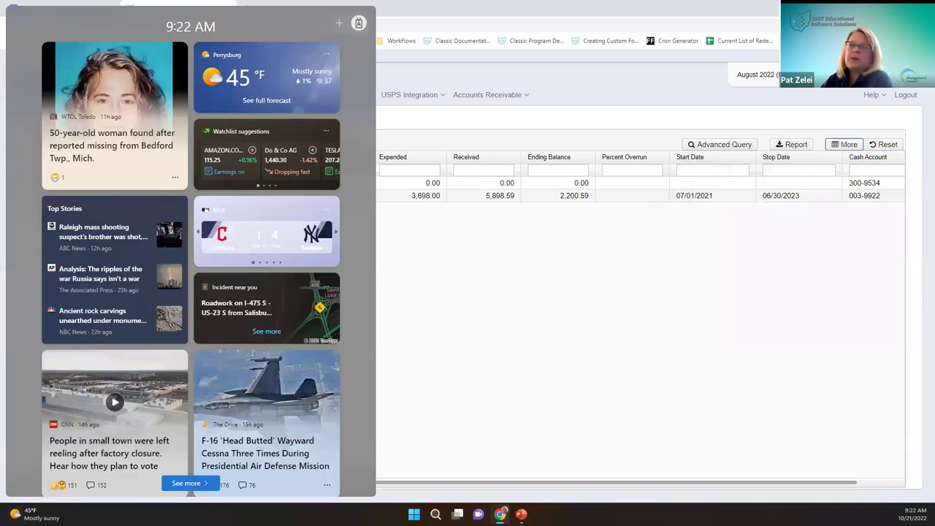
click(581, 294)
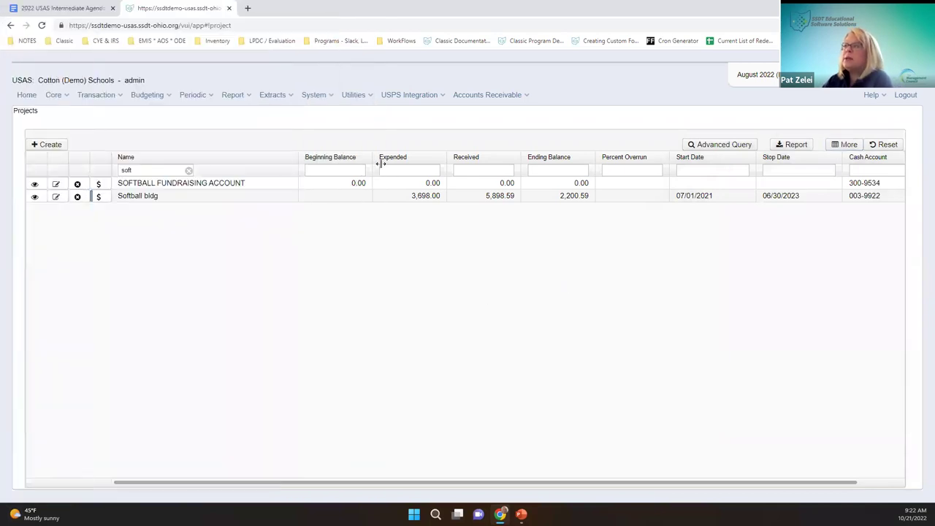
click(36, 199)
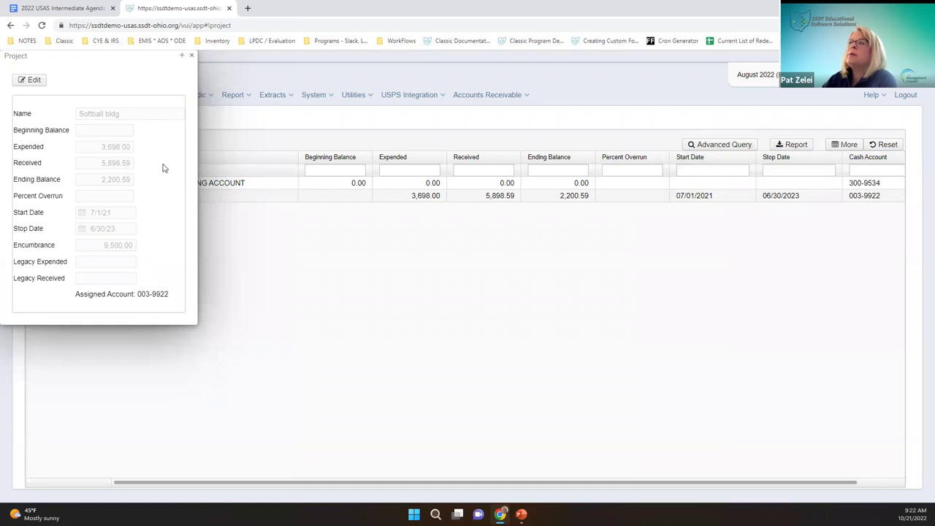
click(192, 55)
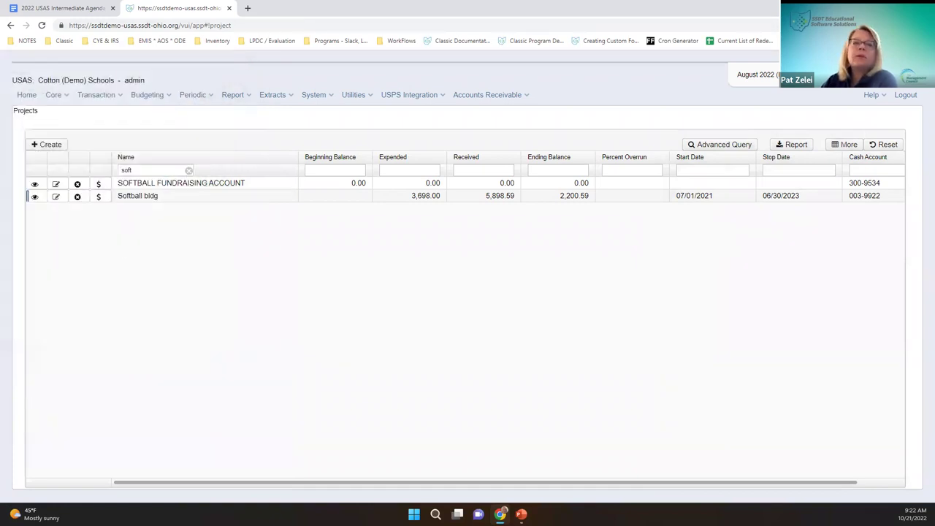
- Load the SSDT Budget Summary report in Report Manager for customising
click(232, 95)
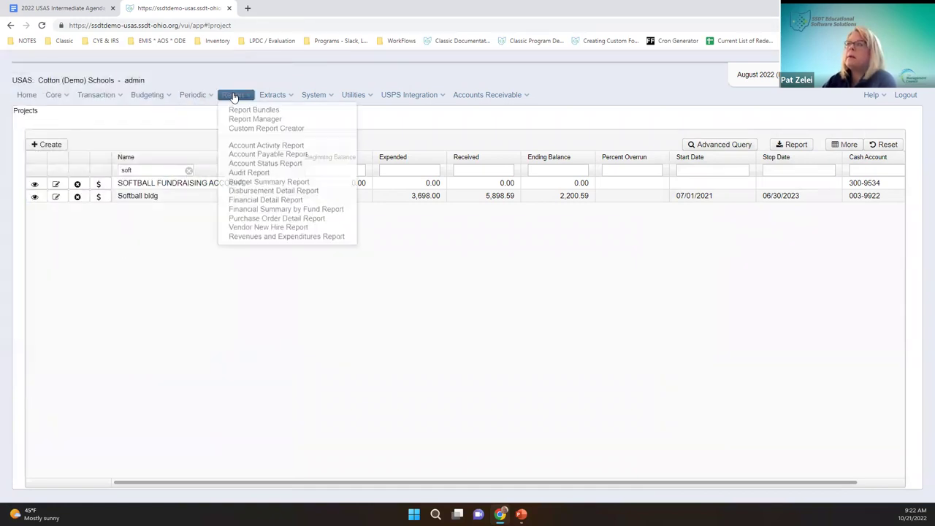
click(265, 112)
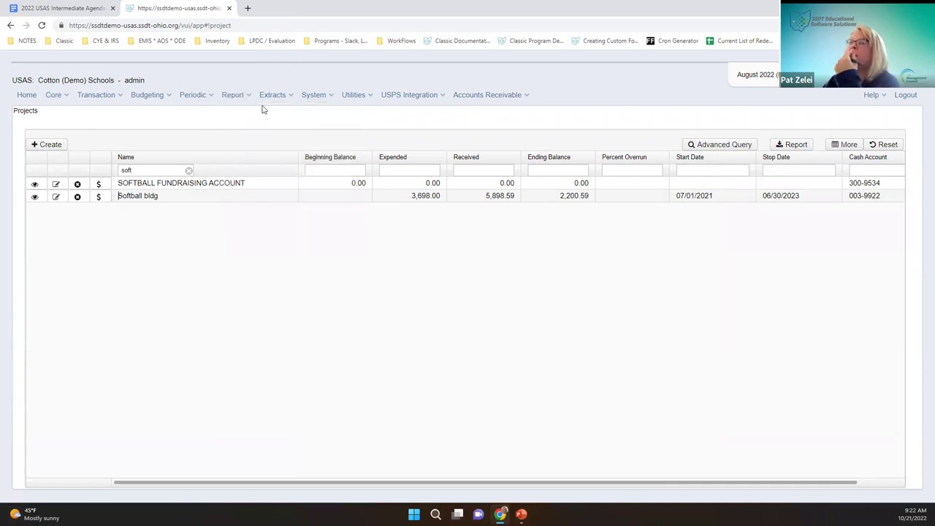
click(234, 95)
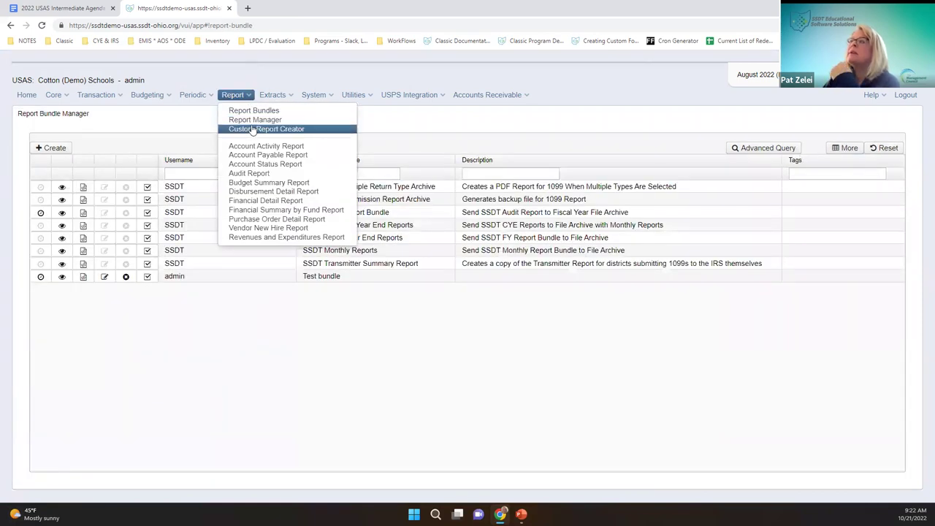
click(250, 120)
right_click(251, 121)
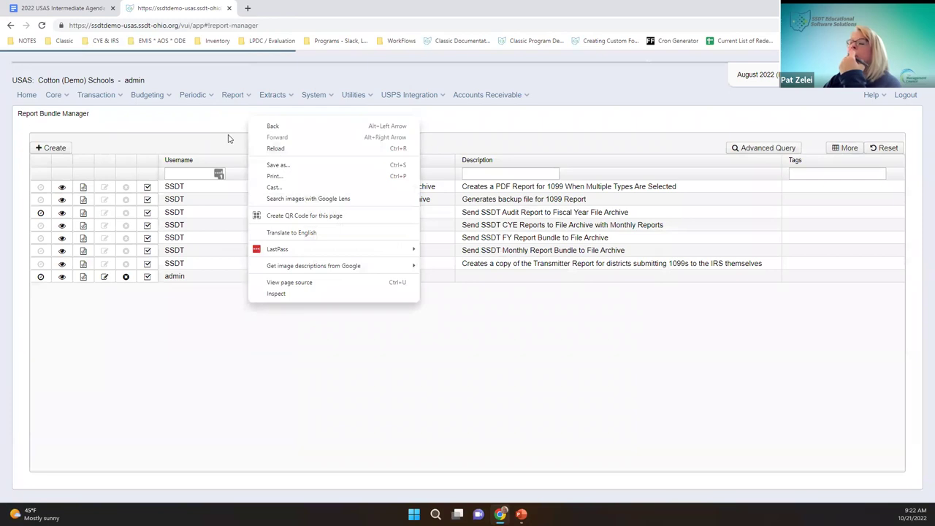
click(560, 423)
scroll(511, 416, down, 5)
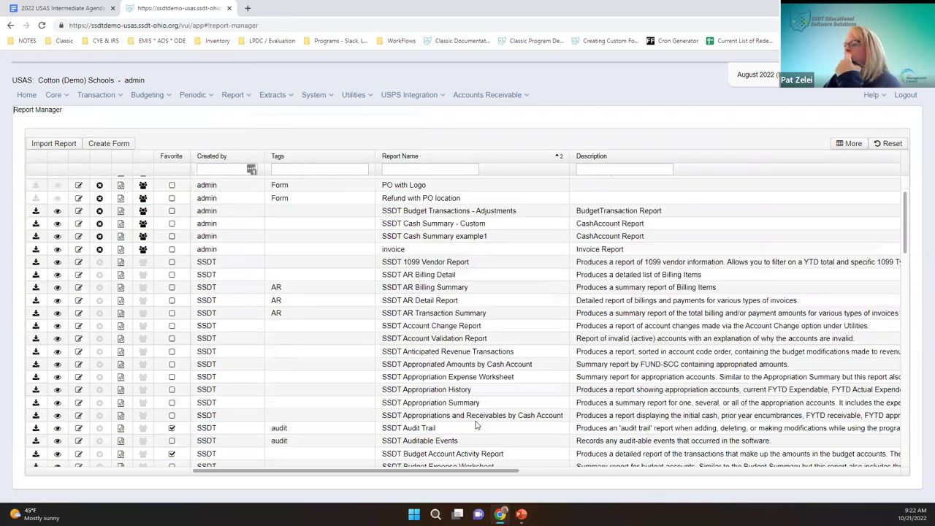
scroll(450, 411, down, 3)
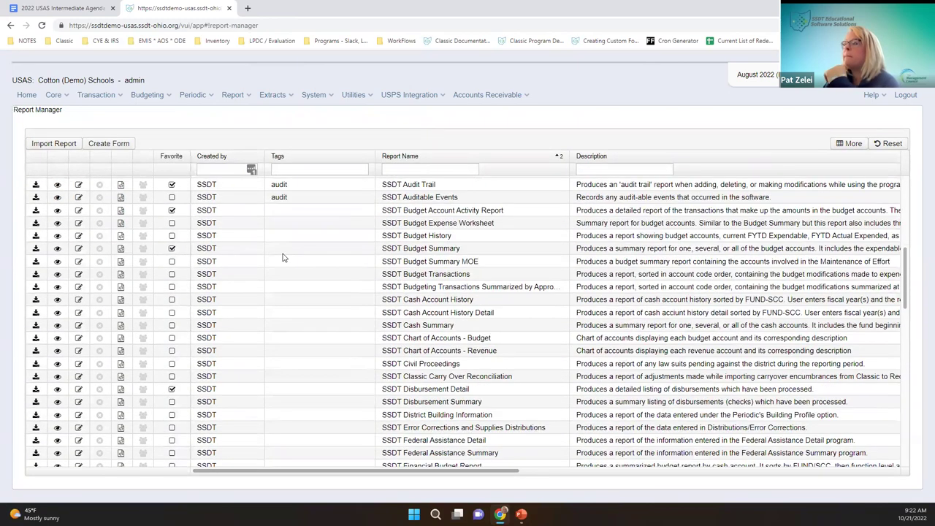
click(58, 249)
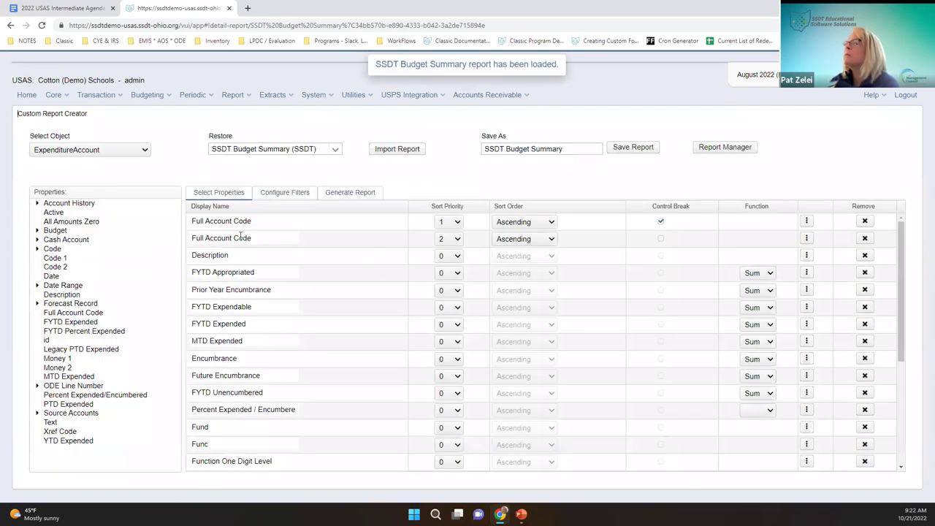
- Add PTD Expended right after FYTD Expended in the report properties, then open Core > Accounts
click(291, 194)
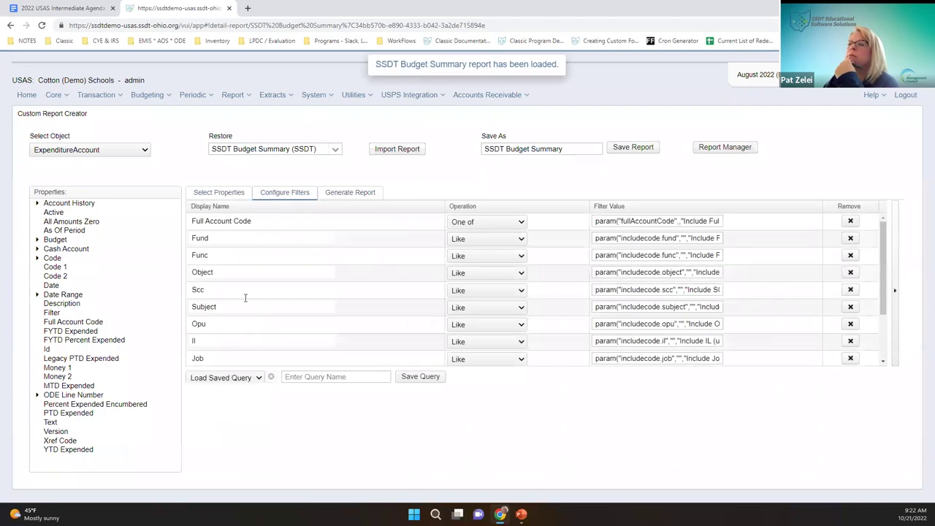
click(227, 196)
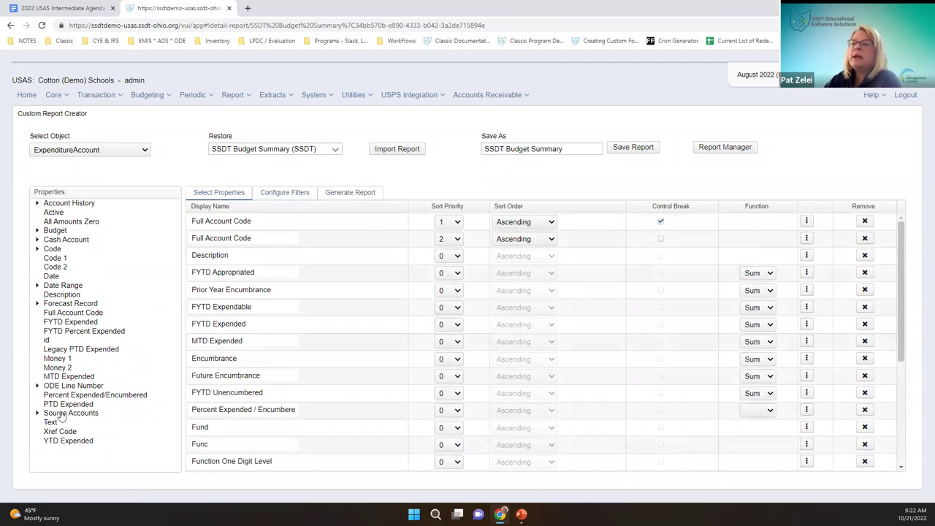
drag(56, 406, 226, 341)
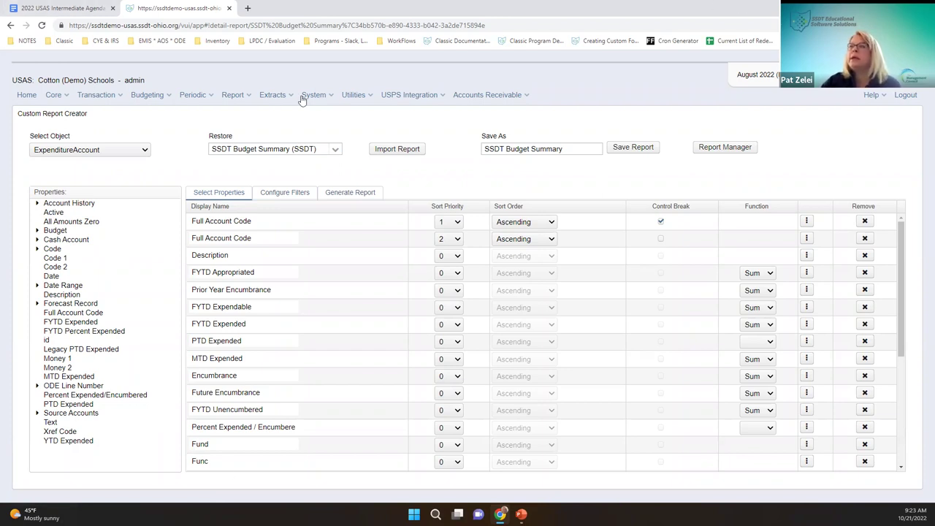
click(57, 96)
click(66, 111)
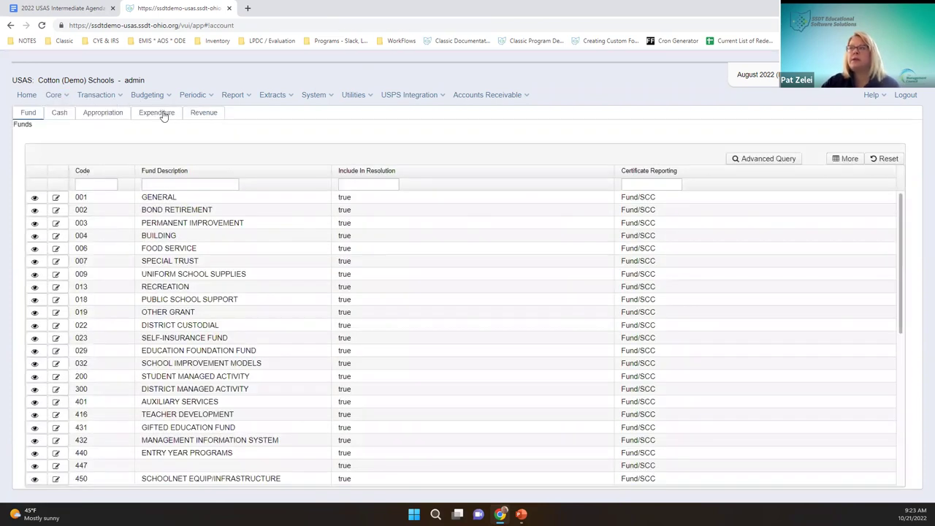
- In the Expenditure accounts grid, show PTD and MTD Expended and hide Xref Code and Account Valid
click(153, 117)
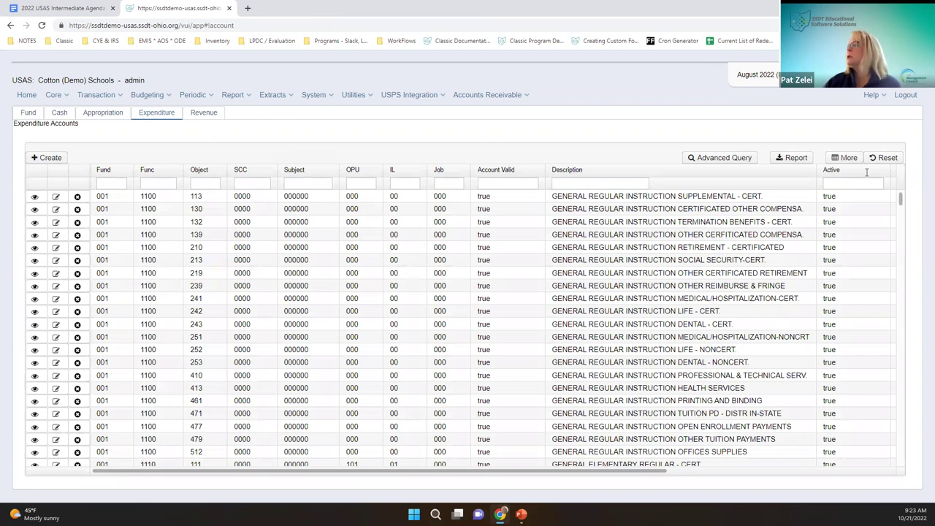
click(846, 157)
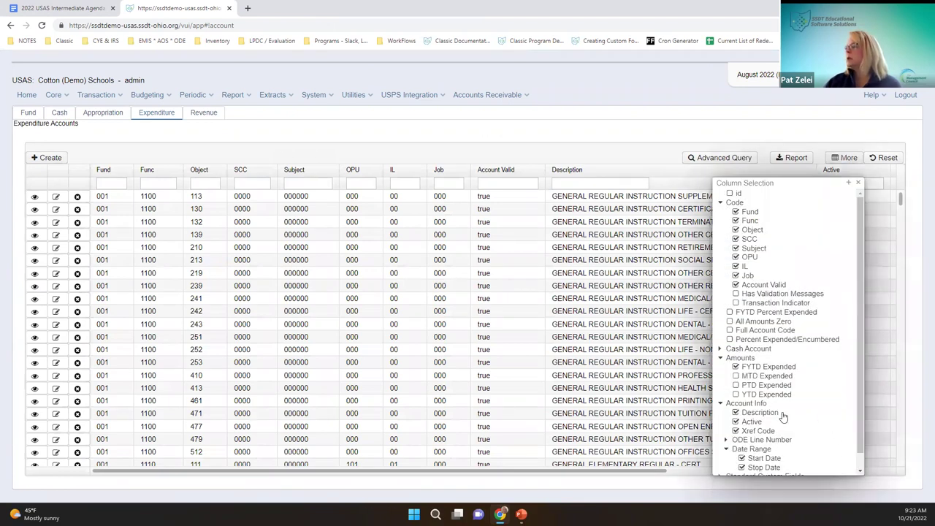
click(773, 388)
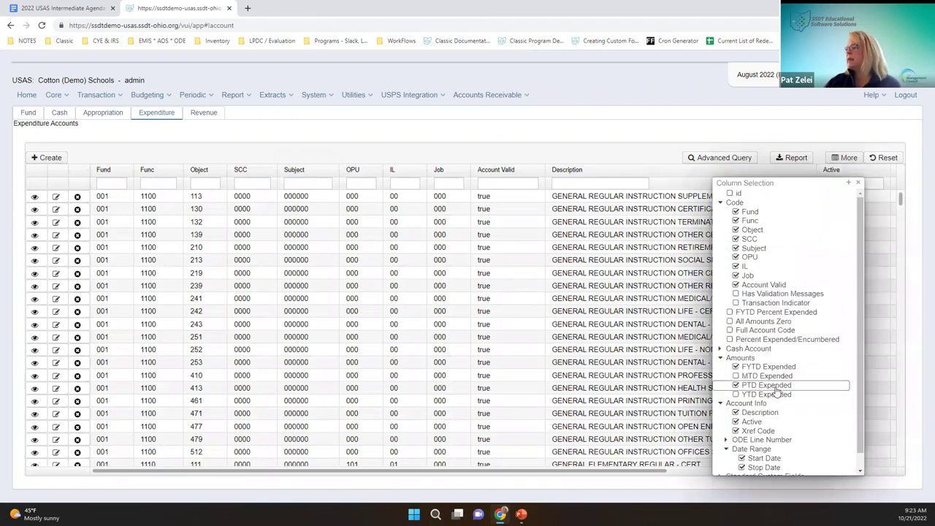
click(772, 432)
scroll(776, 431, down, 1)
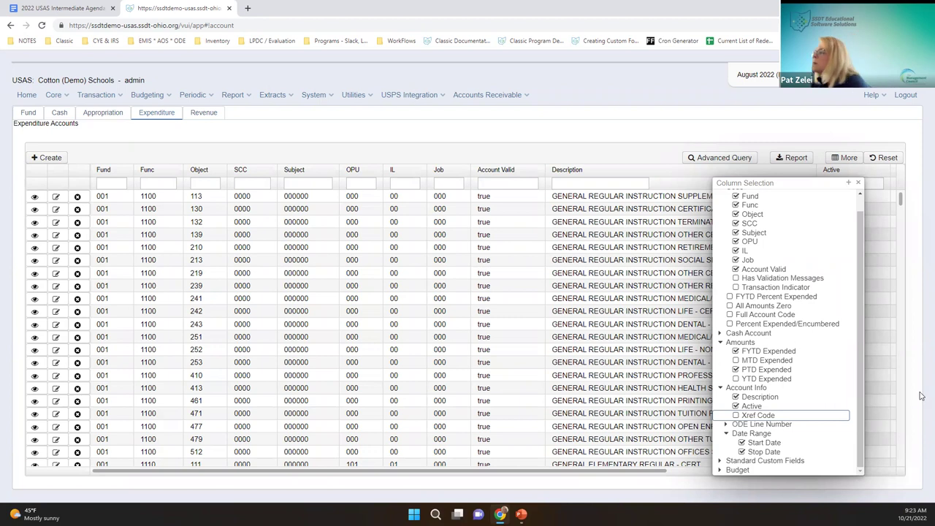
click(763, 361)
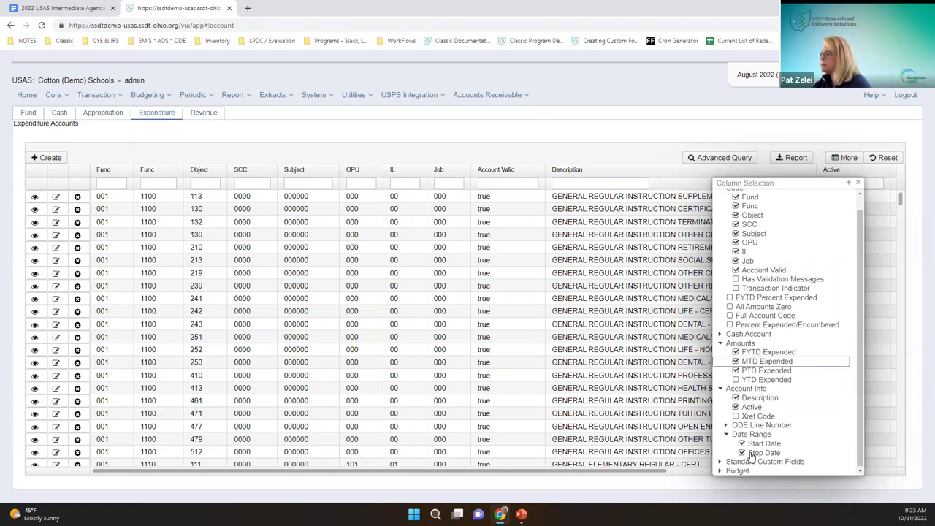
click(760, 272)
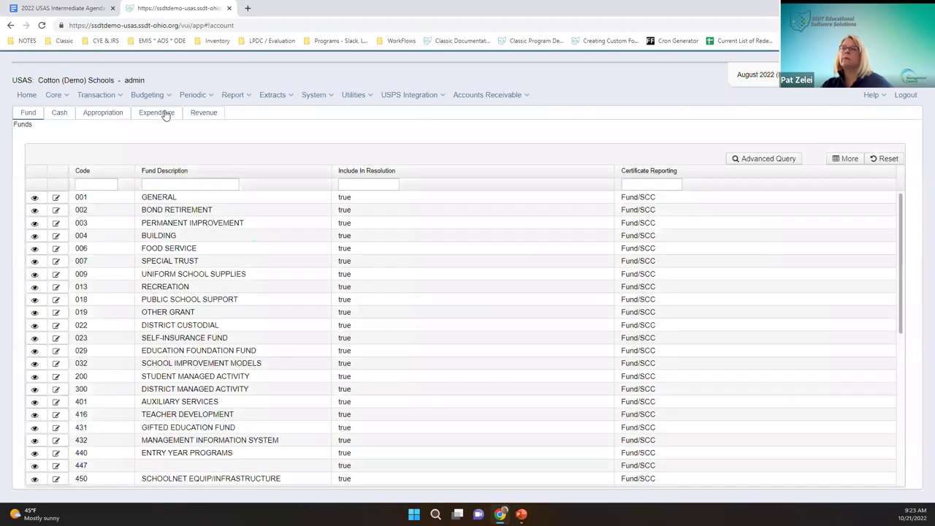
click(164, 114)
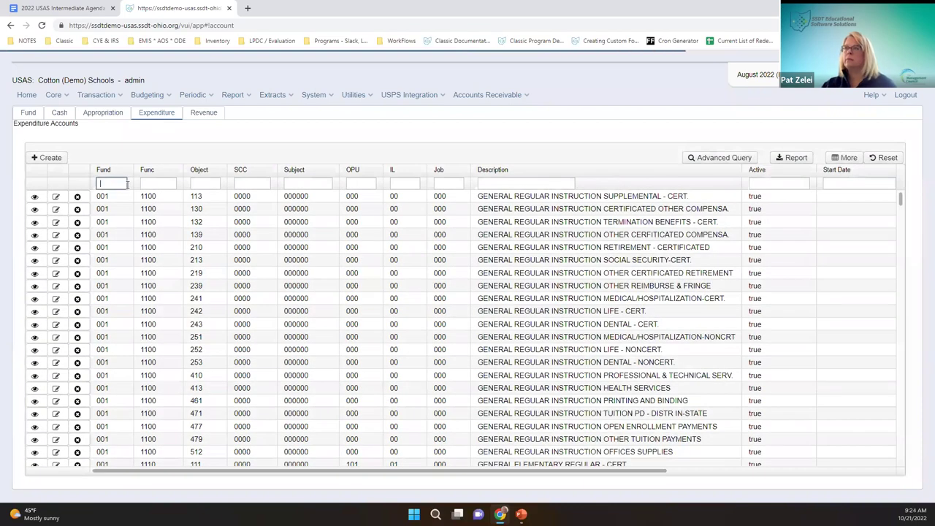
- Filter expenditure accounts to fund 003, SCC 9922, view PTD Expended 2,178.00 and 1,520.00, then return to PowerPoint
text(003)
key(Tab)
key(Tab)
key(Tab)
text(9922)
key(Return)
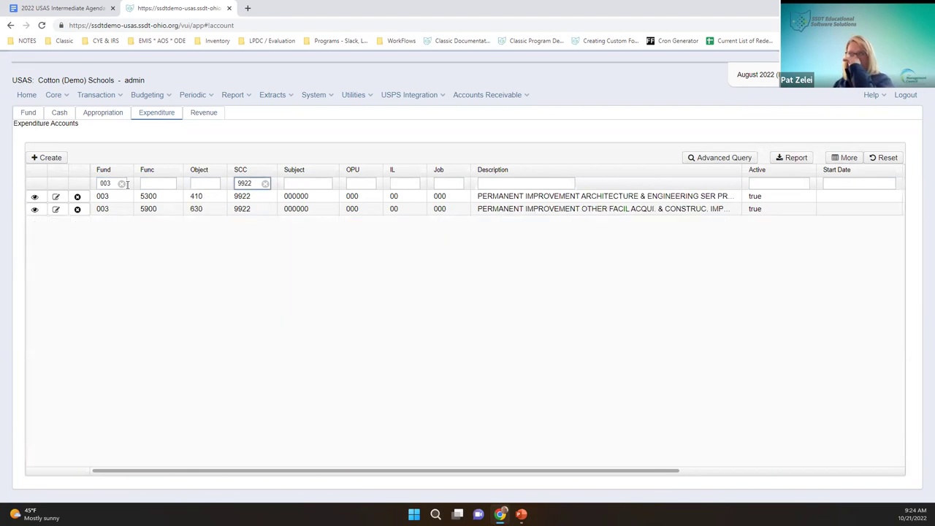
click(756, 472)
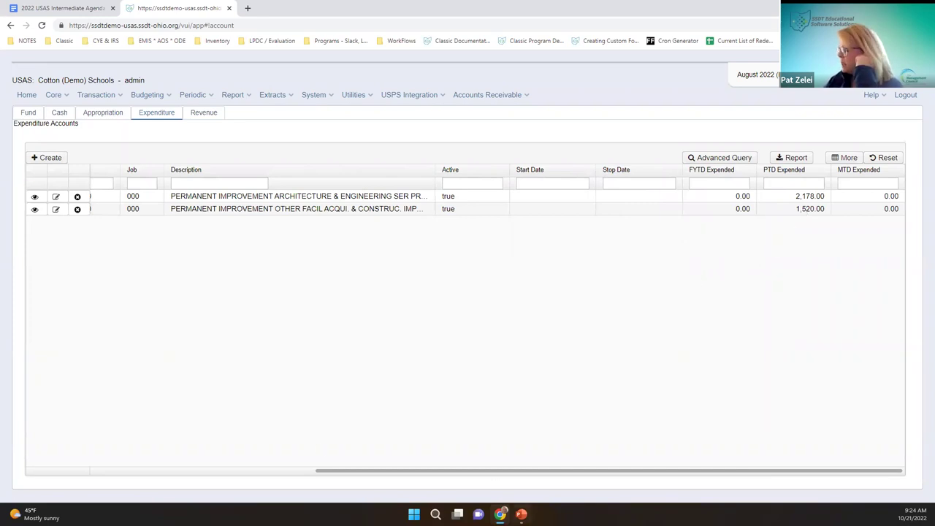
click(522, 512)
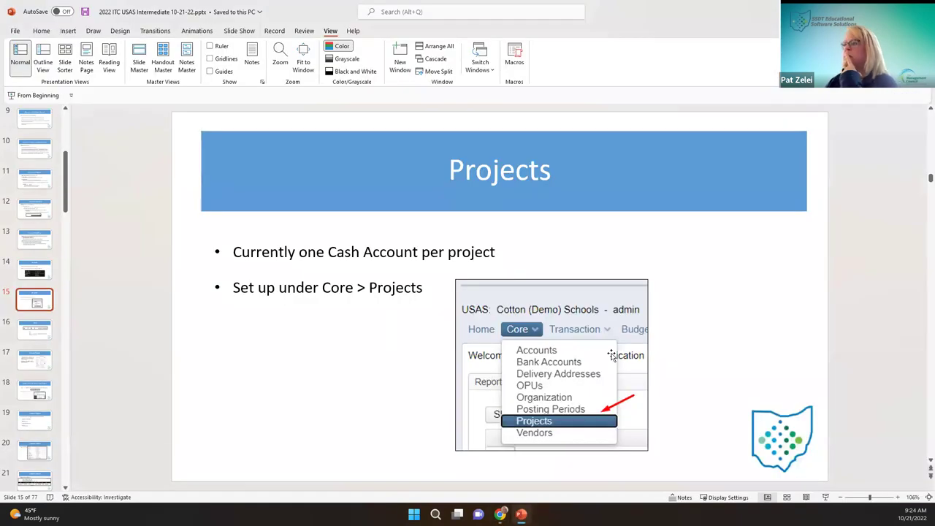
- Advance the recap slides from slide 15 to slide 24, Example of Project Grid & Reports
scroll(612, 354, down, 1)
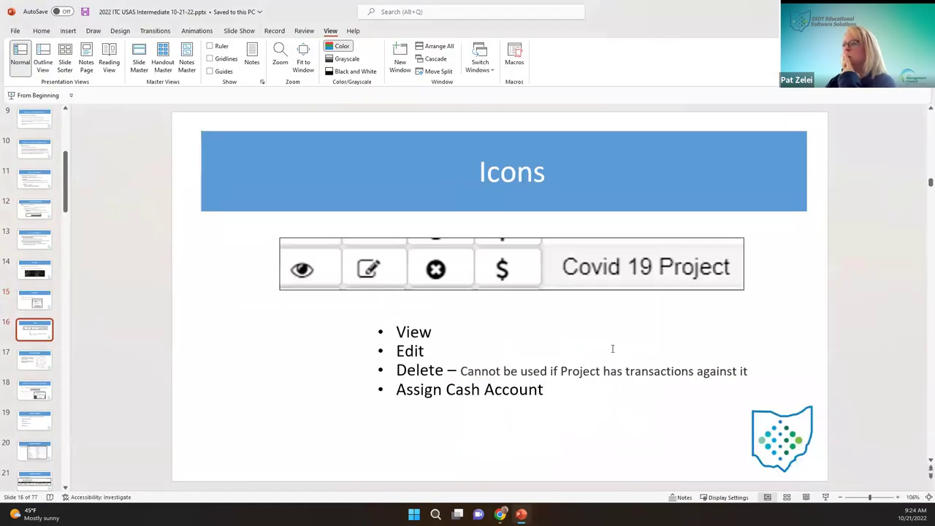
scroll(612, 349, down, 1)
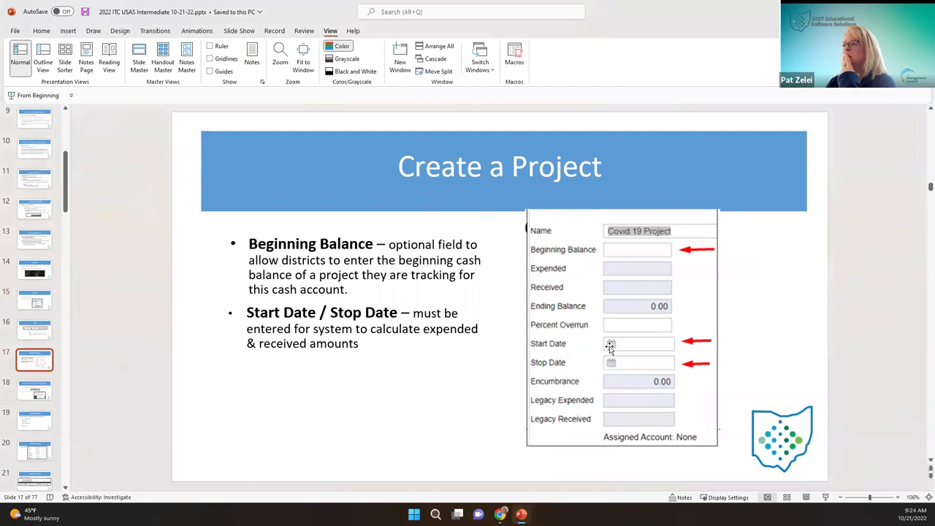
scroll(613, 352, down, 1)
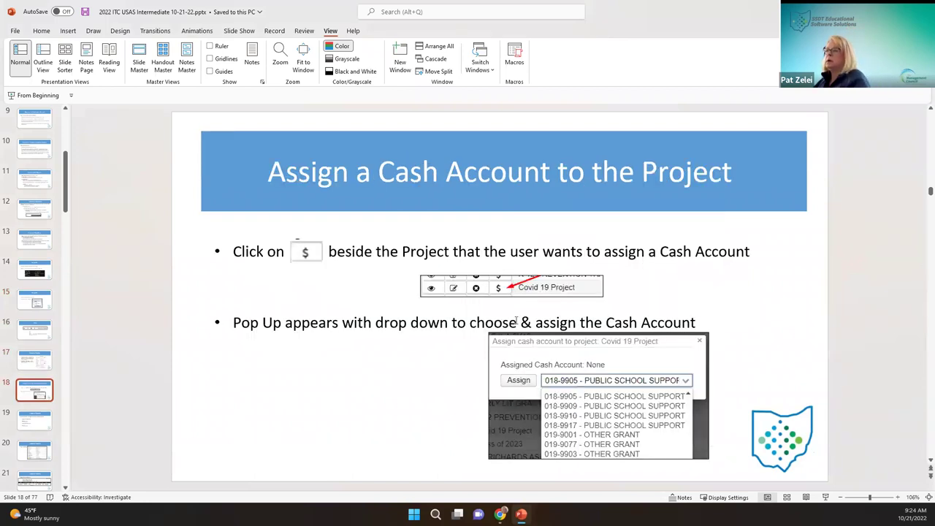
scroll(516, 322, down, 1)
scroll(517, 319, down, 1)
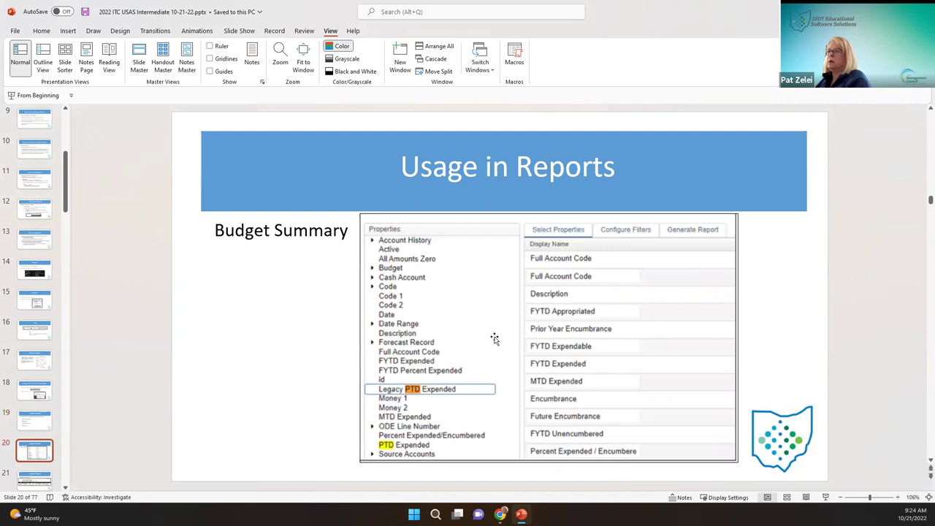
scroll(470, 391, down, 1)
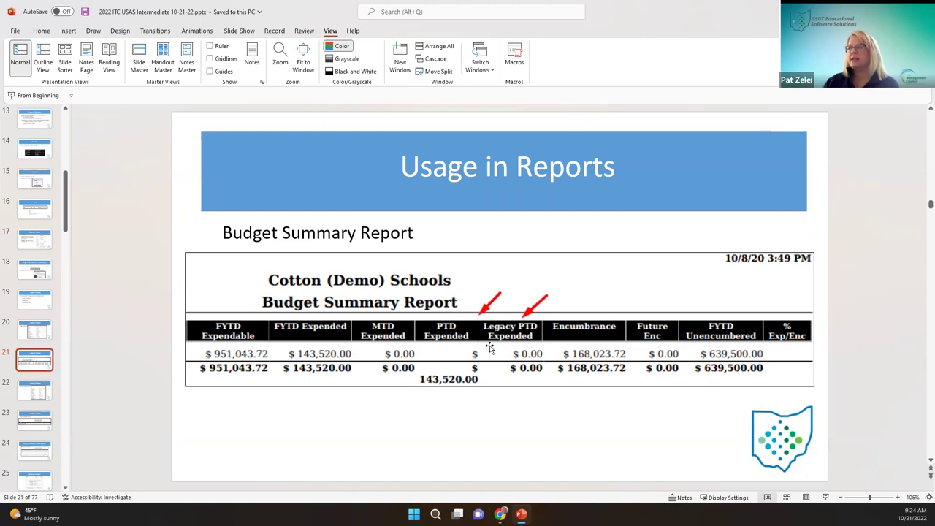
key(Page_Down)
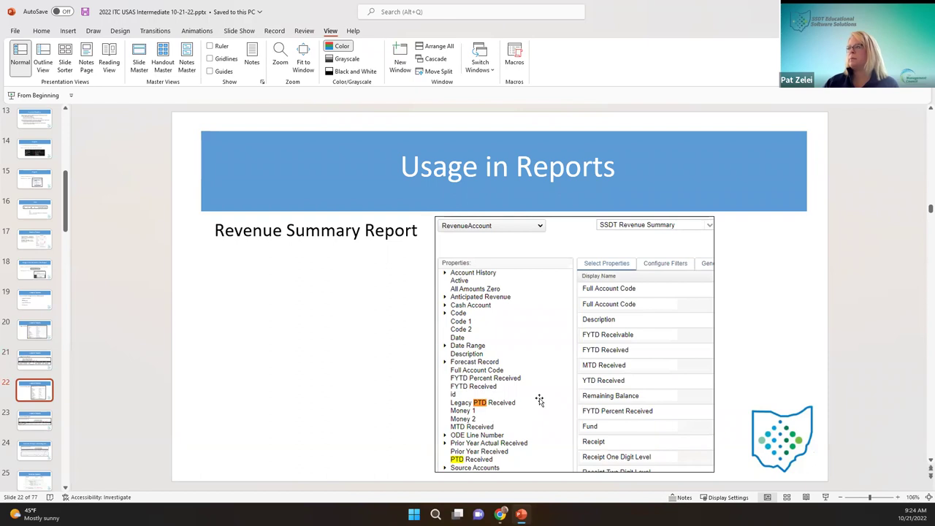
key(Page_Down)
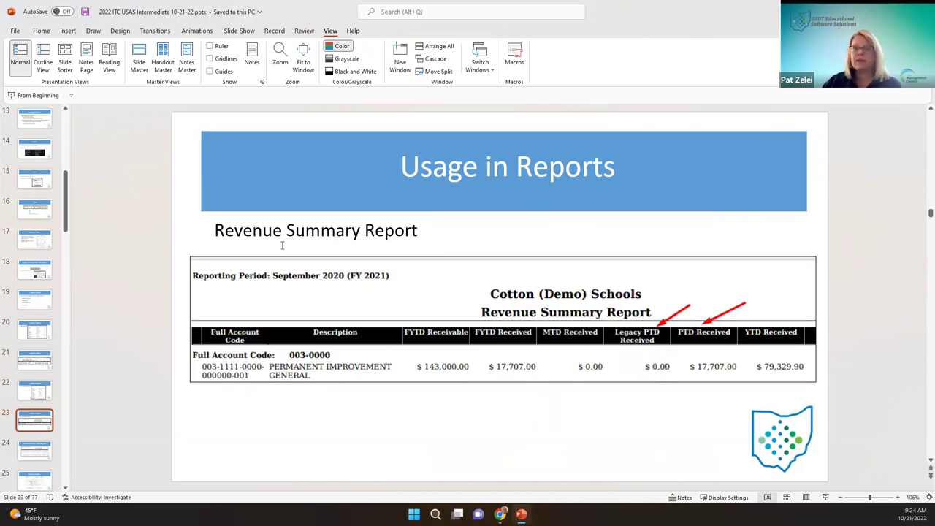
key(Down)
key(Up)
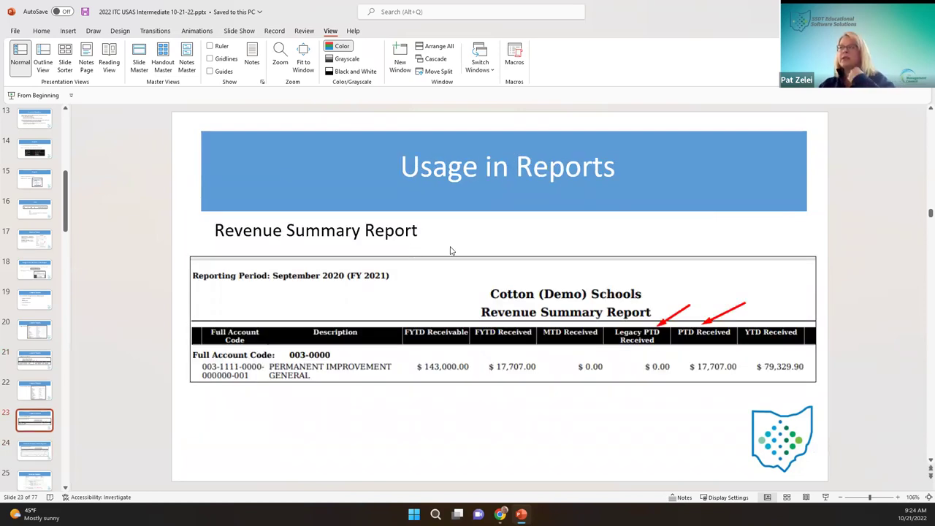
key(Down)
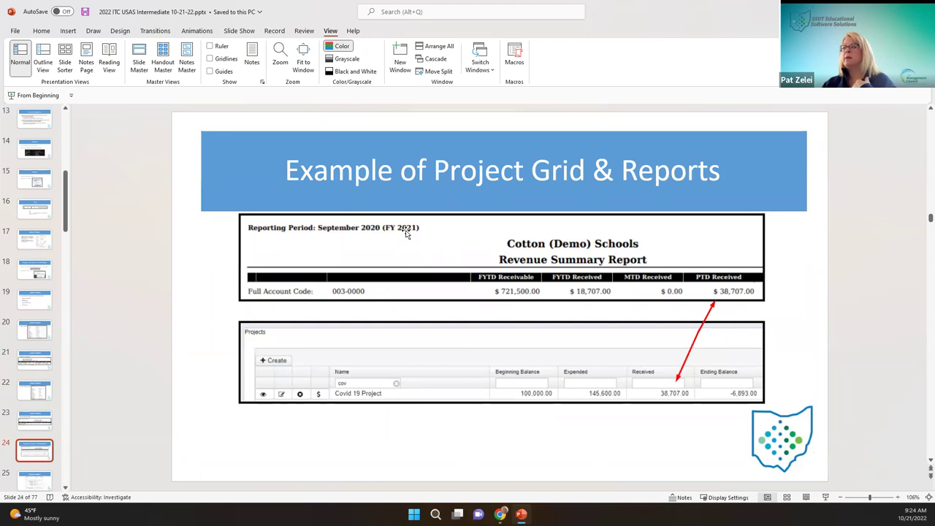
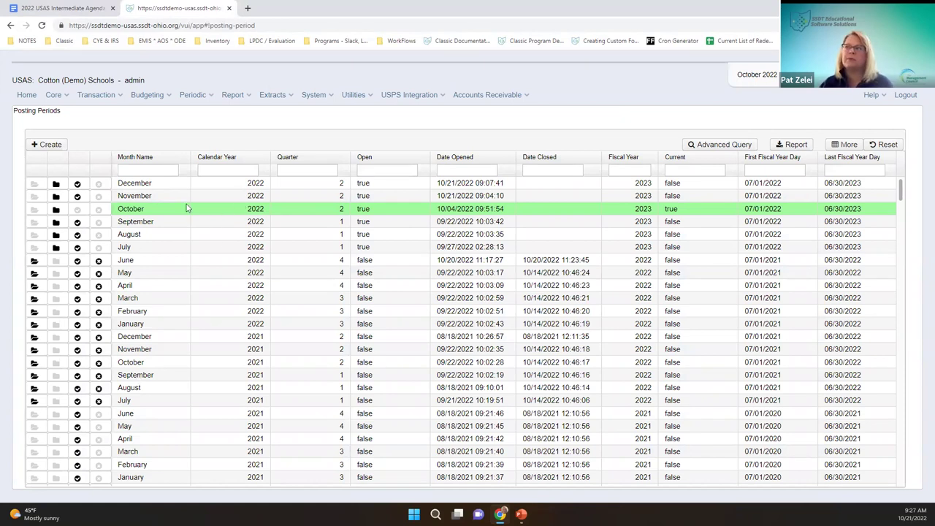
- Filter the purchase orders list to PO =2820712 and view the Scholastic Magazine order's details
click(98, 96)
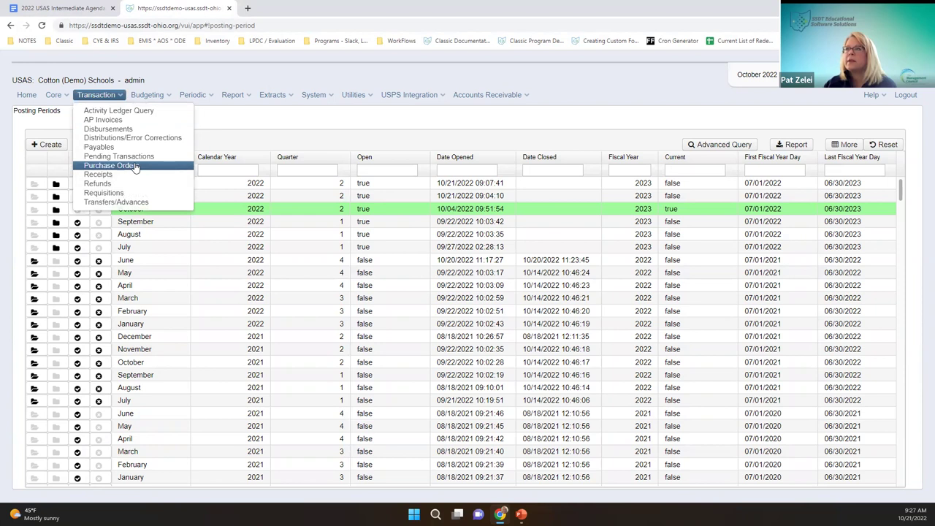
click(135, 167)
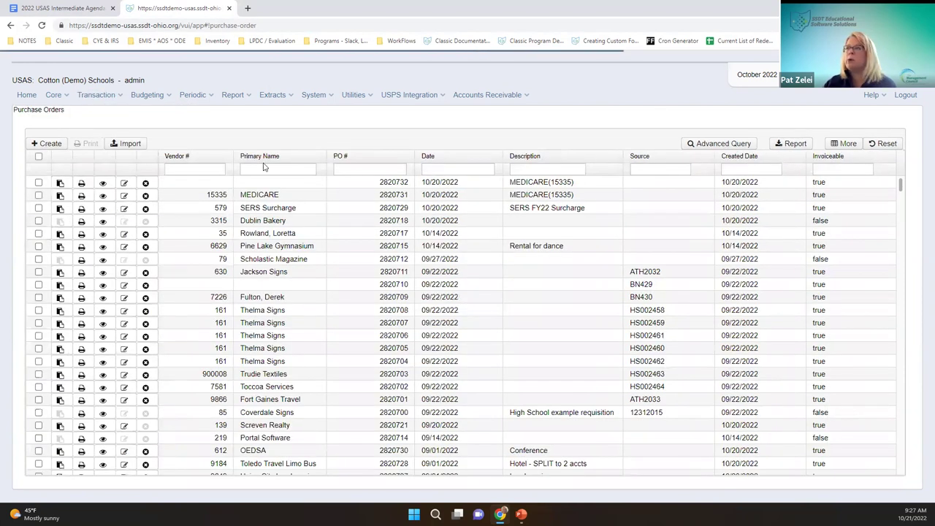
click(375, 172)
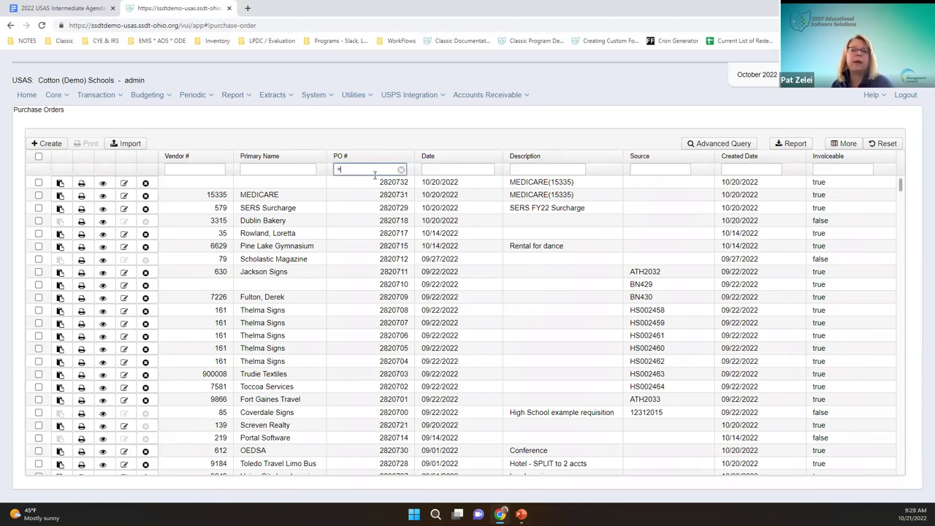
text(=2820712)
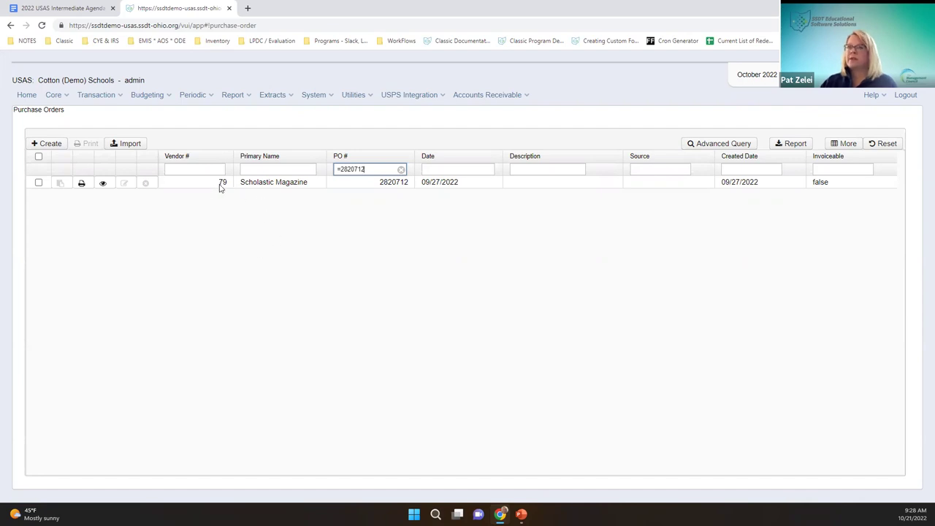
click(39, 183)
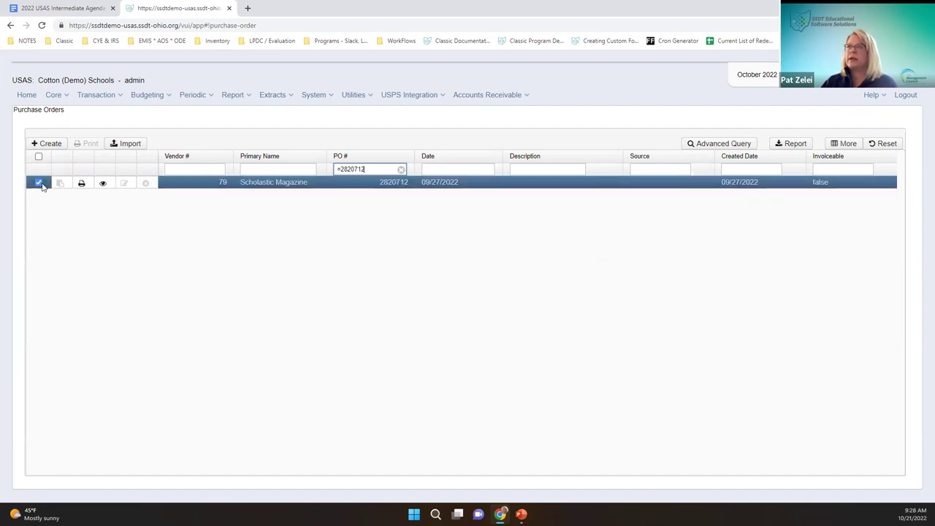
click(103, 184)
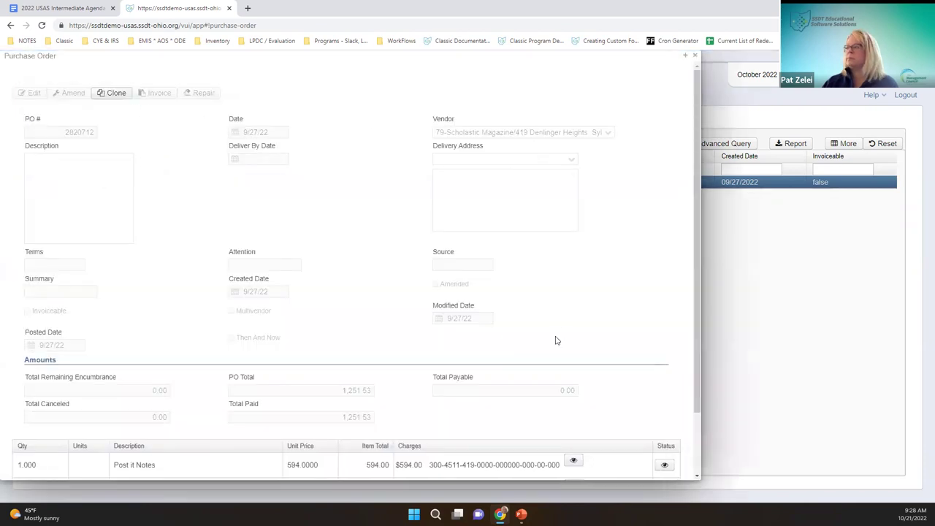
- Close PO 2820712, clear the PO number filter, and view Pine Lake Gymnasium's PO 2820715
scroll(559, 336, down, 1)
scroll(533, 318, up, 1)
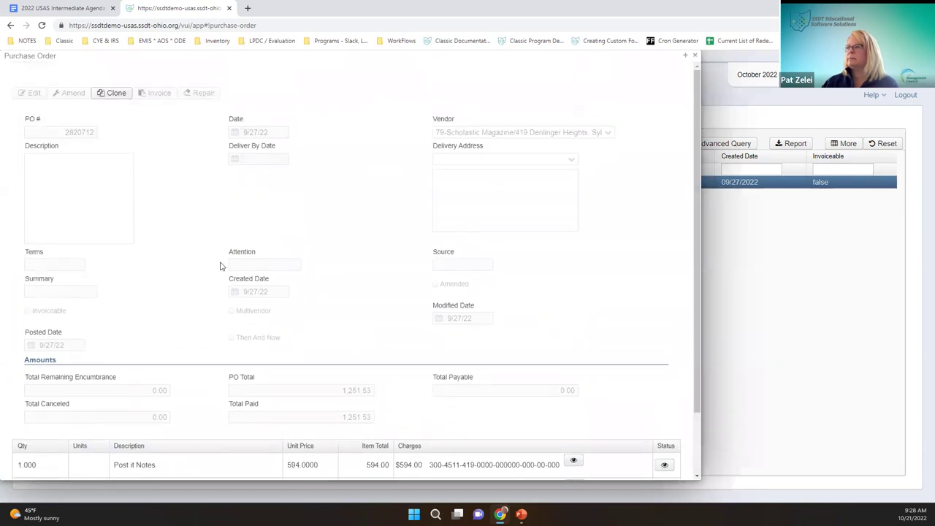
click(695, 55)
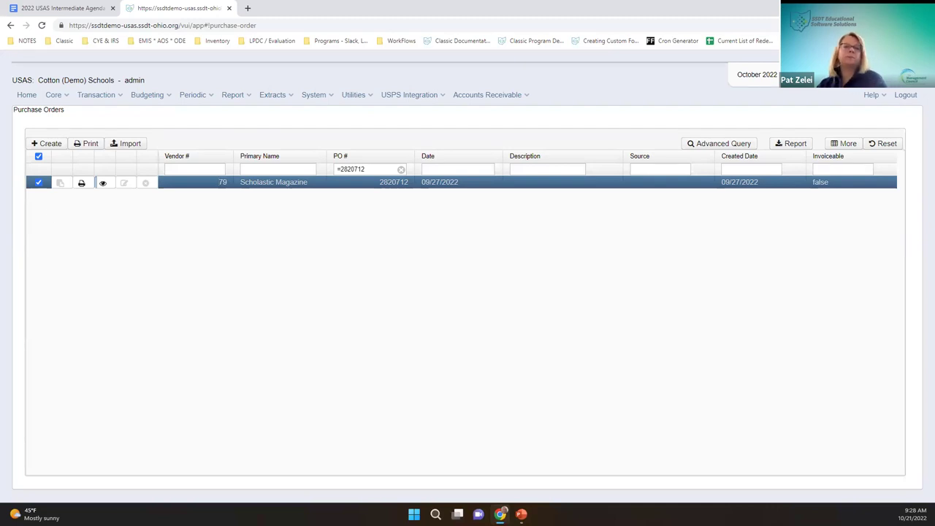
click(400, 169)
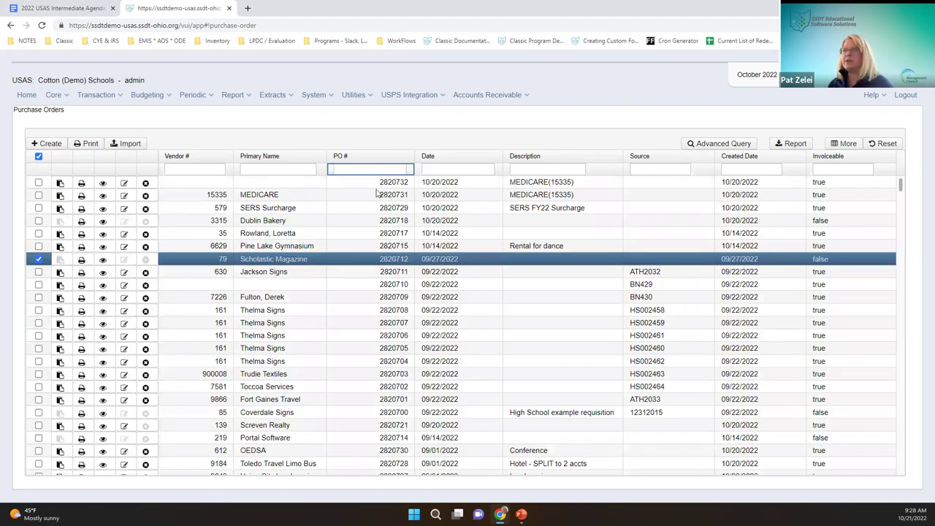
click(383, 167)
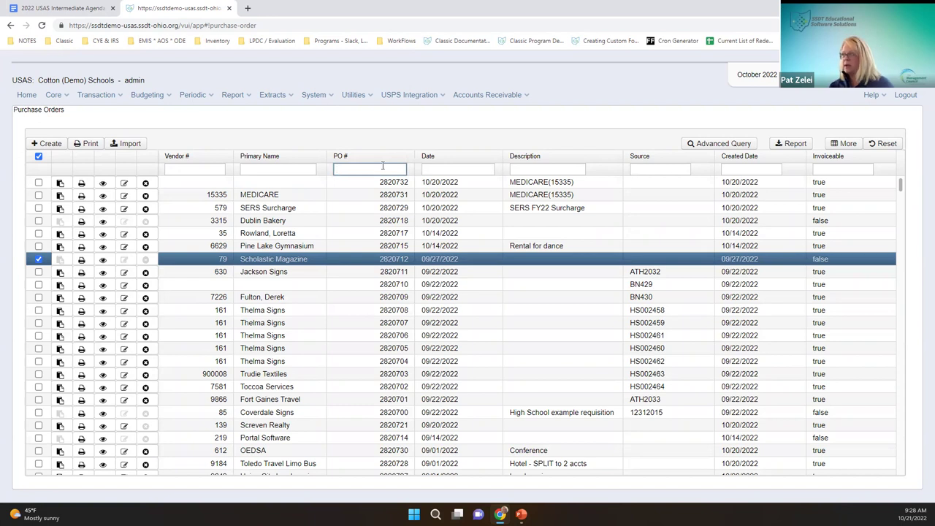
click(103, 248)
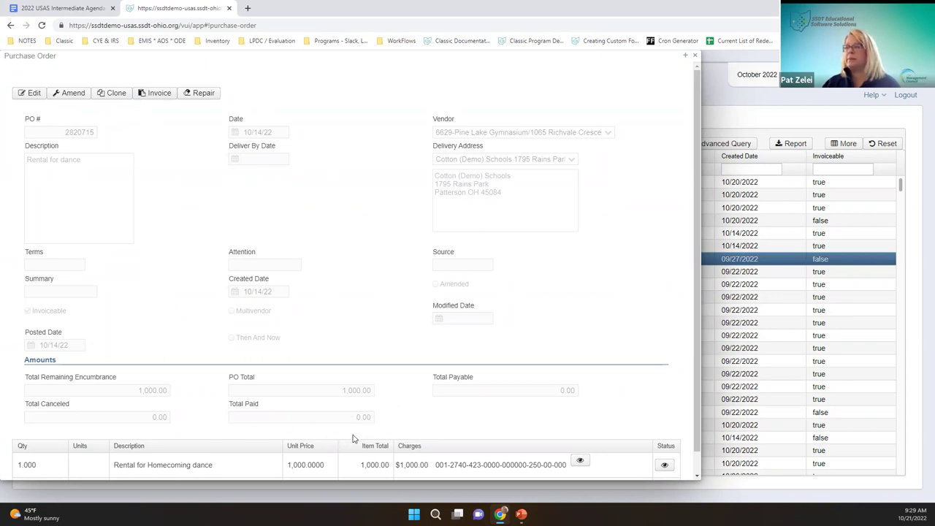
- Start a repair on PO 2820715 and move the repair window aside to see the PO
click(203, 101)
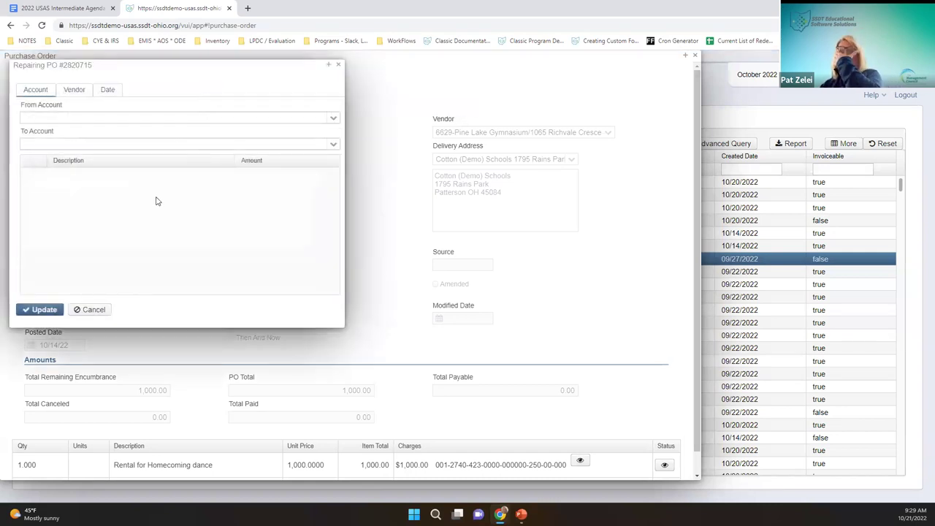
right_click(208, 75)
click(214, 87)
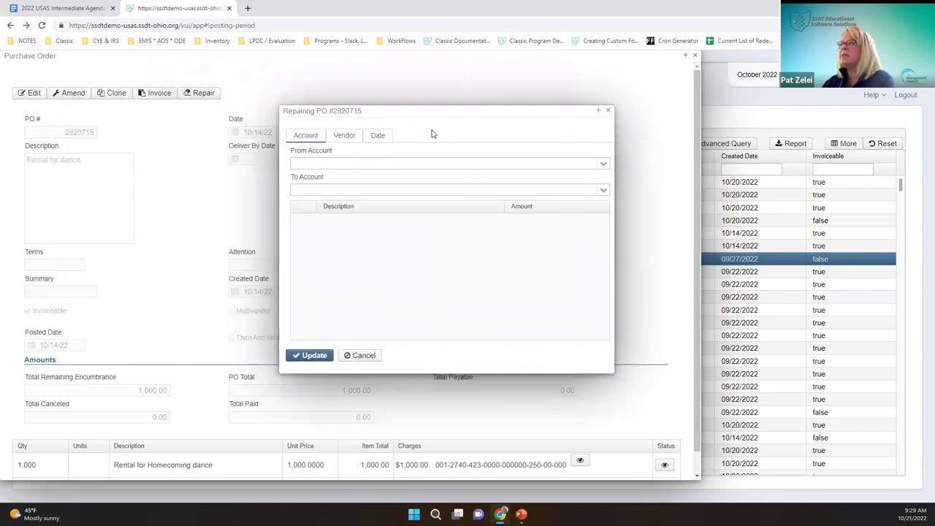
drag(566, 121, 286, 160)
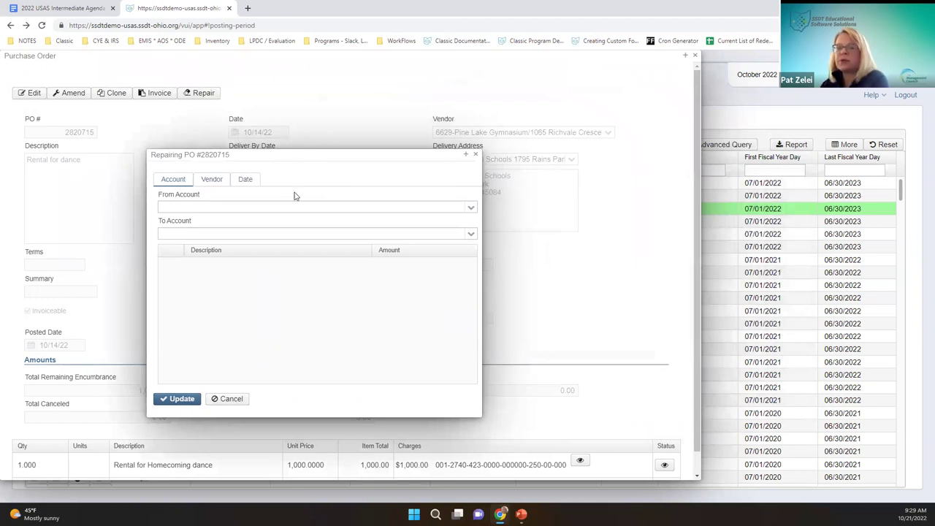
- Browse the account and vendor repair options, leaving the replacement vendor blank
click(470, 206)
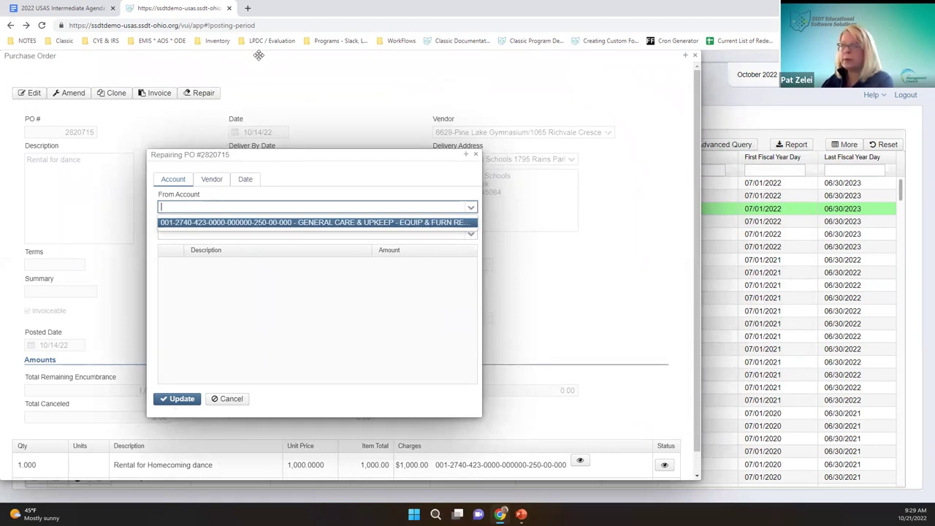
click(219, 183)
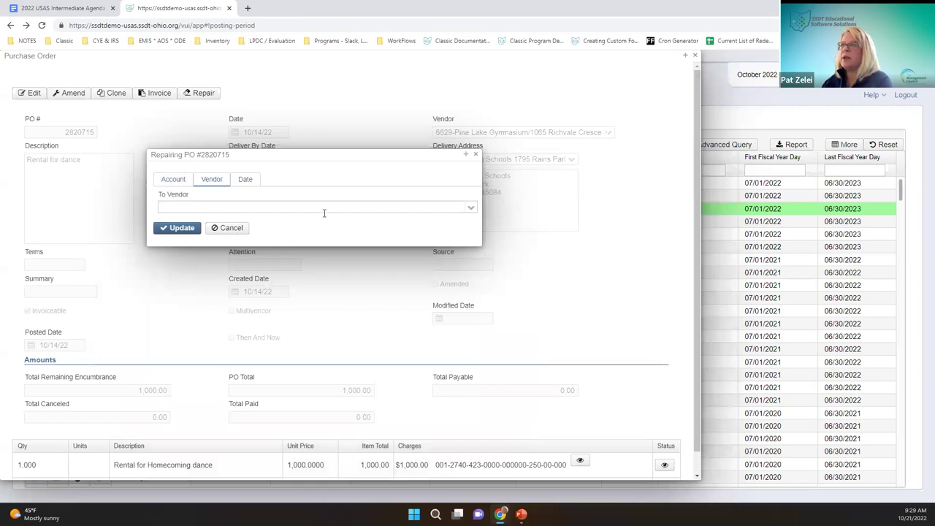
click(471, 207)
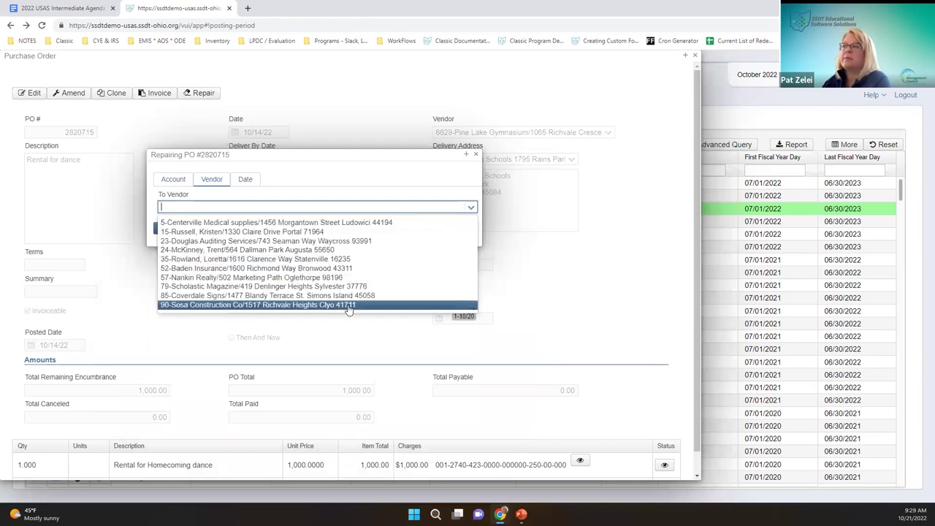
click(324, 198)
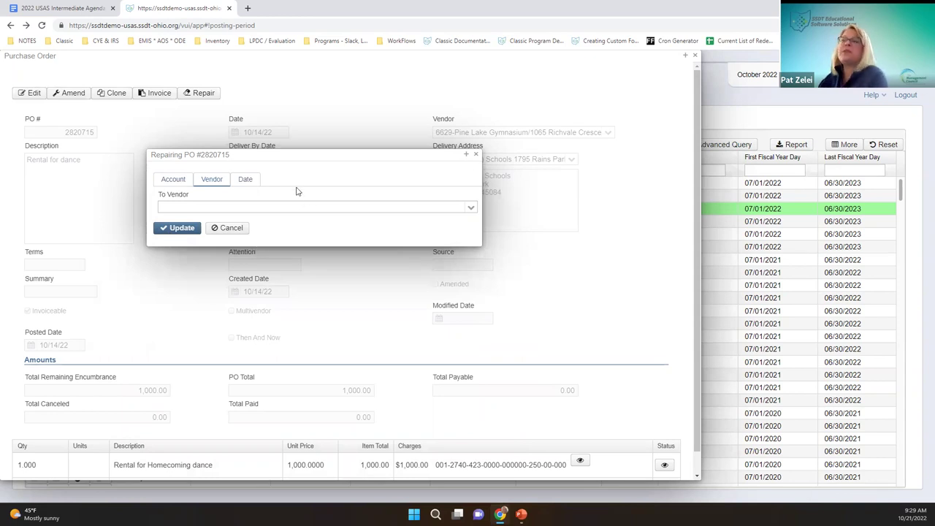
- Change PO 2820715's date from 10/14/2022 to September 1, 2022 and apply the update
click(247, 181)
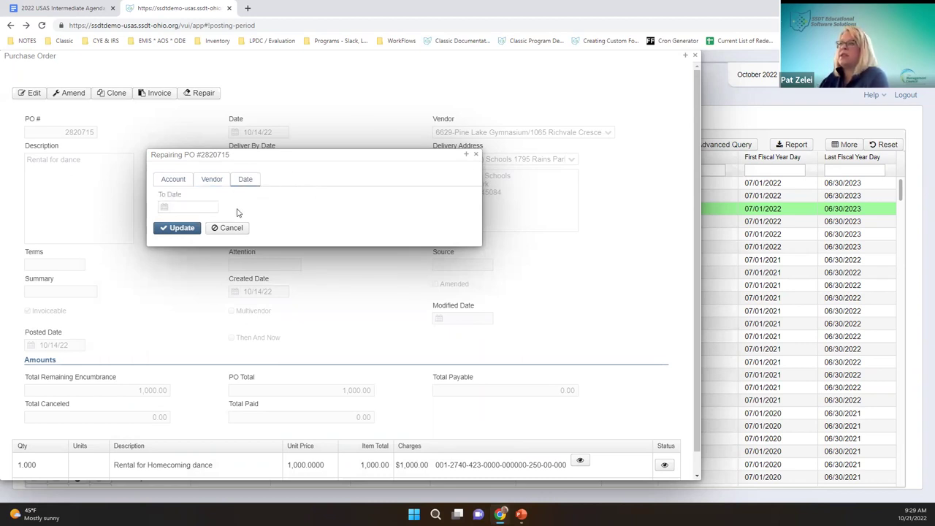
click(164, 208)
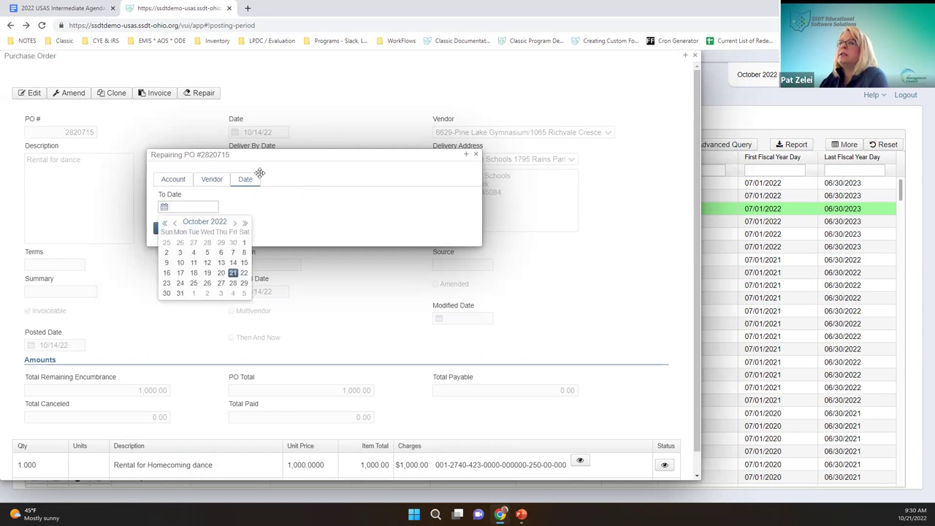
click(175, 224)
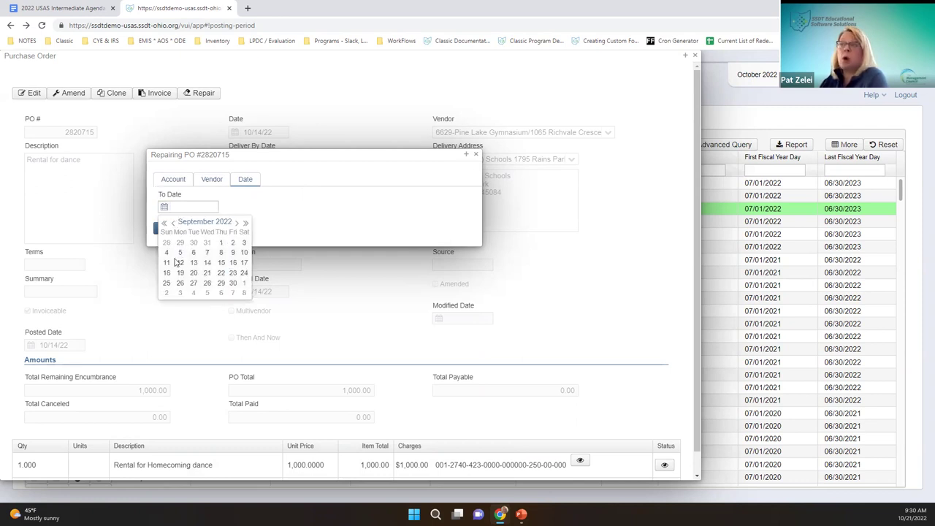
click(221, 244)
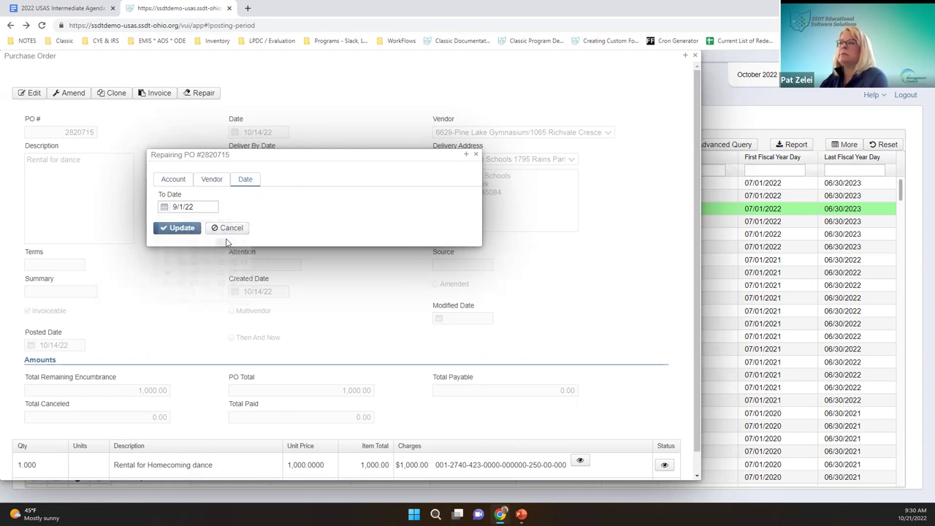
click(188, 230)
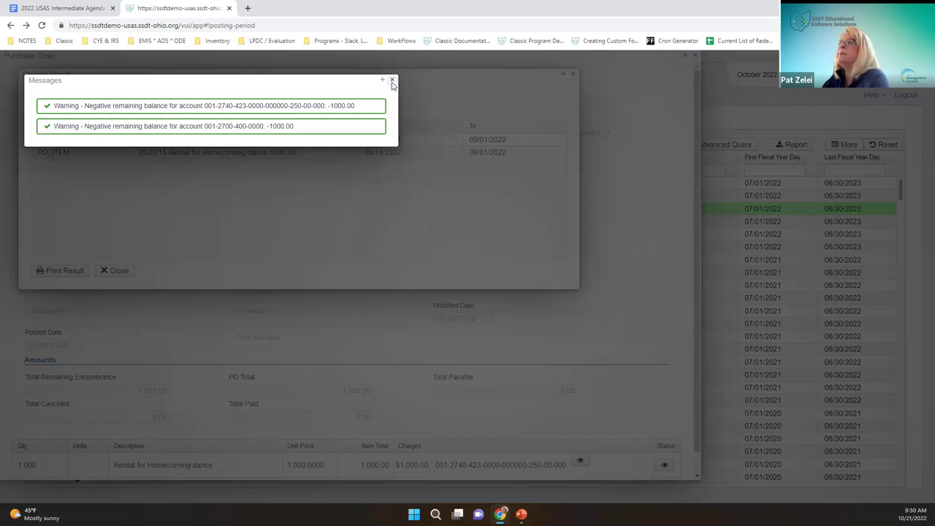
- Dismiss the -1000.00 negative balance warnings and the change result summary
click(392, 80)
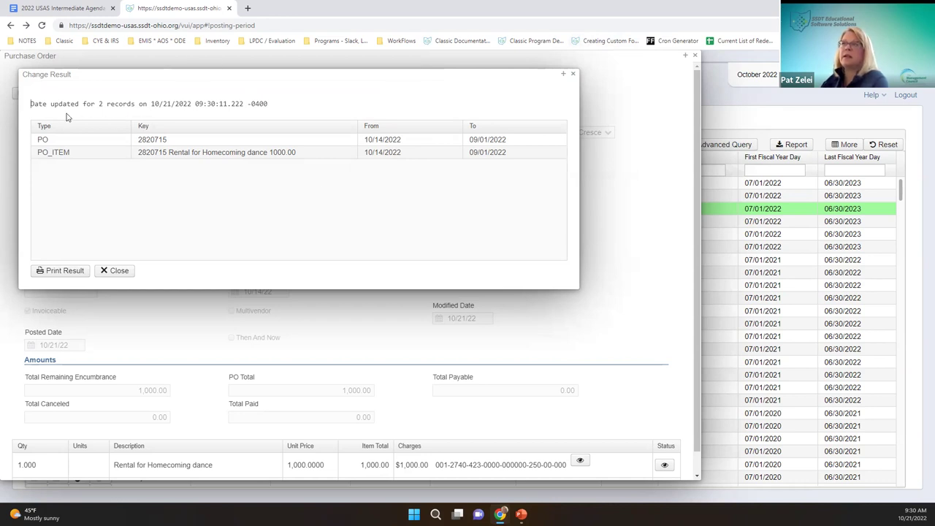
click(573, 73)
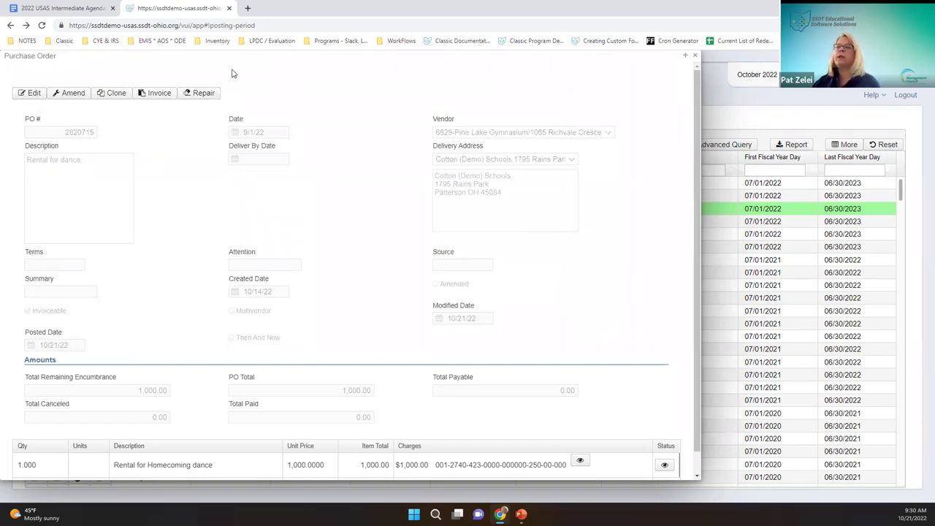
- Close PO 2820715 and advance the PowerPoint deck to slide 28, 'Importing Data & Criteria'
scroll(522, 418, down, 2)
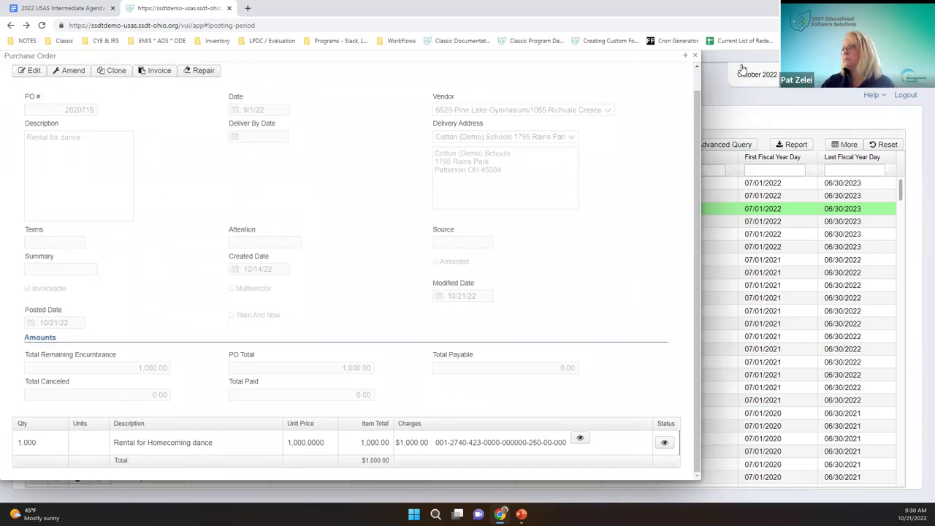
click(698, 56)
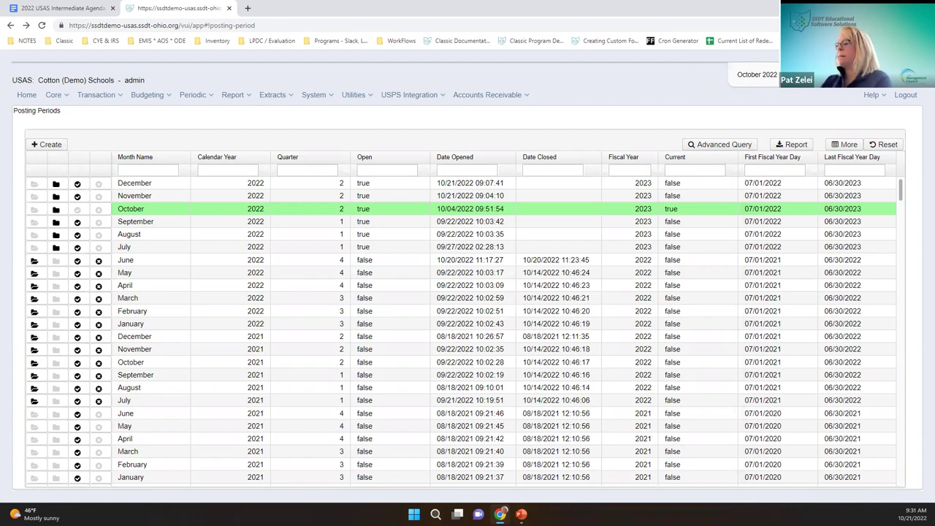
click(521, 514)
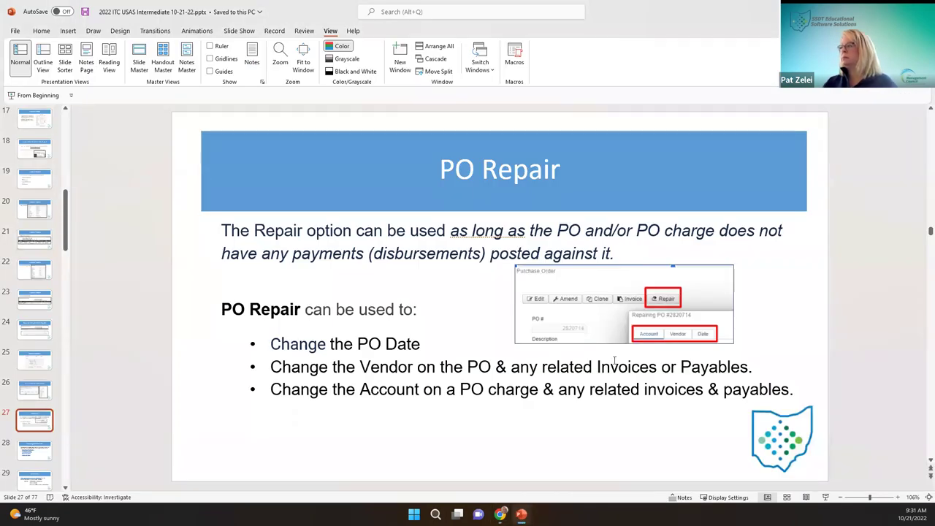
key(Page_Down)
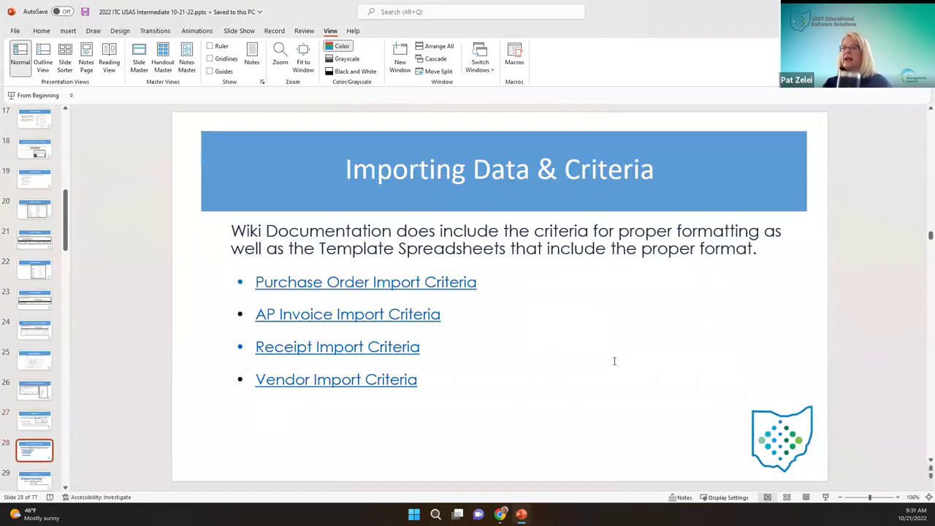
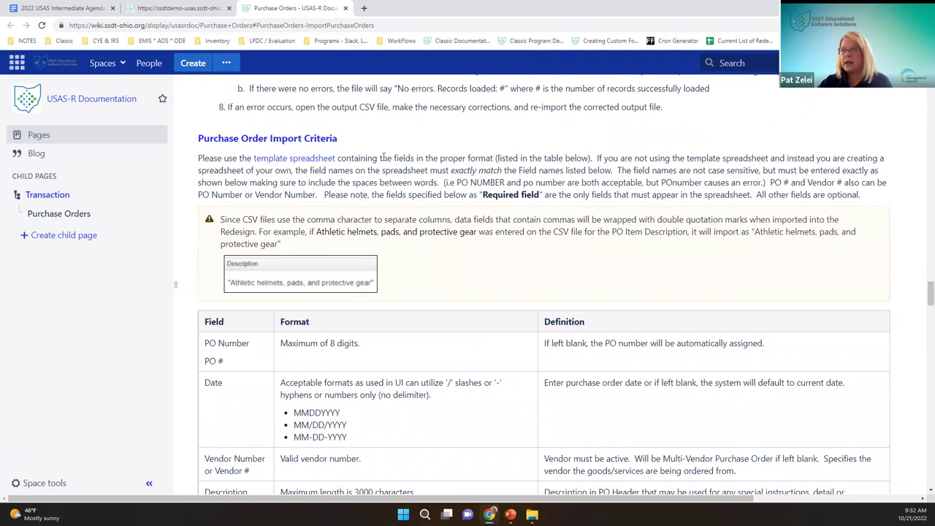
- Read through the import field table, then show the PO import CSV in Excel over the Purchase Orders list
scroll(490, 457, down, 2)
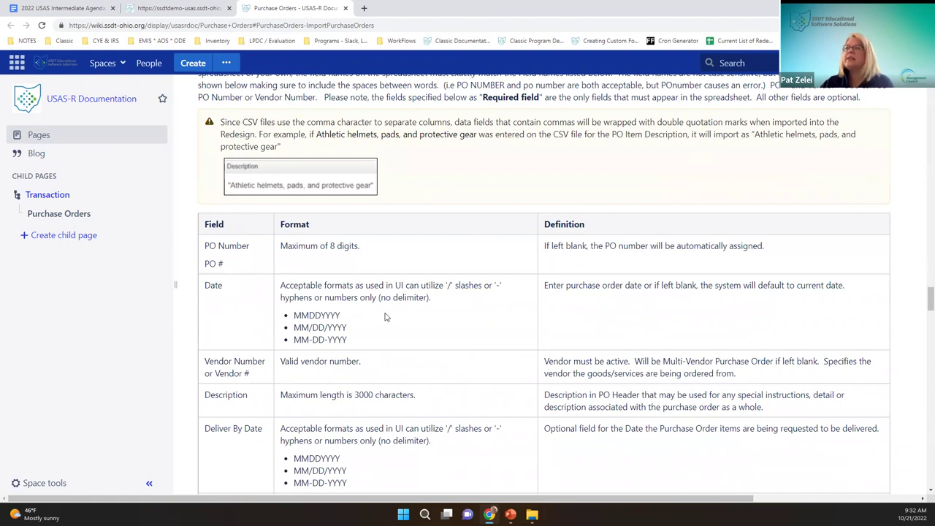
scroll(372, 310, down, 2)
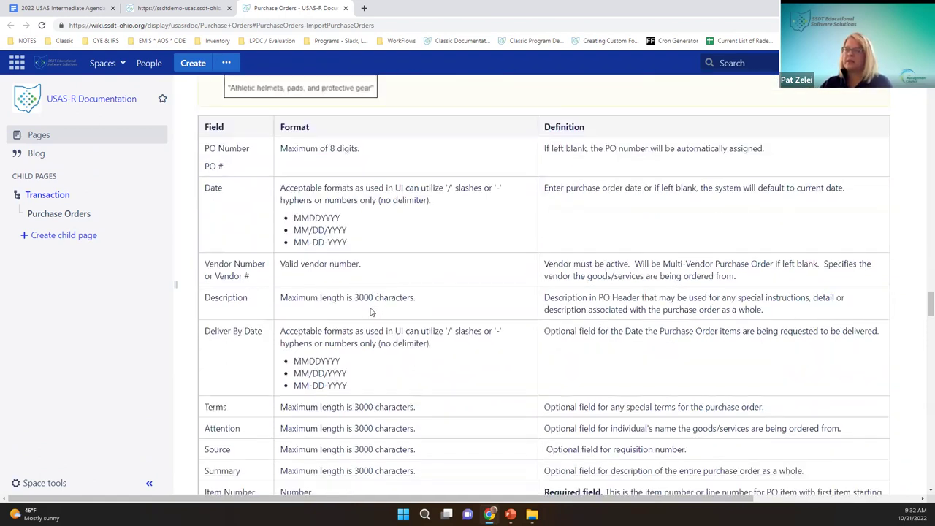
scroll(370, 312, down, 8)
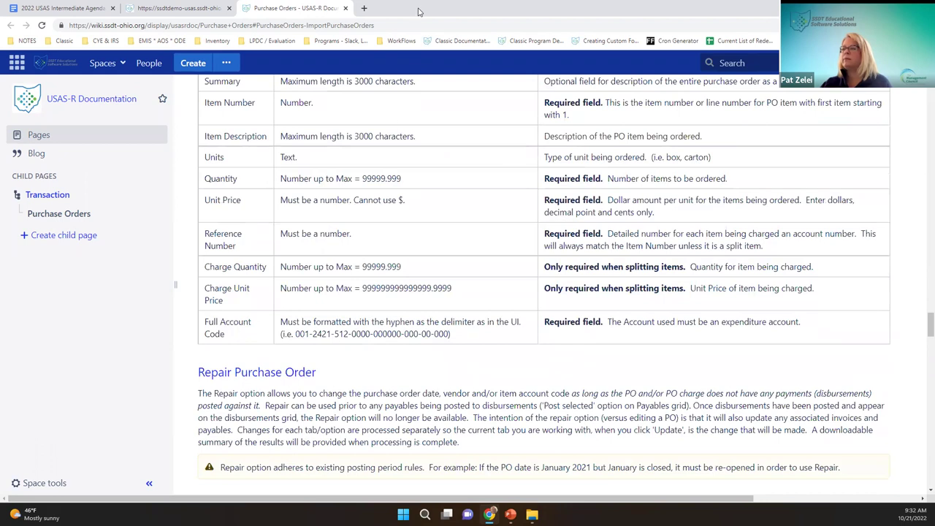
click(165, 7)
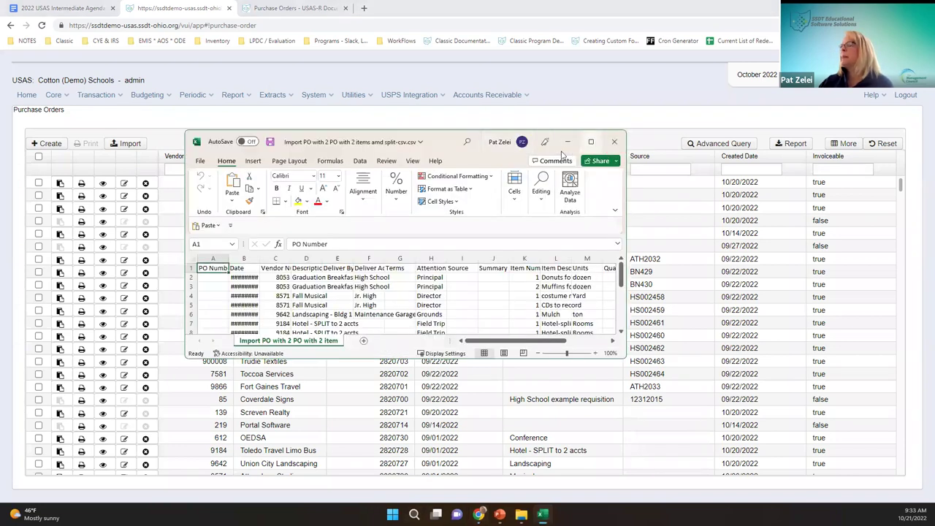
click(595, 139)
- Autofit all PO import columns so dates and headers show, and check the items' Reference Numbers
double_click(74, 128)
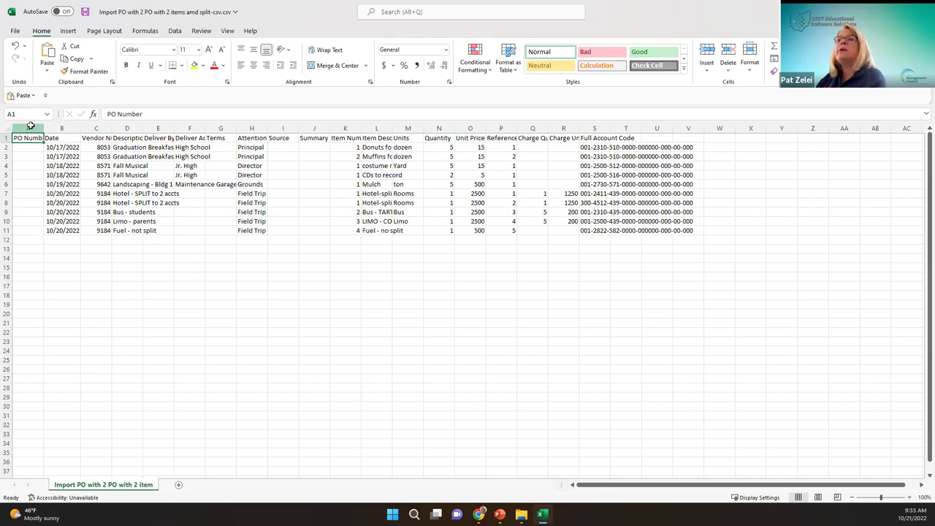
click(7, 120)
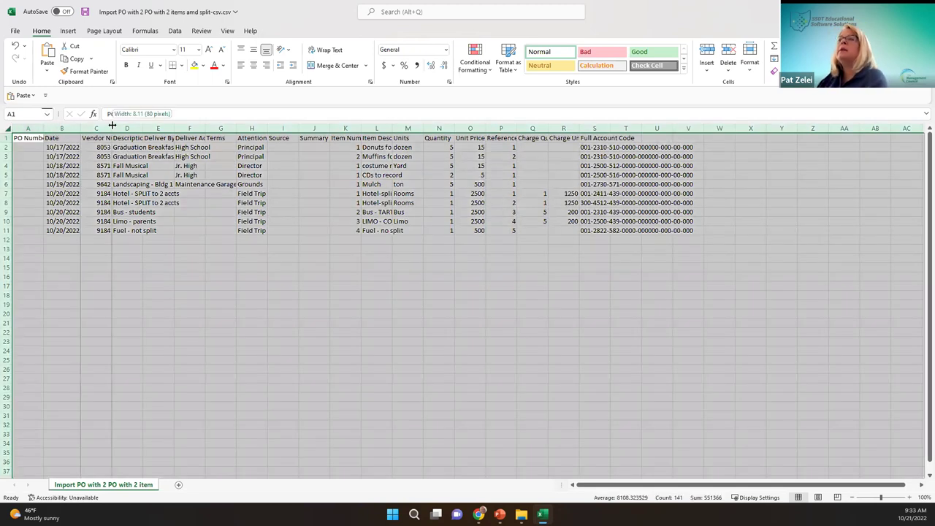
double_click(112, 130)
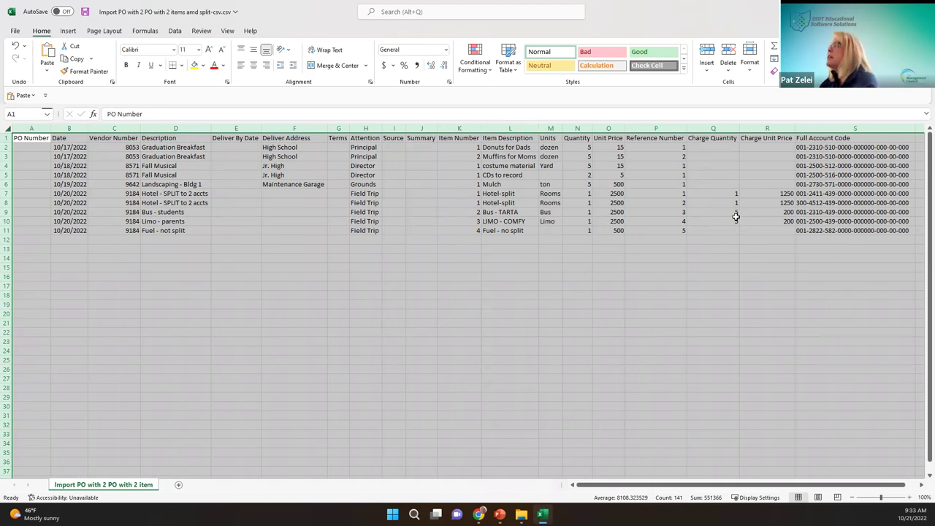
click(737, 414)
key(shift+Up)
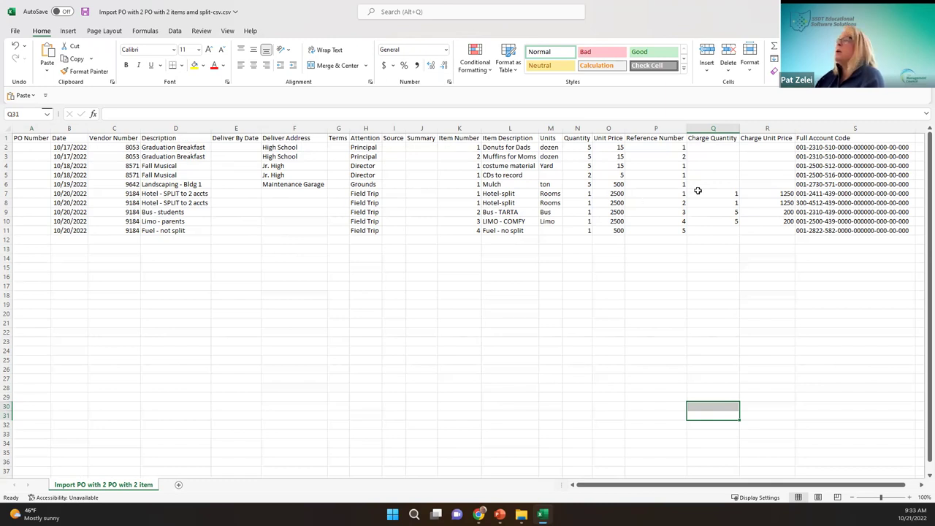
click(669, 148)
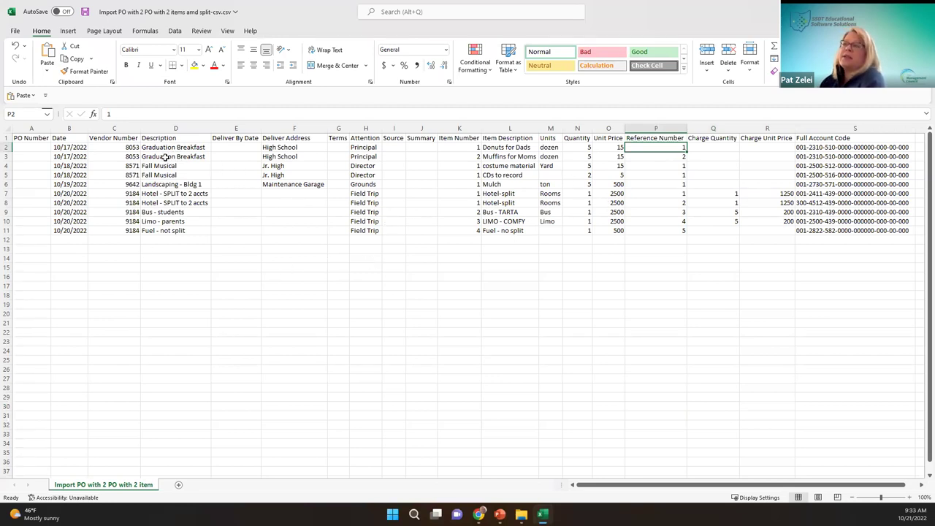
click(663, 158)
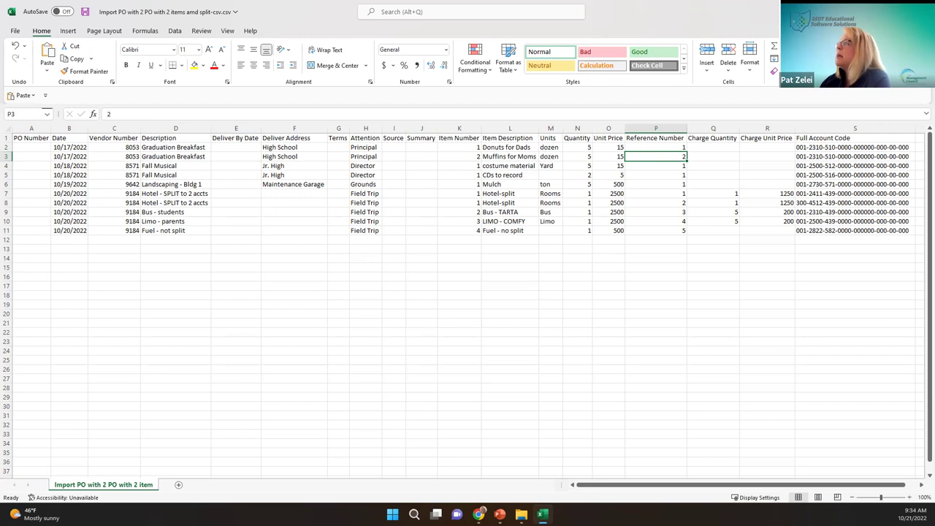
- Close the PO import spreadsheet and return to the Purchase Orders list in Chrome
click(919, 11)
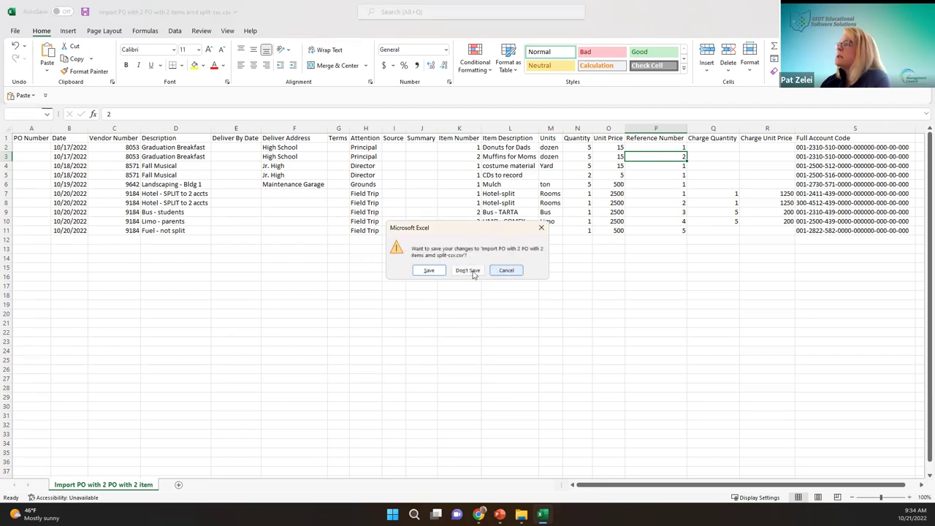
click(508, 271)
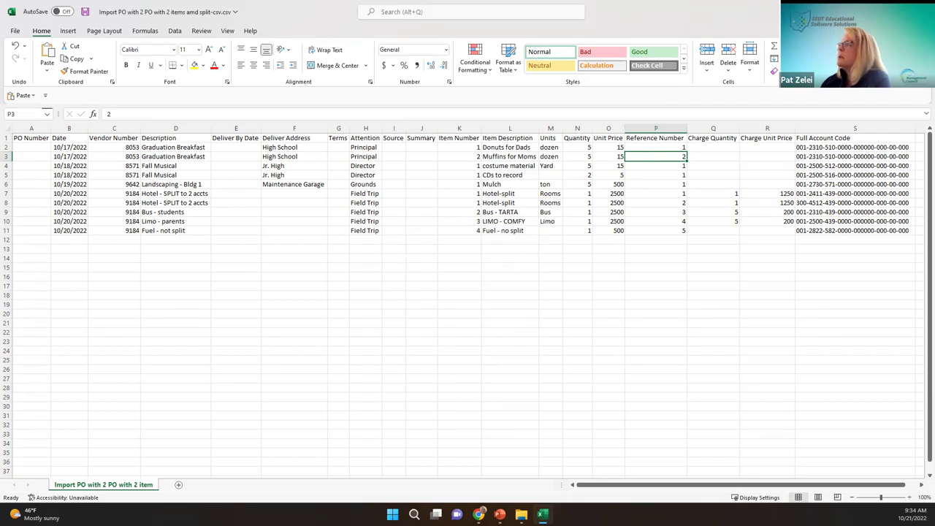
key(alt+Tab)
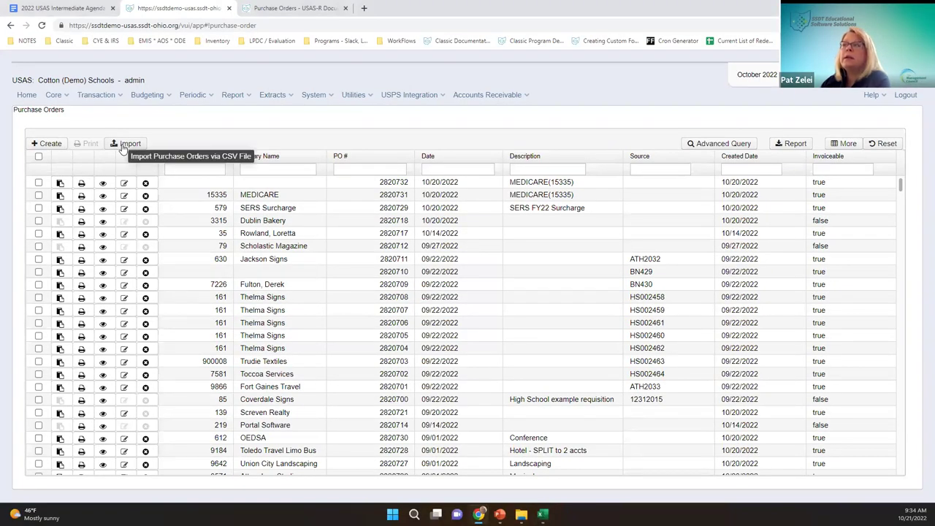
- Import the PO CSV from USB DISK > Trainings > 2022 Oct, loading 5 records with 0 errors
click(124, 144)
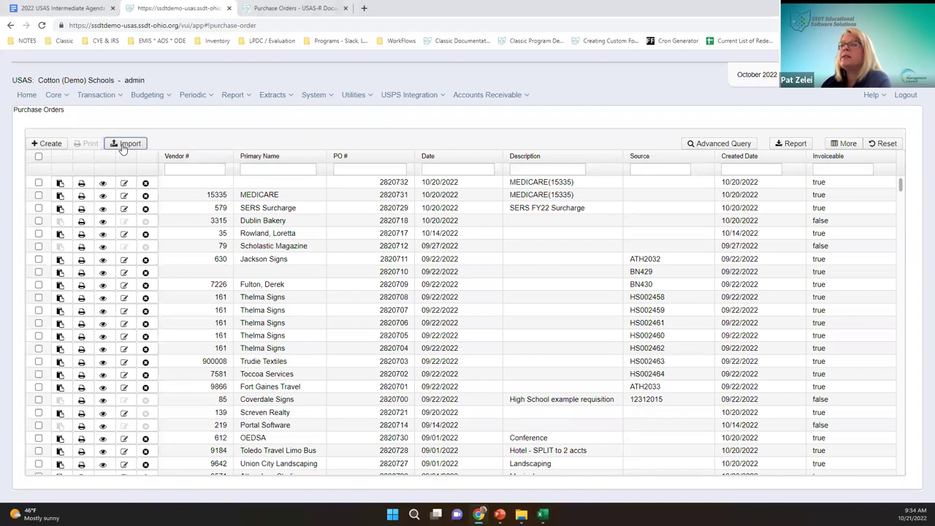
right_click(108, 89)
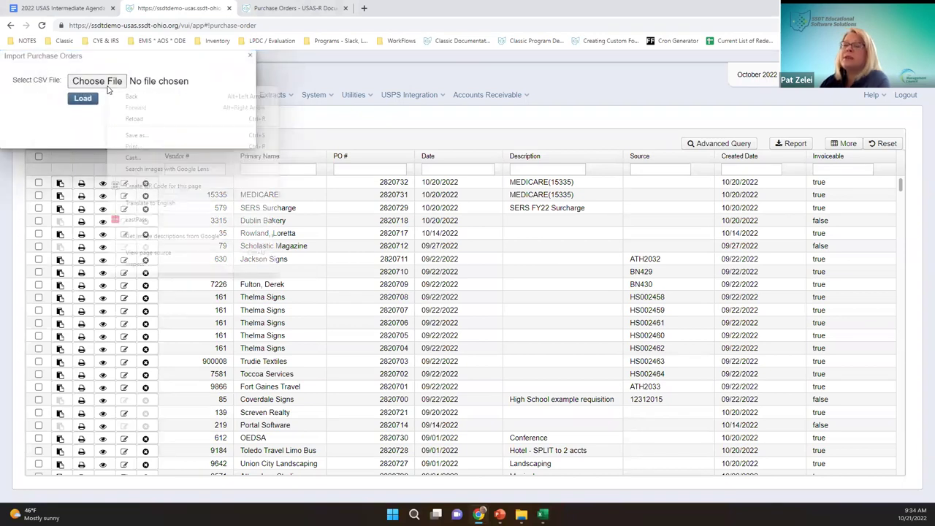
click(103, 86)
click(114, 87)
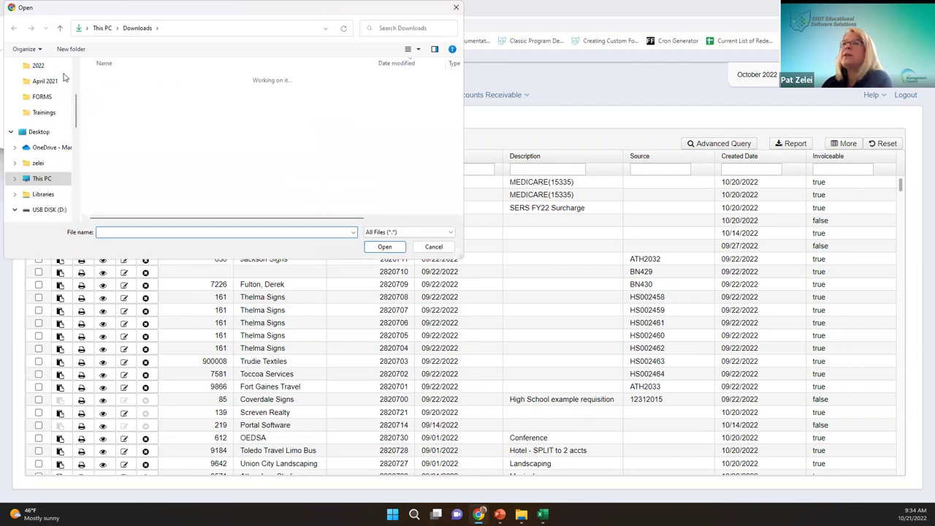
click(64, 81)
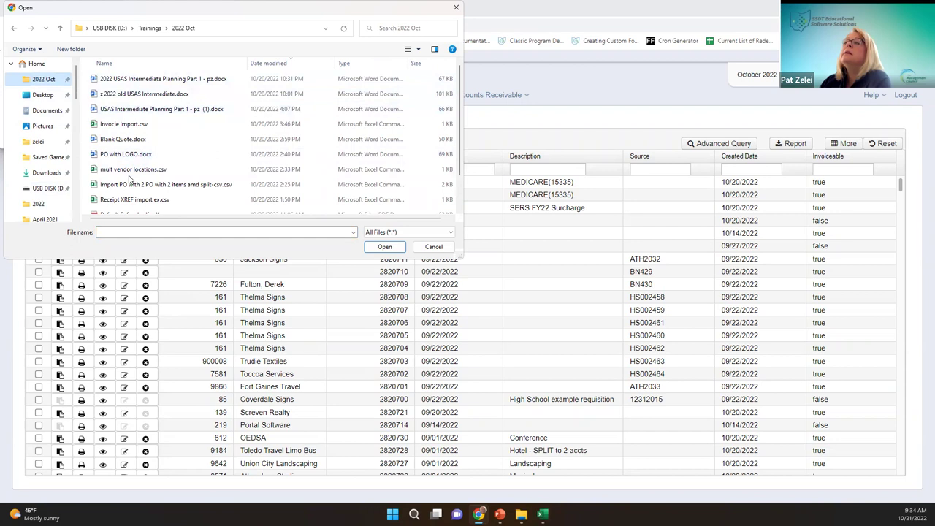
double_click(149, 187)
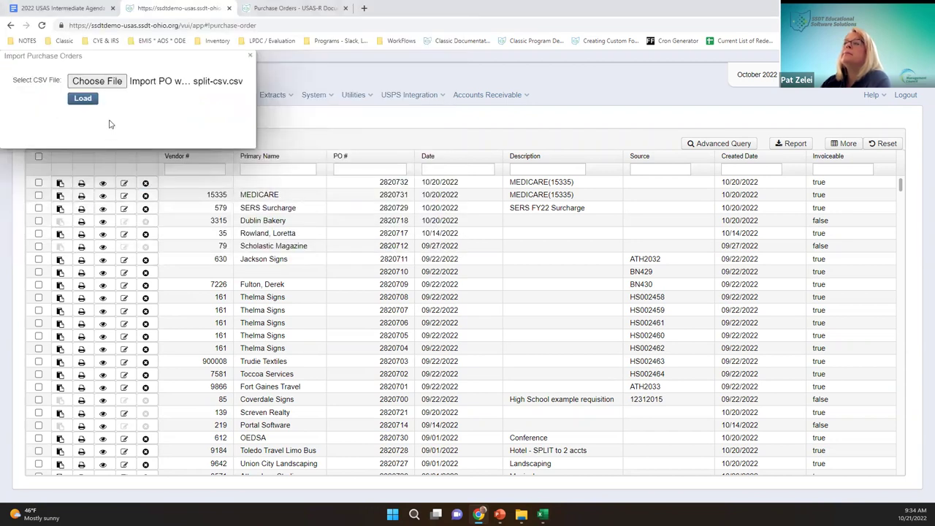
click(82, 98)
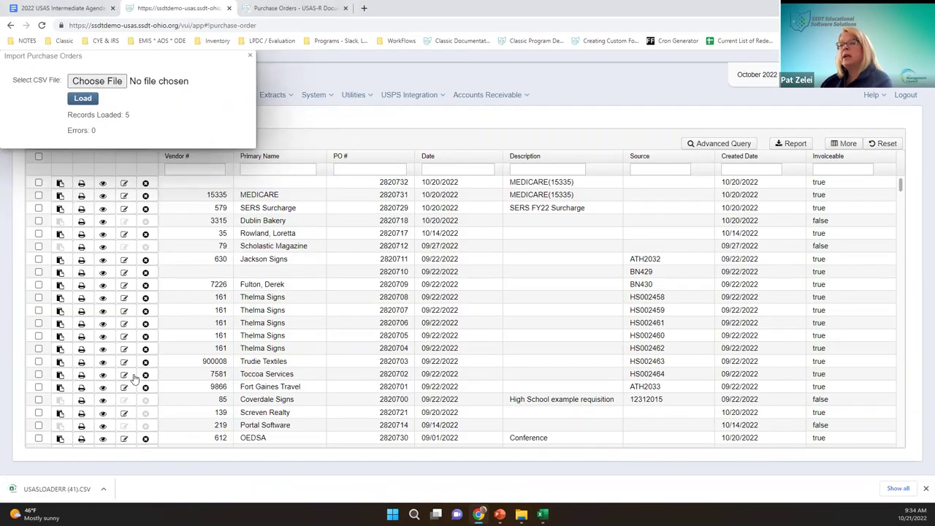
- Check the USASLOADERR results file, keeping the PO import workbook open in Excel
click(53, 491)
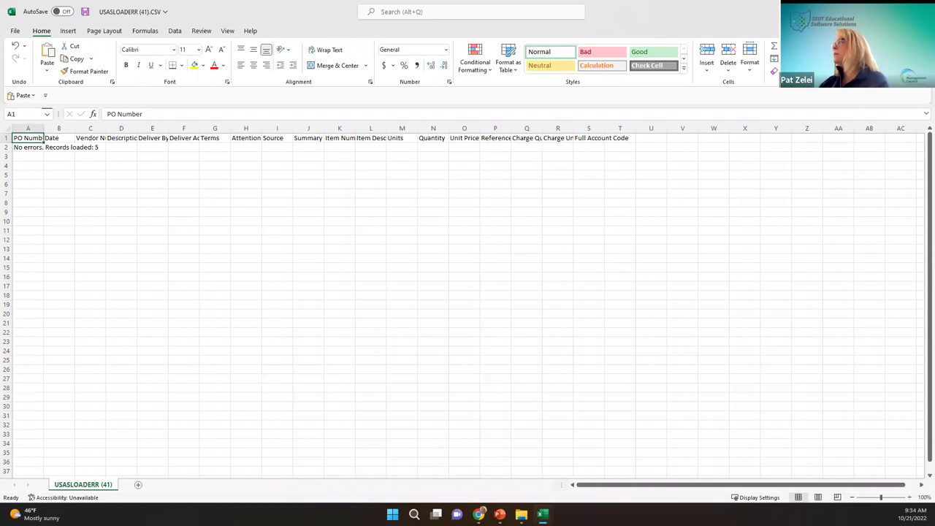
key(alt+Tab)
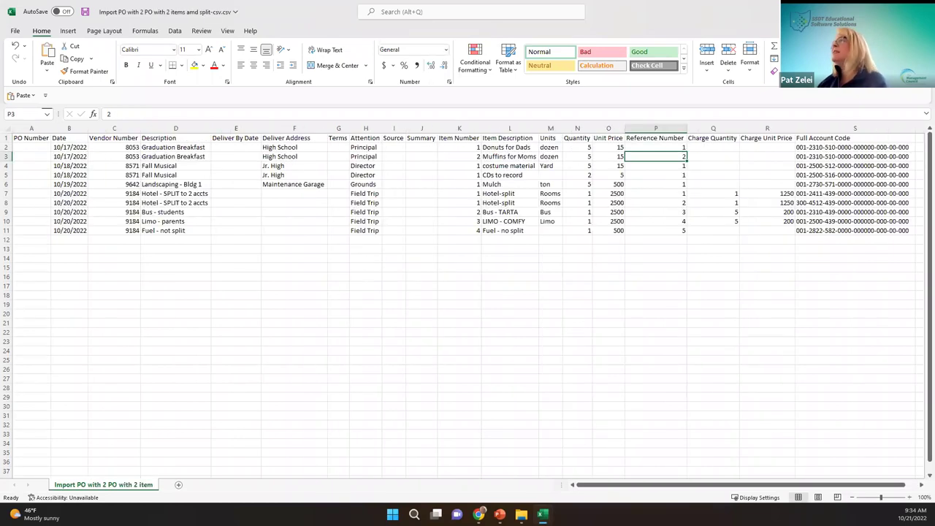
key(ctrl+w)
click(507, 270)
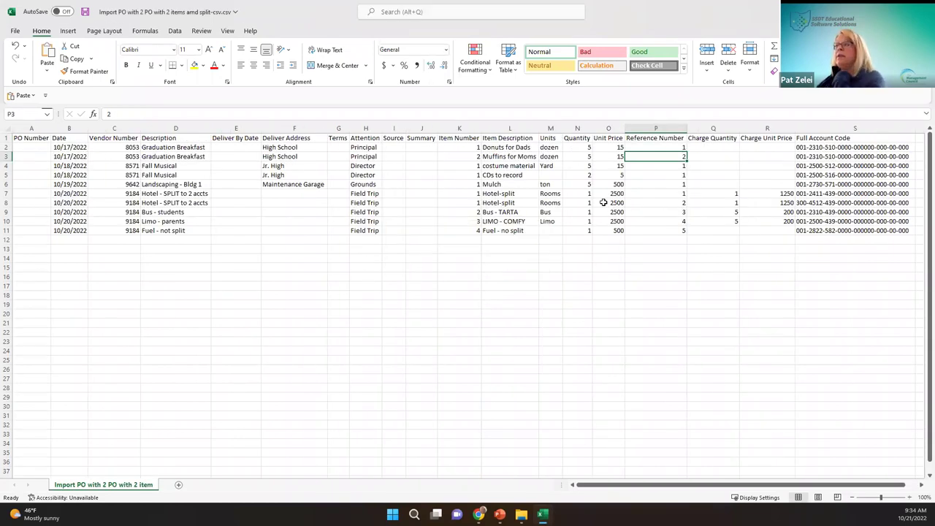
- Refresh the Purchase Orders list and review Toledo Travel PO 2820737's $8,000 split lines
key(alt+Tab)
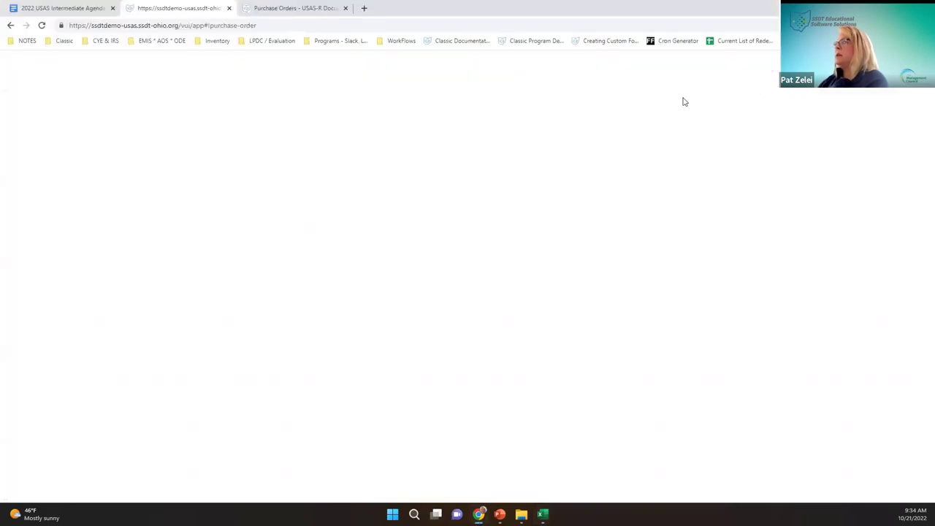
click(249, 57)
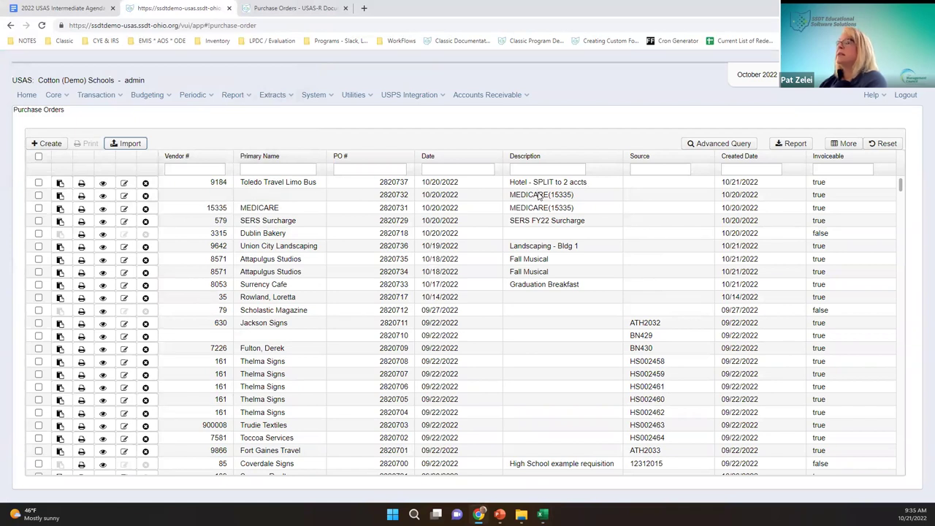
click(101, 185)
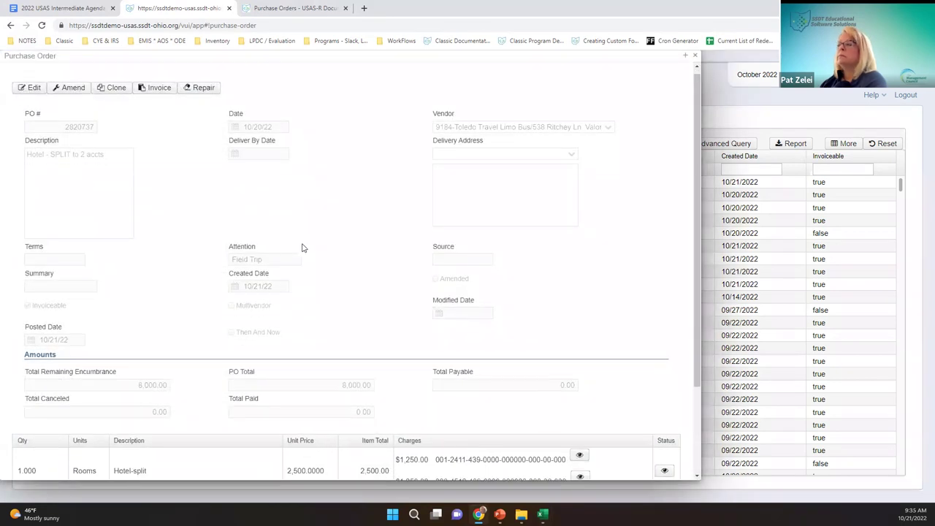
scroll(346, 261, down, 3)
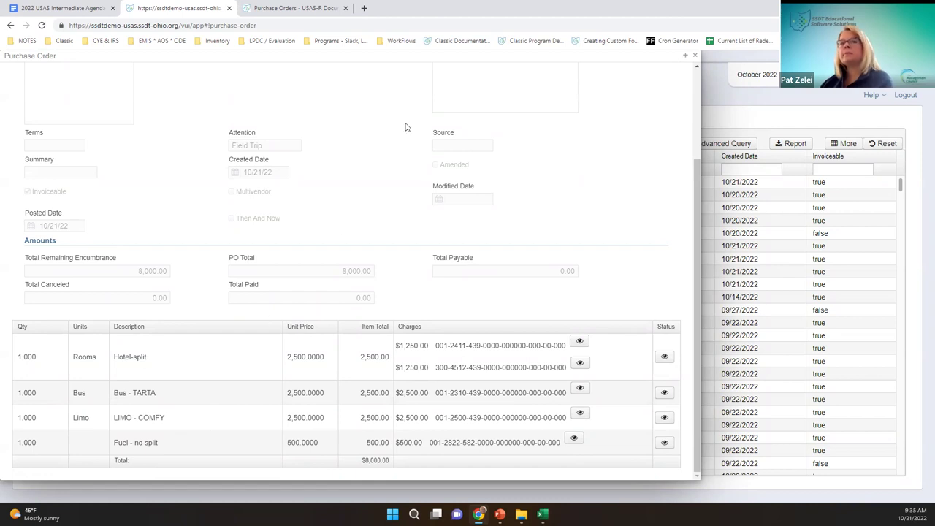
click(695, 55)
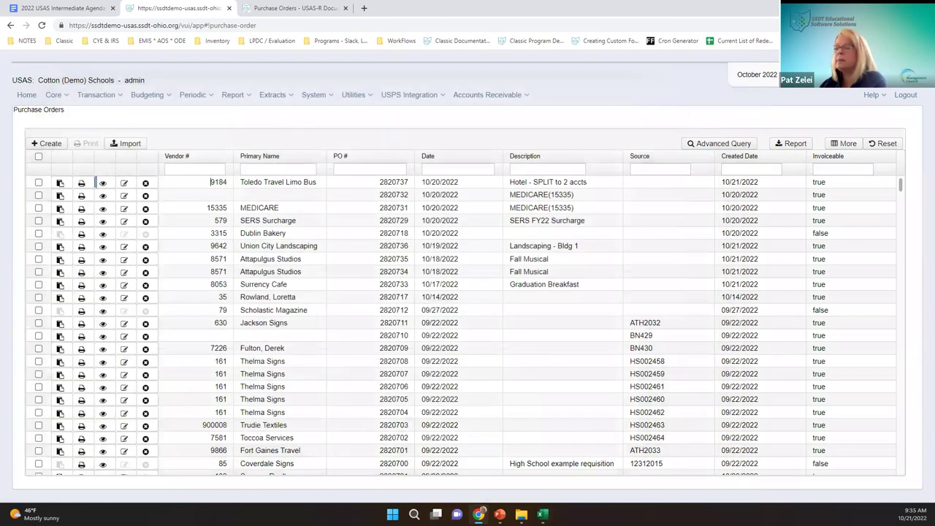
key(alt+Tab)
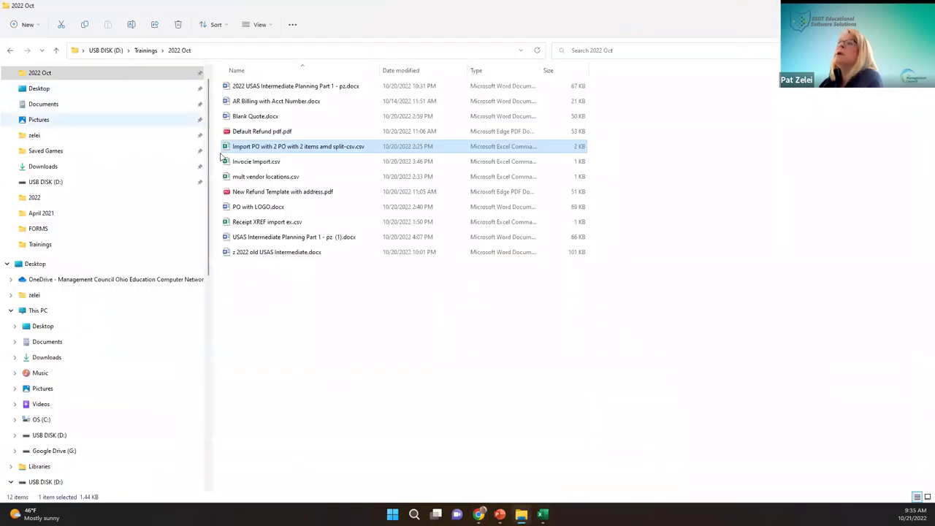
- Open Receipt XREF import ex.csv and autofit every column to its contents
click(273, 225)
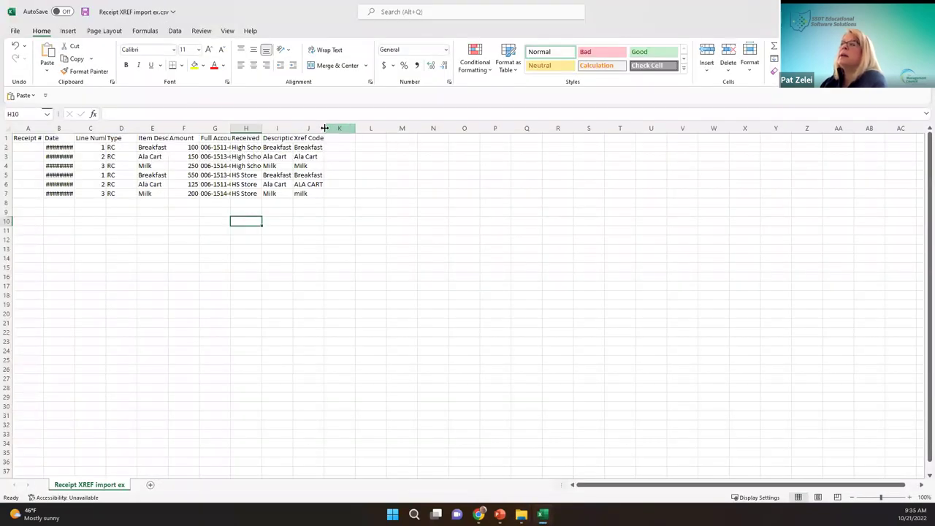
double_click(325, 129)
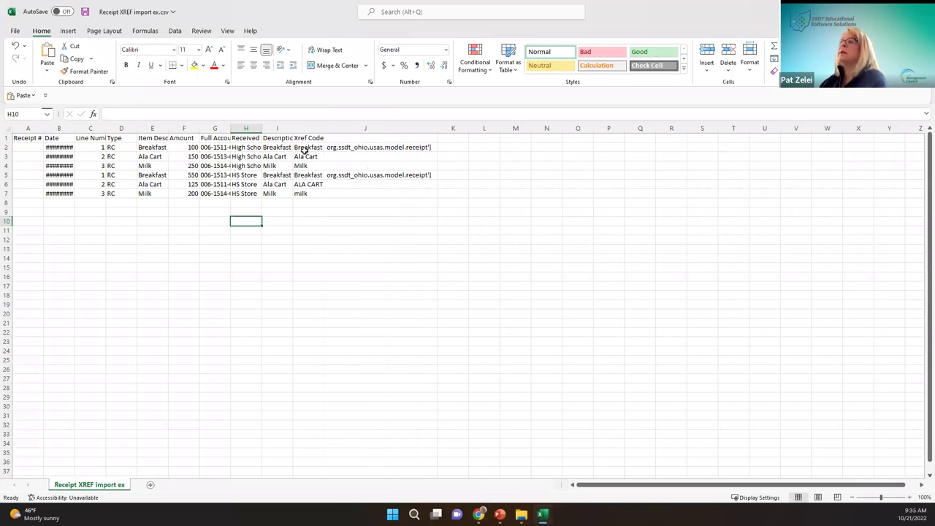
click(16, 47)
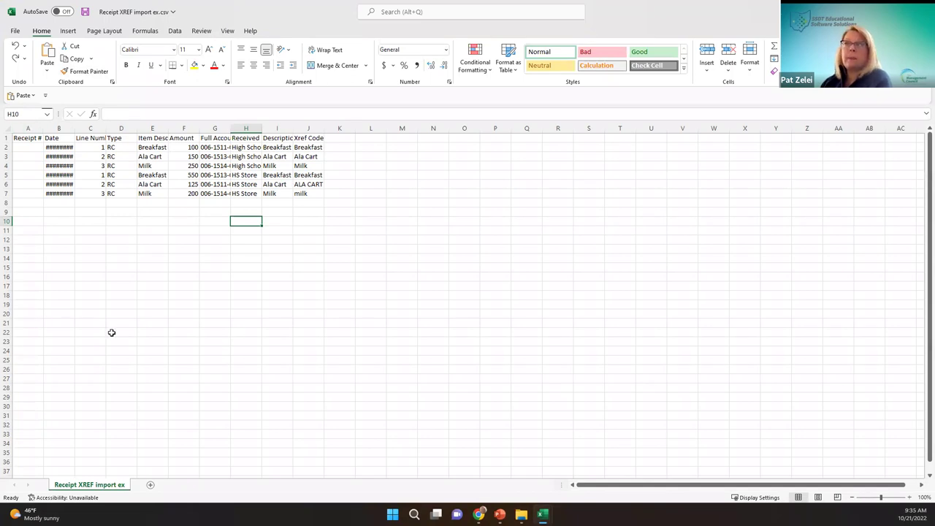
click(10, 130)
double_click(44, 128)
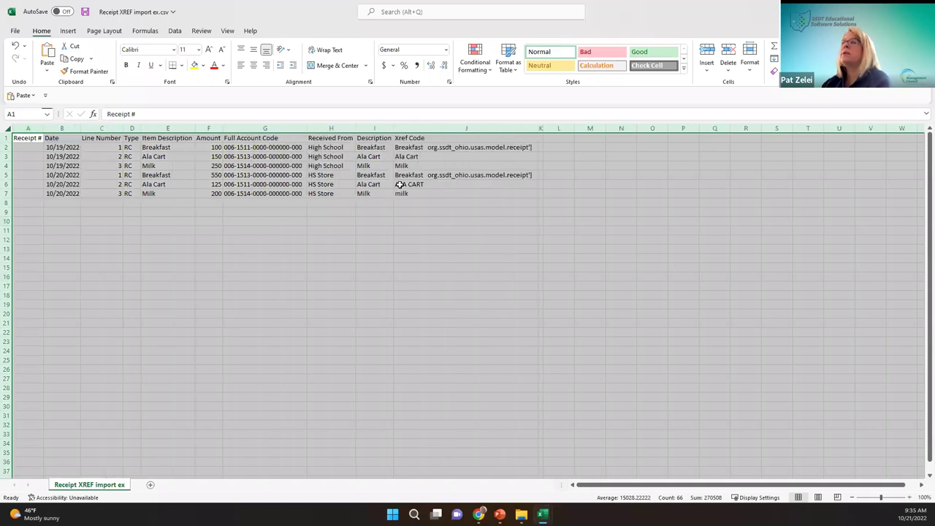
click(245, 148)
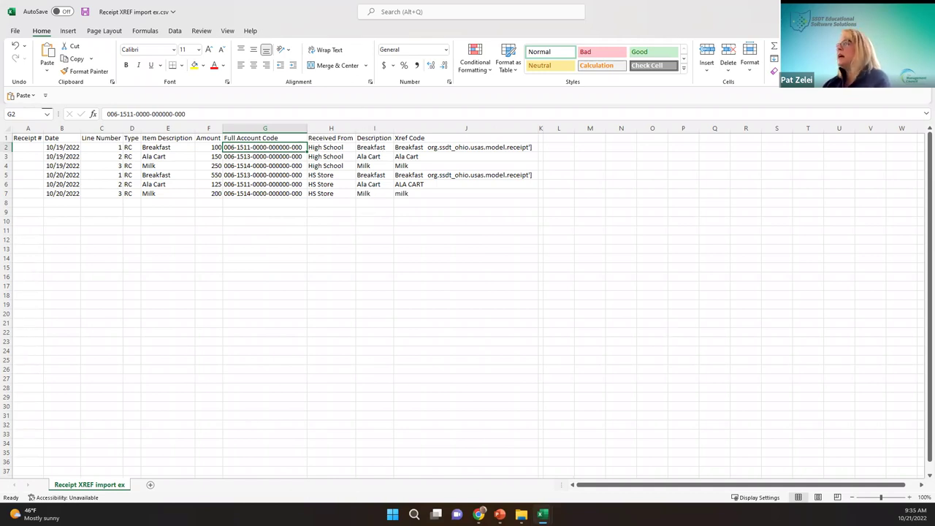
- Close the Receipt XREF and PO import workbooks without saving, then close File Explorer
key(ctrl+w)
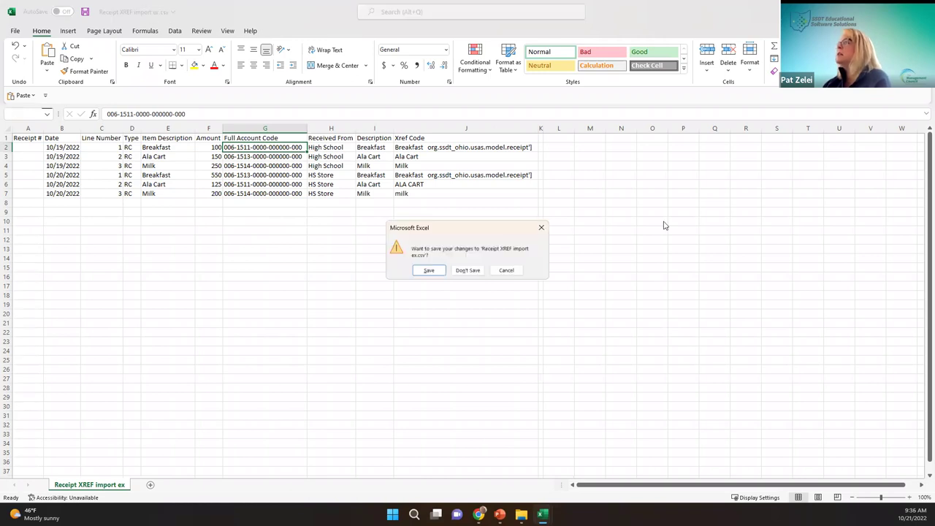
click(543, 228)
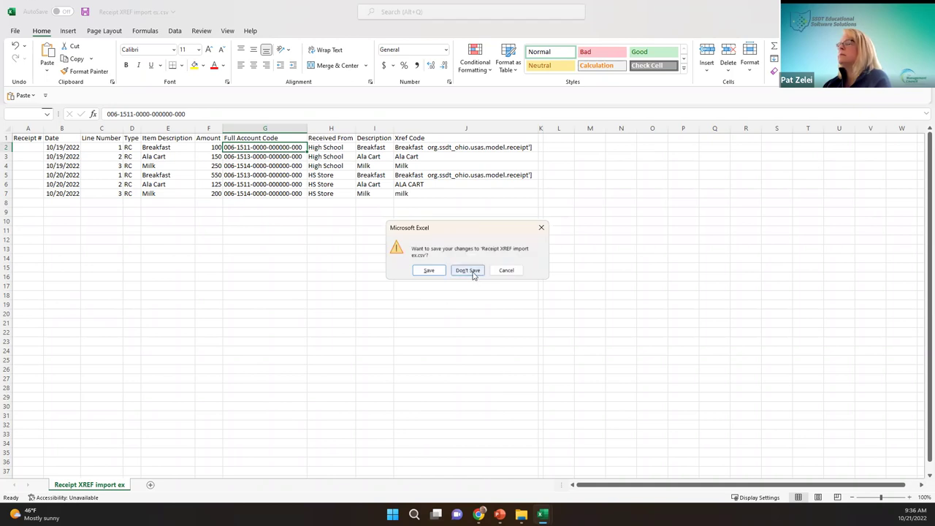
click(471, 271)
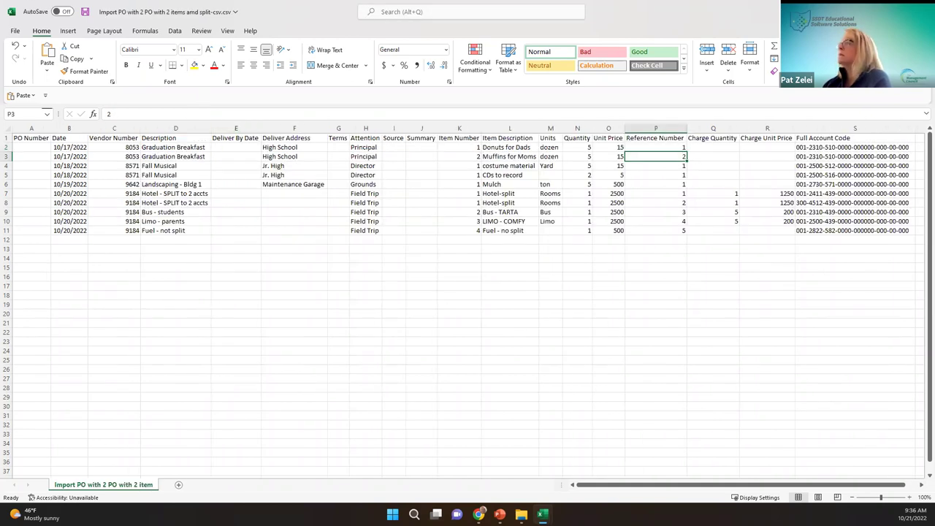
key(ctrl+w)
click(467, 270)
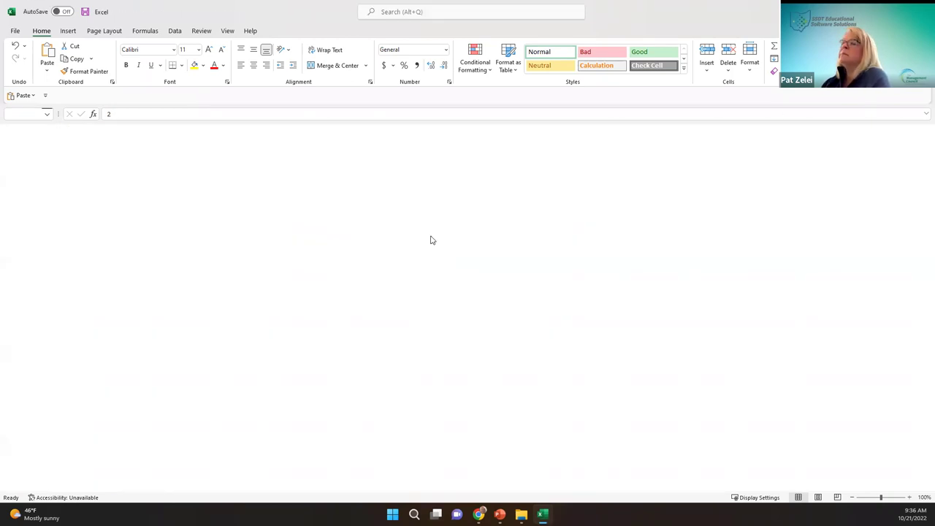
key(ctrl+w)
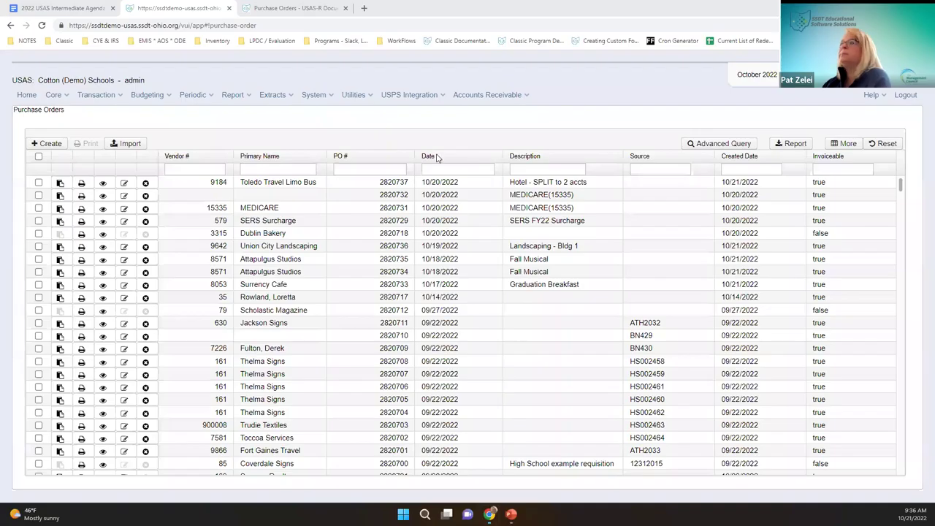
- On Transaction > Receipts, import and load the Receipt XREF import ex.csv file
click(113, 102)
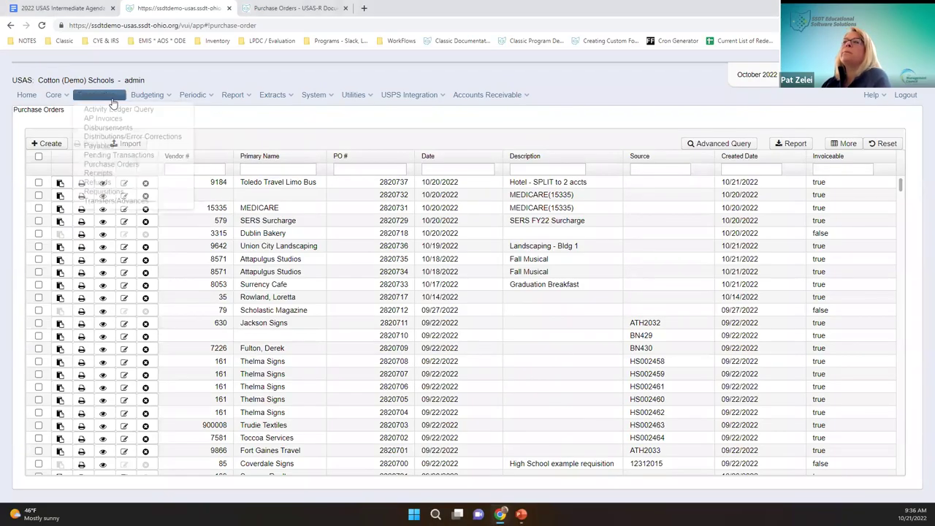
click(109, 177)
click(129, 145)
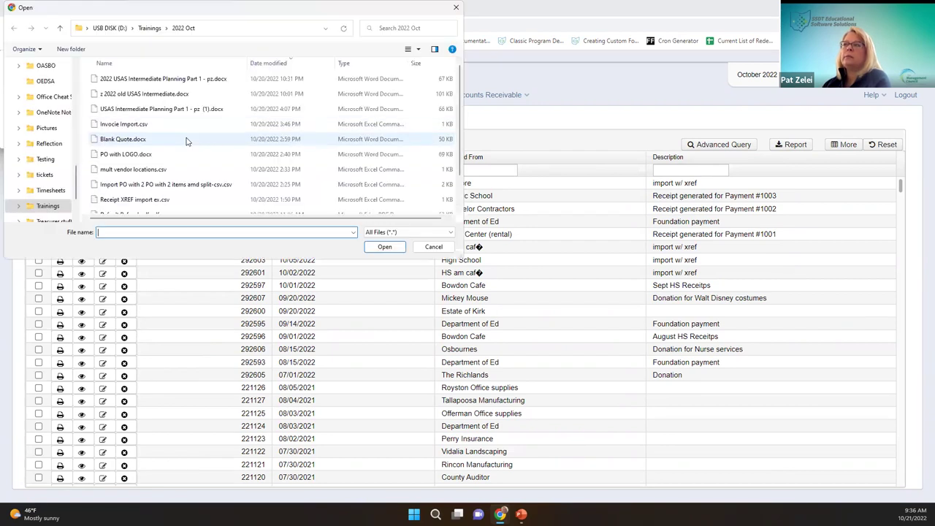
double_click(139, 200)
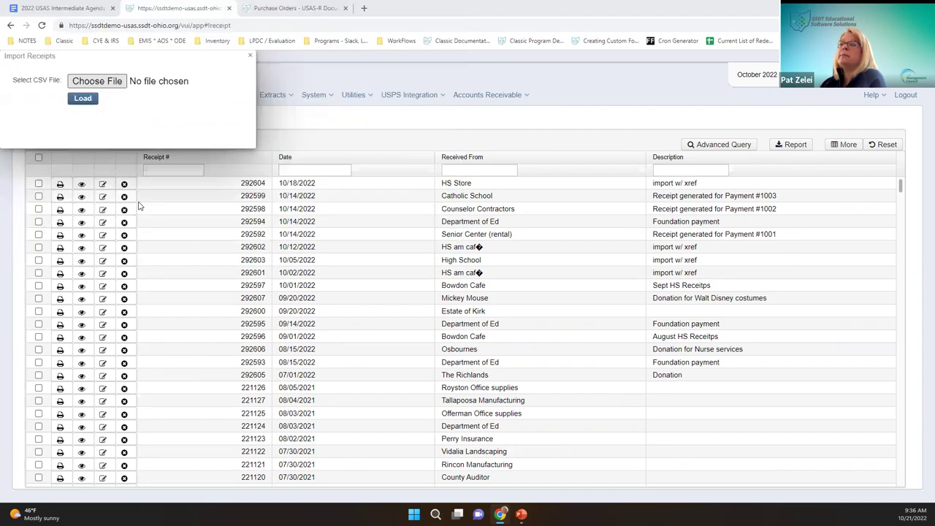
right_click(89, 100)
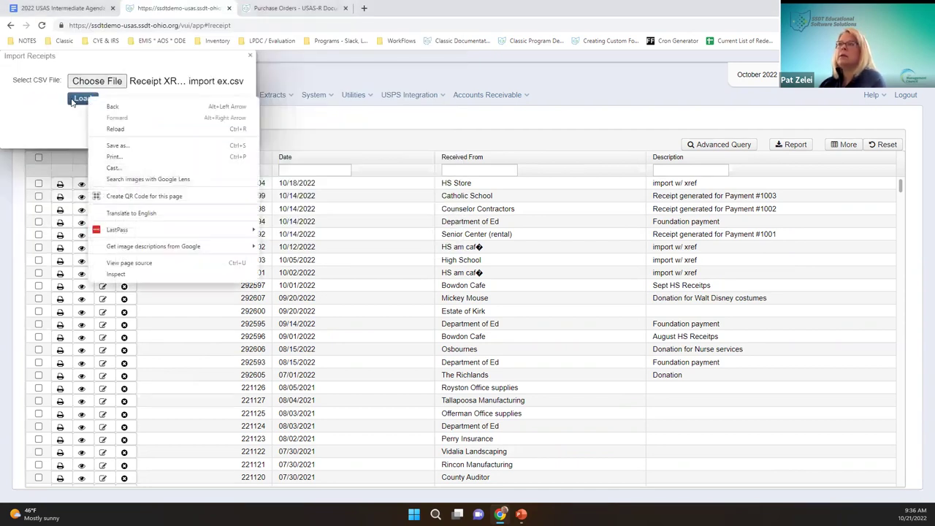
key(Escape)
click(79, 99)
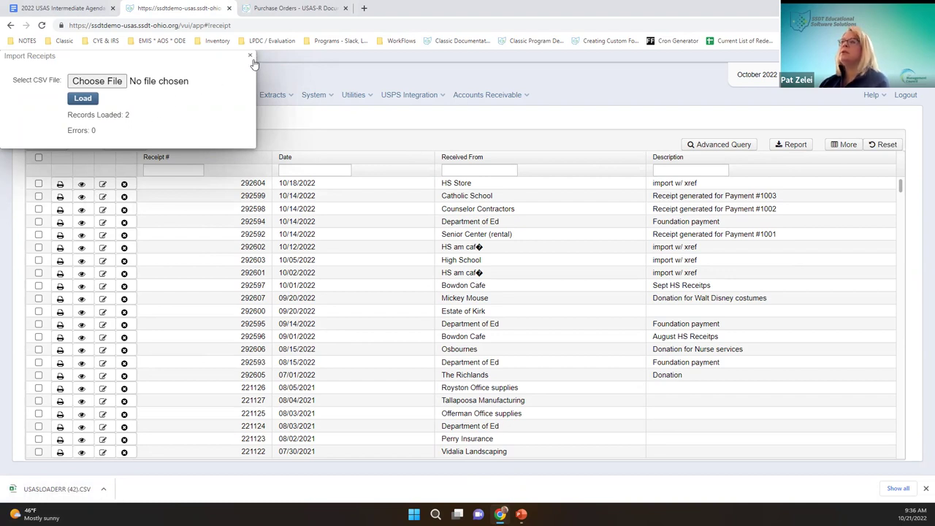
- Close the import panel and view the Catholic School receipt's details totaling 250.00
key(Escape)
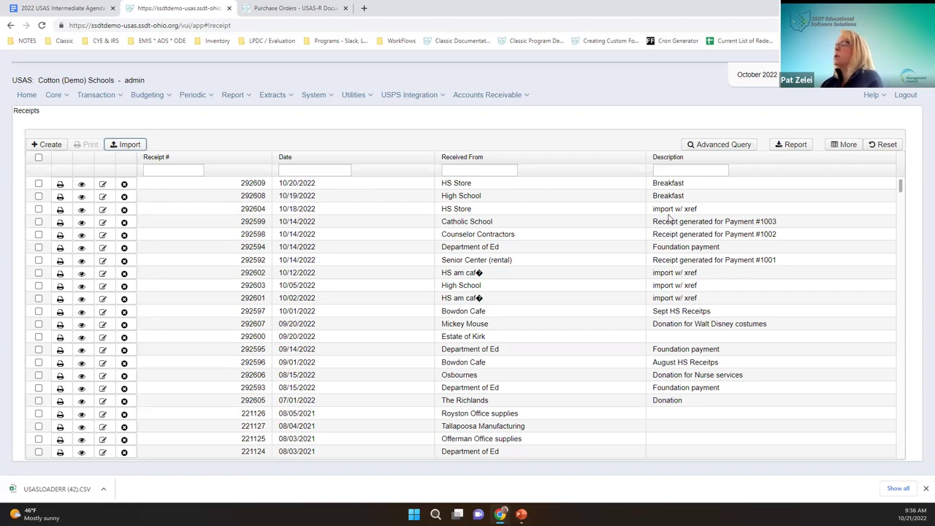
click(670, 220)
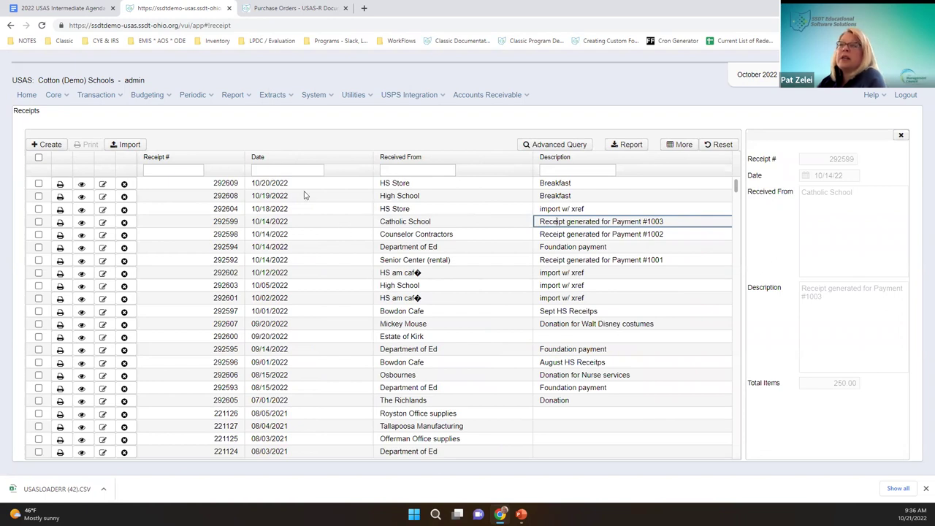
click(106, 95)
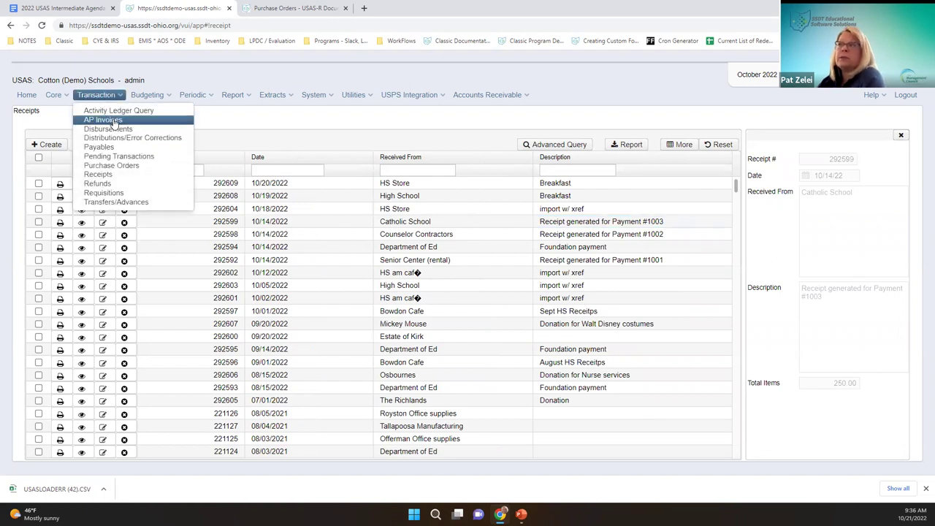
- Show the AP Invoices list, then bring up File Explorer with Win+E
click(113, 121)
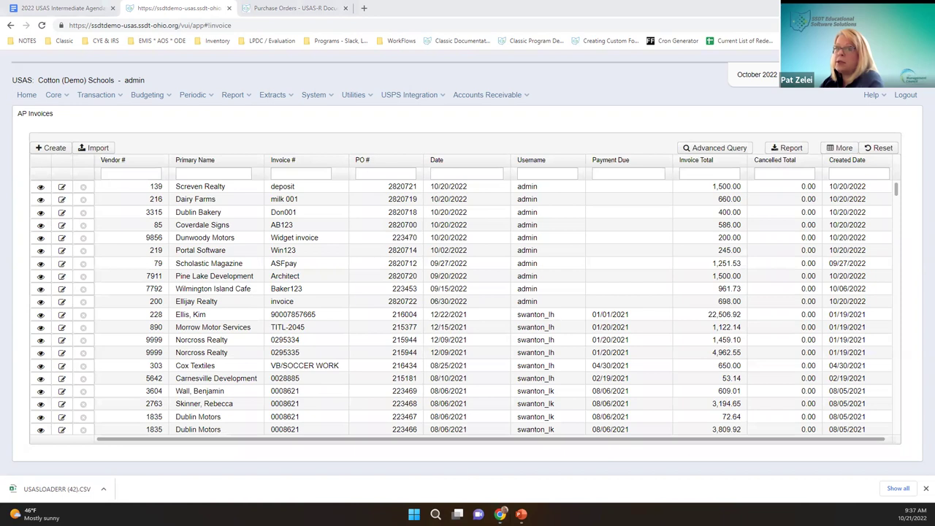
key(super+e)
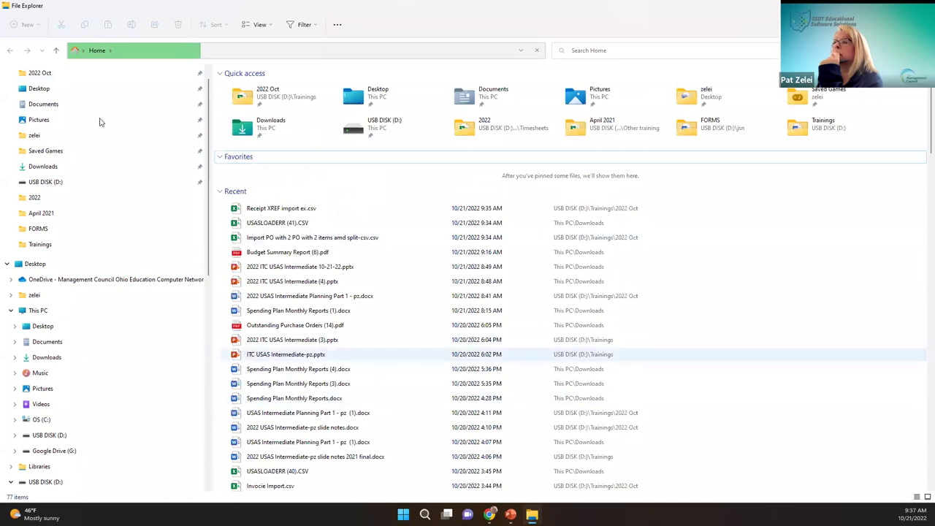
- Open Invocie Import.csv from the 2022 Oct folder in Excel
click(49, 75)
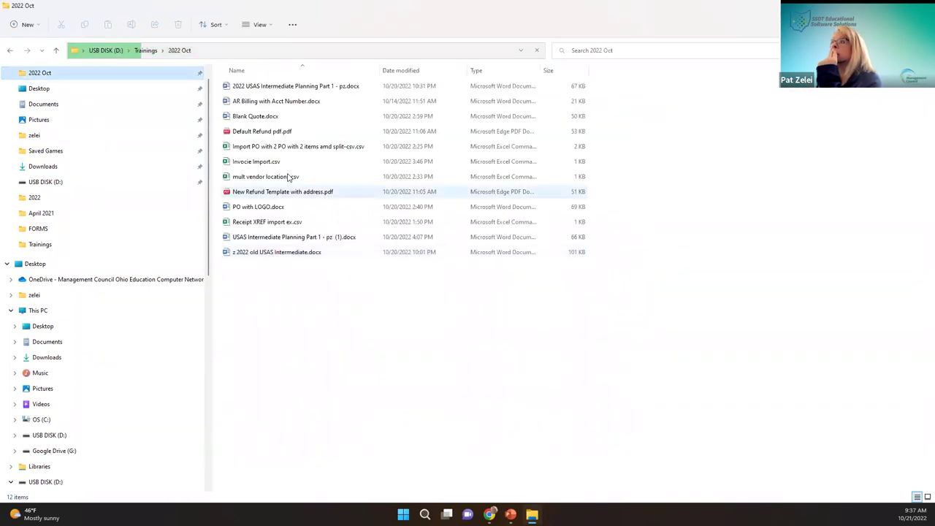
click(261, 166)
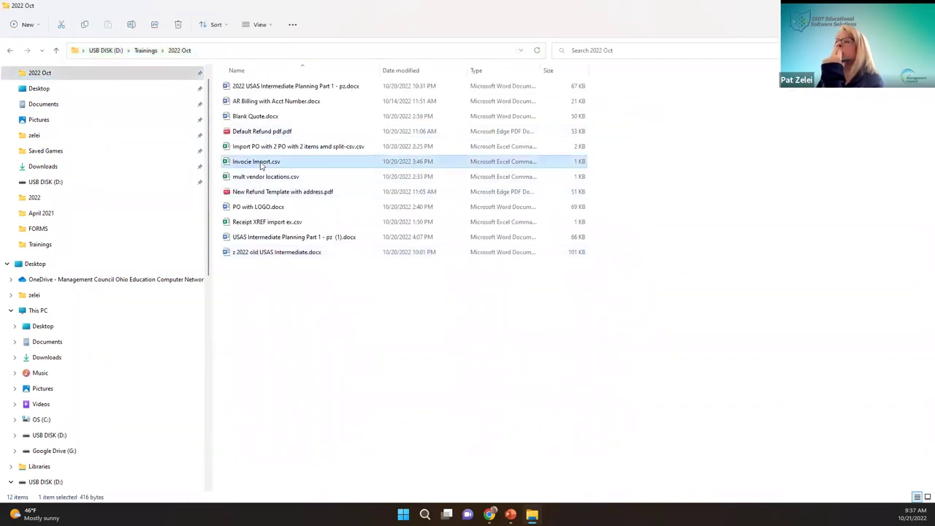
double_click(312, 163)
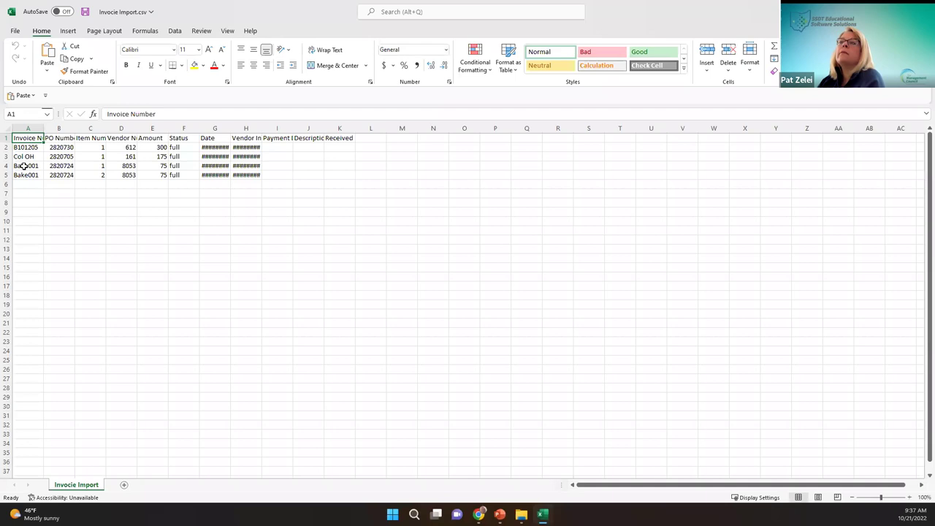
- Autofit every column of the Invocie Import sheet to its contents
click(7, 129)
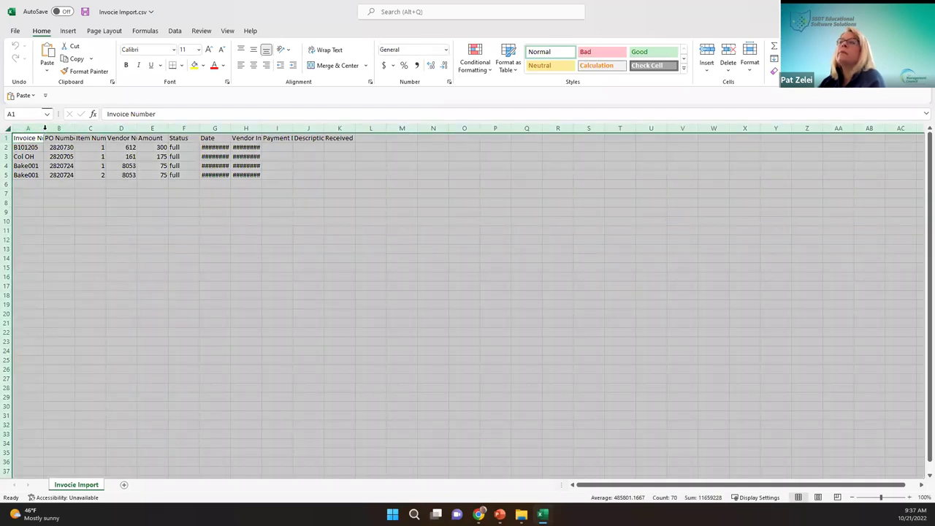
double_click(44, 128)
click(354, 206)
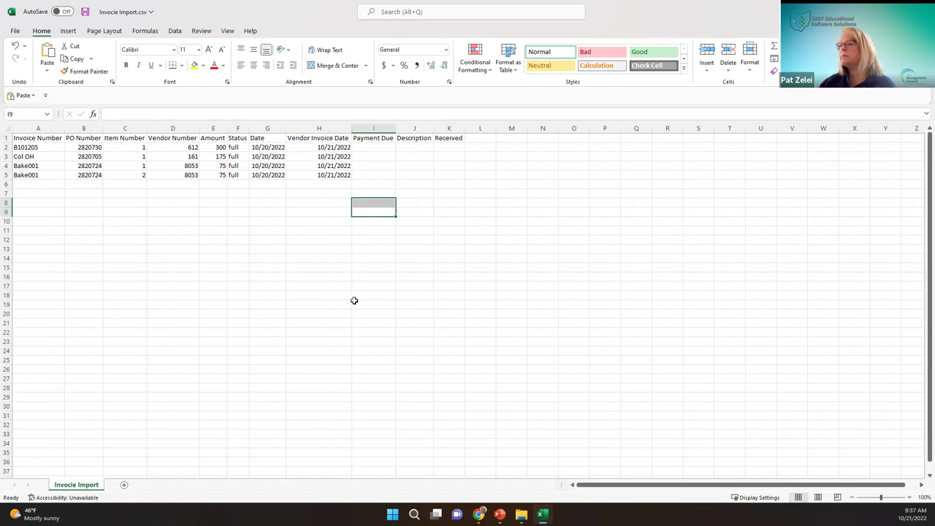
- Close the invoice workbook without saving and close File Explorer to return to AP Invoices
key(alt+F4)
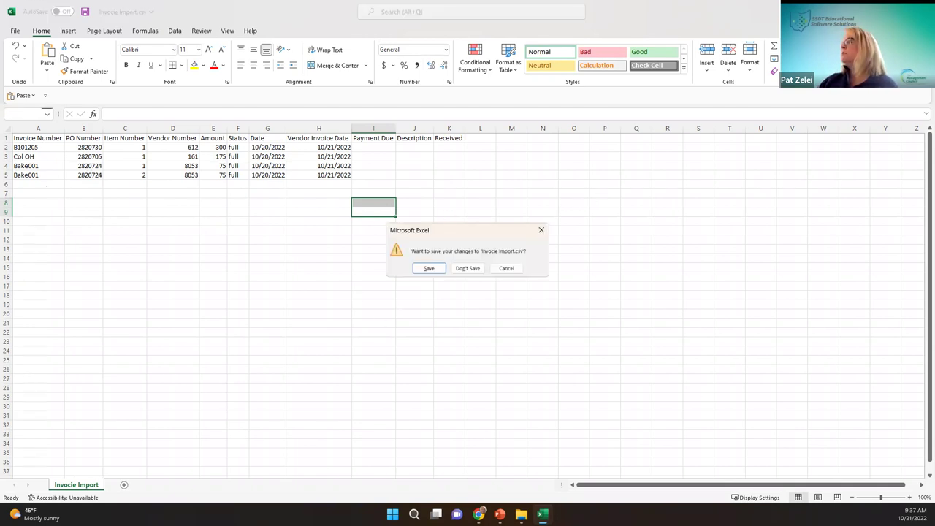
click(468, 268)
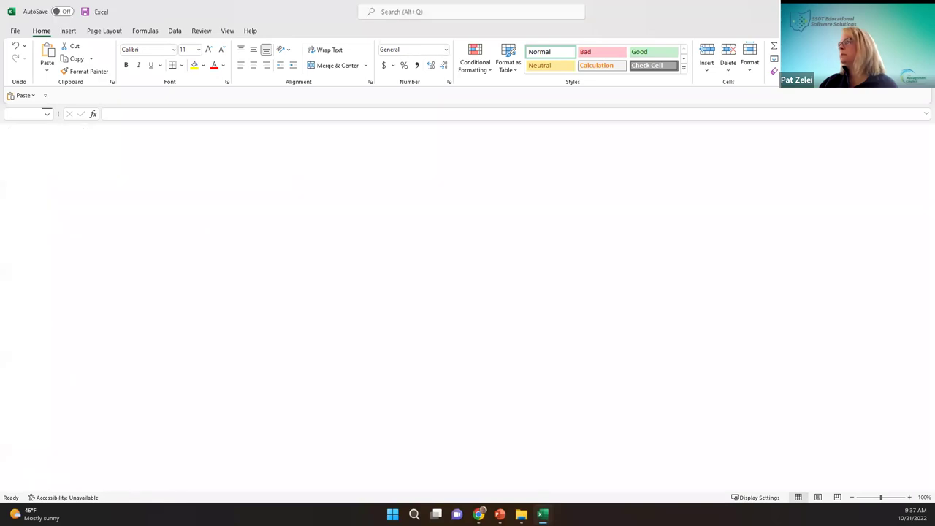
key(alt+F4)
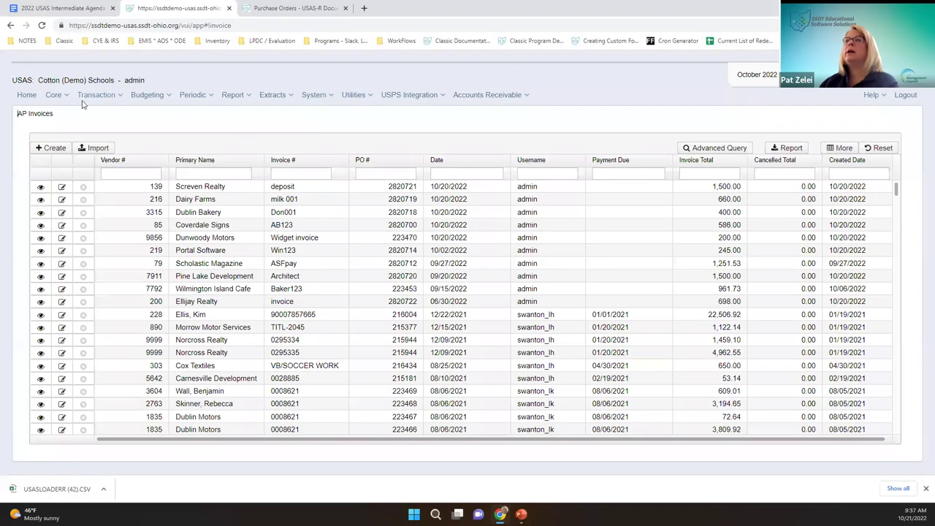
- Load Invocie Import.csv into AP Invoices (3 loaded, 3 errors) and open the USASLOADERR error file
click(93, 149)
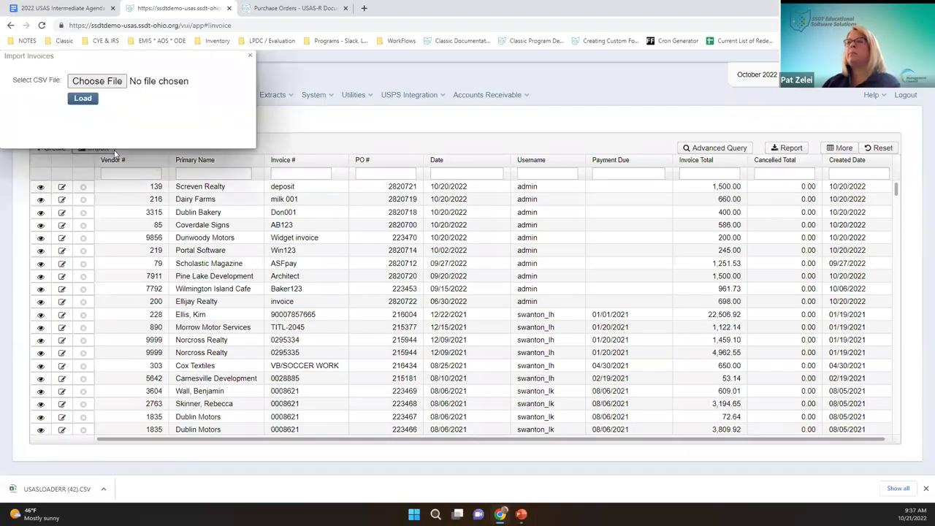
click(119, 84)
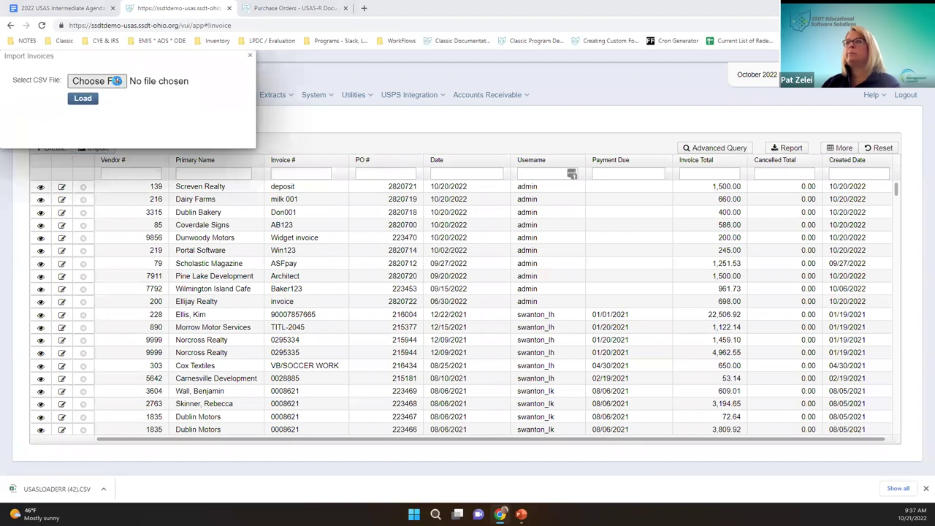
double_click(135, 126)
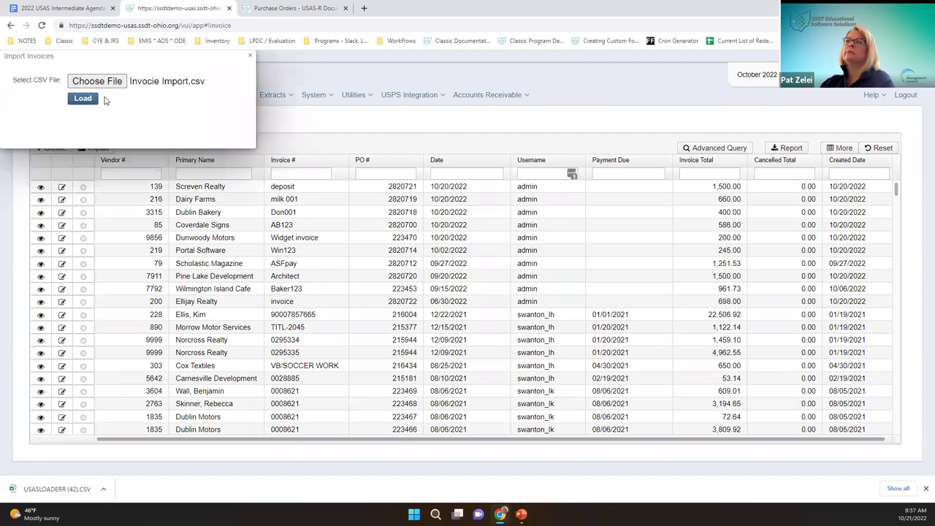
click(83, 102)
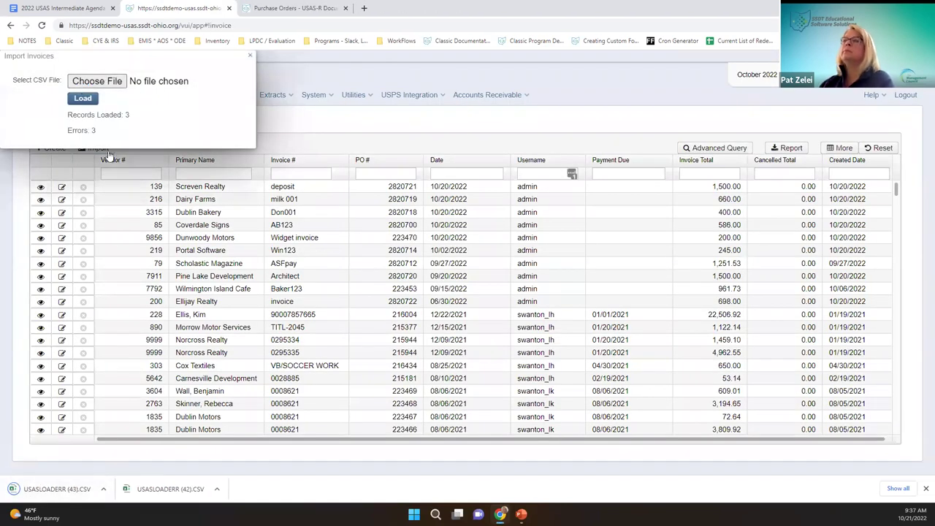
click(73, 488)
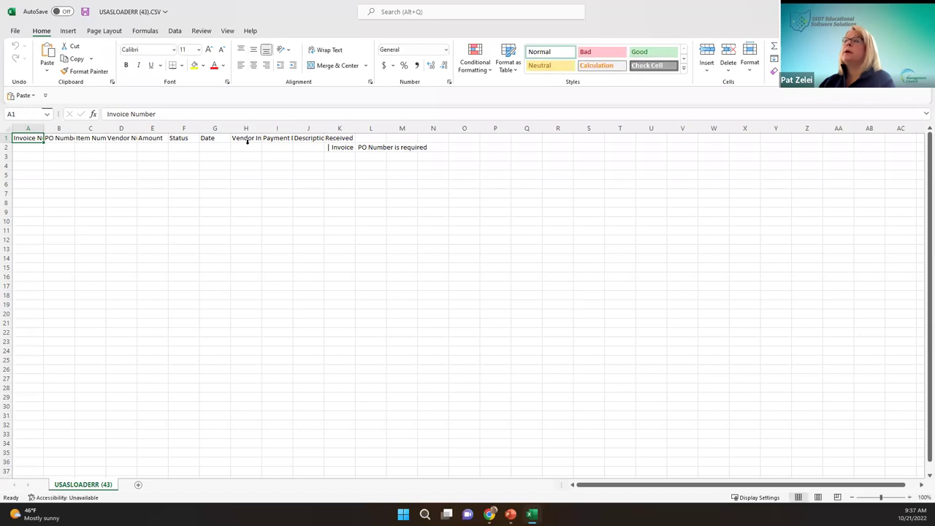
- Check the 'Invoice number is required' and 'PO Number is required' errors in USASLOADERR (43).CSV, then close Excel
click(339, 148)
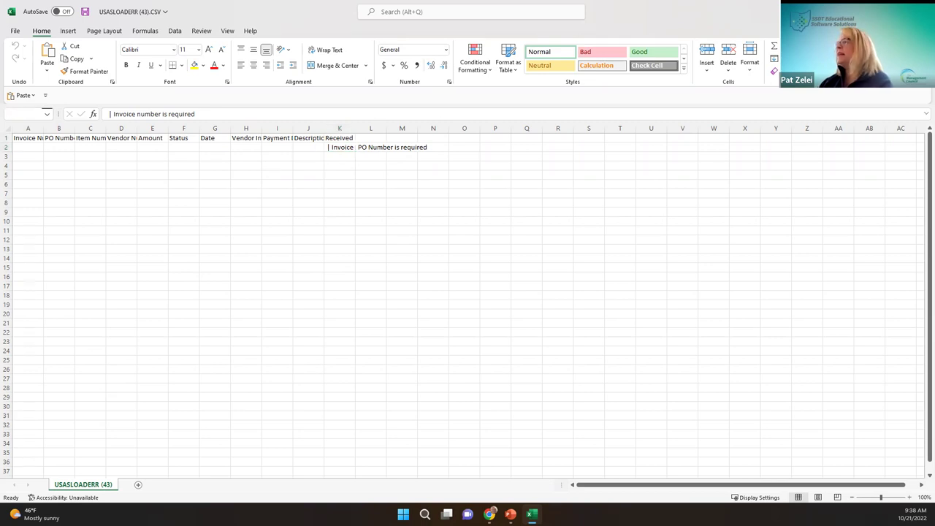
key(alt+F4)
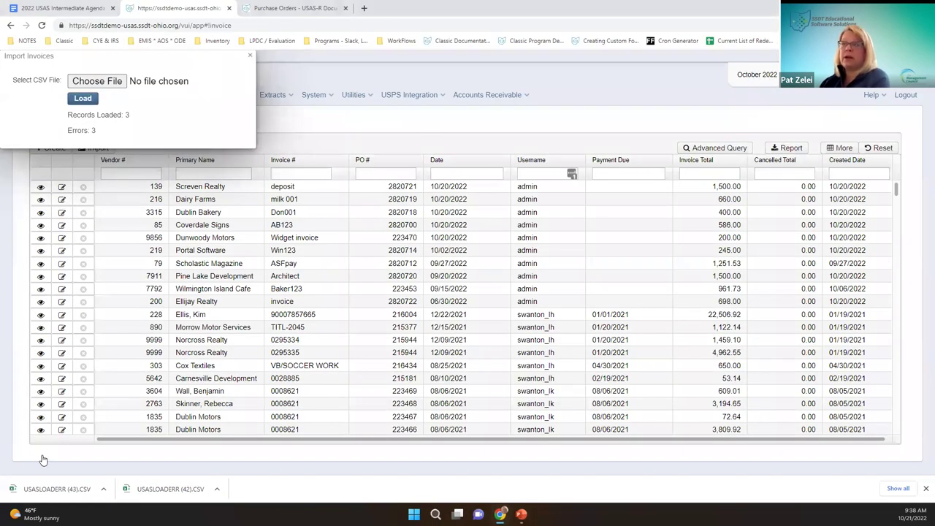
- Dismiss the invoice import to view the three new AP invoices, then open File Explorer
click(250, 55)
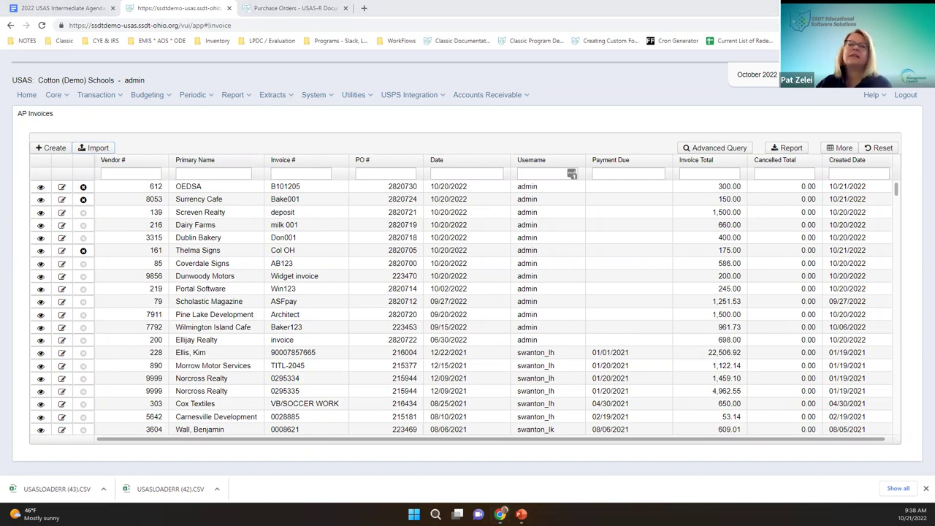
key(super+e)
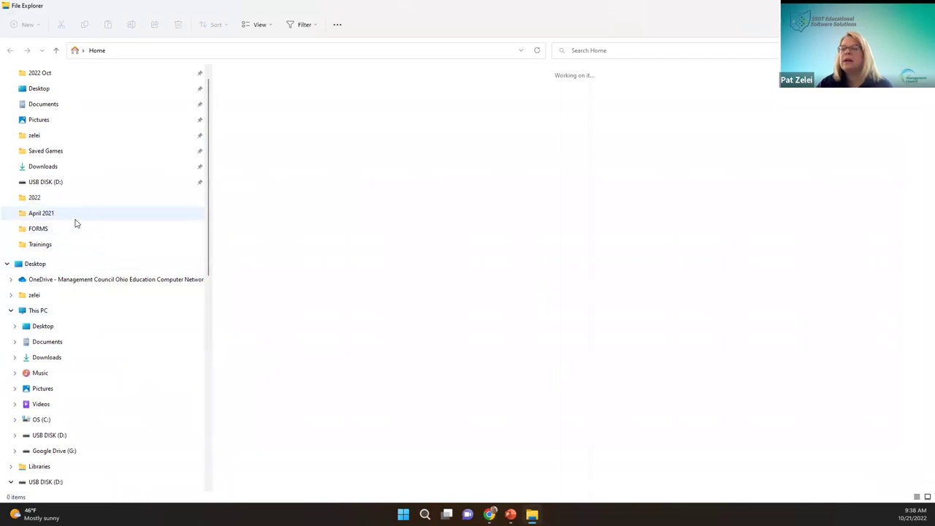
- Go to the 2022 Oct training folder and select mult vendor locations.csv
click(55, 74)
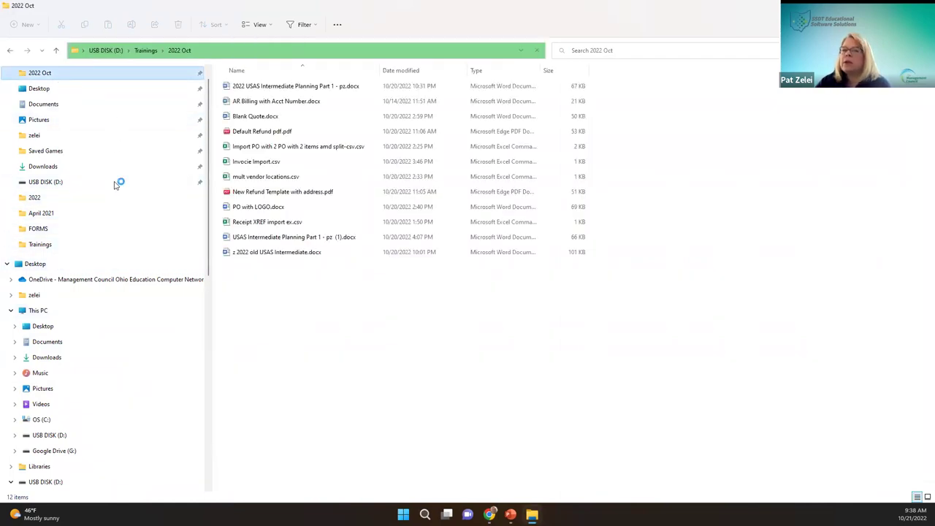
click(268, 179)
- Open mult vendor locations.csv, check the Primary and Check locations in O2 and O3, then close it
double_click(257, 180)
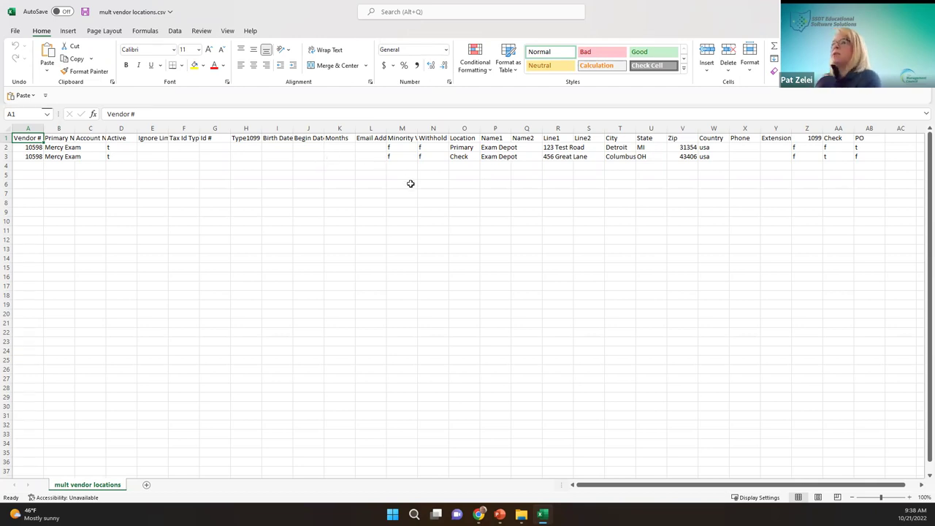
click(468, 148)
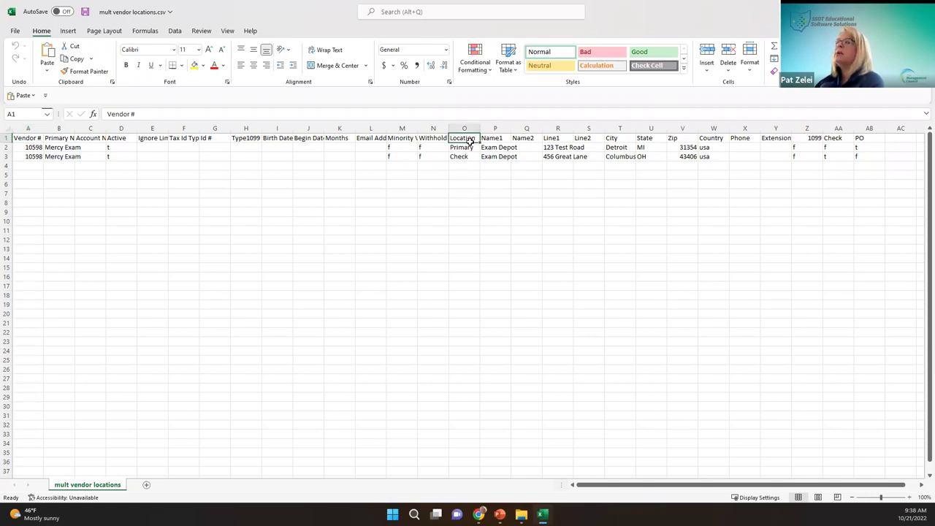
click(472, 156)
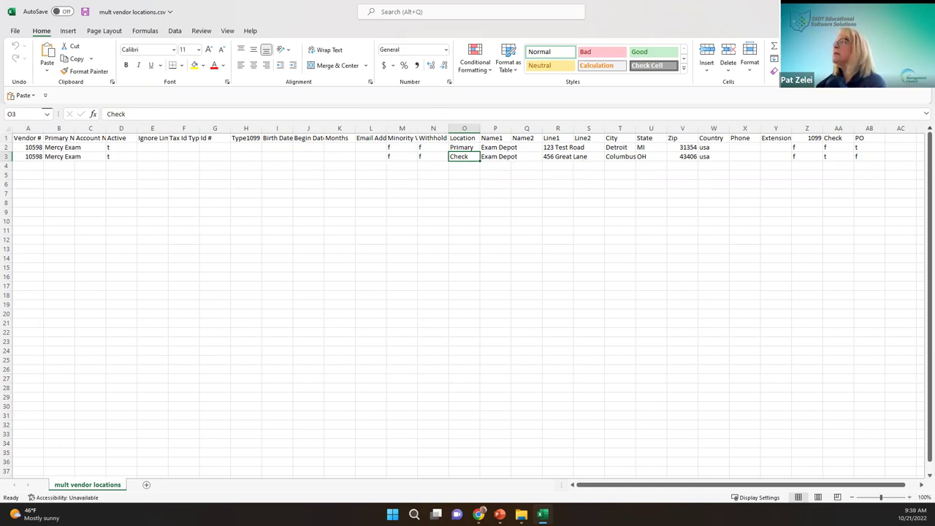
key(alt+F4)
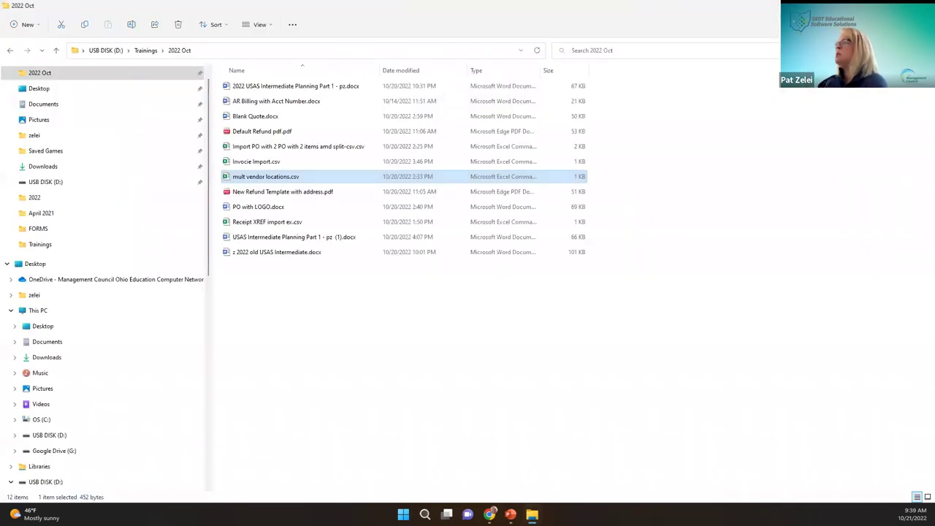
- Import mult vendor locations.csv on the Core > Vendors page, loading 1 record with 0 errors
key(alt+F4)
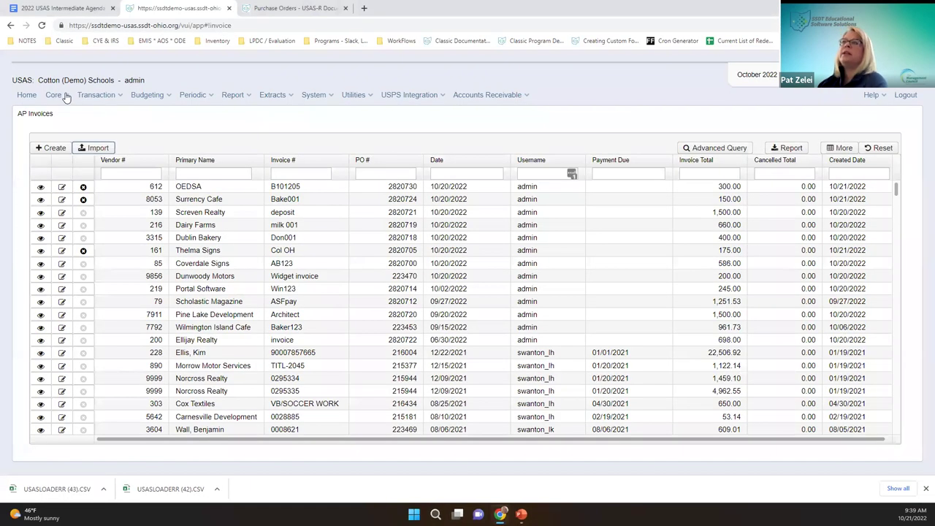
click(54, 95)
click(87, 174)
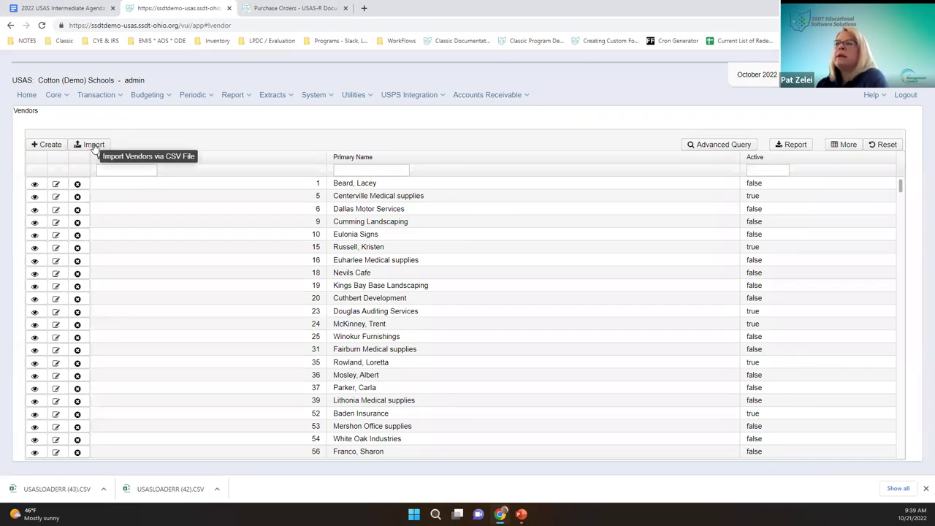
click(93, 146)
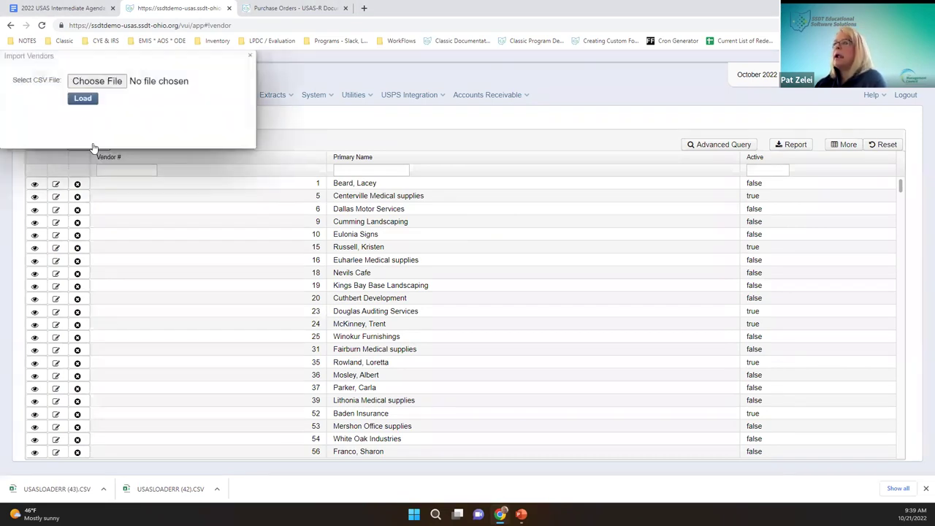
click(105, 84)
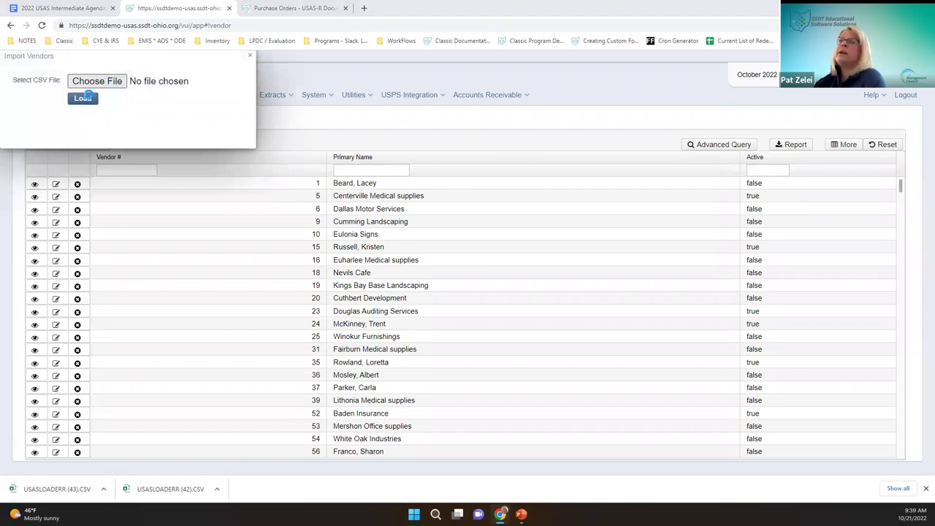
double_click(145, 169)
click(84, 98)
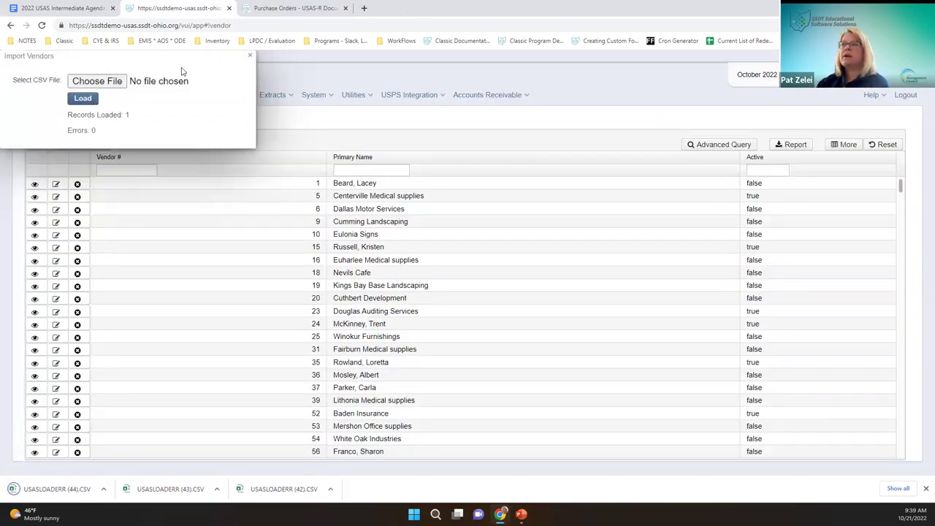
click(343, 127)
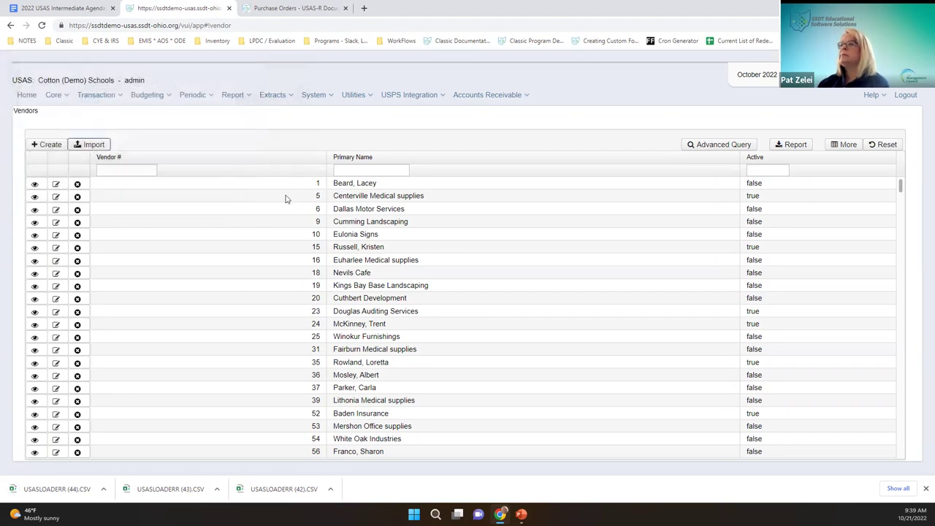
- Filter vendors by 'mercy' and view Mercy Exam's Check and Primary Exam Depot locations
scroll(296, 307, down, 4)
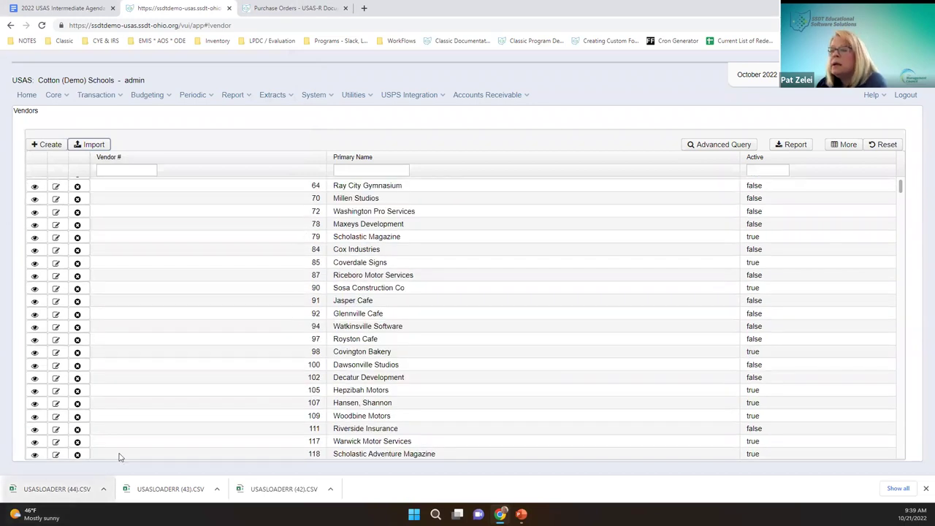
scroll(249, 292, down, 1)
click(400, 171)
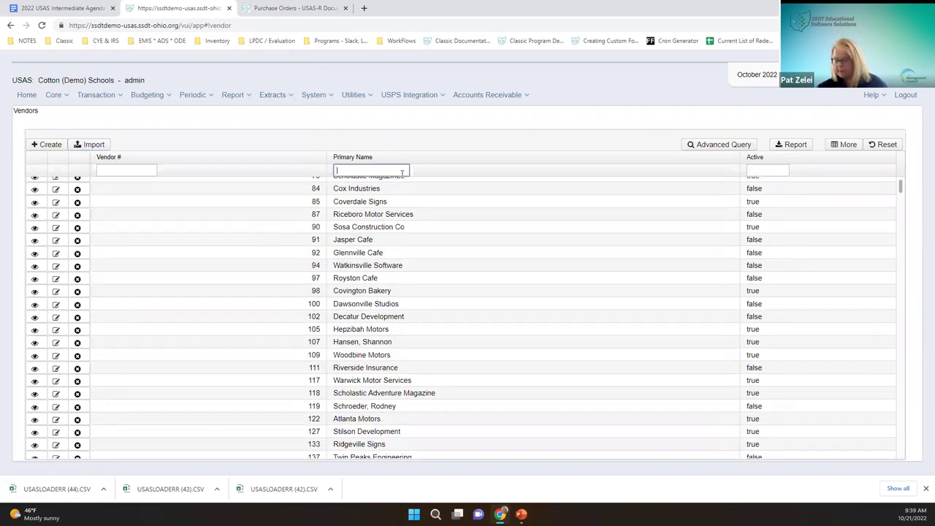
text(mercy)
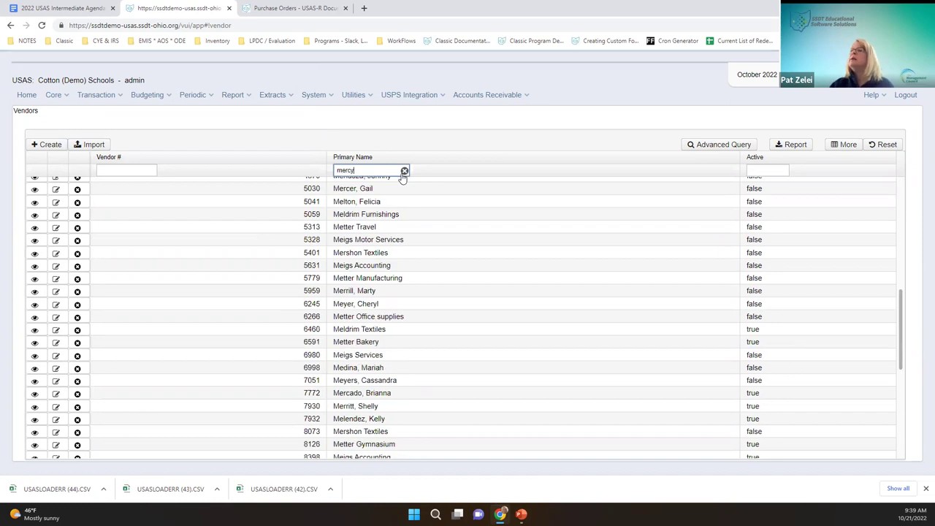
click(35, 183)
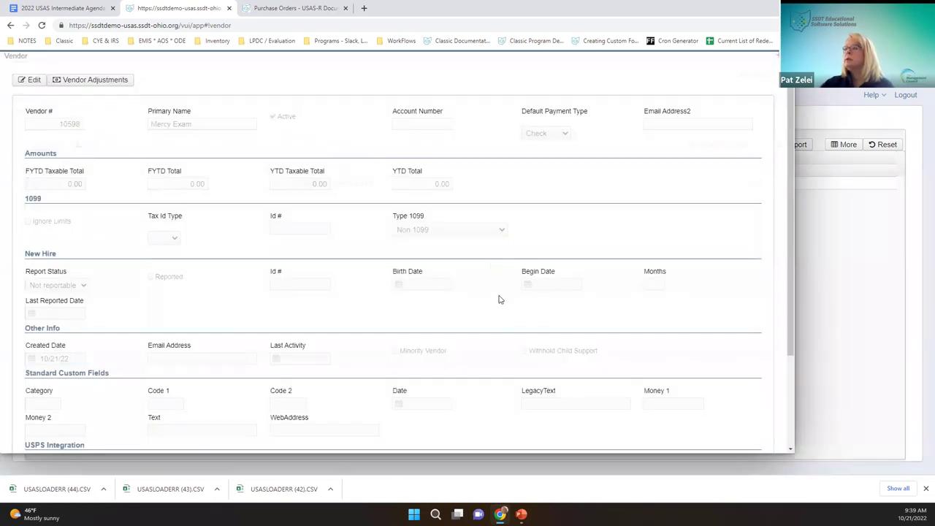
scroll(504, 303, down, 5)
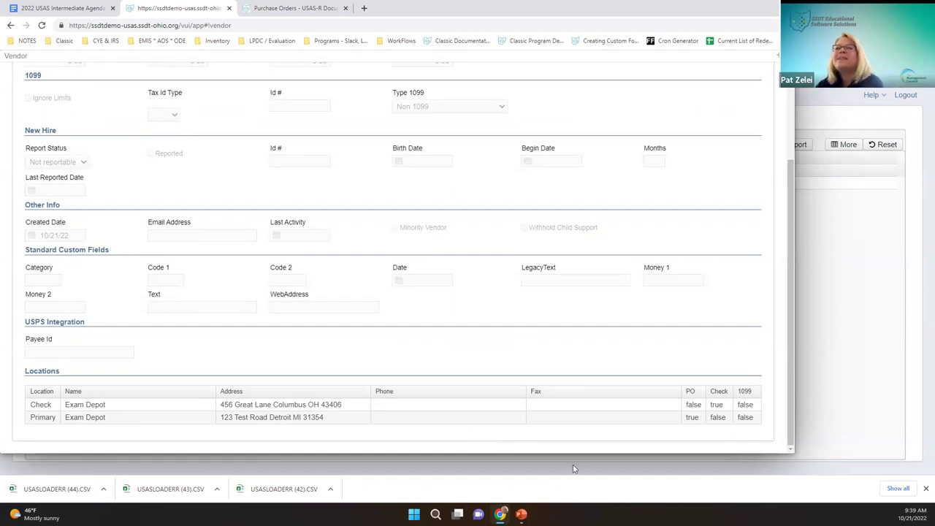
scroll(476, 425, up, 1)
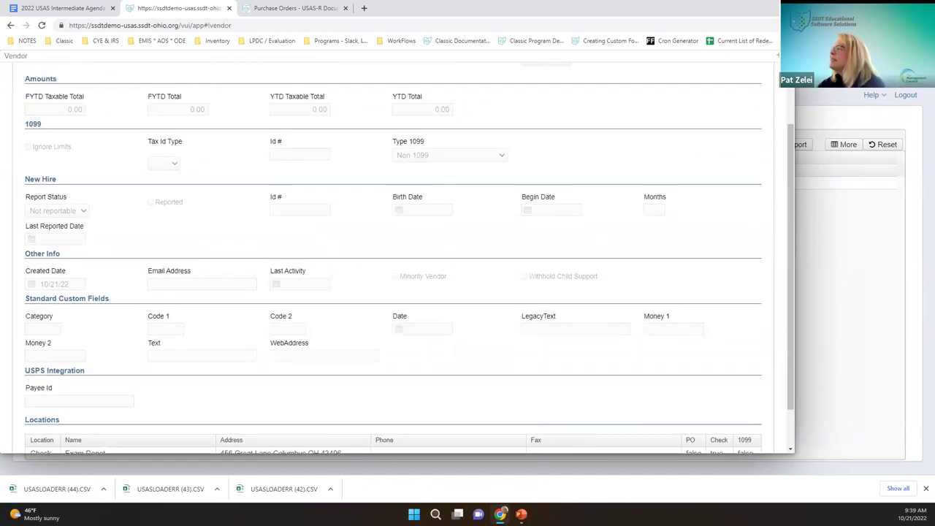
- Close the vendor record and return to the slides at slide 29, Custom Forms
key(Escape)
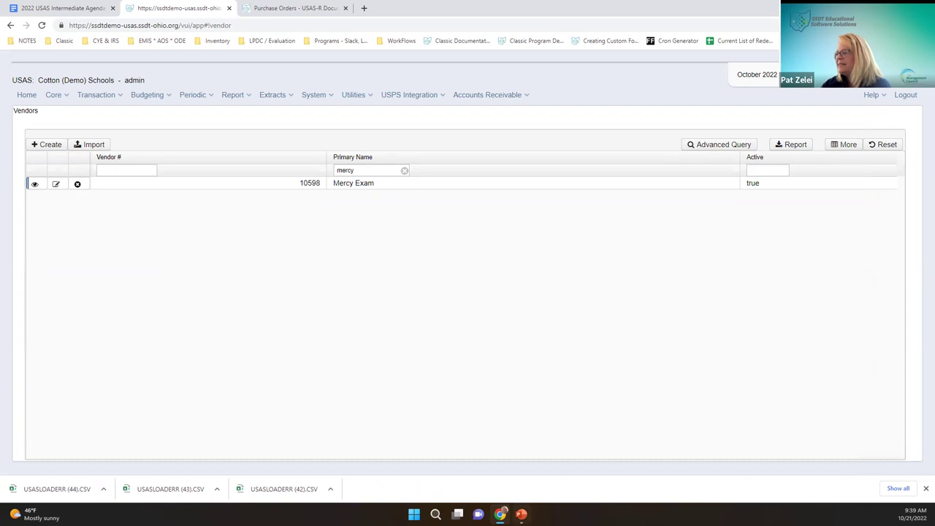
click(521, 514)
scroll(503, 333, down, 1)
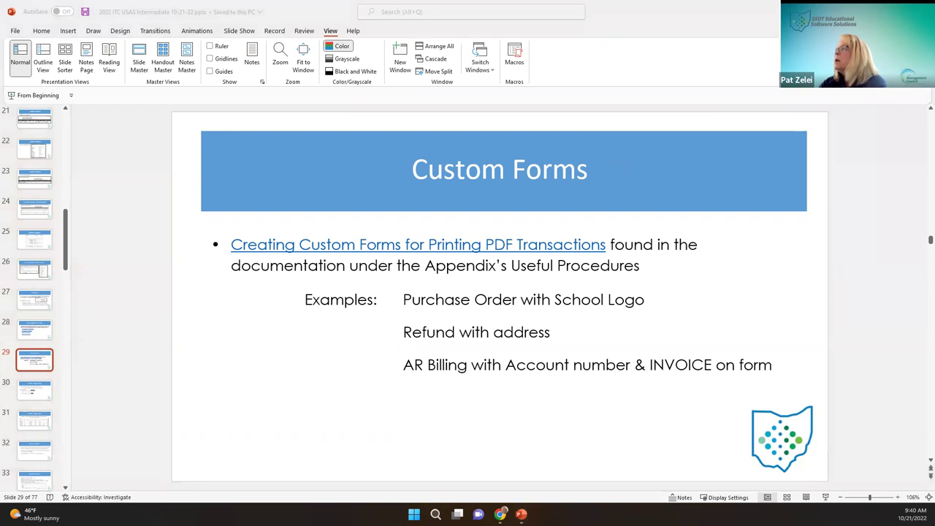
- Switch from the Custom Forms slide back to the USAS-R Vendors list filtered to Mercy Exam
key(alt+Tab)
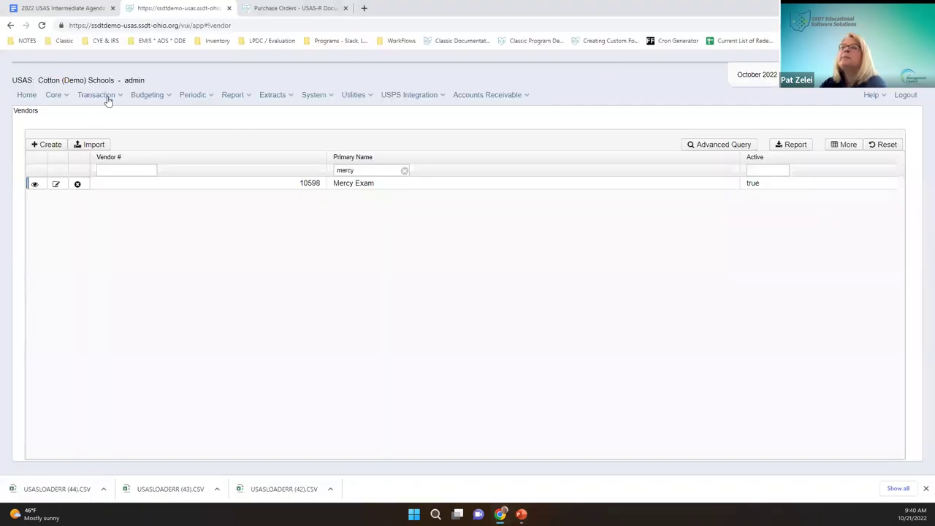
- Go to Transaction > Purchase Orders and select purchase order 2820737
click(114, 96)
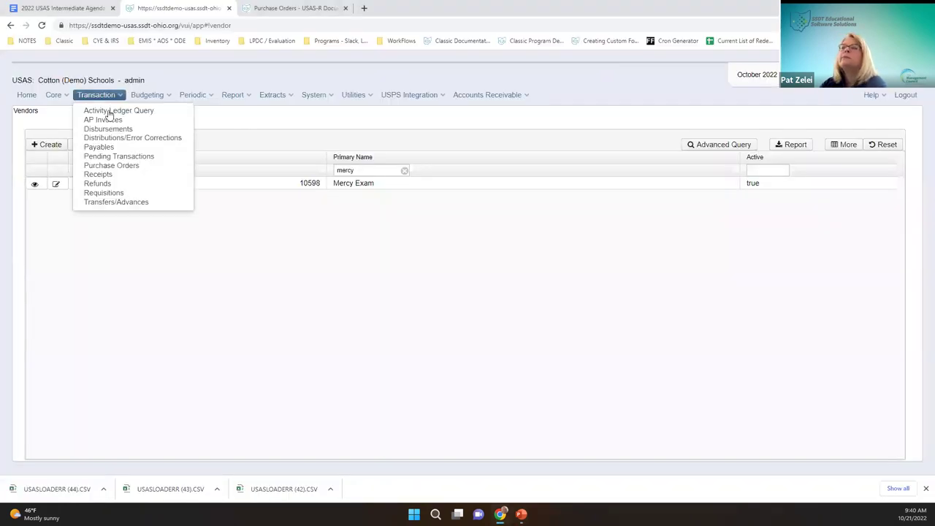
click(126, 167)
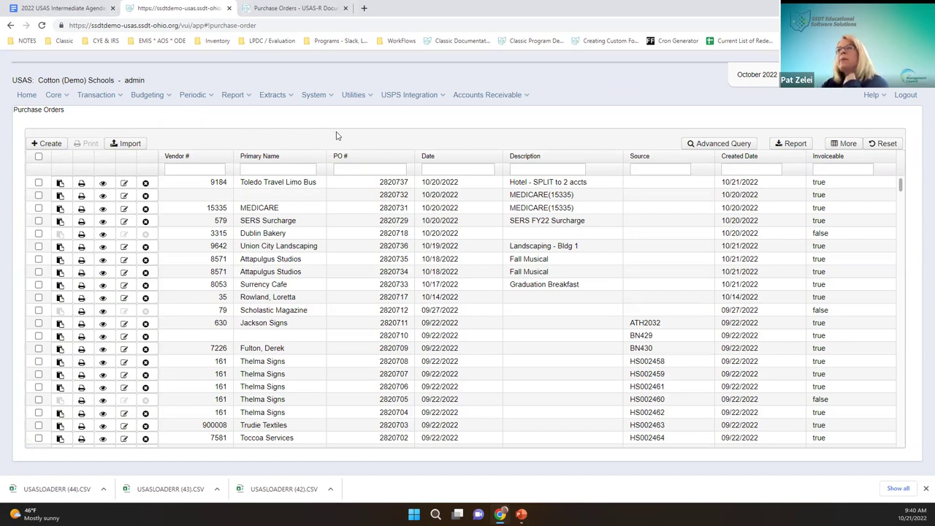
click(311, 9)
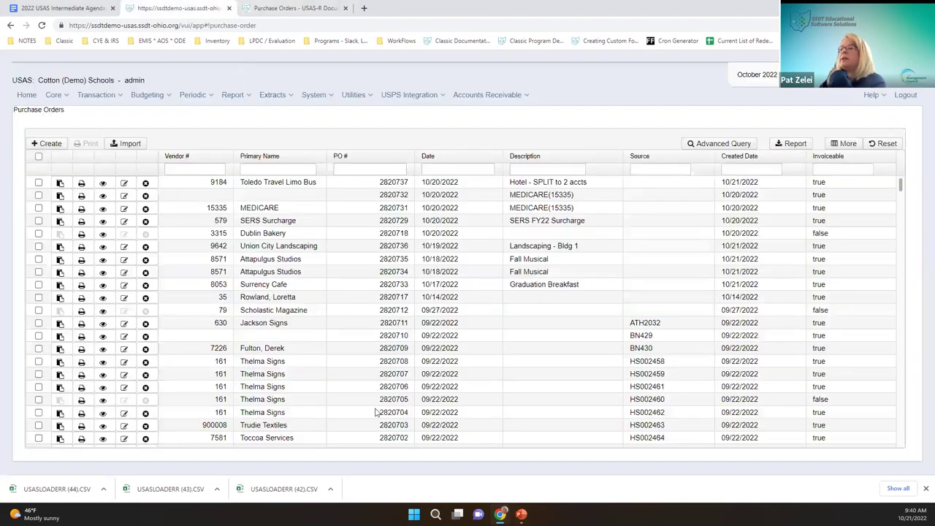
click(198, 8)
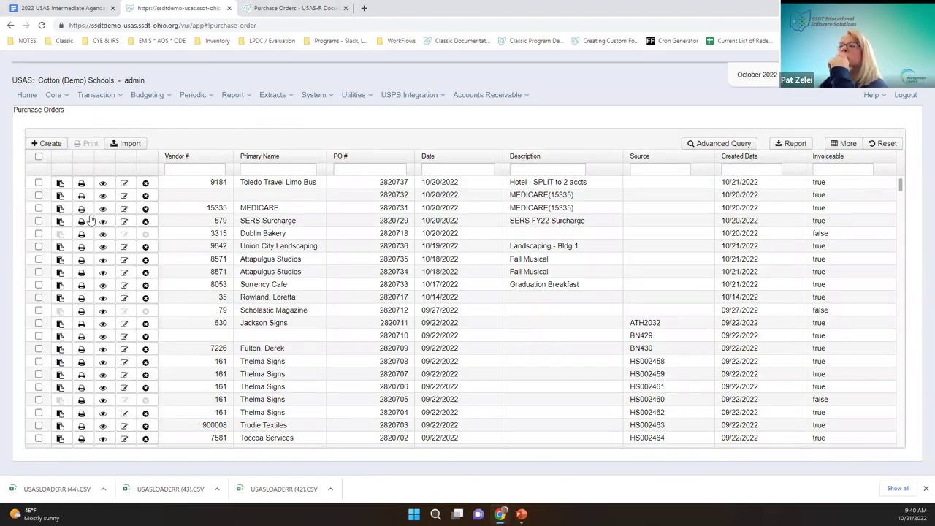
click(39, 182)
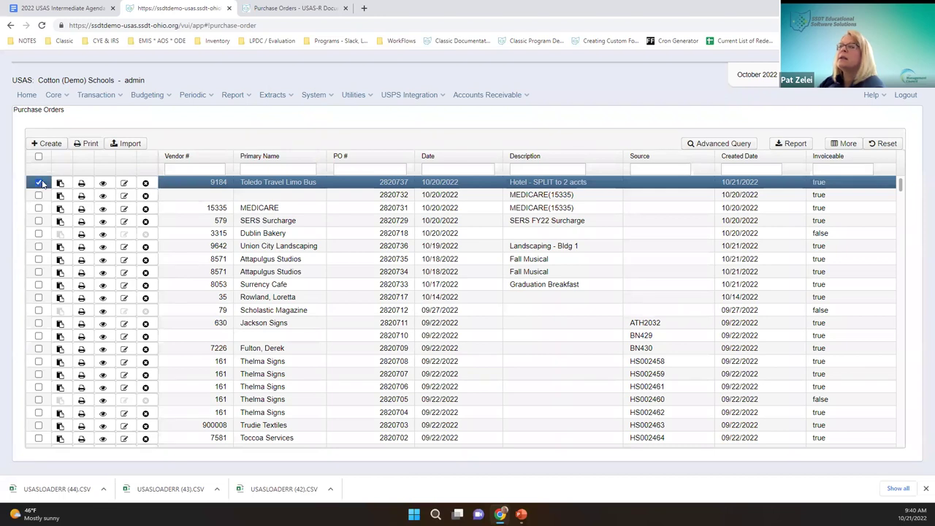
- Print the purchase order to PDF with the 'PO with Logo' form and review the downloaded PDF
click(86, 144)
click(486, 266)
click(465, 287)
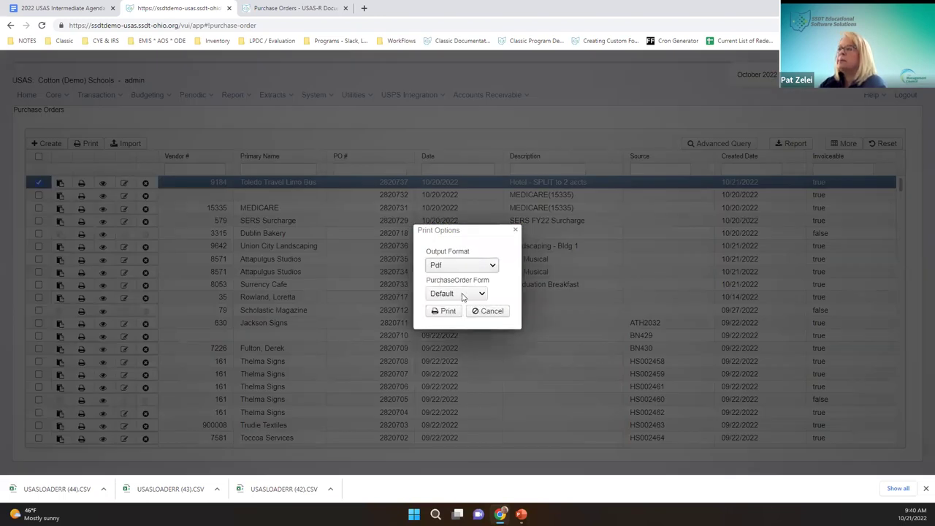
click(462, 294)
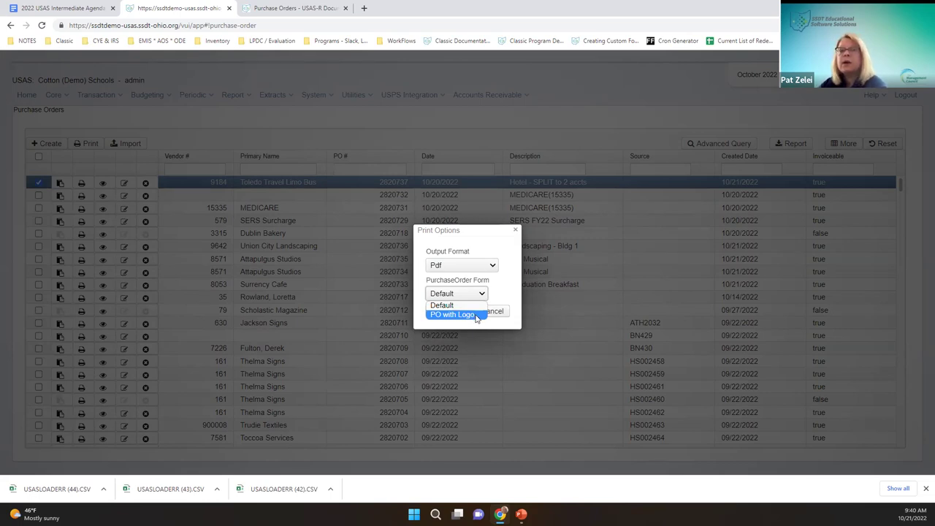
click(476, 315)
click(476, 296)
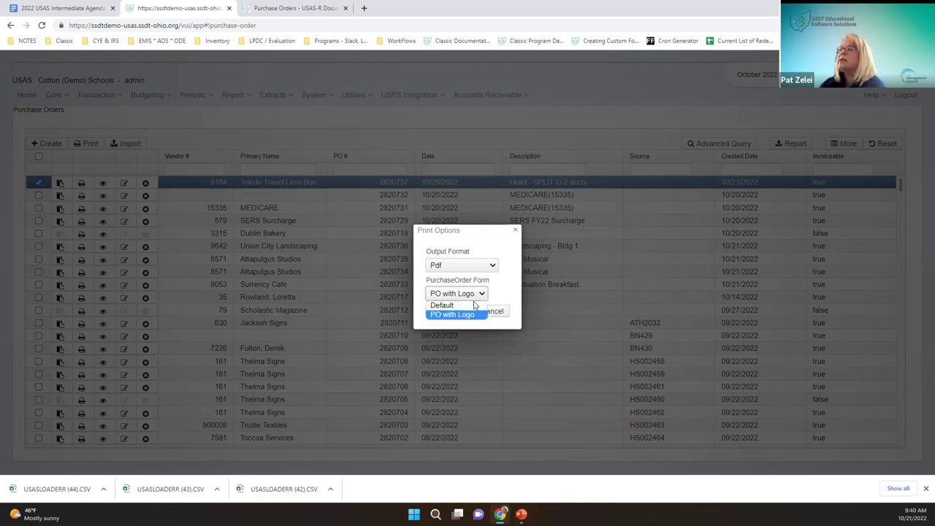
click(462, 317)
click(444, 312)
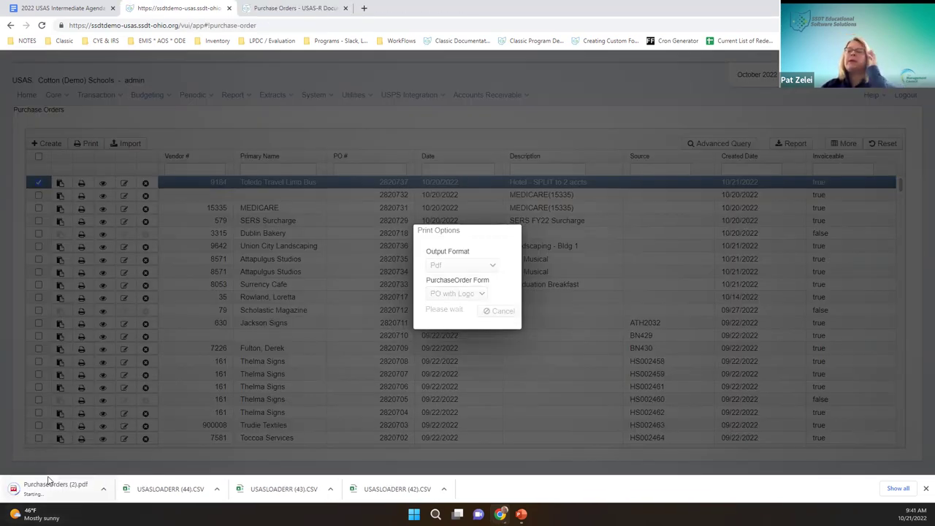
click(44, 489)
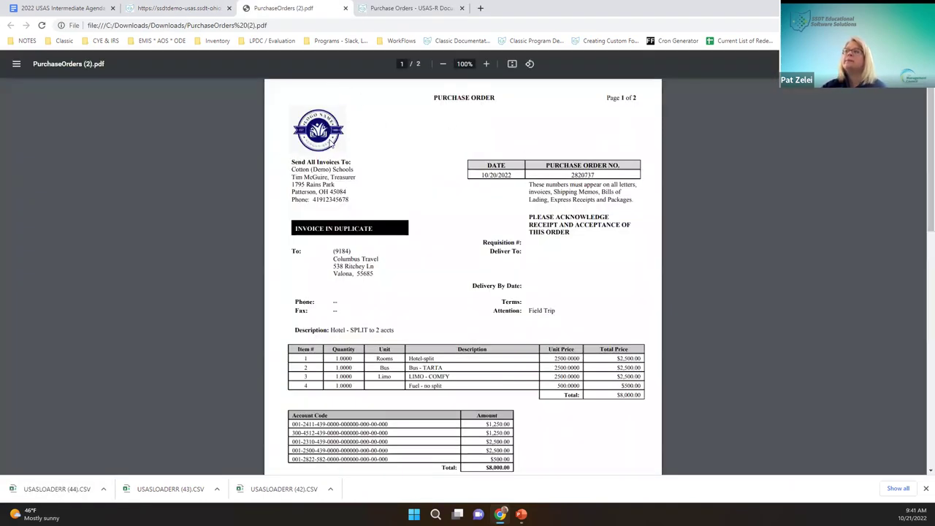
click(345, 8)
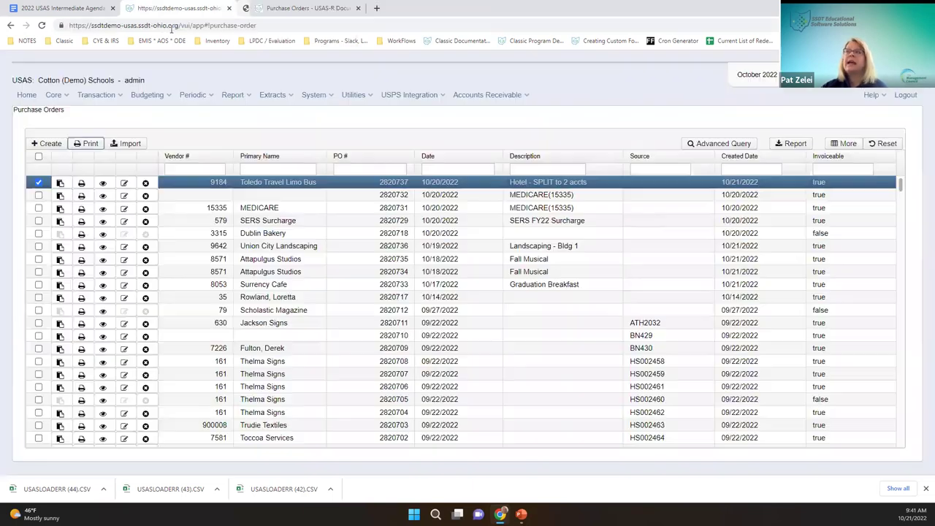
- Open Report > Report Manager, then switch to the Purchase Orders documentation tab
click(231, 95)
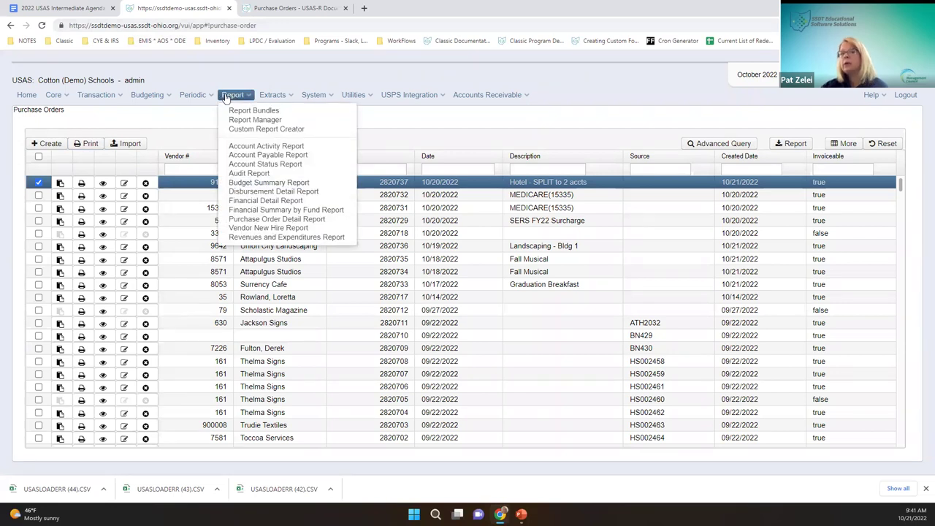
click(281, 121)
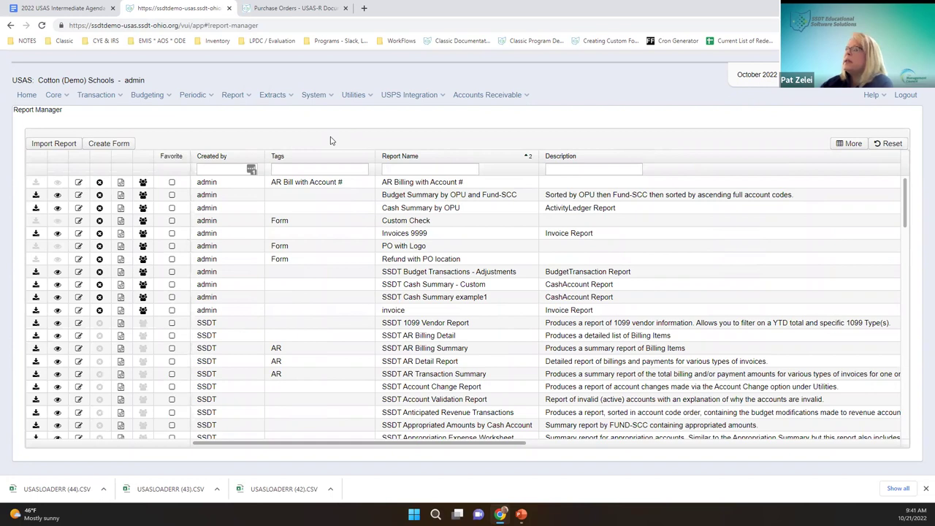
click(877, 97)
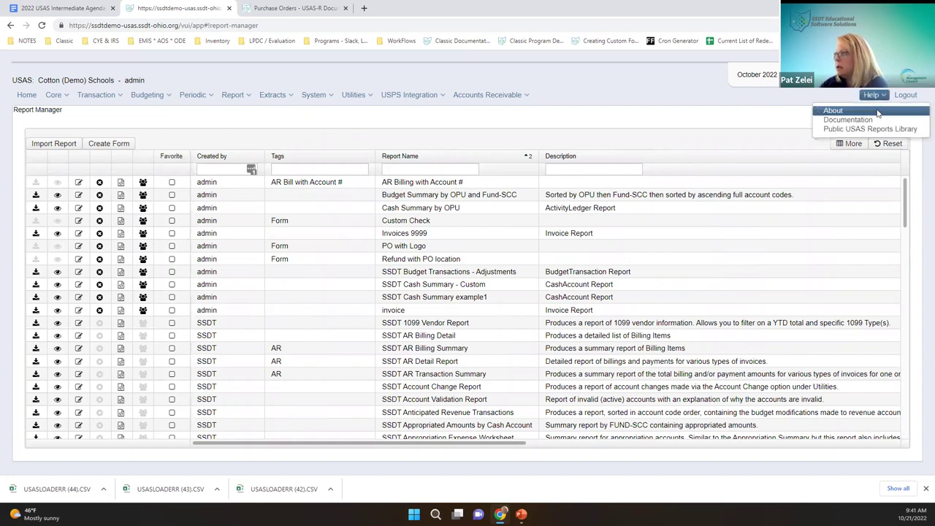
click(281, 8)
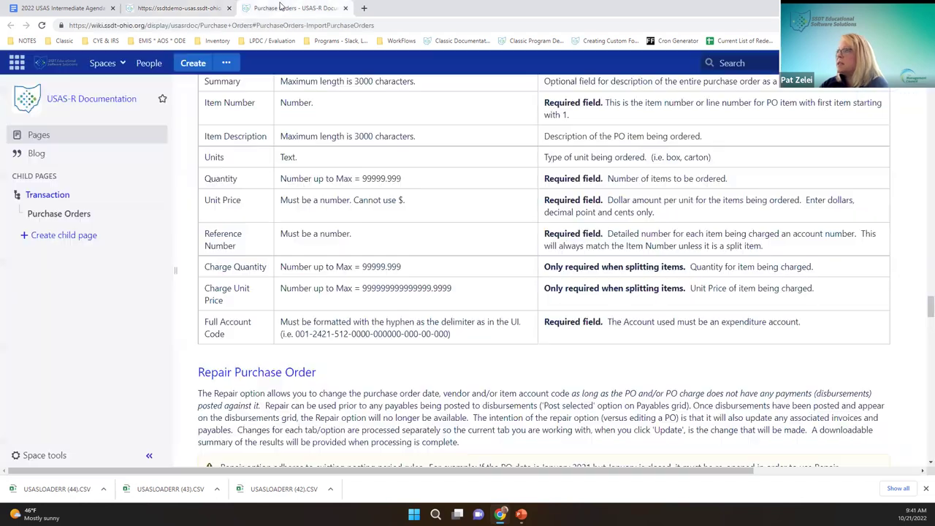
- Navigate from the documentation home through Appendix > Useful Procedures to Creating Custom Forms for Printing PDF Transactions
click(101, 103)
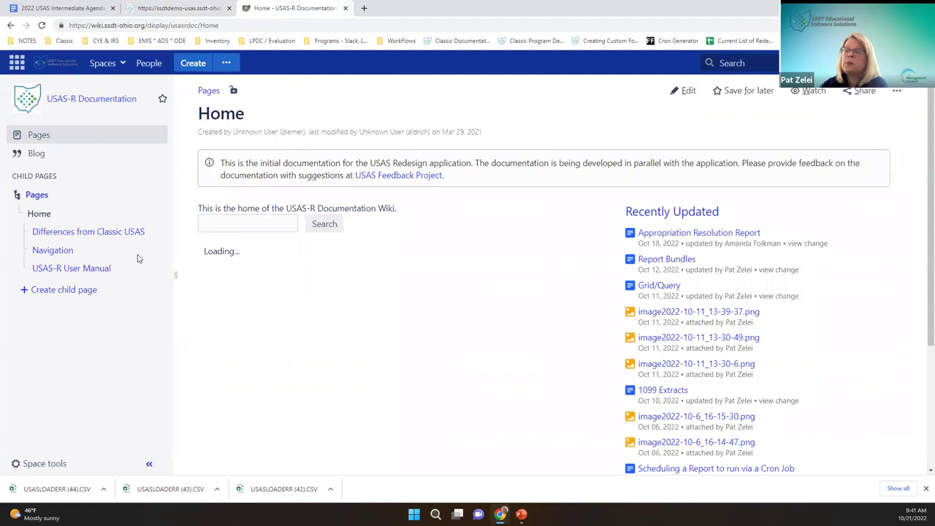
scroll(248, 426, down, 3)
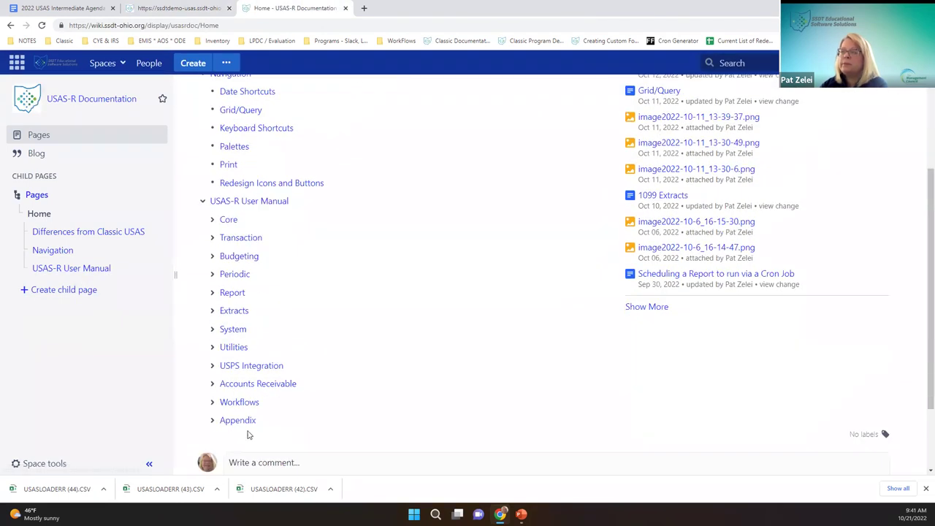
click(240, 425)
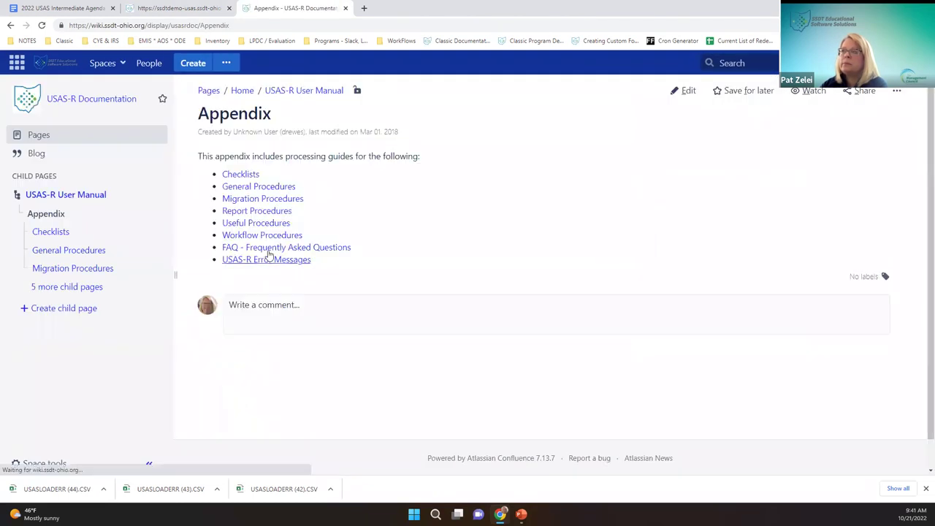
click(267, 225)
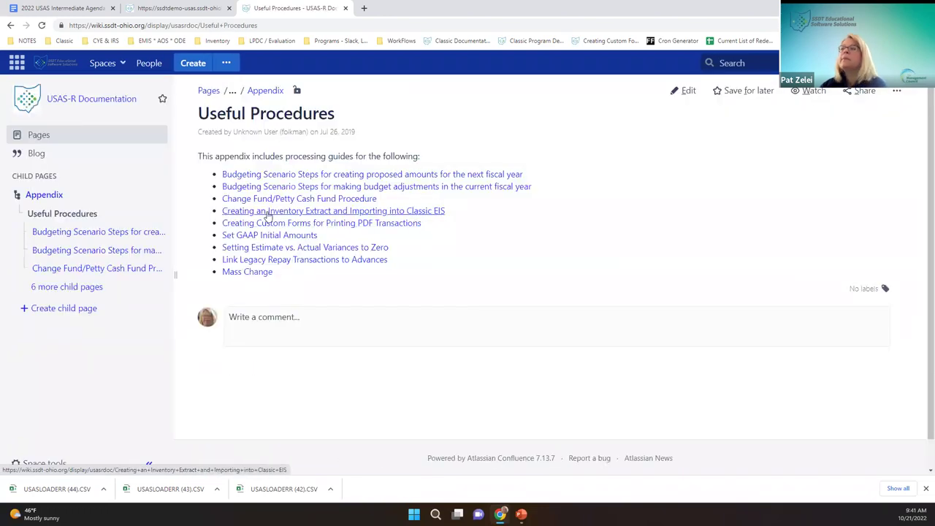
click(353, 228)
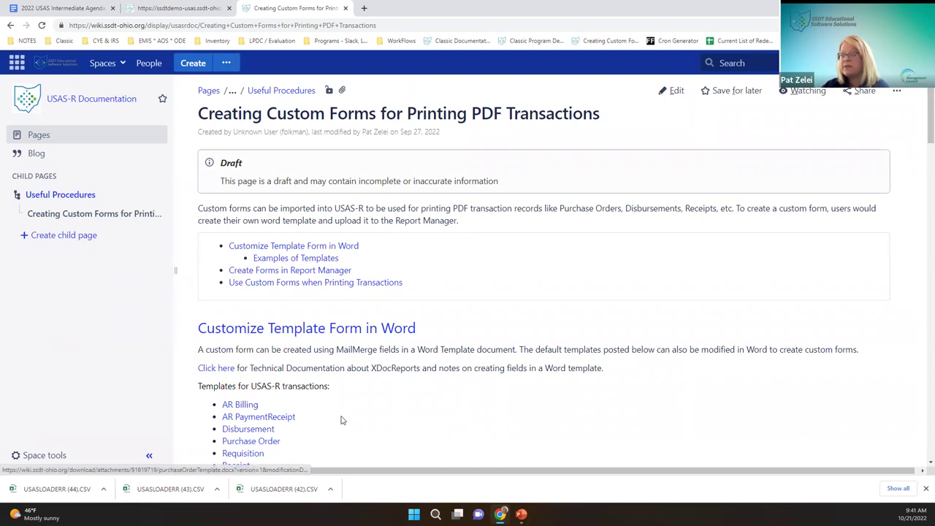
- Preview the default Purchase Order template, then switch back to the Report Manager tab
scroll(341, 420, down, 2)
click(272, 345)
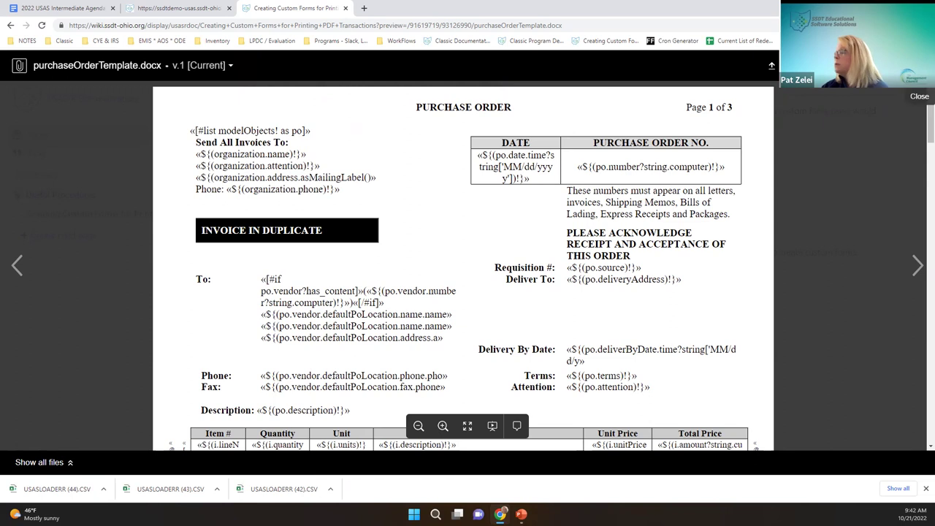
click(915, 65)
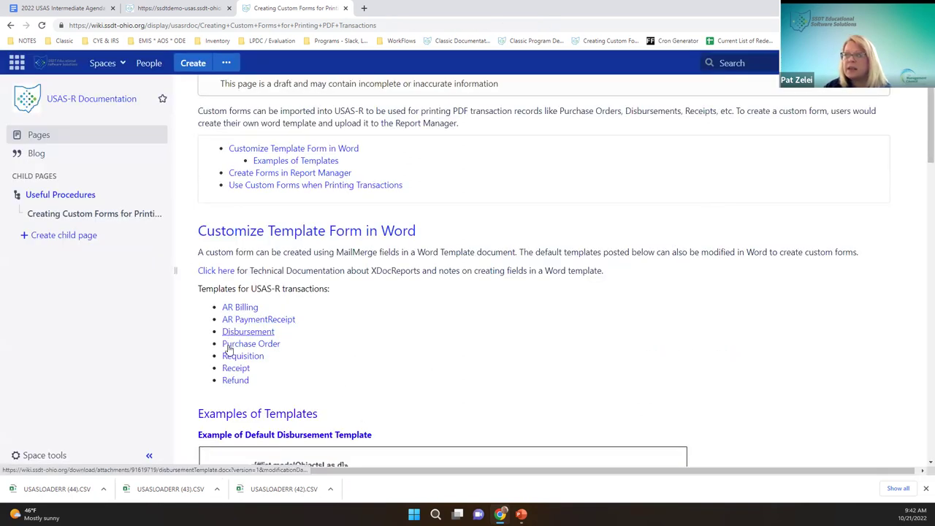
scroll(369, 409, down, 1)
scroll(371, 405, down, 1)
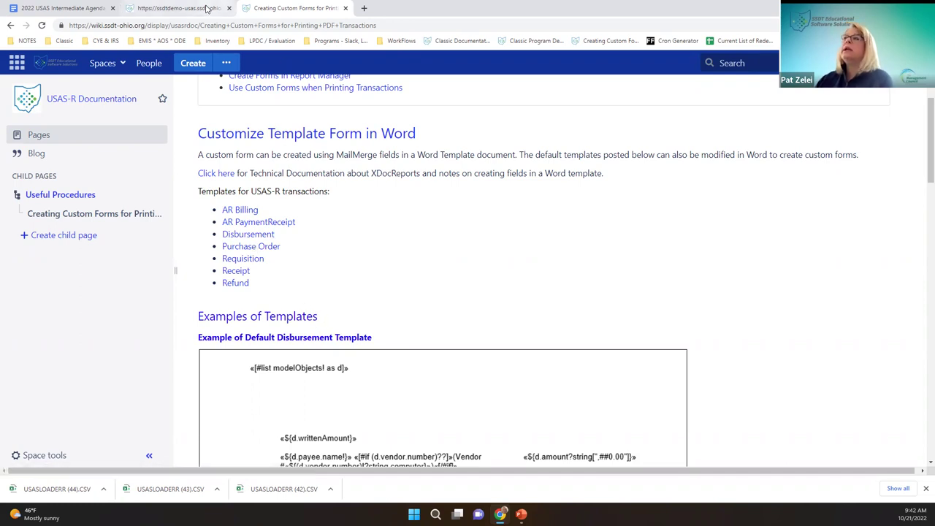
key(ctrl+shift+Tab)
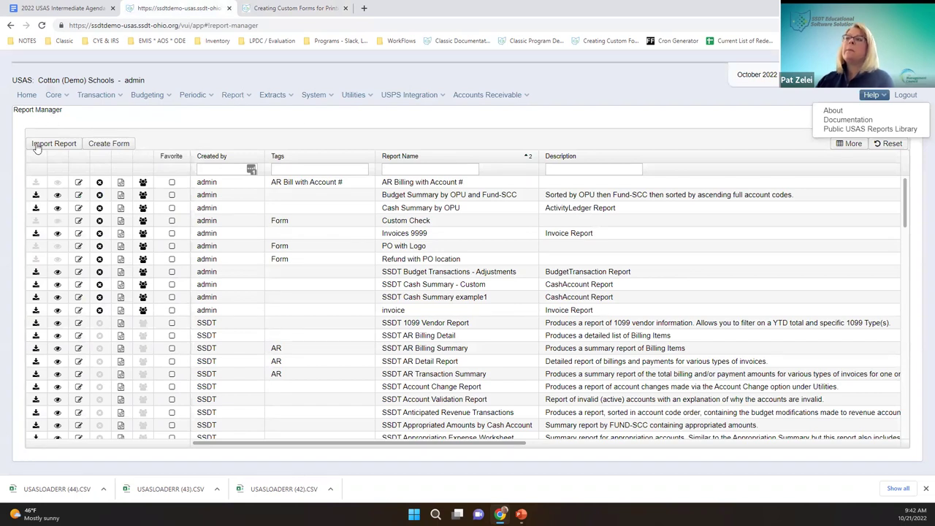
- Discard a new custom form, then save the PO with Logo settings with PurchaseOrder entity type and Form tag
click(121, 147)
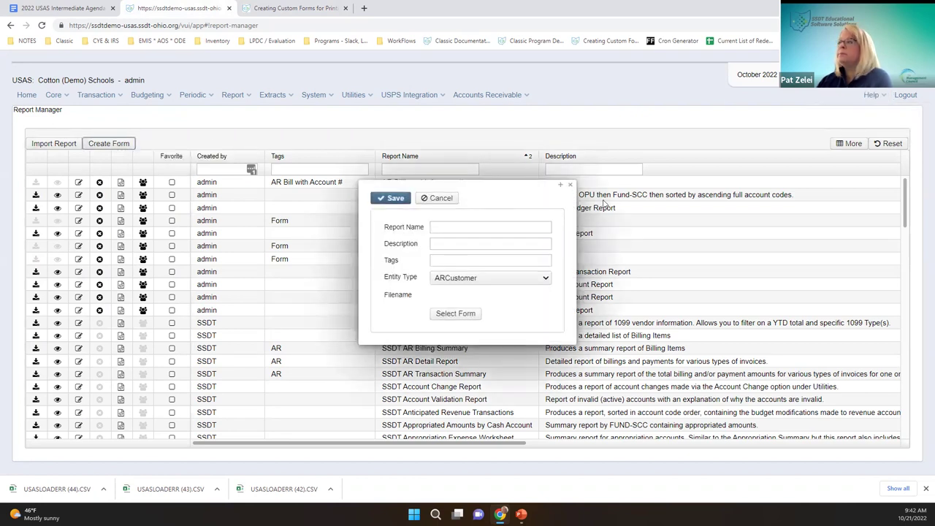
click(571, 187)
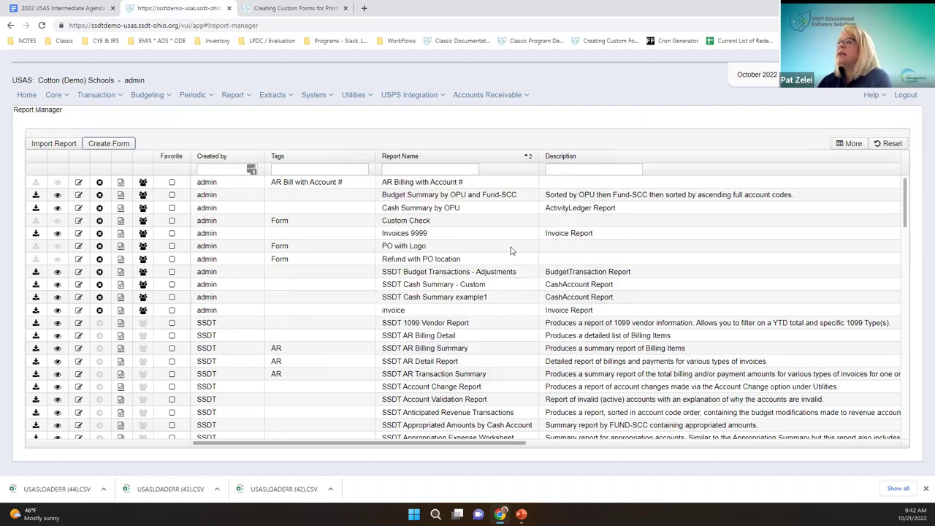
click(78, 247)
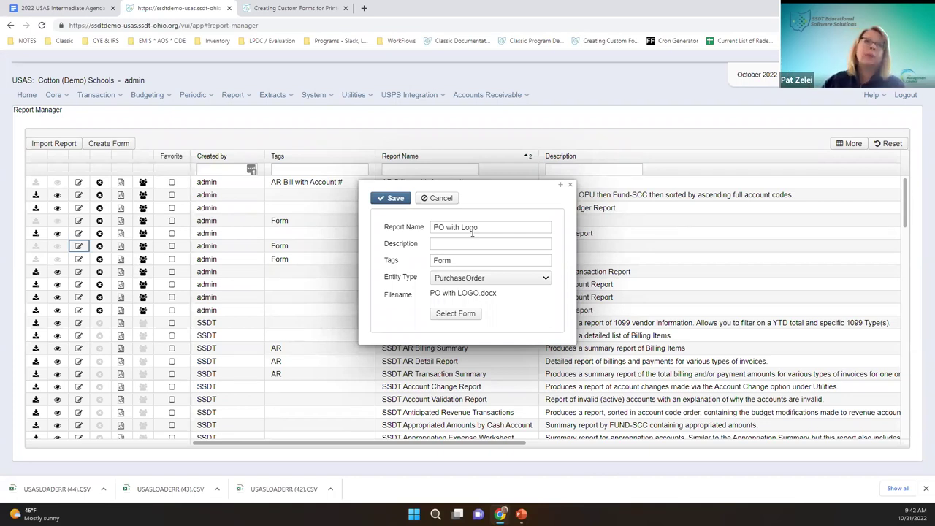
click(496, 282)
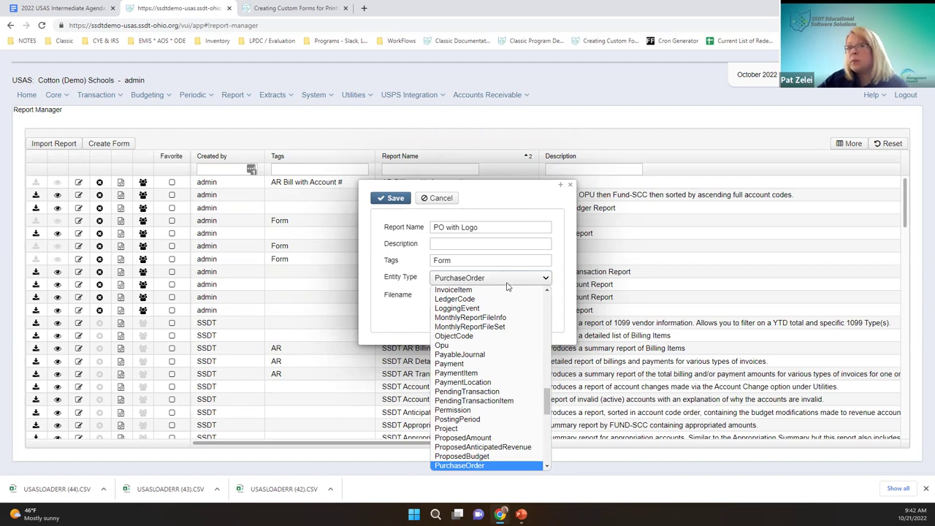
click(506, 280)
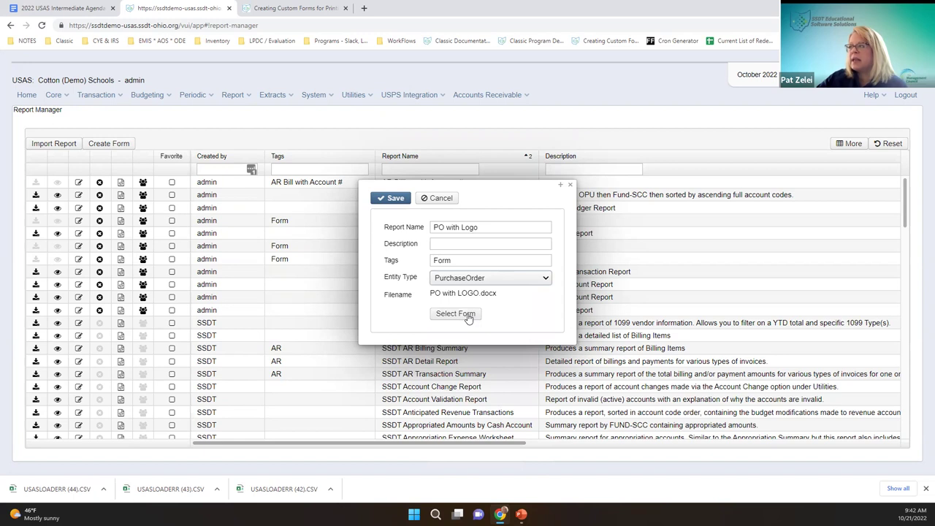
double_click(462, 260)
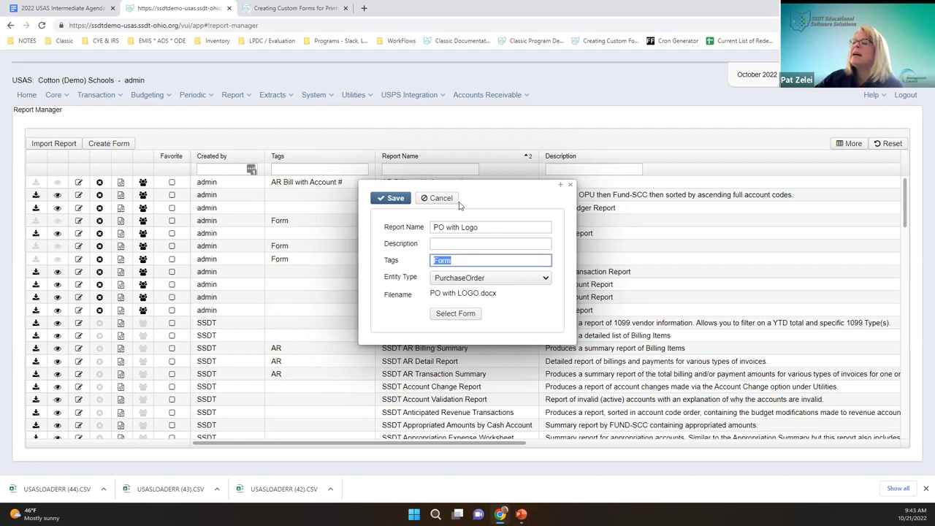
click(395, 200)
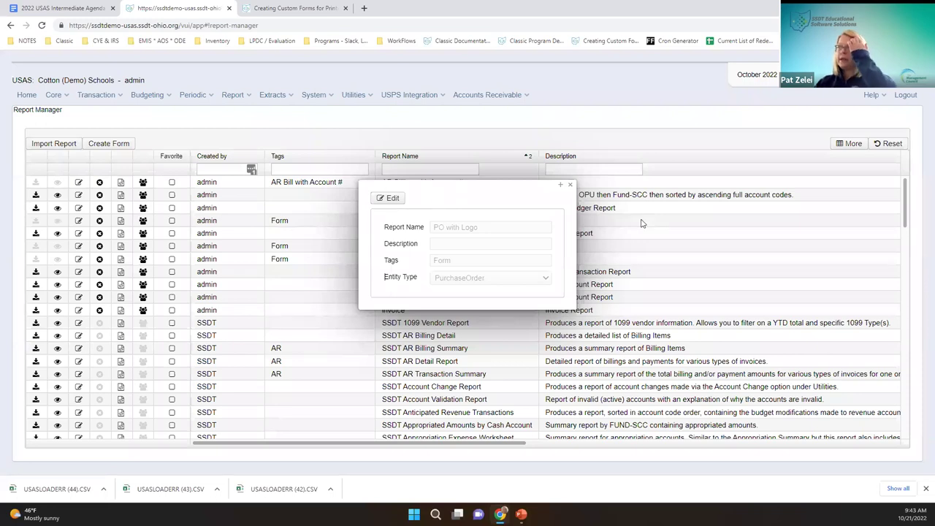
click(351, 183)
- Filter the Report Manager list by the tag 'fo' to show the three Form reports
click(325, 169)
text(for)
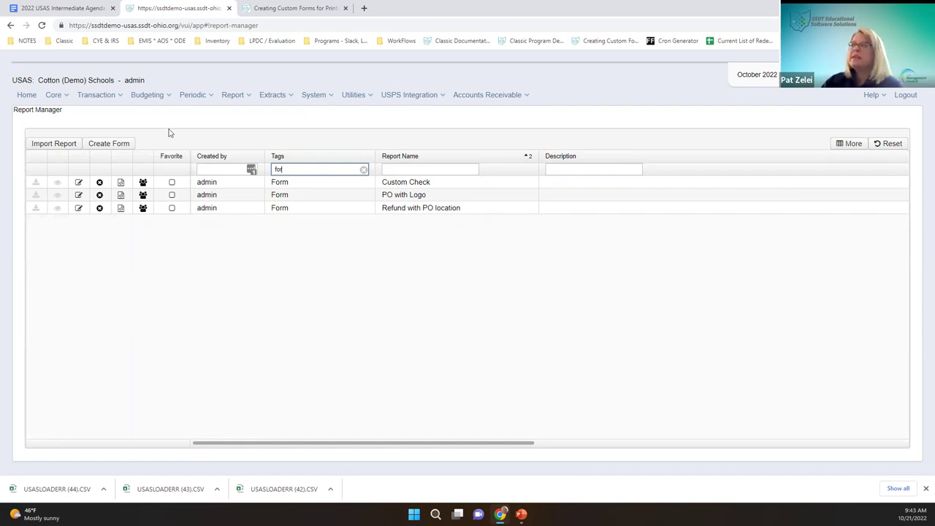
click(92, 95)
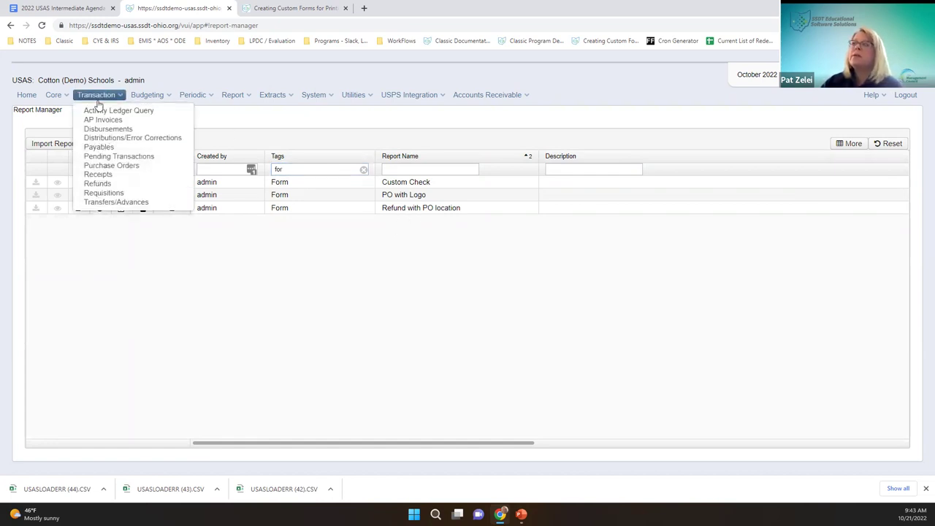
- Print the first refund as PDF using the Refund with PO location form
click(104, 193)
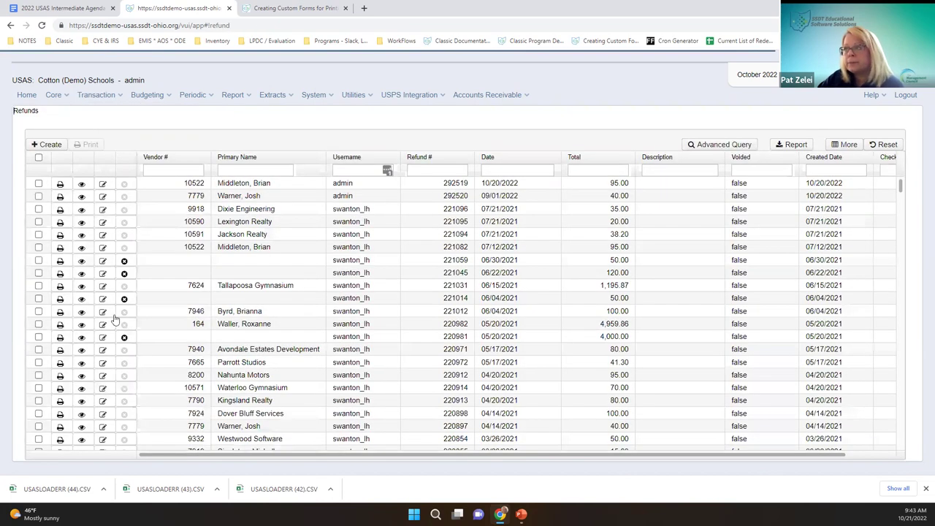
click(61, 184)
click(448, 265)
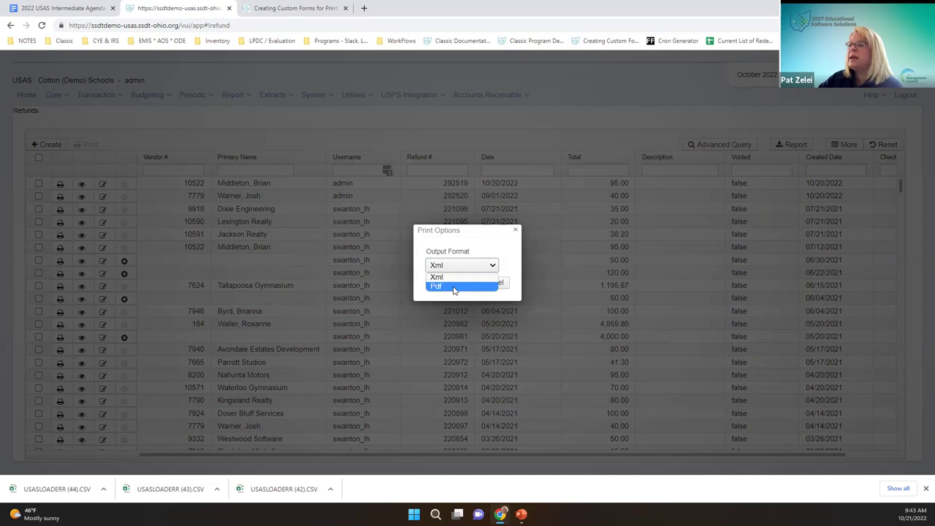
click(456, 289)
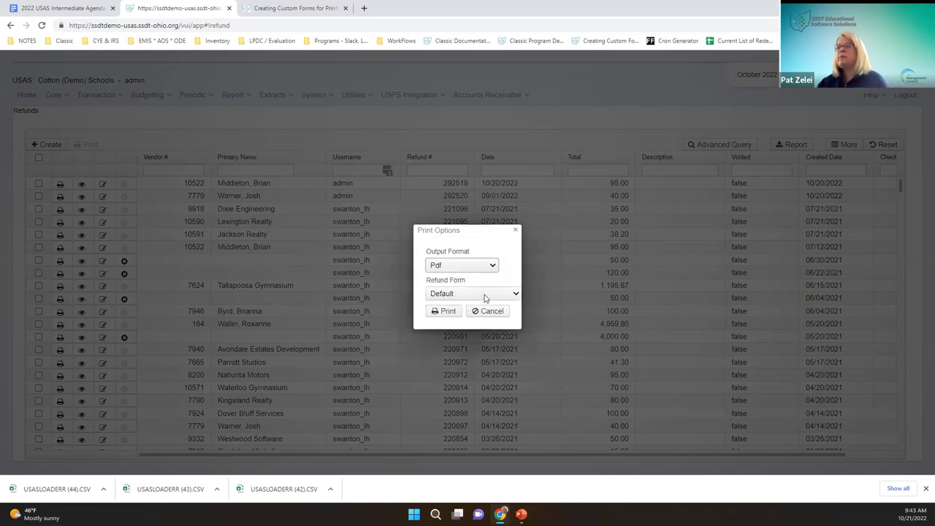
click(485, 294)
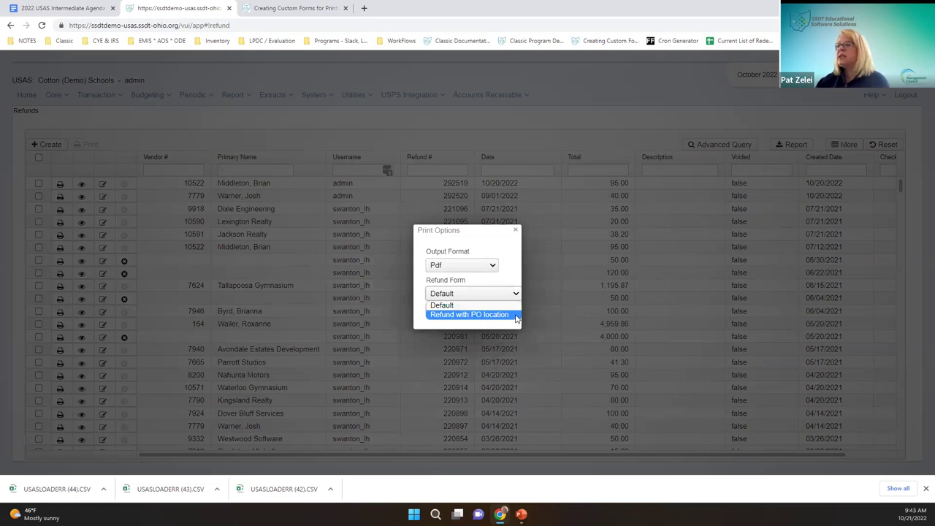
click(516, 315)
click(453, 314)
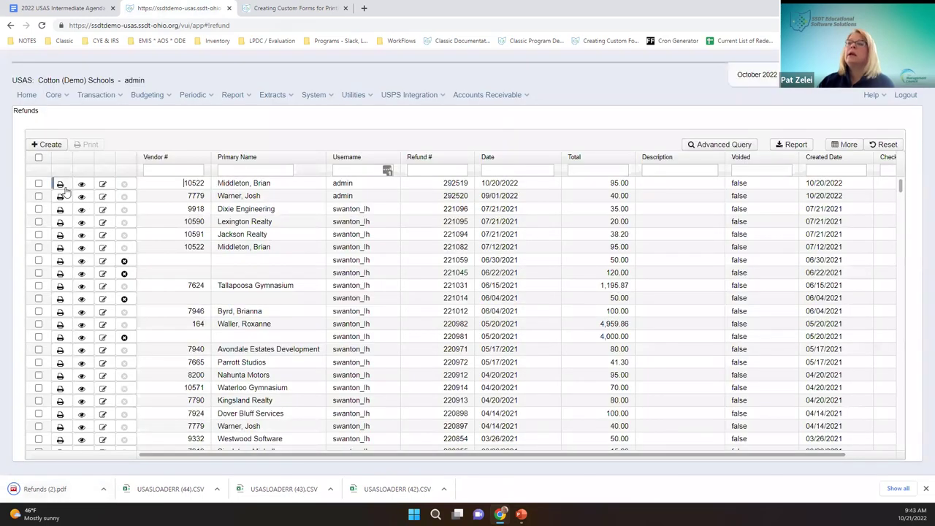
- Print the first refund again as PDF and open the downloaded Refunds (2).pdf
click(61, 185)
click(459, 264)
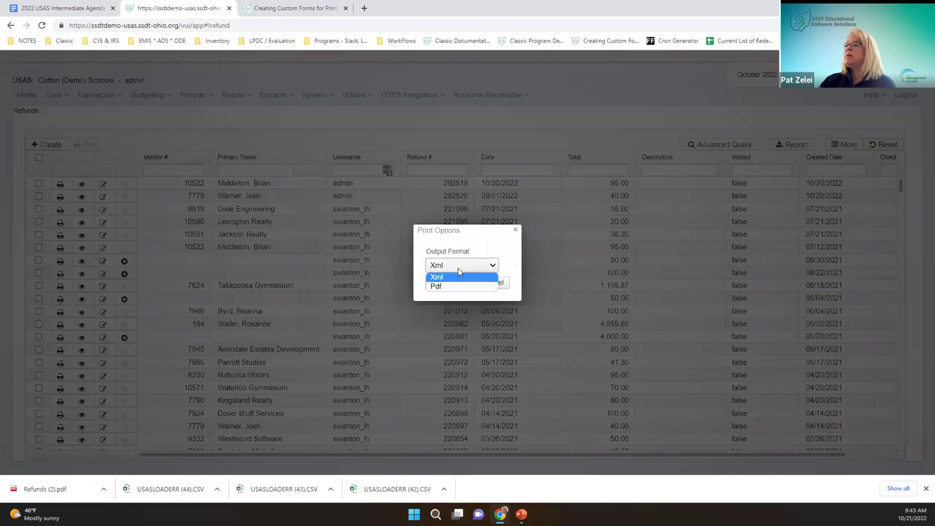
click(464, 285)
click(452, 311)
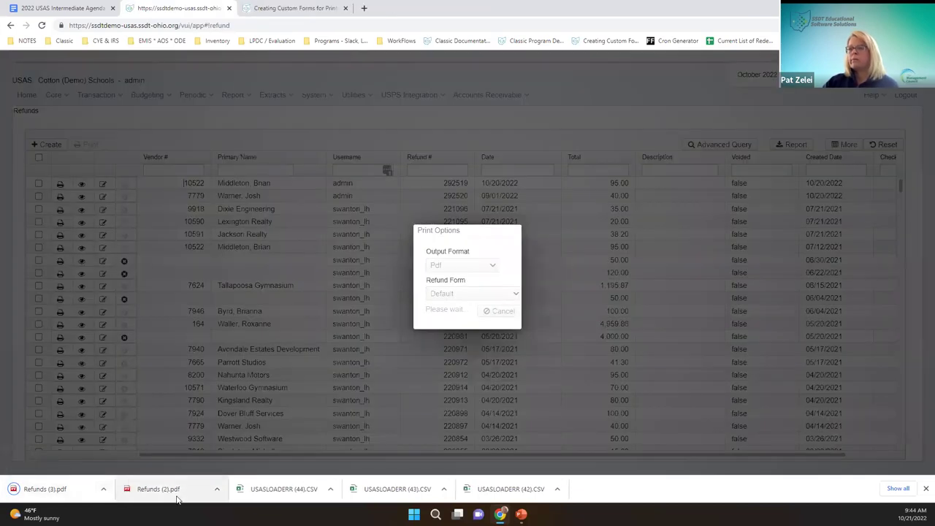
click(173, 489)
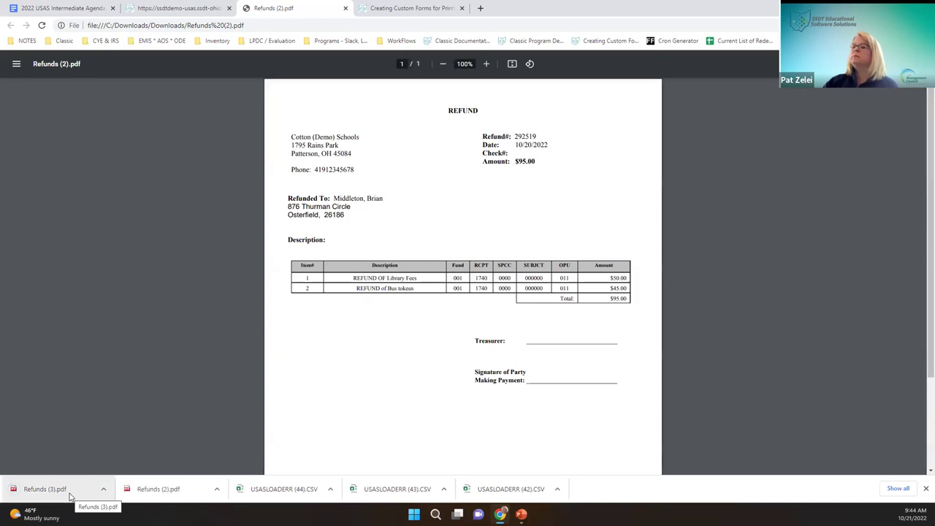
- Open Refunds (3).pdf, compare it against Refunds (2).pdf's payee address, then close Refunds (2).pdf
click(45, 489)
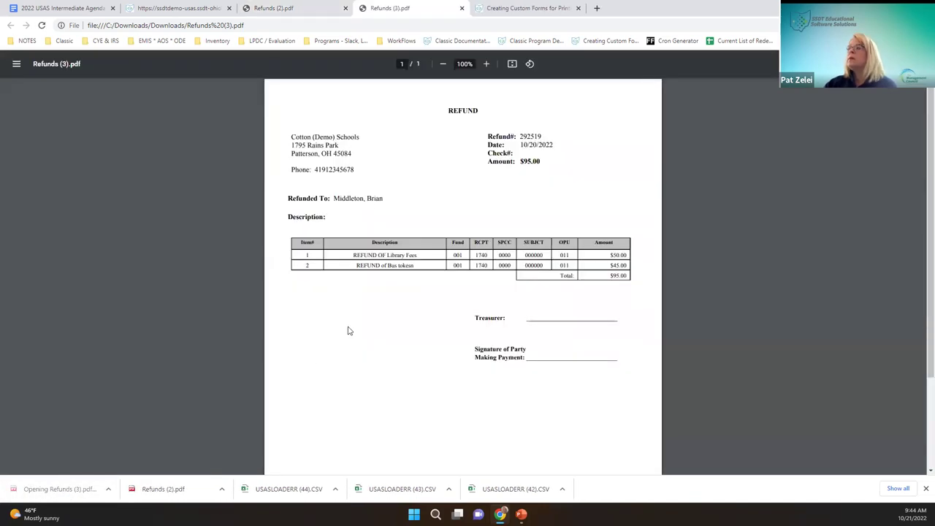
drag(284, 203, 417, 195)
click(412, 207)
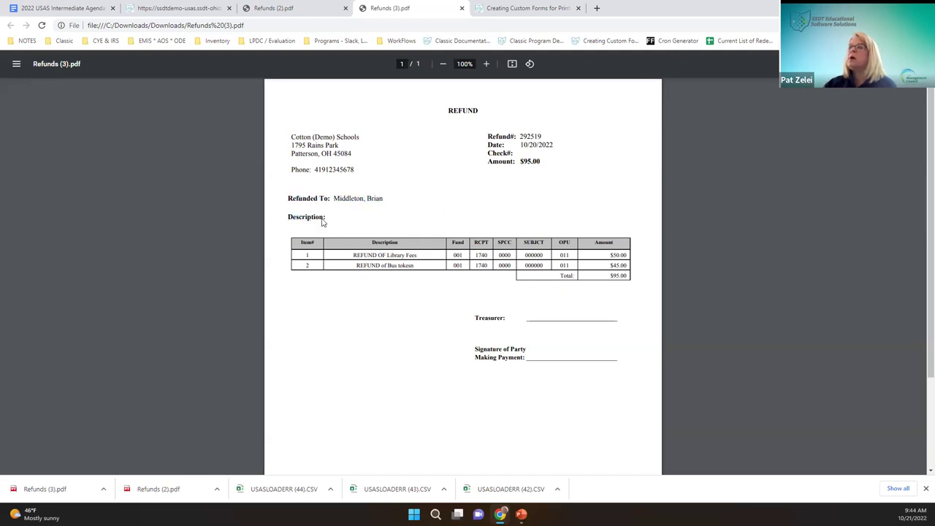
click(289, 8)
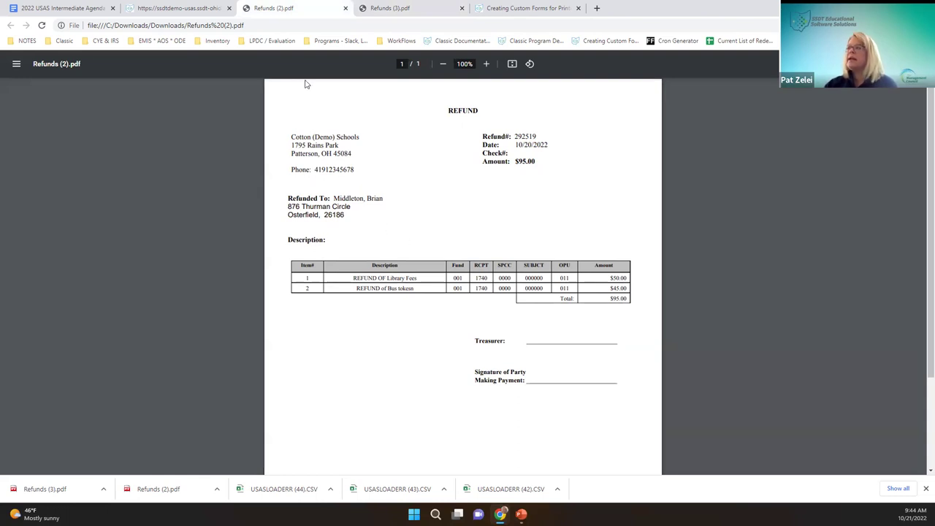
click(391, 10)
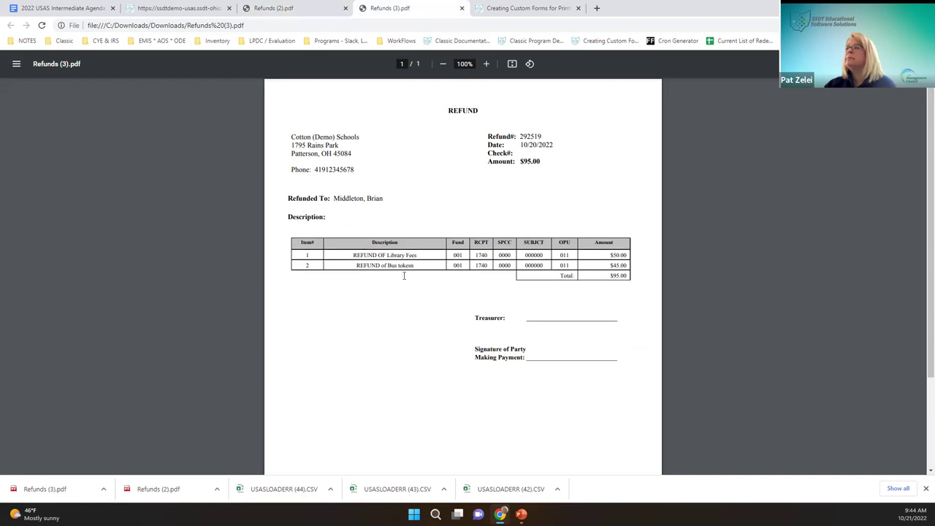
click(346, 10)
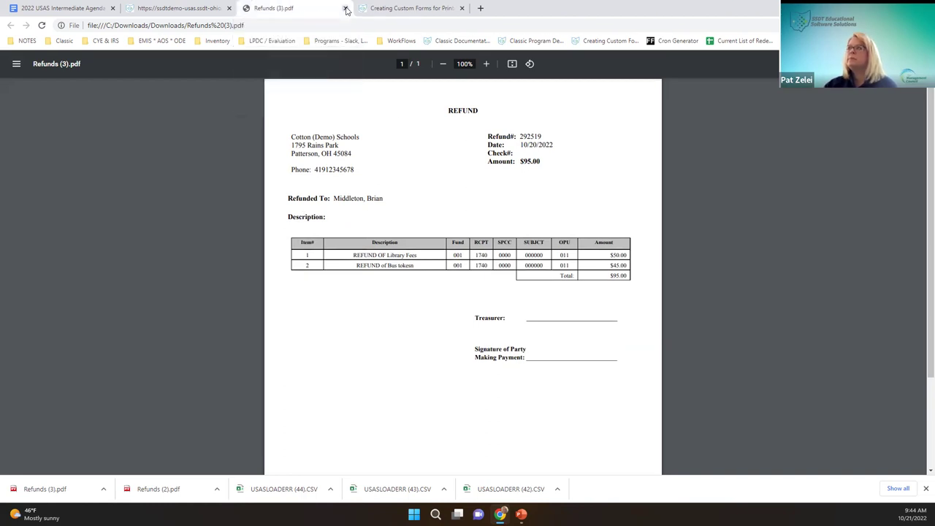
- Close the Refunds (3).pdf tab and return to the USAS Refunds list
click(346, 9)
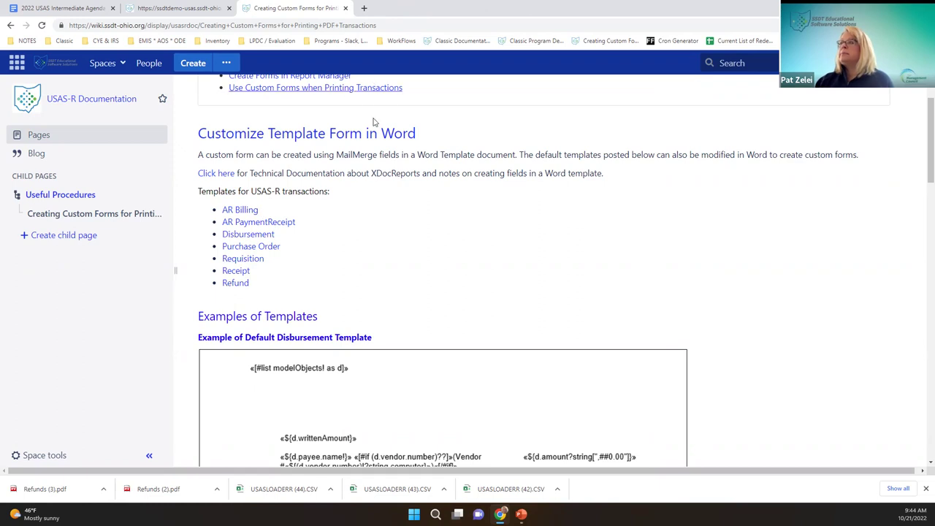
click(149, 7)
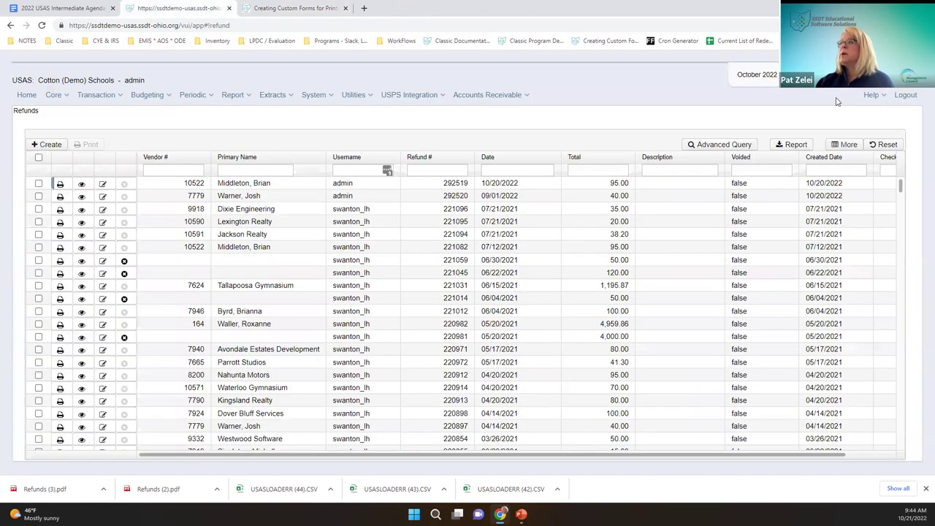
- Go to Accounts Receivable > Billing and select the Counselor Contractors billing
click(495, 94)
click(488, 126)
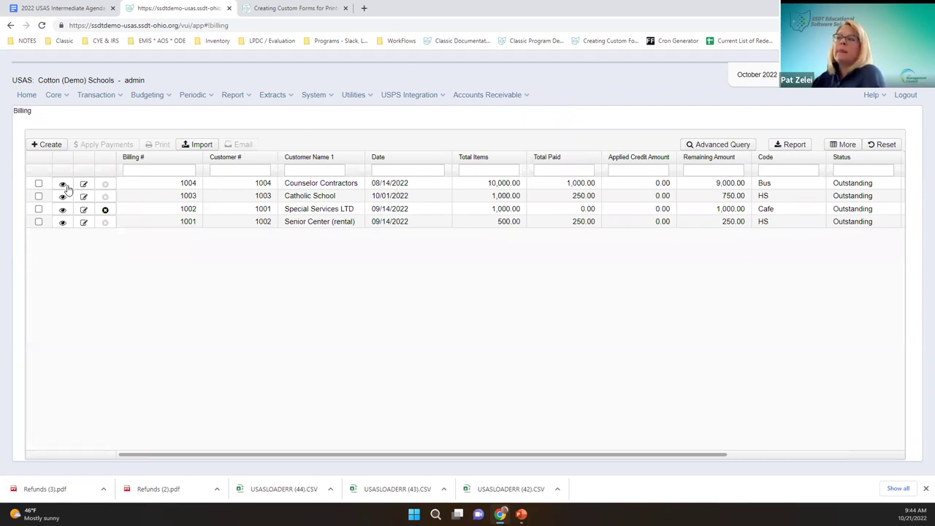
click(38, 184)
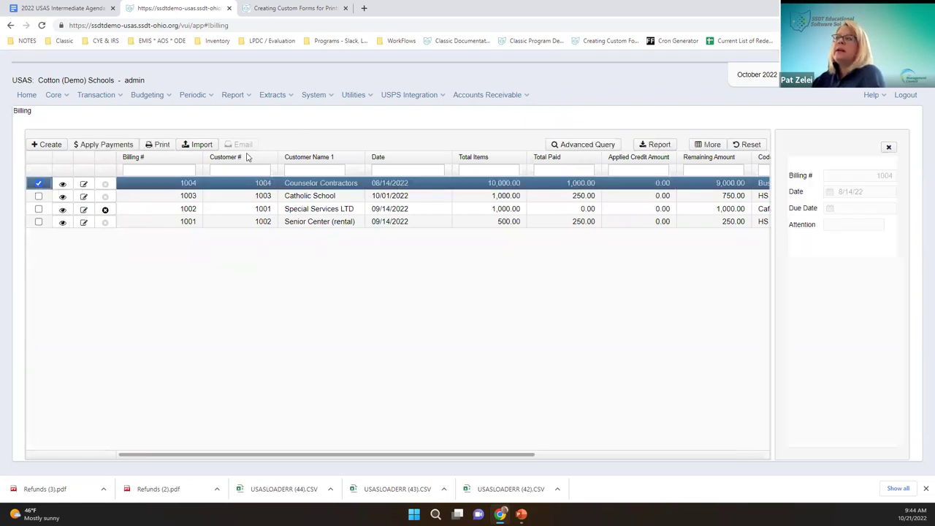
- Print it as PDF on the Default billing form, view Billing (38).pdf, then close it
click(162, 145)
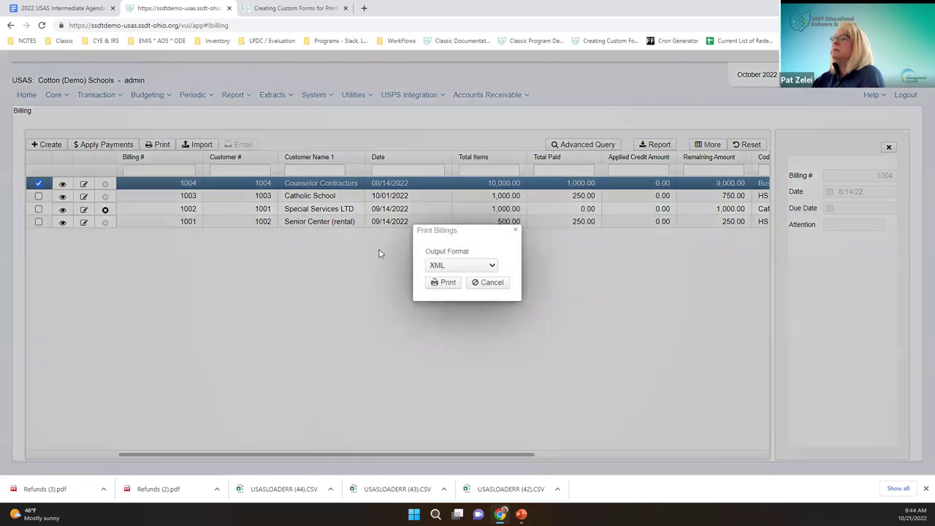
click(453, 267)
click(458, 287)
click(458, 294)
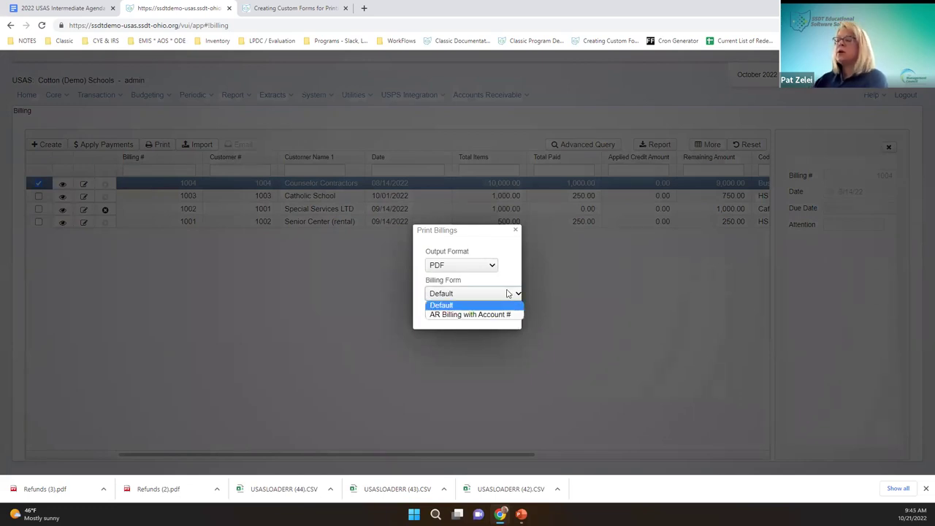
click(467, 305)
click(448, 313)
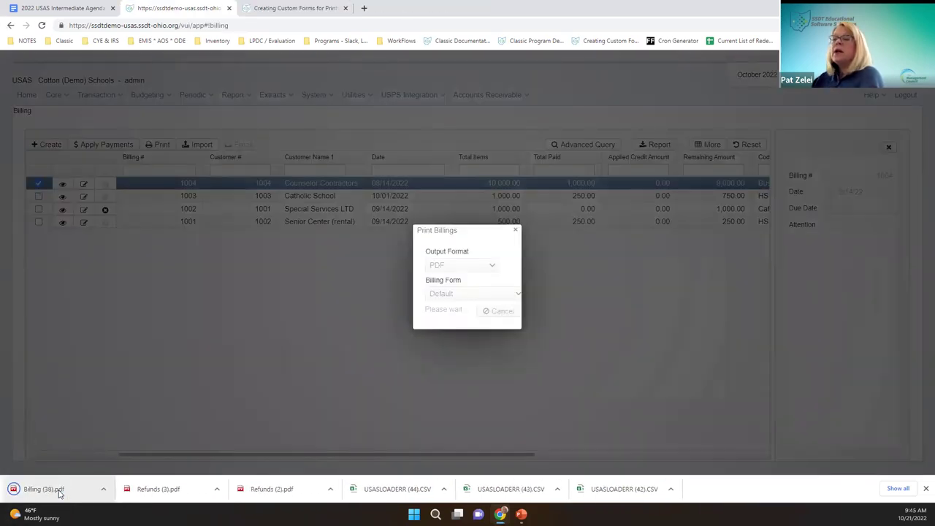
click(60, 493)
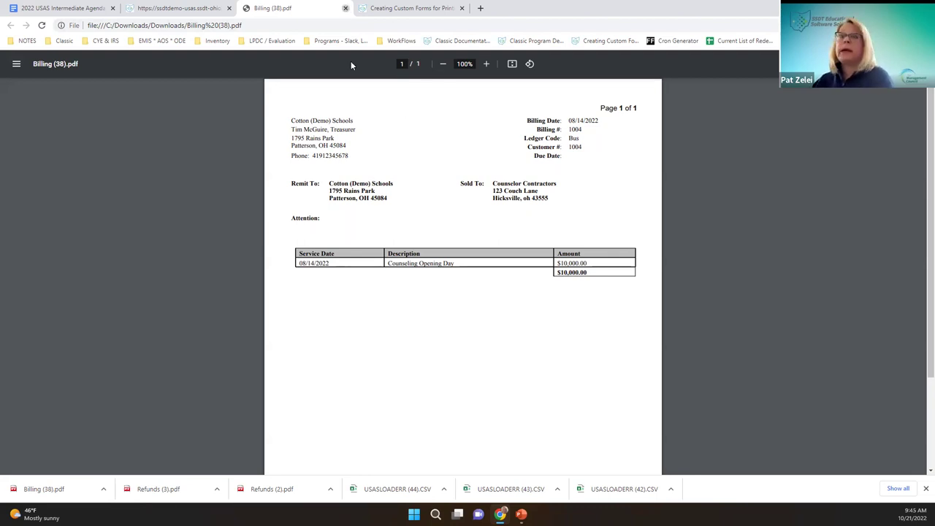
key(ctrl+w)
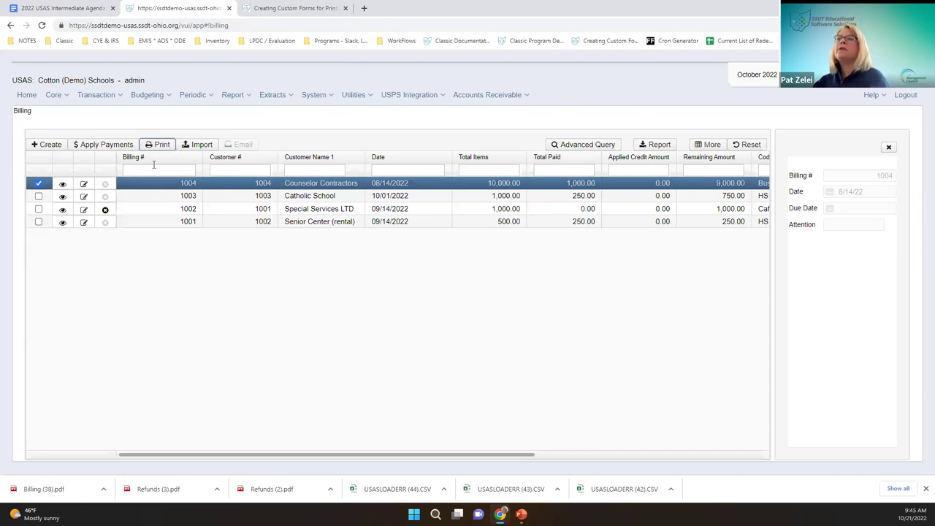
- Reprint the billing as PDF with the 'AR Billing with Account #' form, review Billing (39).pdf, and close it
click(157, 145)
click(451, 267)
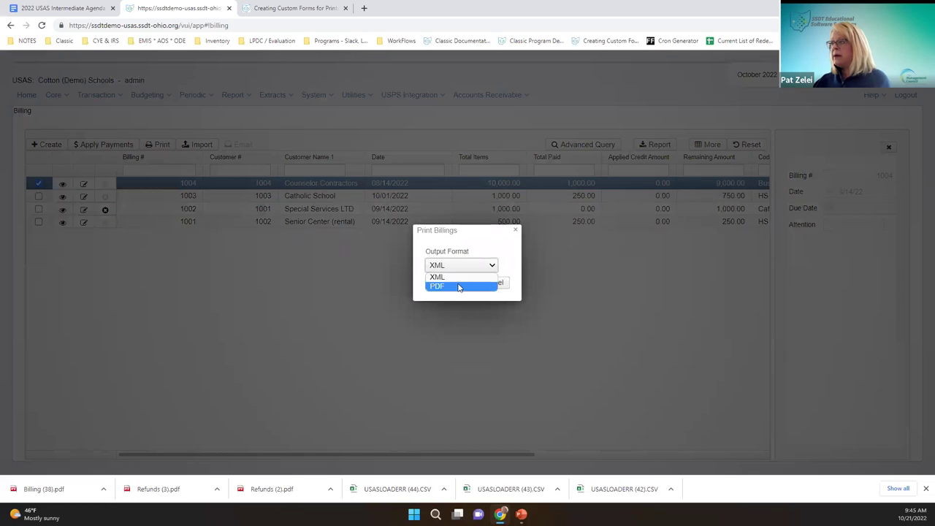
click(459, 287)
click(461, 294)
click(461, 314)
click(447, 313)
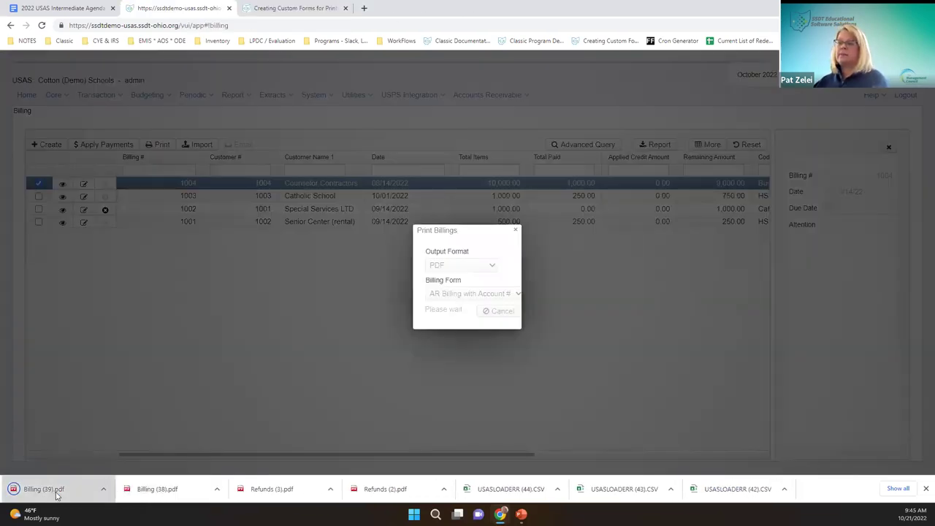
click(44, 489)
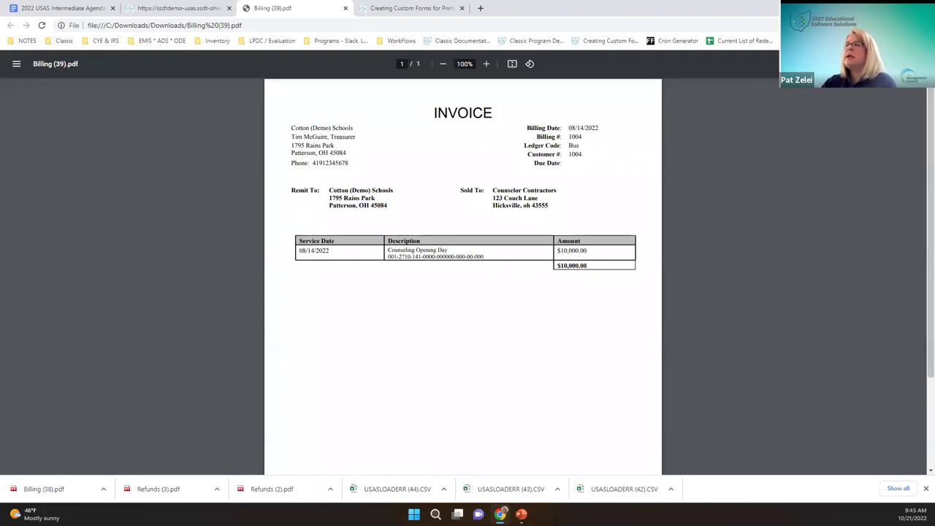
click(345, 8)
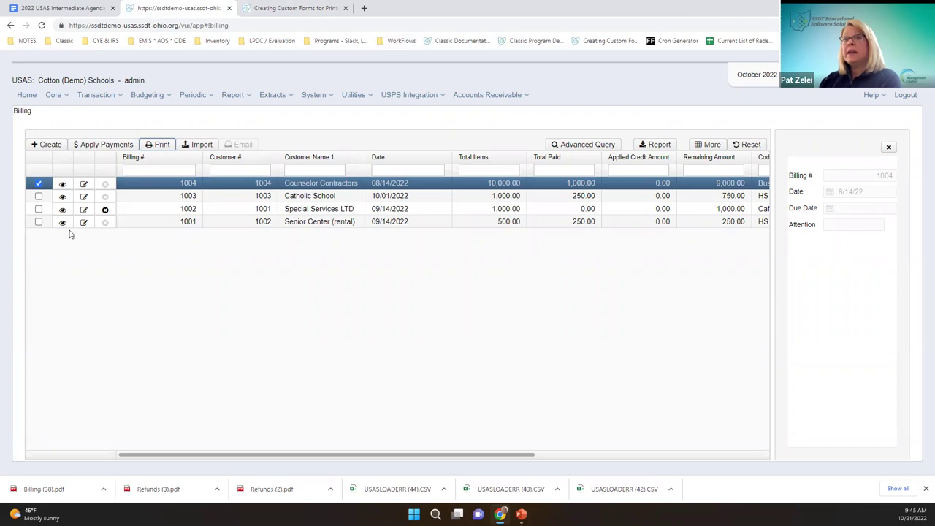
- Advance the PowerPoint deck to slide 30 'Activity Ledger Query', then return to Chrome
click(521, 514)
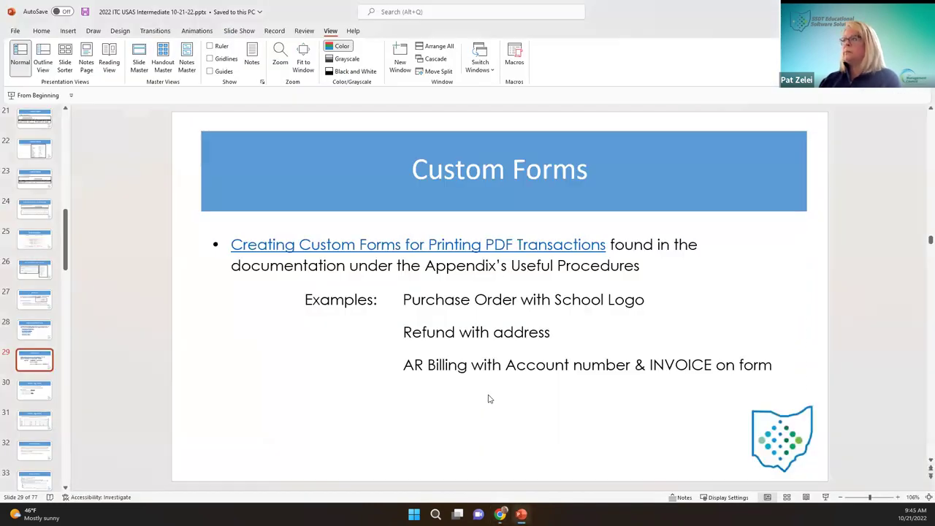
scroll(489, 399, down, 1)
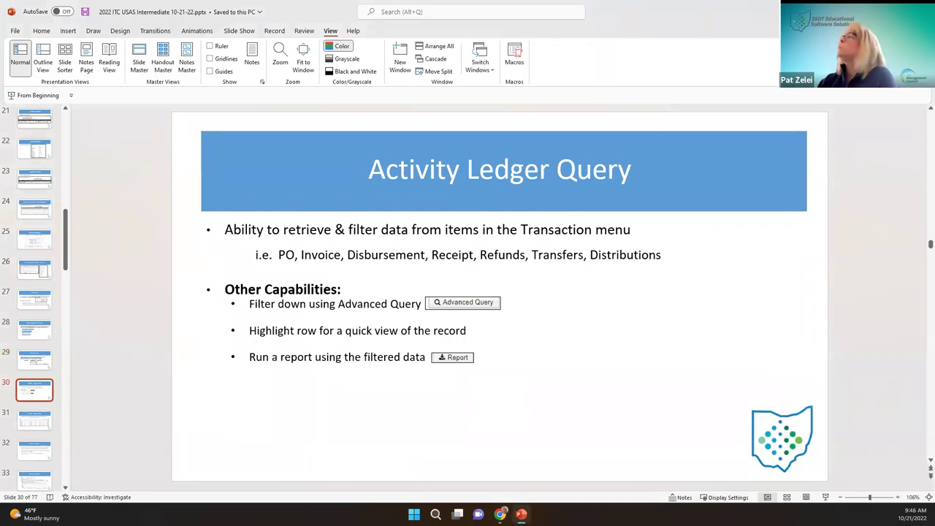
key(alt+Tab)
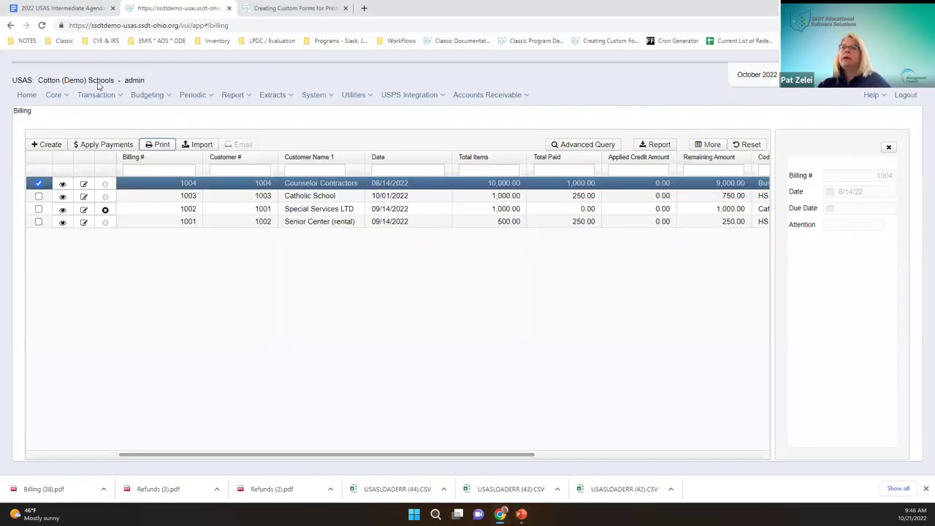
- Choose Transaction > Activity Ledger Query to open the ledger listing
click(96, 95)
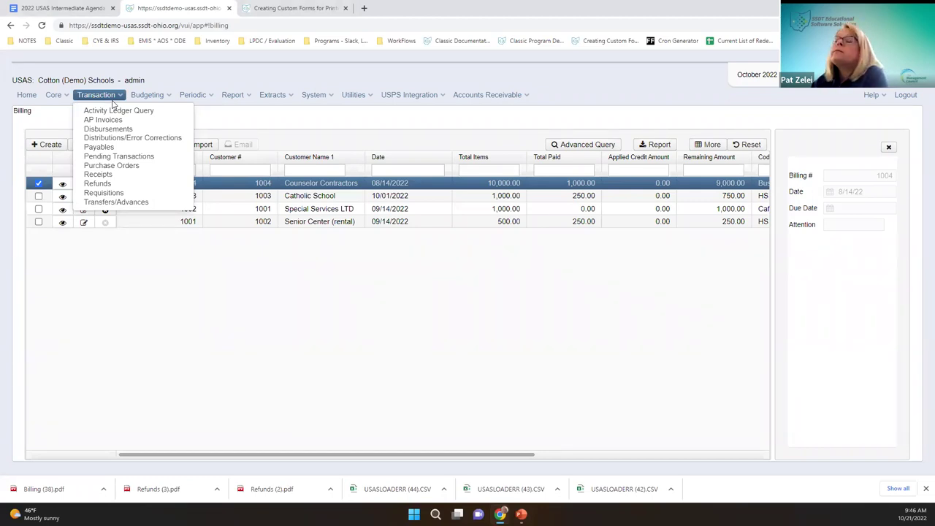
click(129, 115)
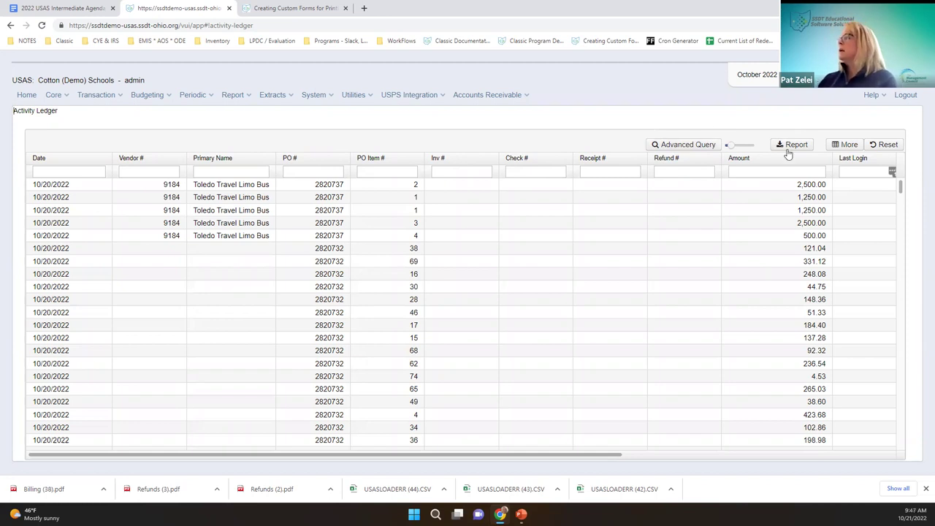
- Hide the Last Login, Account Expiration, Account Expired, Enabled and External Authentication columns
click(844, 145)
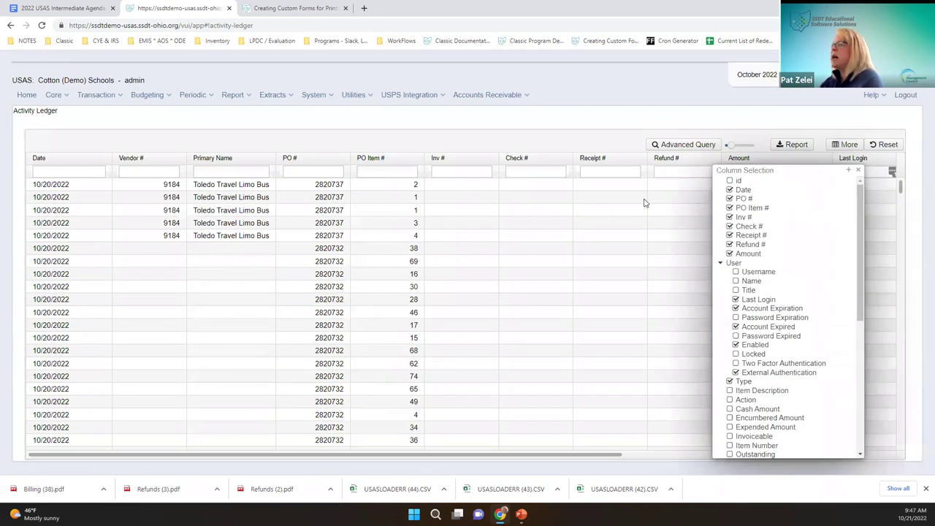
click(764, 299)
click(767, 310)
click(770, 328)
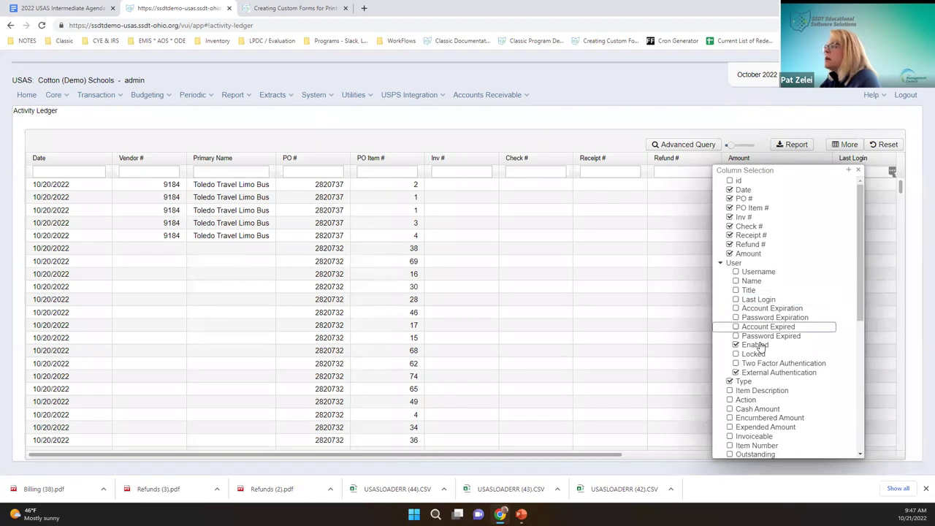
click(760, 345)
click(797, 371)
scroll(799, 370, down, 2)
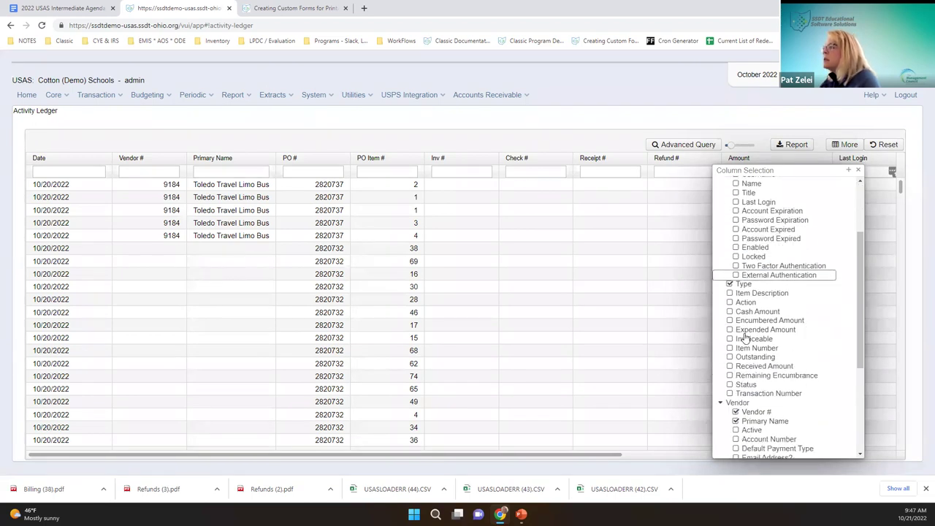
- Show Status and Encumbered Amount, hide Primary Name, and reload the ledger with F5
click(748, 386)
click(755, 423)
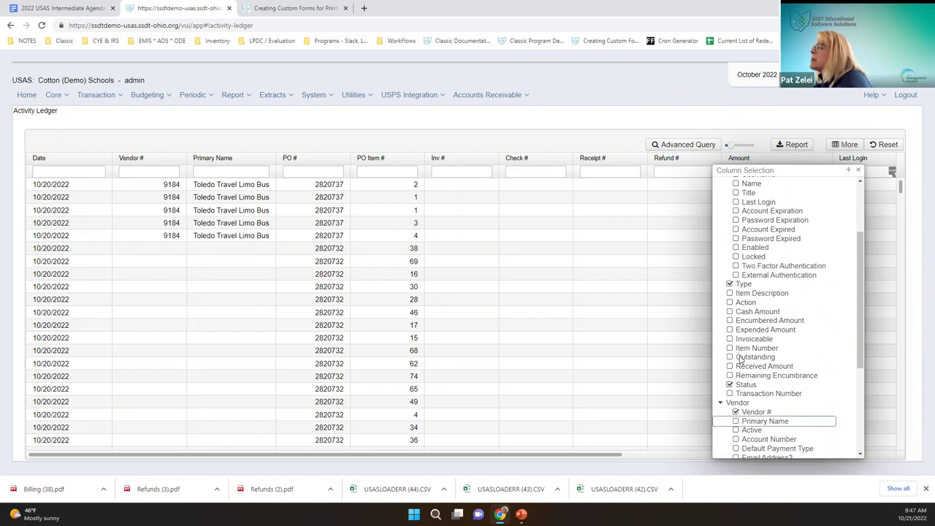
click(767, 326)
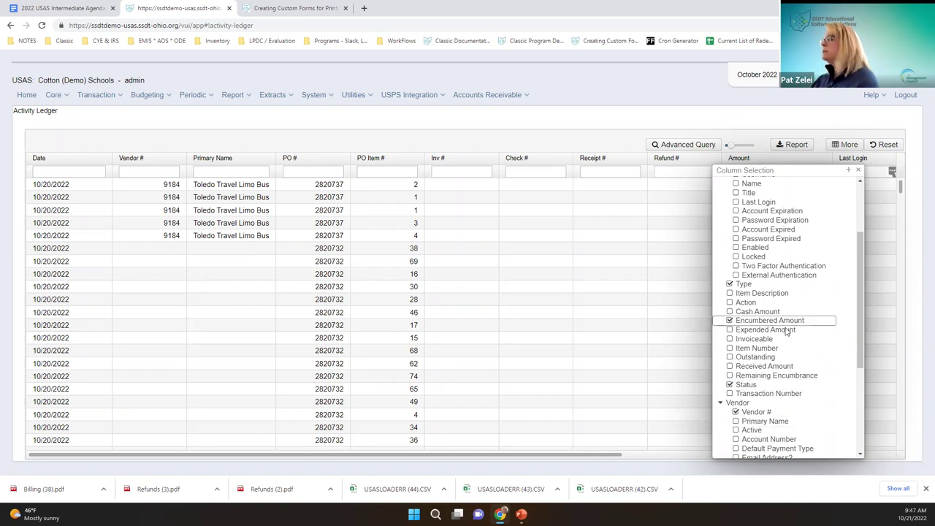
scroll(800, 343, down, 3)
scroll(809, 334, down, 1)
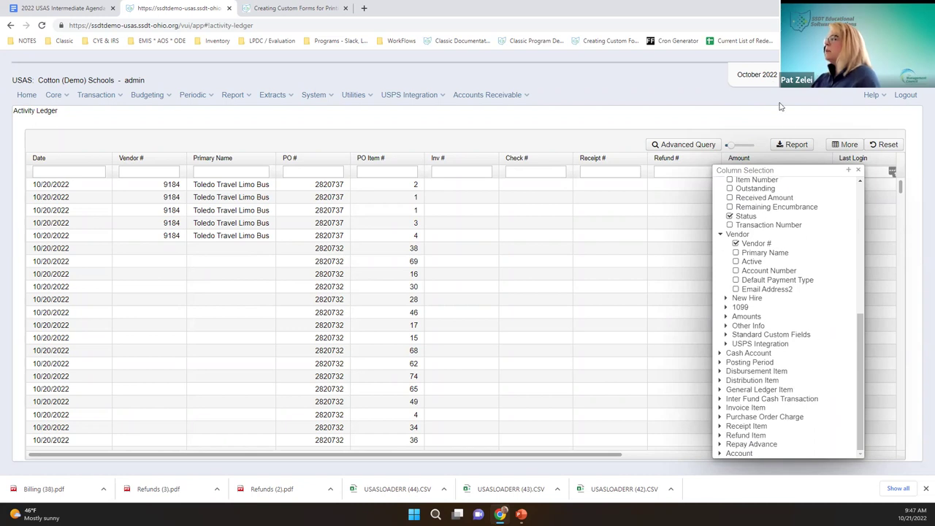
key(F5)
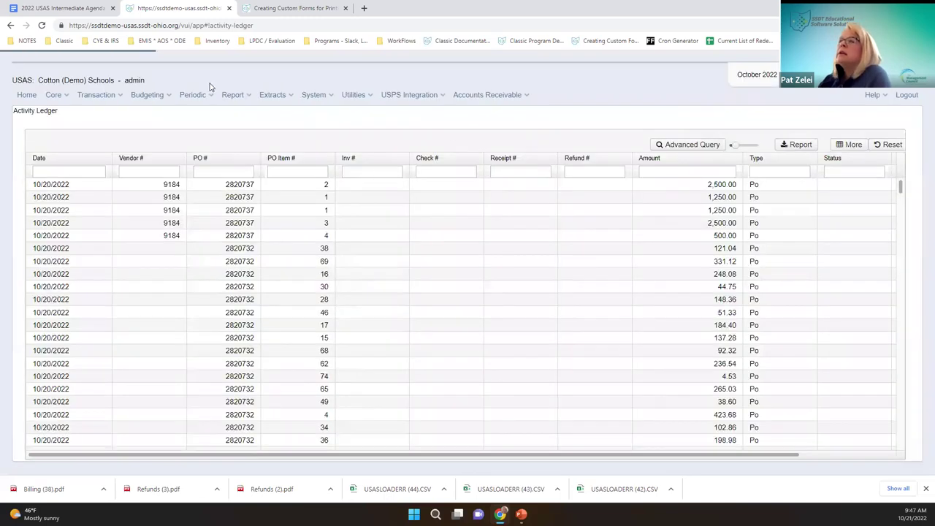
- Clear the PO # filter, then filter Vendor # to =79 and Type to 'po'
click(223, 172)
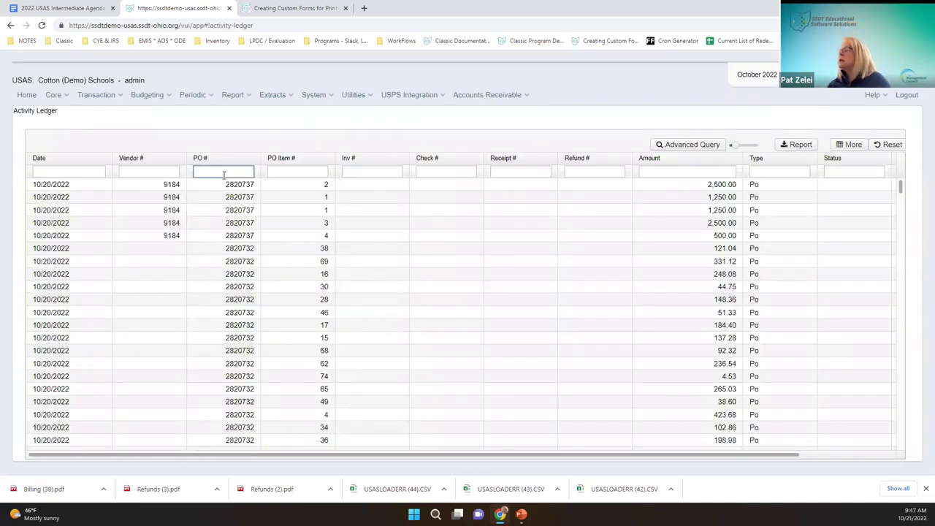
text(22820732)
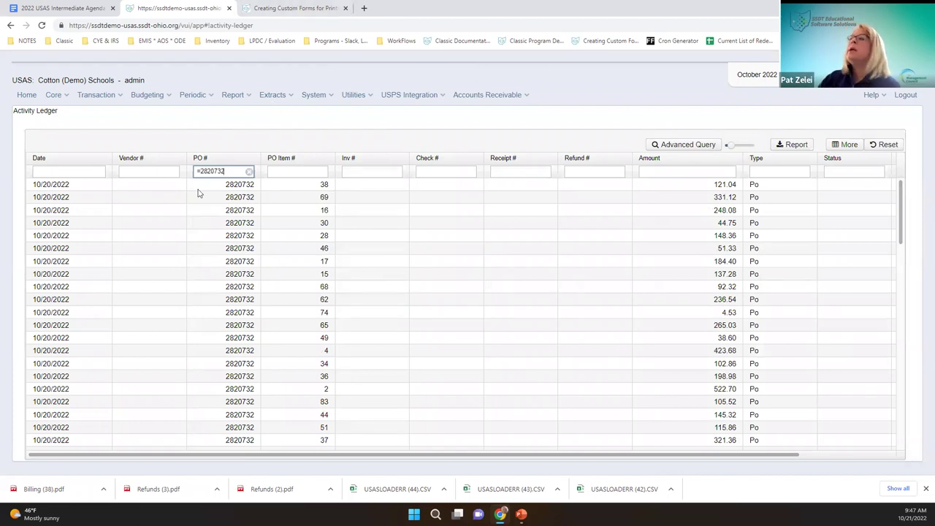
click(249, 171)
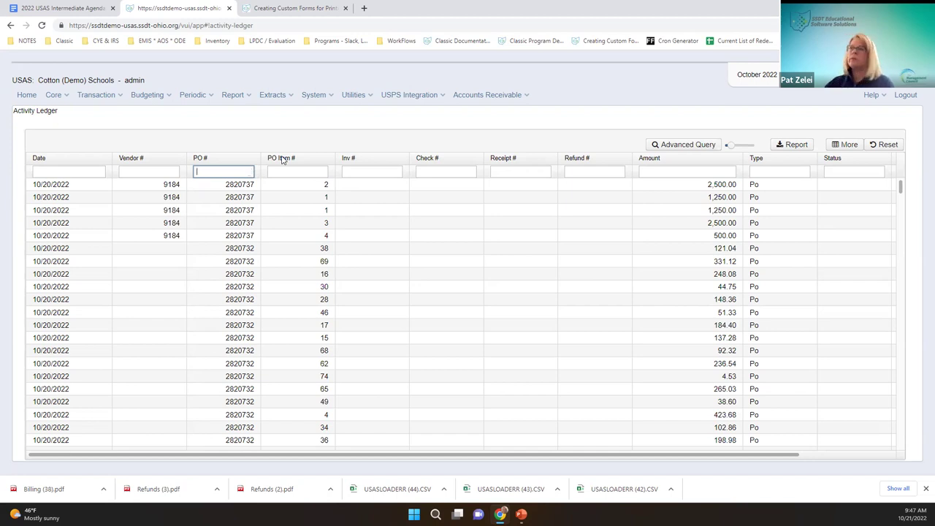
click(137, 170)
text(=79)
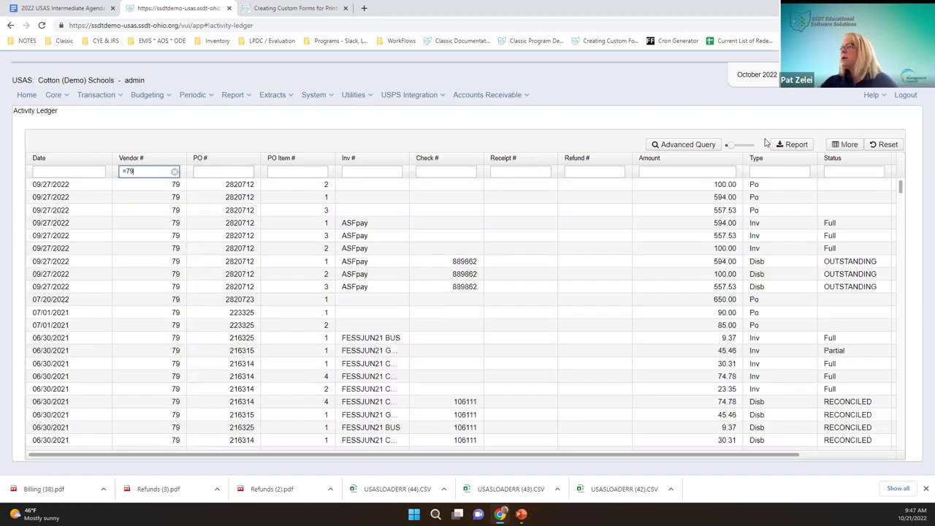
click(787, 171)
text(po)
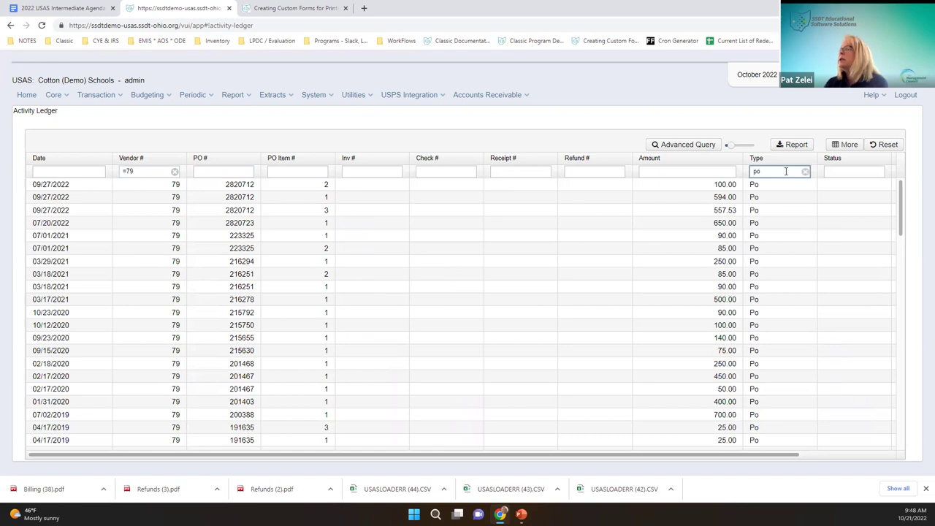
- Filter PO # to =191635, clear the Type filter, sort by Type, and select the first CANCEL entry
click(214, 172)
text(=191635)
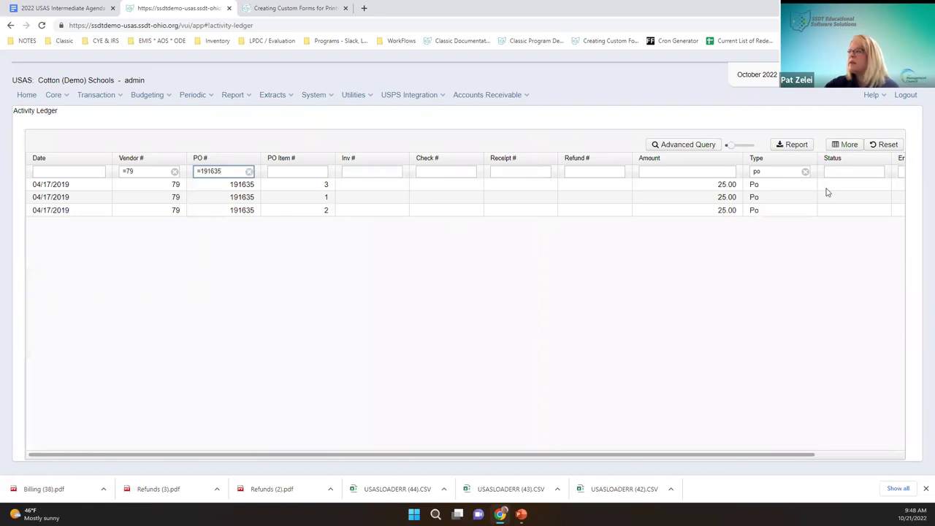
click(805, 172)
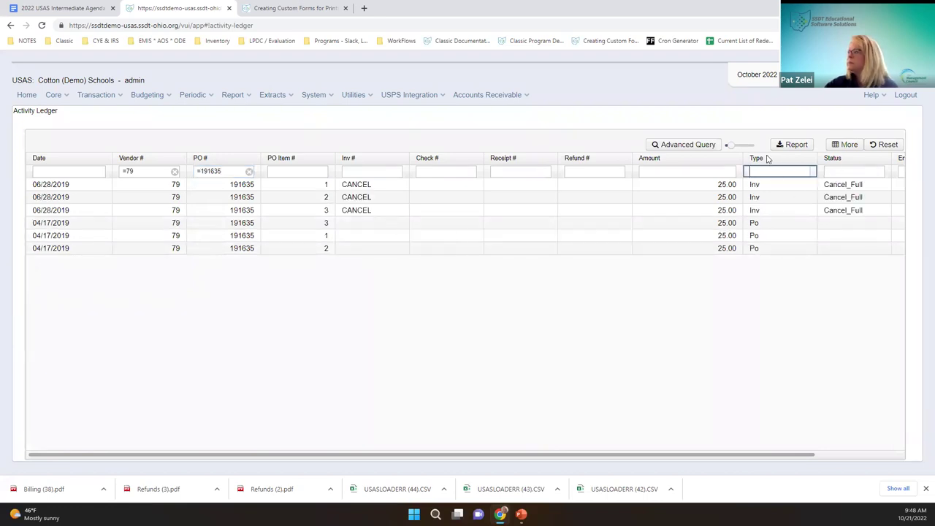
click(769, 160)
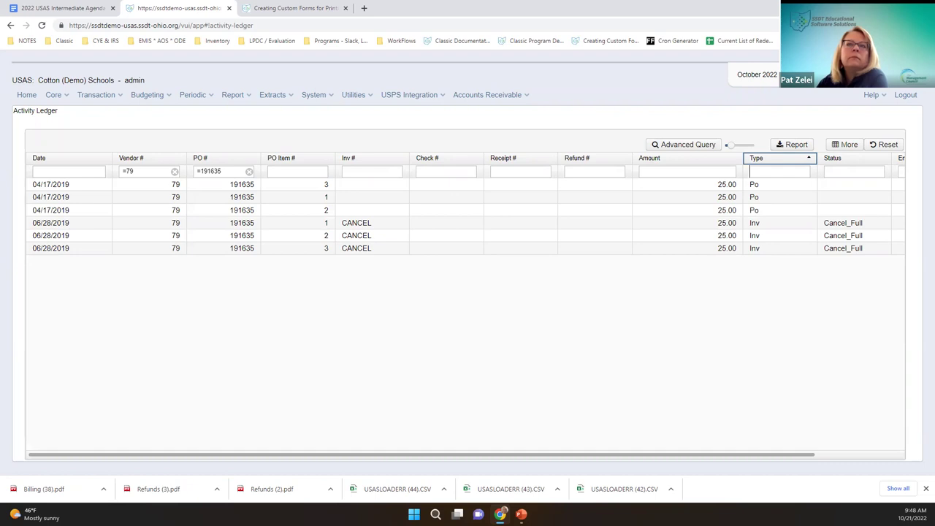
click(687, 226)
- Open the 06/28/2019 CANCEL entry's details, then show the 04/17/2019 PO 191635 item 1 entry
double_click(687, 226)
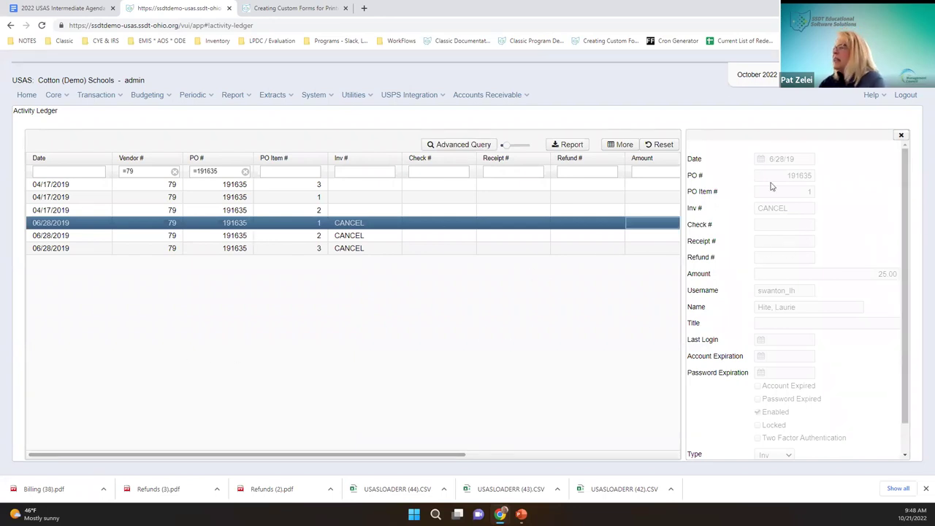
scroll(851, 395, down, 1)
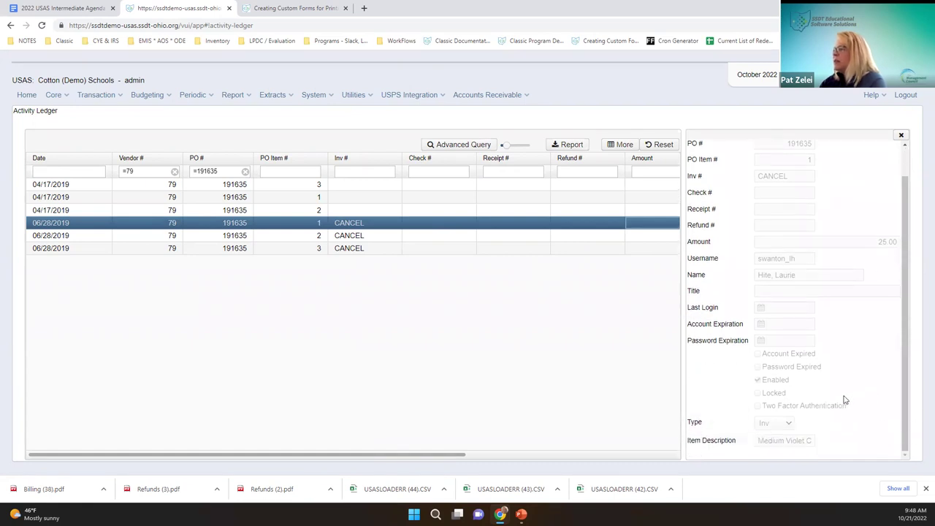
scroll(864, 300, up, 1)
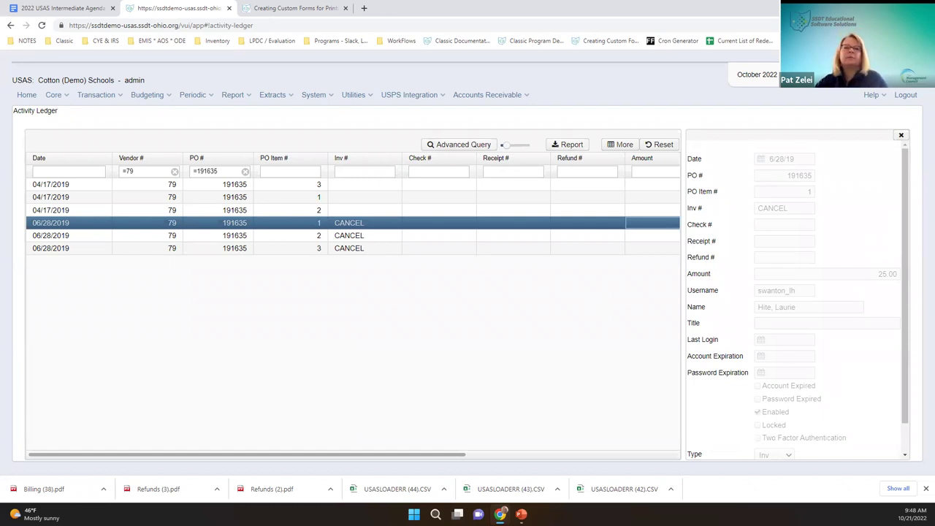
click(178, 197)
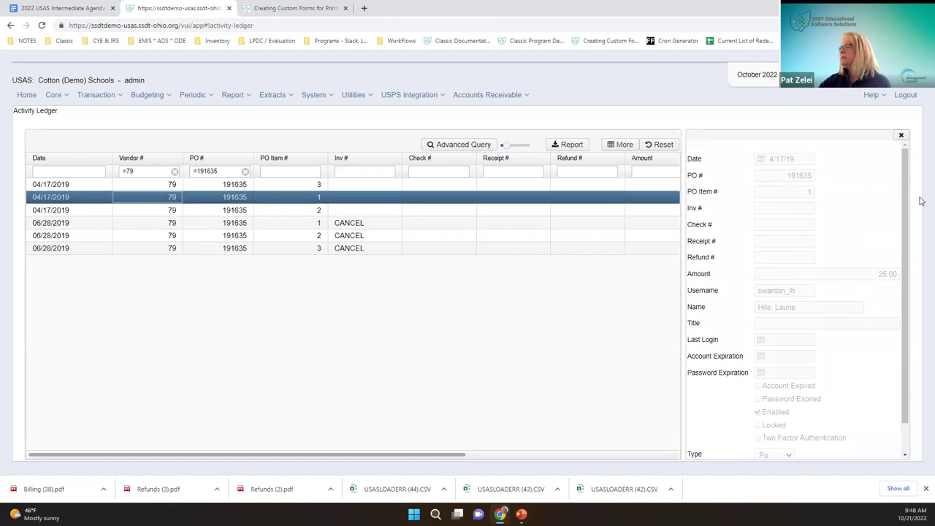
- Close the details, remove the vendor 79 and PO 191635 filters, and filter Amount to <0
click(901, 136)
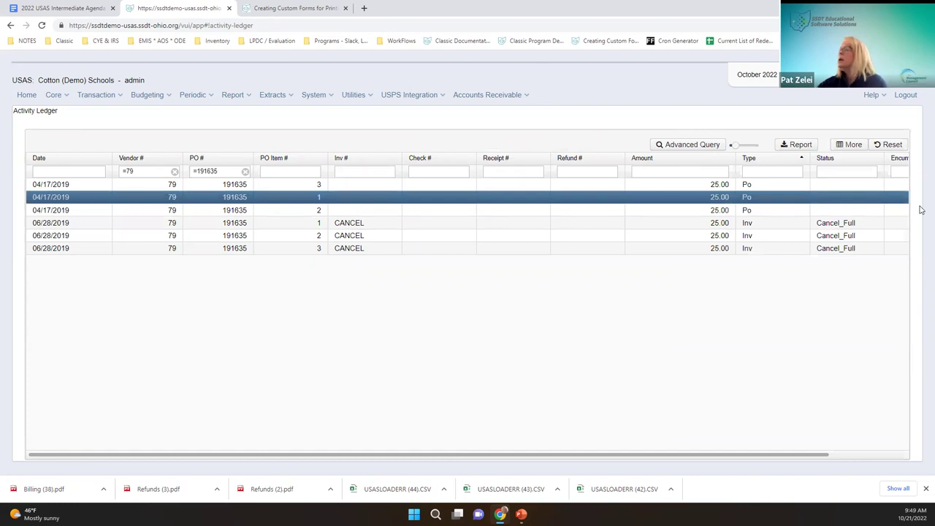
click(175, 171)
click(246, 171)
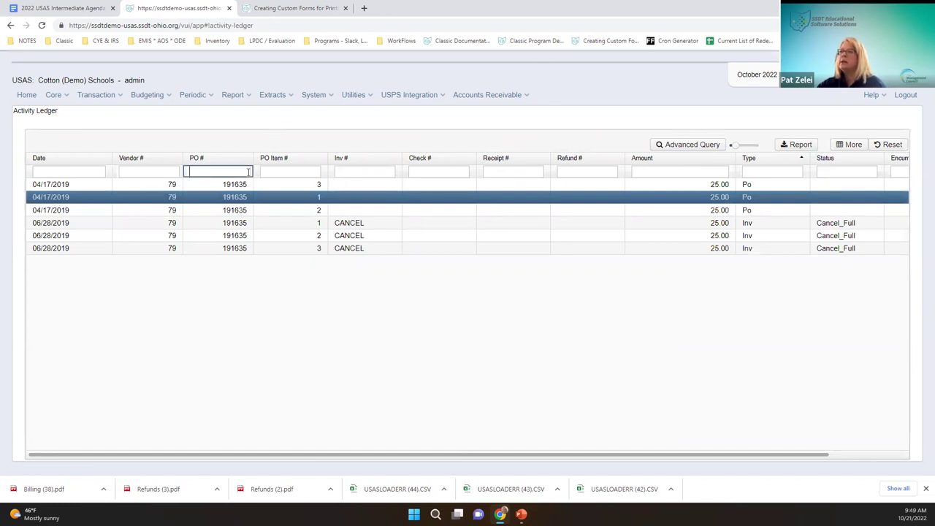
click(698, 171)
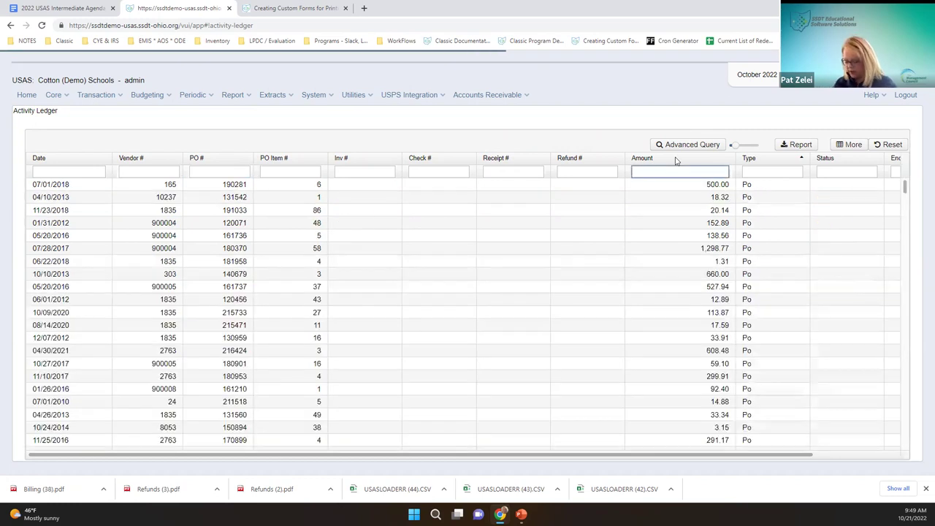
text(<0)
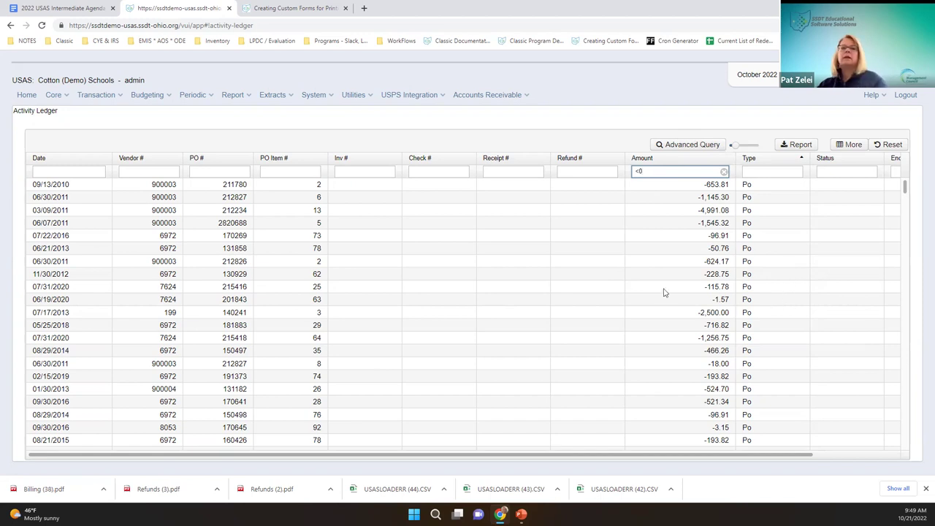
- Add the Receipt Item Description and Receipt Description columns to the ledger grid
click(857, 146)
scroll(764, 344, down, 5)
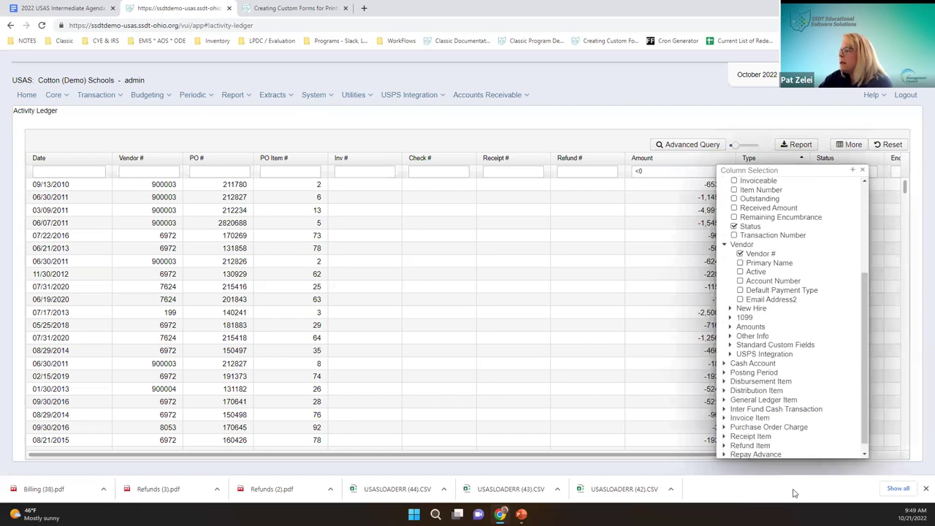
click(725, 437)
scroll(727, 439, down, 1)
click(765, 418)
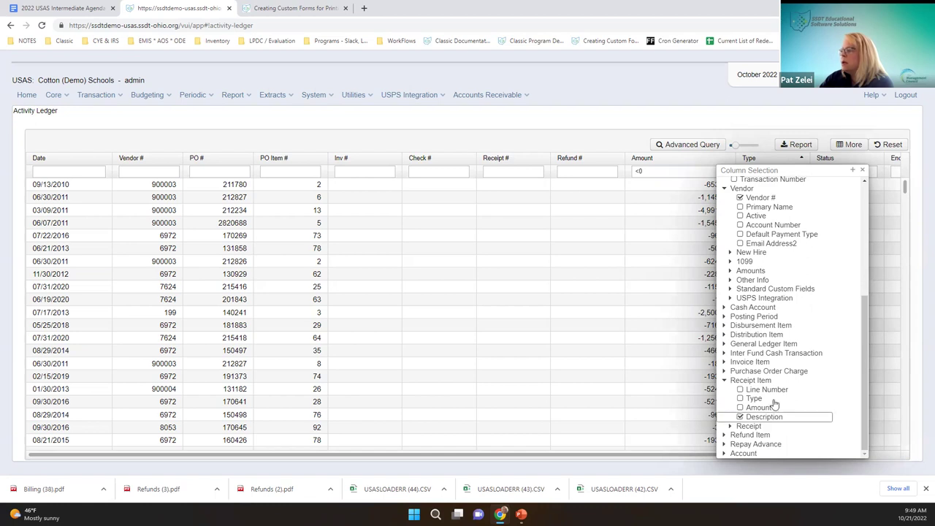
click(730, 427)
scroll(772, 323, down, 1)
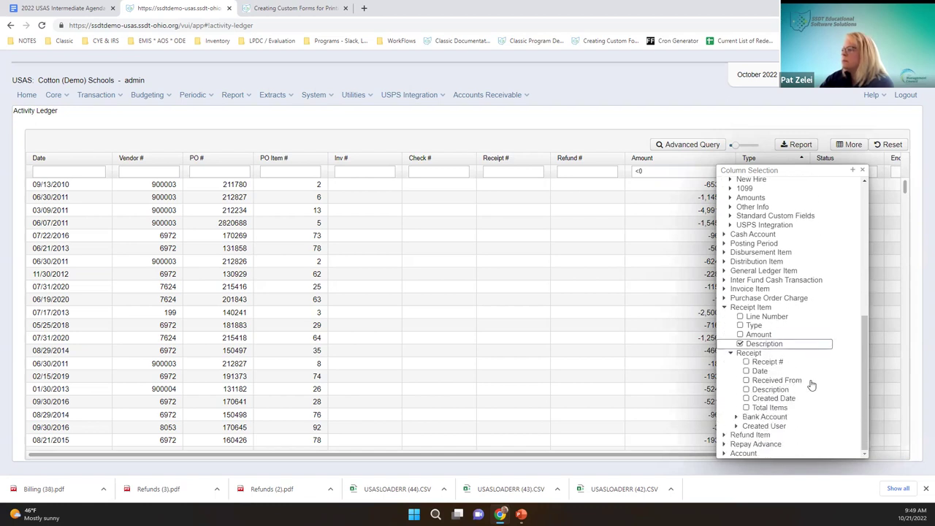
click(769, 391)
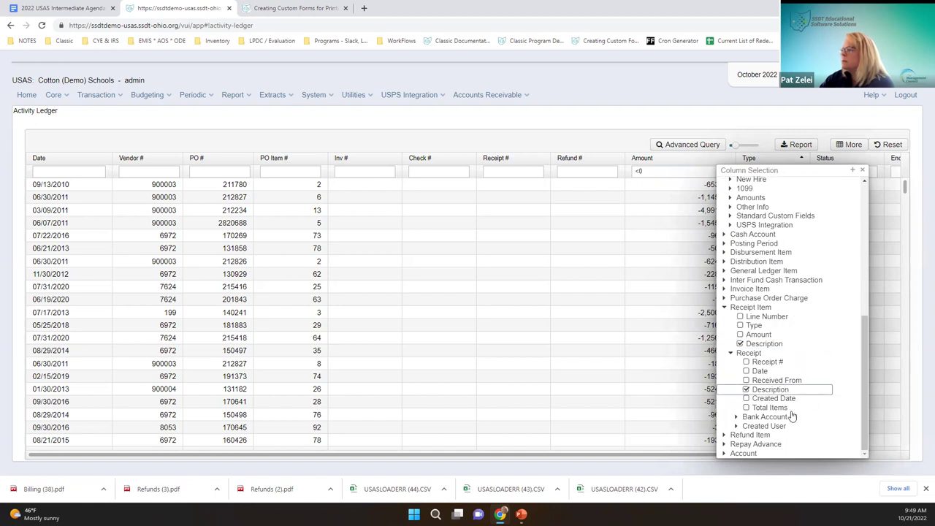
click(862, 171)
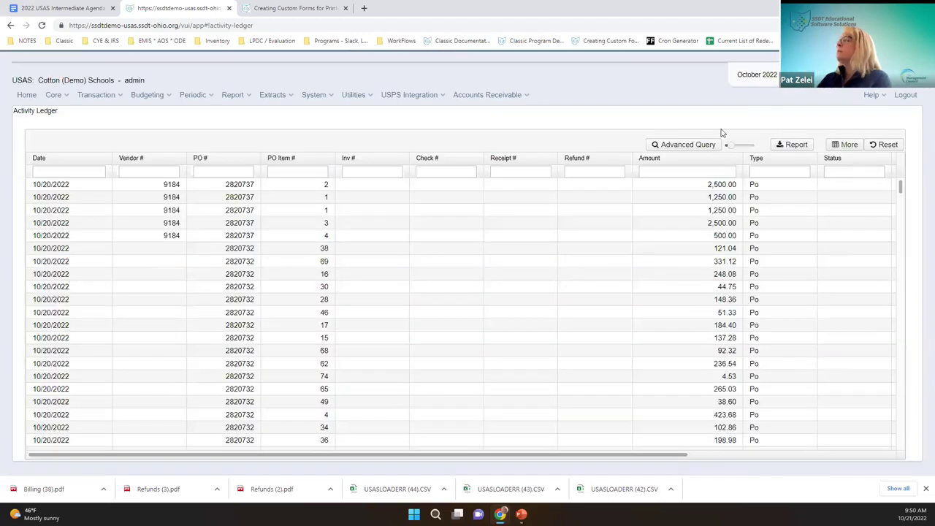
- In the Advanced Query builder, add a Type condition set to Equals 'rec'
click(704, 145)
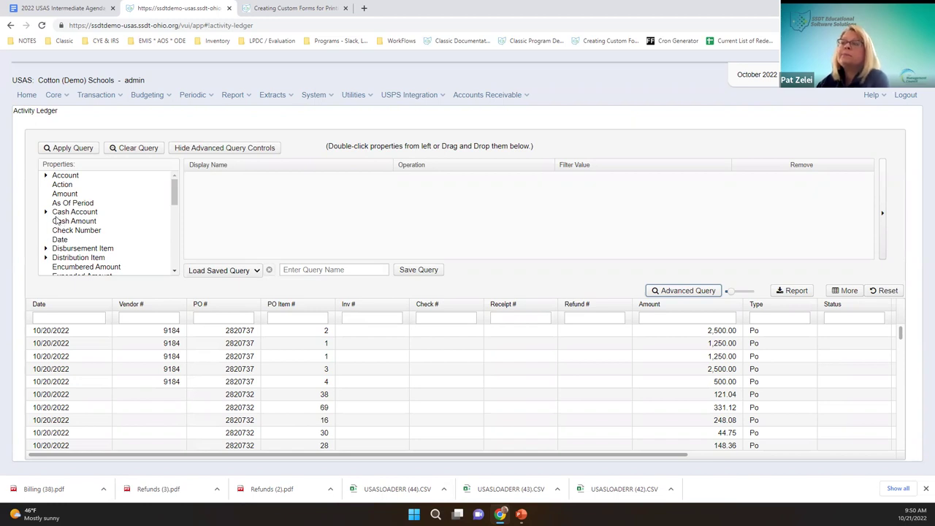
scroll(77, 233, down, 5)
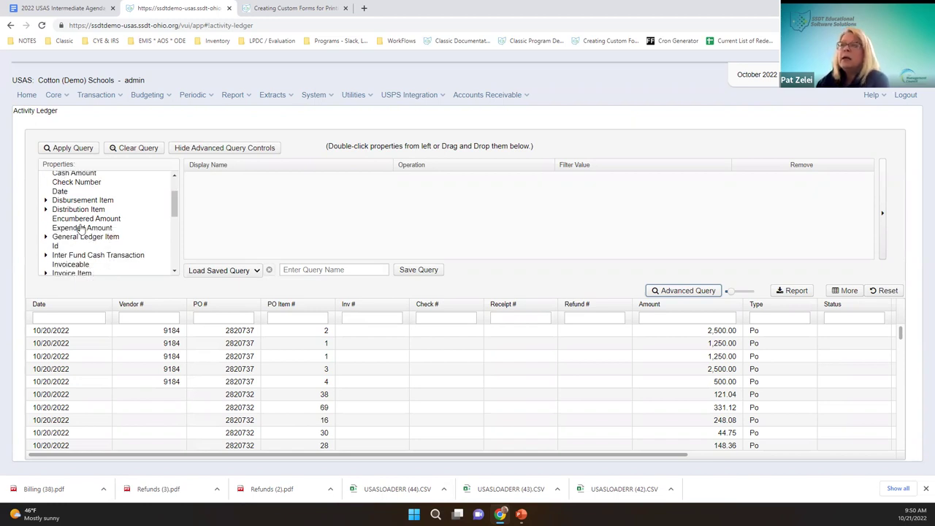
scroll(79, 229, down, 3)
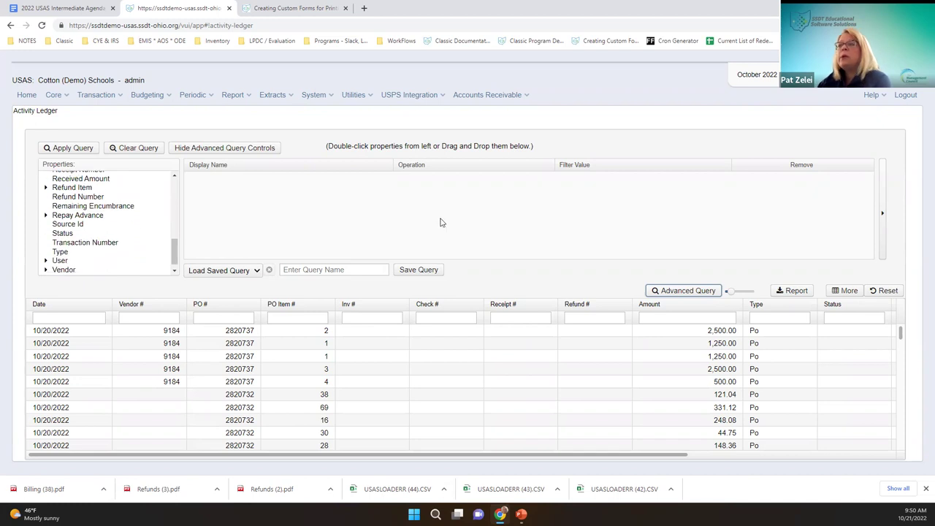
double_click(61, 253)
click(477, 181)
click(475, 199)
click(612, 179)
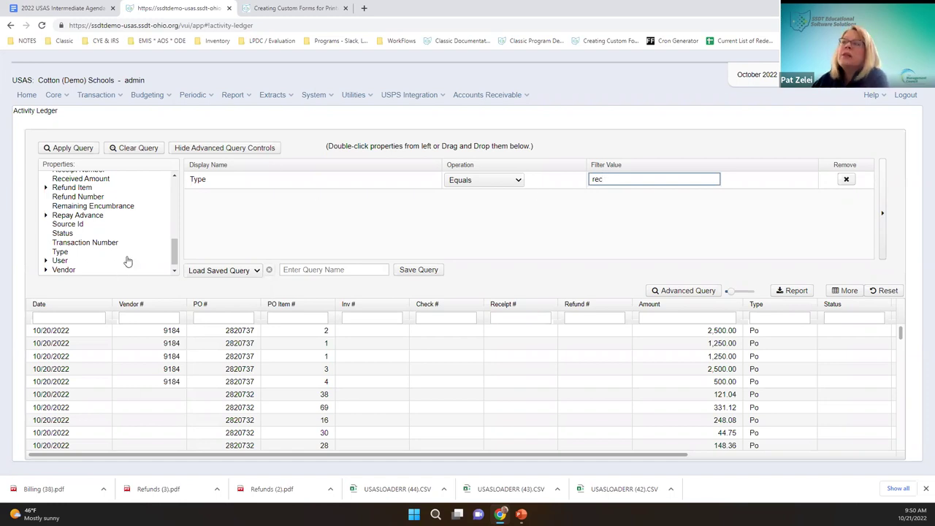
scroll(109, 240, up, 5)
- Add a Date condition: Greater than 07/01/21
click(70, 190)
drag(119, 205, 447, 224)
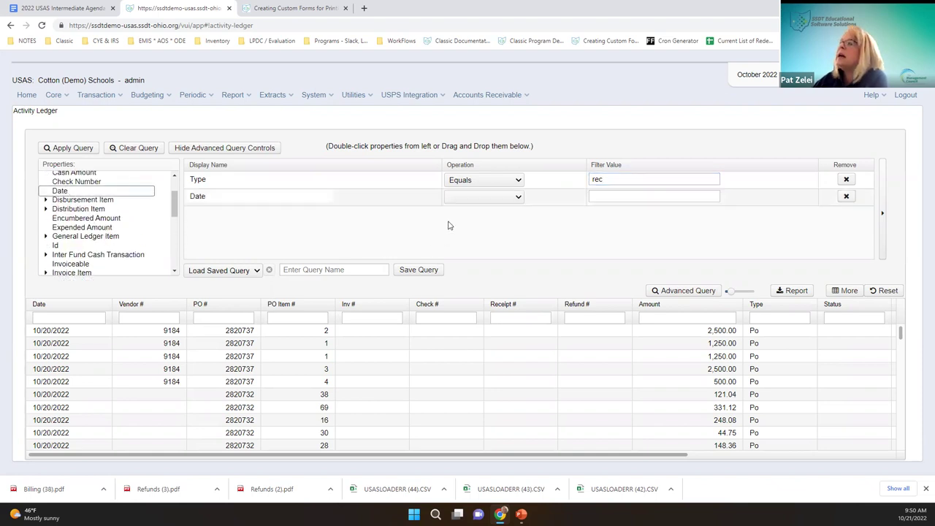
click(465, 197)
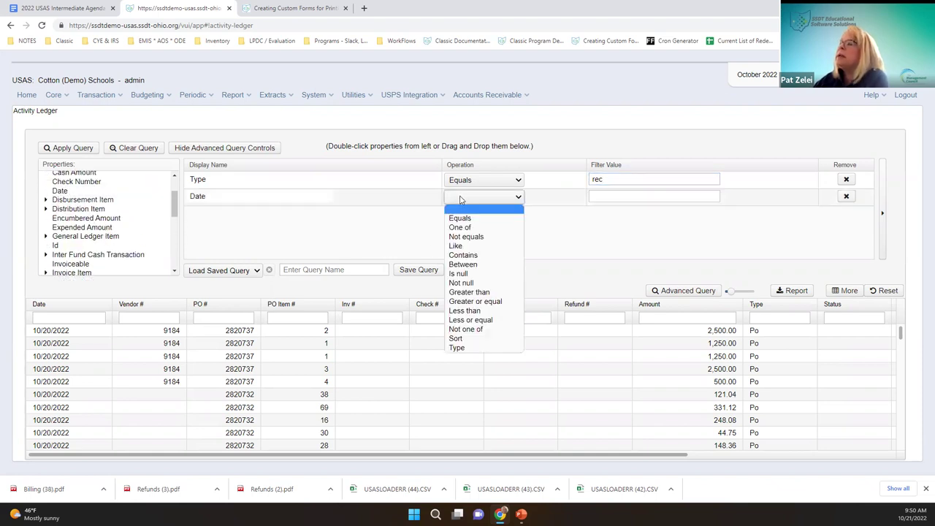
click(470, 291)
click(634, 195)
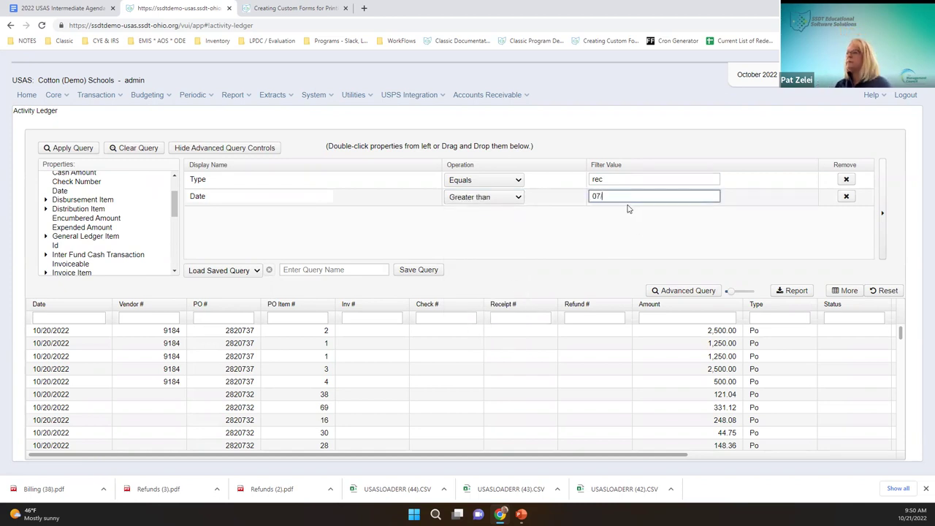
text(07/01/21)
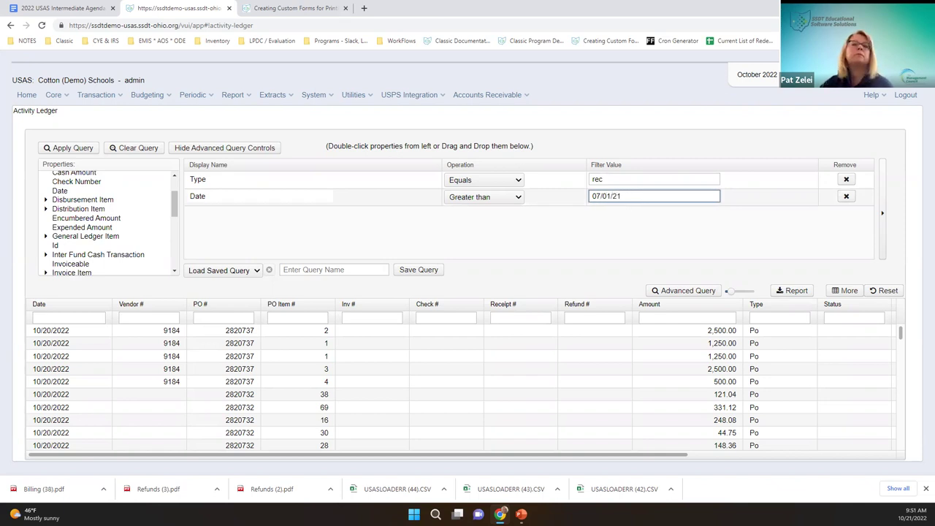
scroll(92, 253, down, 3)
scroll(92, 249, up, 5)
scroll(89, 242, down, 6)
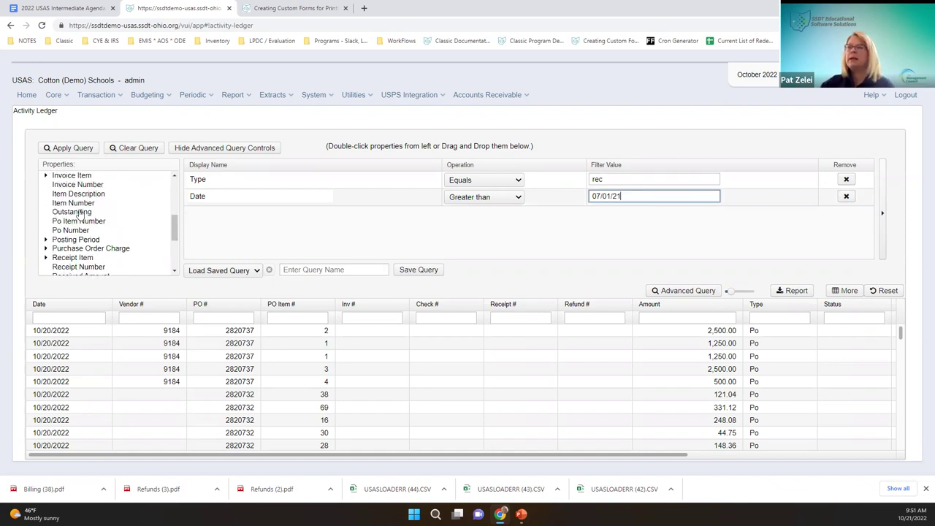
scroll(83, 231, up, 6)
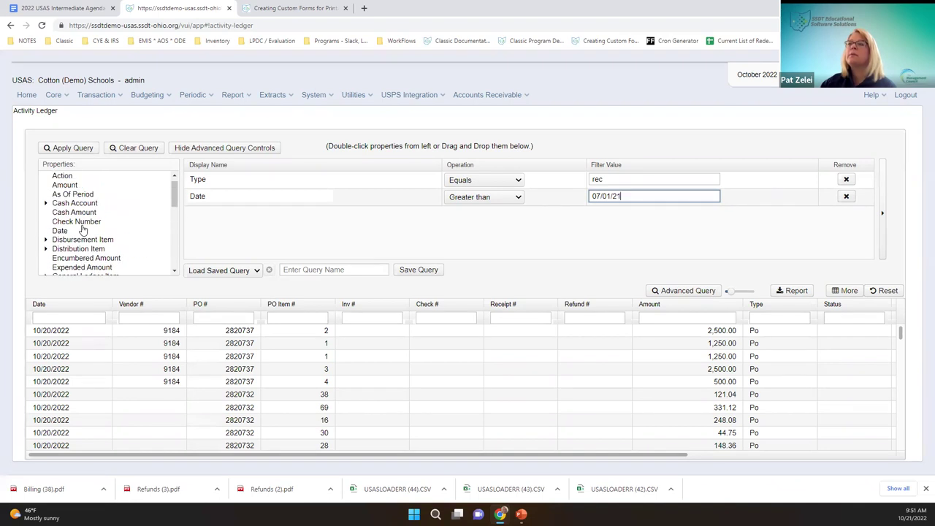
scroll(62, 244, down, 2)
scroll(86, 199, up, 3)
- Add a Fund condition from Account > Code set to Equals 001
click(46, 177)
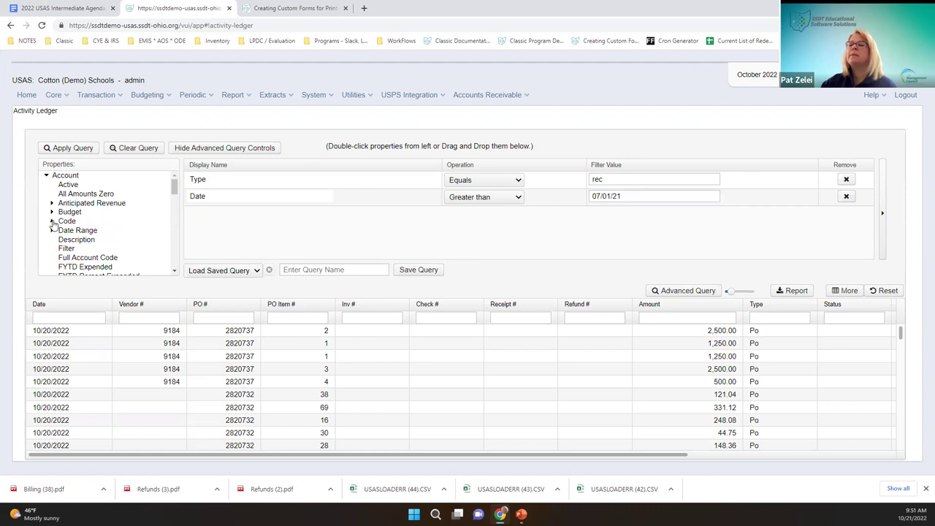
click(52, 221)
double_click(73, 249)
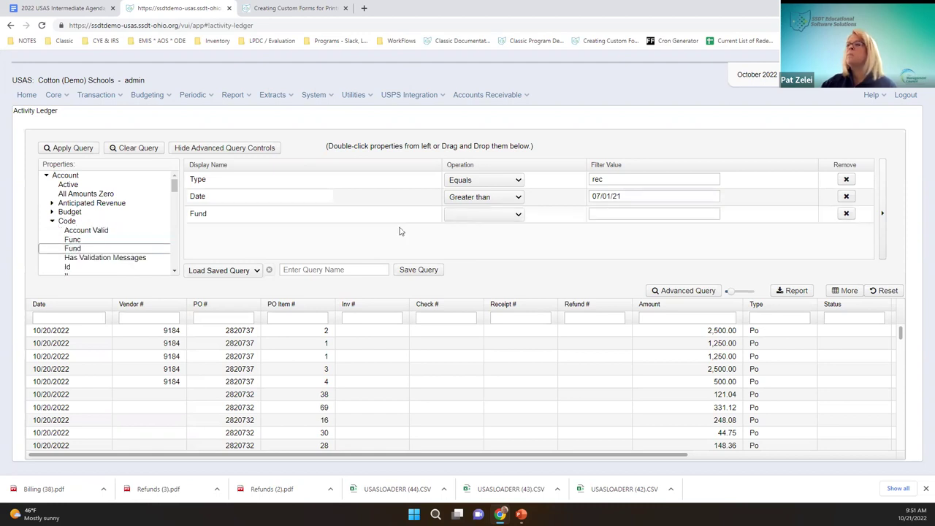
click(479, 215)
click(476, 239)
click(689, 217)
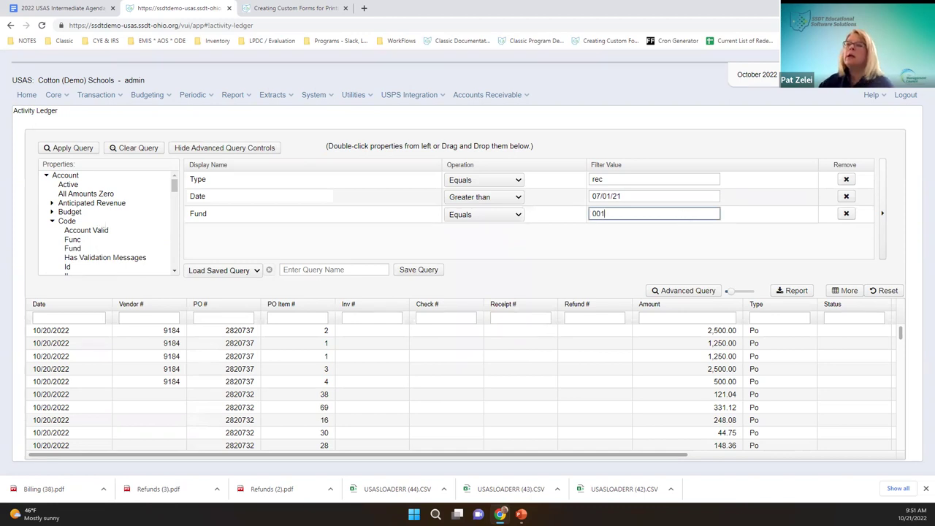
- Add a Description condition that Contains 'donaton'
scroll(78, 227, down, 1)
scroll(79, 226, down, 2)
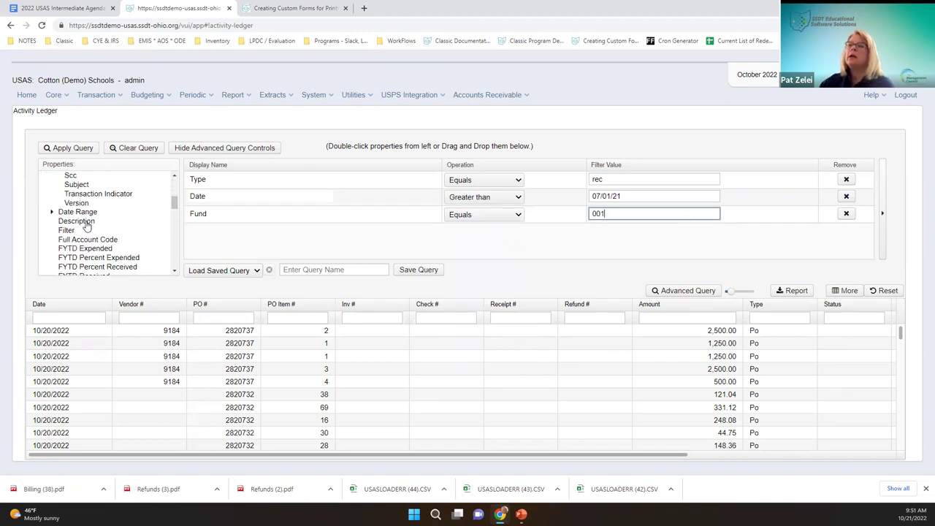
double_click(86, 225)
click(466, 235)
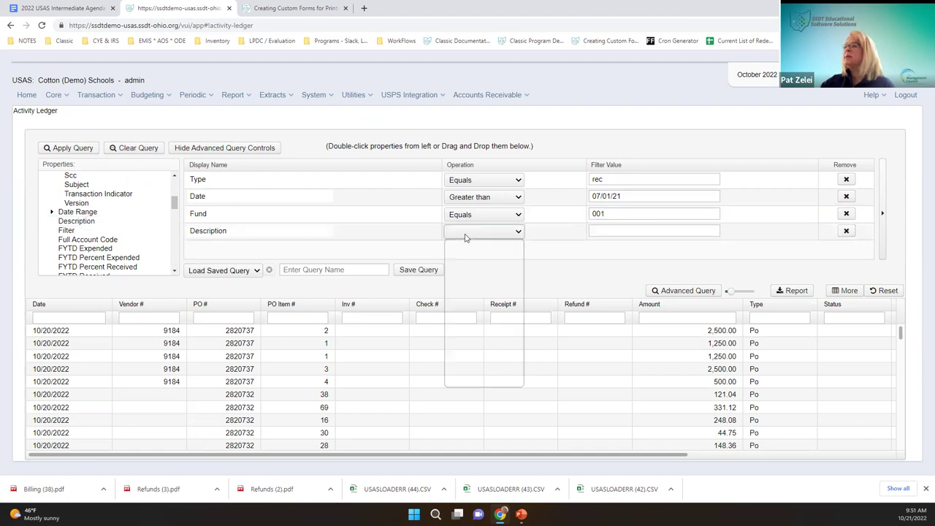
click(475, 291)
click(614, 229)
text(donaton)
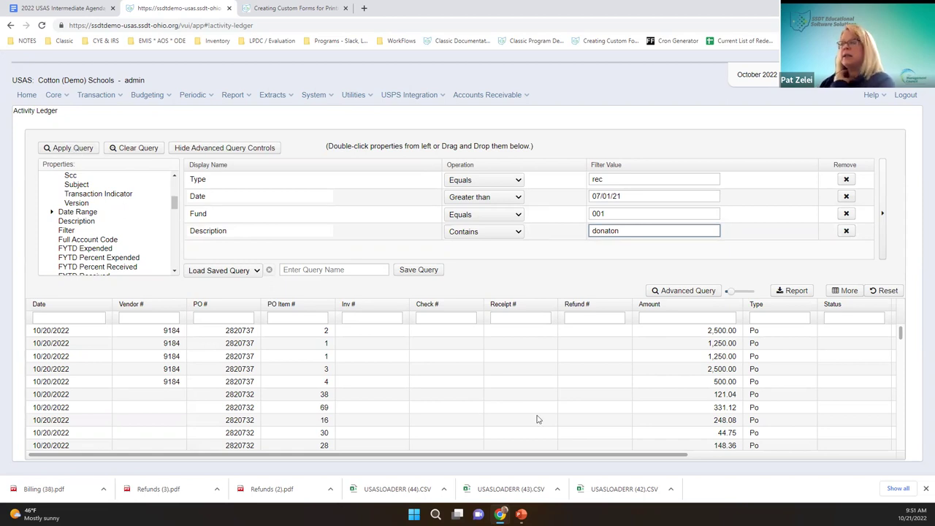
- Apply the four-condition ledger query, then switch to the Transaction > Receipts list
click(66, 149)
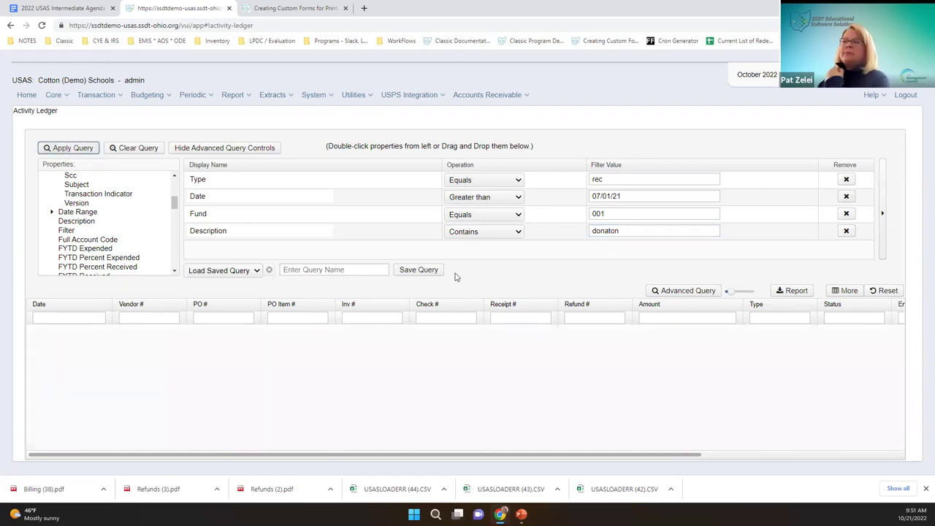
click(258, 271)
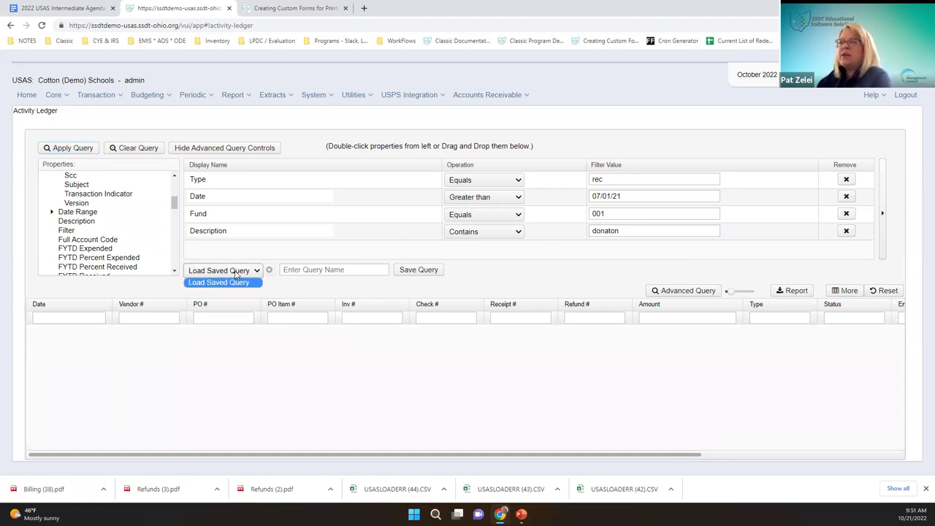
click(89, 98)
right_click(109, 181)
click(104, 181)
click(101, 176)
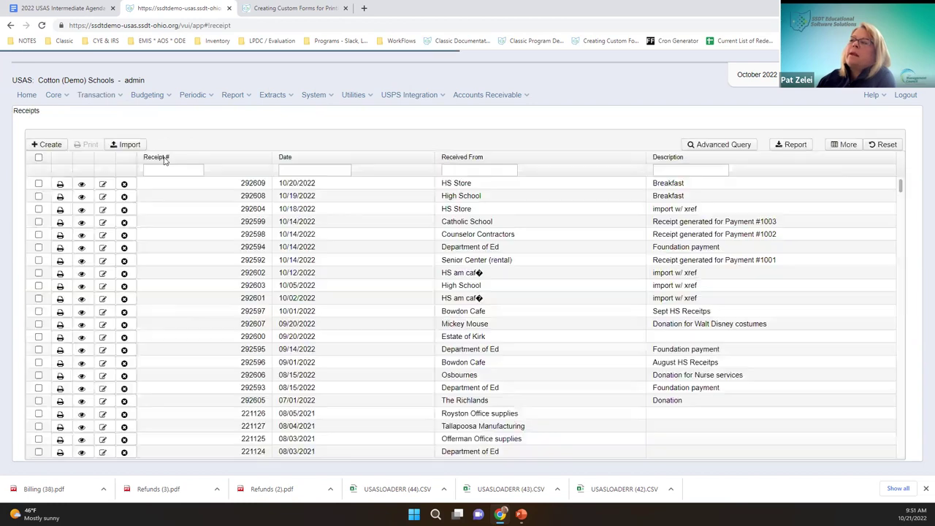
- Load the saved Donations query: Date from 01/01/2021, Description contains 'donation', Fund equals 001
click(735, 145)
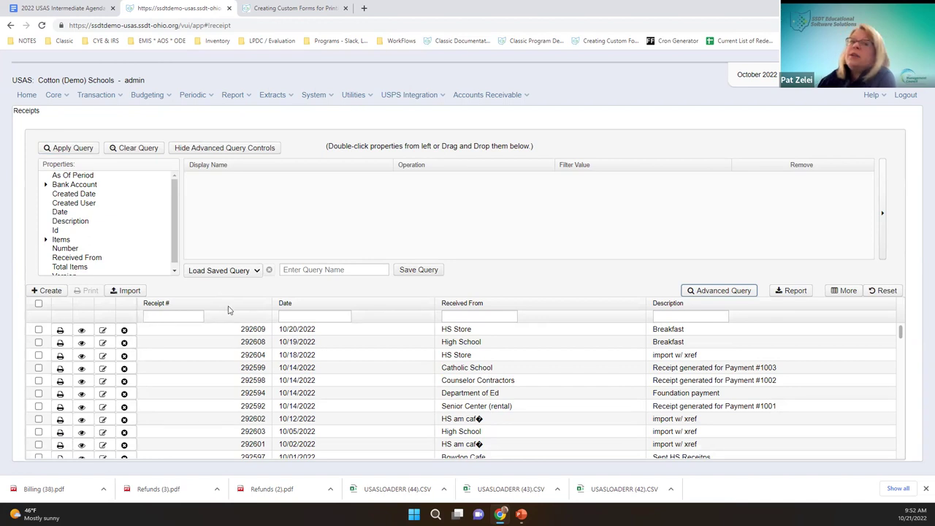
click(257, 272)
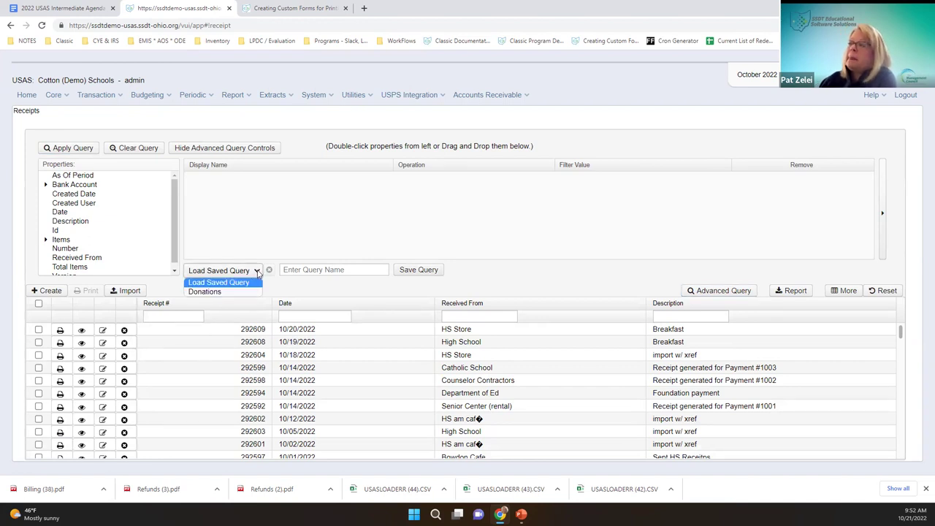
click(236, 292)
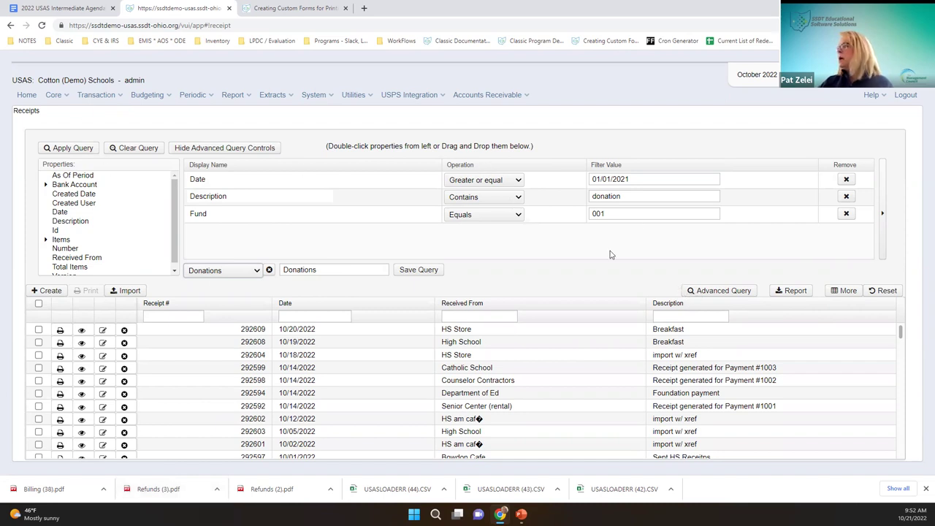
- Apply the Donations query and review the filtered receipts from 10/14/2022 back to 01/06/2021
click(65, 149)
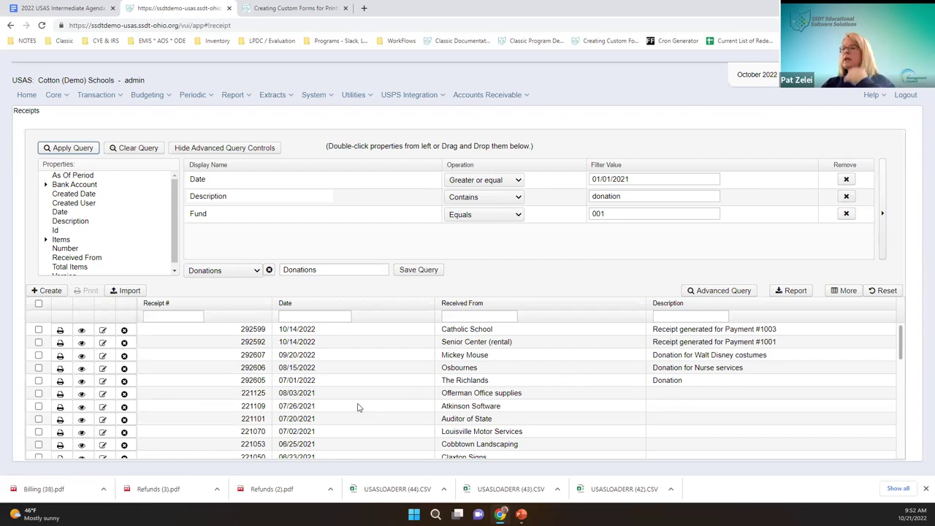
scroll(412, 439, down, 1)
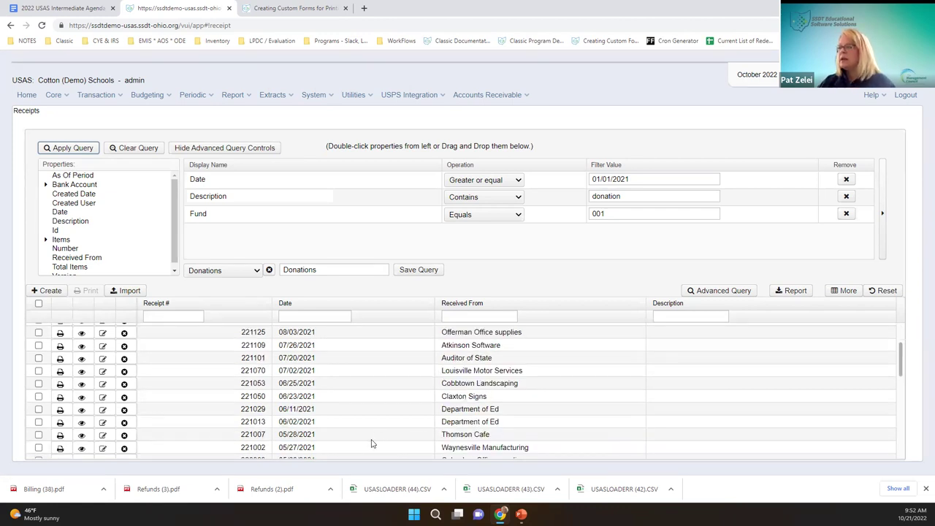
scroll(372, 443, down, 2)
scroll(314, 409, down, 2)
scroll(317, 415, down, 1)
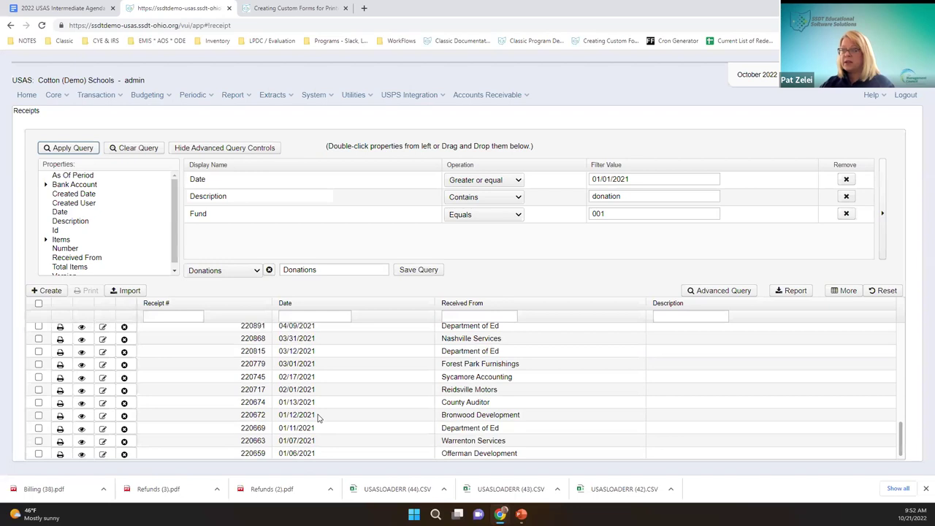
scroll(317, 448, up, 1)
scroll(316, 447, down, 1)
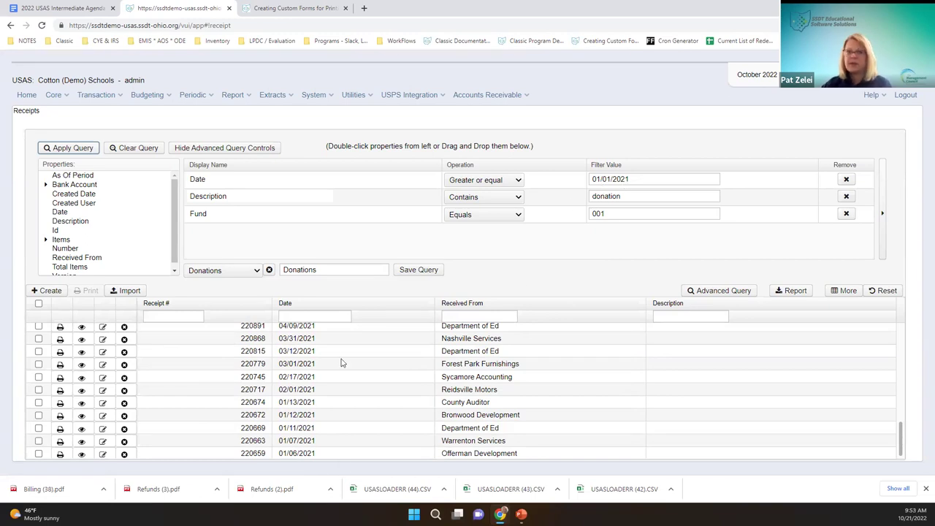
scroll(394, 439, up, 5)
scroll(438, 456, up, 1)
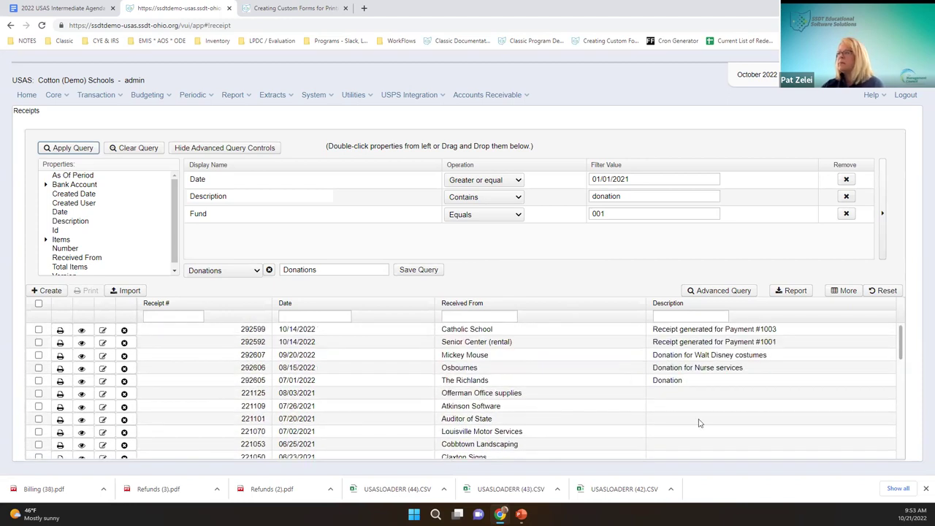
- Clear the receipts query, then reload the saved Donations query and apply it again
click(134, 151)
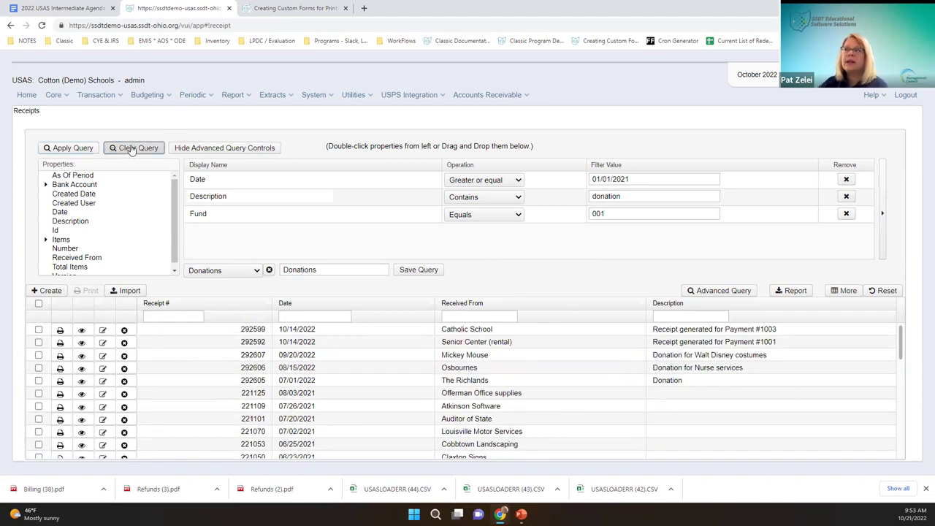
click(208, 149)
click(745, 145)
click(242, 270)
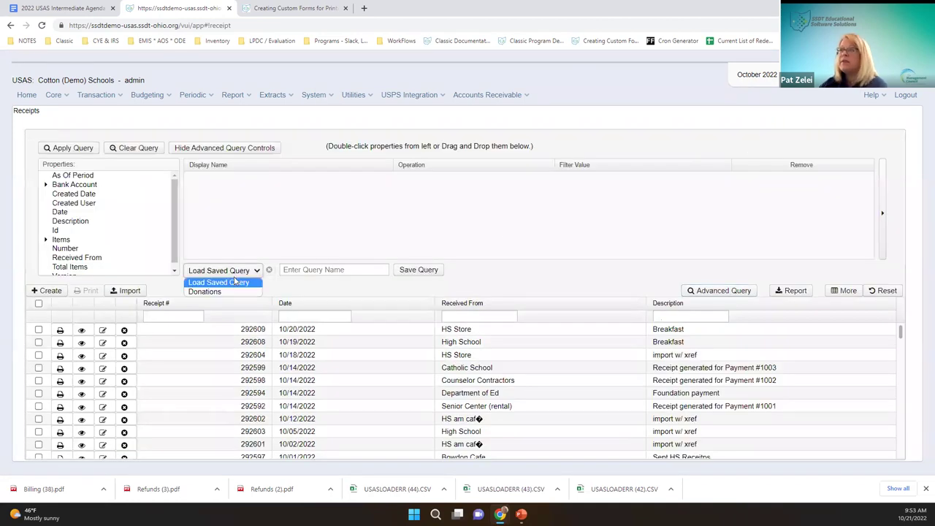
click(230, 293)
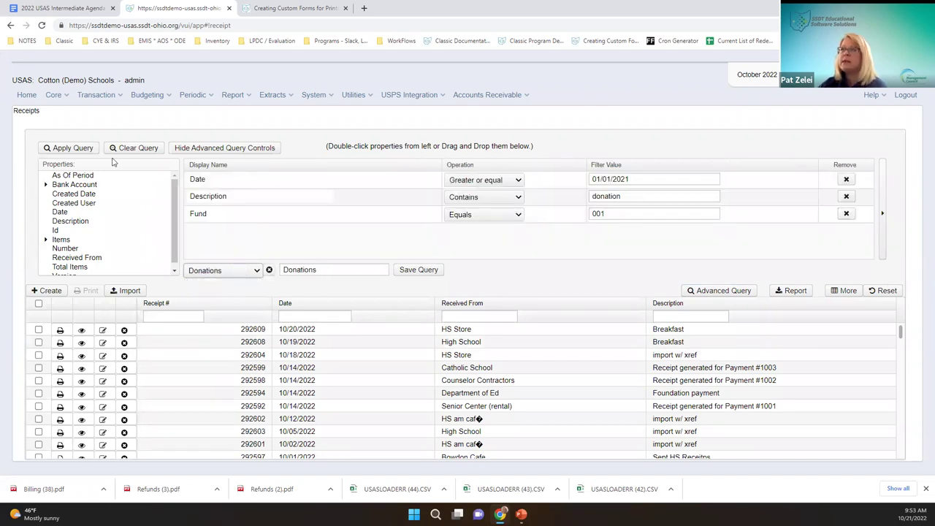
click(78, 149)
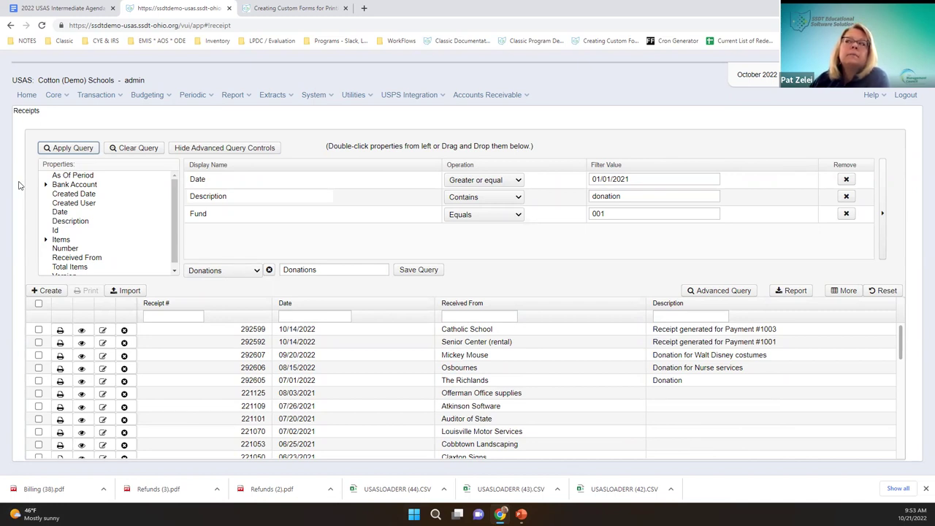
click(95, 99)
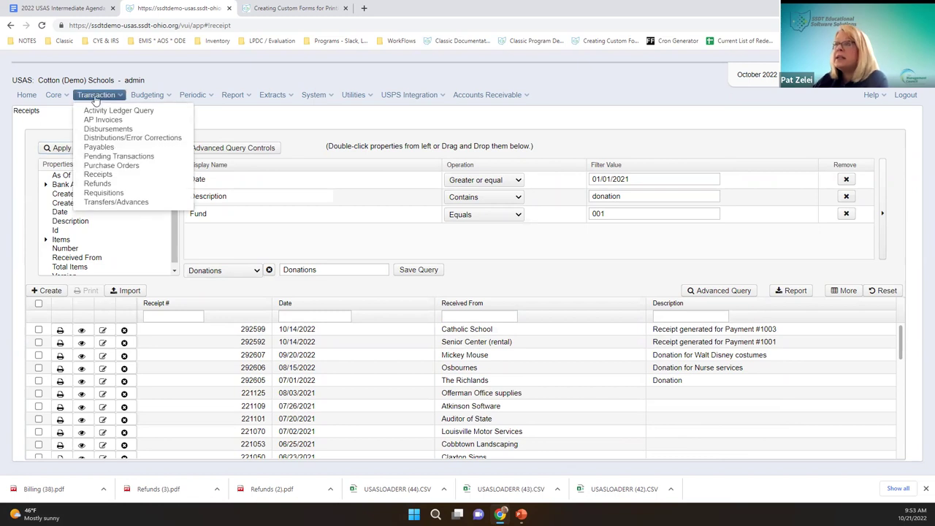
- Go to Transaction > Requisitions to show the requisitions list
click(103, 194)
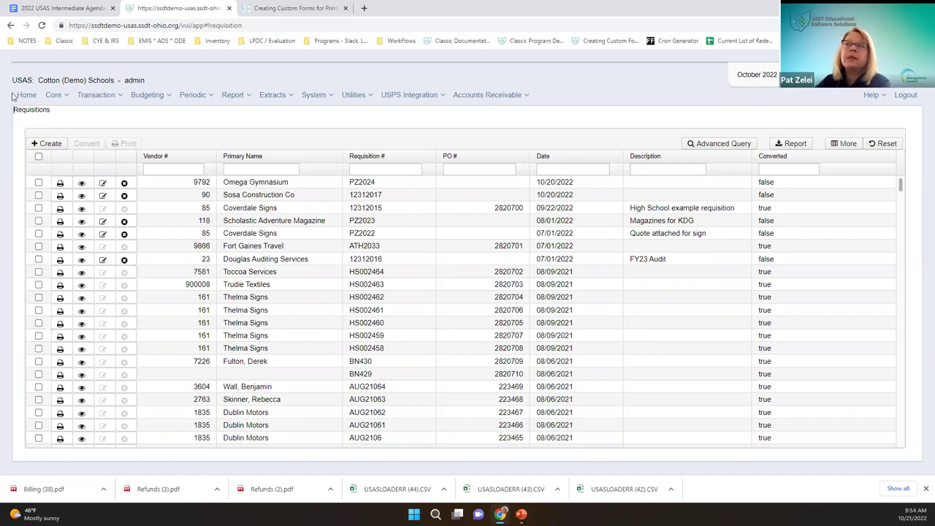
click(735, 146)
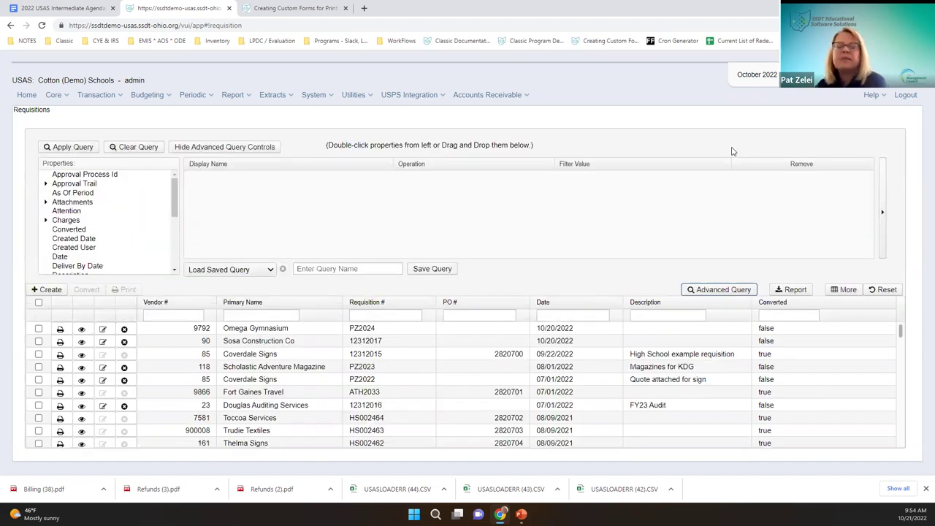
click(228, 272)
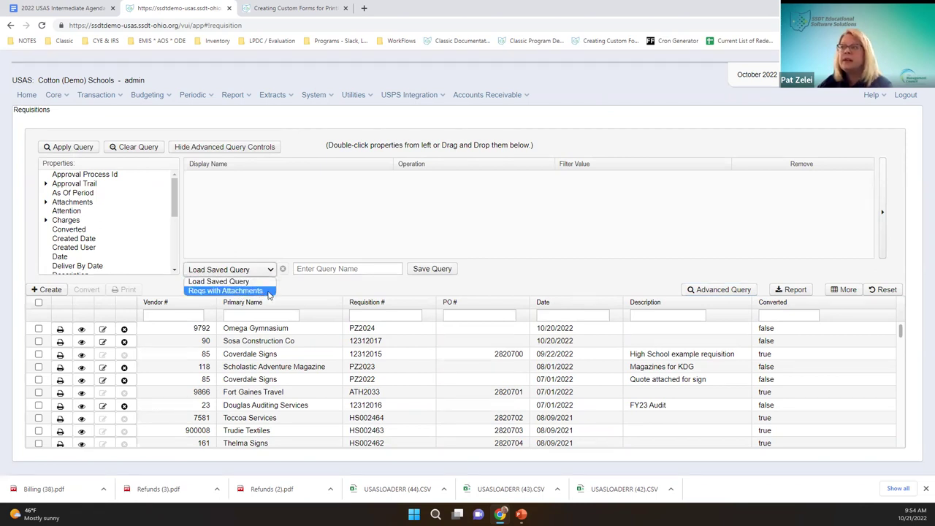
click(267, 290)
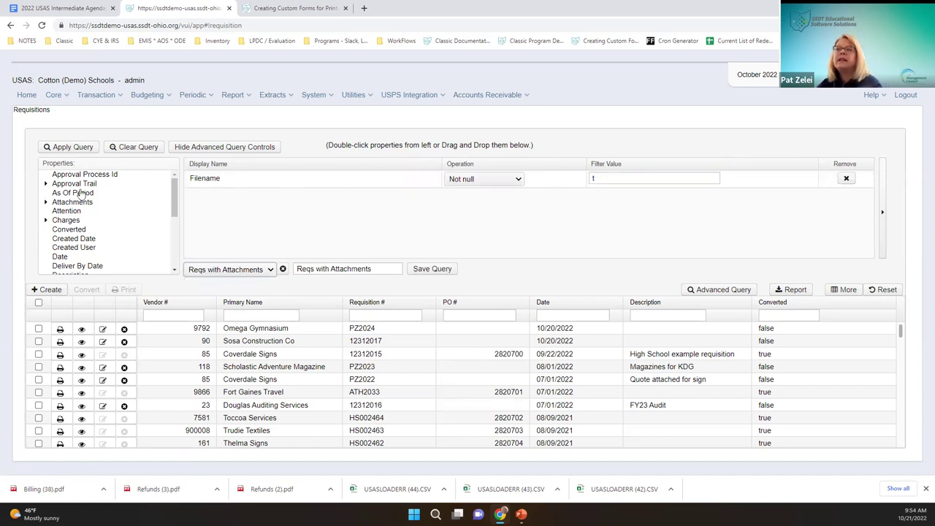
click(46, 203)
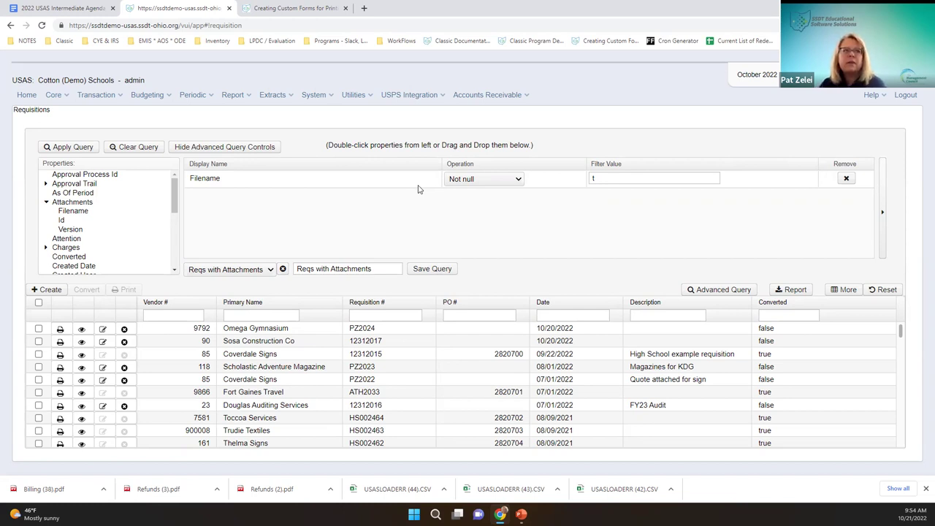
click(106, 96)
click(117, 193)
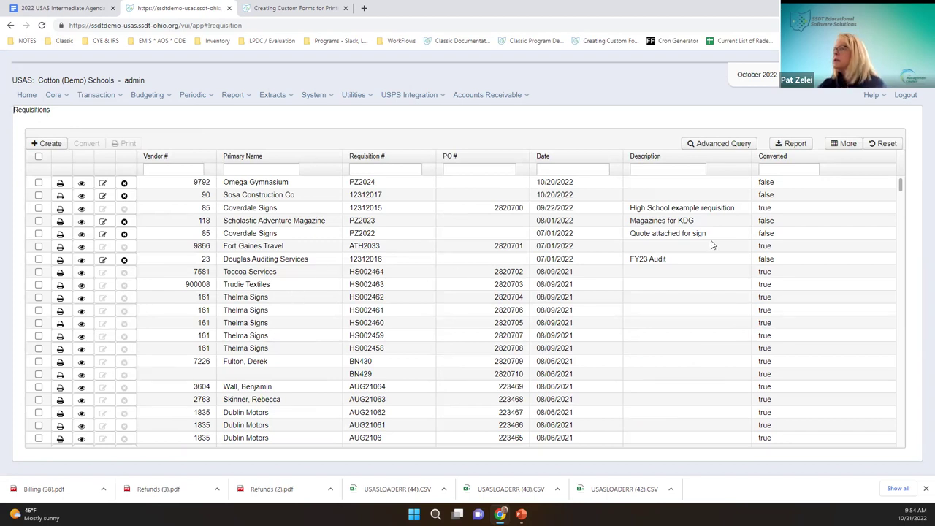
- Review requisition PZ2022's details and sorted attachments, then close the Requisition dialog
click(81, 235)
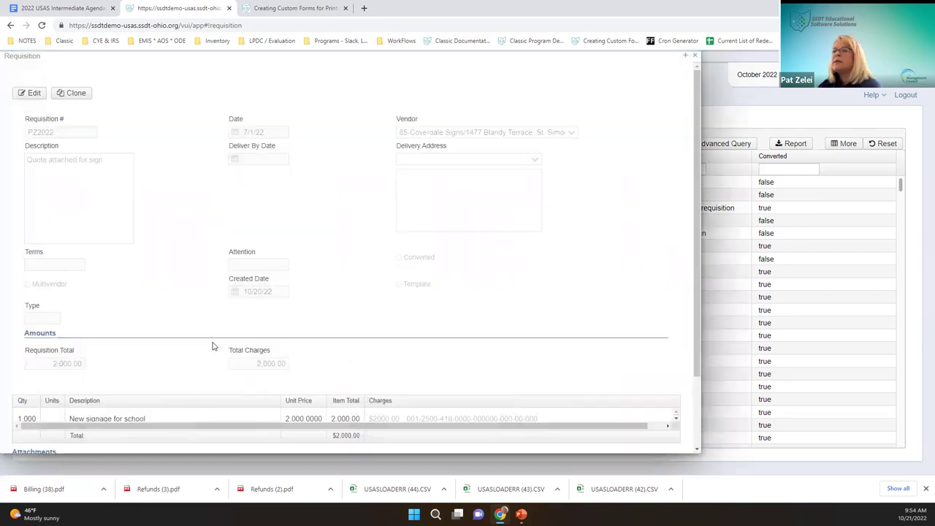
scroll(171, 328, down, 3)
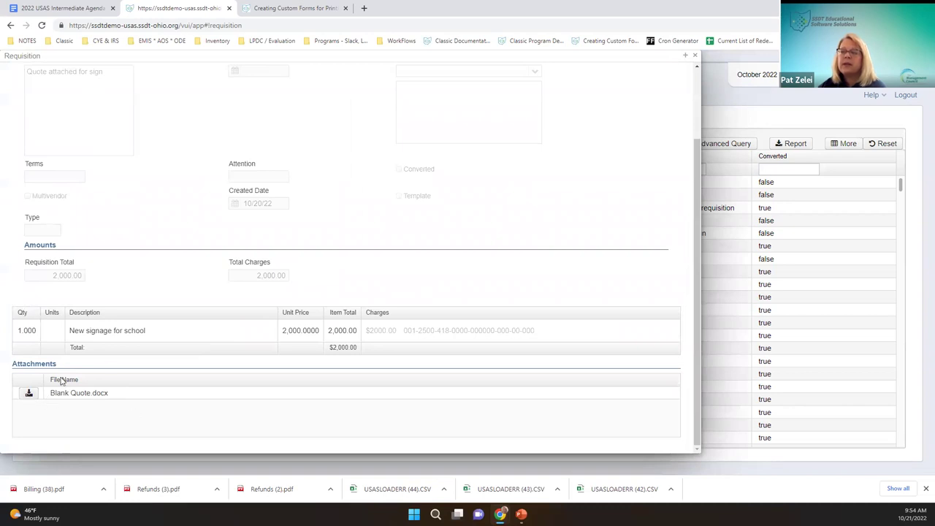
click(43, 380)
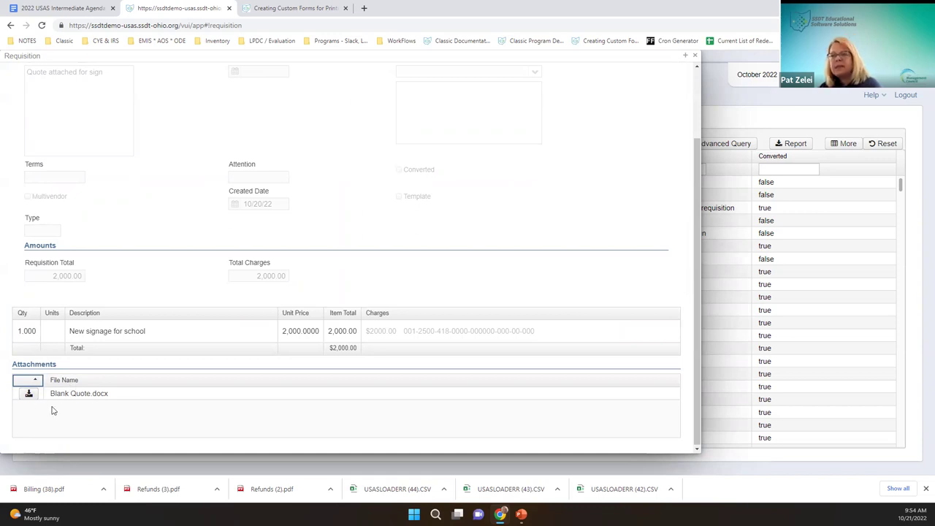
click(695, 56)
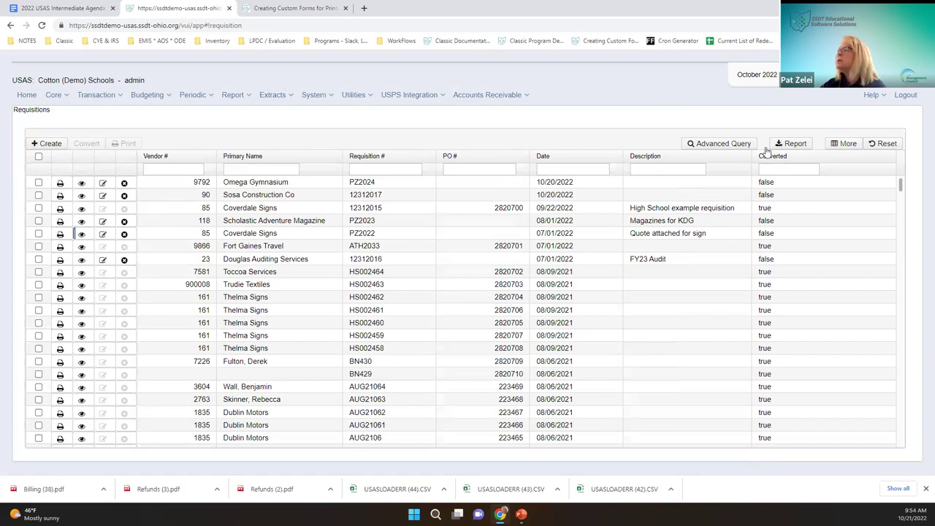
- Load the saved 'Reqs with Attachments' query and apply it, leaving five requisitions listed
click(740, 147)
click(226, 269)
click(225, 291)
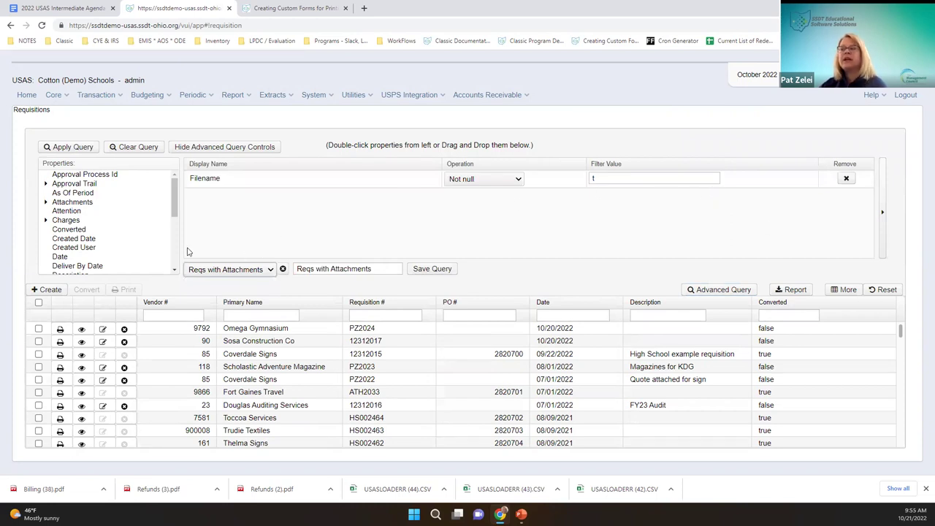
click(68, 148)
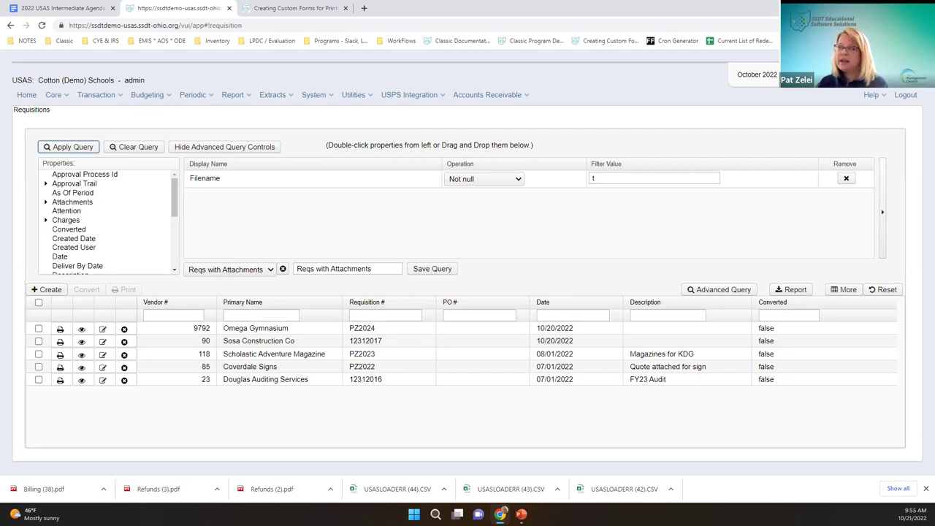
click(271, 269)
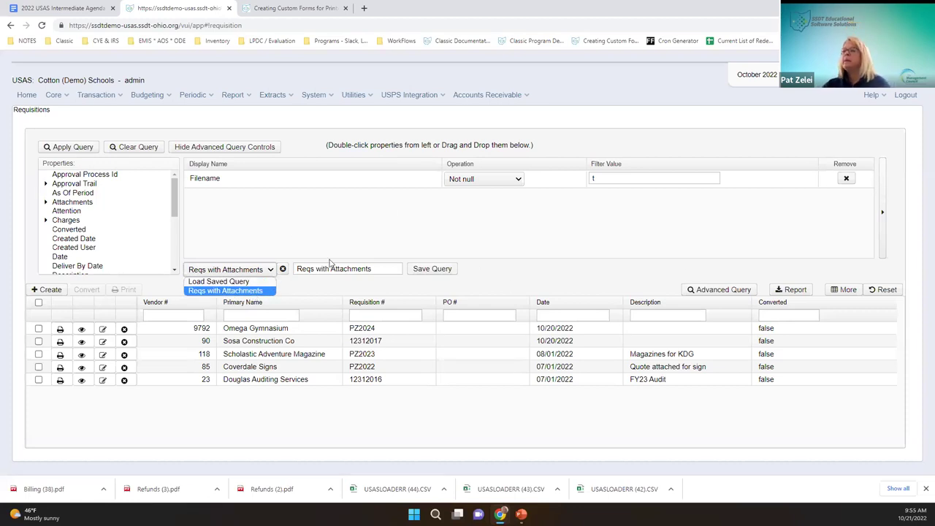
- Save the query as a new copy named 'Reqs with Attachmentss' and select it
click(381, 268)
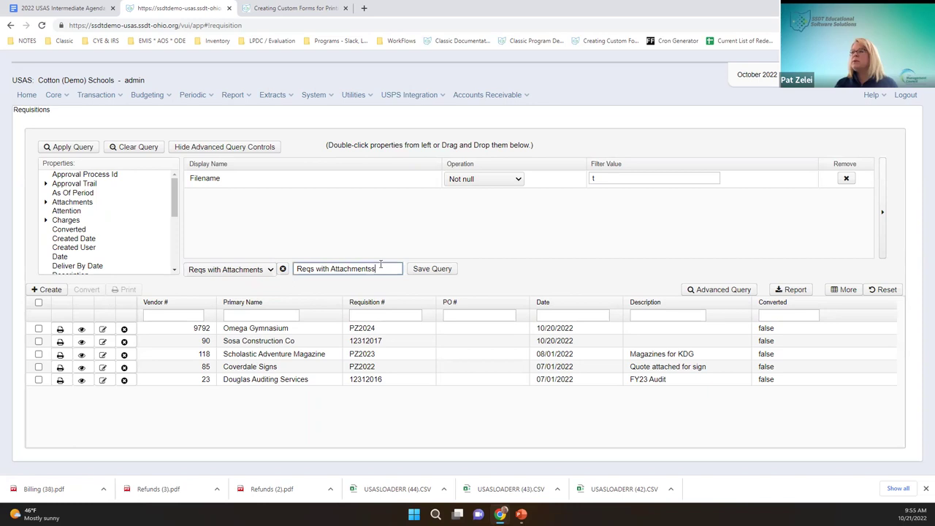
click(437, 269)
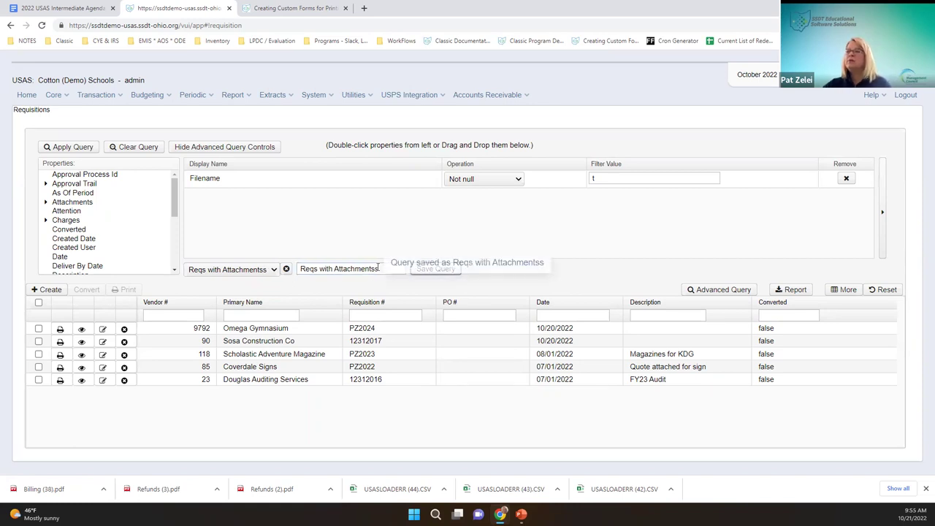
click(273, 270)
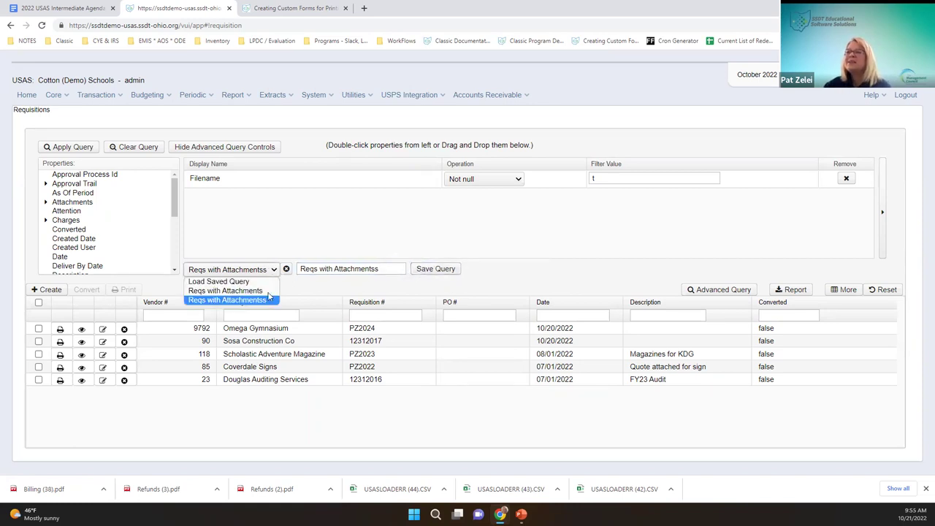
click(272, 300)
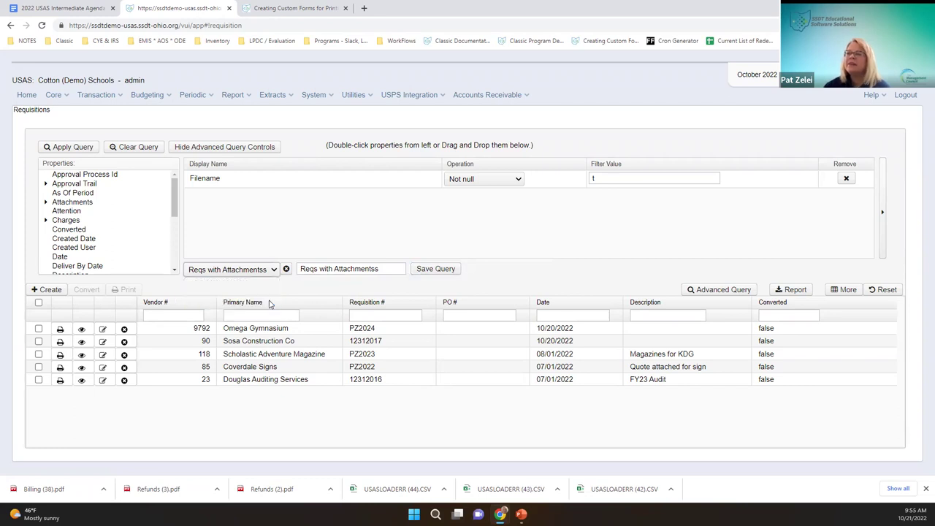
- Delete the 'Reqs with Attachmentss' saved query, confirm, and check the remaining saved queries
click(286, 269)
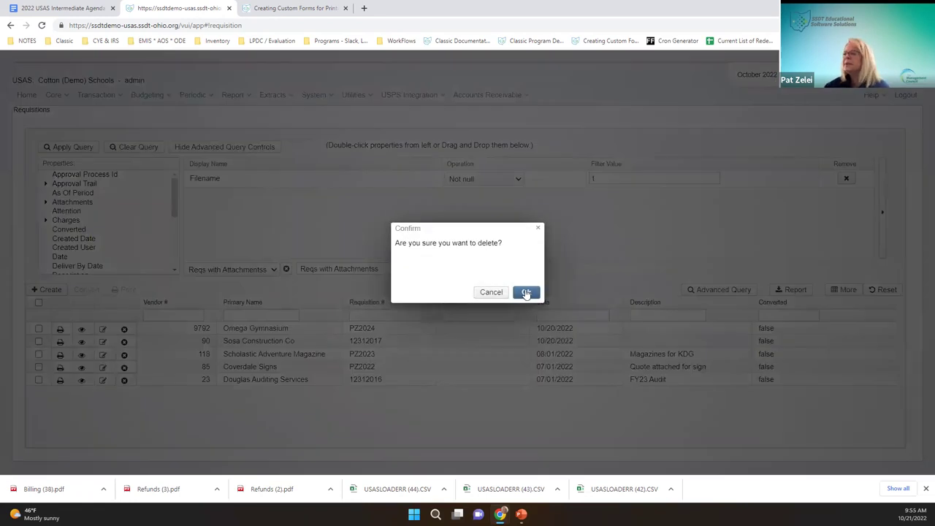
click(526, 293)
click(269, 272)
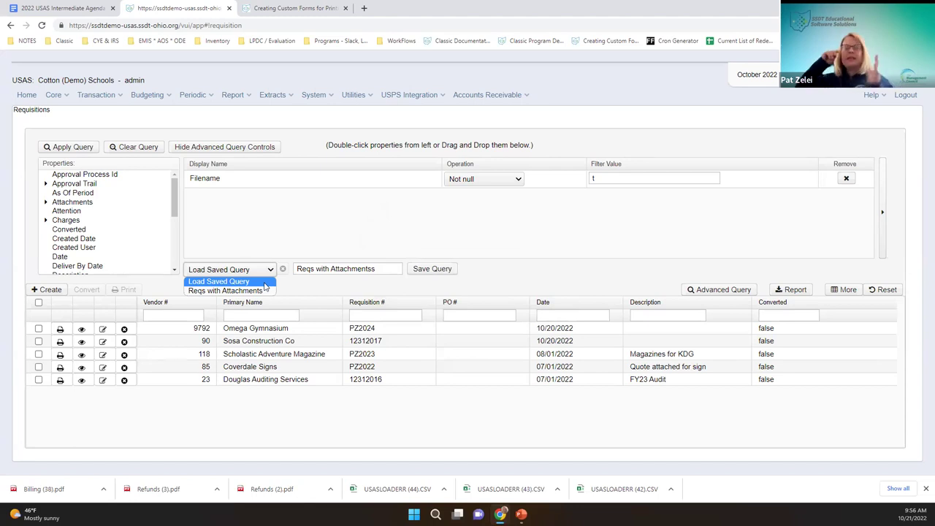
click(305, 251)
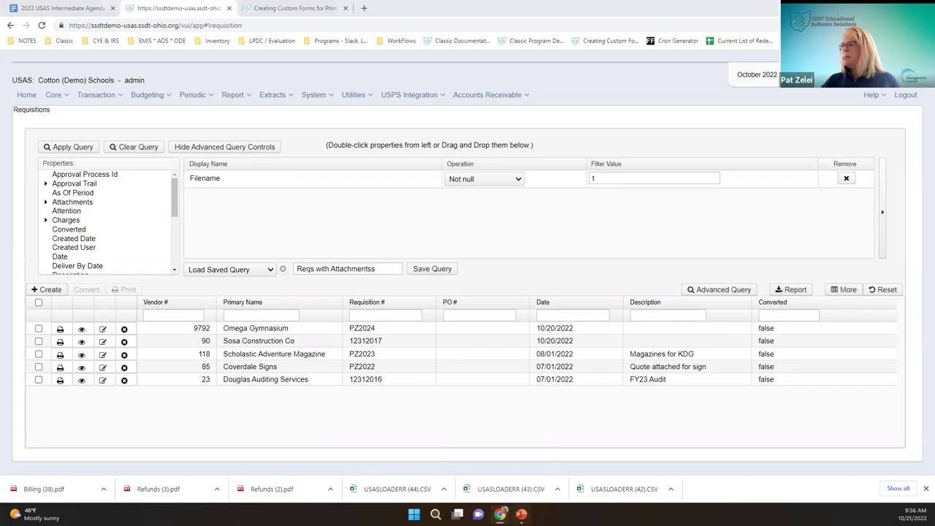
key(alt+Tab)
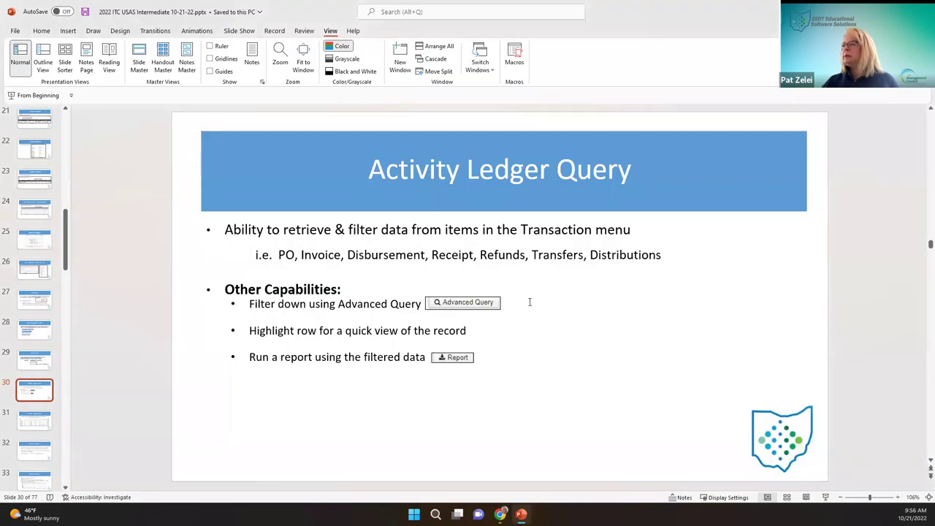
scroll(557, 339, down, 1)
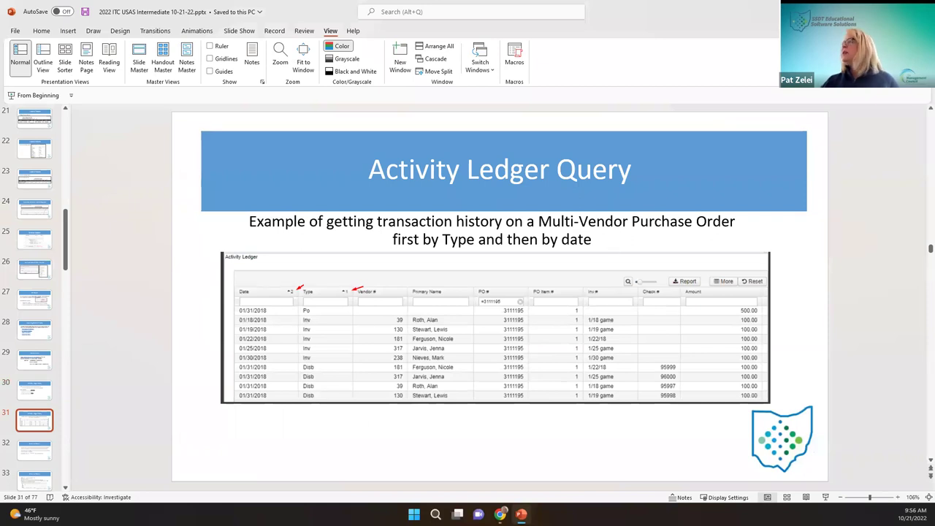
key(alt+Tab)
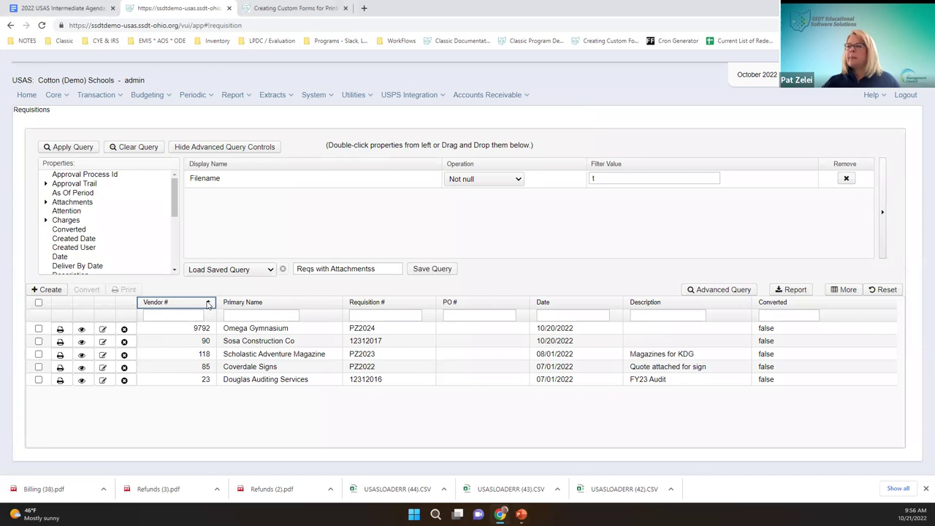
- Sort the five attachment requisitions by Vendor # ascending, then by Date, then by Description
click(209, 305)
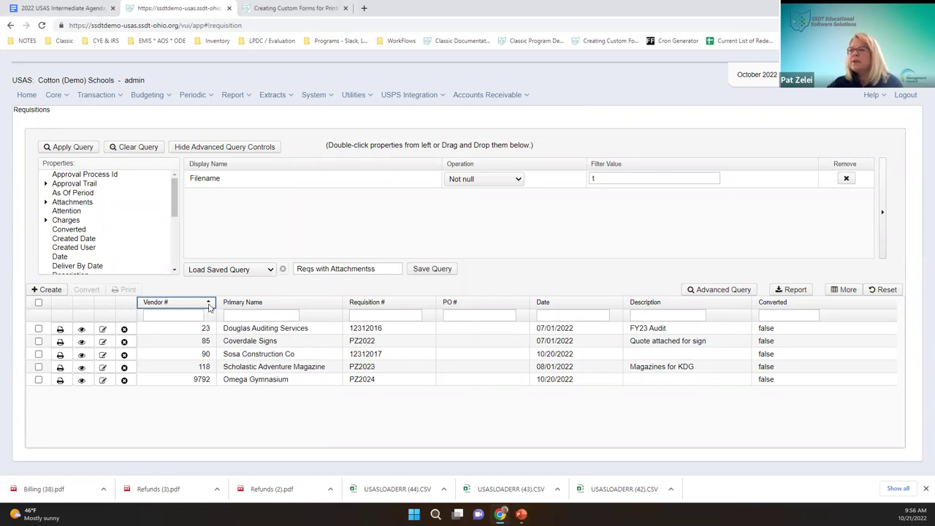
click(209, 305)
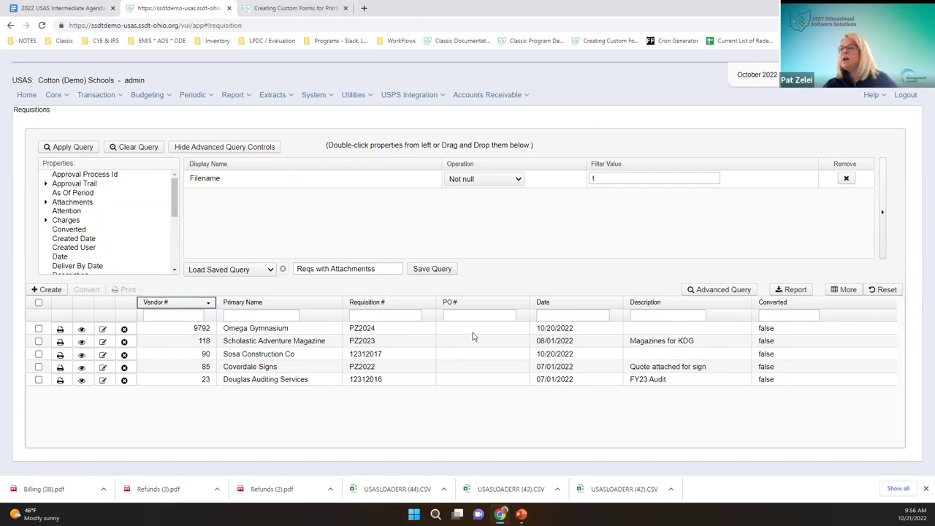
click(208, 305)
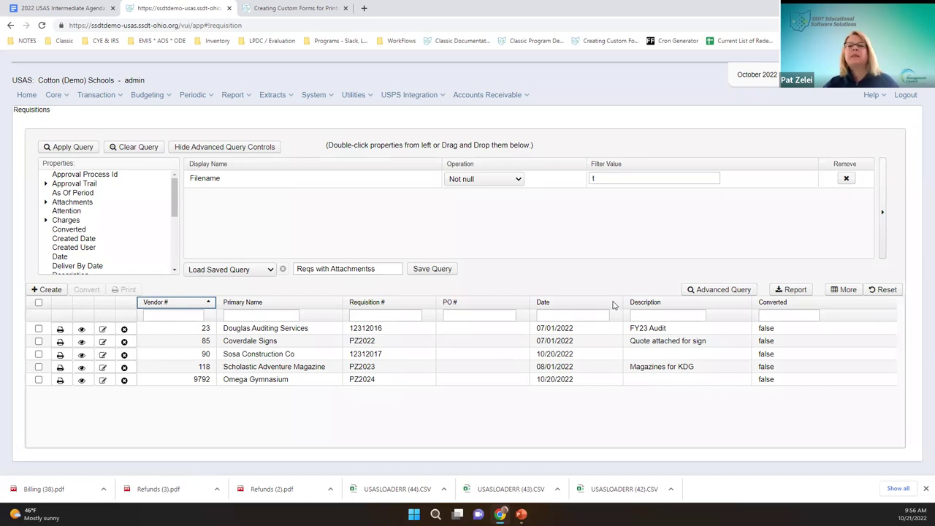
shift+click(614, 304)
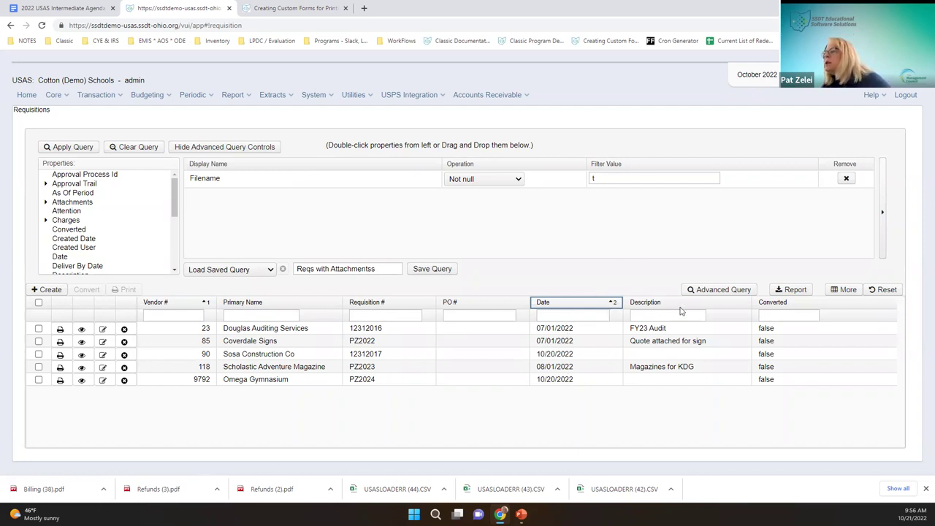
click(718, 305)
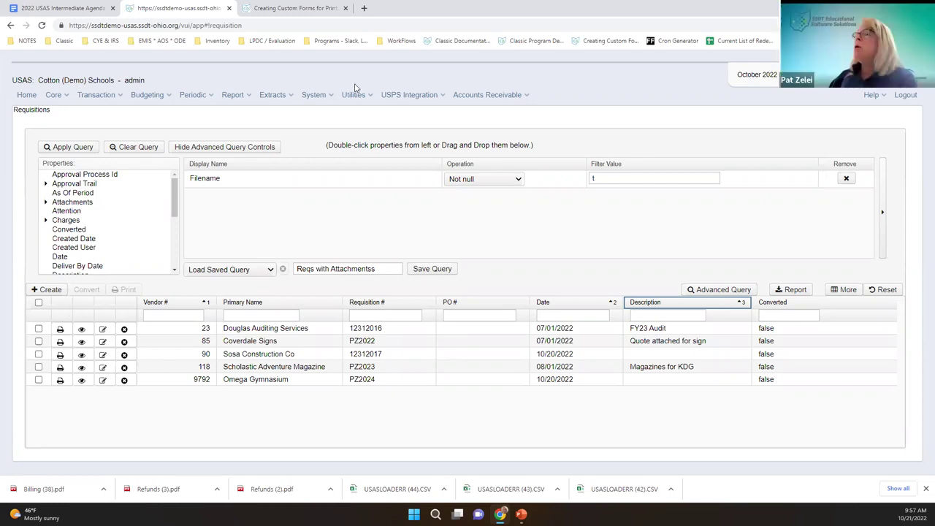
- Change the Filename condition's filter value to 'true' and rerun the query
click(624, 182)
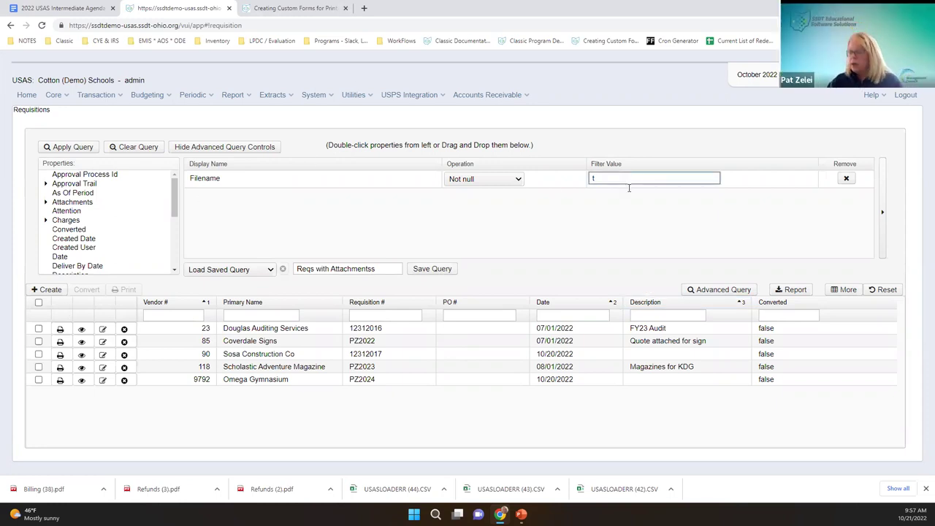
text(true)
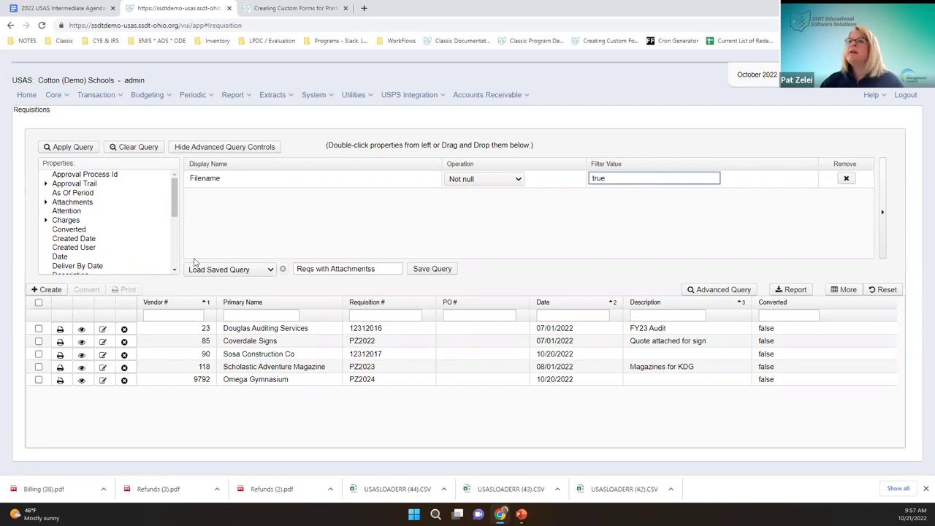
click(86, 149)
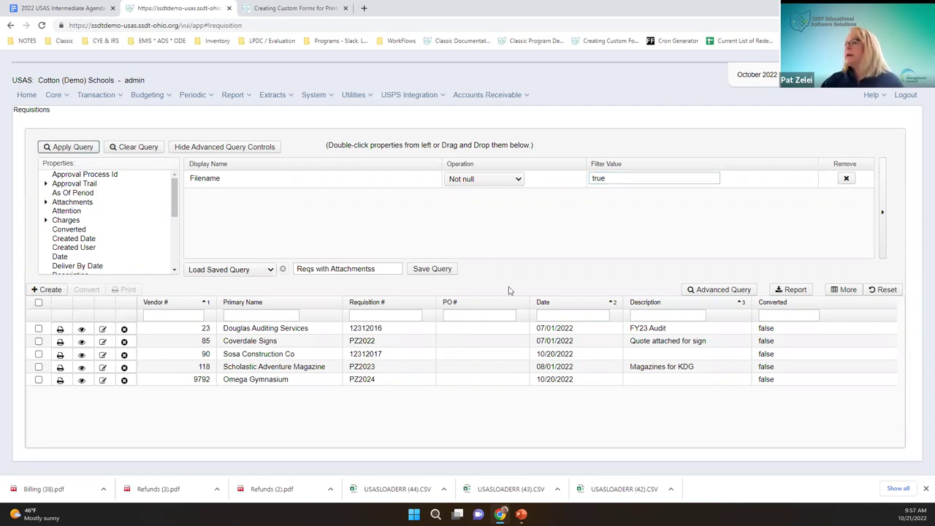
- Clear the query, reload 'Reqs with Attachments' with value true, apply it, and return to the slides
click(159, 149)
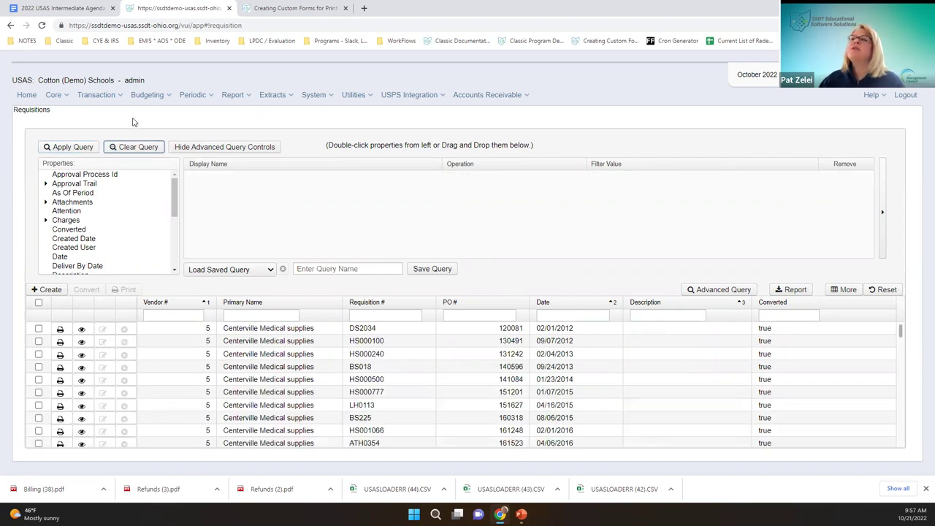
click(234, 270)
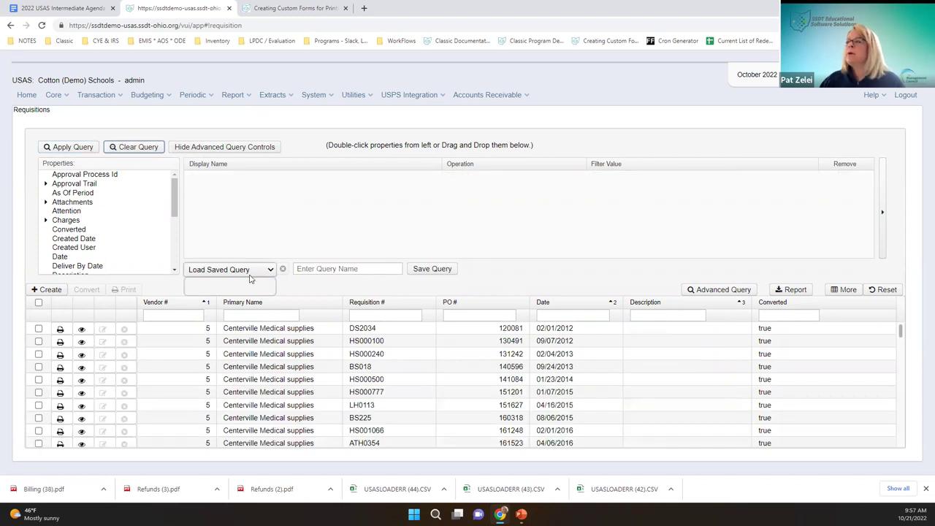
click(226, 291)
click(612, 178)
text(rue)
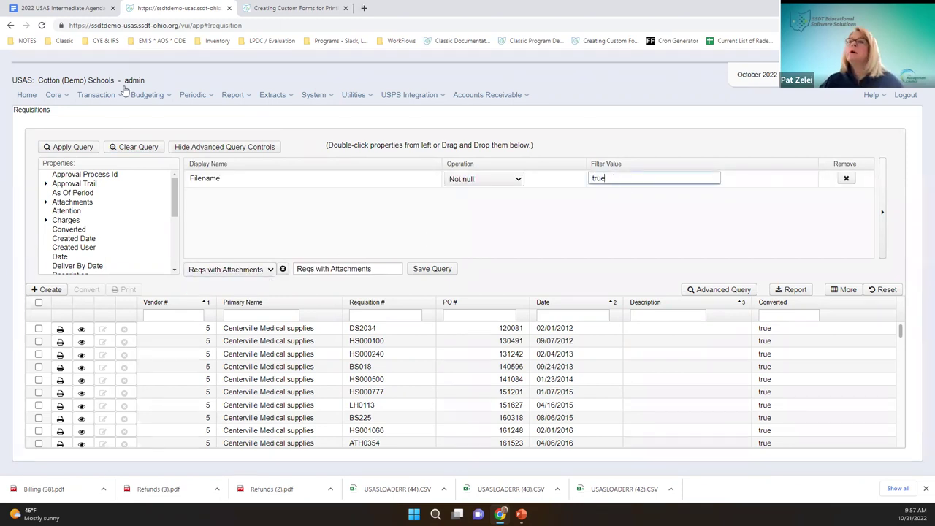
click(73, 147)
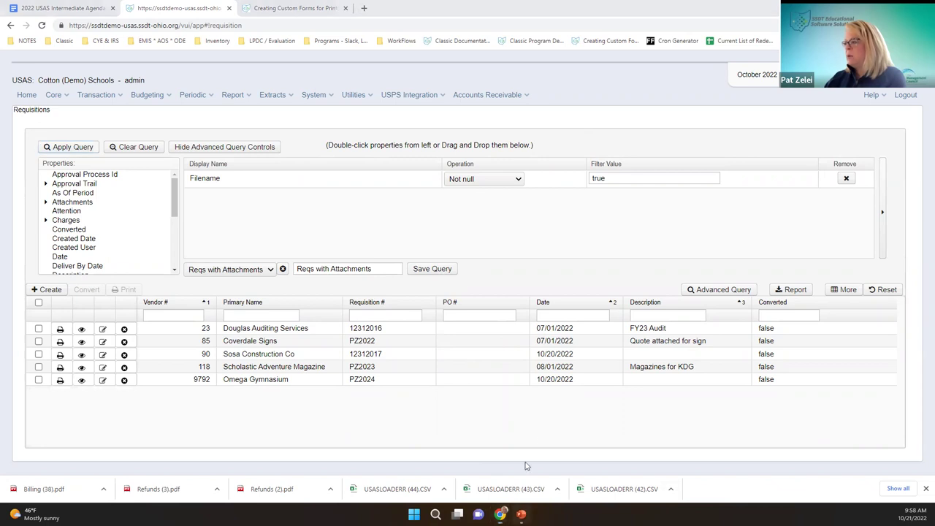
click(521, 514)
scroll(526, 359, down, 1)
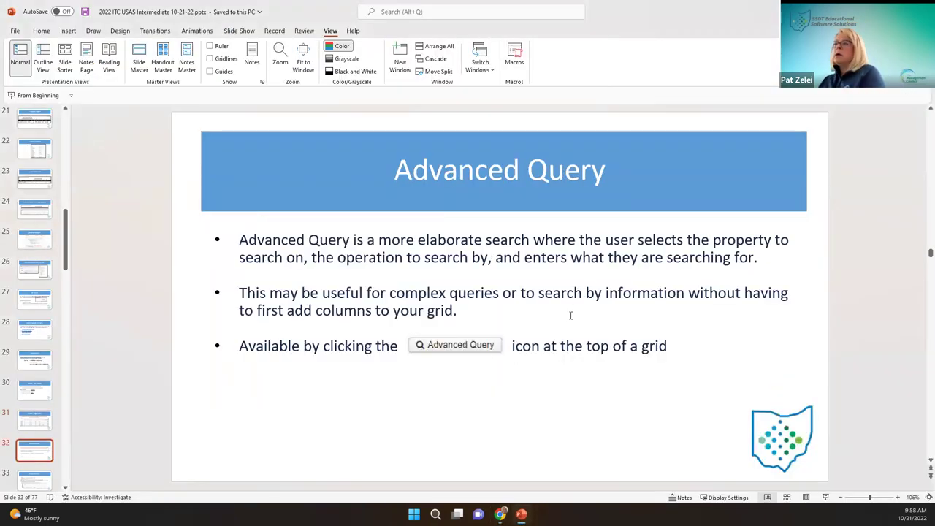
- Advance through the Advanced Query slides from slide 32 to slide 34 on operation options
scroll(577, 294, down, 1)
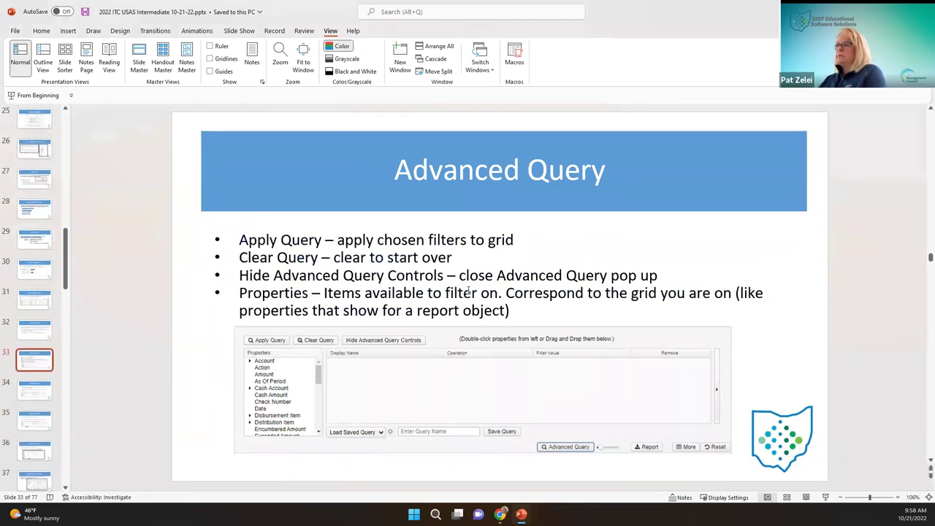
scroll(478, 340, down, 1)
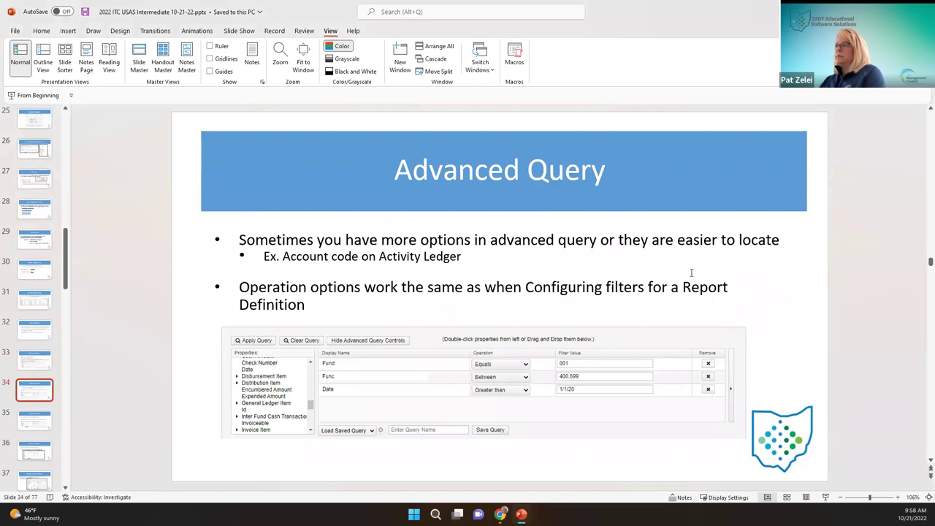
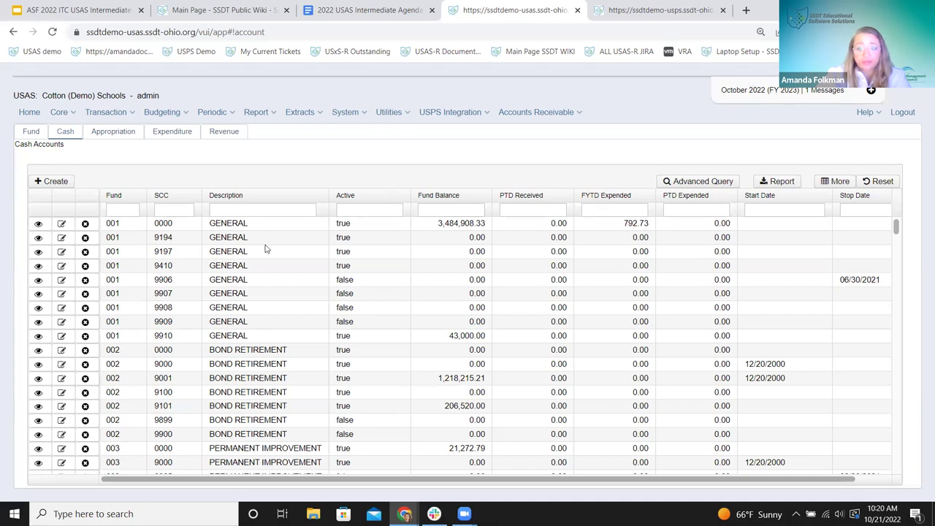
- Check the amounts for cash account 001-0000 GENERAL, then go to the Expenditure accounts list
click(38, 223)
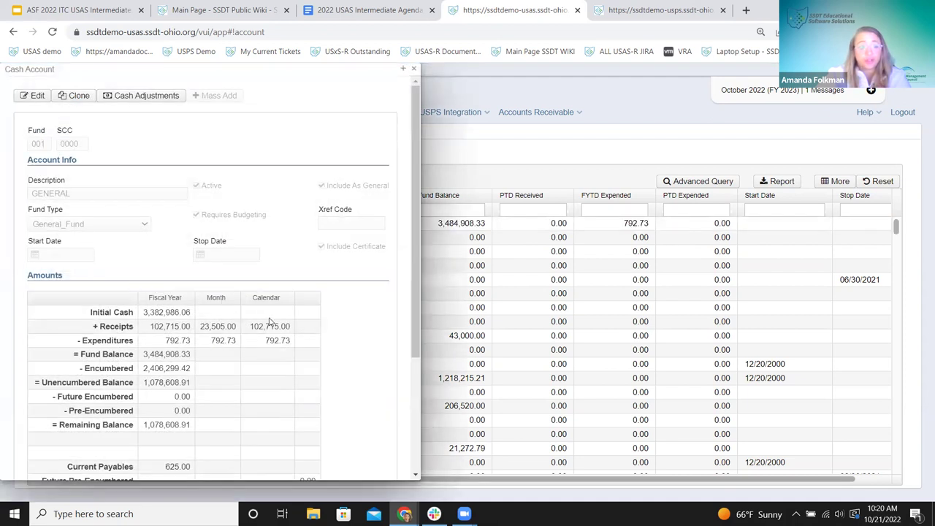
scroll(269, 322, down, 1)
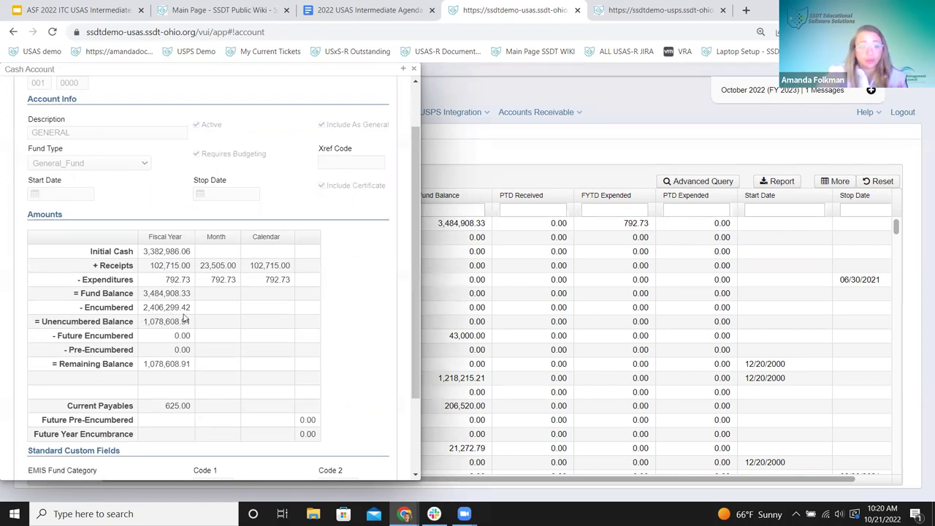
click(414, 71)
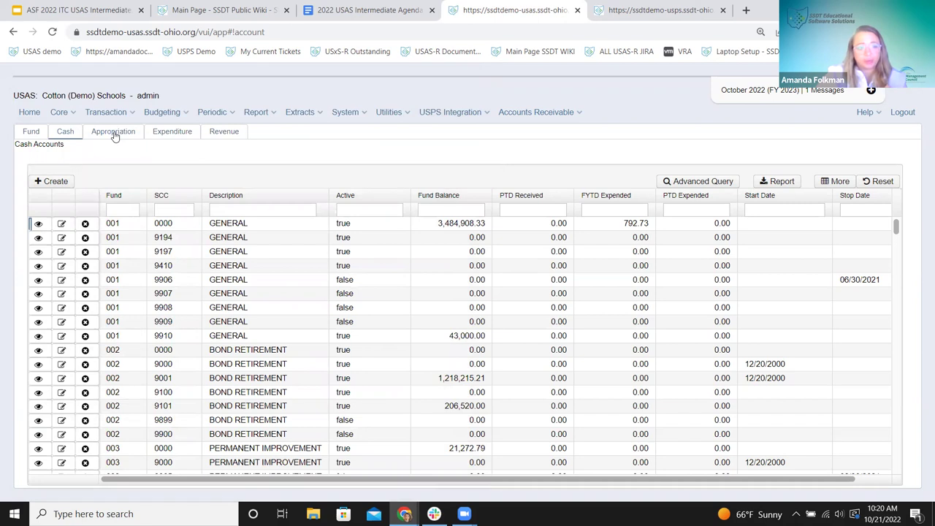
click(183, 136)
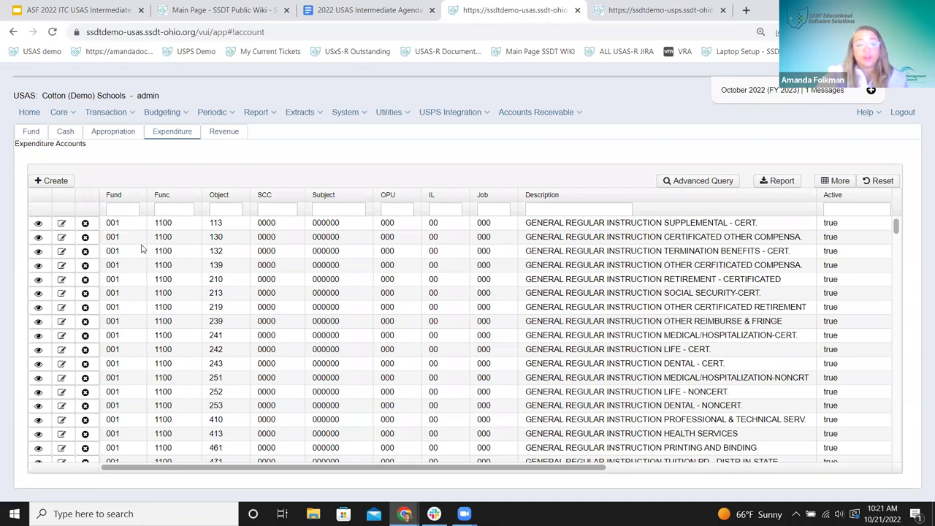
- Filter the expenditure accounts grid to Fund 001 and SCC 0000
click(120, 210)
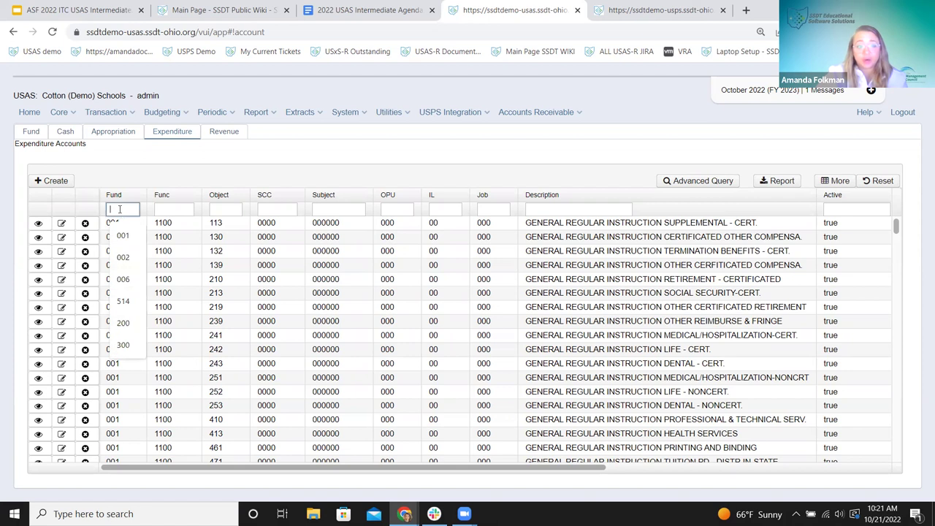
text(001)
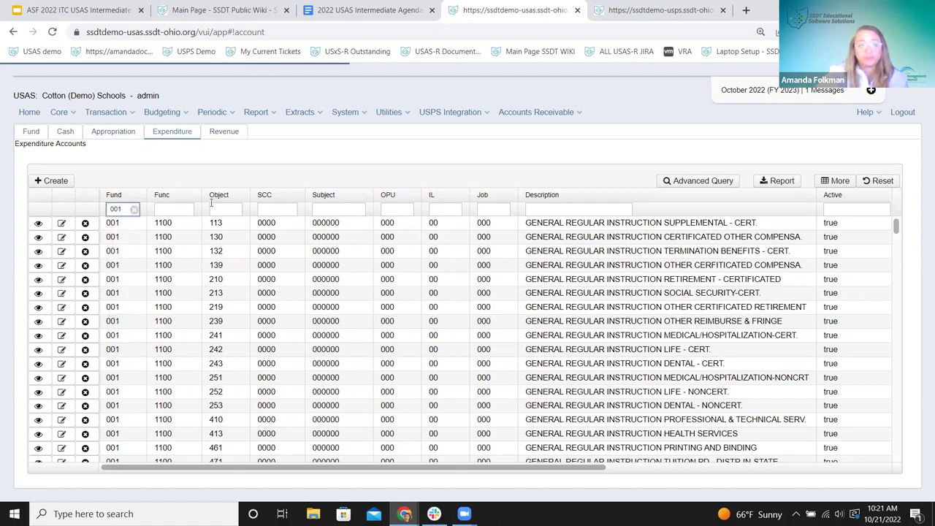
click(283, 209)
text(0000)
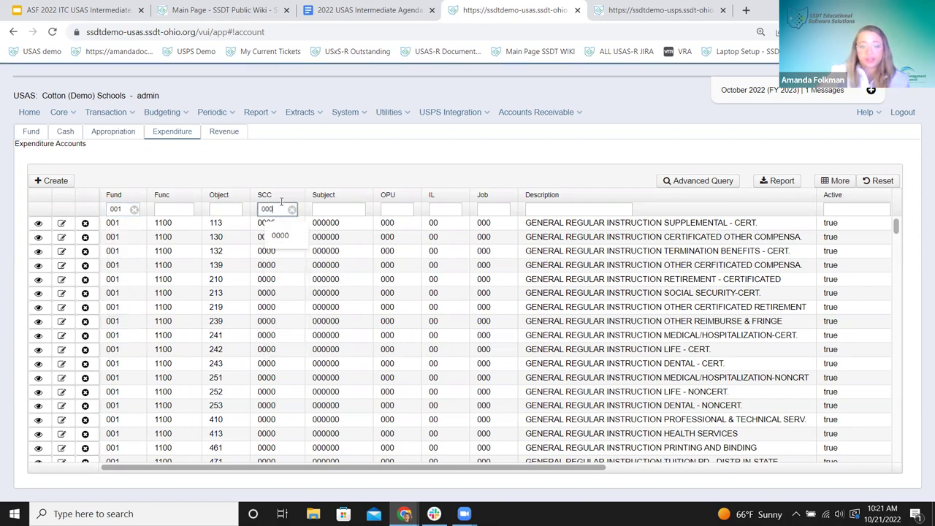
click(306, 161)
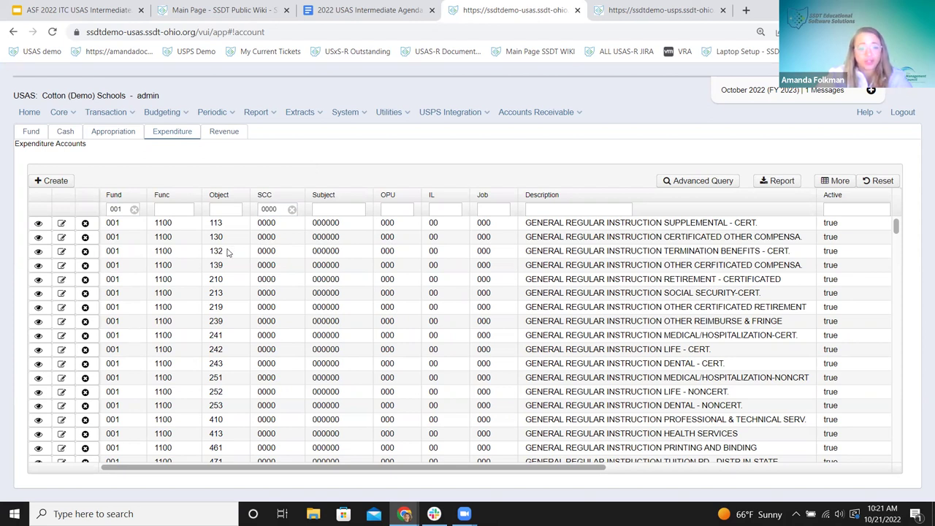
scroll(226, 253, down, 1)
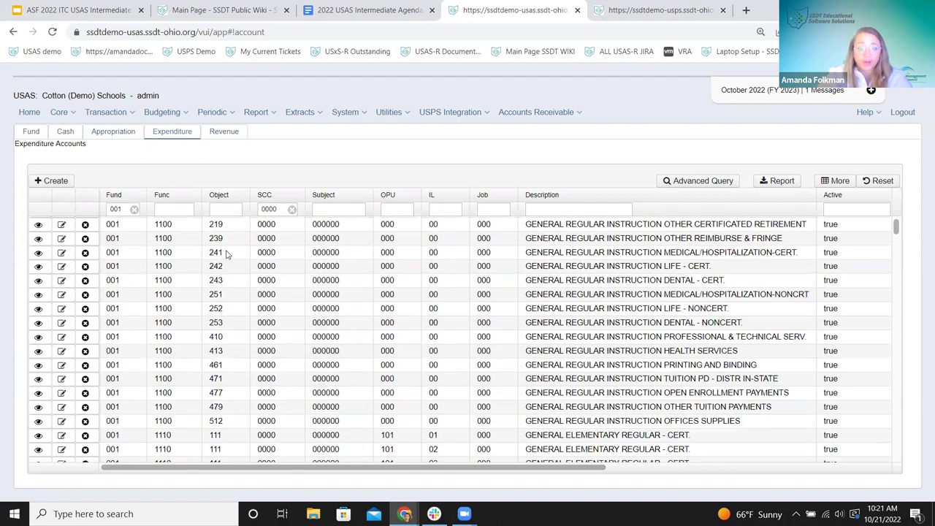
scroll(227, 254, down, 2)
scroll(226, 254, up, 3)
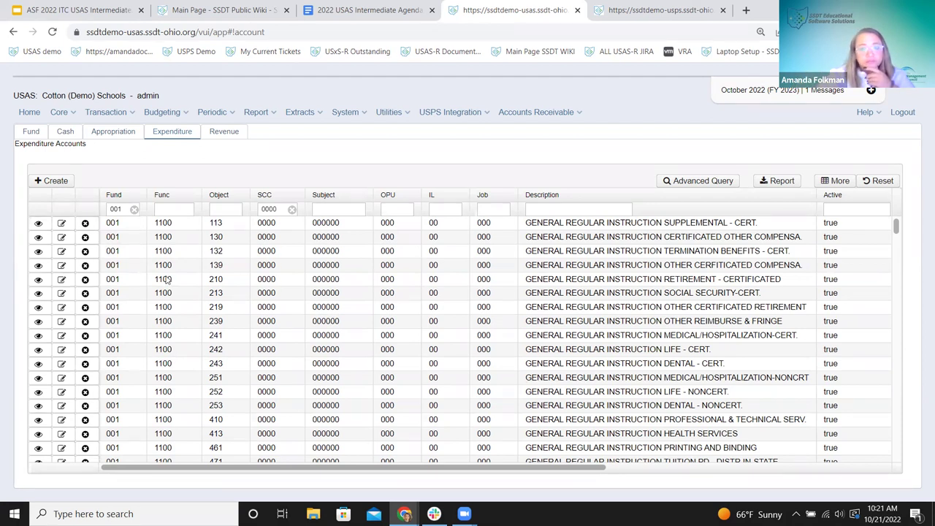
click(38, 223)
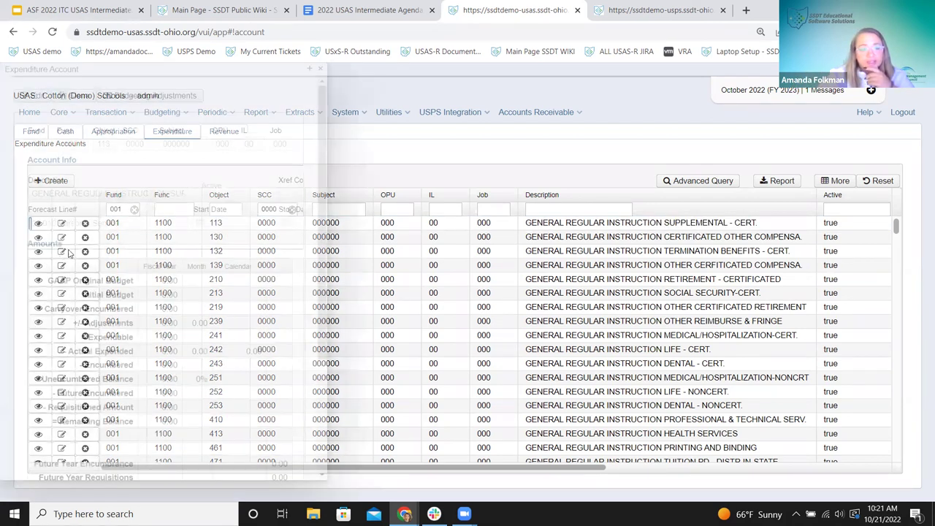
click(320, 68)
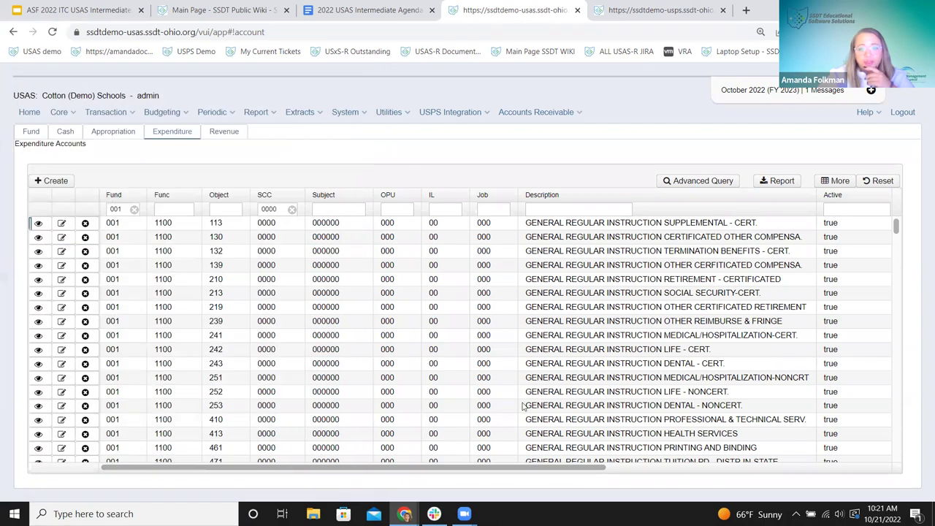
scroll(329, 411, down, 3)
scroll(607, 406, down, 3)
drag(527, 468, 610, 482)
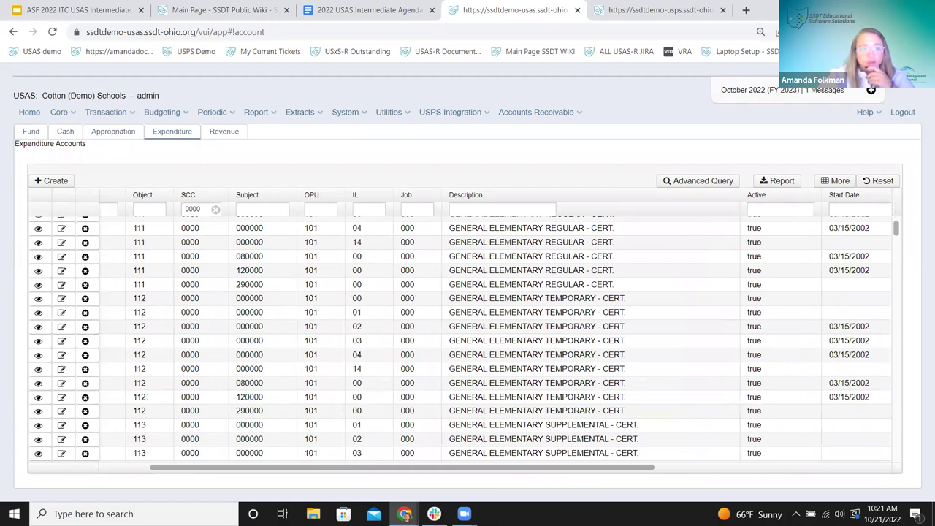
- Make August 2021 the current posting period, confirming the change to fiscal year 2022
click(64, 117)
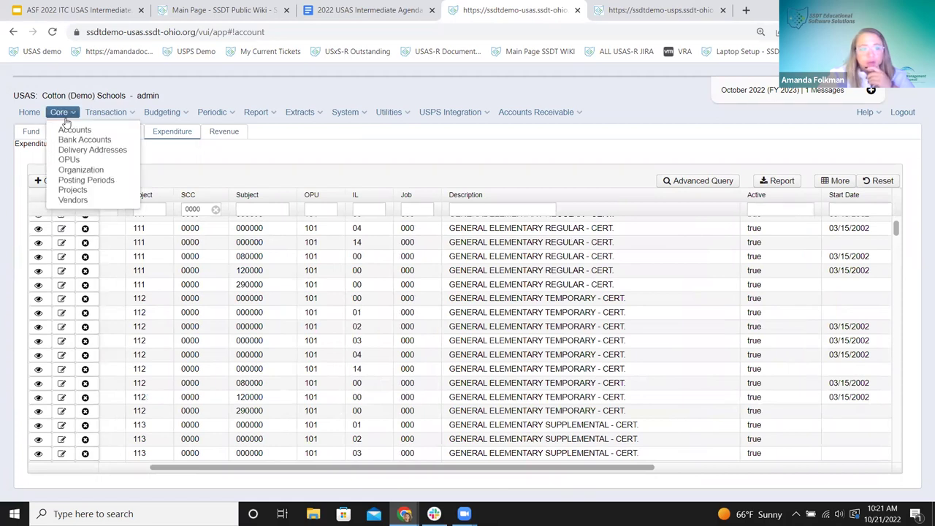
click(79, 181)
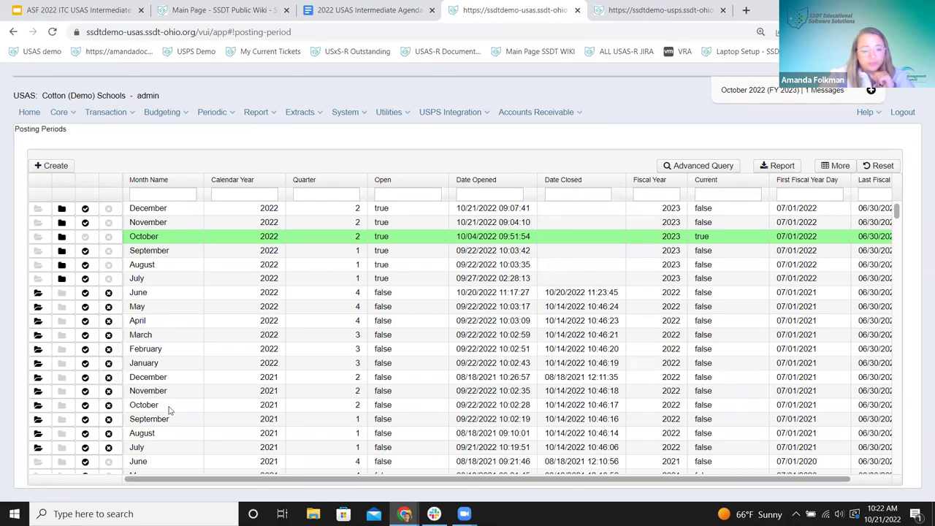
click(84, 434)
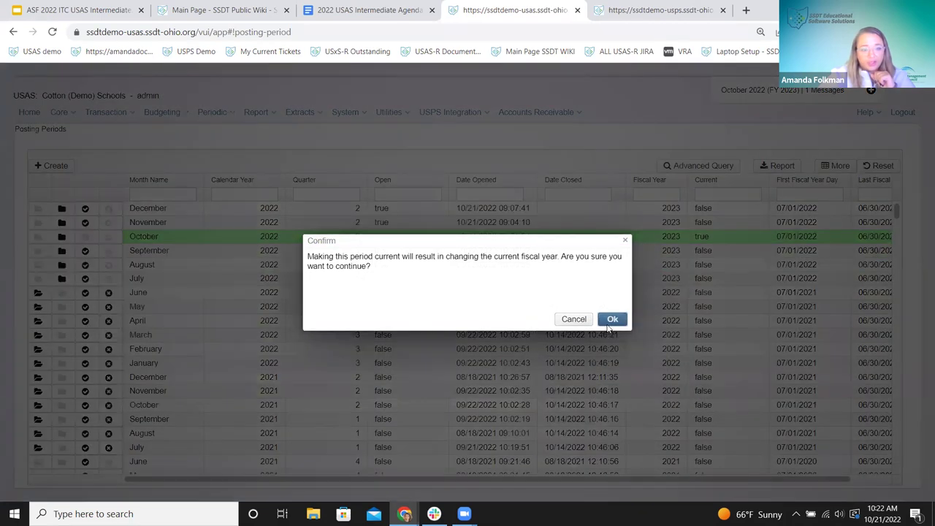
click(610, 322)
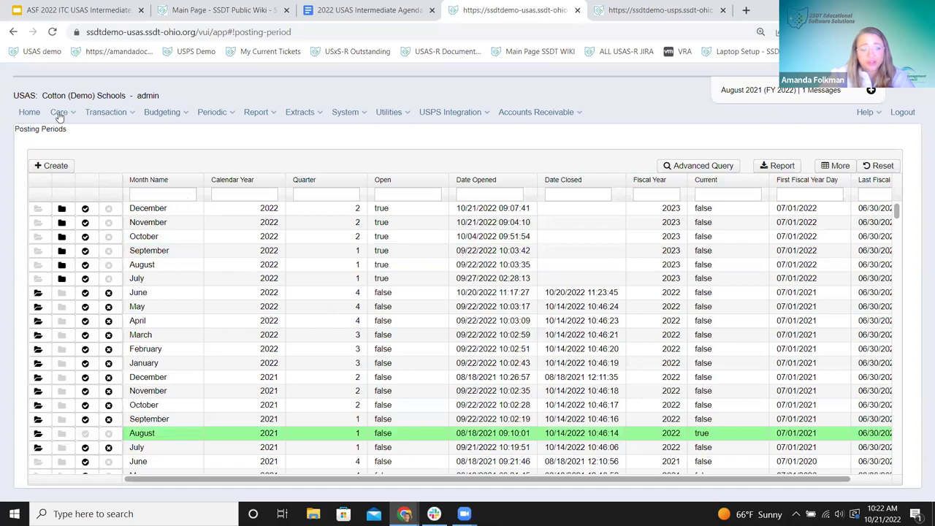
click(59, 113)
click(66, 131)
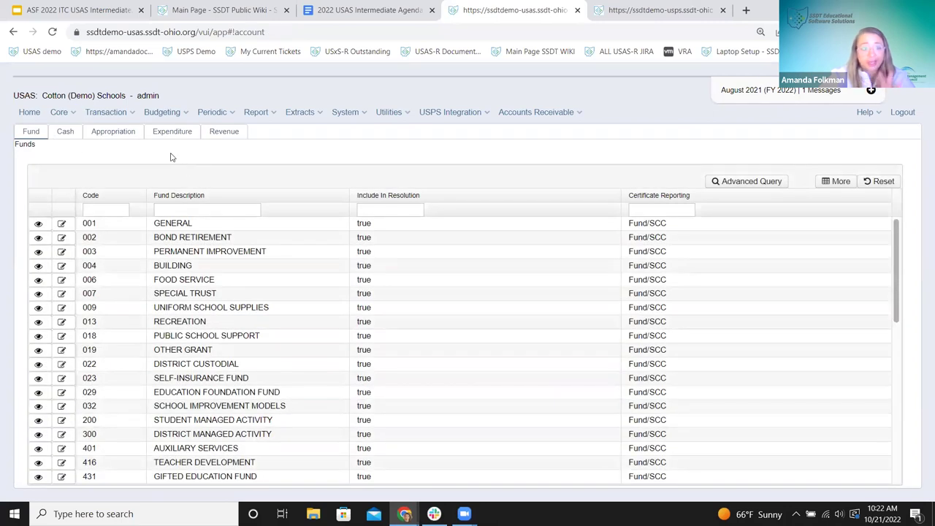
click(186, 135)
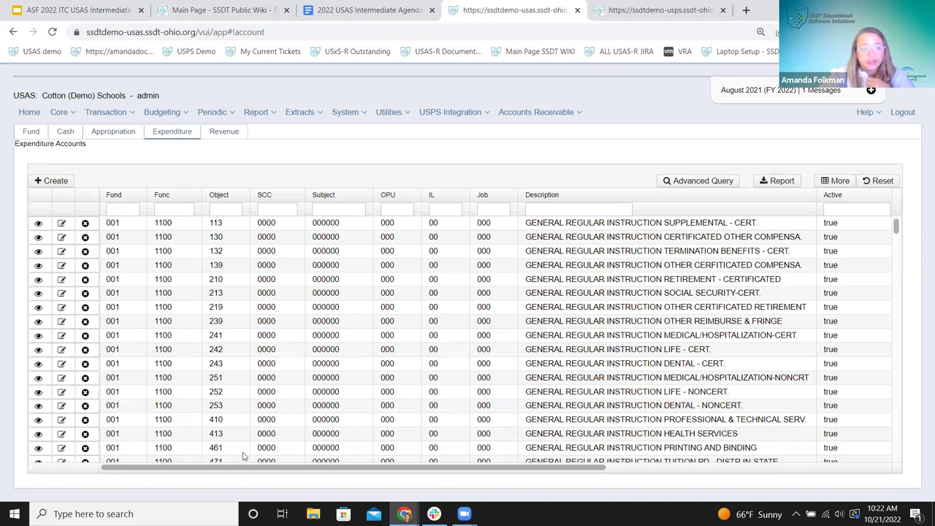
drag(249, 469, 400, 473)
scroll(404, 441, down, 5)
scroll(405, 441, up, 3)
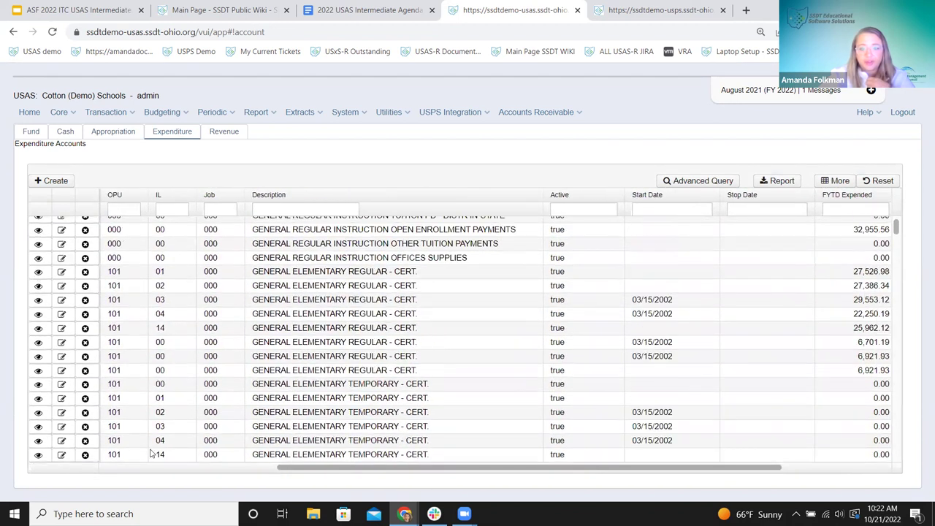
click(41, 271)
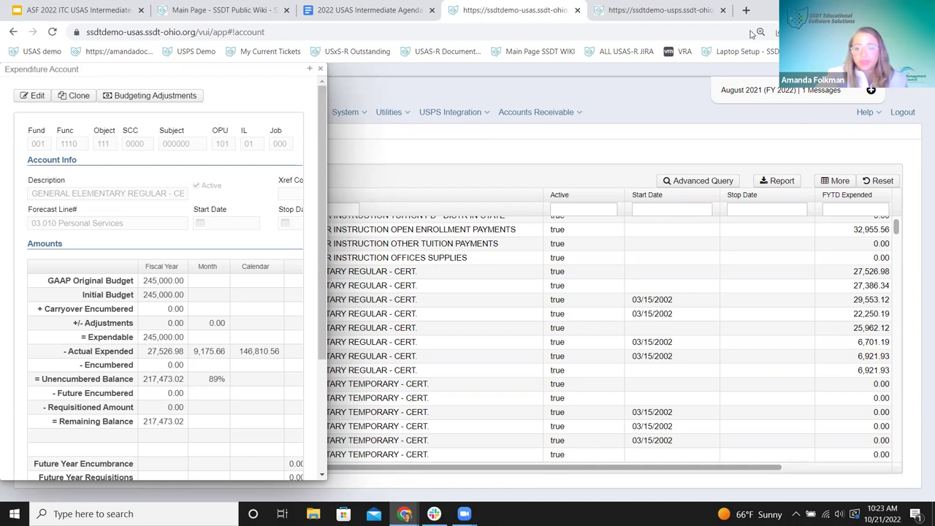
- Close the account details and add the Cash Account > Amounts > FYTD Expended column
click(320, 68)
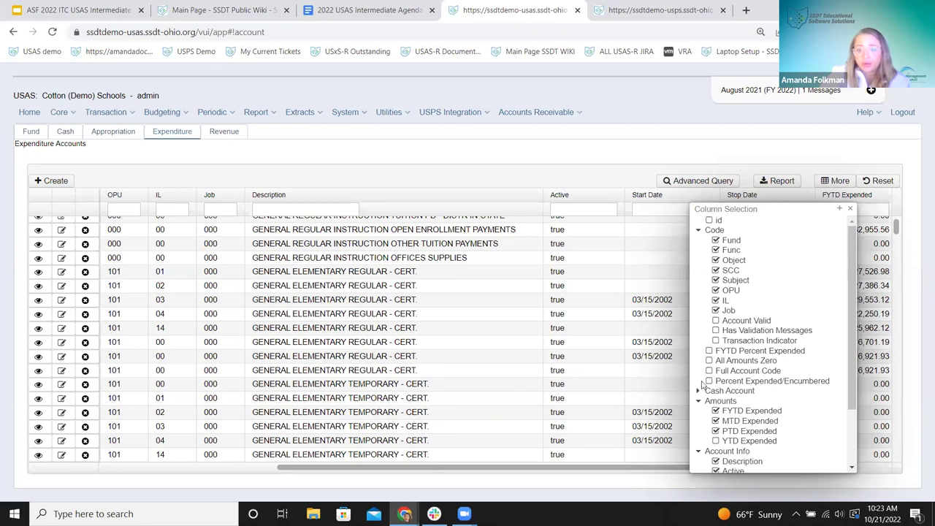
click(750, 394)
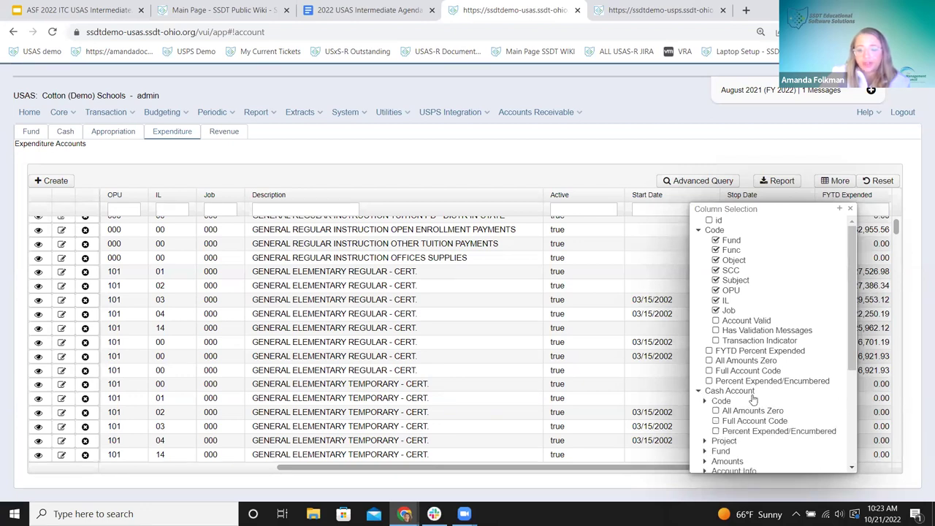
scroll(751, 399, down, 1)
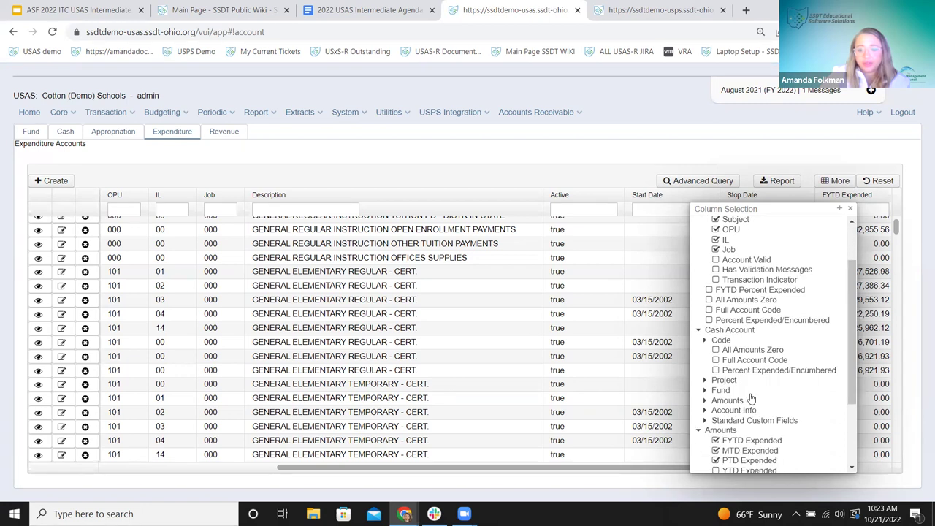
click(705, 401)
scroll(777, 395, down, 1)
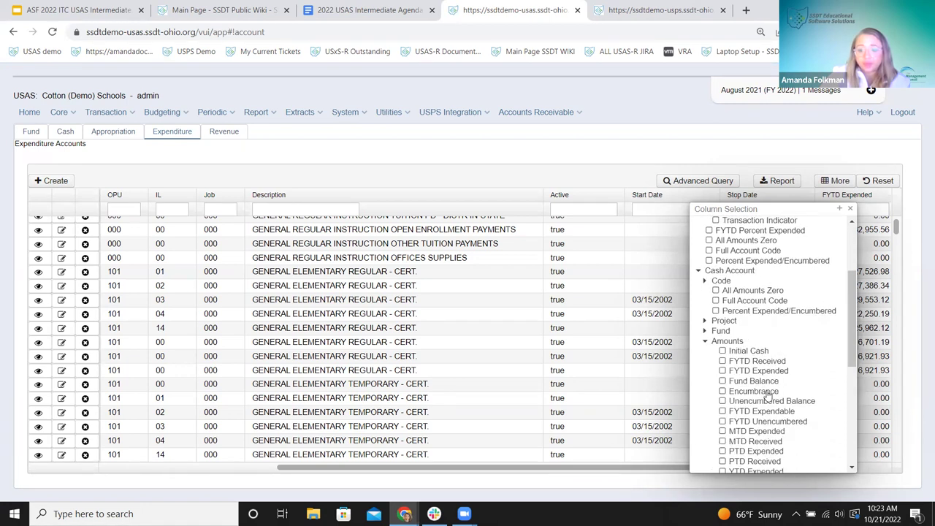
click(722, 372)
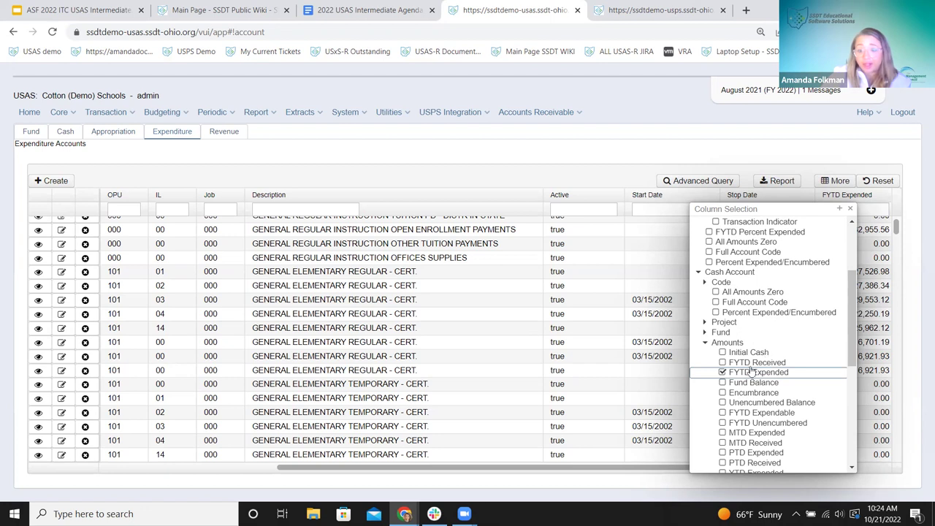
click(851, 211)
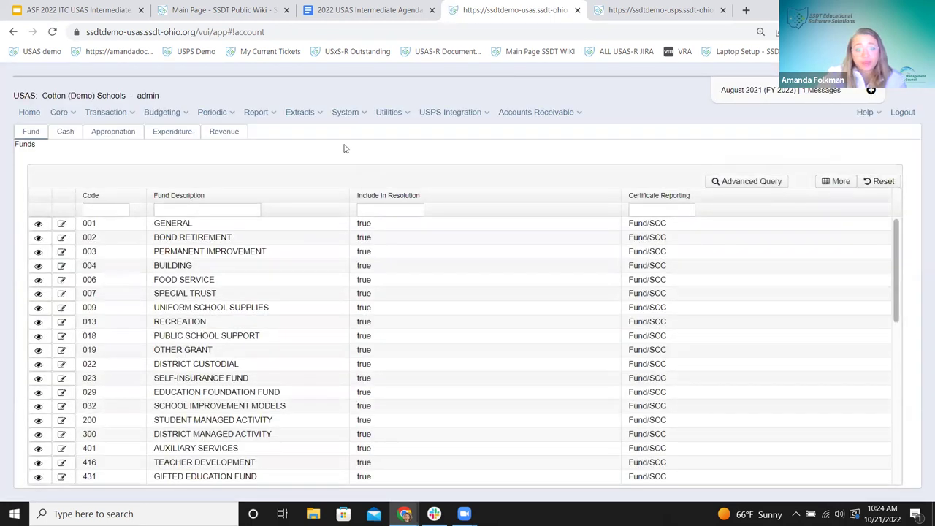
- Show the expenditure accounts and scroll right to the FYTD, PTD and MTD Expended columns
click(176, 133)
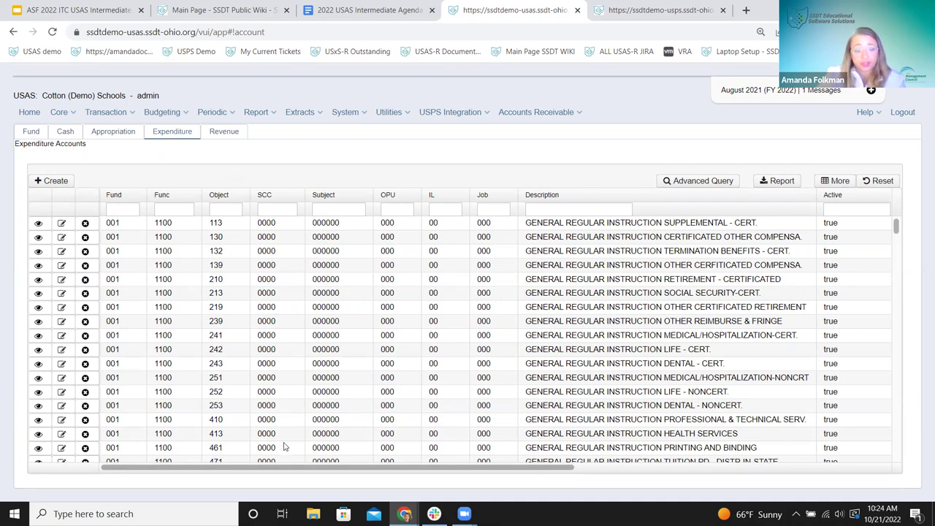
scroll(326, 472, right, 8)
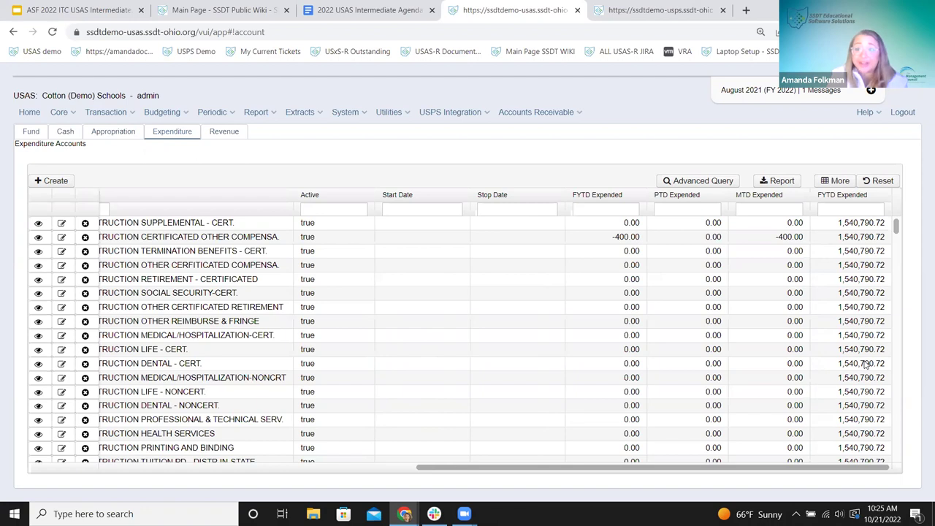
- Uncheck Cash Account FYTD Expended and collapse the Amounts and Cash Account column groups
click(827, 182)
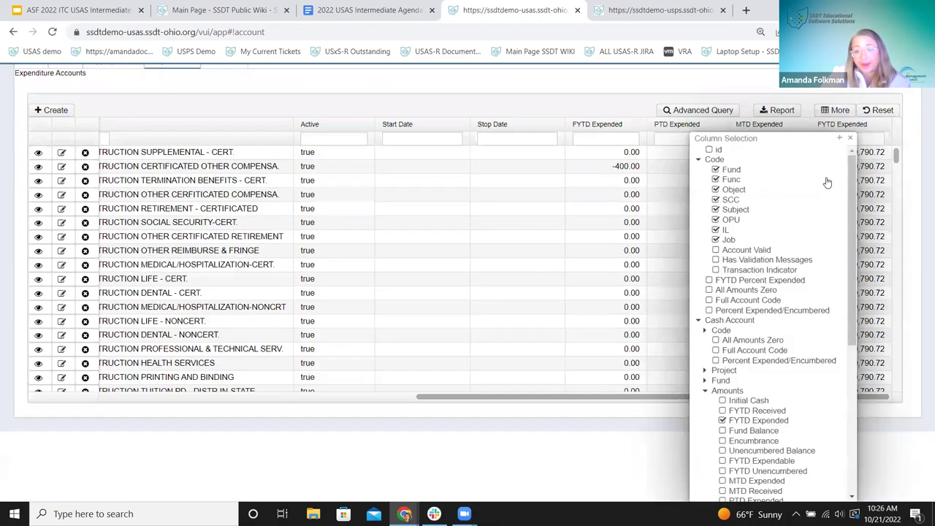
scroll(749, 327, down, 1)
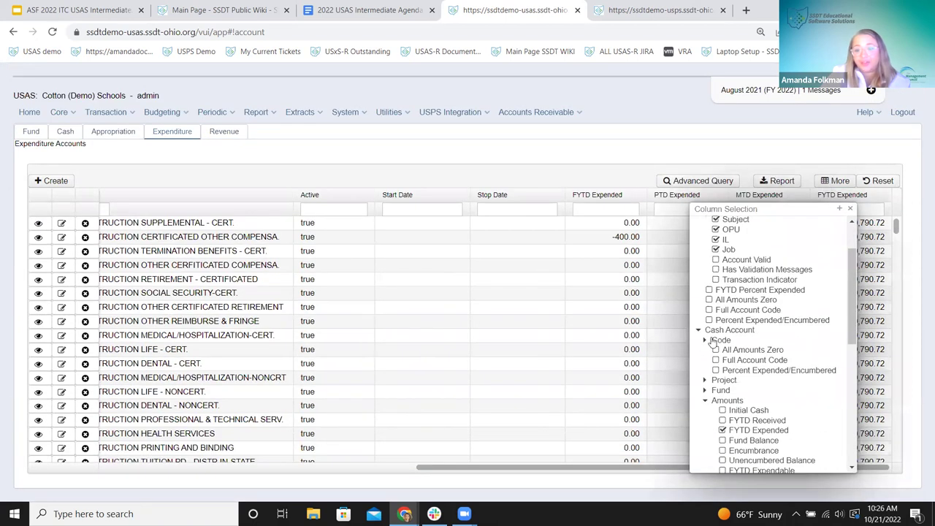
scroll(764, 422, down, 1)
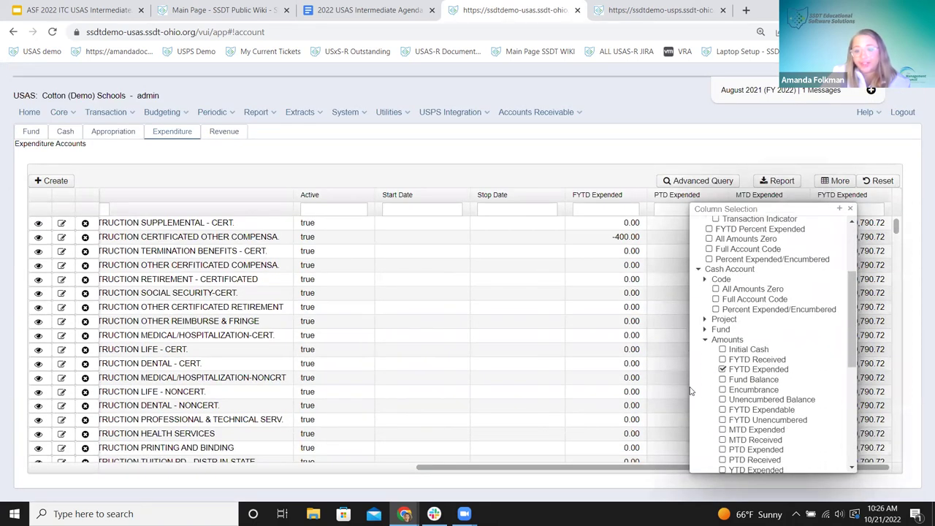
click(723, 369)
click(723, 370)
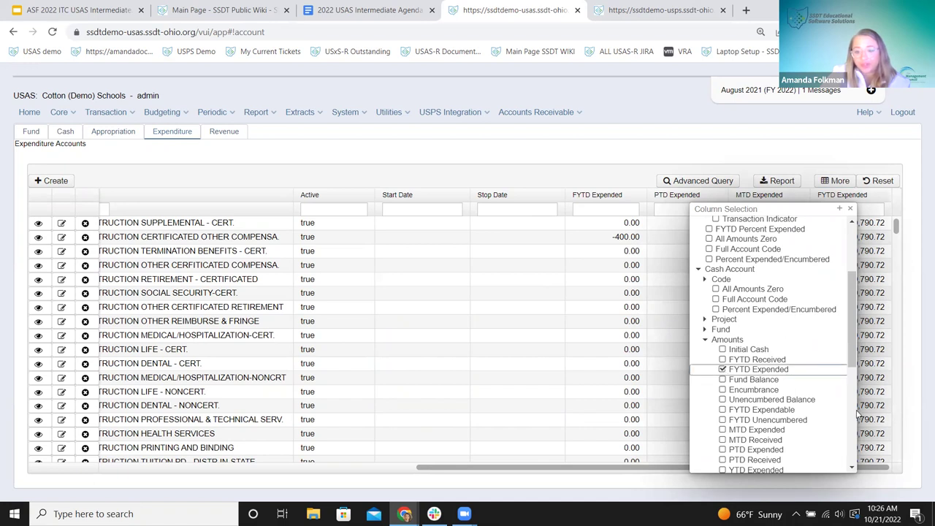
click(705, 341)
click(699, 270)
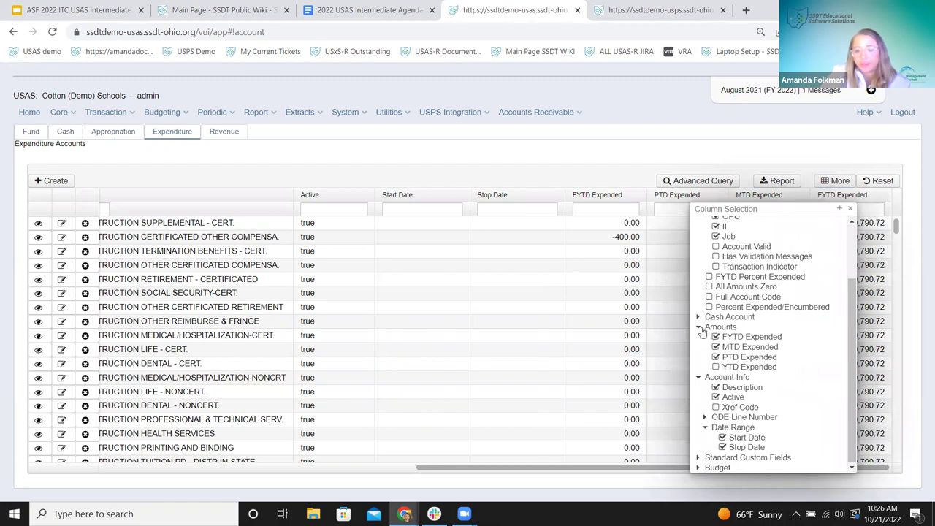
scroll(701, 331, up, 1)
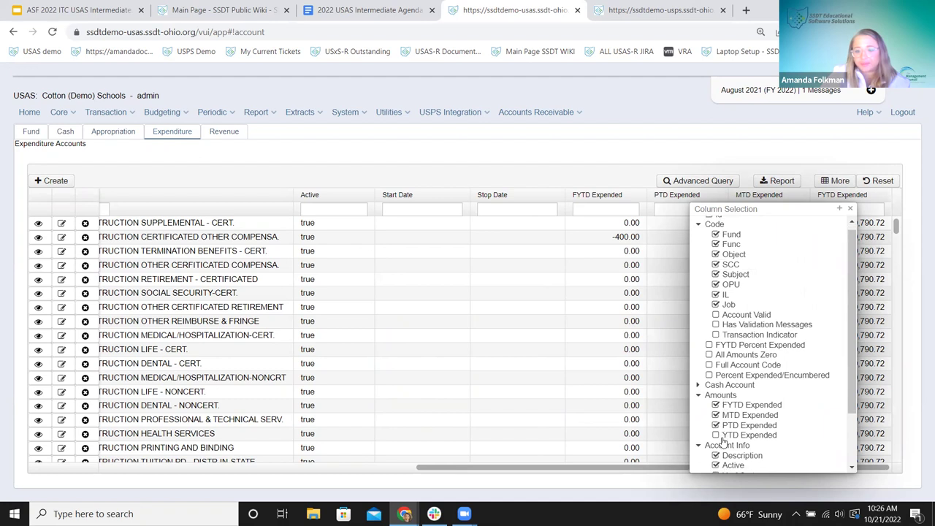
scroll(723, 441, down, 1)
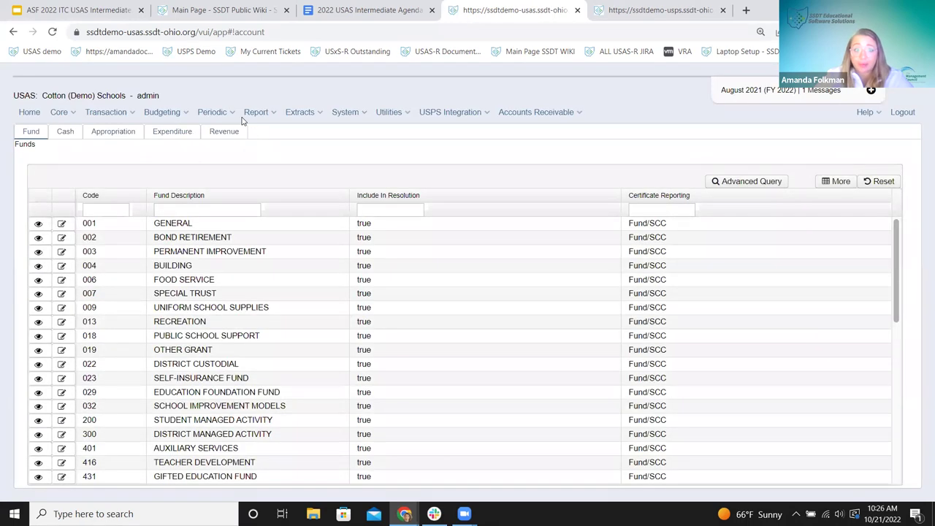
- Filter Report Manager by %budget% and open SSDT Budget Summary in the Custom Report Creator
click(259, 114)
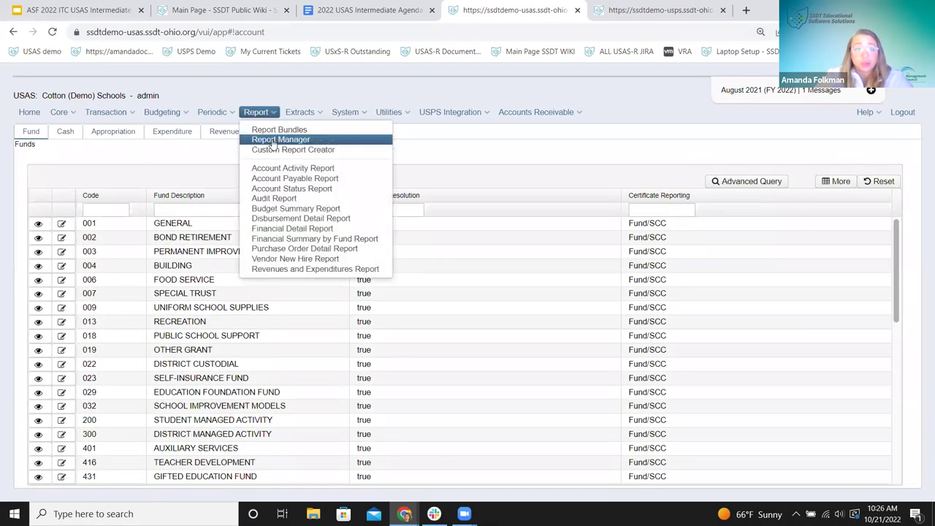
click(281, 140)
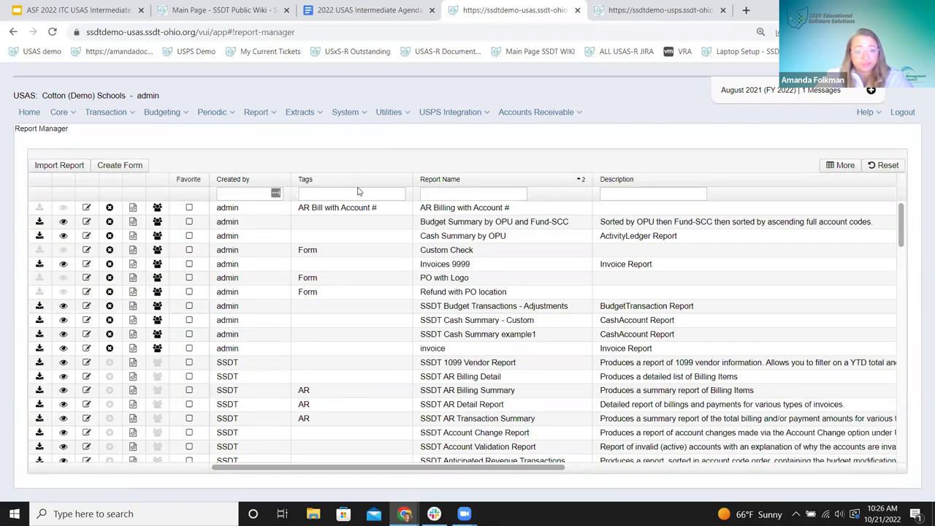
click(443, 193)
text(%)
click(465, 221)
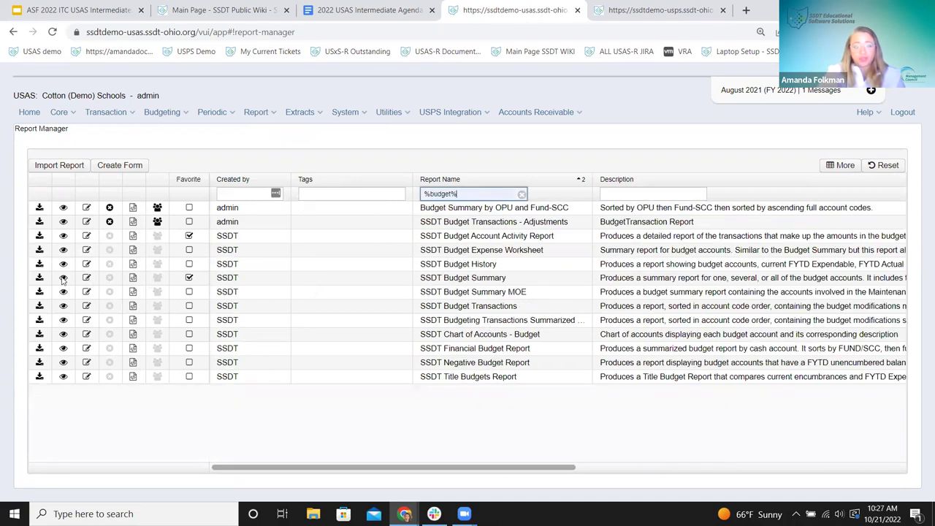
click(63, 278)
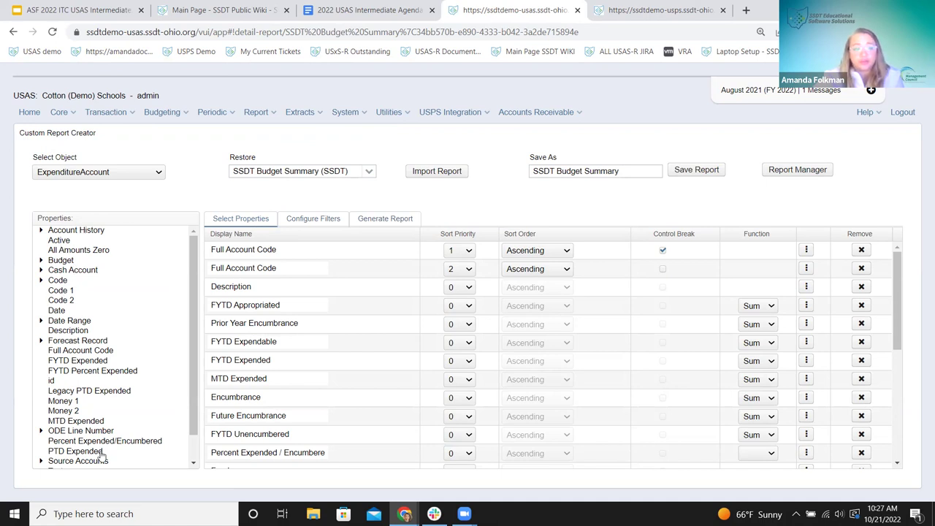
- Expand the Cash Account properties to review their fields, then collapse them again
scroll(100, 368, down, 1)
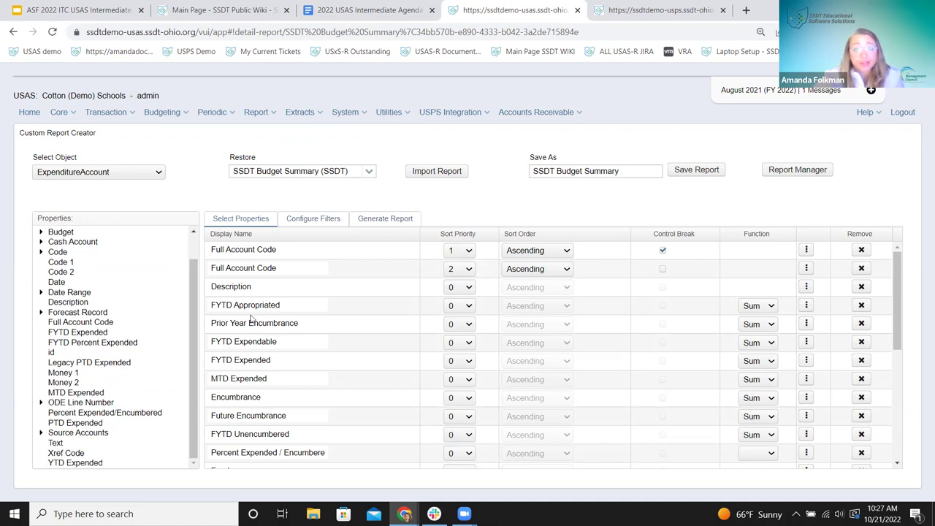
scroll(93, 356, up, 1)
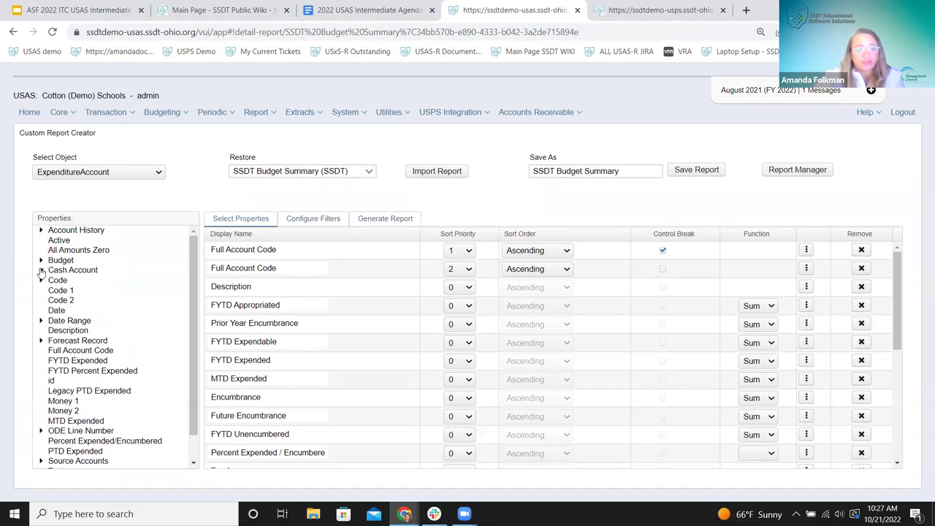
click(41, 270)
scroll(84, 395, down, 4)
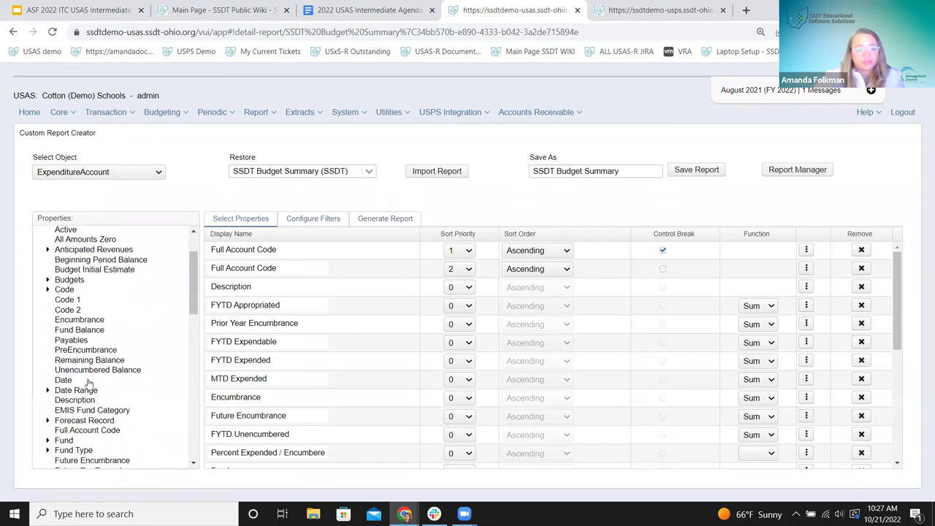
scroll(84, 394, down, 2)
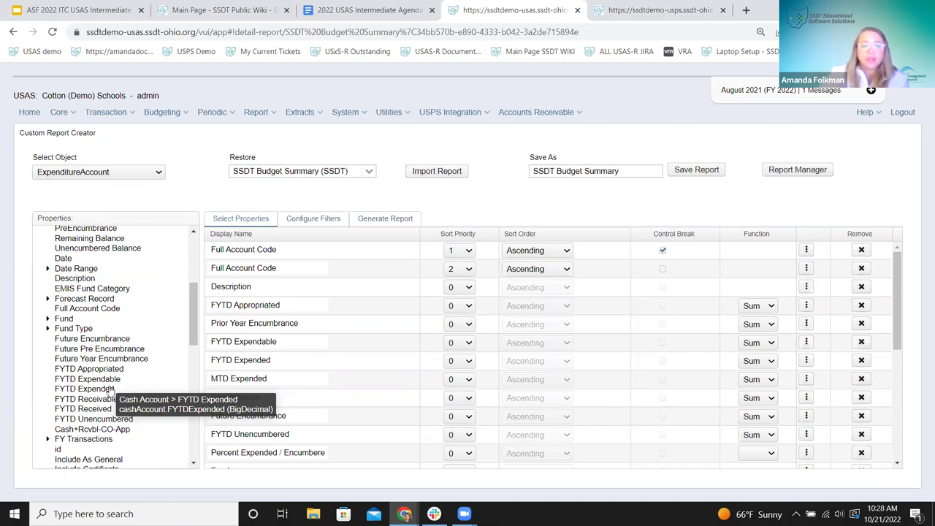
scroll(87, 369, up, 3)
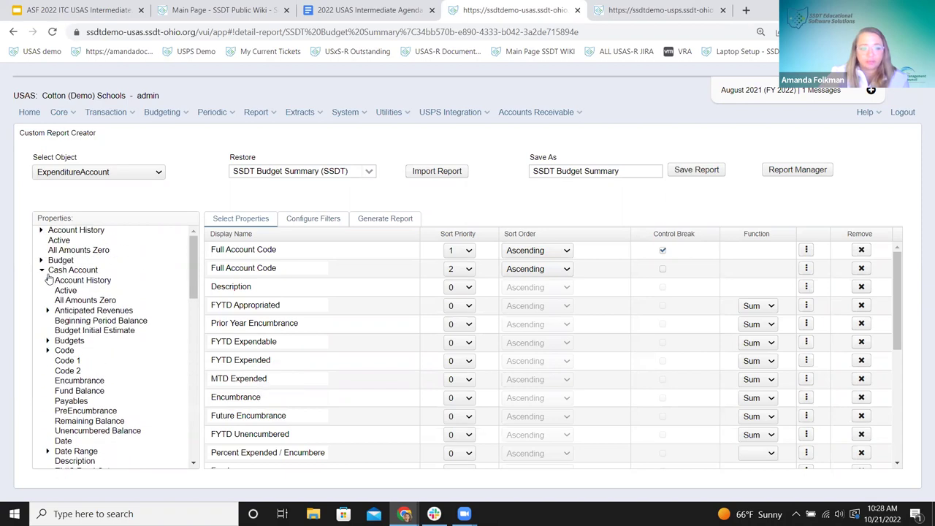
click(41, 269)
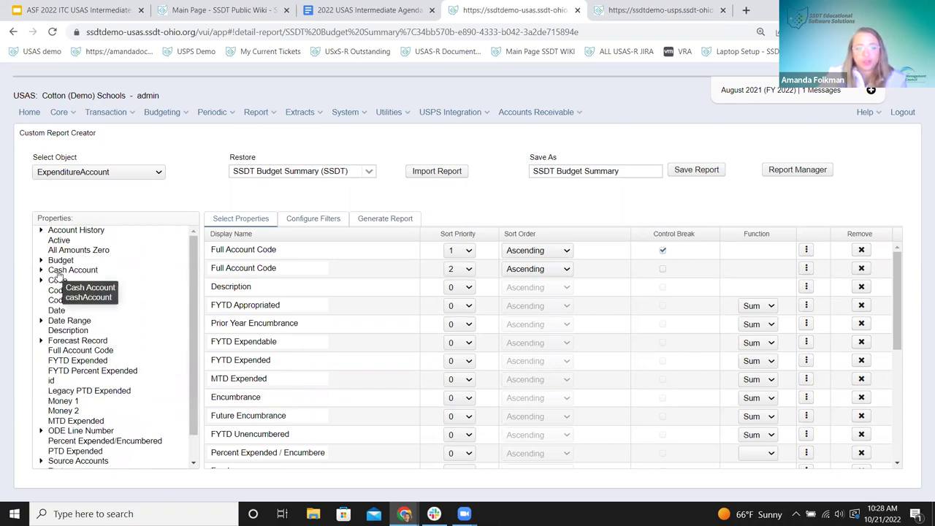
- Return to the 'ASF 2022 ITC USAS Intermediate' slides and show slide 42 on Account Grid totals
click(82, 15)
scroll(117, 395, down, 3)
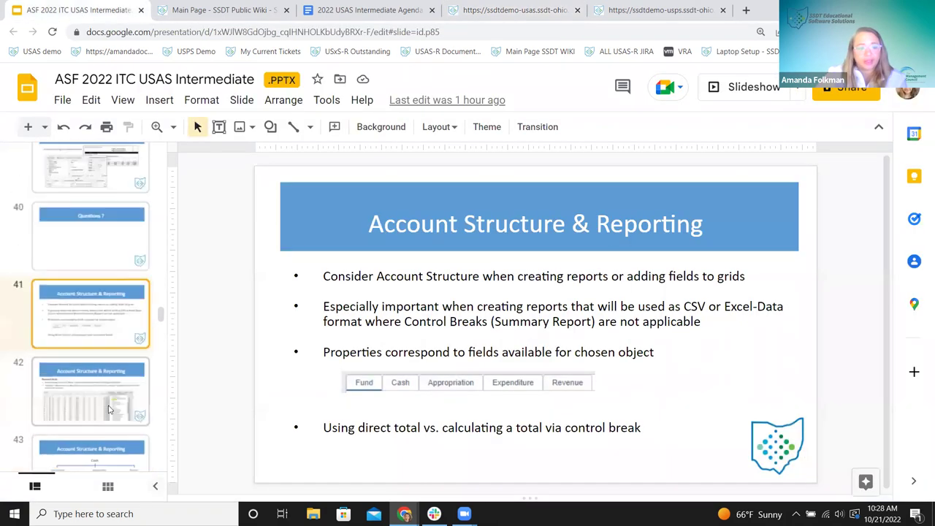
click(91, 396)
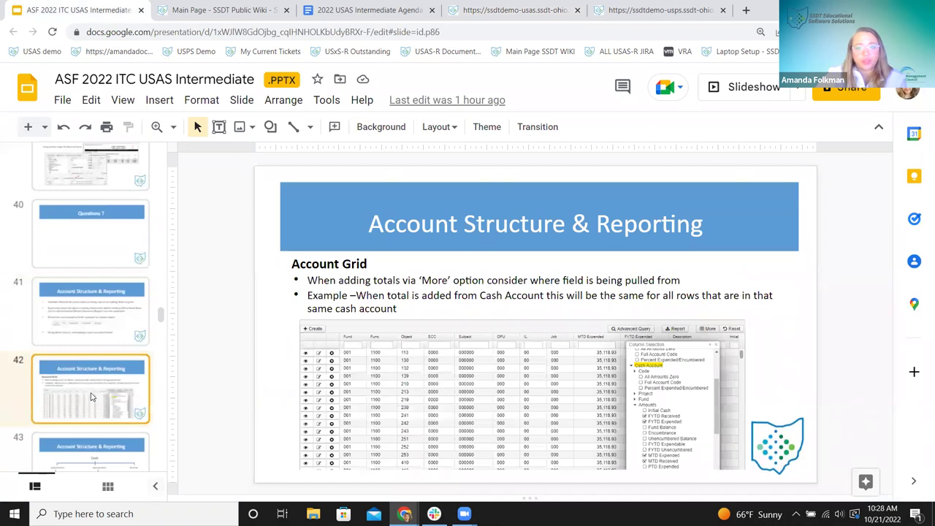
scroll(92, 396, down, 1)
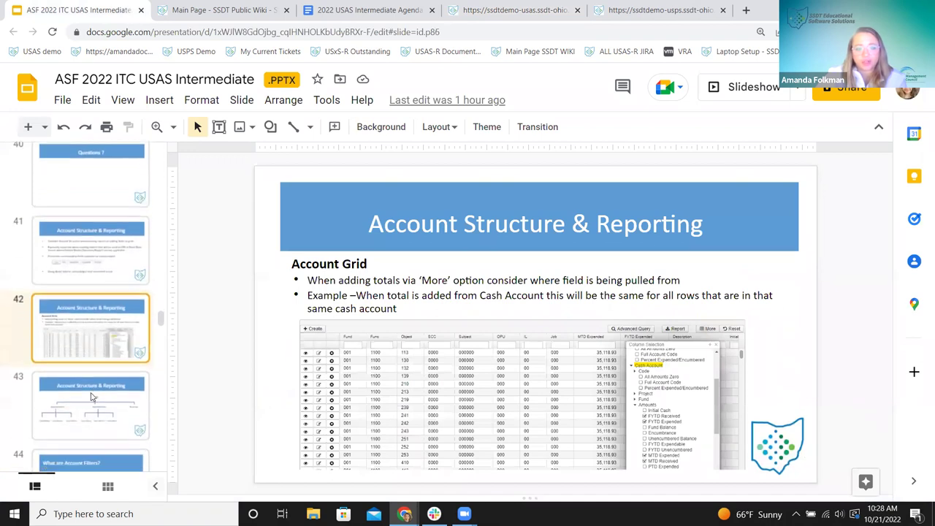
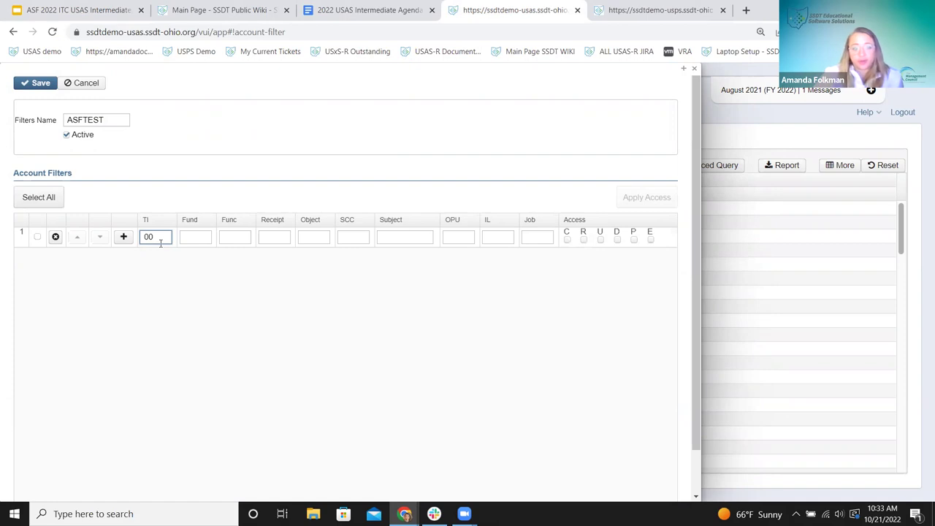
- Give the ASFTEST filter's first row Fund 001, SCC 0000 and Read access
click(200, 235)
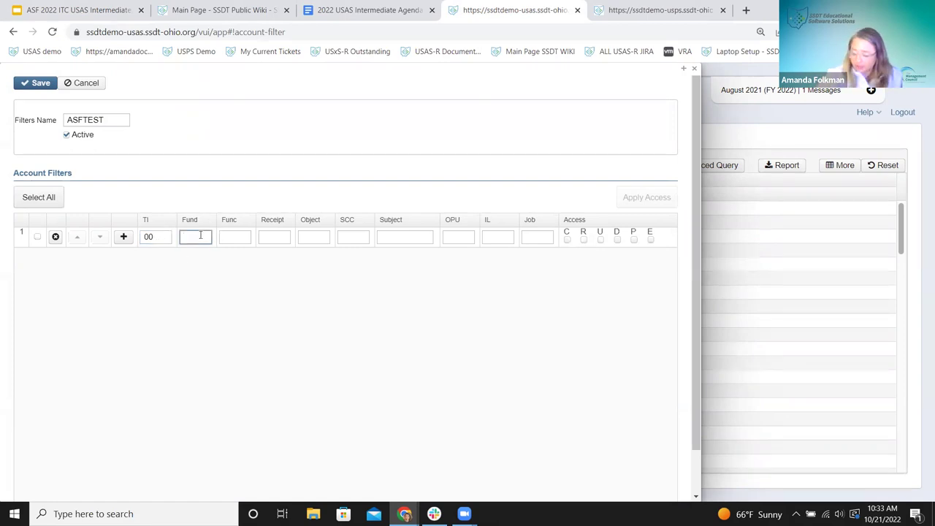
click(348, 236)
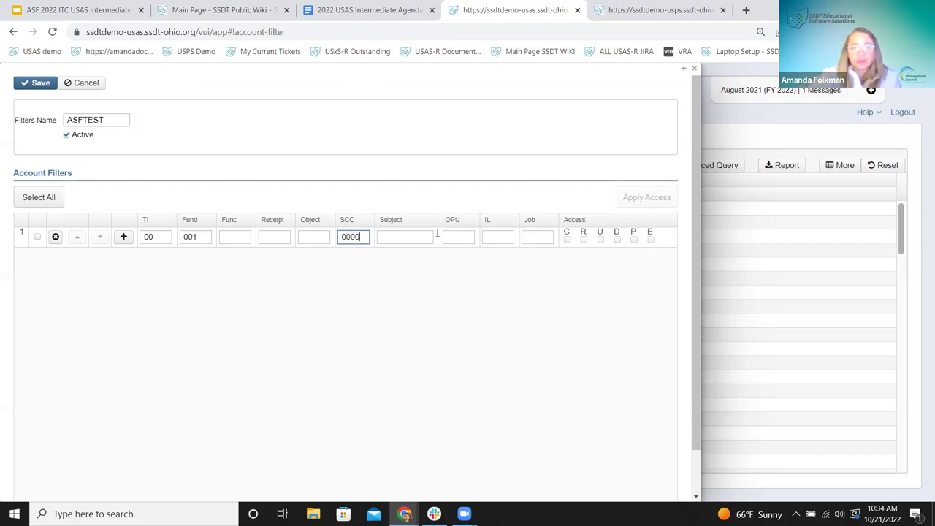
click(584, 239)
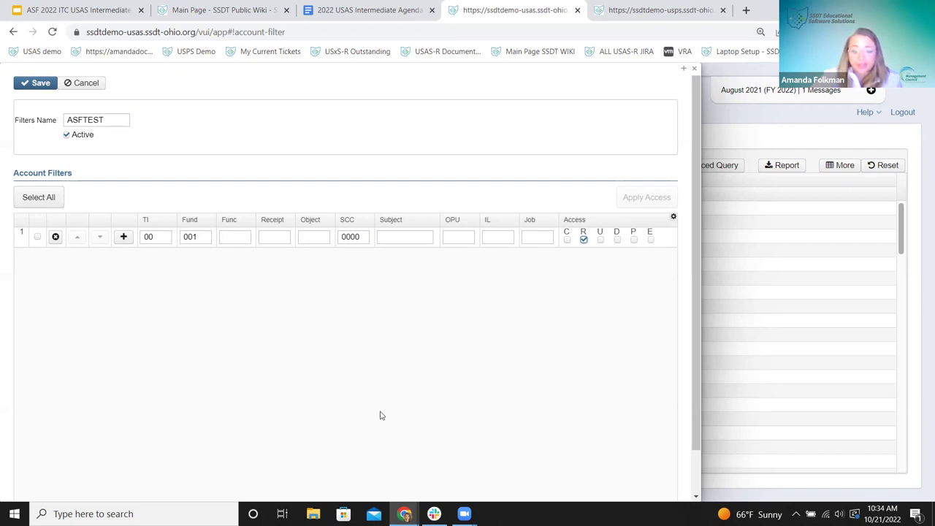
click(48, 12)
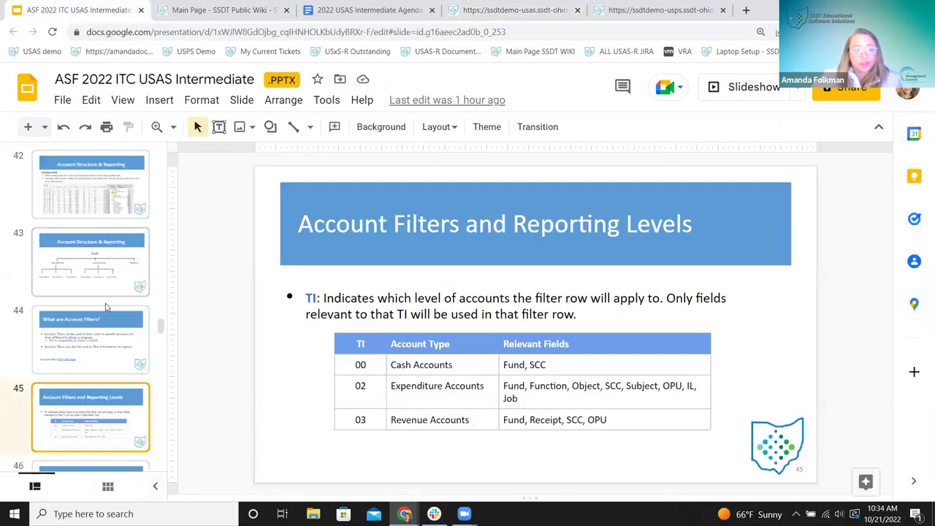
click(91, 272)
click(758, 93)
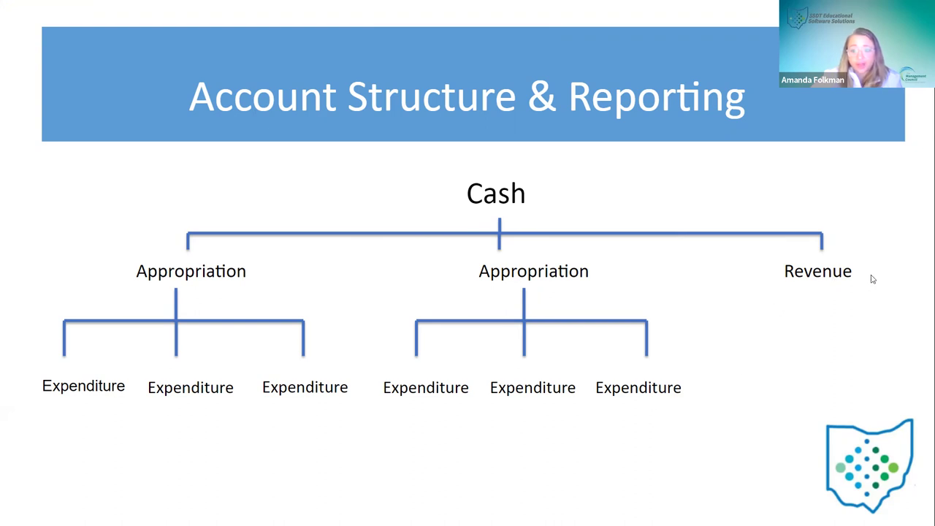
key(Escape)
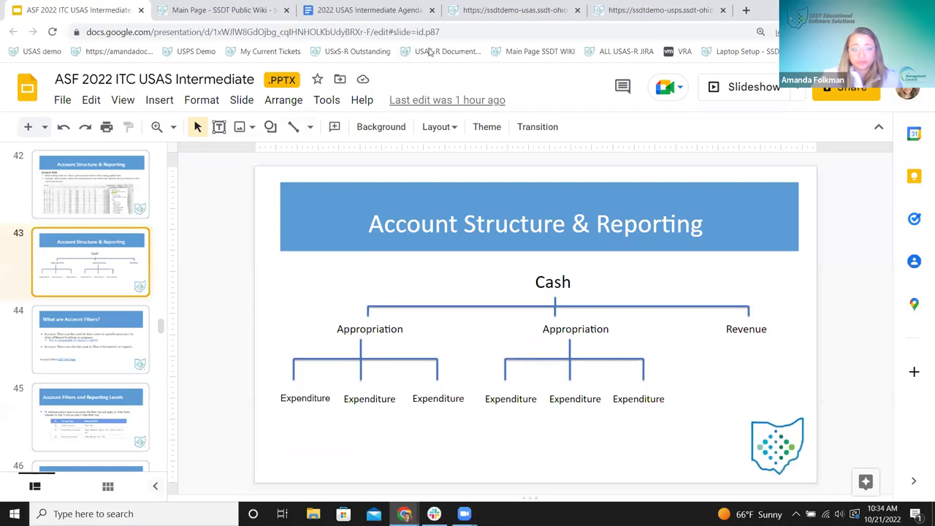
click(472, 11)
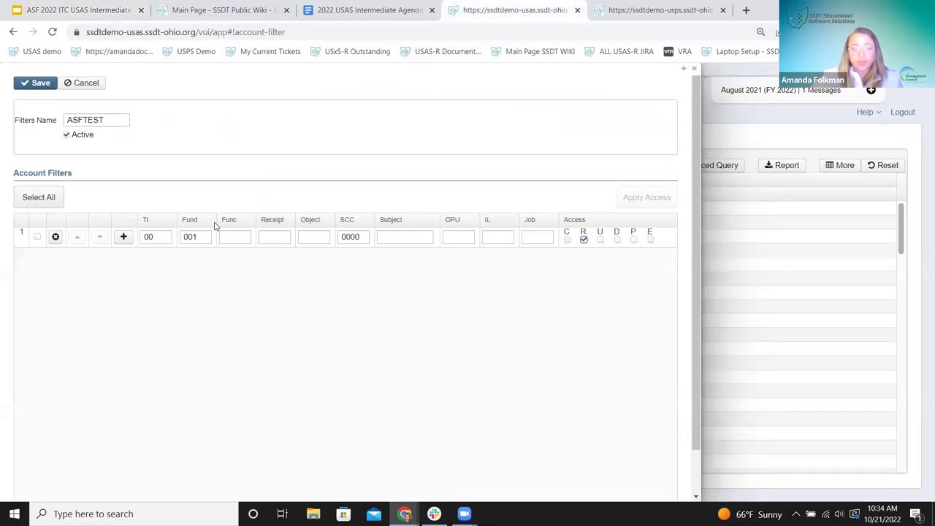
- Change the ASFTEST row's TI value from 00 to 02
click(155, 237)
drag(155, 236, 144, 236)
text(02)
click(187, 315)
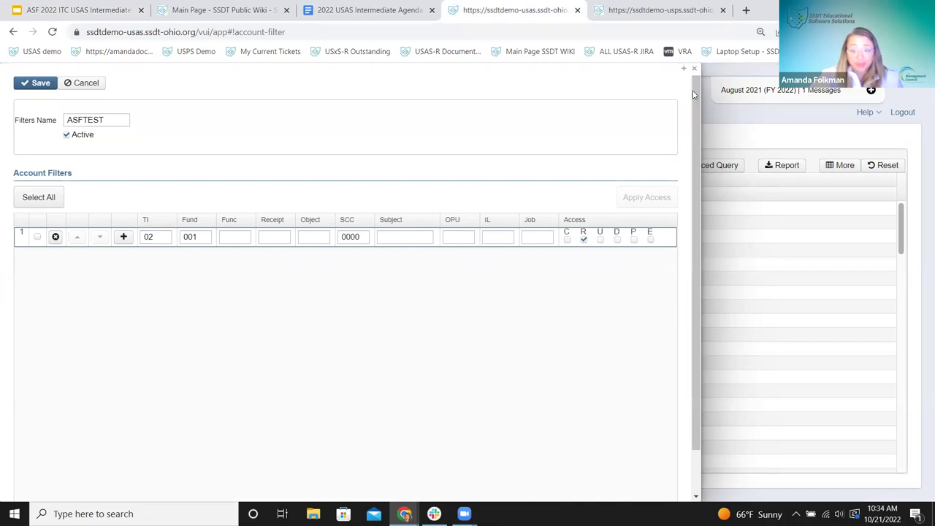
- Switch through the browser tabs back to the Google Slides deck
click(700, 13)
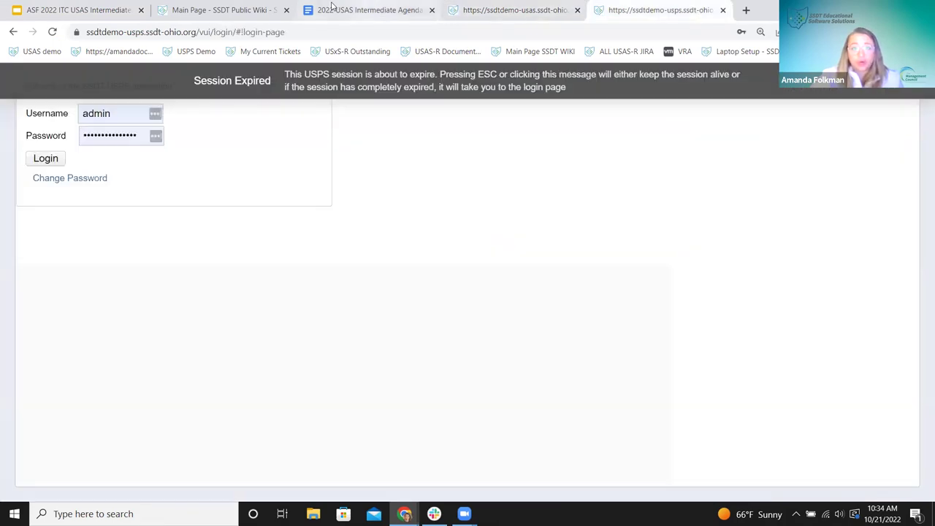
click(464, 12)
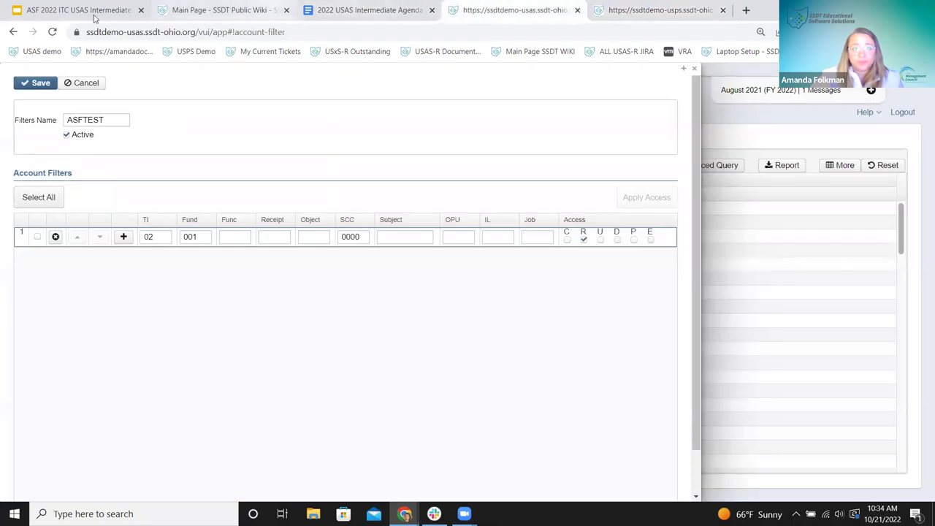
click(40, 10)
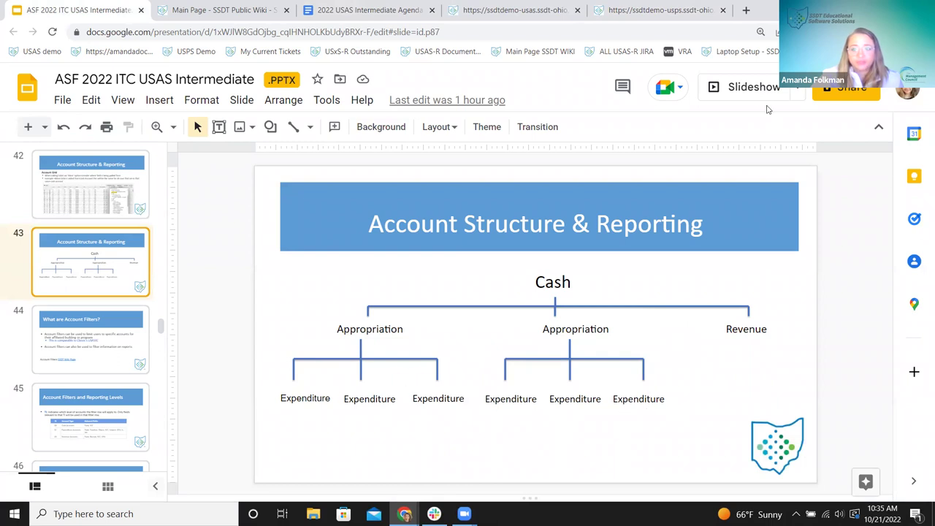
- Present the Account Structure & Reporting slide full screen, then return to the ASFTEST filter editor
click(749, 87)
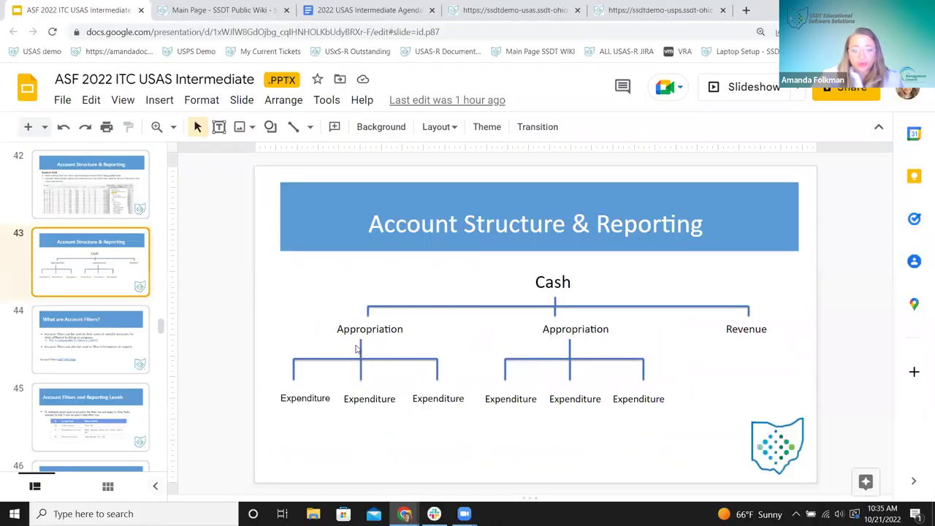
key(Escape)
click(459, 14)
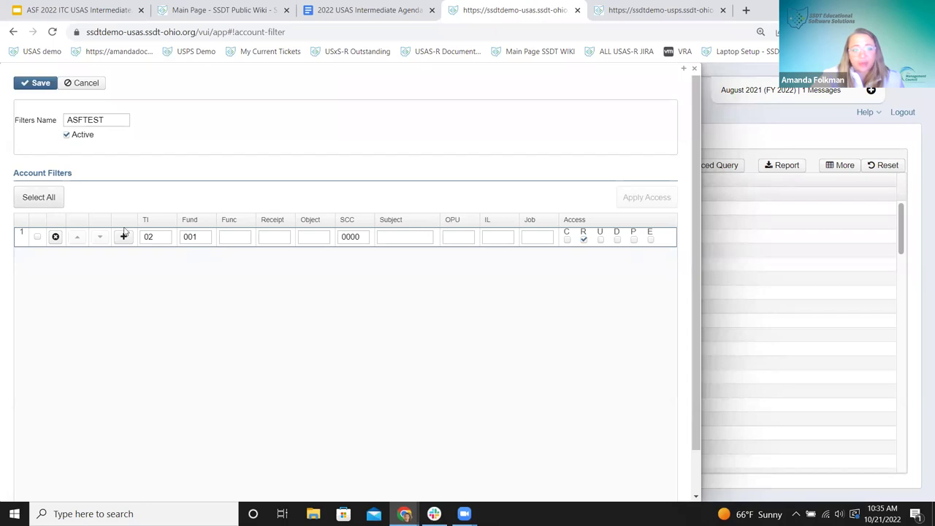
- Save the ASFTEST filter with TI 02 and start a clone of it
double_click(154, 237)
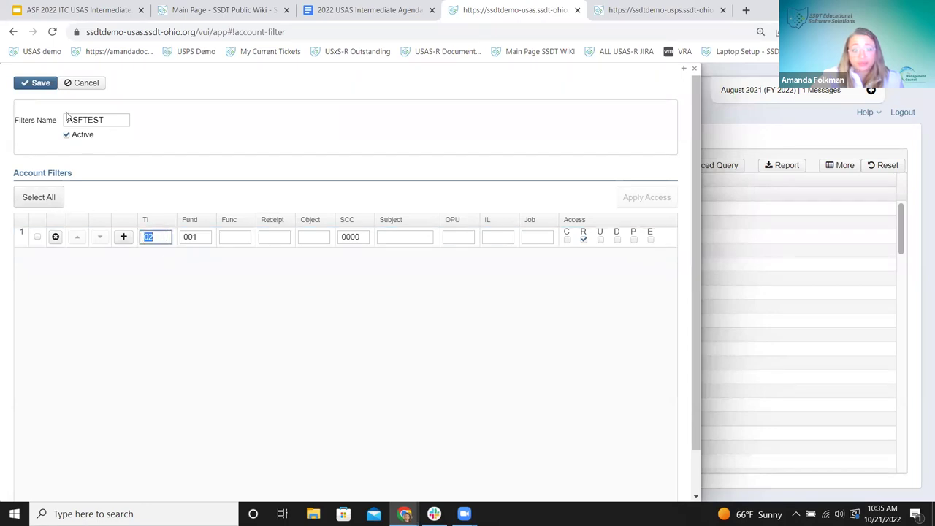
click(43, 83)
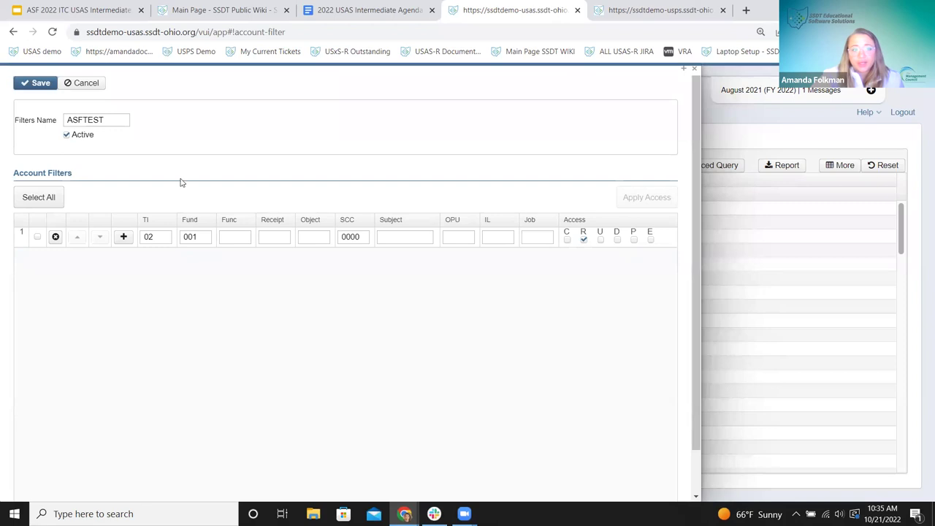
click(77, 84)
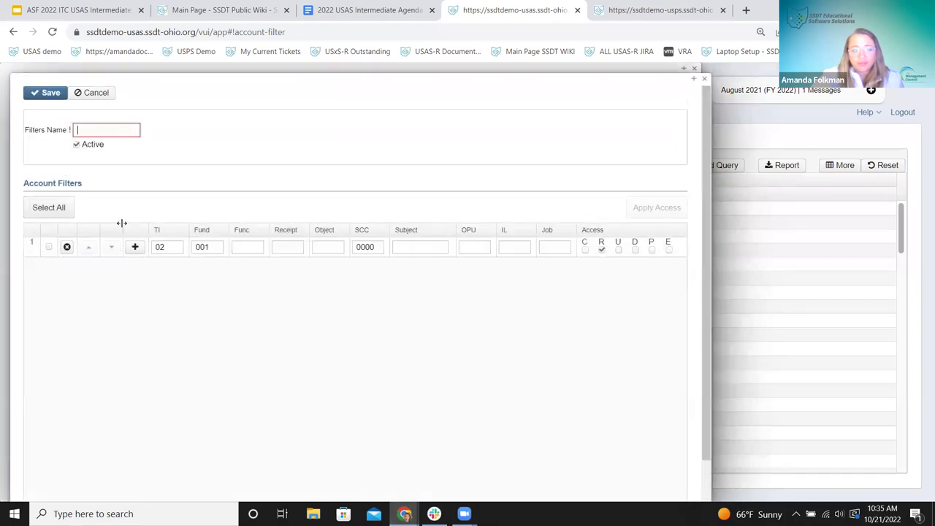
- Set the copy's TI to 03, name it ASFTEST3, and save it
click(164, 246)
key(BackSpace)
text(3)
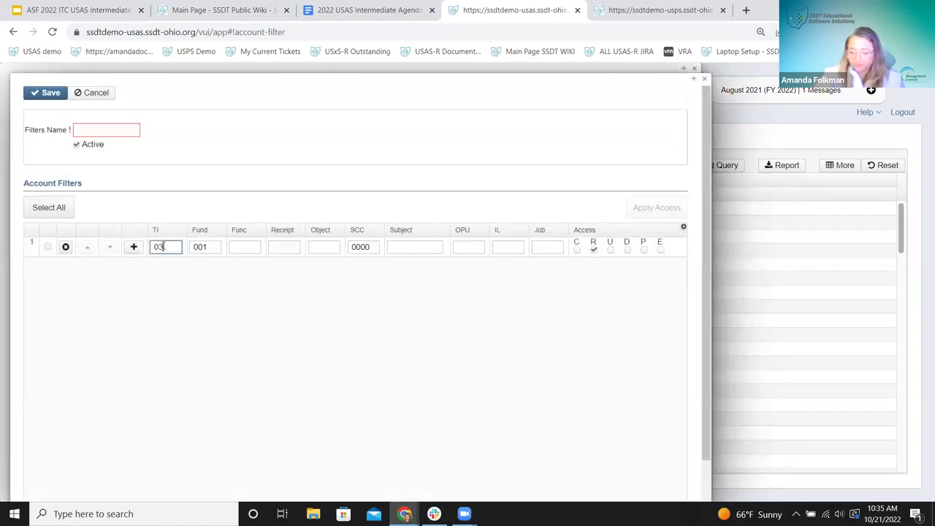
click(78, 131)
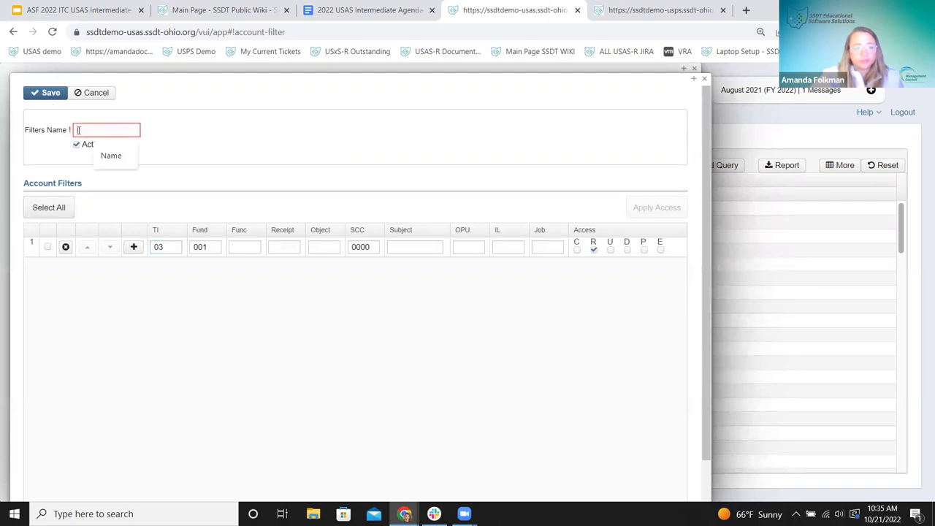
text(ASFTEST3)
click(50, 93)
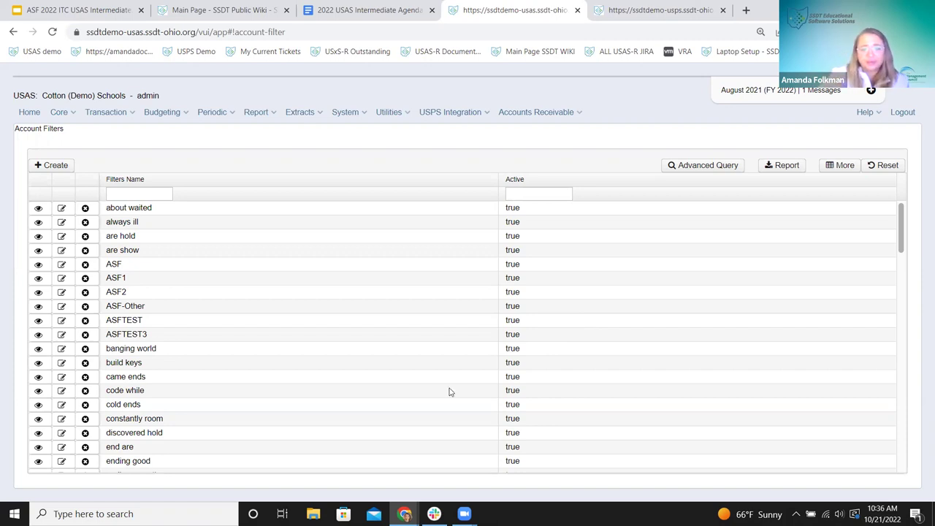
- Open the Financial Detail Report settings from the reports list
click(257, 117)
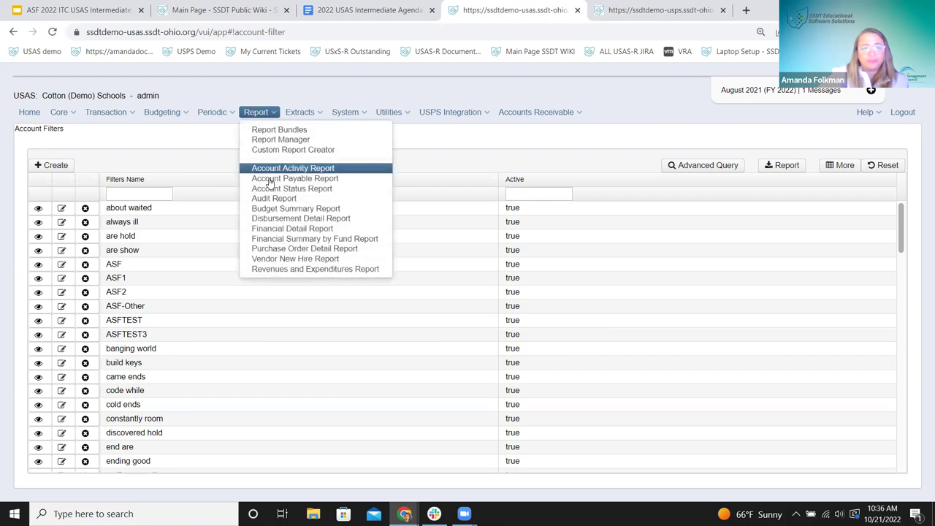
click(274, 231)
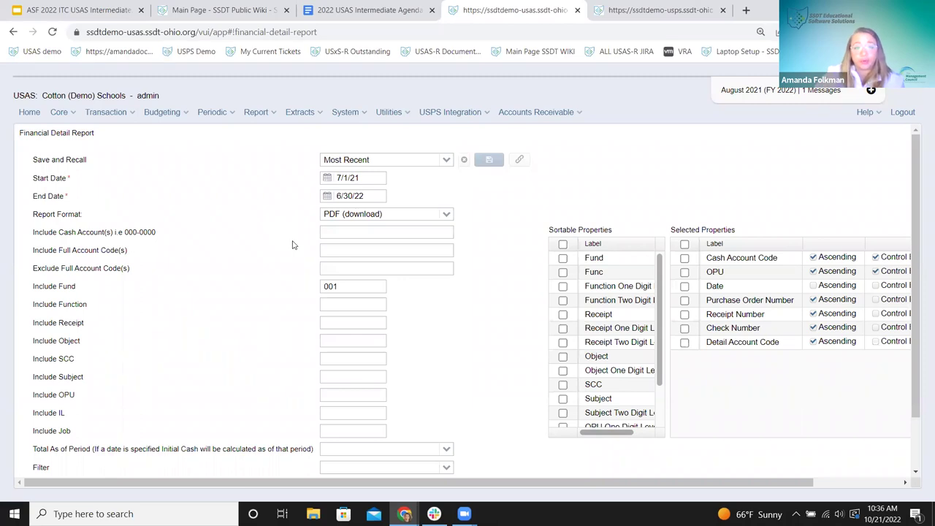
scroll(292, 245, down, 2)
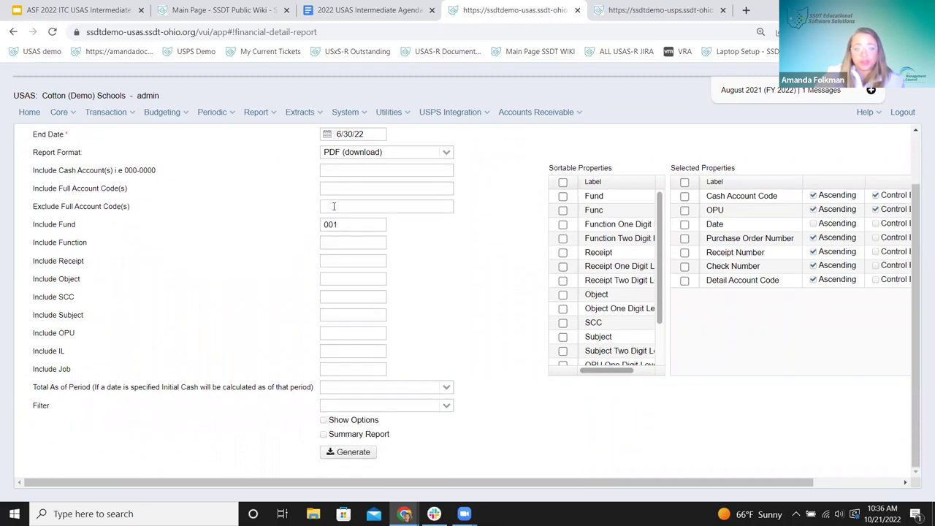
scroll(401, 192, up, 2)
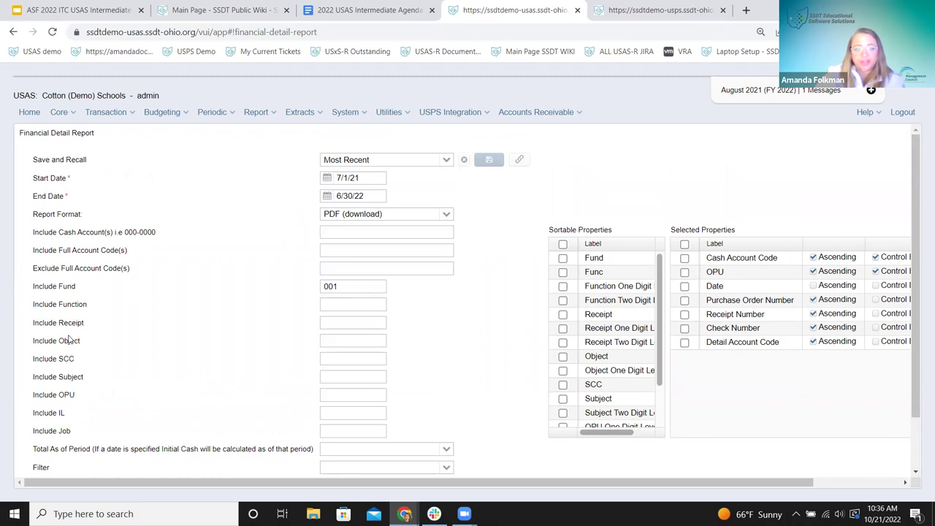
- Include SCC 0000 and generate the Financial Detail Report as a PDF
click(341, 359)
text(0000)
click(435, 353)
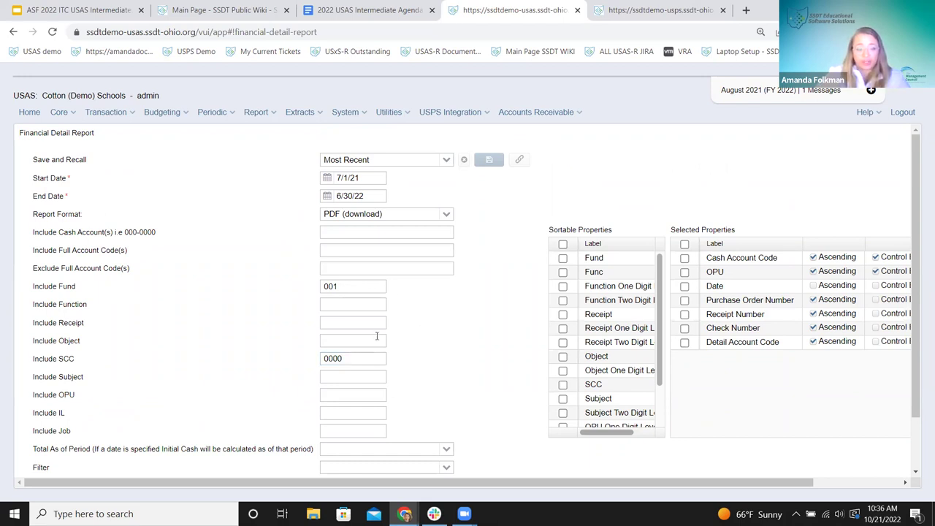
scroll(422, 371, down, 1)
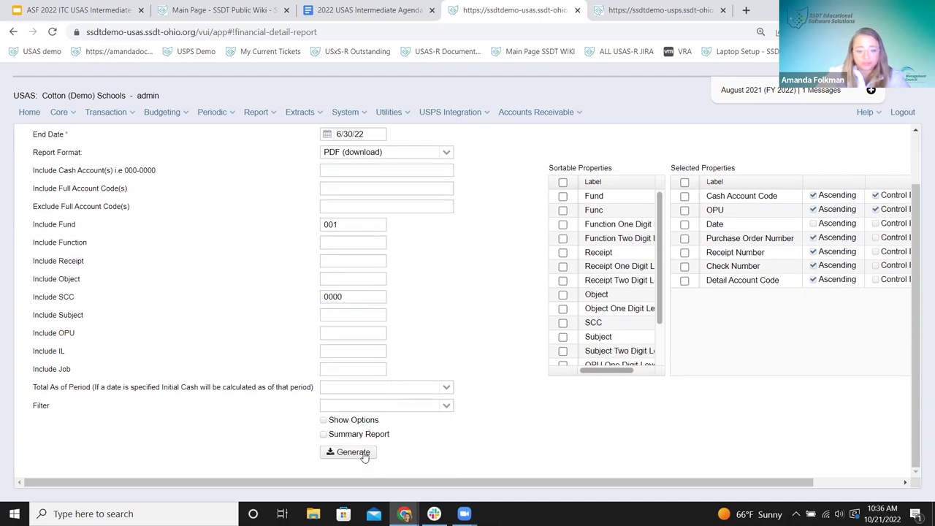
click(358, 452)
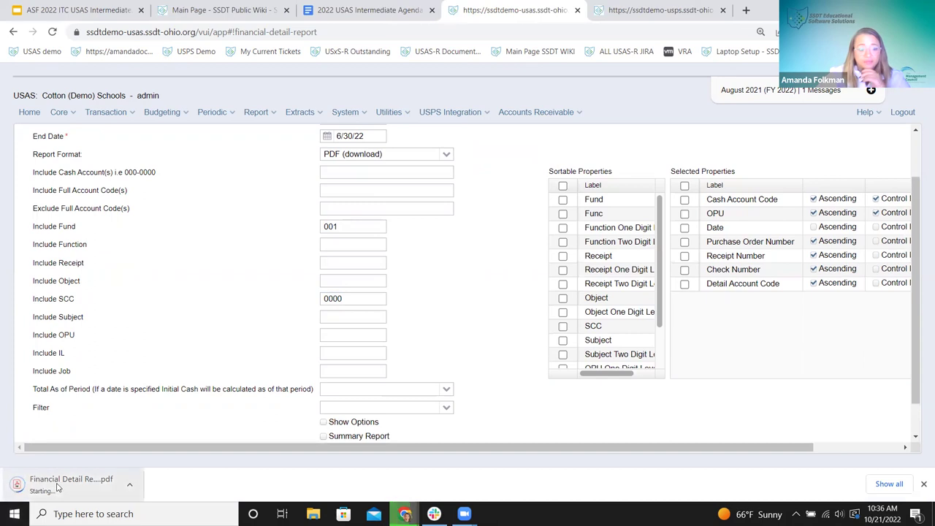
- Open the downloaded report PDF and review entries such as the 2,499.00 expended and SDIT COLLECTIONS amounts
click(59, 489)
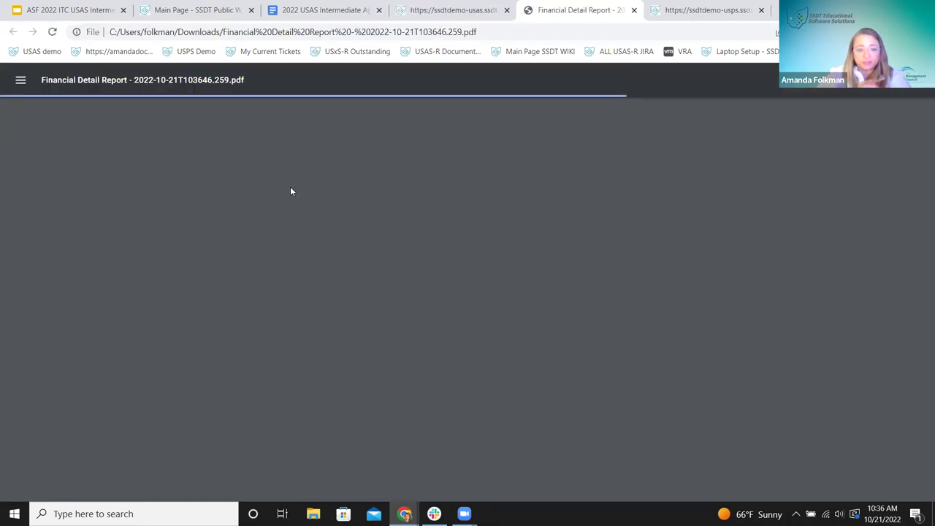
scroll(277, 258, down, 1)
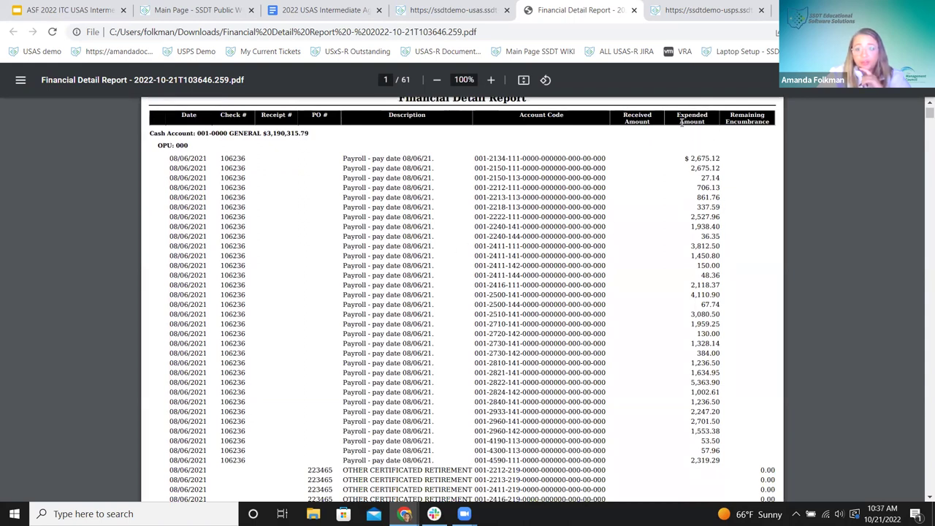
drag(689, 159, 712, 166)
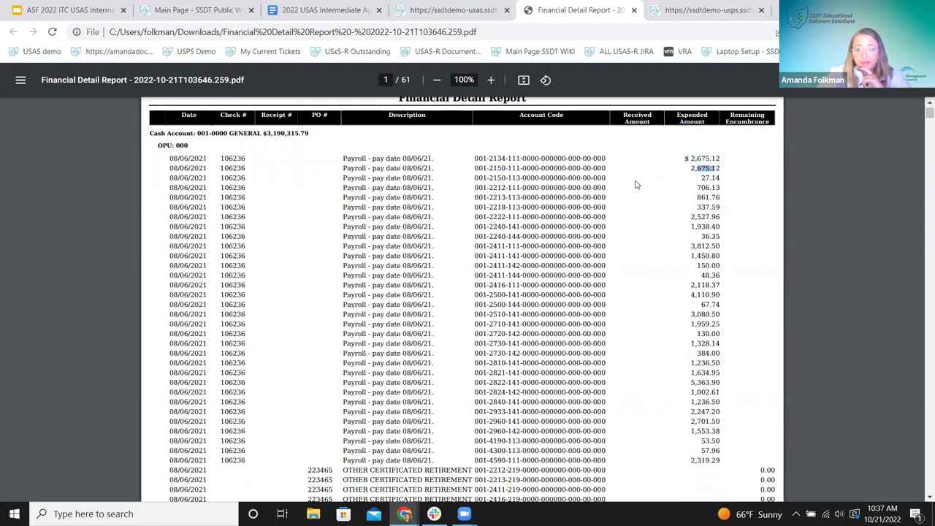
scroll(661, 342, down, 10)
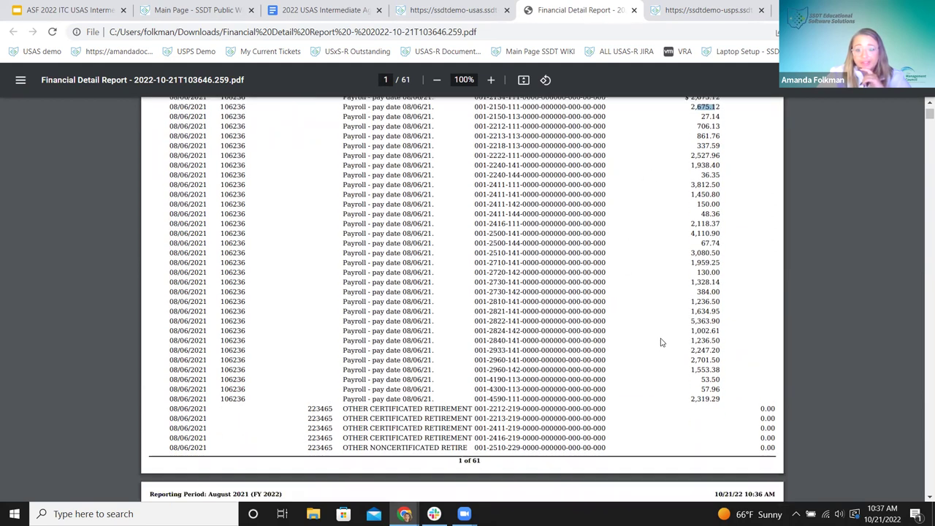
scroll(661, 342, down, 15)
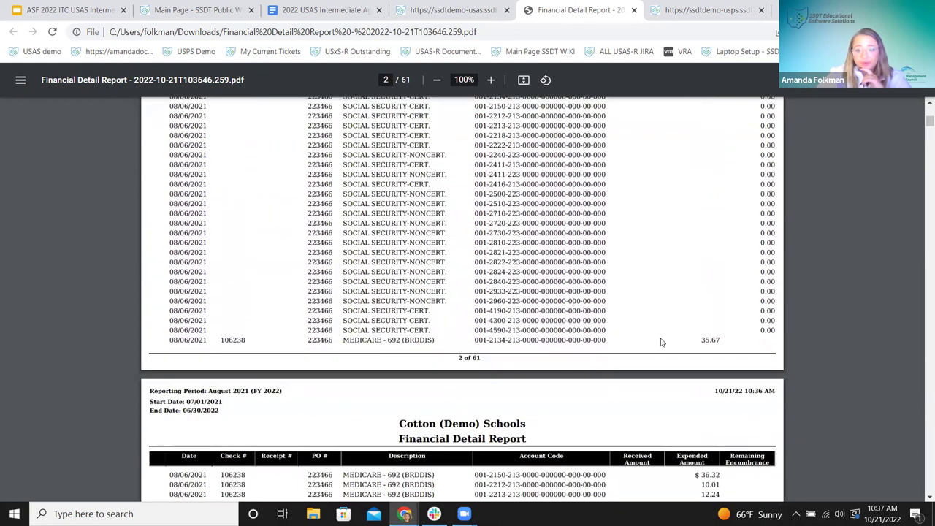
scroll(662, 342, down, 4)
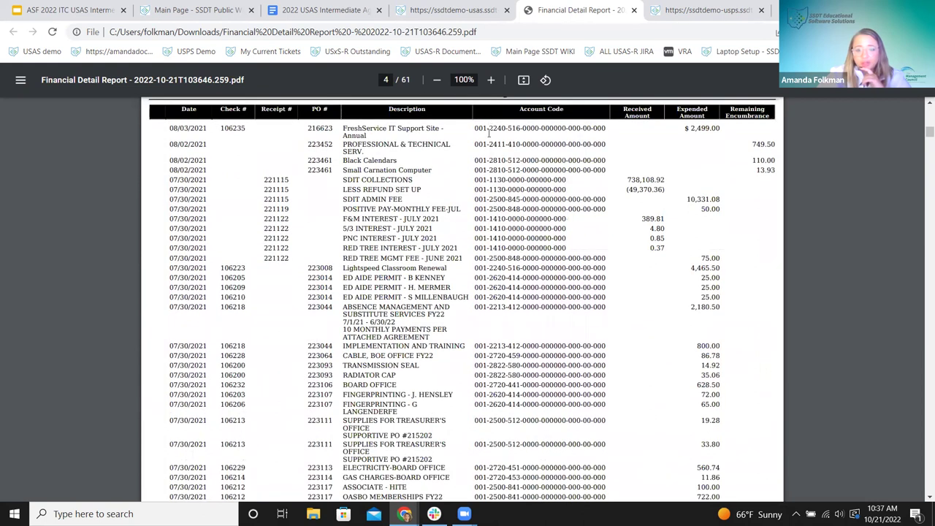
drag(476, 145, 606, 145)
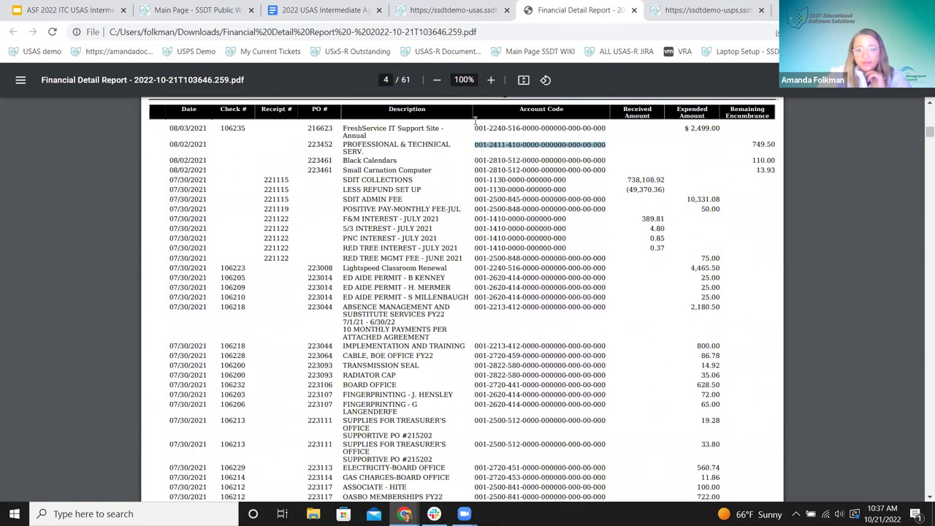
drag(476, 129, 608, 129)
drag(691, 128, 713, 131)
drag(476, 180, 566, 181)
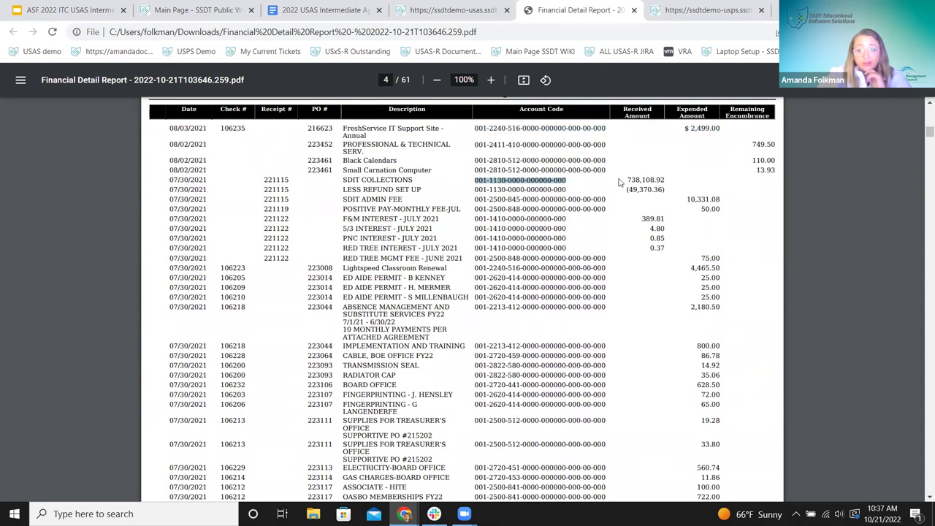
drag(628, 180, 660, 180)
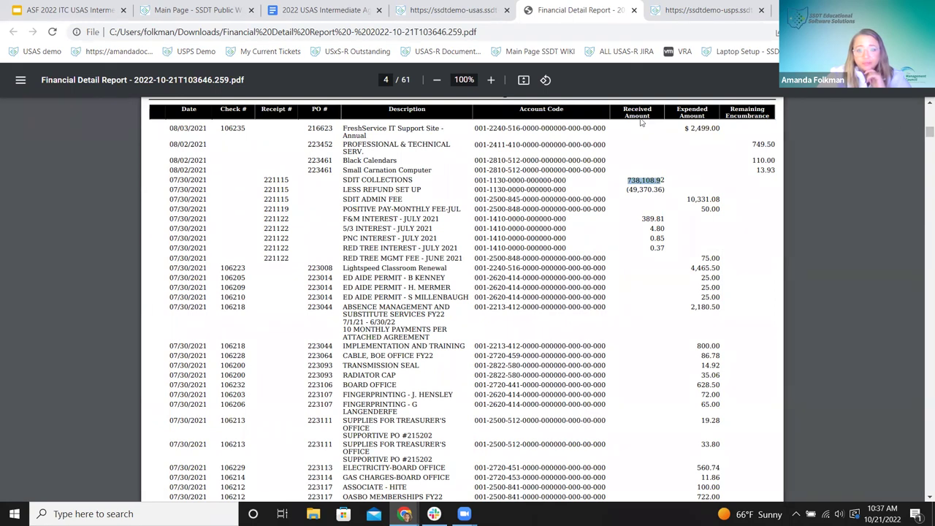
- Jump to page 61 to see the $1,733,460.99 grand total, then return to the report form
click(381, 77)
text(61)
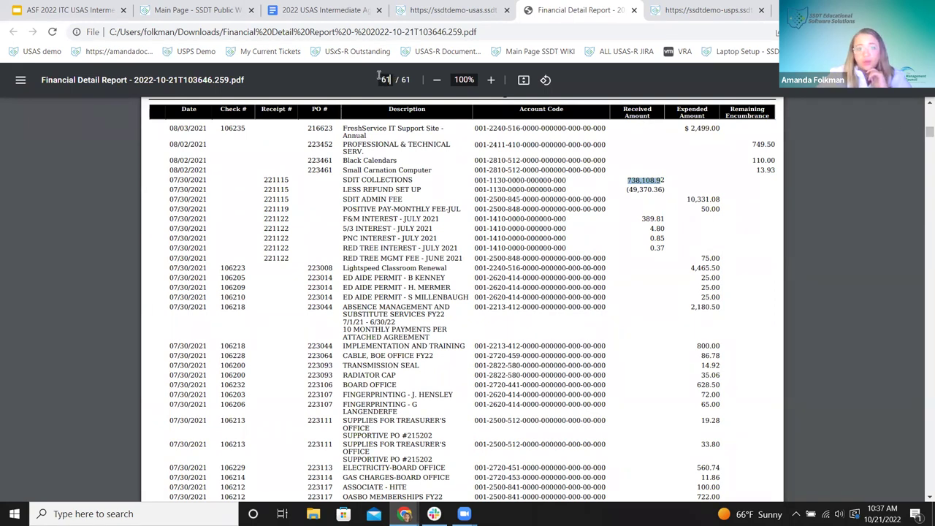
key(Return)
scroll(736, 278, up, 3)
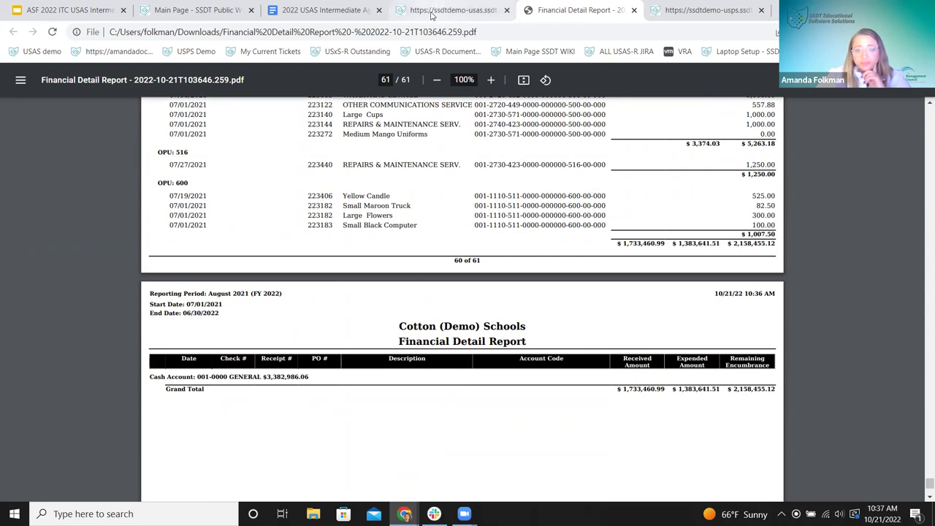
click(432, 11)
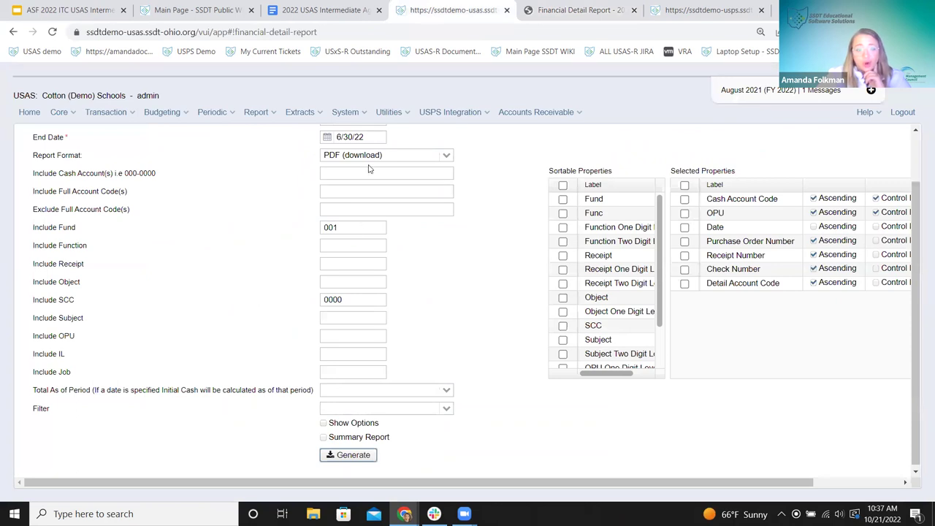
- Remove the Include Fund 001 and Include SCC 0000 criteria
scroll(369, 169, up, 1)
double_click(354, 291)
key(BackSpace)
double_click(355, 358)
key(BackSpace)
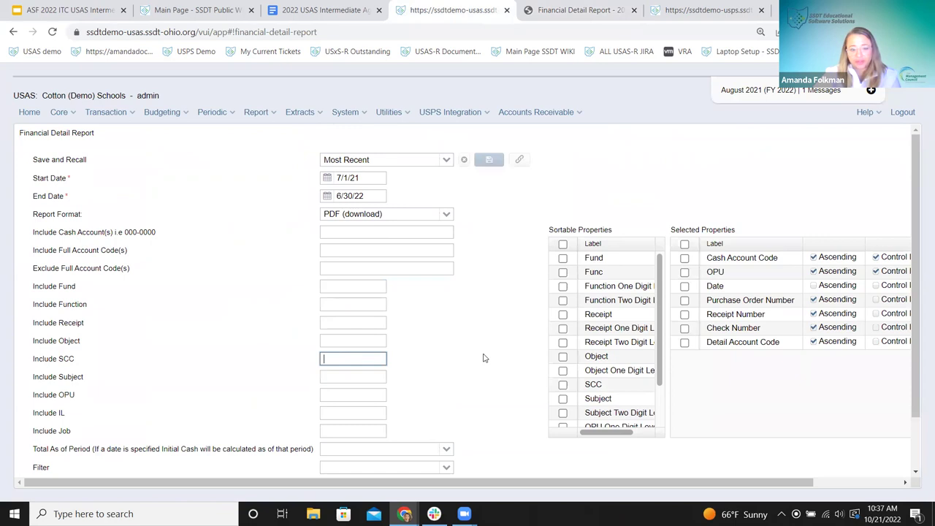
- Apply the ASFTEST filter, generate the report, and open the 60-page PDF
scroll(485, 355, down, 1)
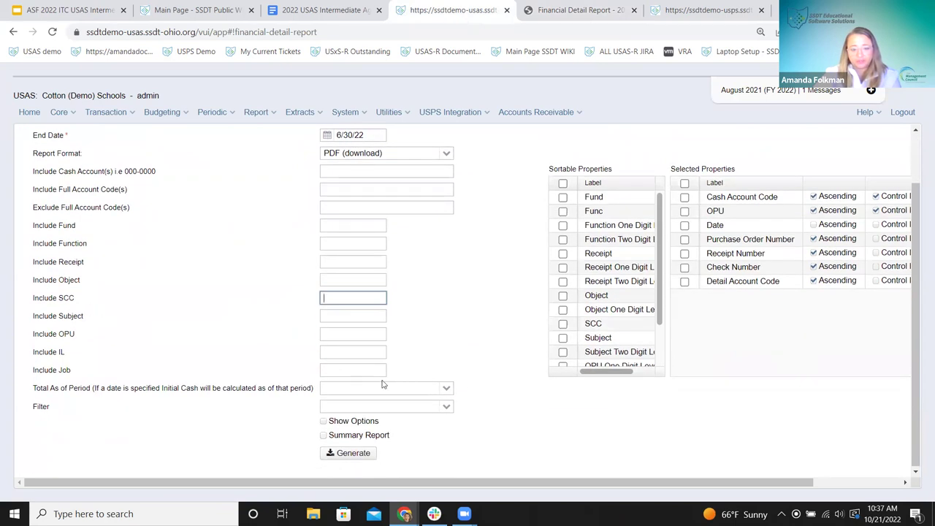
click(448, 406)
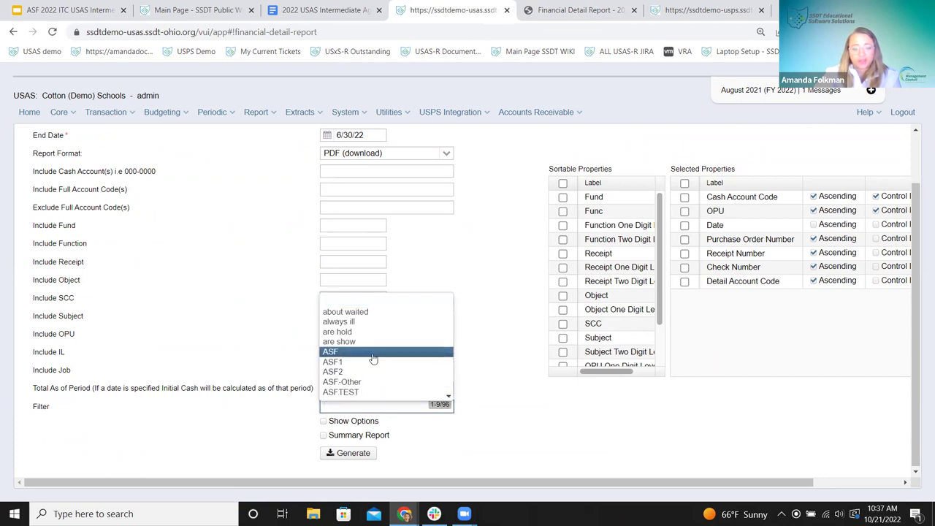
click(376, 393)
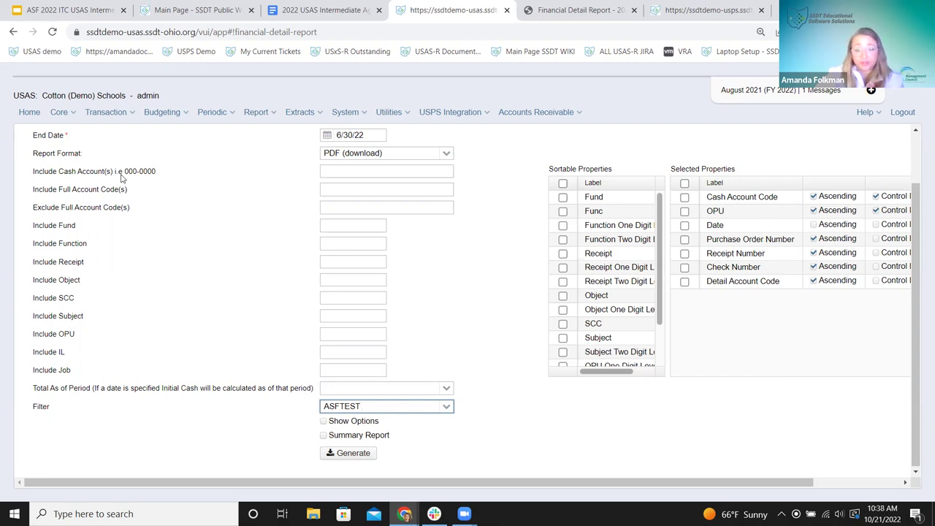
click(361, 458)
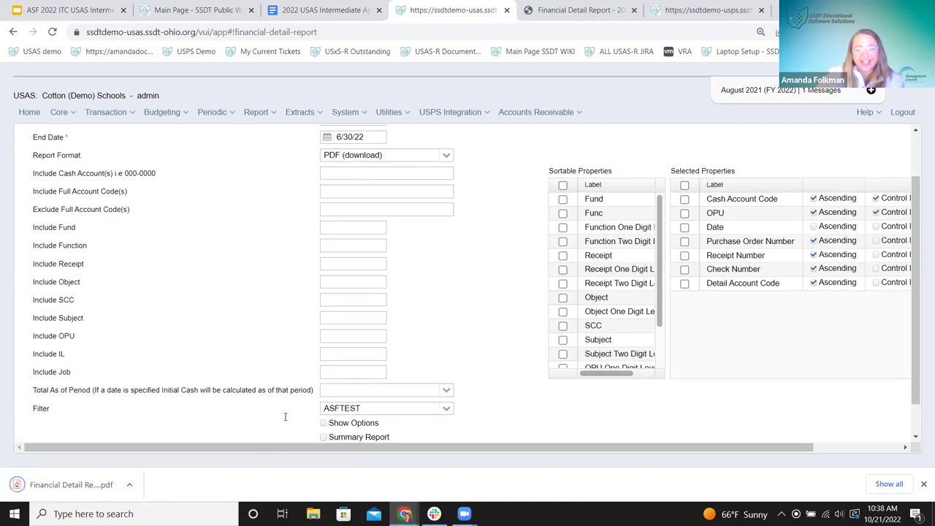
click(48, 491)
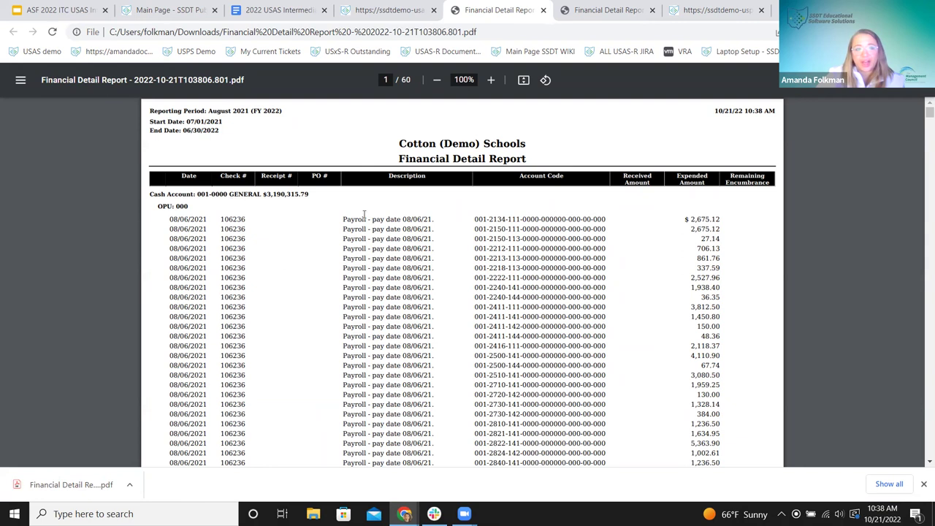
- Scroll through the report, then go to page 60 for the $1,383,641.51 expended grand total
scroll(440, 227, down, 1)
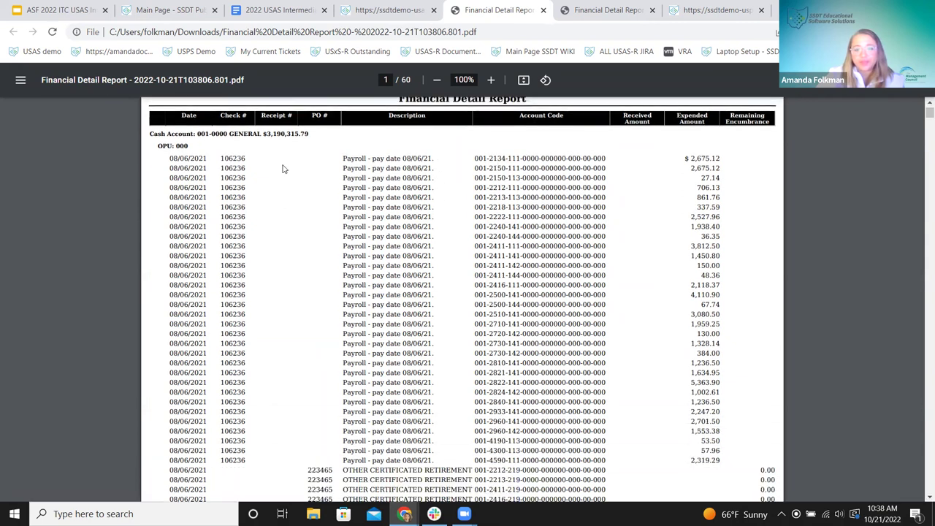
scroll(858, 276, down, 4)
scroll(858, 281, down, 10)
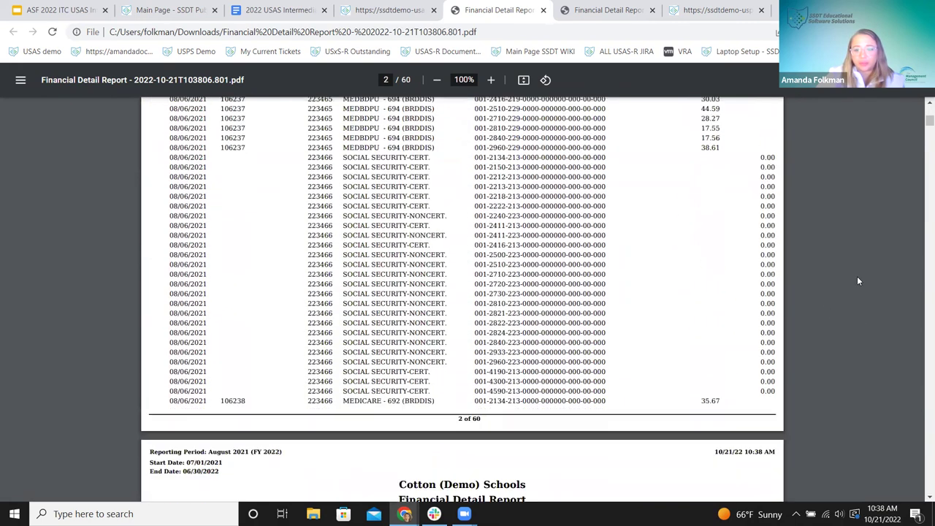
scroll(859, 281, down, 3)
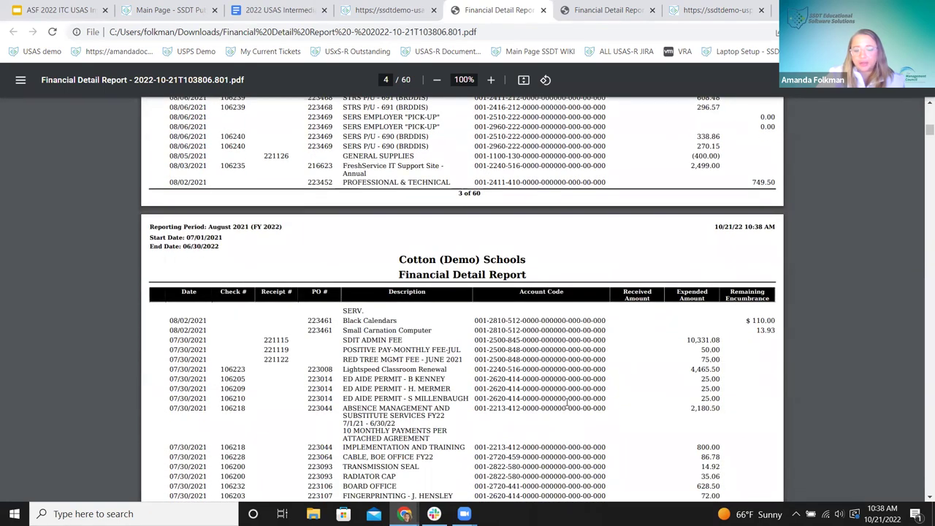
scroll(646, 373, down, 2)
scroll(646, 373, down, 12)
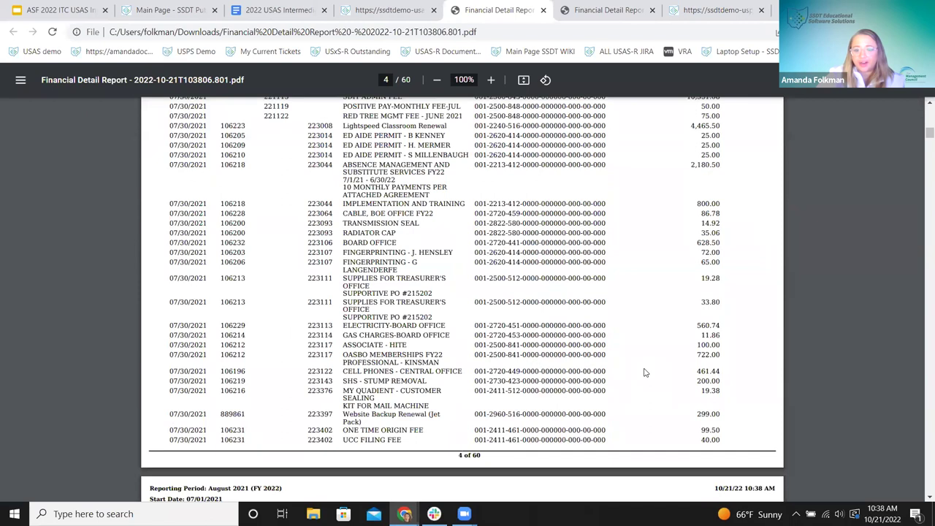
scroll(646, 373, down, 2)
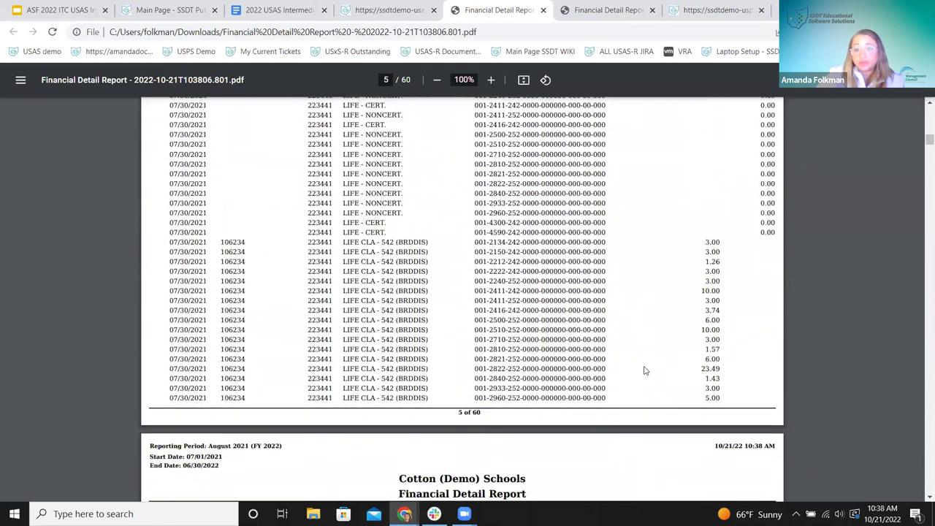
click(388, 80)
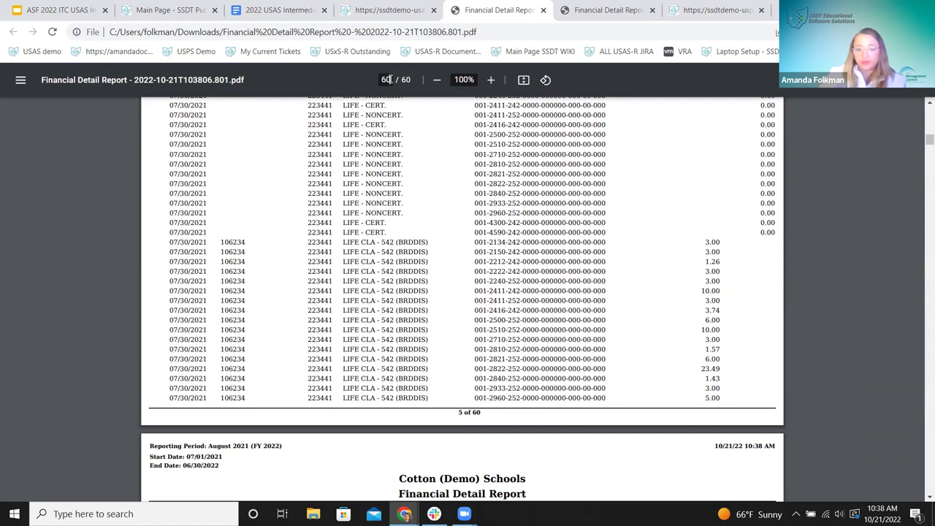
text(60)
key(Return)
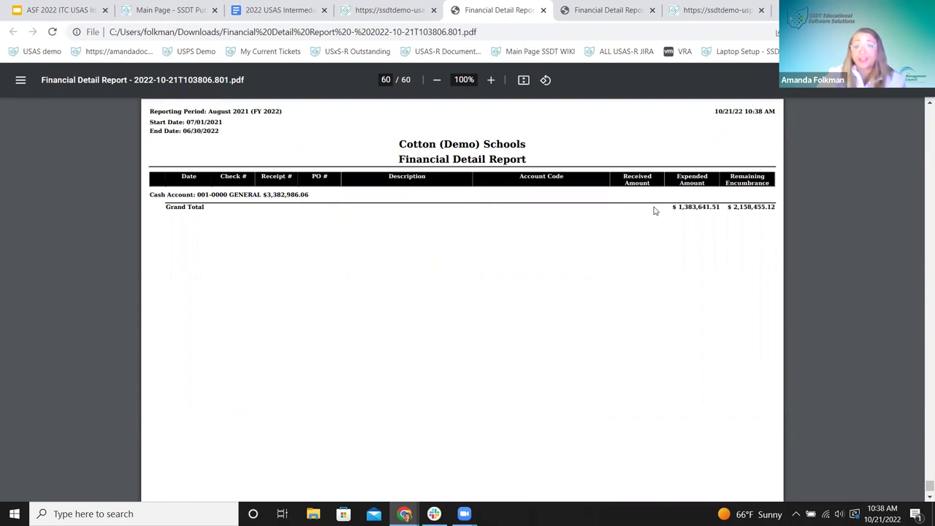
- Highlight the expended grand total, then return to the USAS report form
double_click(707, 210)
click(669, 334)
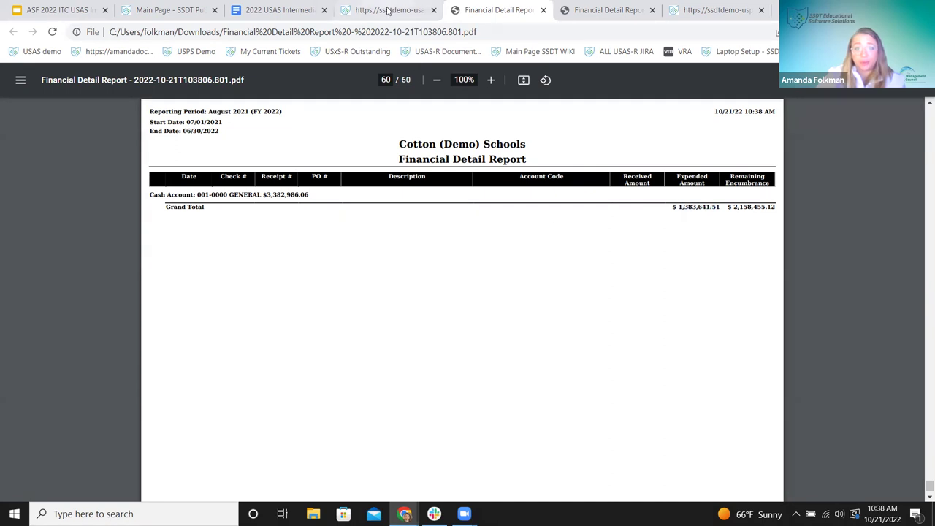
click(388, 11)
- Select the ASFTEST3 filter, generate the report, and open the 2-page PDF
click(443, 410)
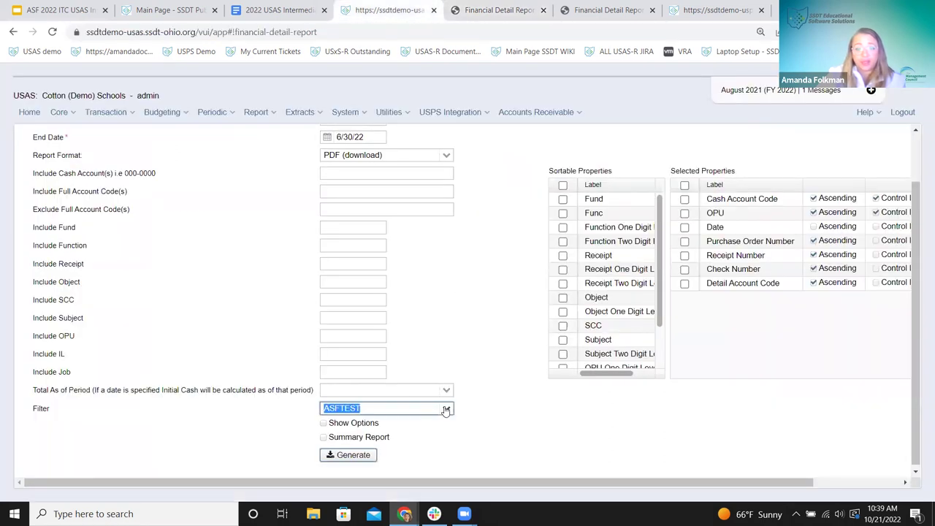
scroll(361, 380, down, 2)
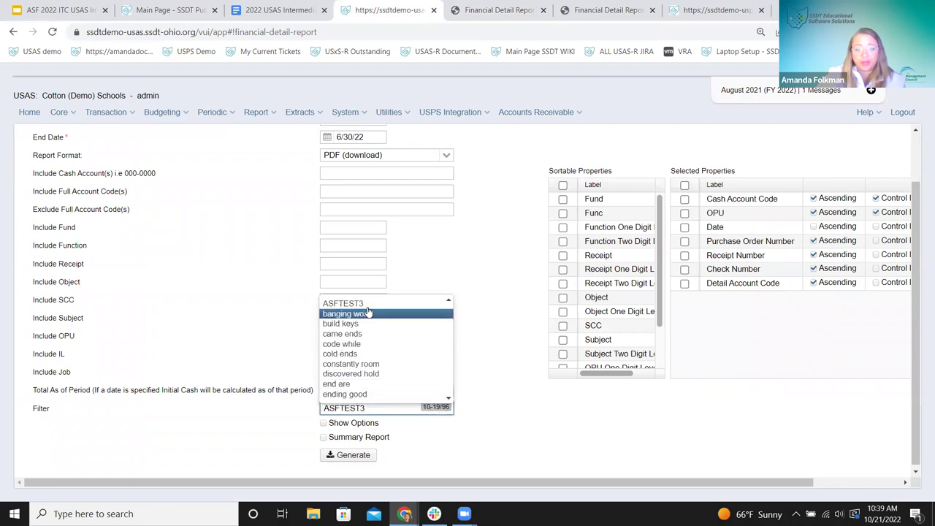
click(367, 304)
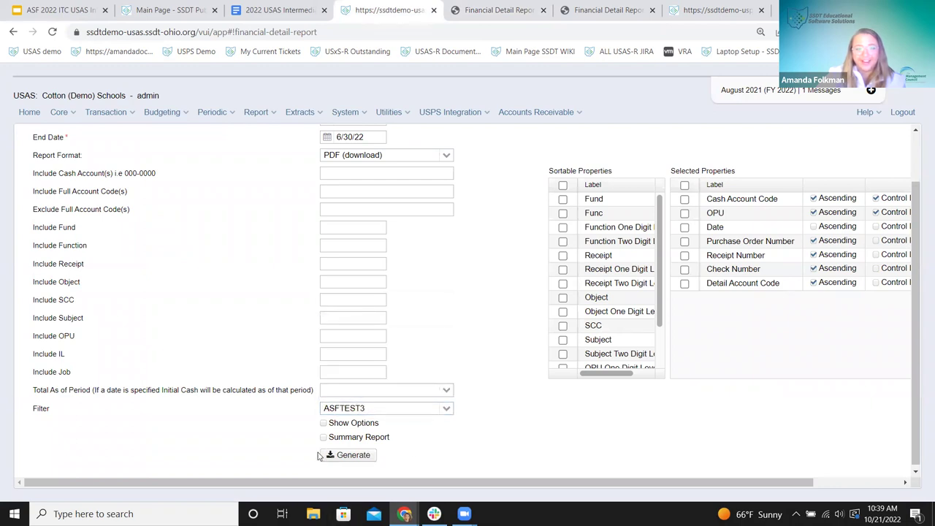
click(350, 455)
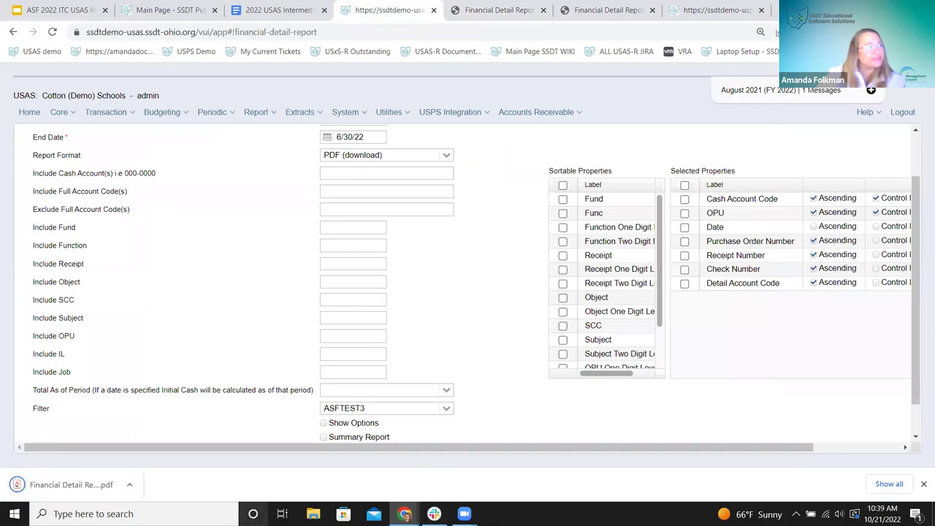
click(70, 485)
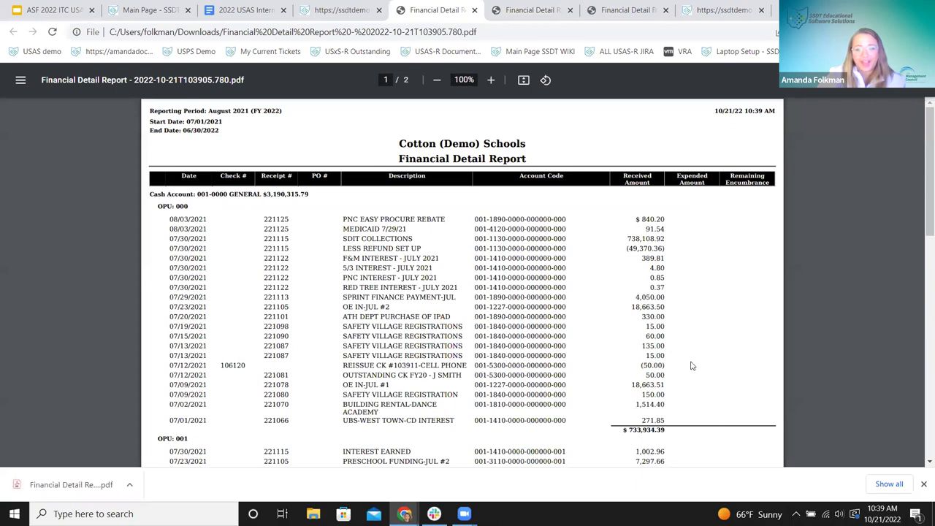
- Scroll down to page 2's $1,733,460.99 grand total and back up to page 1
scroll(633, 351, down, 10)
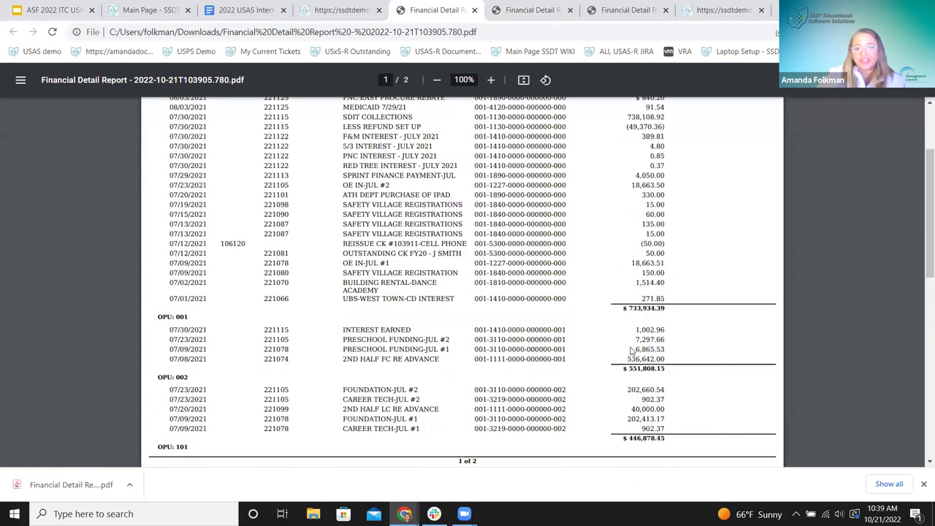
scroll(651, 376, down, 2)
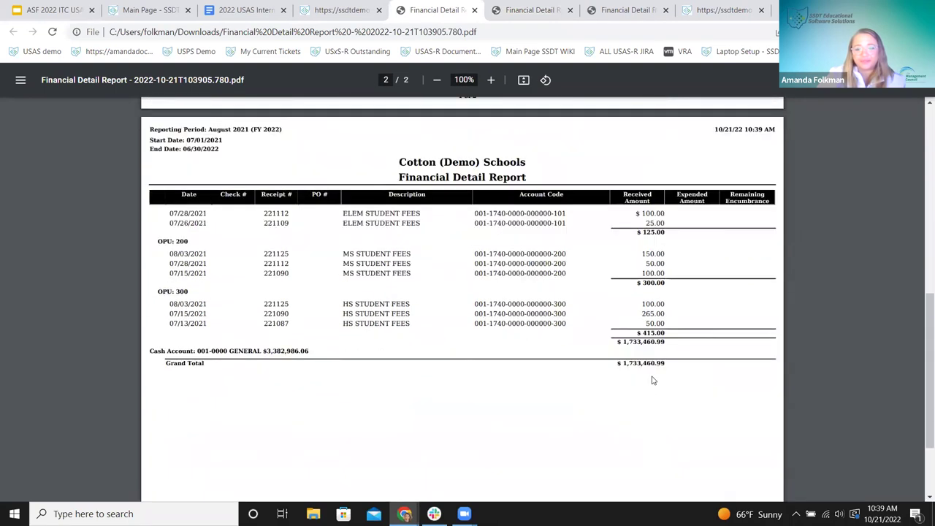
scroll(661, 406, up, 2)
scroll(661, 406, up, 10)
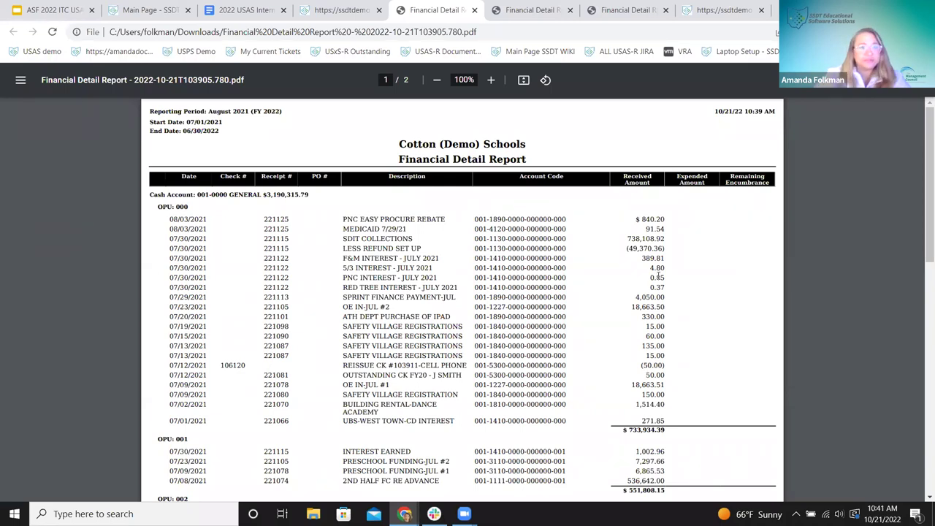
- Display slide 46, 'Filters on Reports', in the training deck, then return to the USAS report form
click(48, 10)
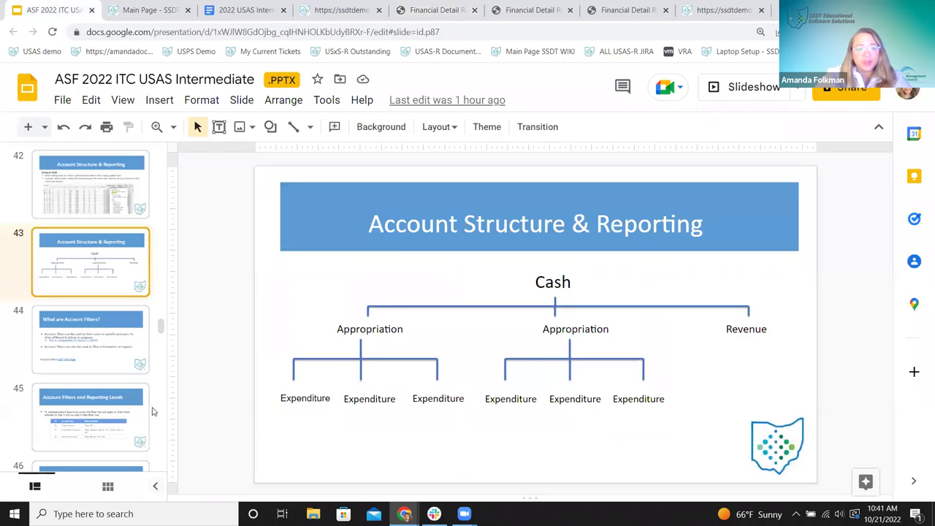
scroll(90, 425, down, 1)
click(90, 425)
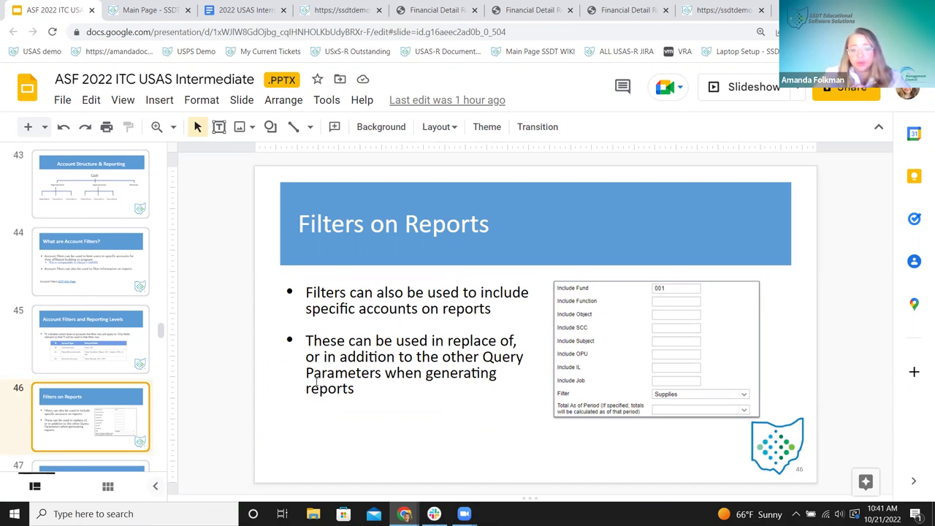
click(343, 10)
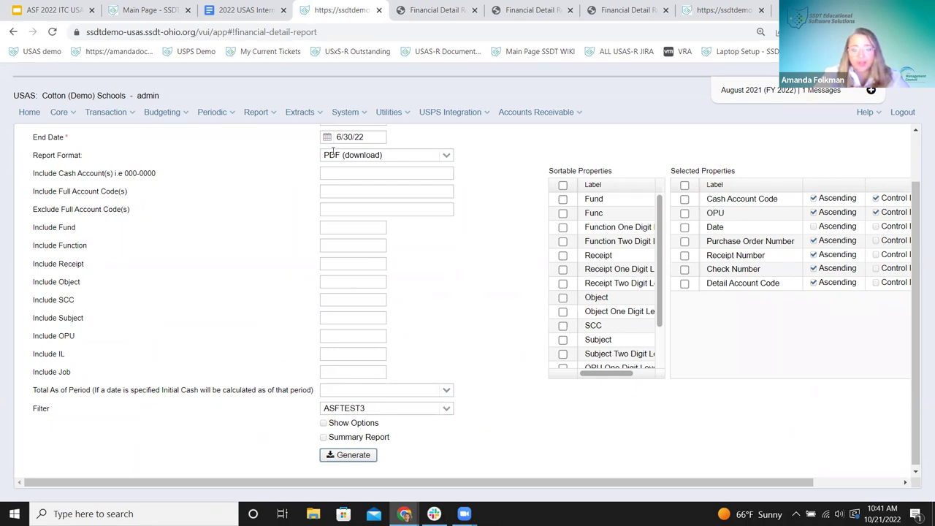
- Copy receipt code 1410 from the F&M Interest account code in the ASFTEST3 report PDF
click(439, 12)
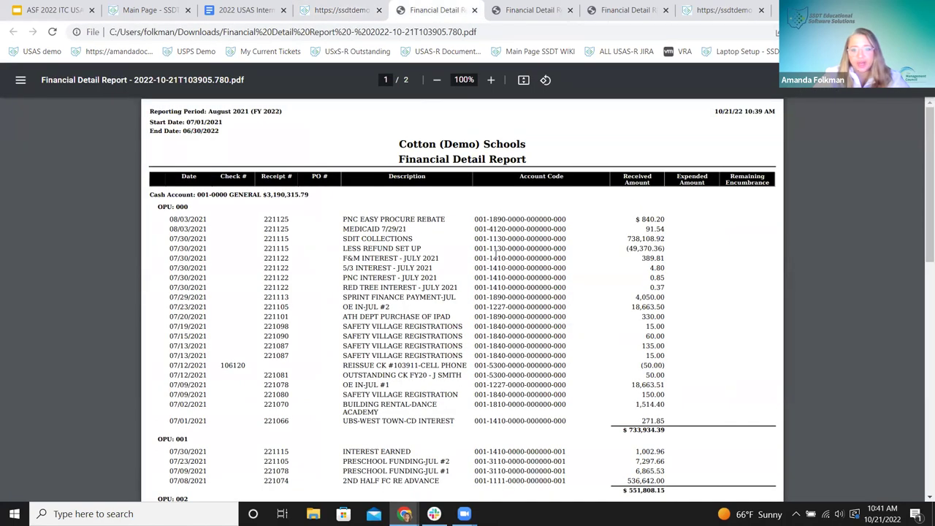
drag(491, 258, 504, 259)
right_click(500, 259)
click(519, 272)
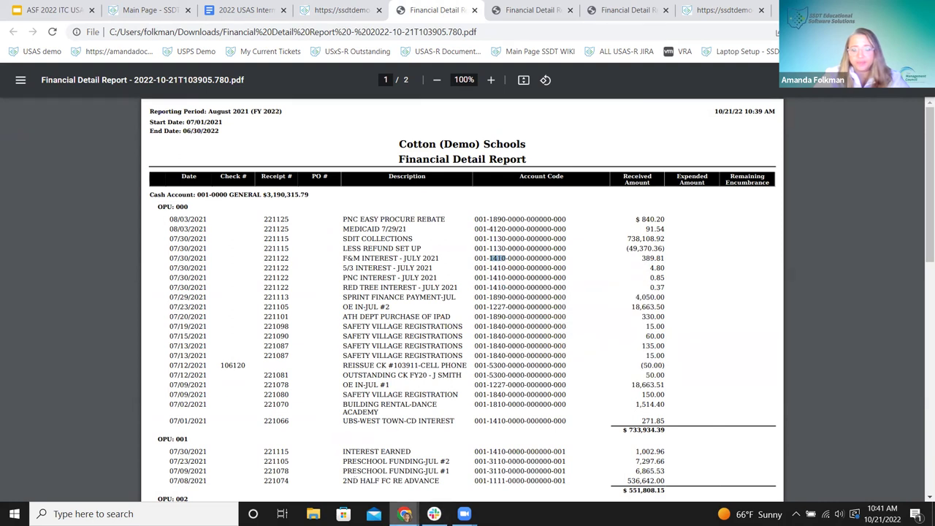
click(337, 7)
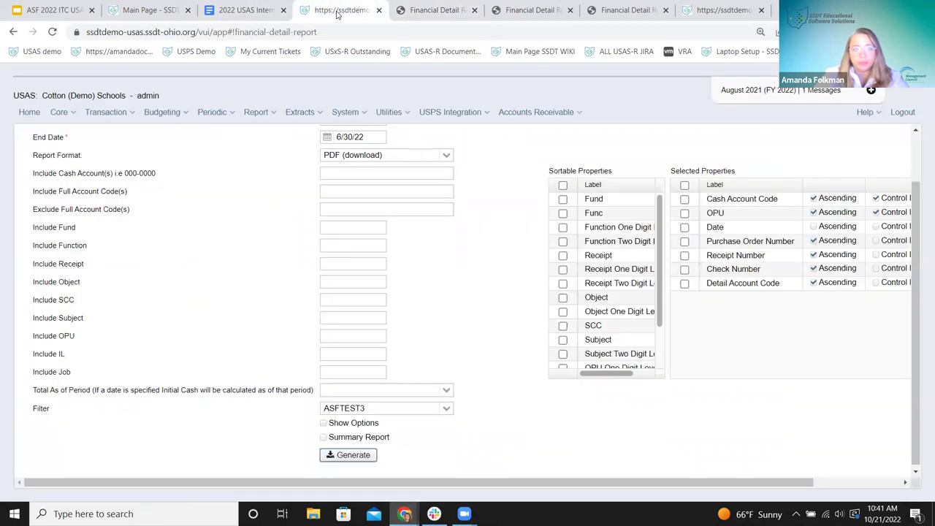
- Generate the ASFTEST3 Financial Detail Report with Include Receipt 1410 and open its one-page PDF
click(363, 263)
text(1410)
click(354, 456)
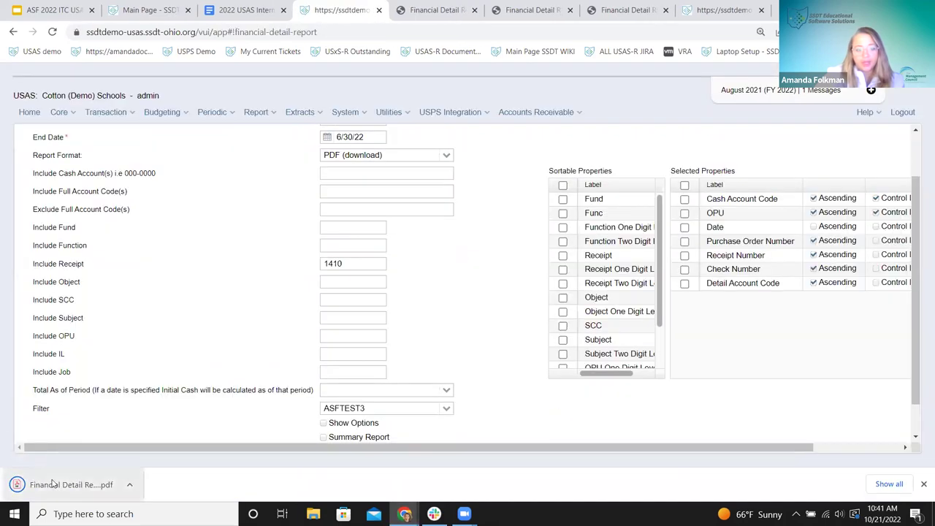
click(53, 484)
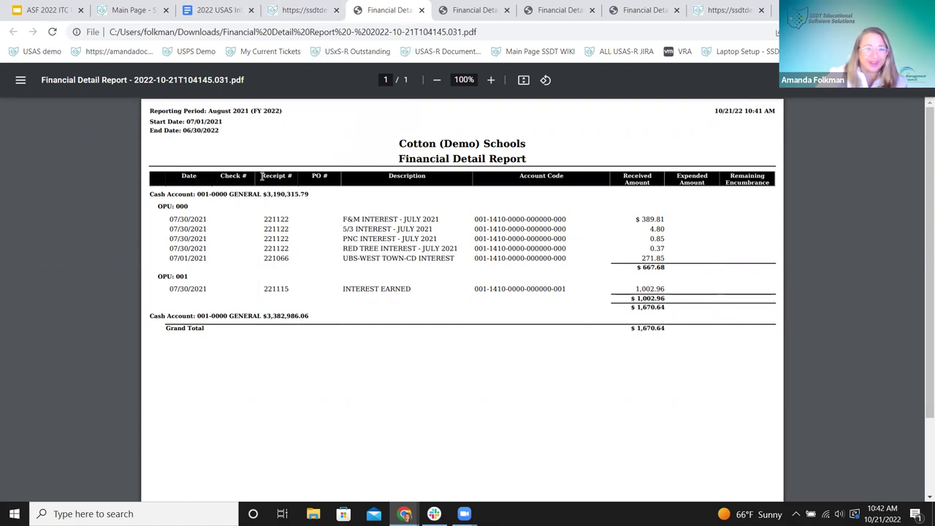
click(208, 12)
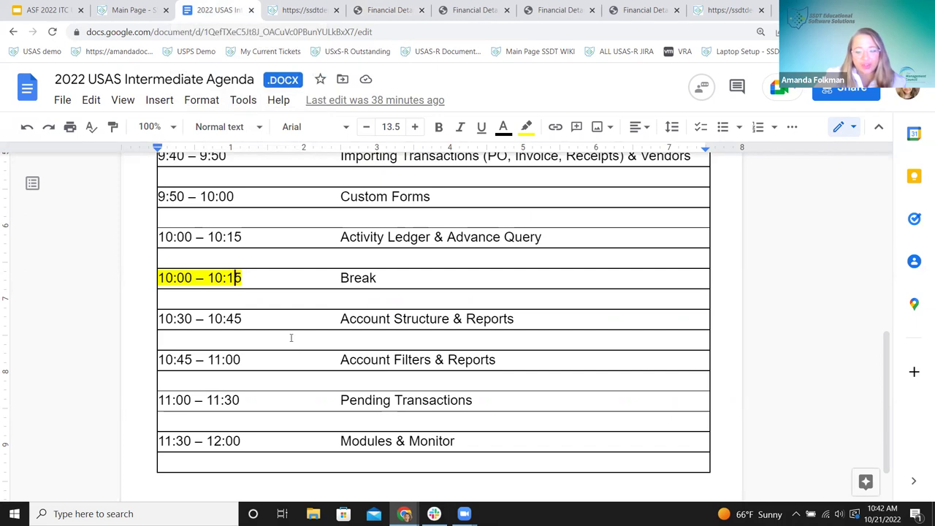
- Start the slideshow full screen from slide 47, 'Questions ?', in the training deck
click(36, 12)
scroll(110, 351, down, 1)
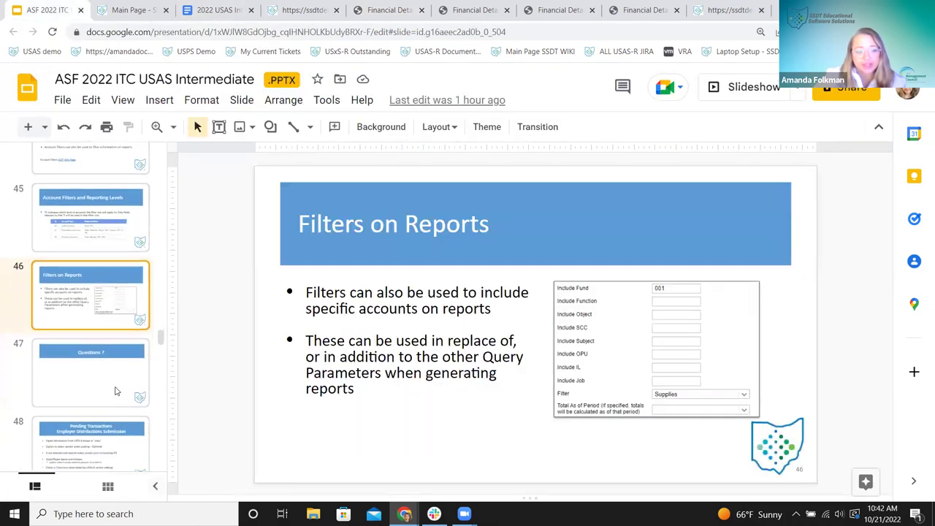
scroll(115, 392, down, 1)
click(113, 384)
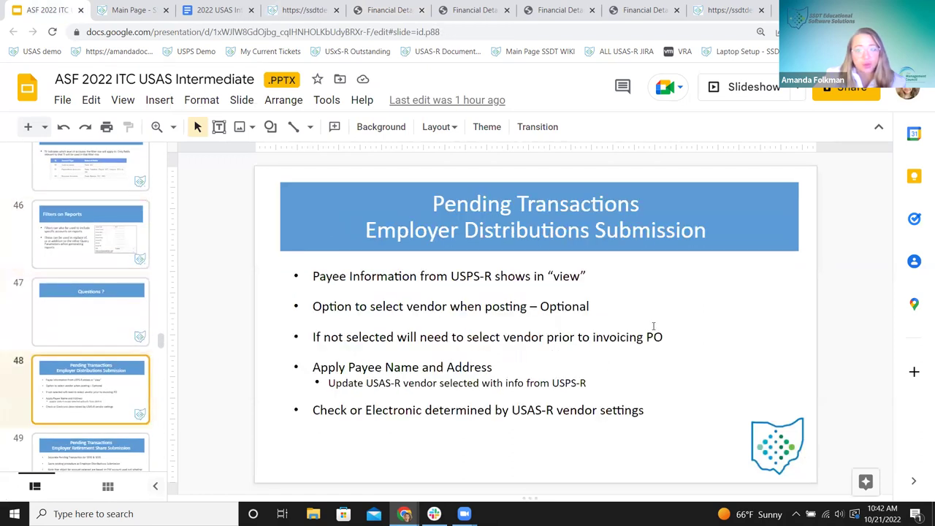
key(Up)
click(732, 95)
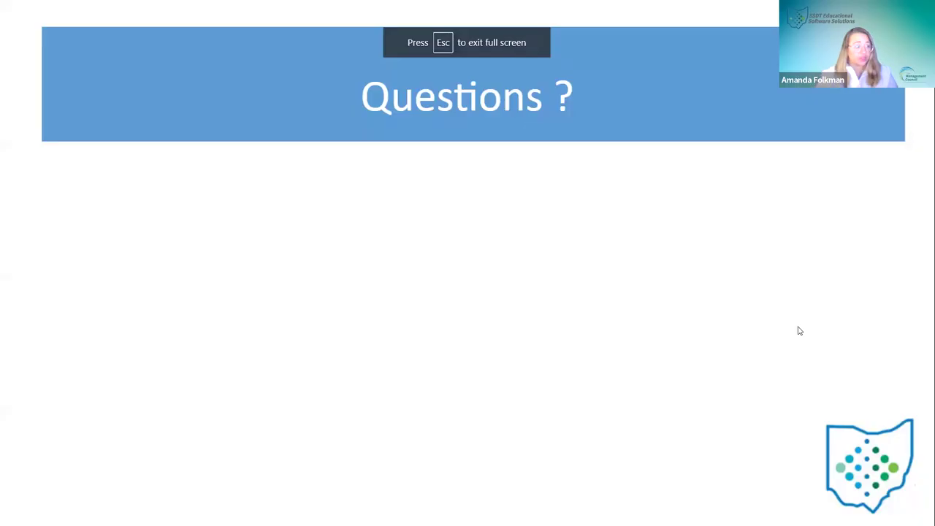
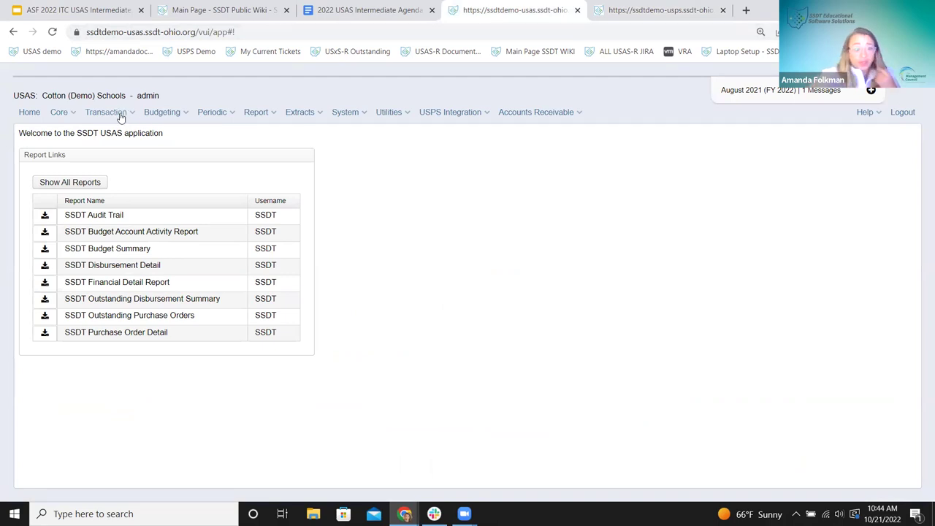
- Open the Transaction menu from the Cotton (Demo) Schools home page
click(119, 115)
- List Pending Transactions sorted by Type so the 10/20/2022 Medicare distributions come first
click(128, 181)
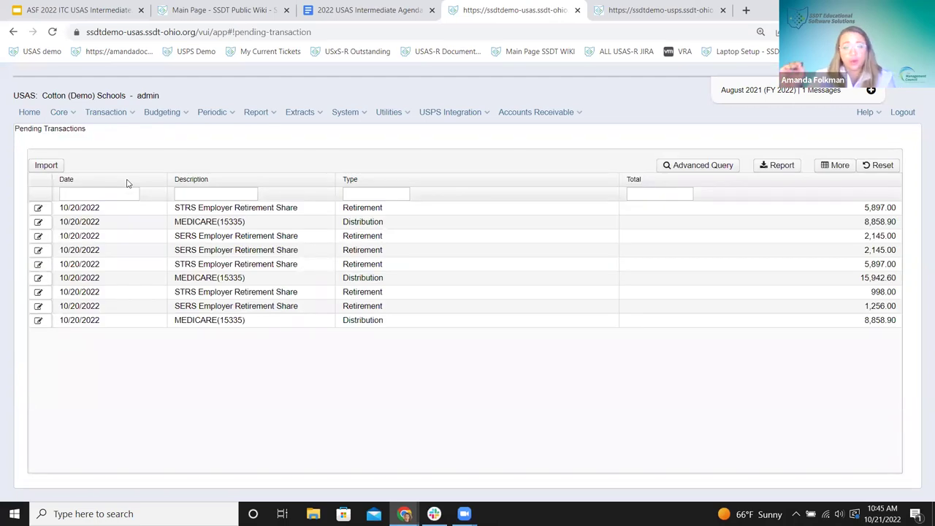
click(380, 182)
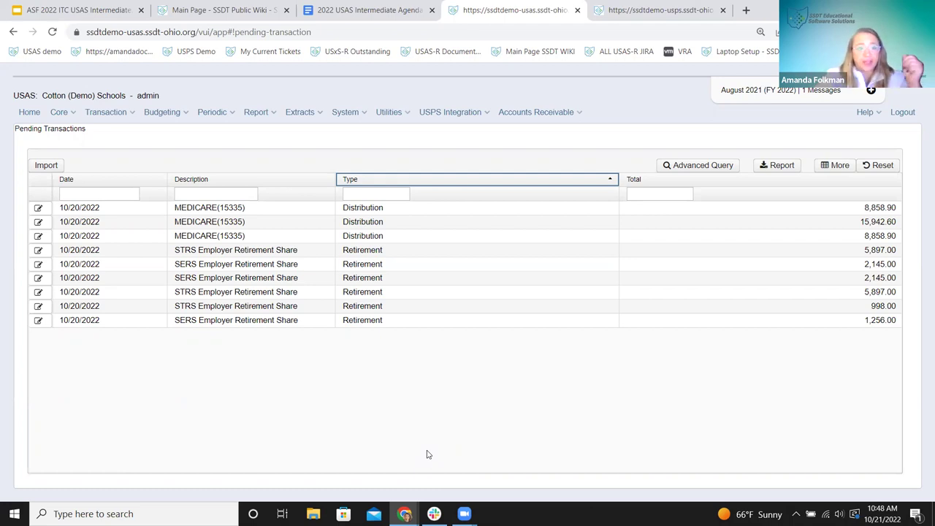
- Open the first 8,858.90 MEDICARE(15335) pending transaction's details
click(39, 209)
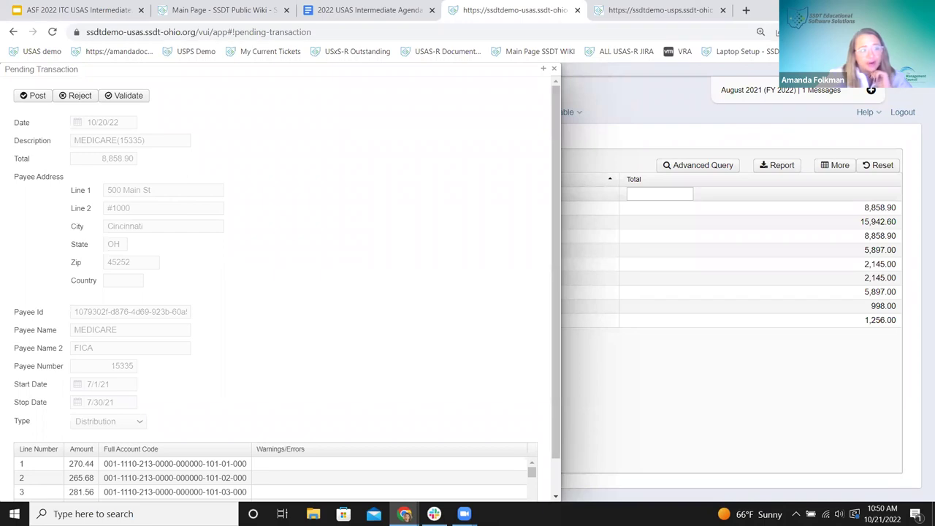
- Bring up Posting Options for the 8,858.90 Medicare transaction, dated 10/20/22
click(33, 95)
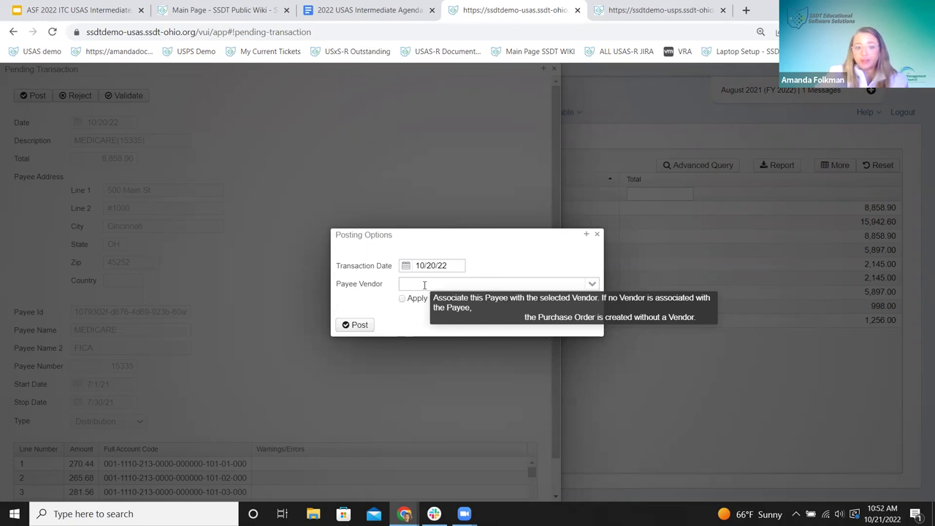
- Post the 8,858.90 Medicare transaction with payee vendor 15335-MEDICARE
click(425, 285)
text(15335)
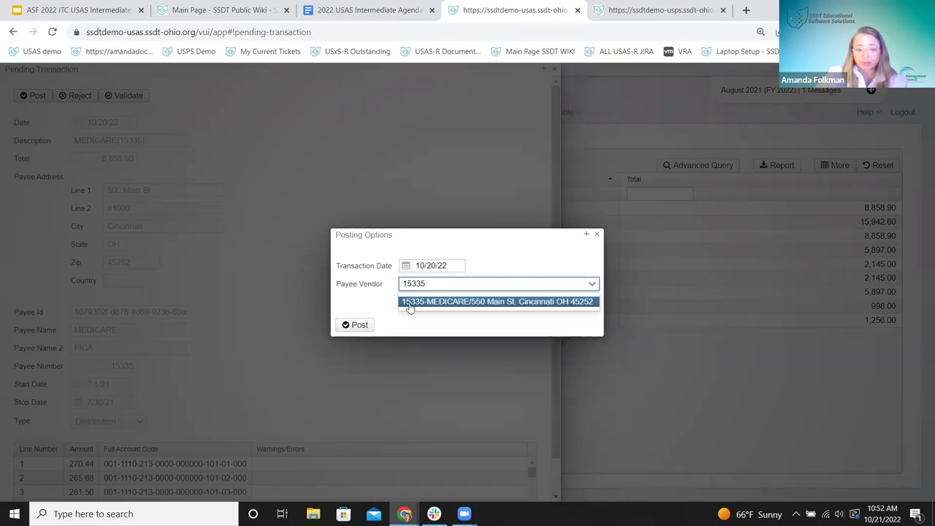
click(410, 302)
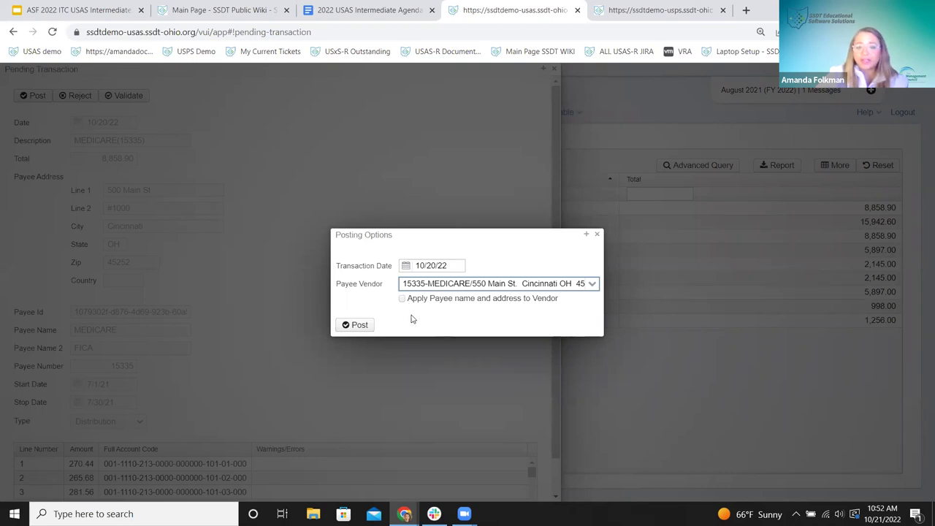
click(347, 327)
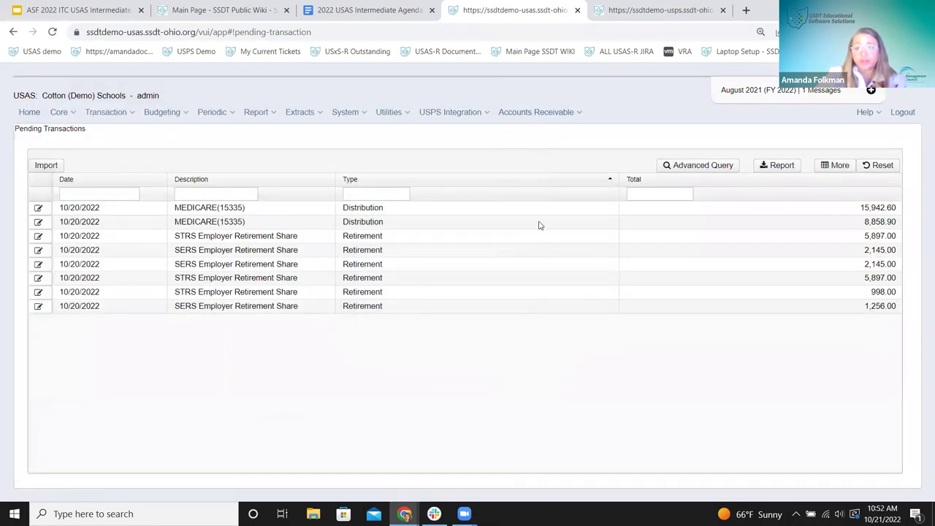
- Post the SERS 2,145.00 transaction with no vendor, then view the Purchase Orders list
click(38, 222)
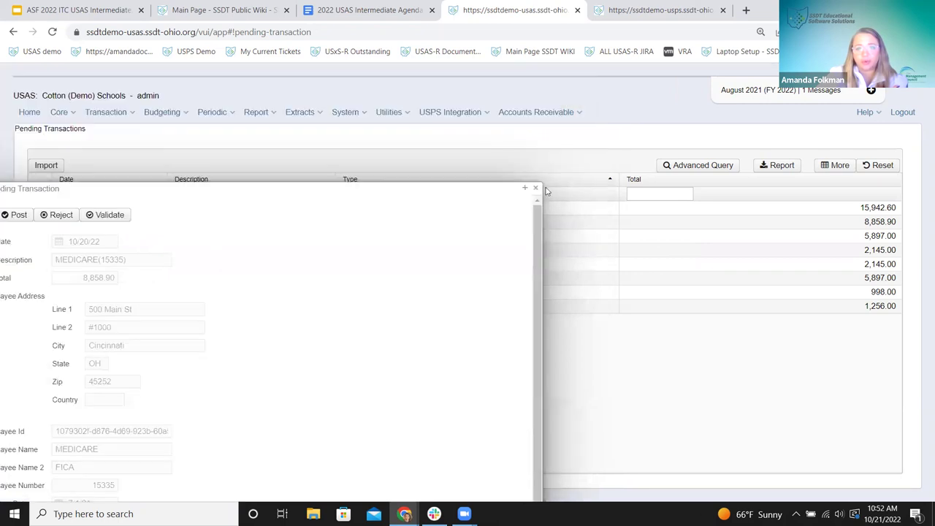
click(532, 186)
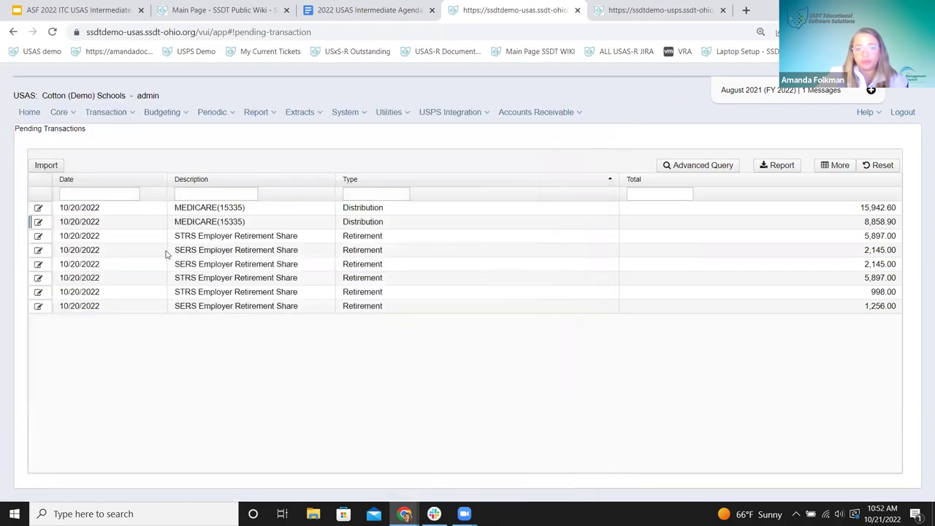
click(39, 250)
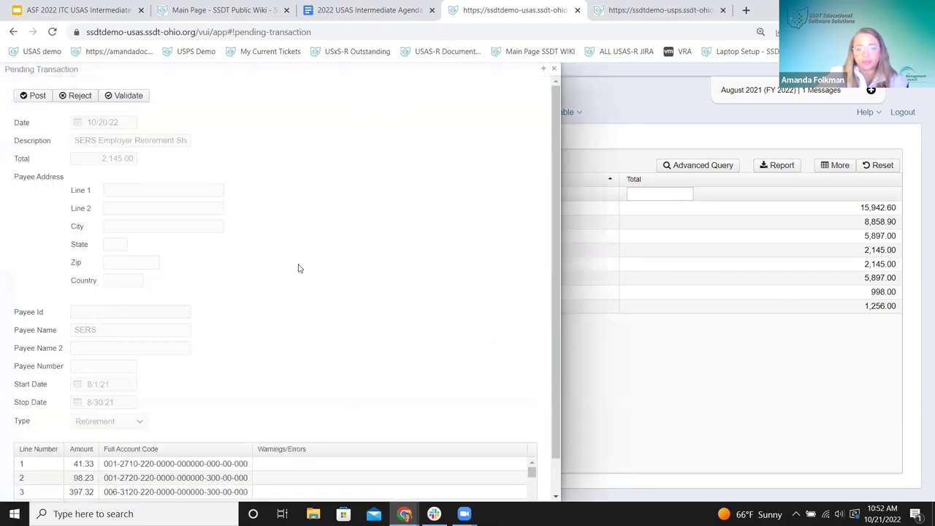
click(33, 95)
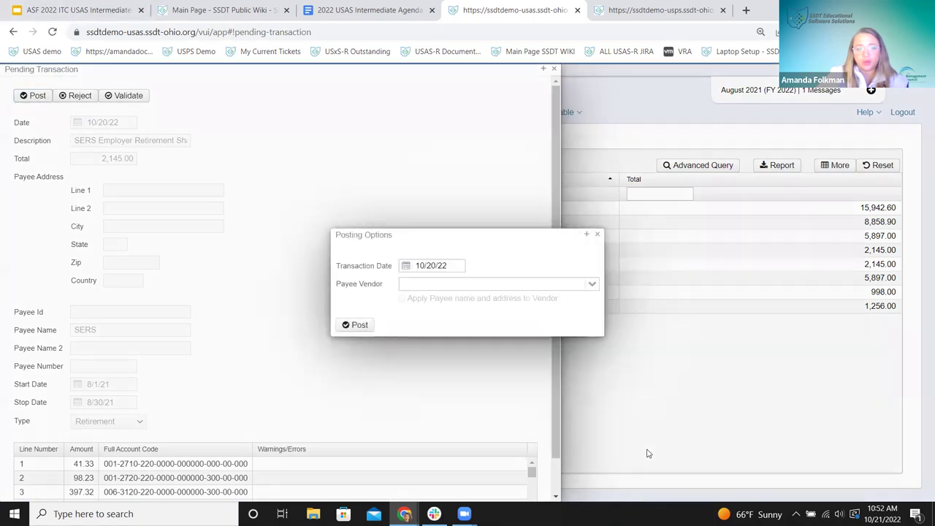
click(346, 326)
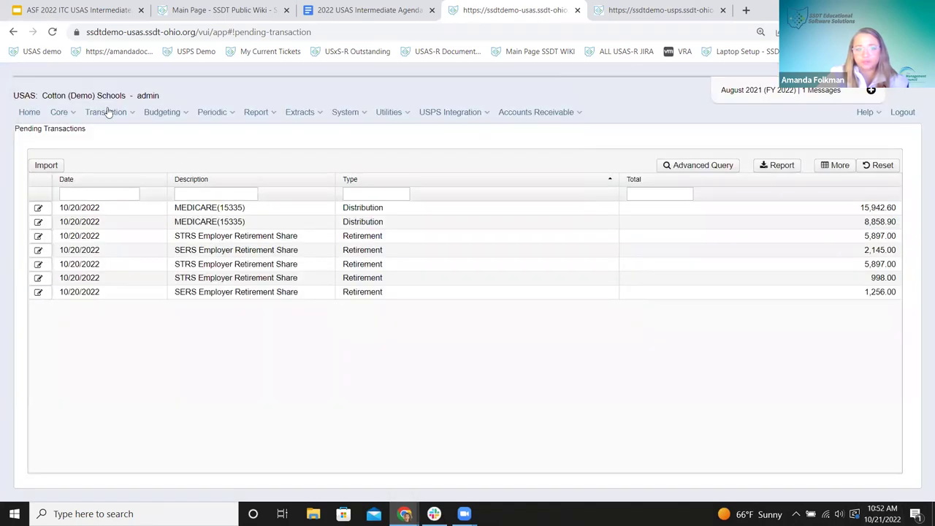
click(106, 112)
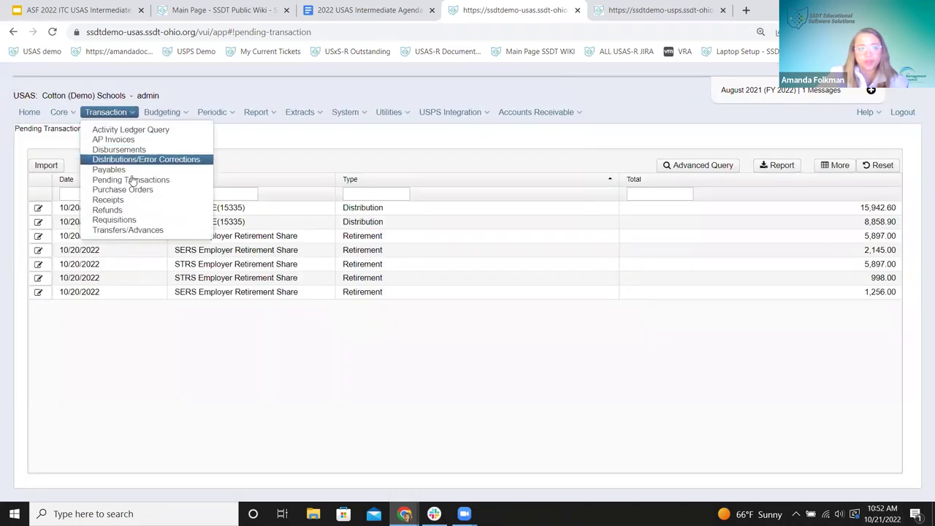
click(138, 190)
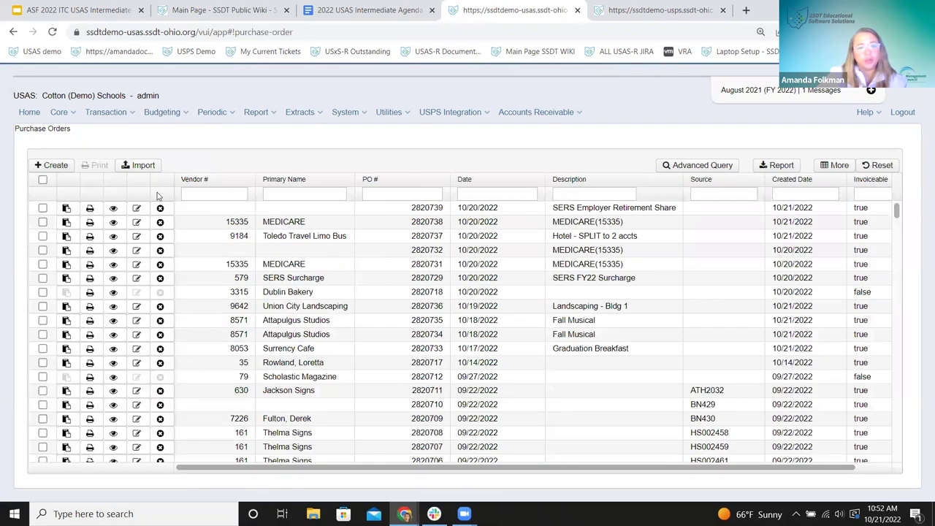
- Assign vendor 579-SERS Surcharge to SERS purchase order 2820739 and save it
click(114, 224)
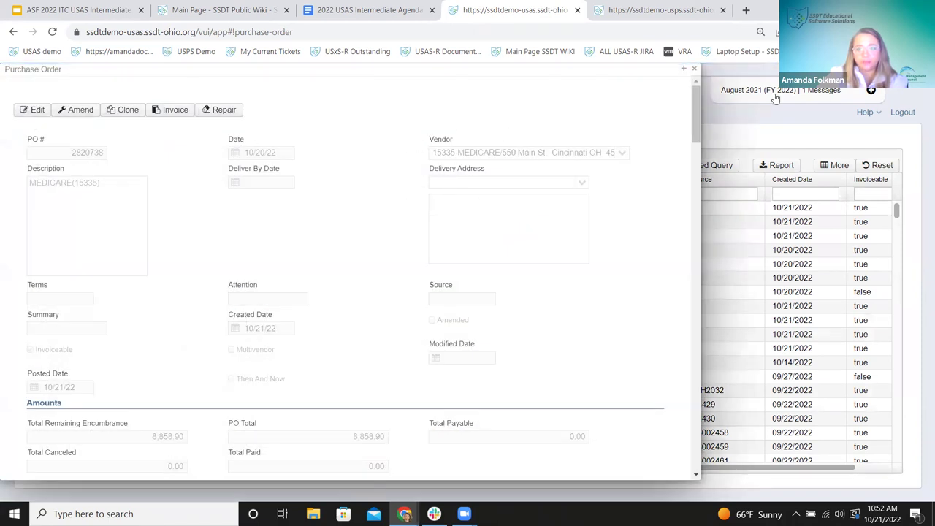
click(695, 68)
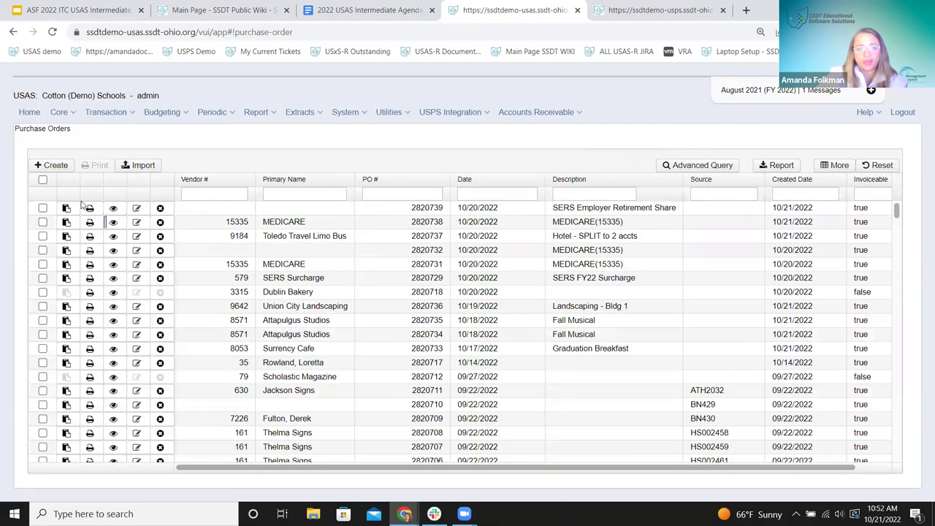
click(113, 207)
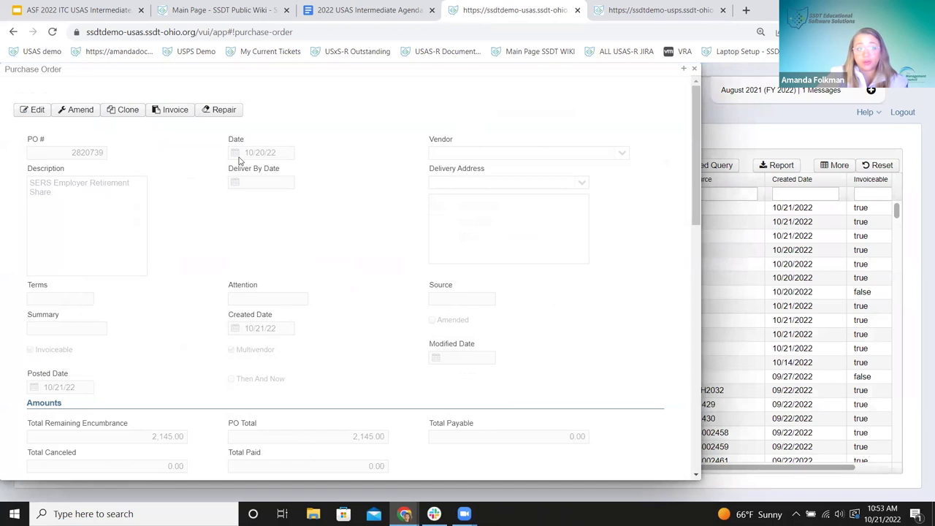
click(32, 111)
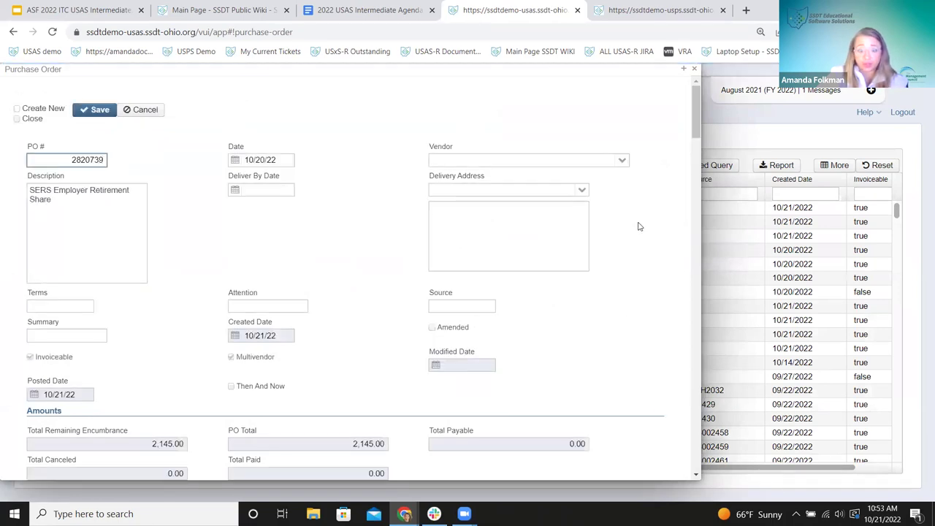
click(622, 160)
click(589, 160)
text(sers)
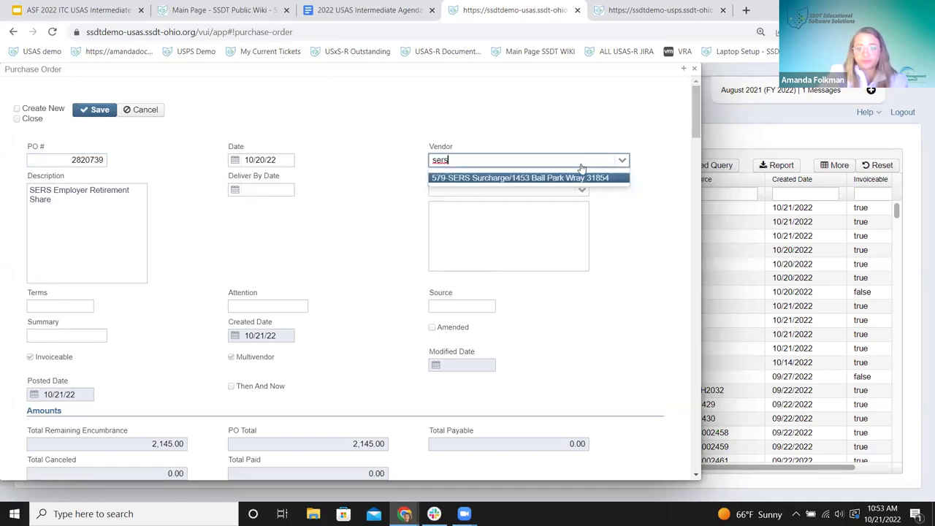
click(575, 178)
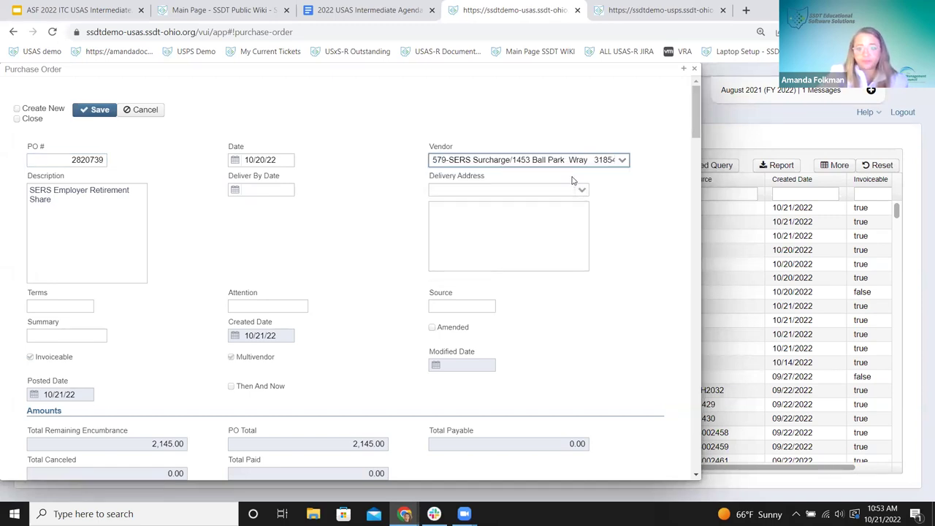
click(86, 114)
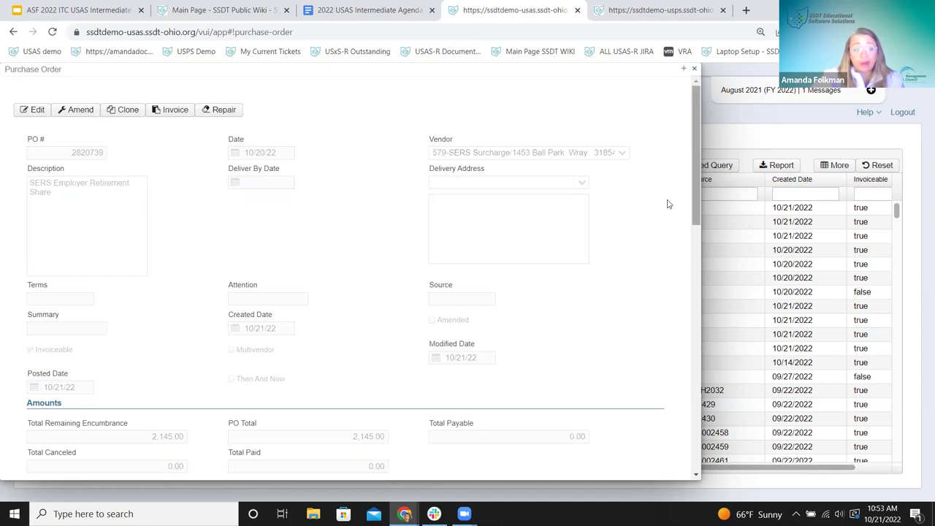
- Review the saved SERS purchase order details and close them
scroll(269, 320, down, 1)
scroll(269, 320, down, 15)
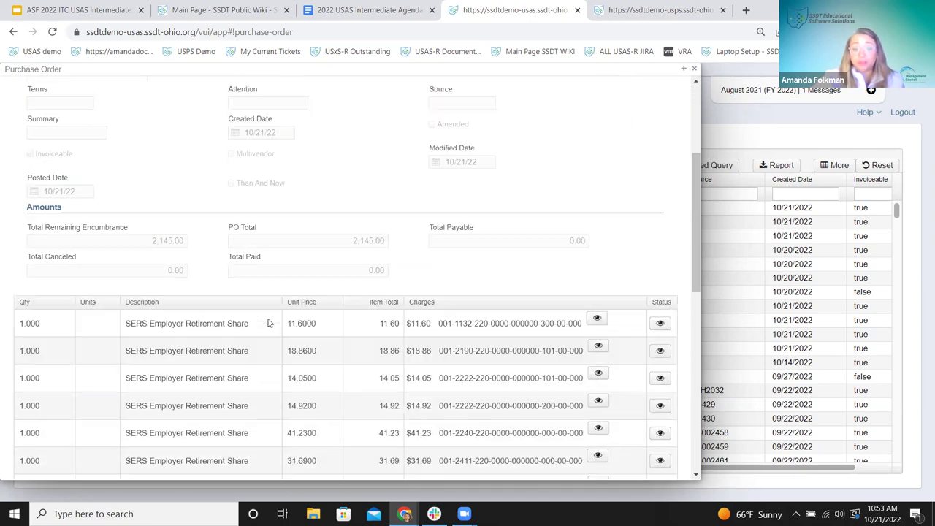
scroll(269, 322, up, 15)
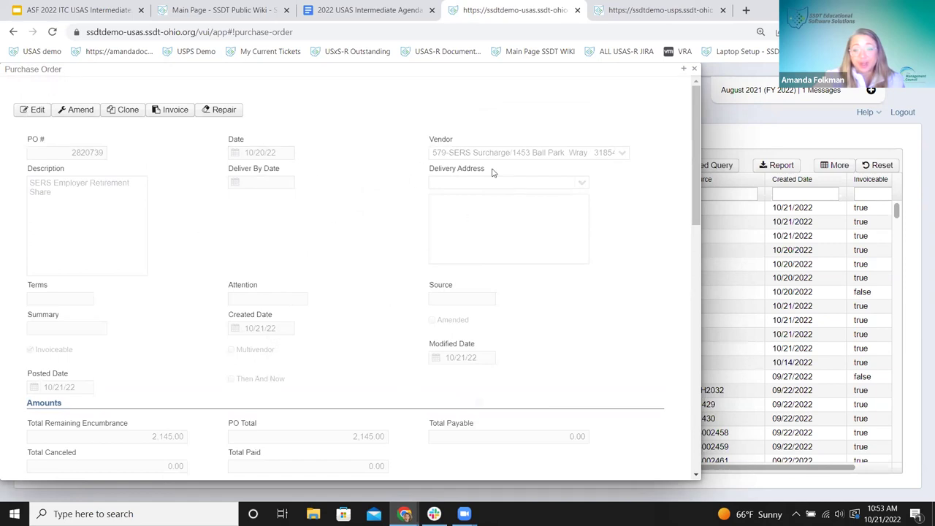
click(696, 70)
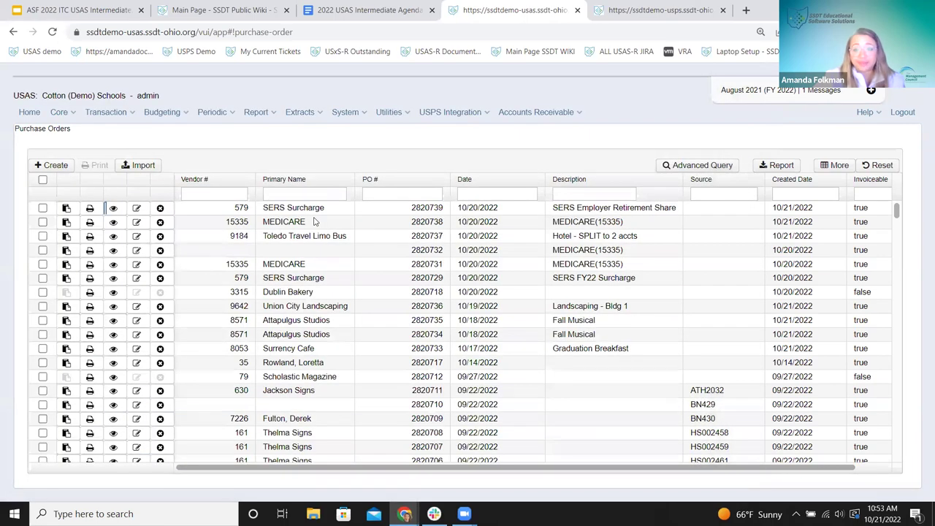
click(109, 115)
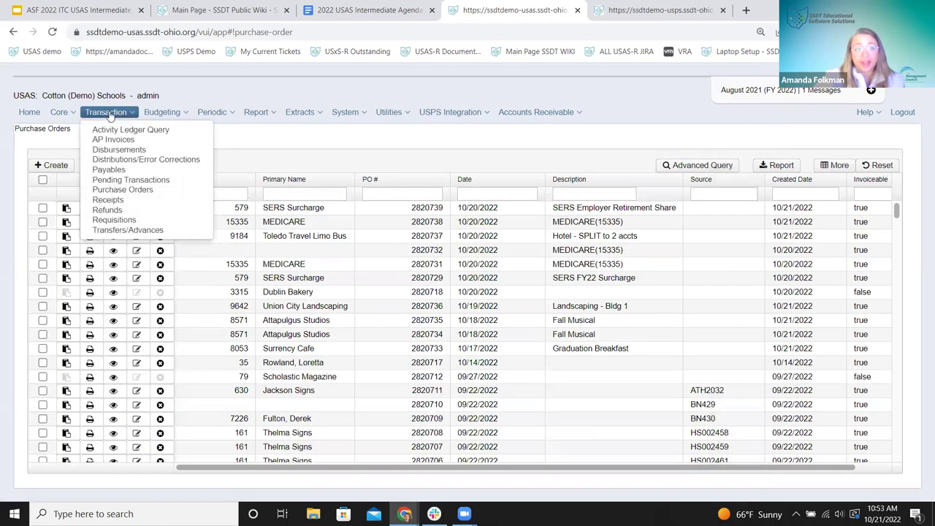
- Re-sort Pending Transactions by Type and inspect the 15,942.60 Medicare entry
click(150, 181)
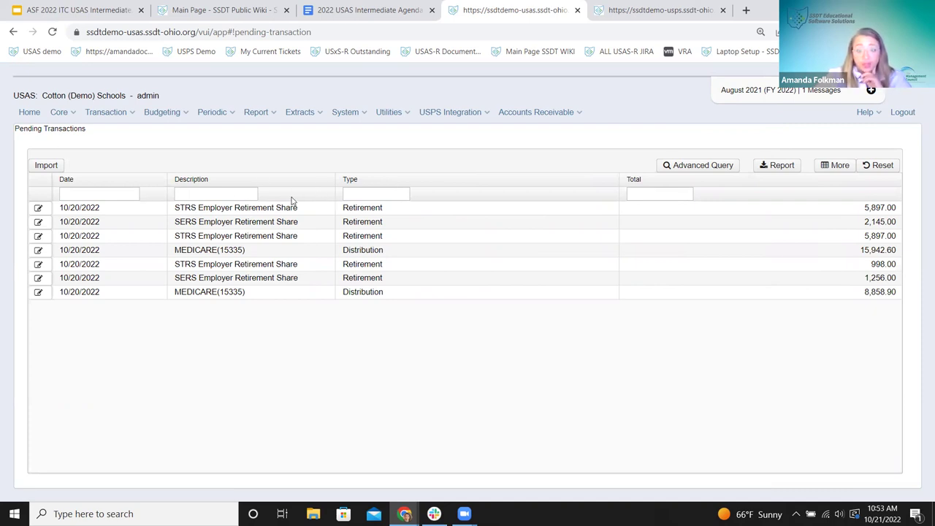
click(365, 181)
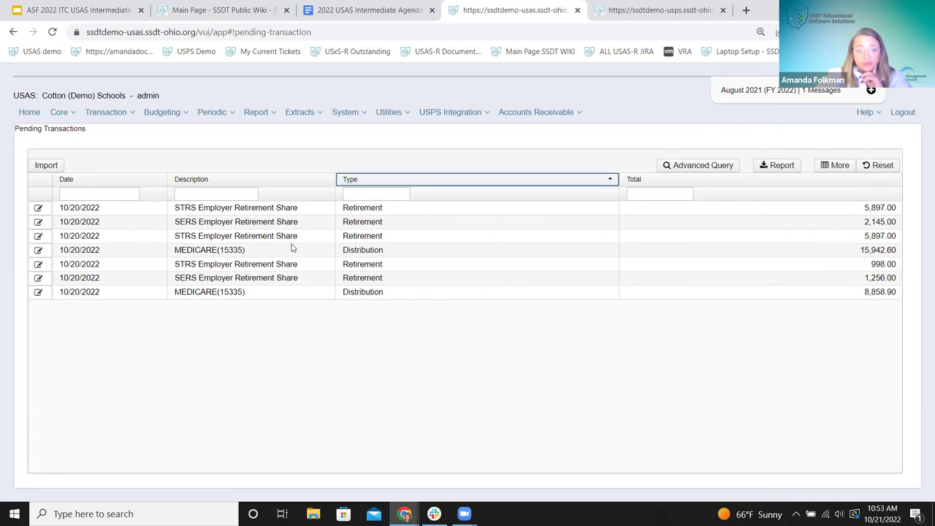
click(38, 208)
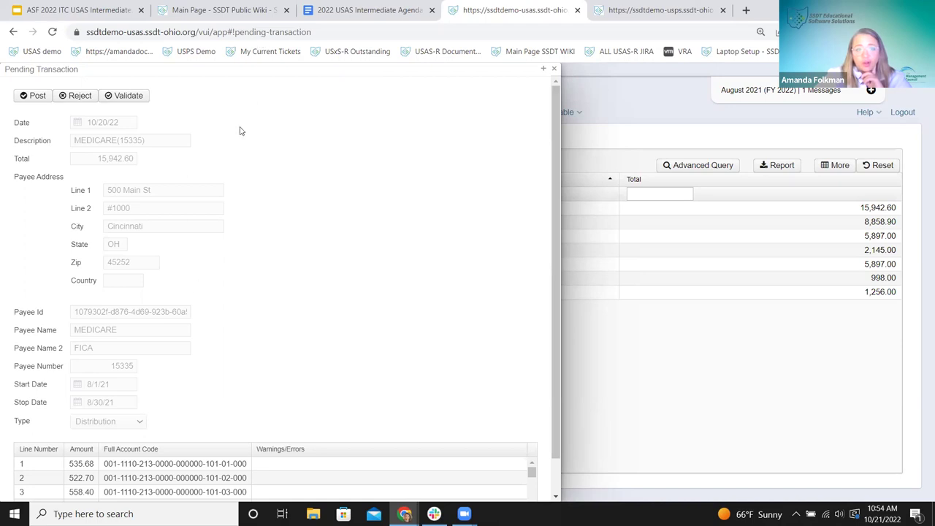
key(Escape)
click(518, 186)
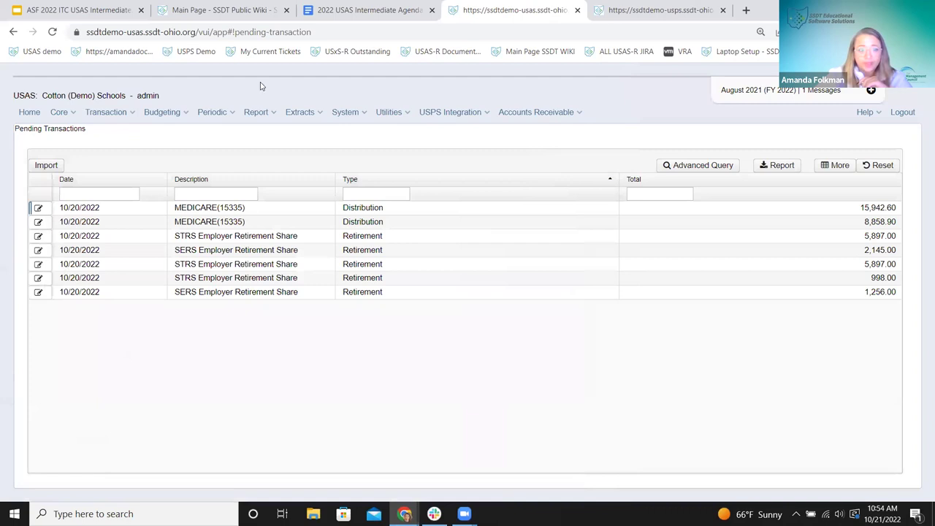
- Switch to the USPS tab and log in to Tucker (Demo) Schools
key(ctrl+Tab)
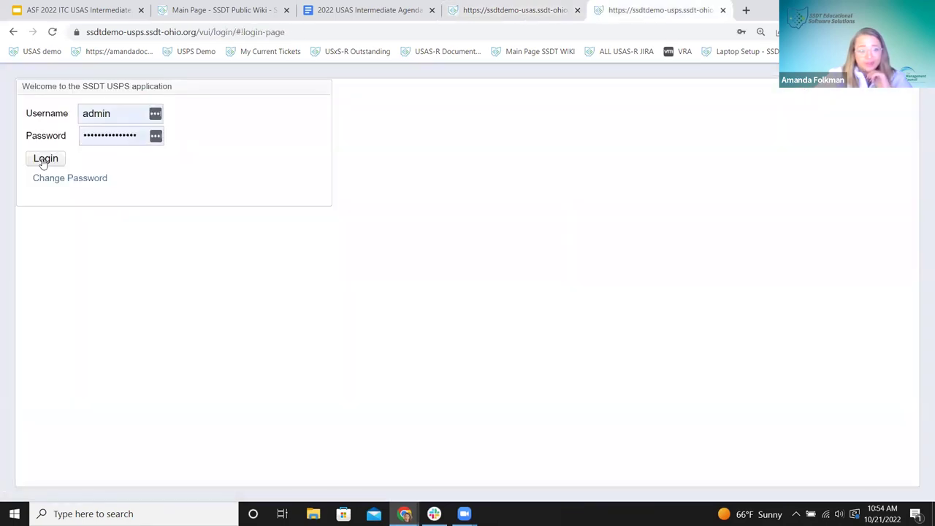
click(44, 159)
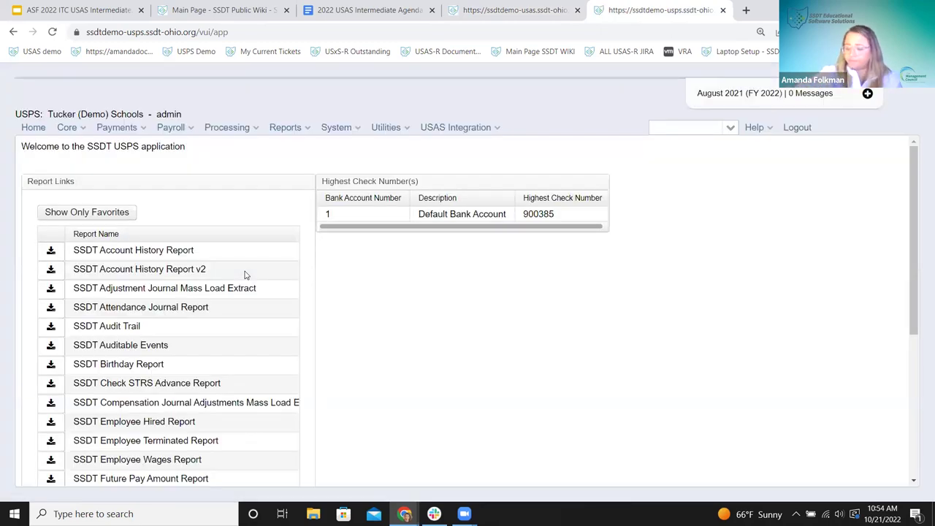
click(70, 130)
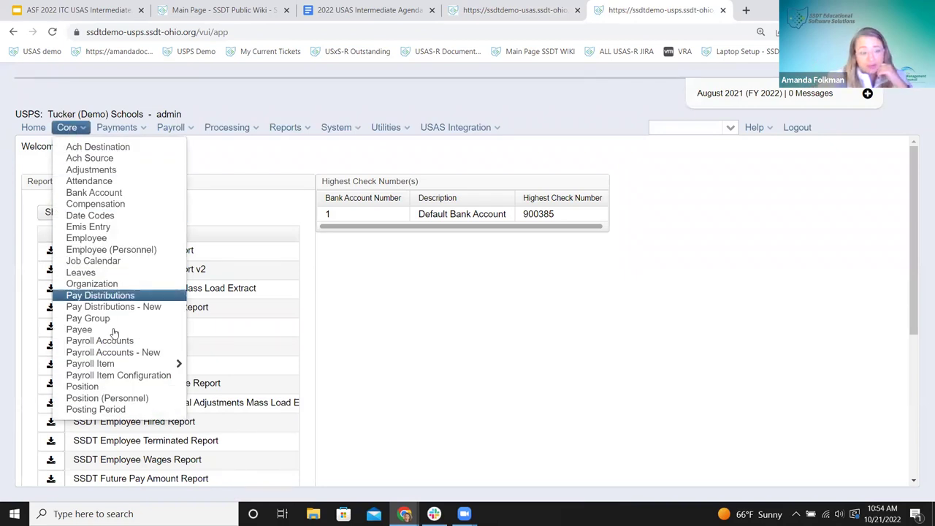
- Filter payroll items by name 'me' and view Medicare Tax item 692
click(91, 377)
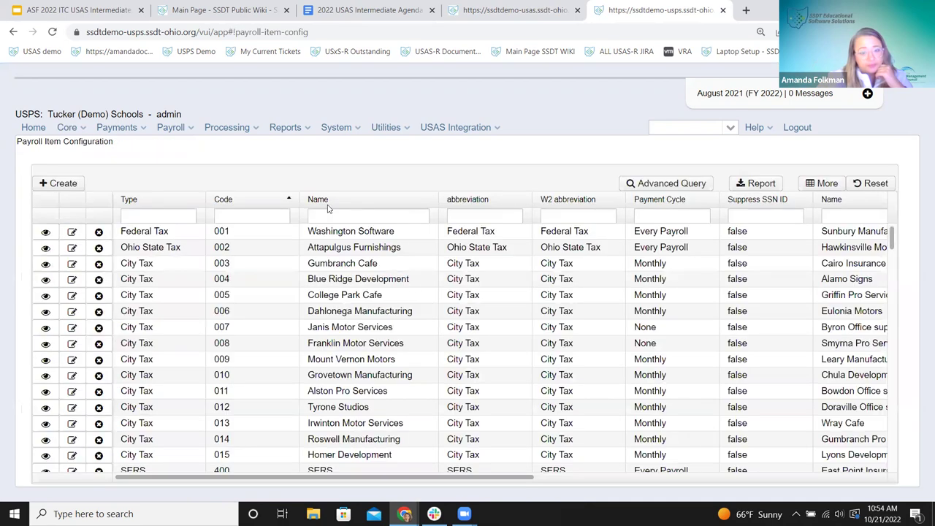
click(327, 210)
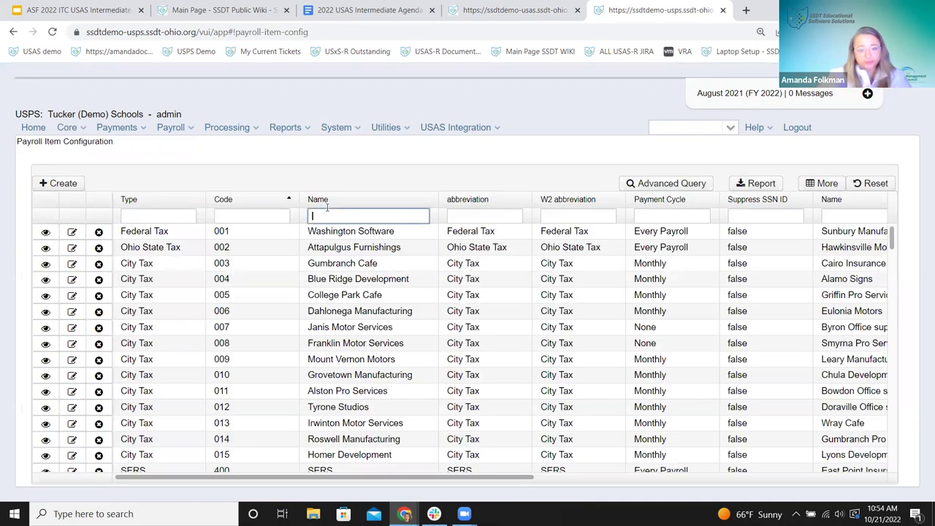
text(medicare)
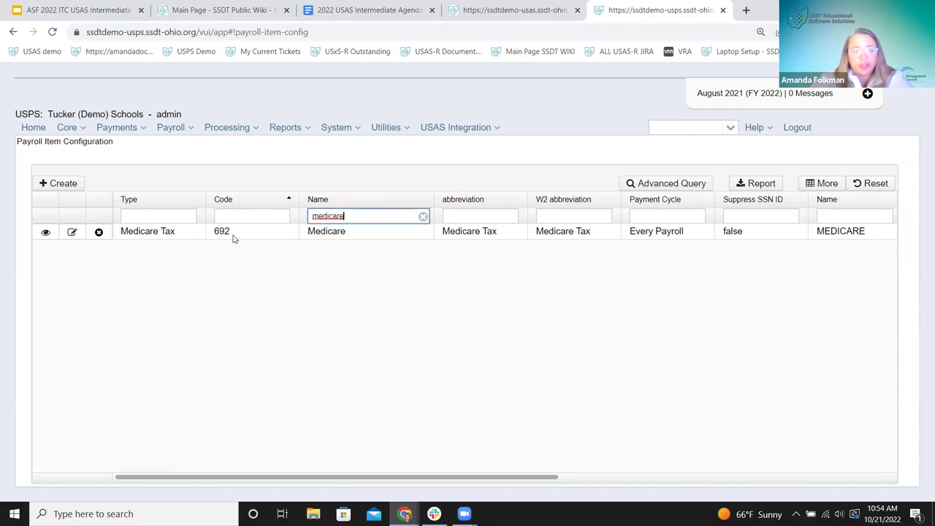
click(46, 233)
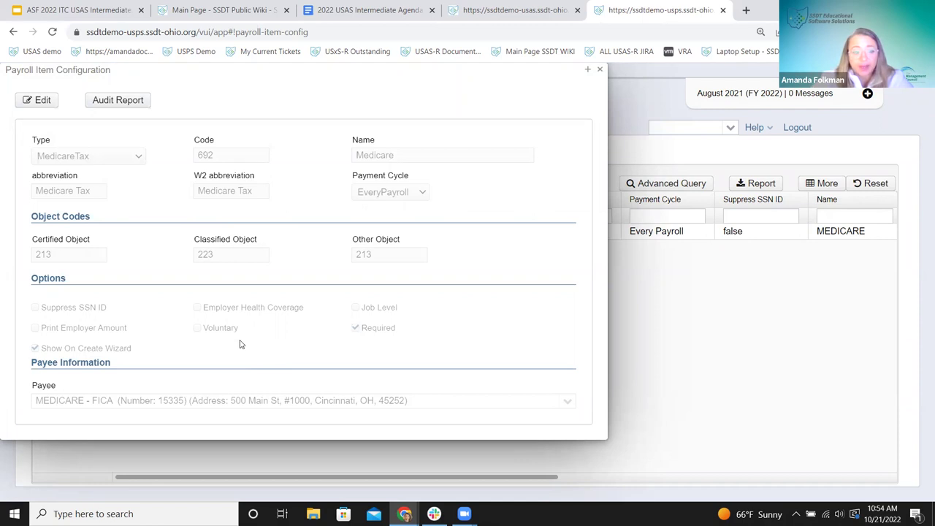
- Confirm the Medicare payroll item's payee is MEDICARE - FICA, then cancel without saving and close it
click(38, 100)
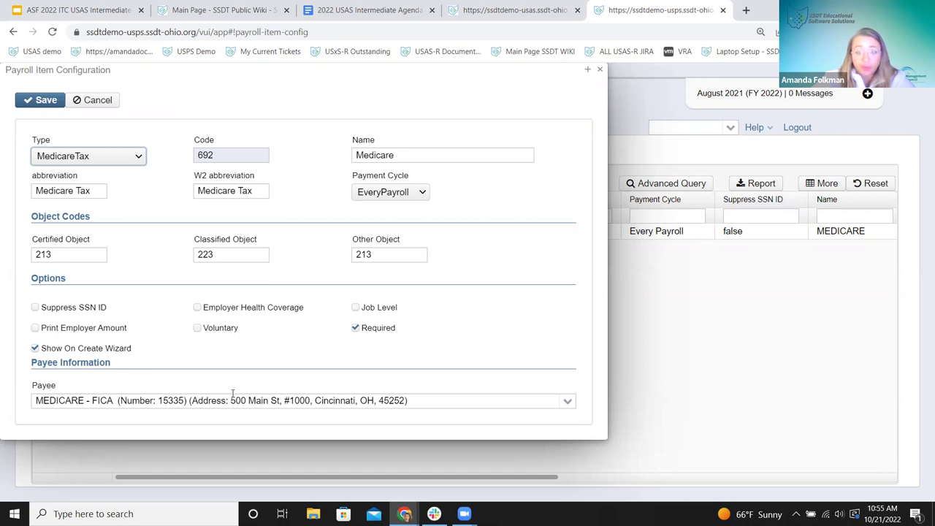
click(569, 402)
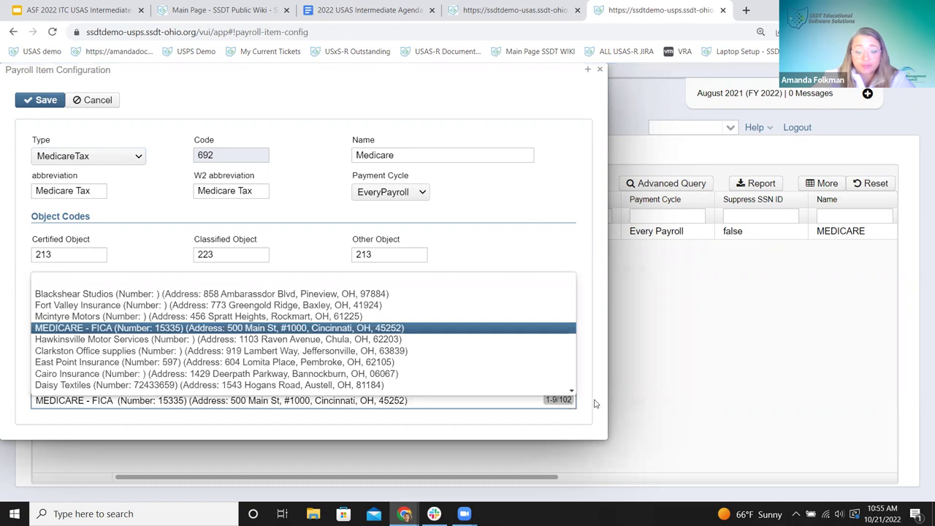
click(600, 401)
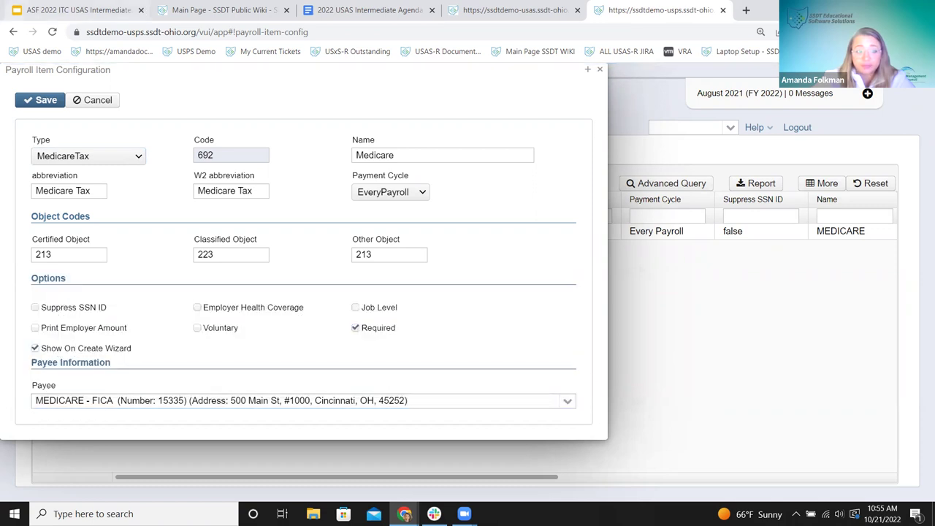
click(97, 100)
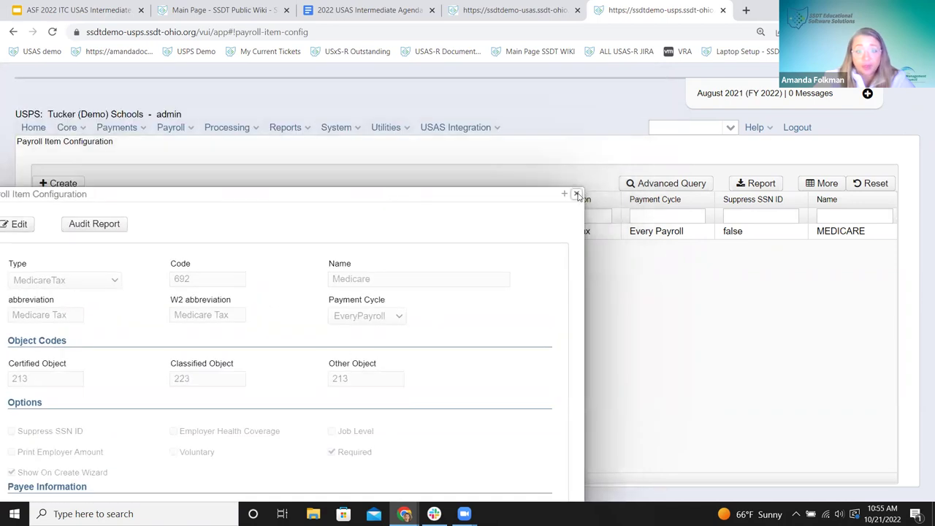
click(581, 191)
click(68, 127)
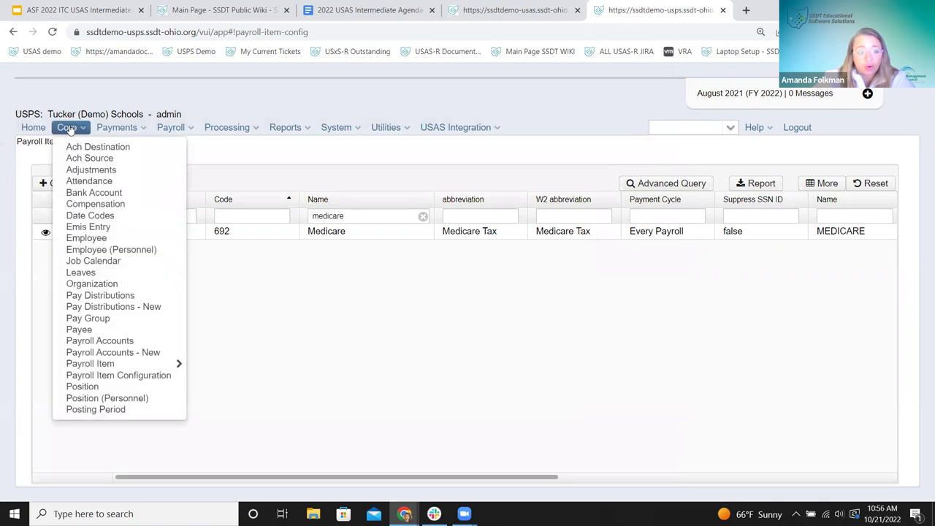
- View the MEDICARE payee record from the Core > Payee list
click(80, 330)
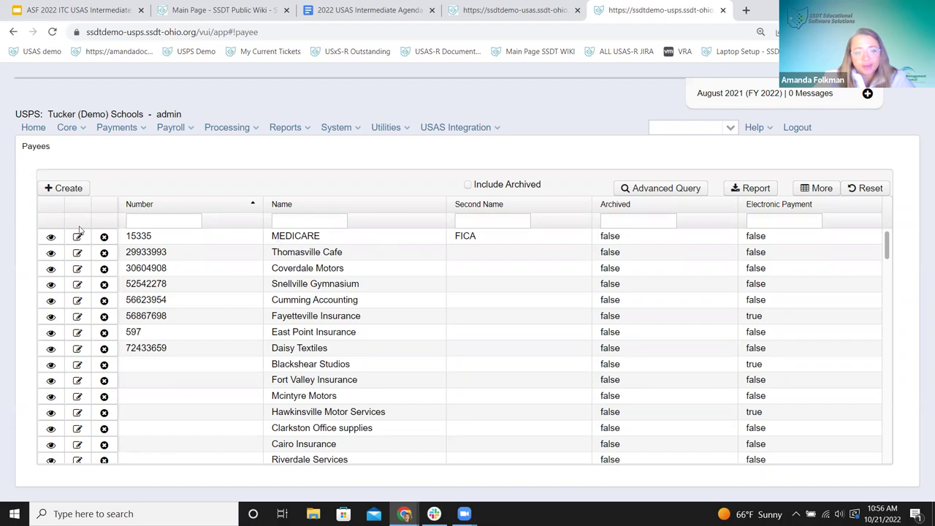
click(51, 238)
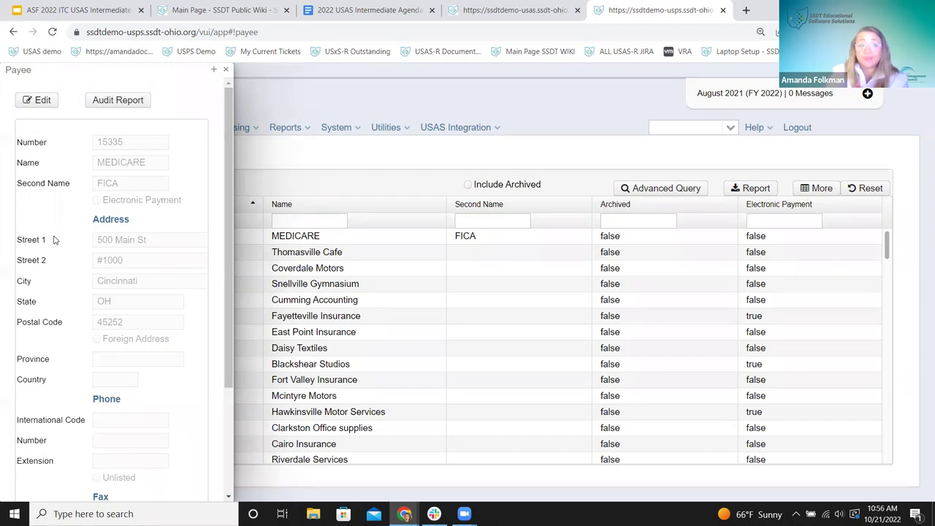
- Put payee 15335 MEDICARE - FICA into edit mode and inspect its payee number and address
click(41, 100)
drag(130, 82, 364, 89)
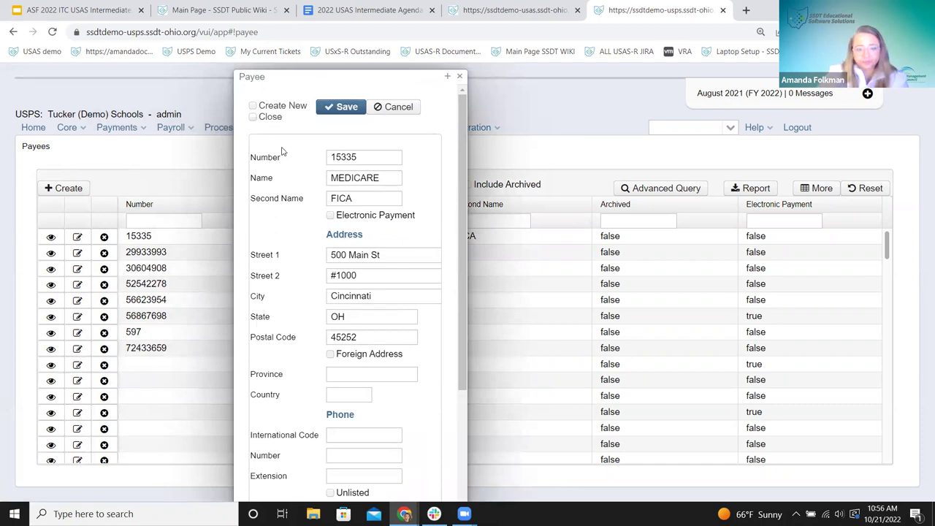
drag(325, 158, 367, 161)
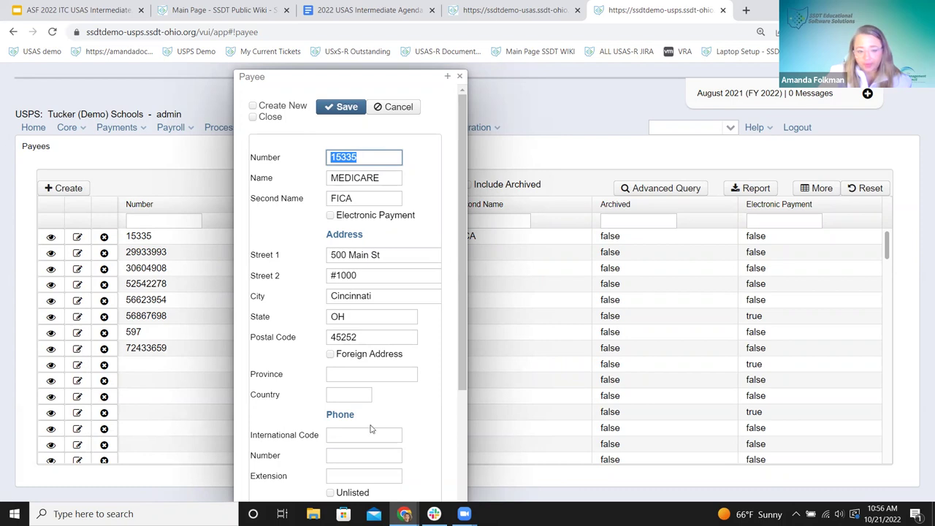
click(392, 160)
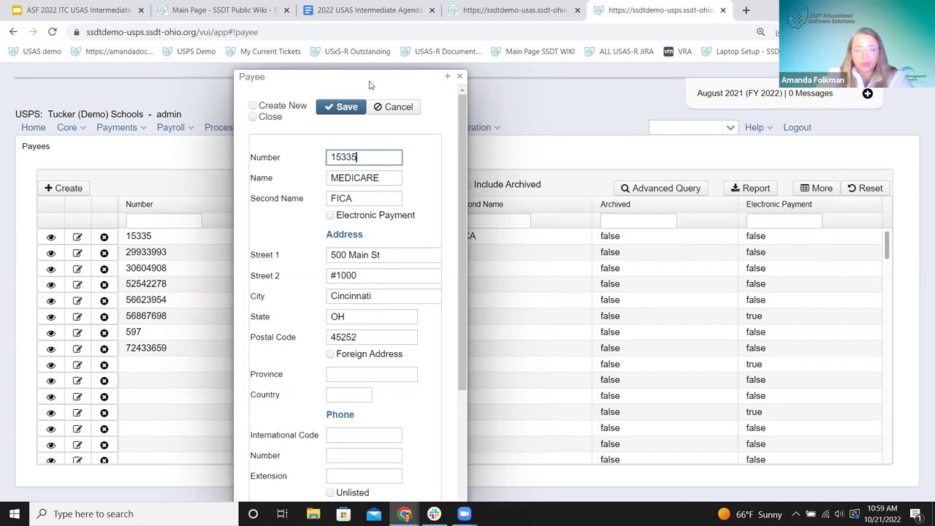
scroll(376, 84, down, 1)
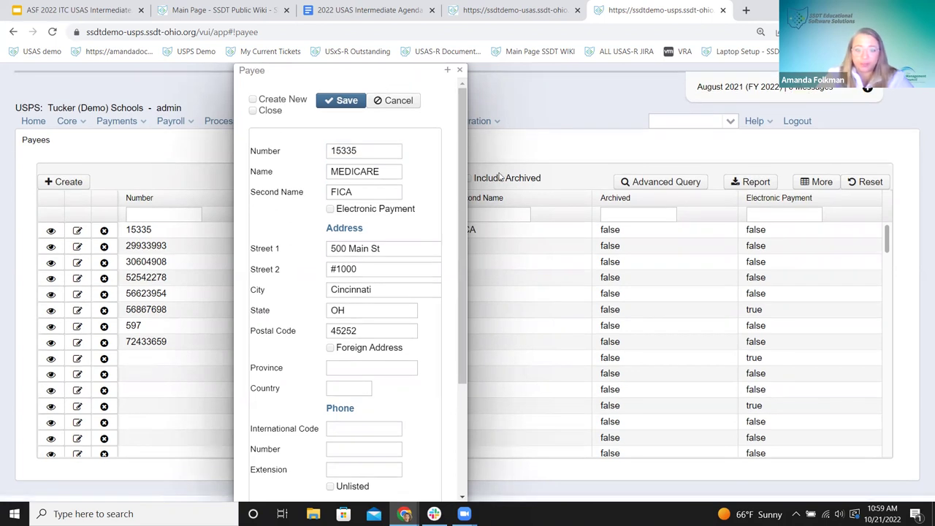
- Compare the USAS MEDICARE 15,942.60 pending transaction with the USPS payee record, then close it
click(474, 19)
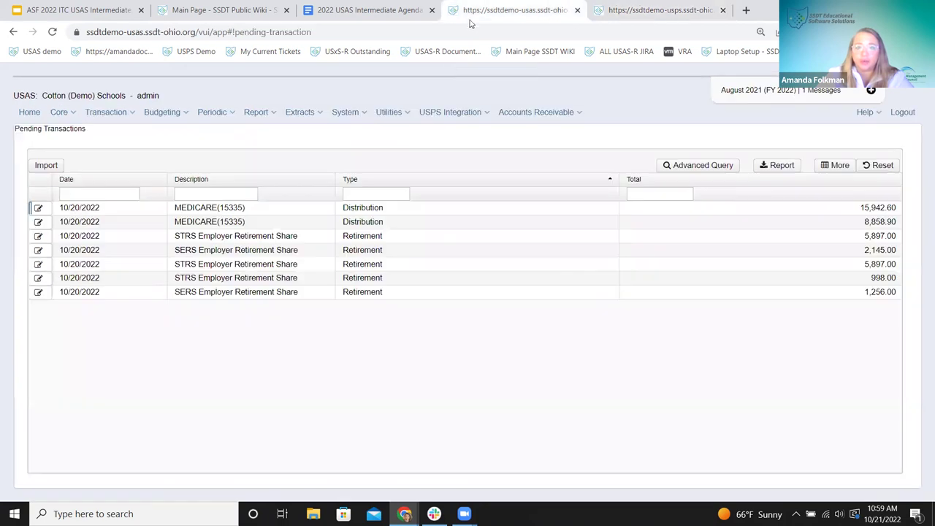
click(41, 210)
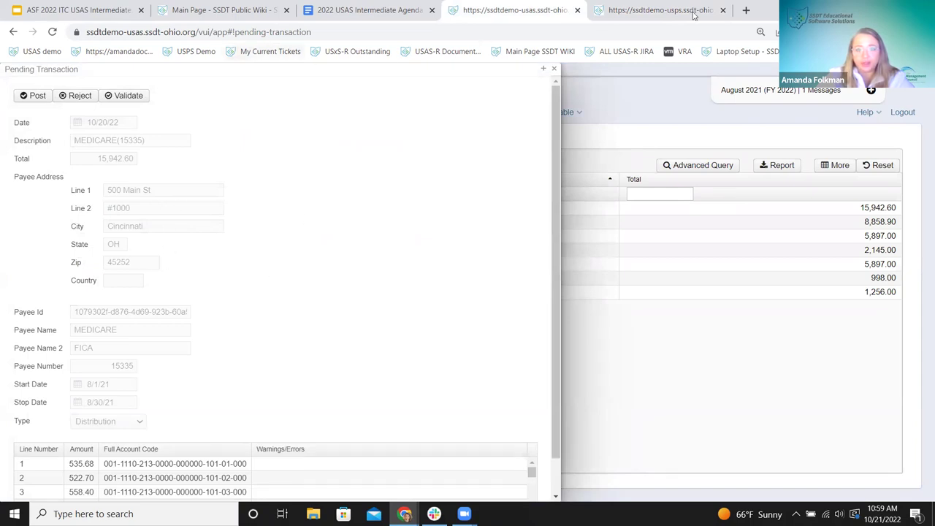
key(ctrl+Tab)
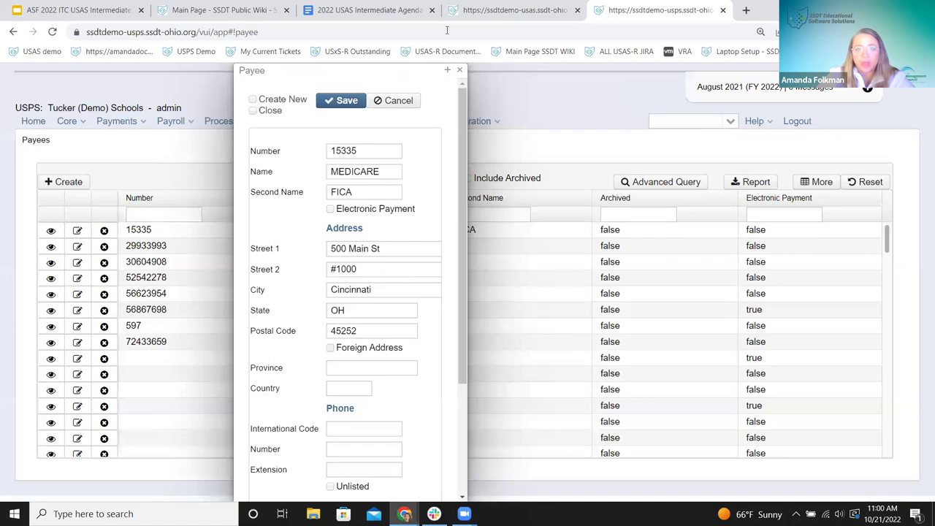
click(474, 16)
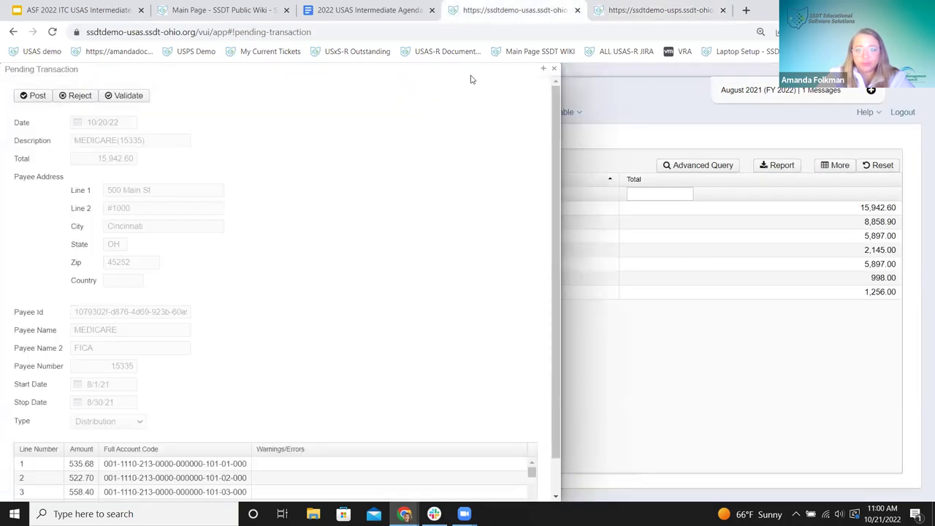
click(554, 69)
- Go to the USAS Core > Vendors list
click(65, 116)
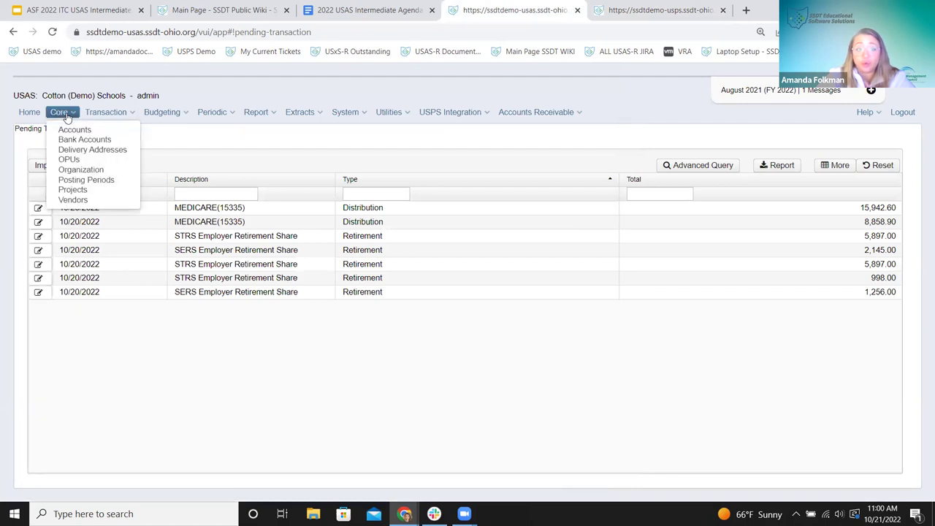
click(102, 113)
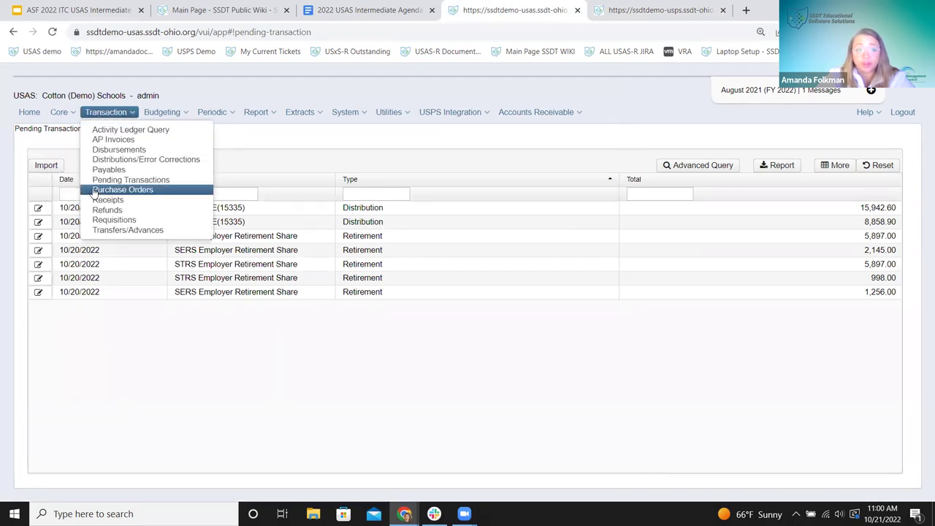
click(70, 114)
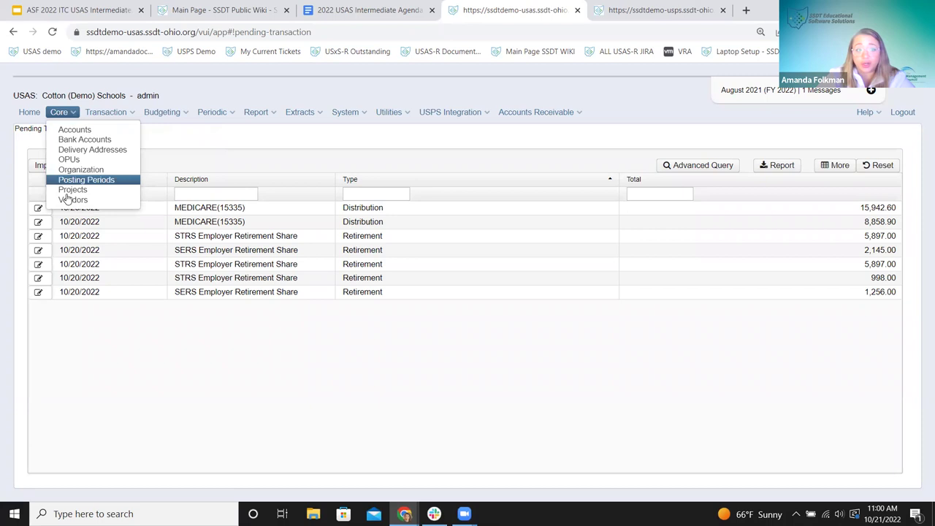
click(73, 200)
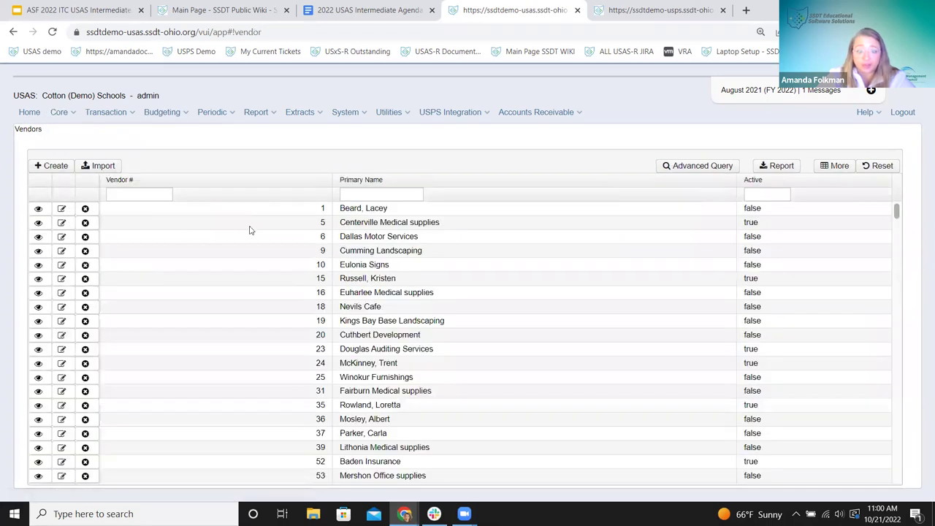
- Filter vendors by primary name 'medic', then open, edit and save vendor 15335 MEDICARE
click(348, 193)
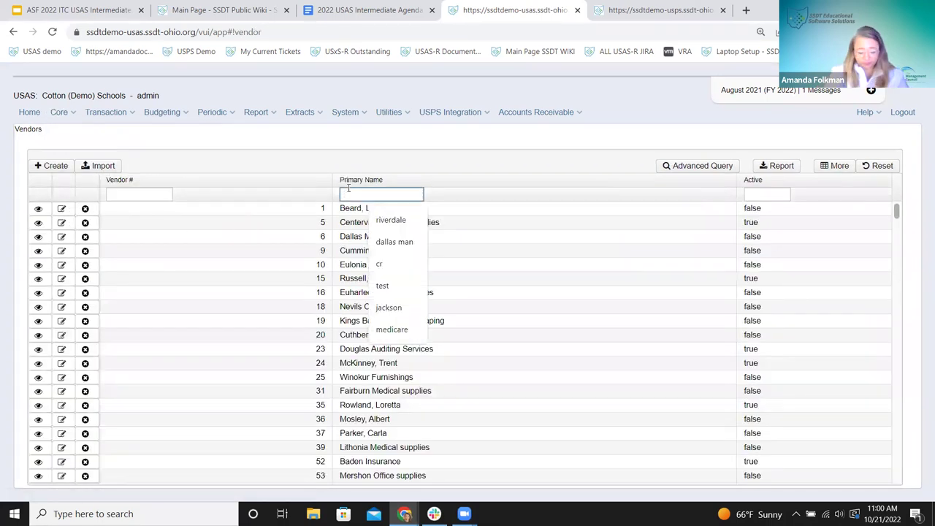
text(medic)
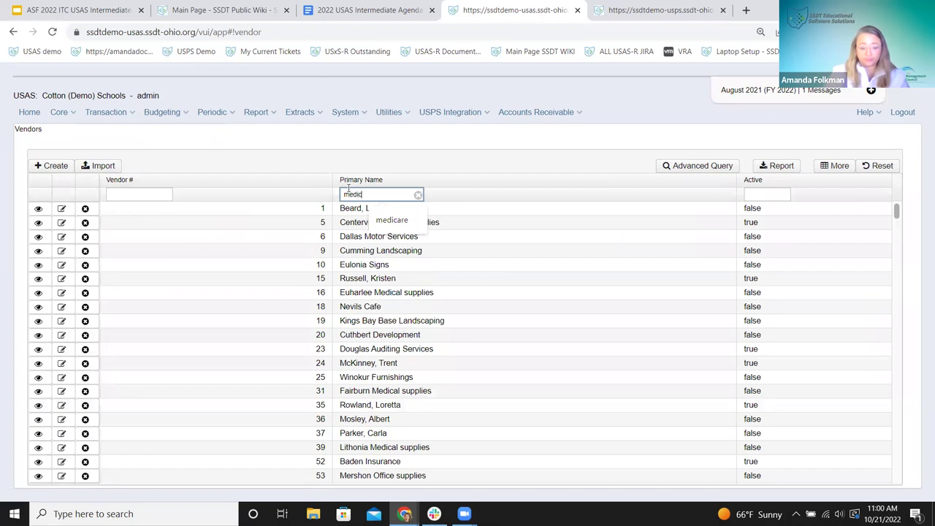
click(38, 209)
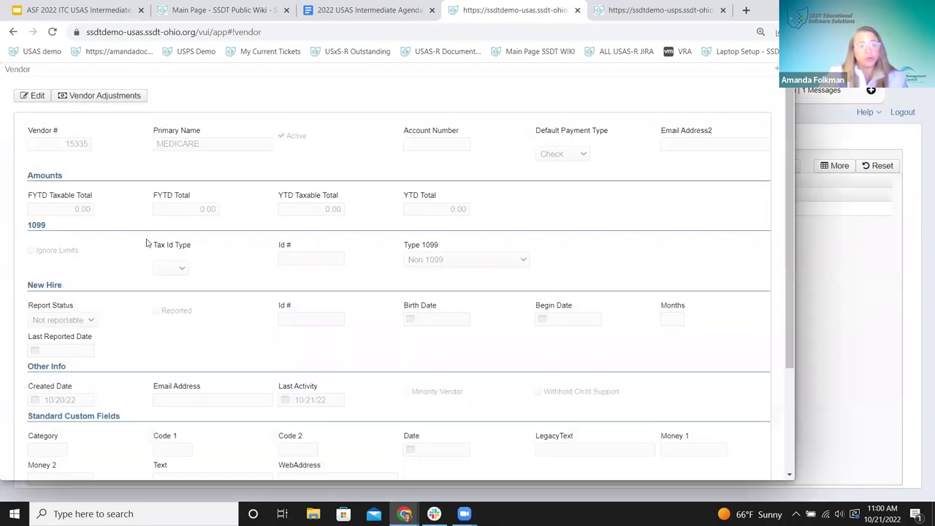
click(30, 96)
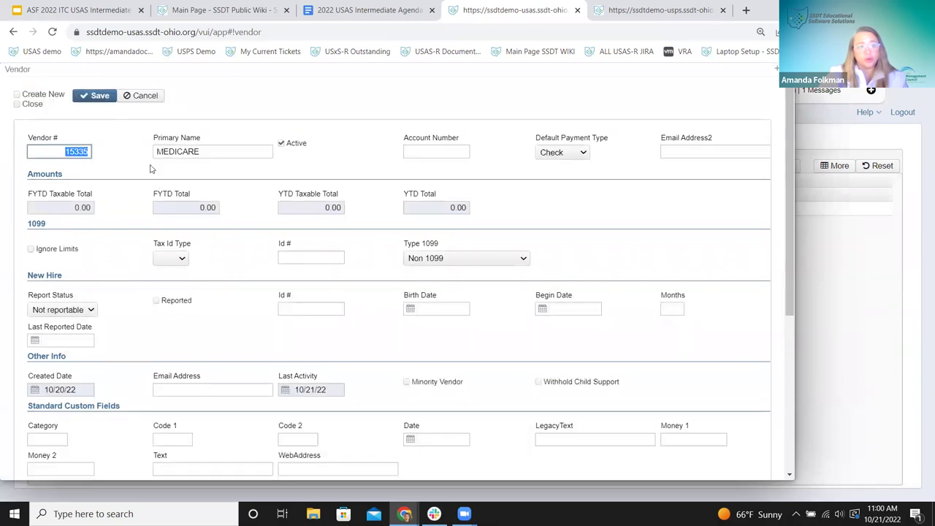
click(102, 100)
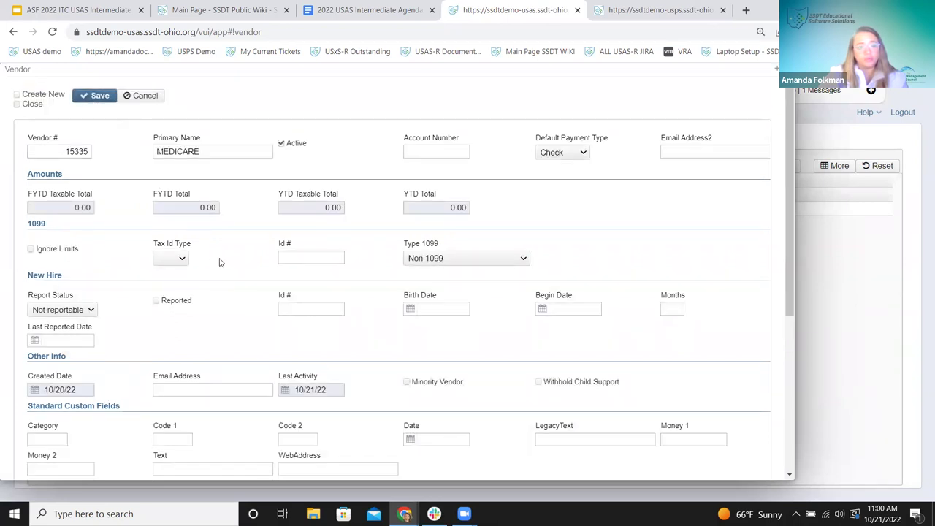
- Review the MEDICARE vendor's primary location at 550 Main St, then close the record
scroll(230, 271, down, 2)
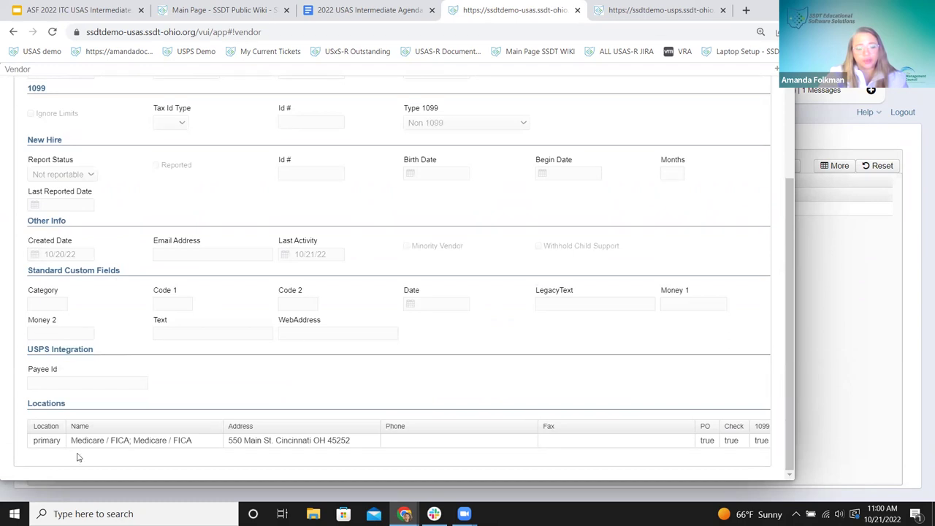
scroll(178, 374, up, 3)
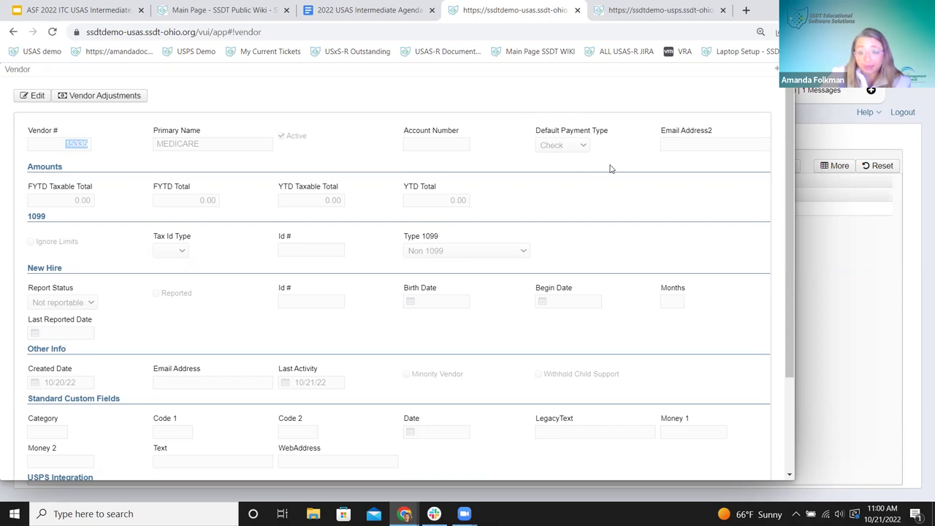
scroll(555, 232, down, 3)
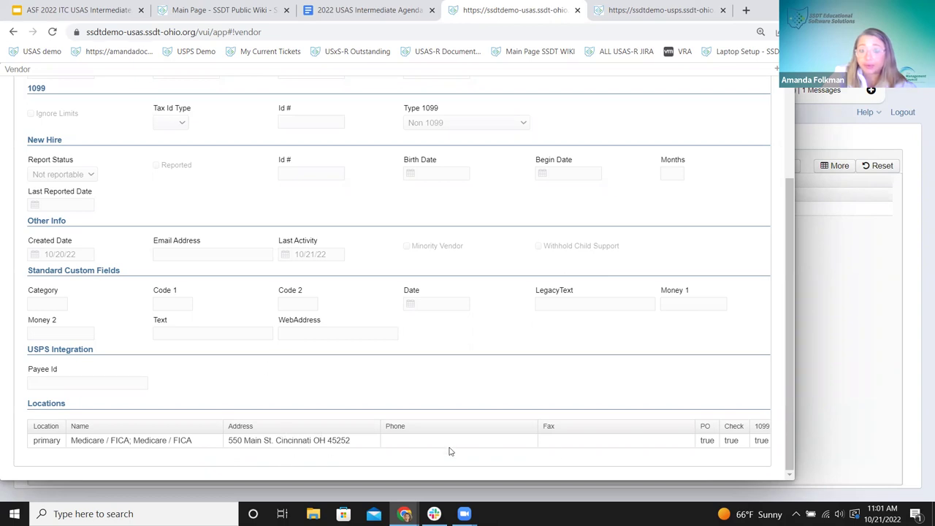
click(727, 174)
click(106, 112)
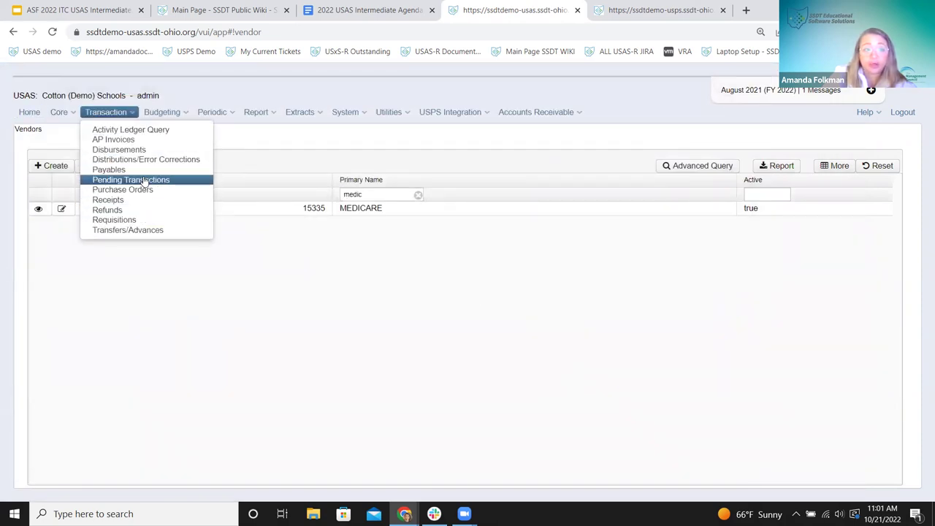
- Sort pending transactions by type and start posting the 15,942.60 MEDICARE transaction
click(145, 181)
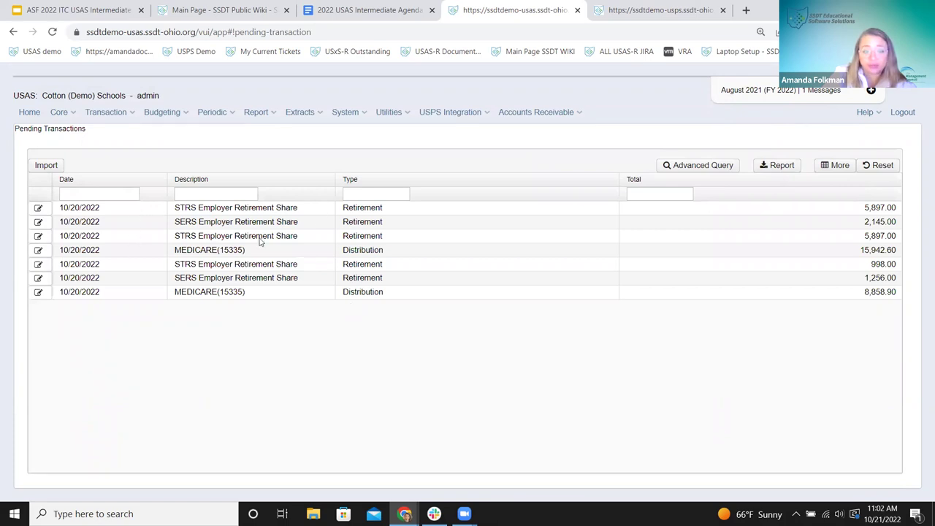
click(361, 181)
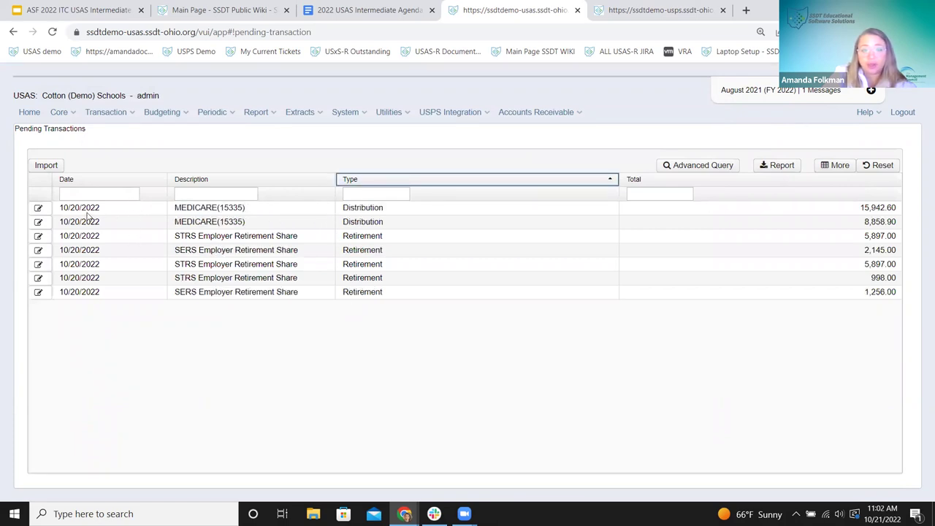
click(37, 209)
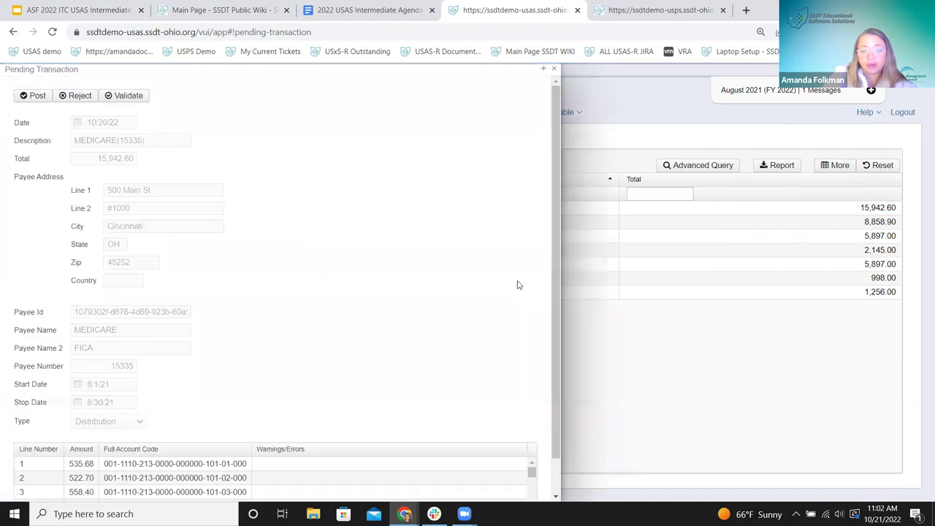
click(33, 98)
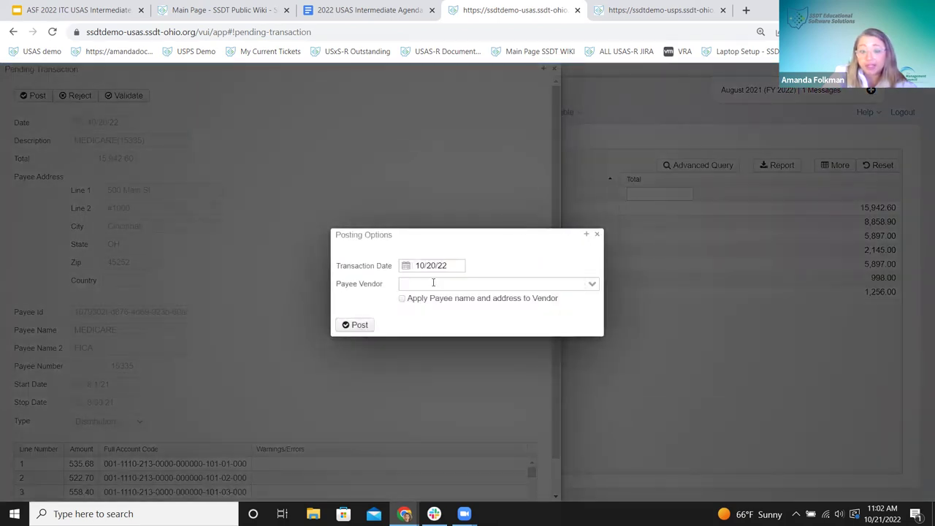
- Post it to payee vendor 15335 MEDICARE, applying the payee name and address to the vendor
click(433, 283)
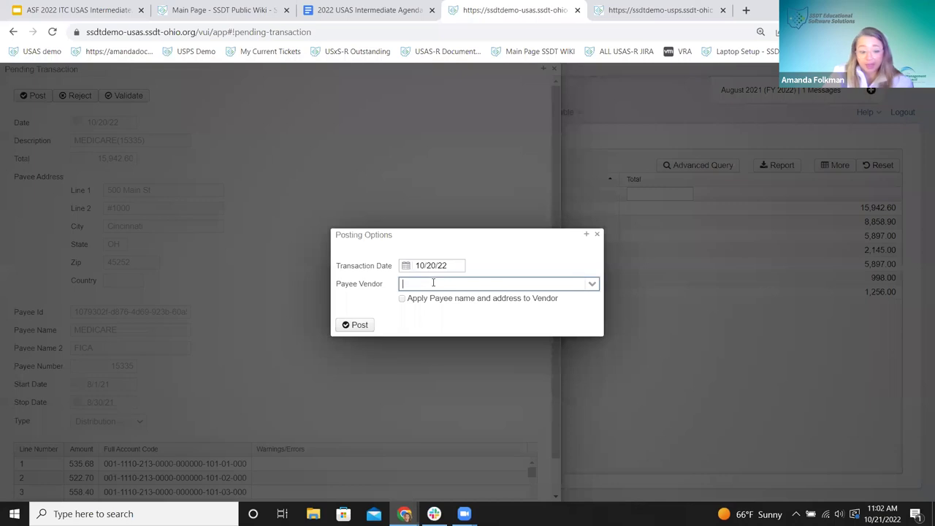
text(15)
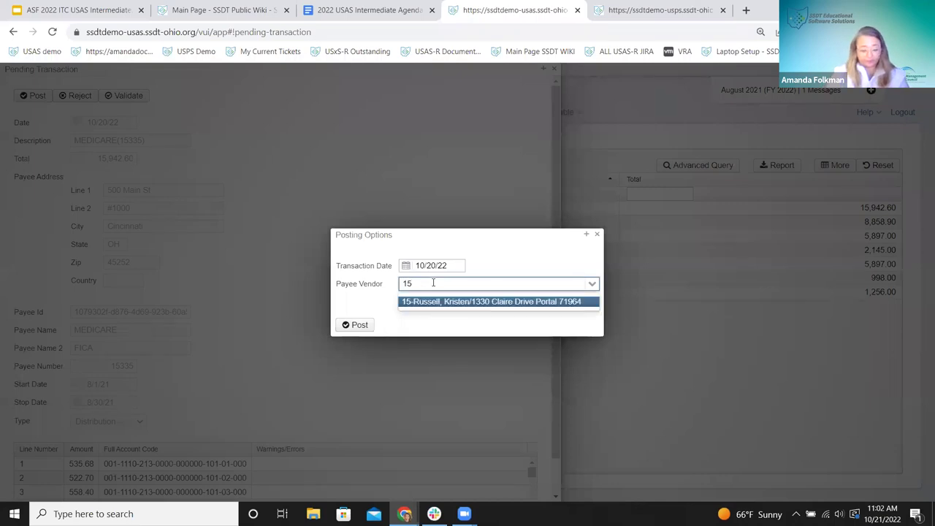
text(335)
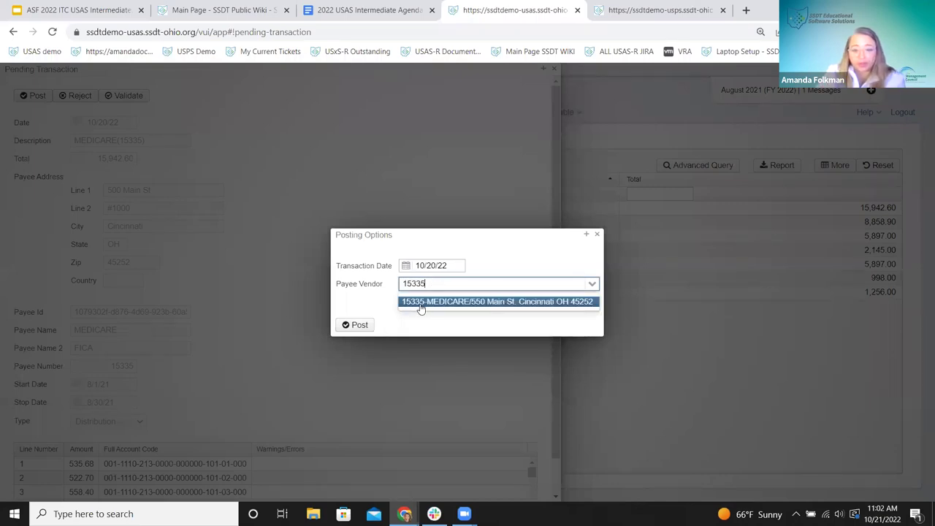
click(470, 303)
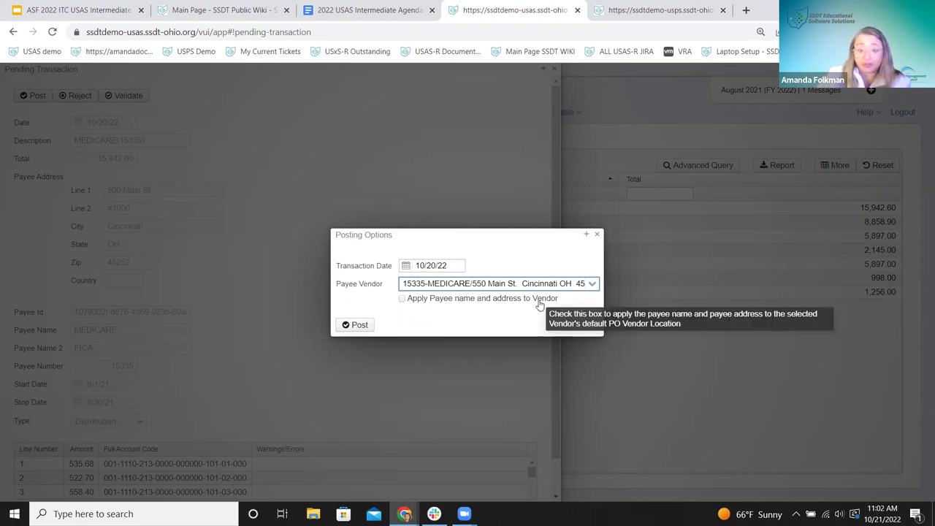
click(402, 299)
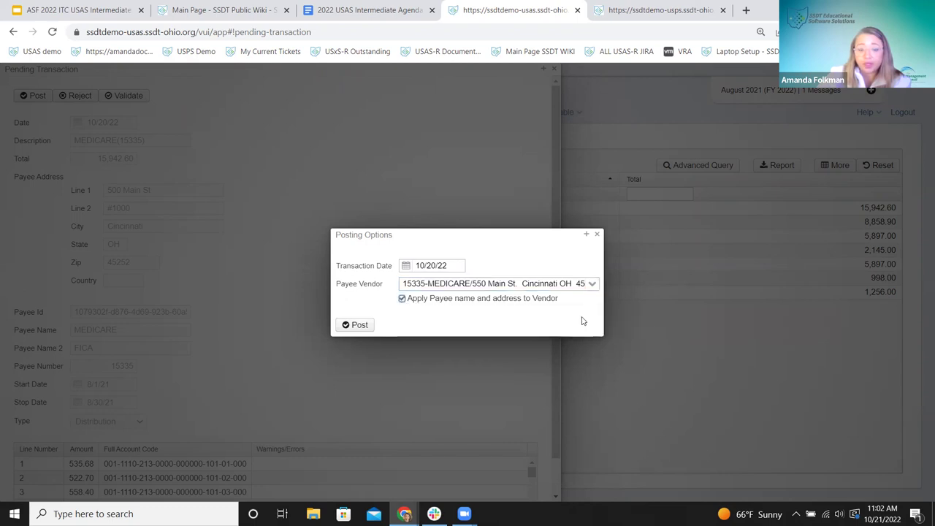
click(353, 328)
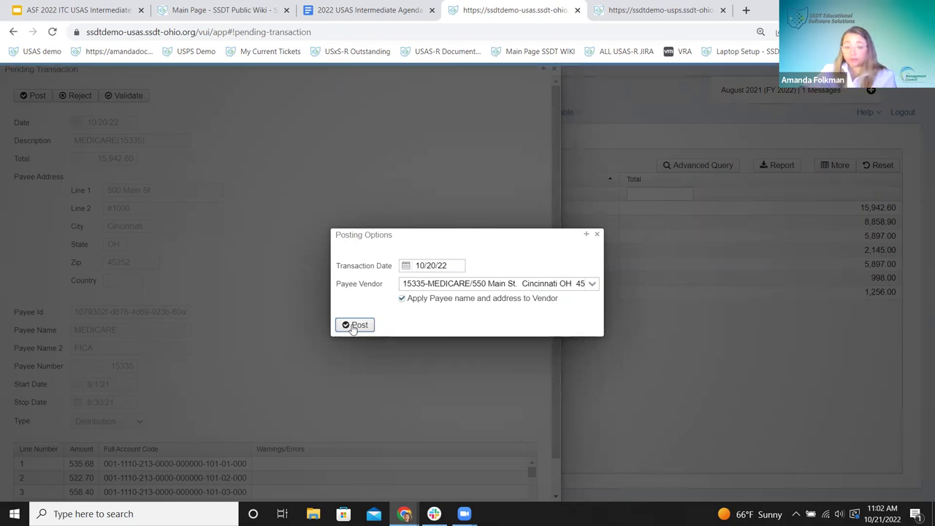
click(352, 328)
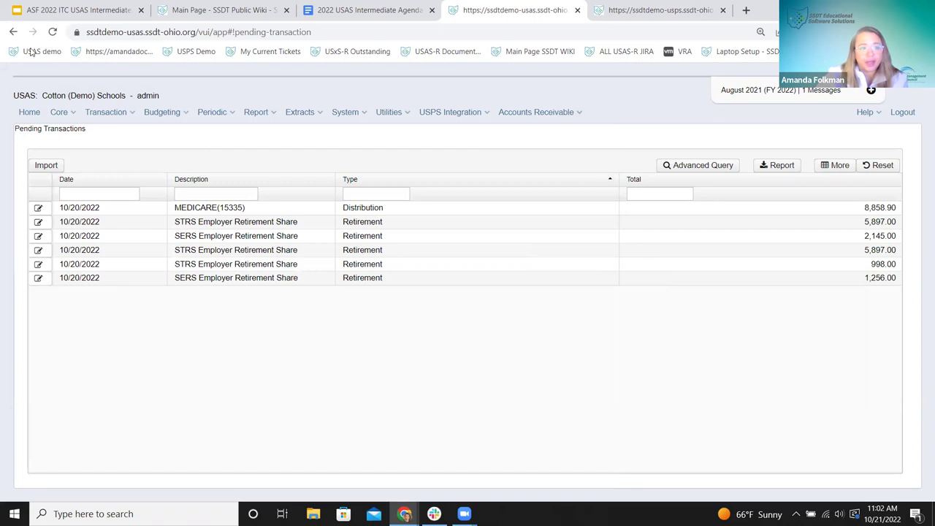
- Filter vendors by primary name 'medicare' and review vendor 15335 MEDICARE's details before closing them
click(55, 114)
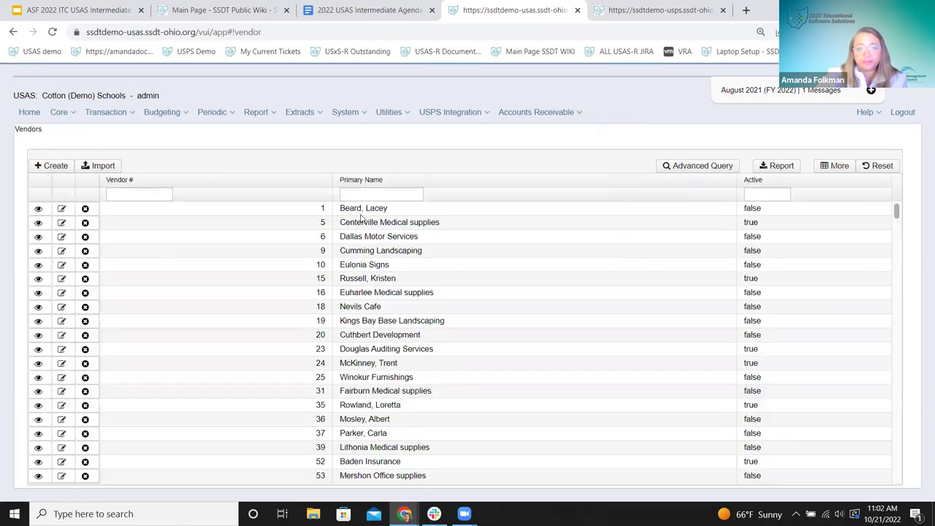
click(380, 193)
text(medi)
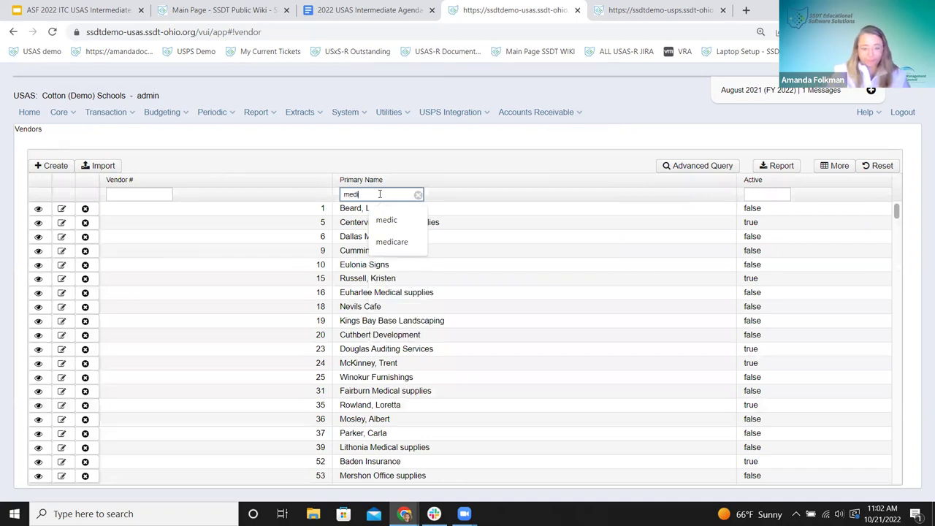
text(care)
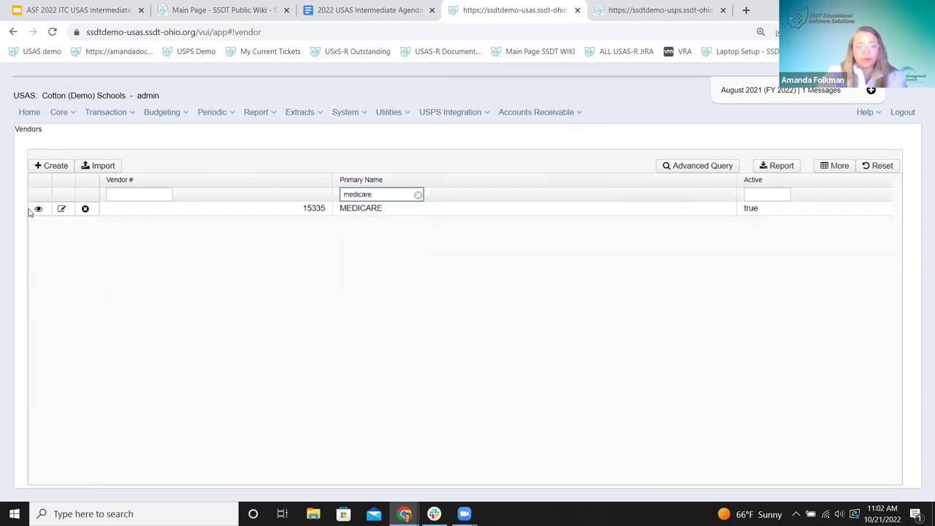
click(38, 208)
scroll(591, 303, down, 2)
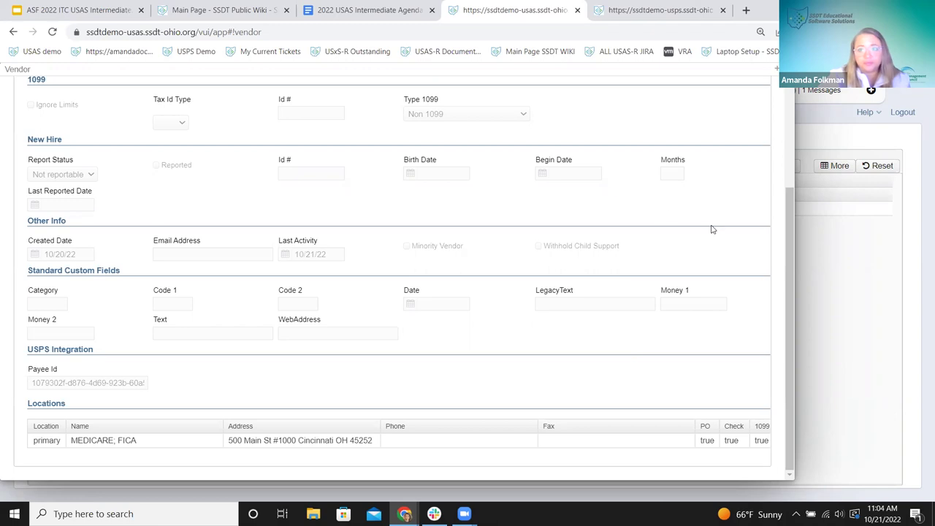
scroll(724, 190, up, 1)
click(803, 247)
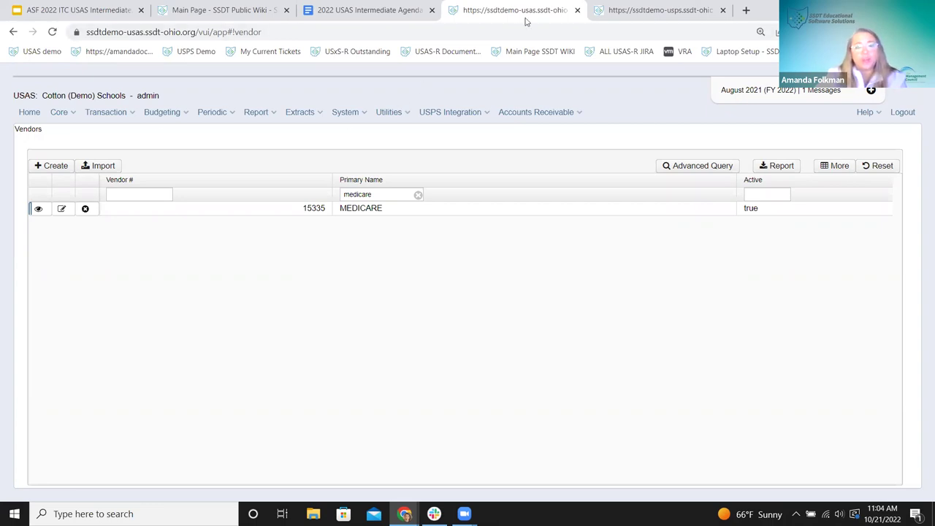
click(619, 10)
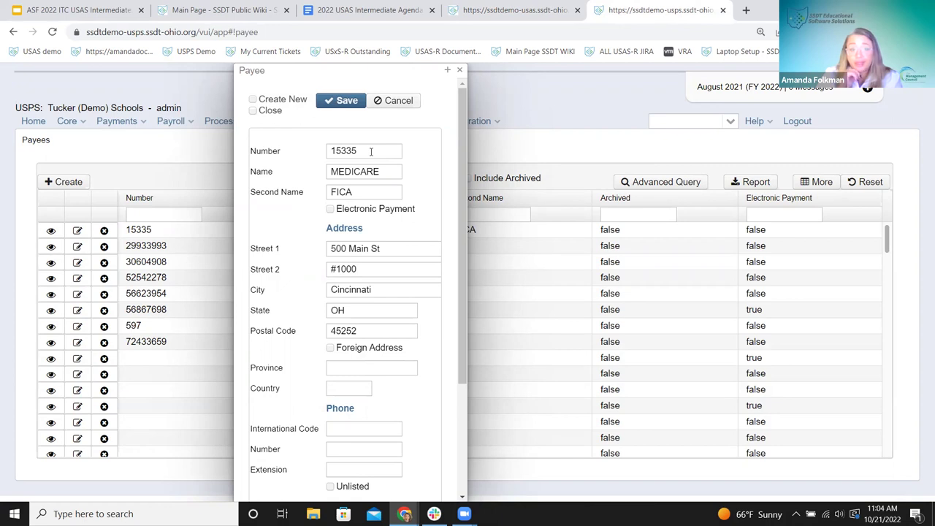
drag(371, 151, 318, 152)
click(375, 152)
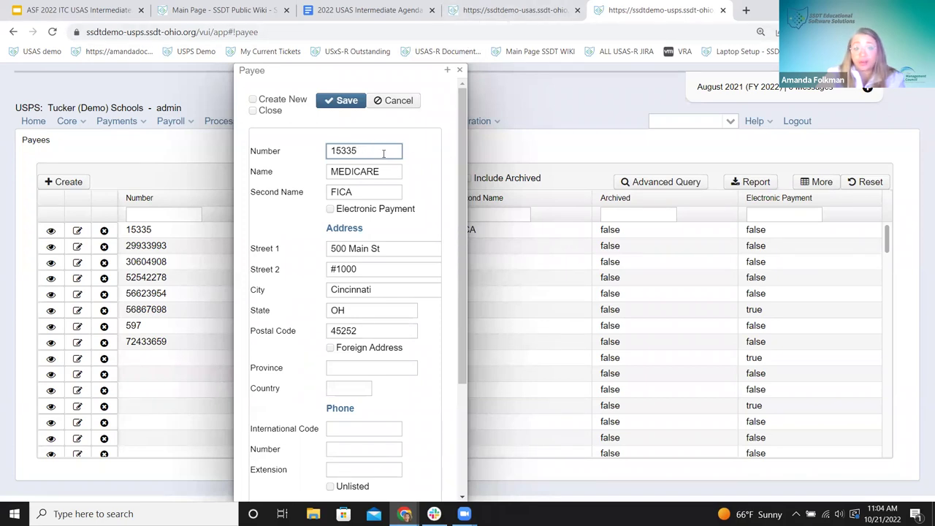
- Open posting options for the 8,858.90 MEDICARE pending transaction, then cancel without posting
click(538, 11)
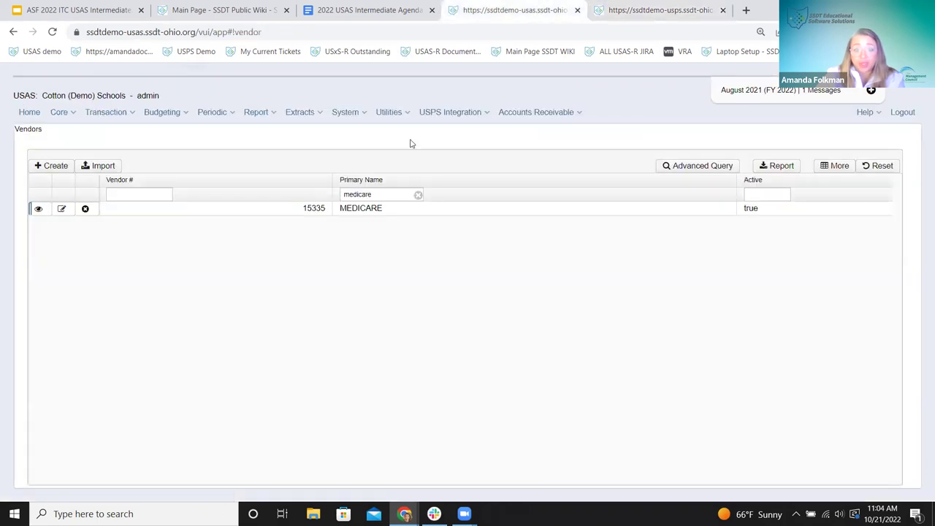
click(123, 114)
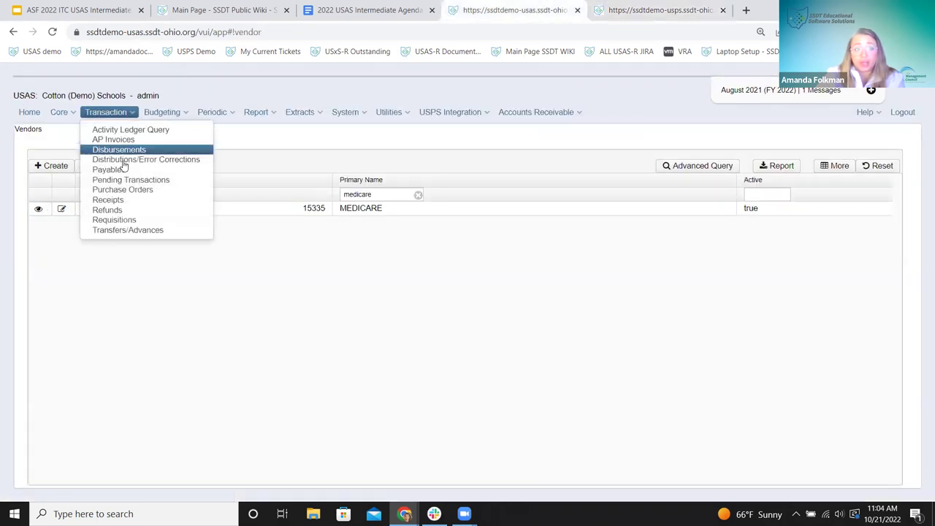
click(125, 180)
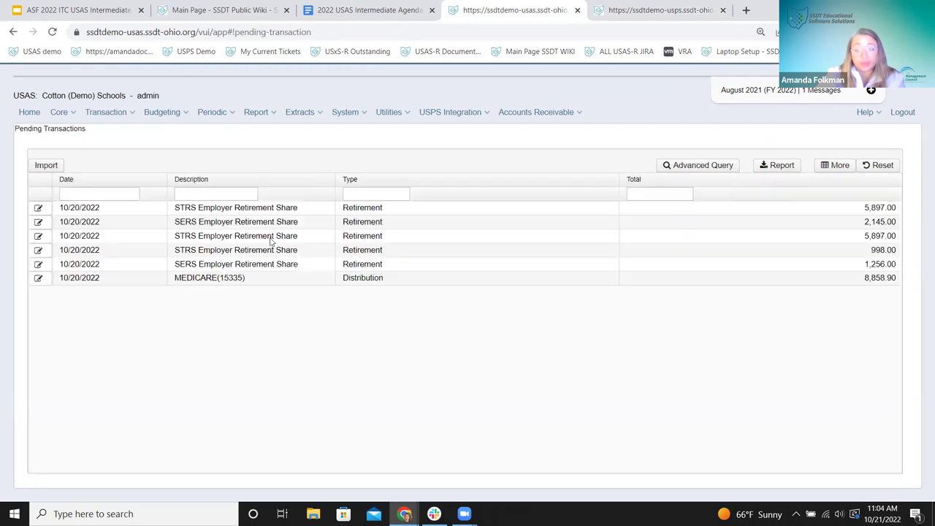
click(38, 278)
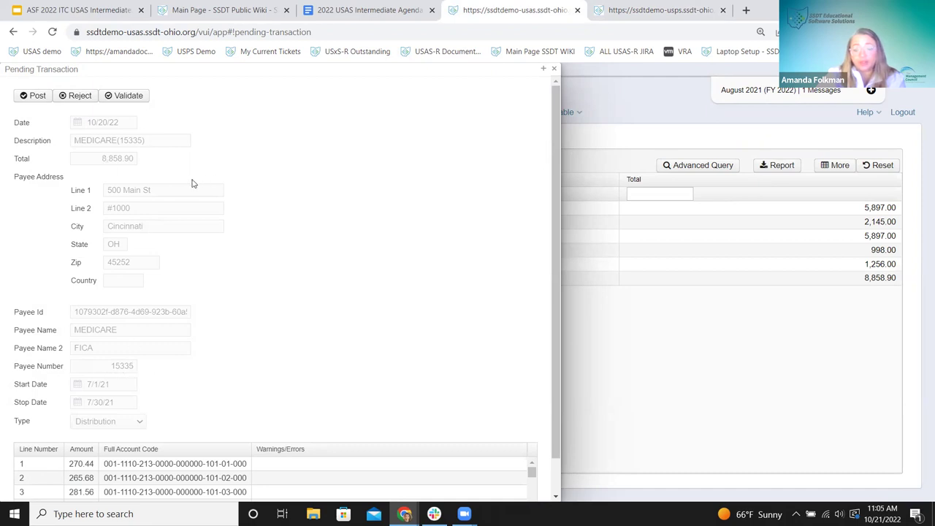
click(34, 95)
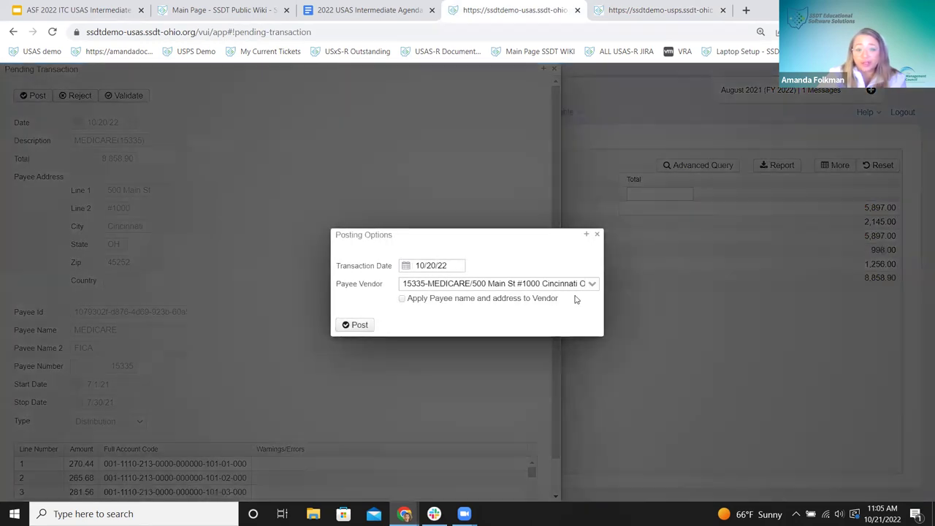
click(597, 236)
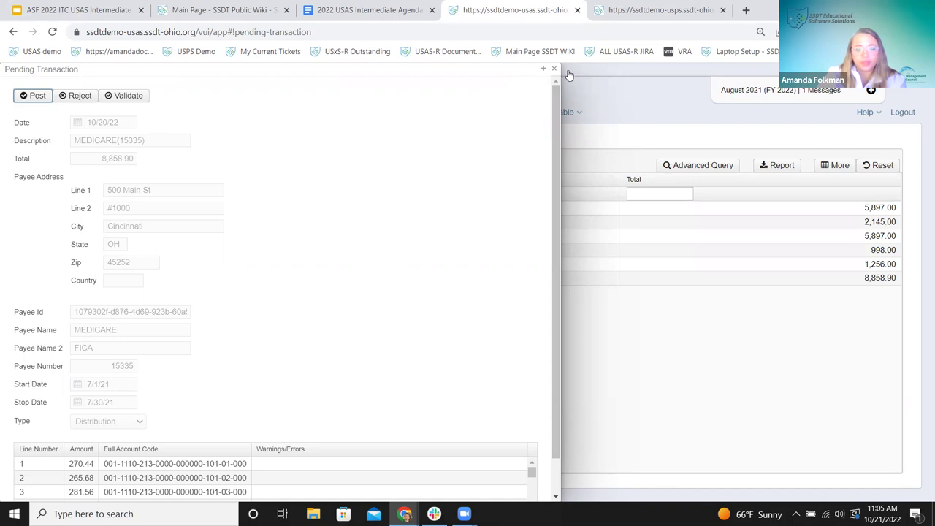
- Close the USPS MEDICARE payee 15335 without saving and the USAS pending transaction, returning to USPS Payees
click(622, 10)
key(ctrl+a)
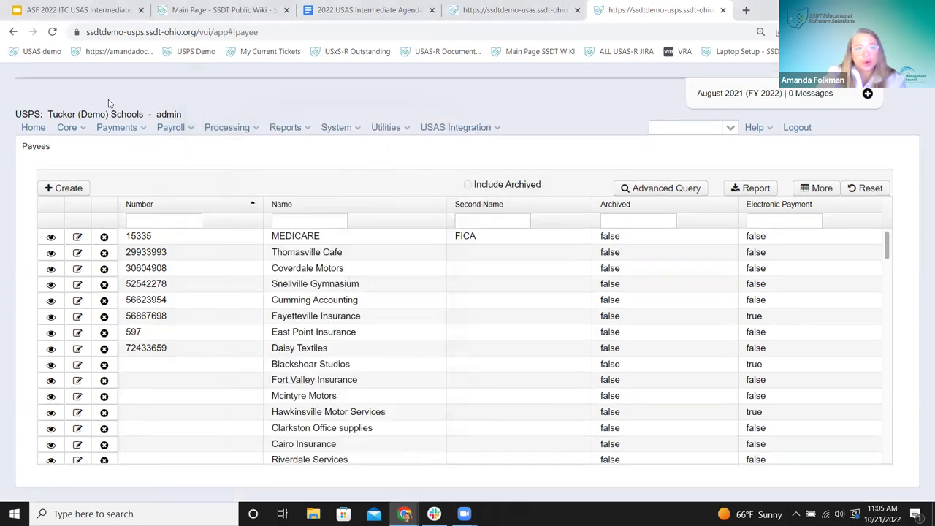
click(460, 69)
click(487, 14)
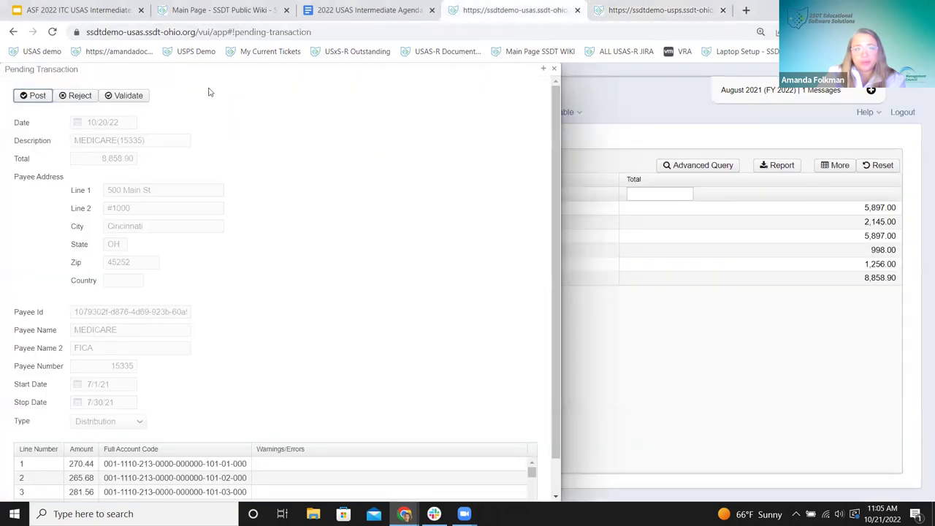
click(553, 69)
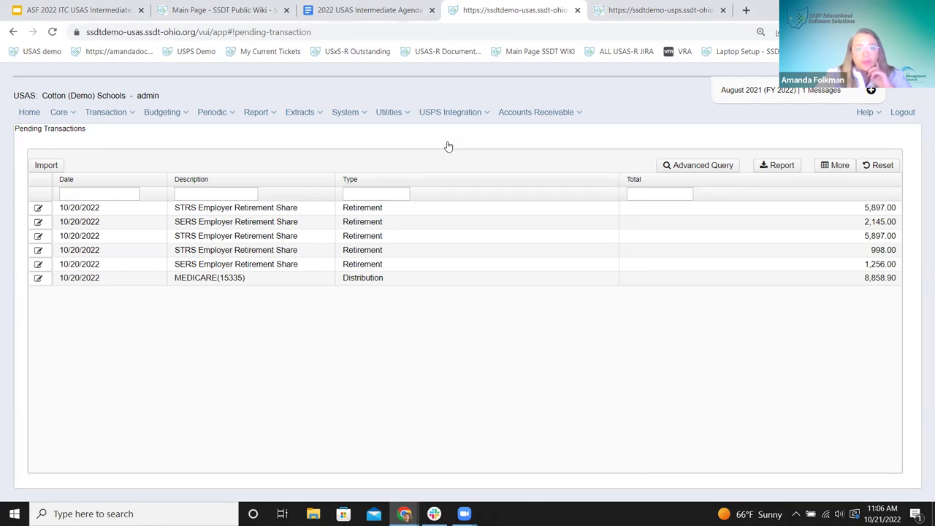
click(620, 13)
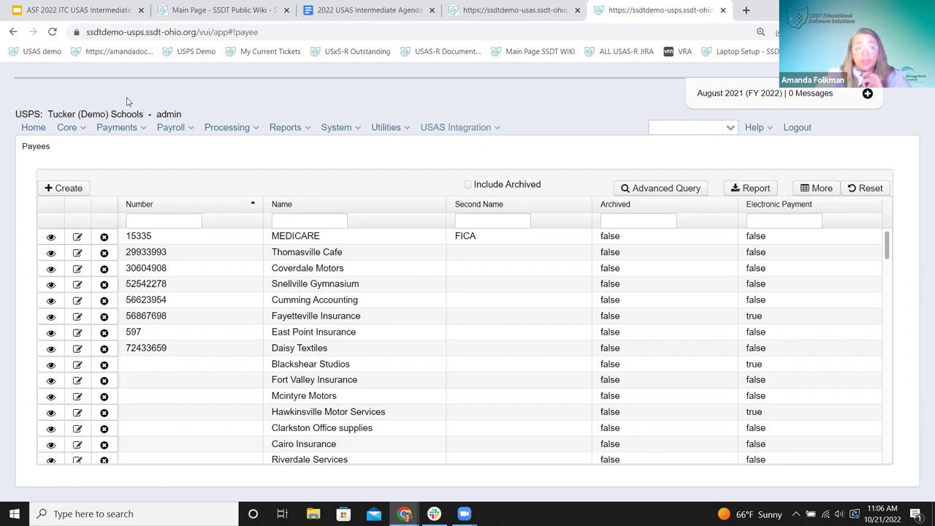
- Check System > Modules for installed Employer Distributions and Employer Retirement Share modules
click(351, 130)
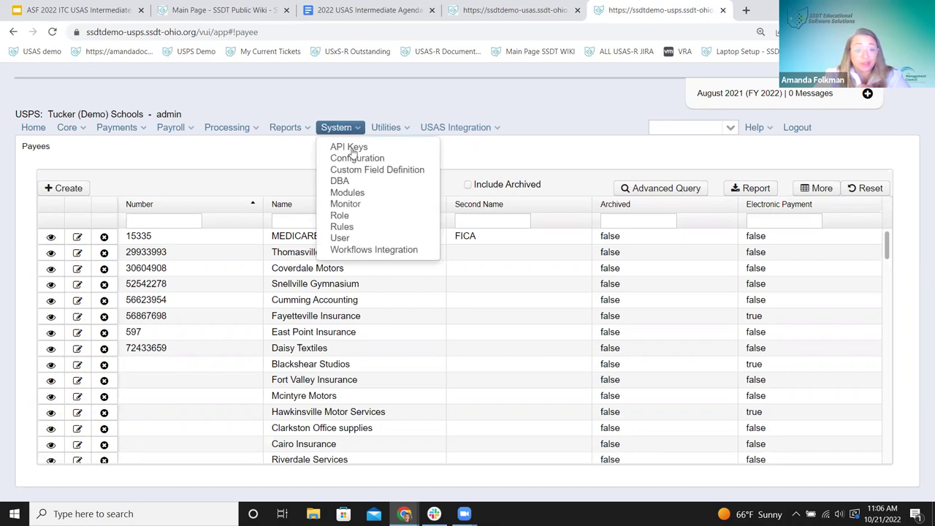
click(360, 194)
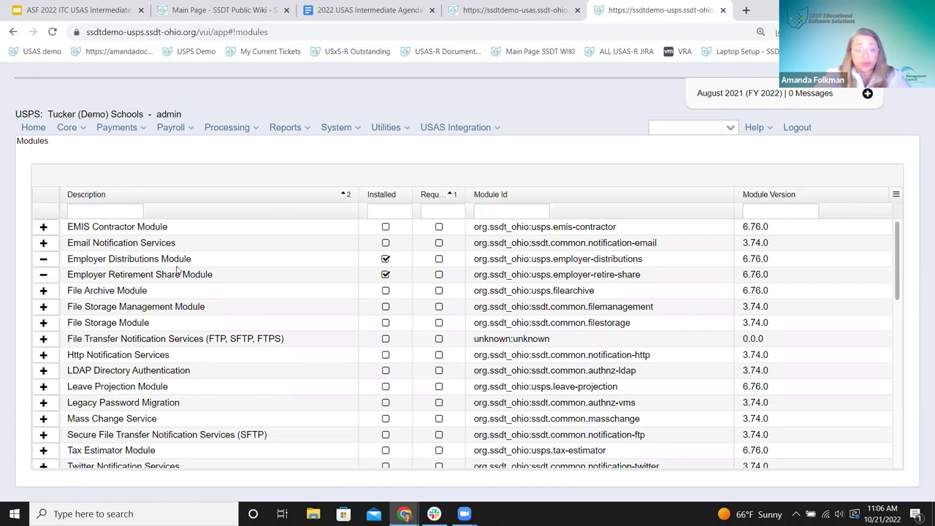
click(443, 129)
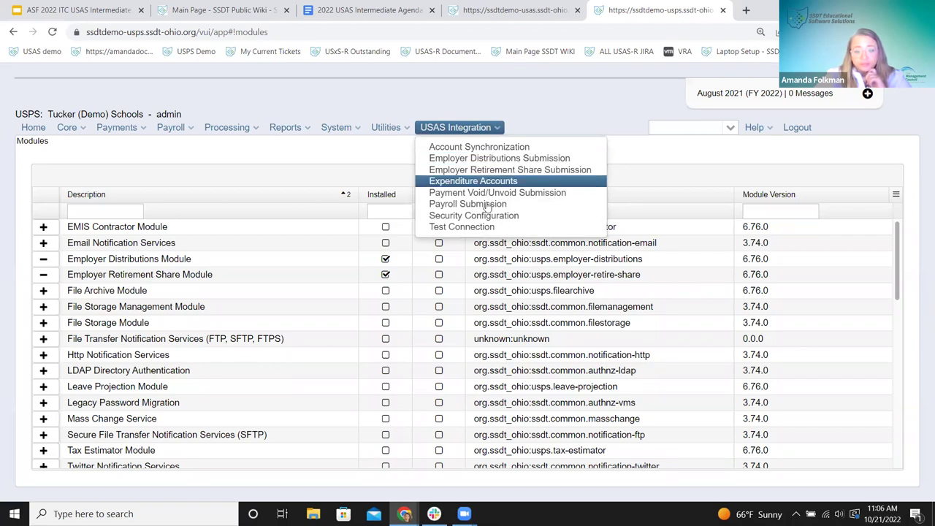
- Open USAS Integration > Employer Distributions Submission to see earlier MEDICARE and Cumming Accounting submissions
click(468, 160)
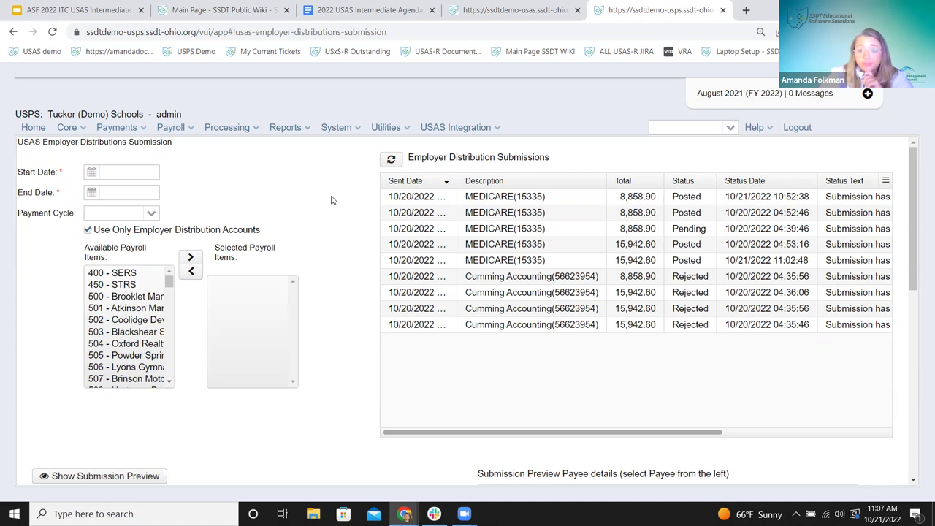
- Enter the submission period from 7/1/21 to 7/31/21
click(119, 172)
text(7/1/21)
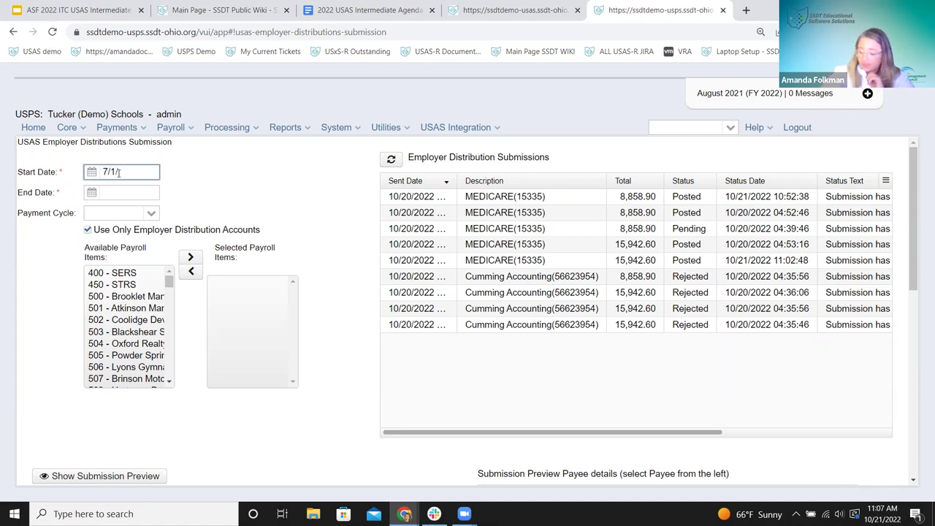
click(119, 192)
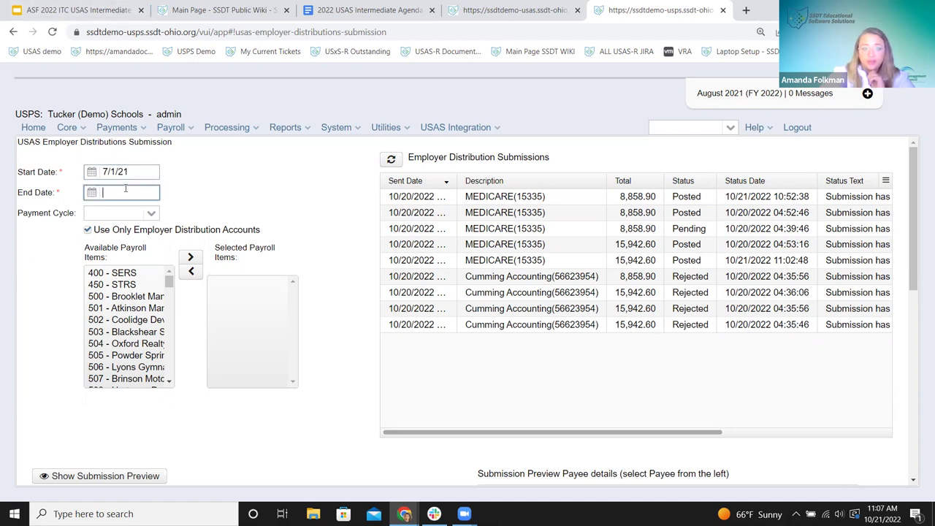
text(7/3)
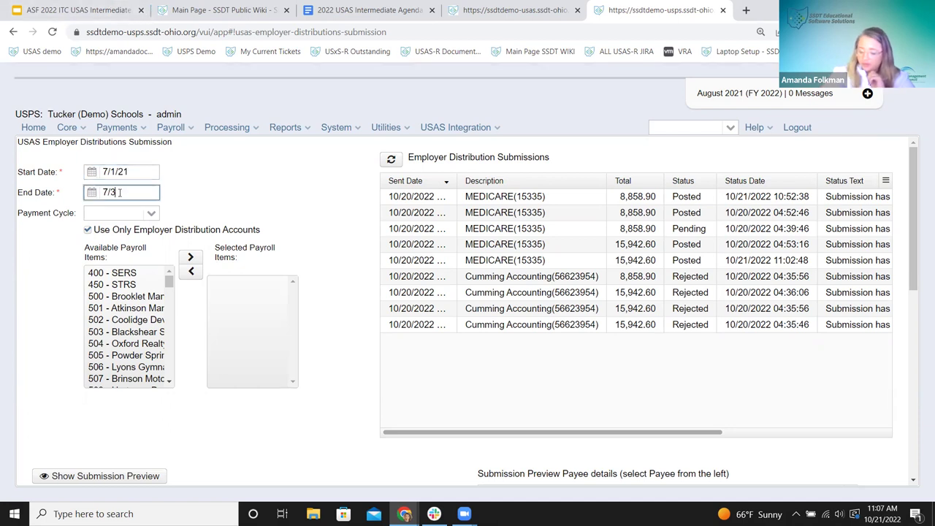
text(1/21)
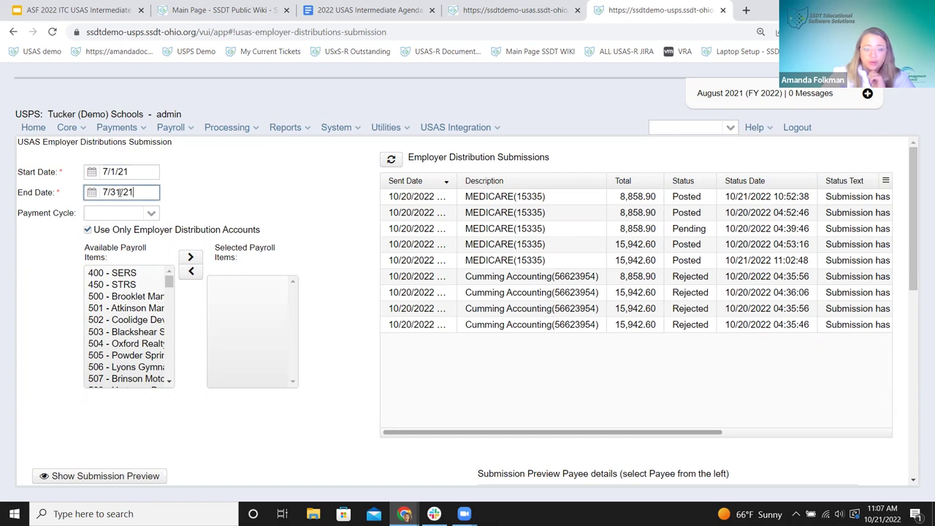
click(295, 212)
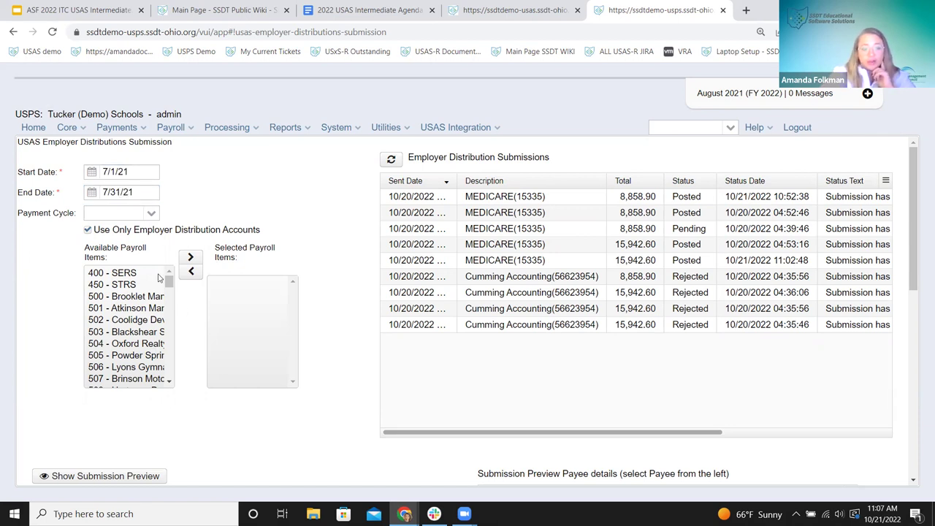
- Move 692 - Medicare from the available into the selected payroll items
drag(169, 282, 174, 386)
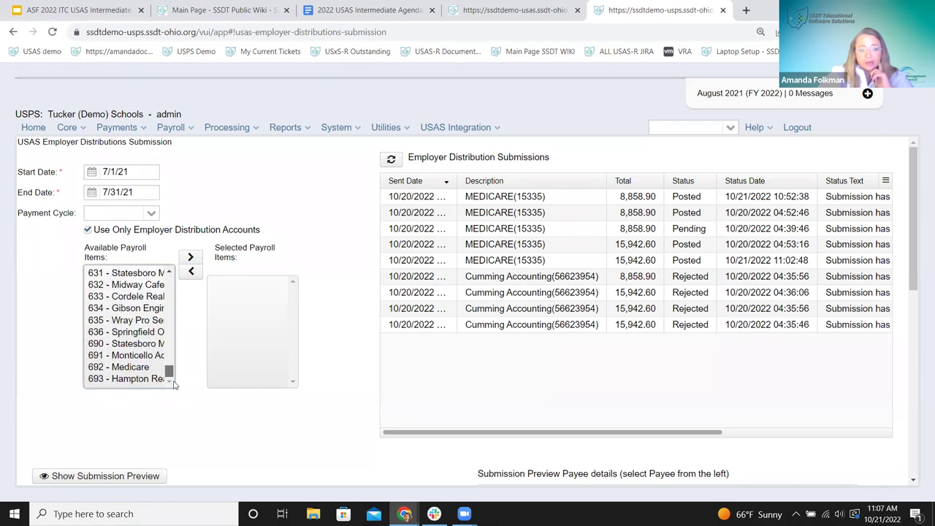
click(121, 367)
click(188, 258)
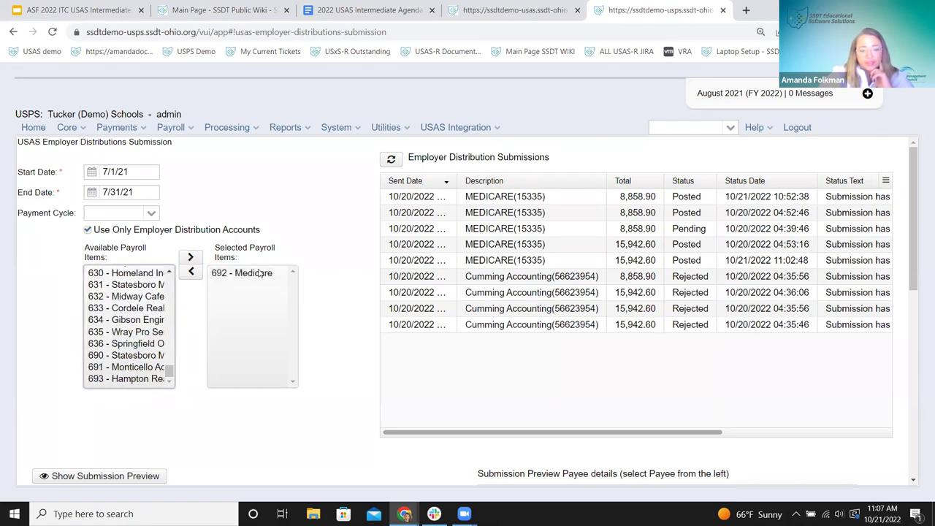
scroll(348, 243, down, 2)
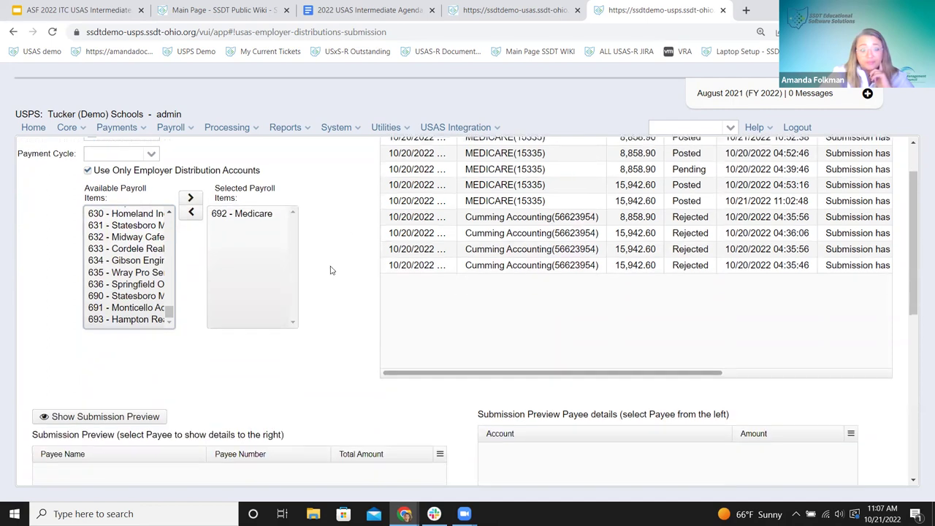
- Preview and submit the July MEDICARE distribution of 8,858.90 to USAS, dismissing both messages
click(104, 363)
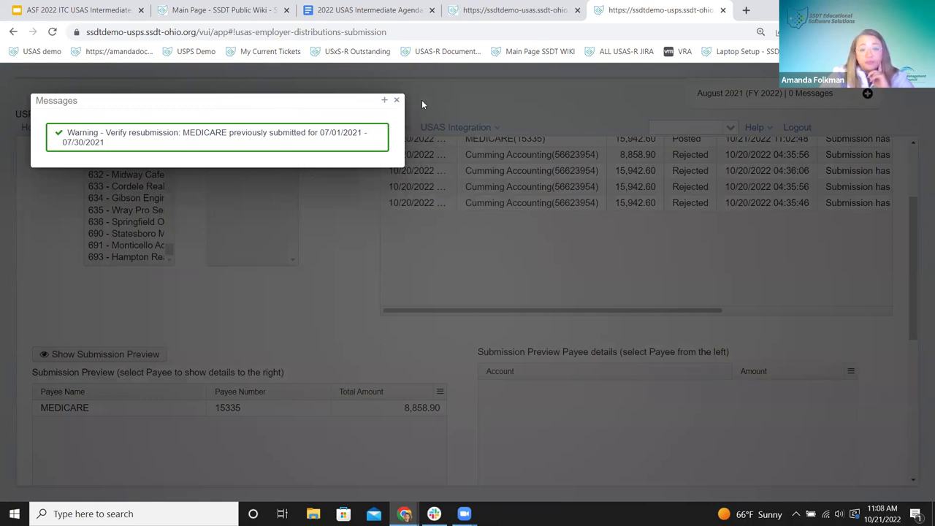
click(397, 100)
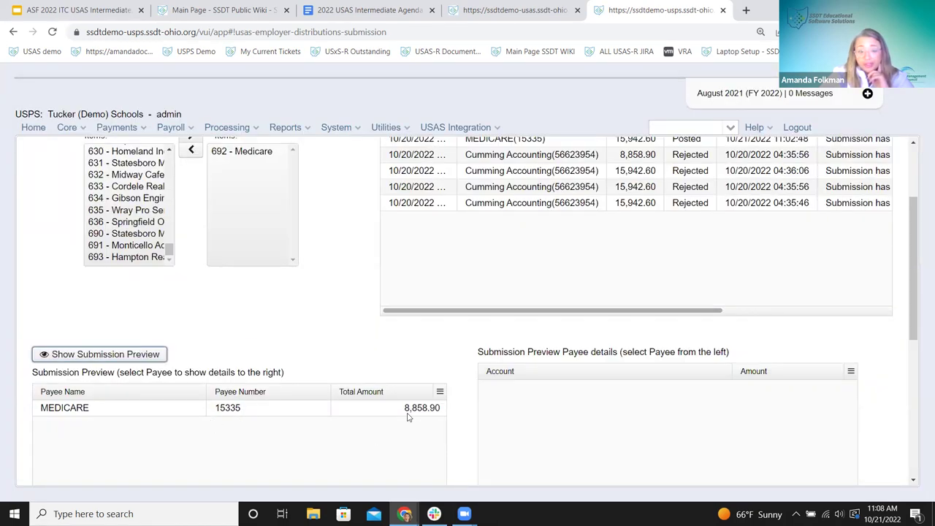
scroll(405, 440, down, 3)
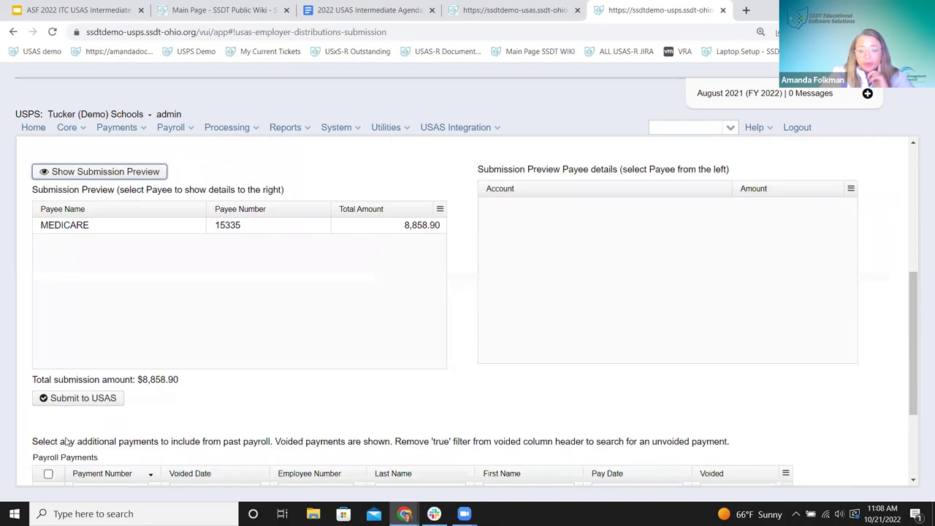
scroll(73, 408, down, 1)
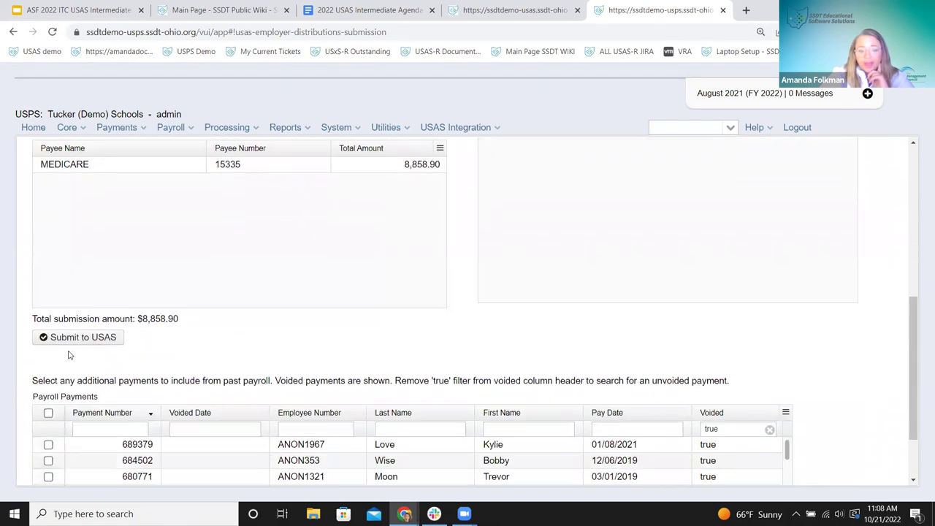
click(81, 341)
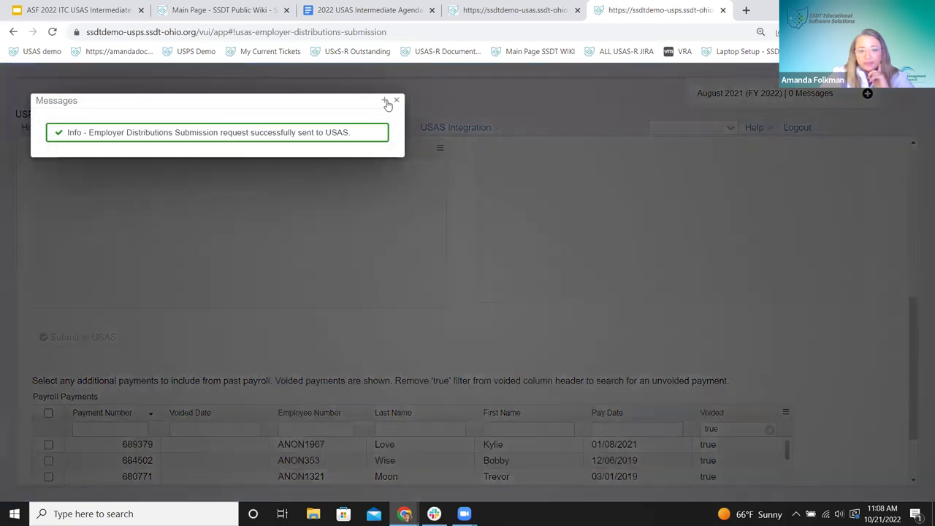
click(586, 260)
scroll(587, 263, up, 5)
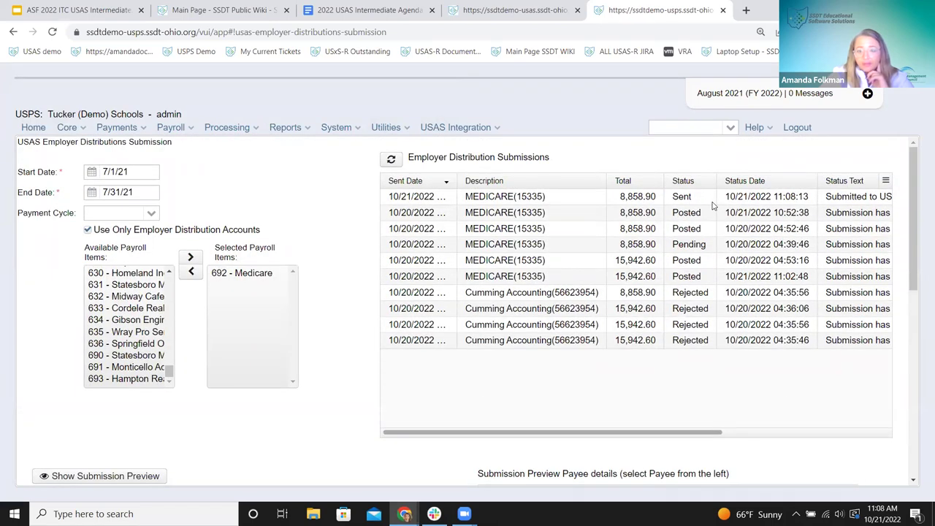
- Reload USAS Pending Transactions to find the 10/21/2022 MEDICARE(15335) 8,858.90 entry, then go back to USPS
click(516, 12)
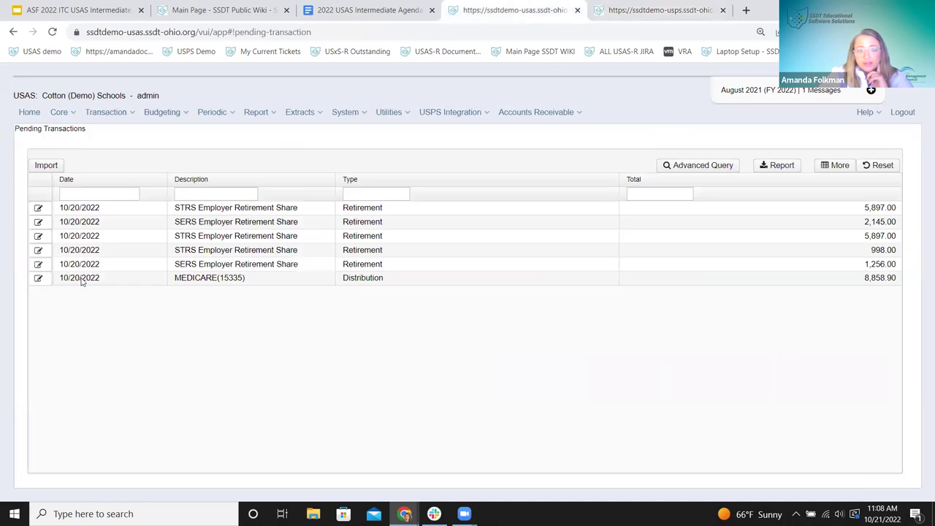
click(105, 111)
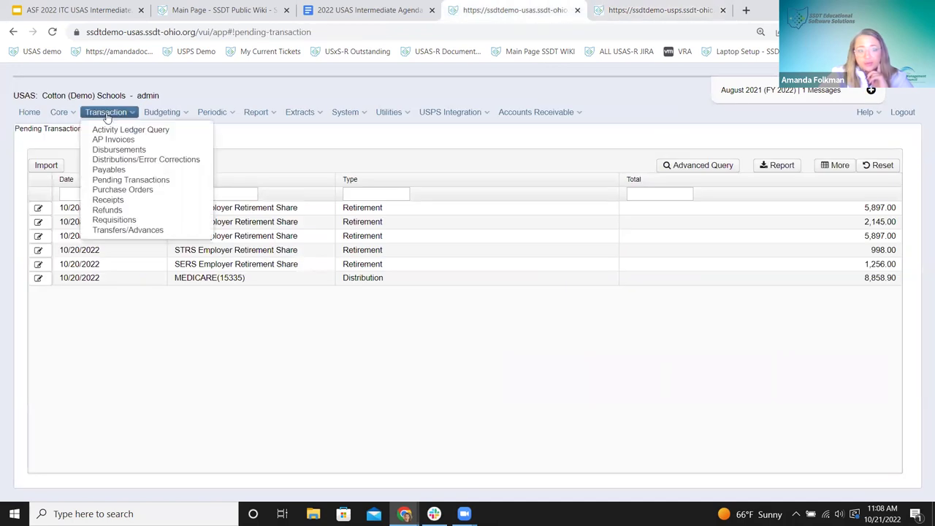
click(126, 180)
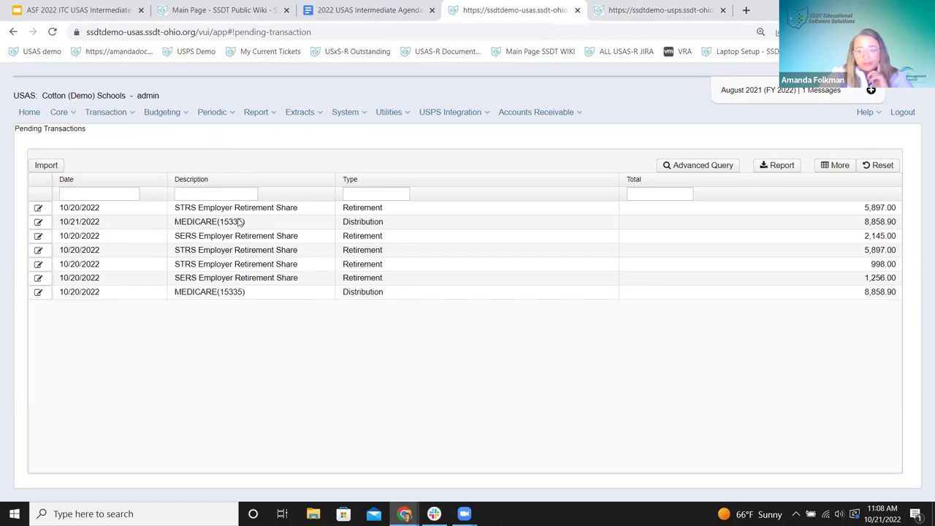
click(627, 11)
- Open the Employer Retire/Share Submission page and enter the period 7/1/21 to 7/31/21
click(431, 128)
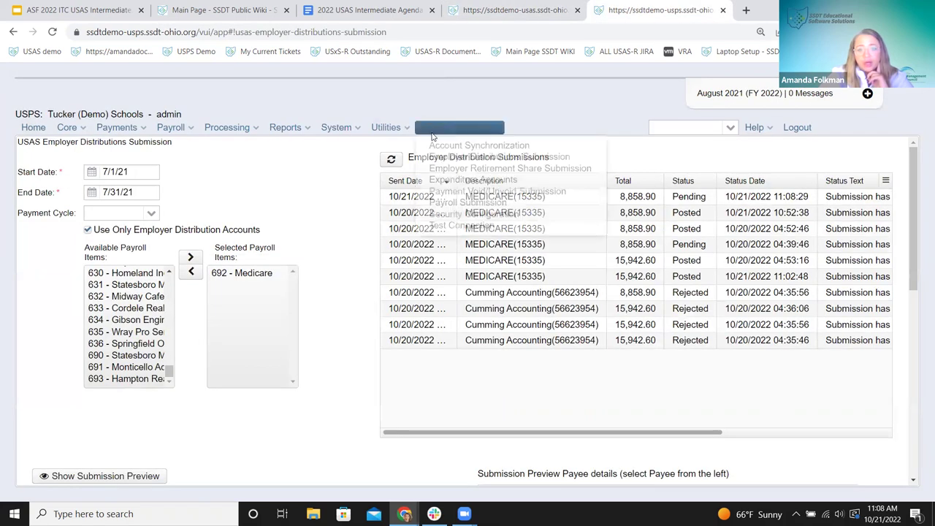
click(453, 169)
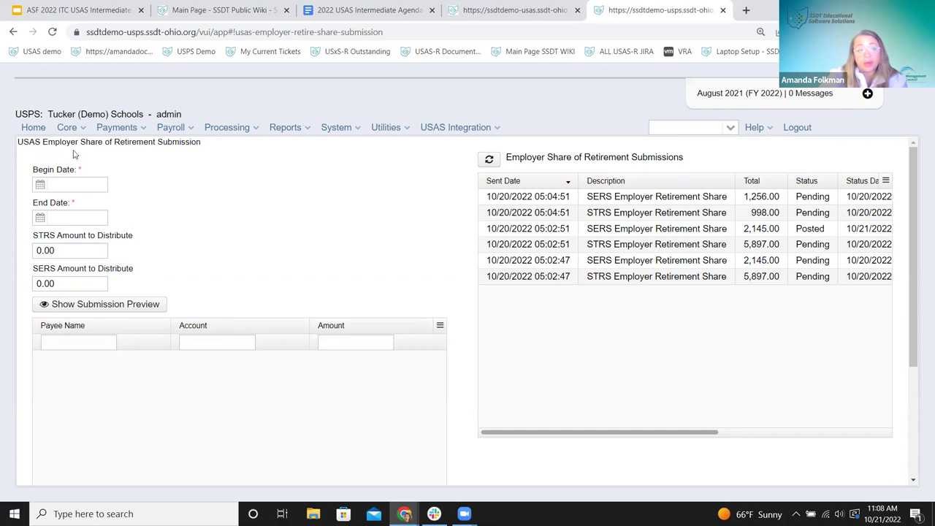
click(87, 183)
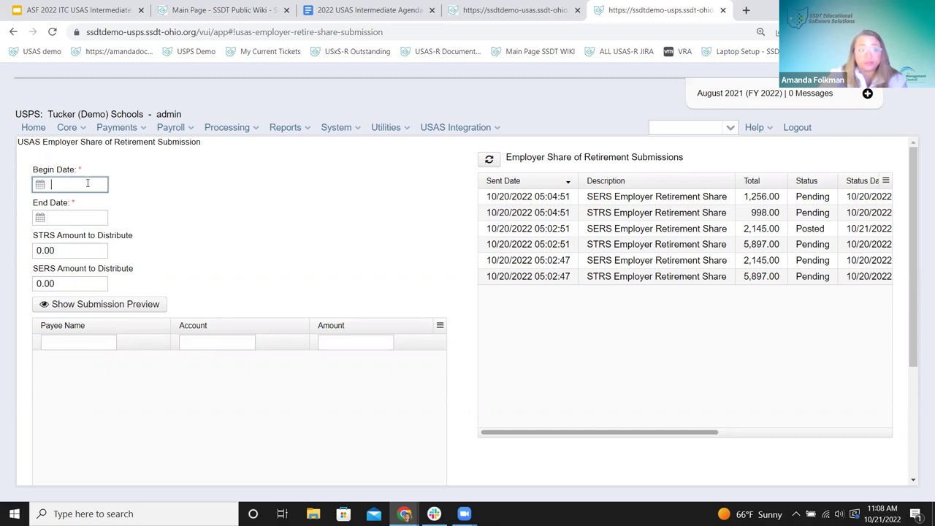
text(7/1/)
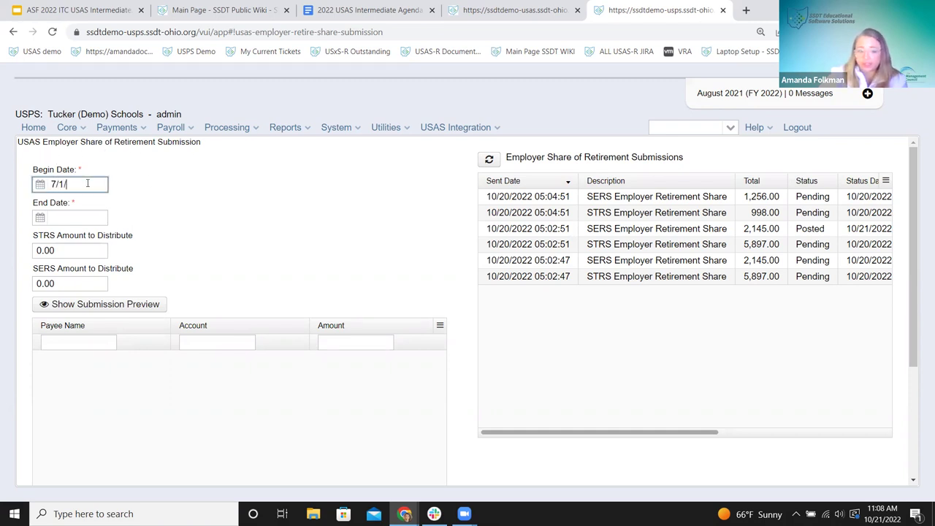
text(21)
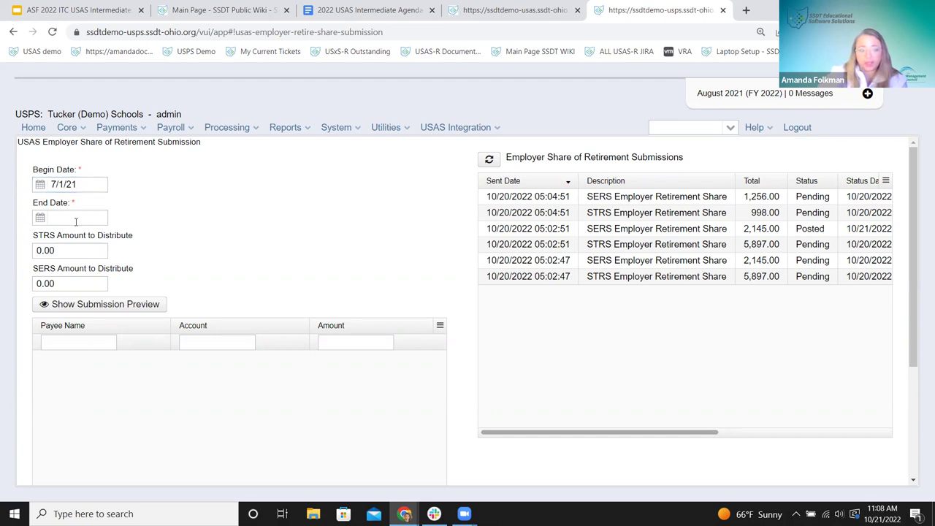
click(74, 219)
text(7/31/21)
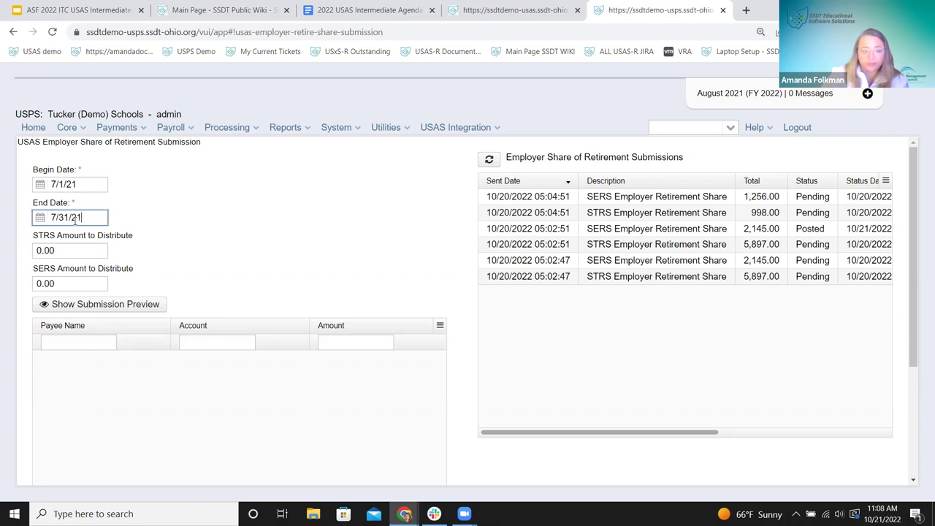
- Enter STRS amount 8887 and SERS amount 1234, then preview the account distribution
key(Tab)
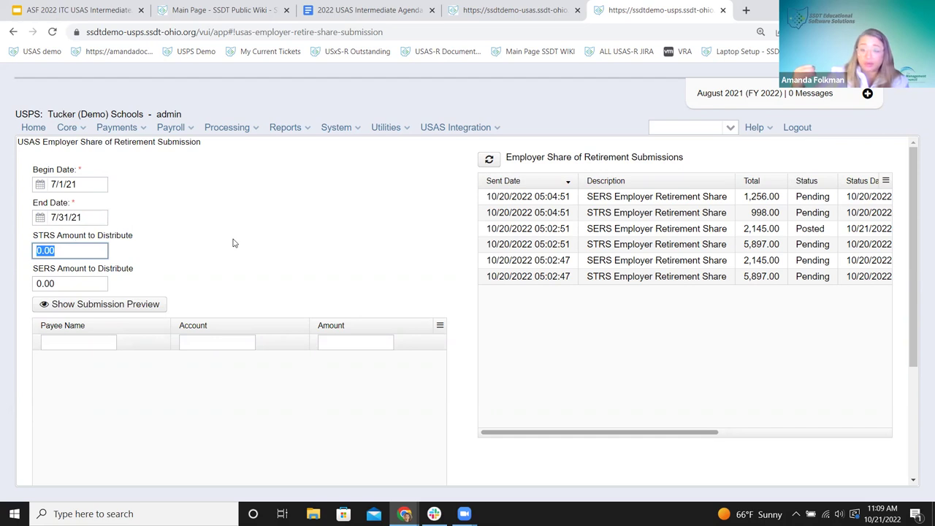
text(8)
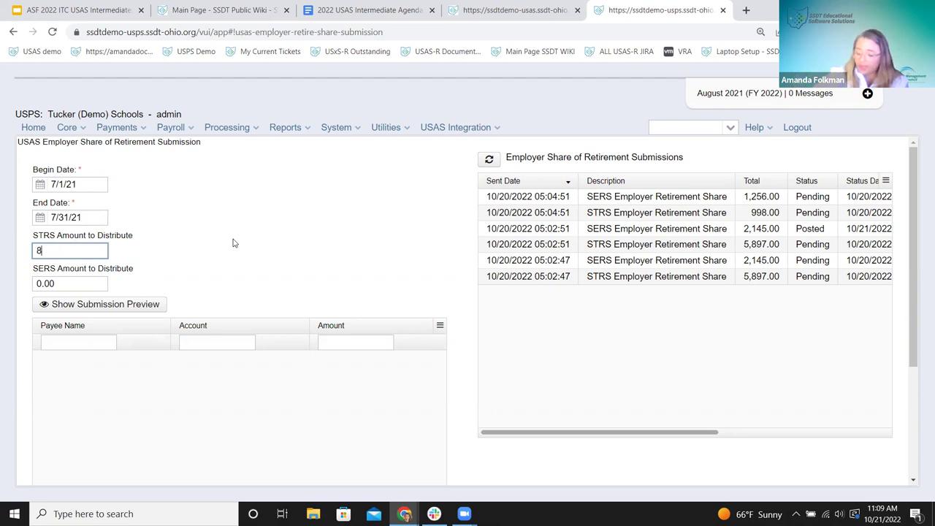
text(887)
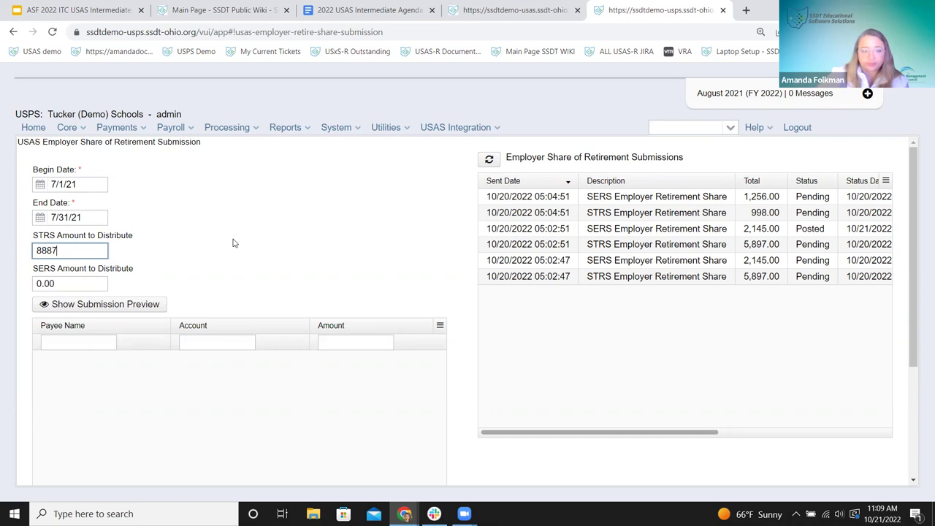
click(35, 285)
text(1234)
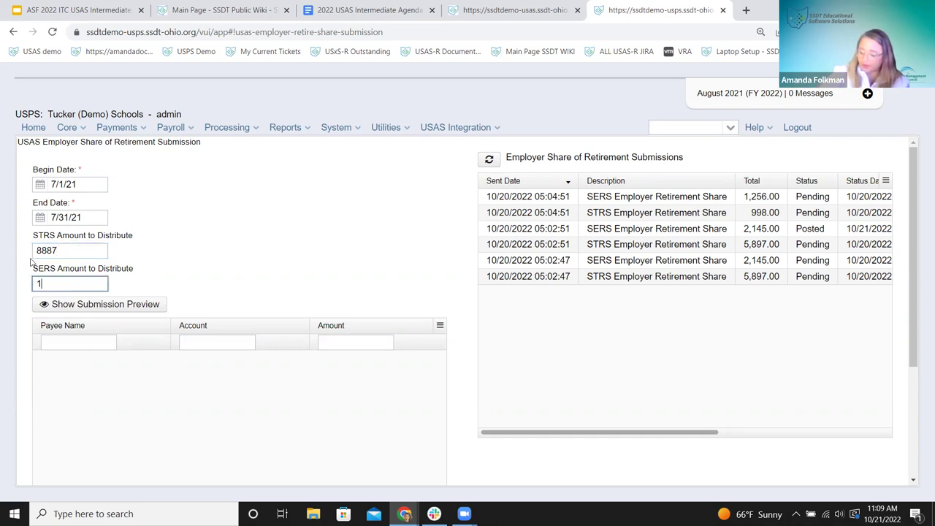
click(81, 304)
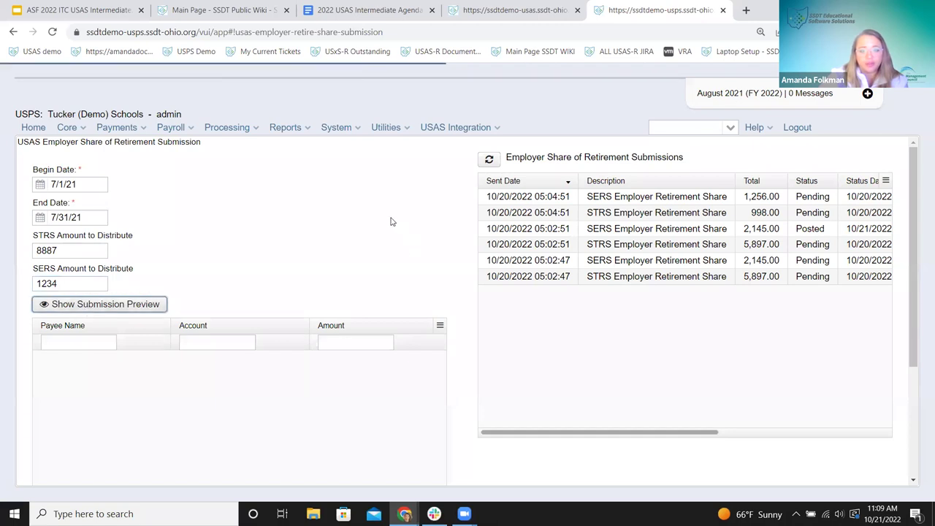
scroll(388, 219, down, 2)
scroll(204, 277, down, 8)
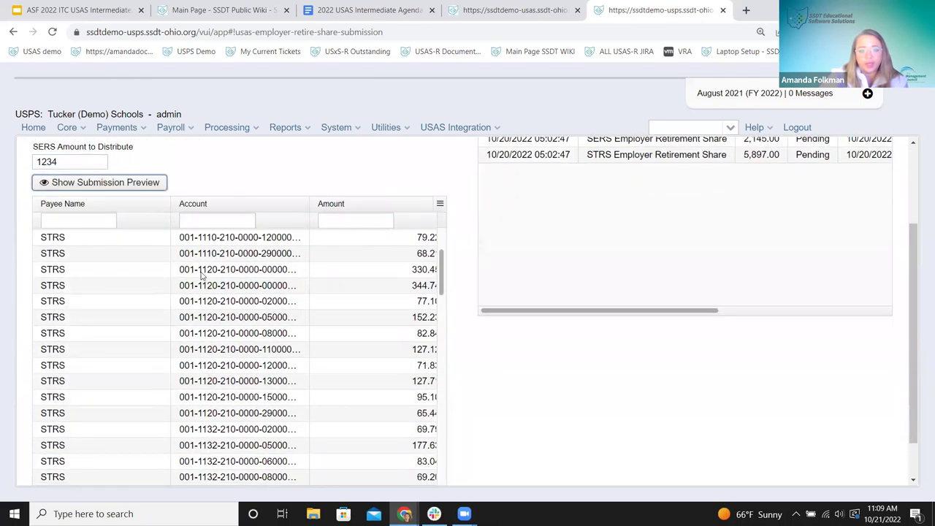
scroll(214, 311, up, 5)
scroll(215, 312, up, 3)
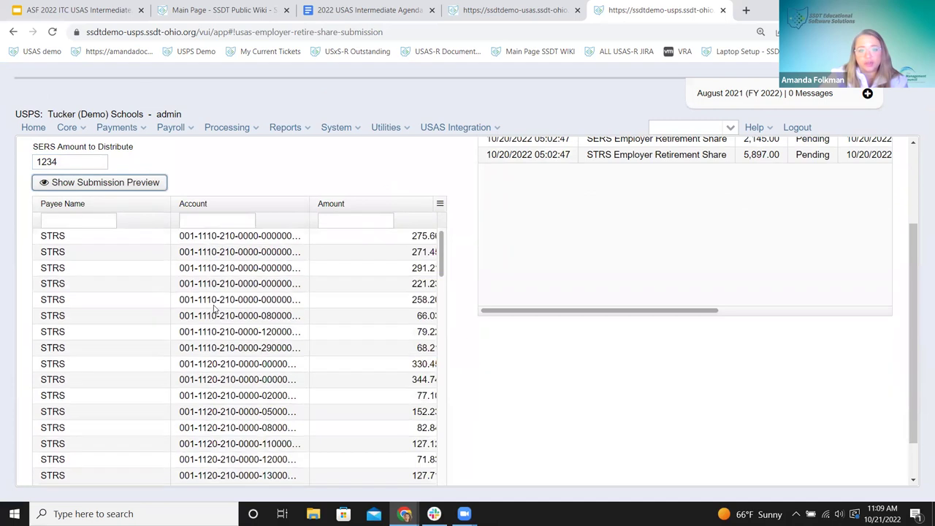
click(287, 127)
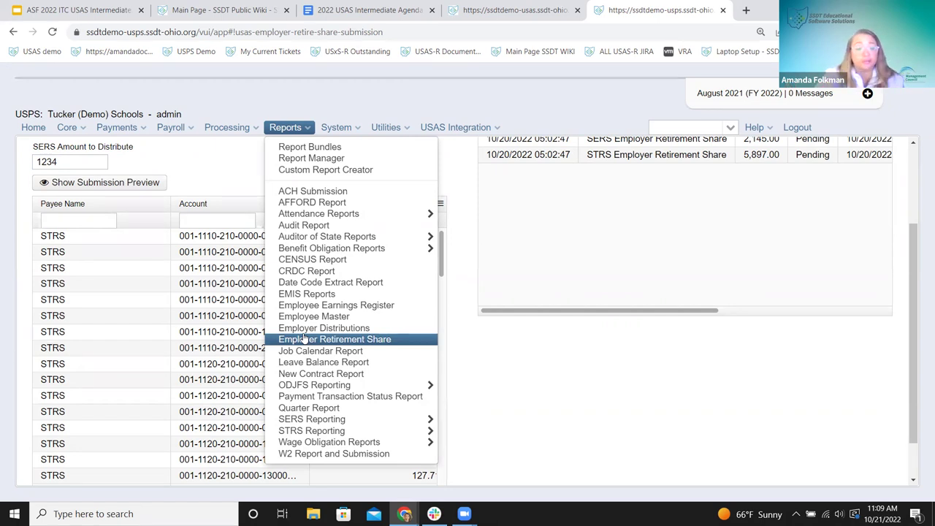
click(197, 158)
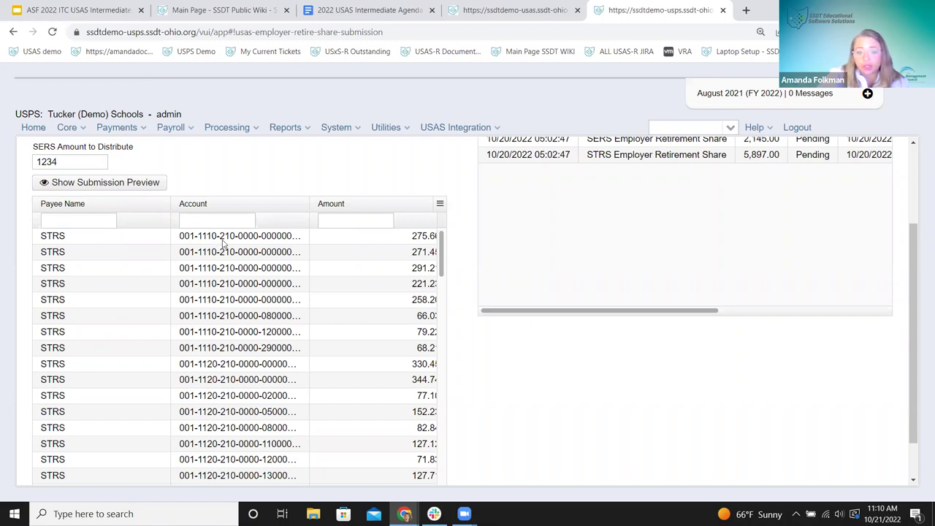
- Scroll the STRS/SERS preview grid, then switch to the 'Main Page - SSDT Public Wiki' tab
scroll(237, 367, down, 3)
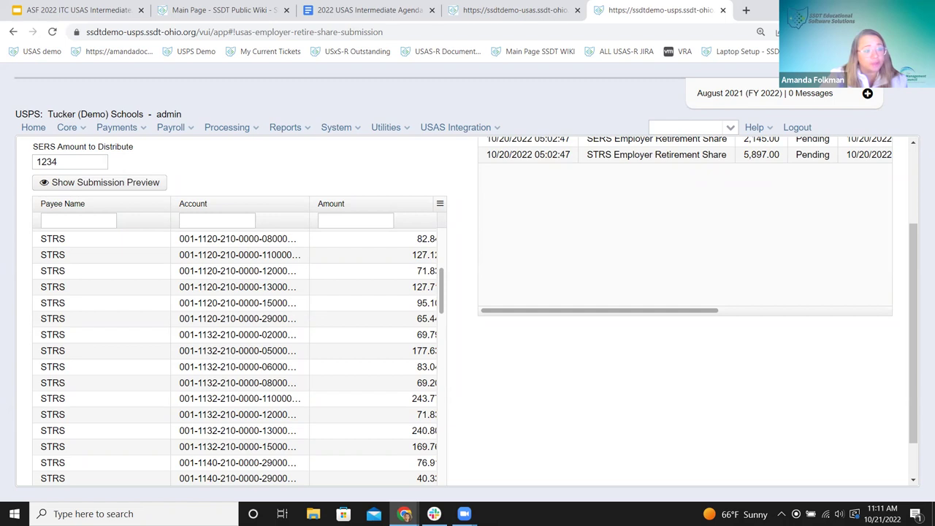
click(241, 9)
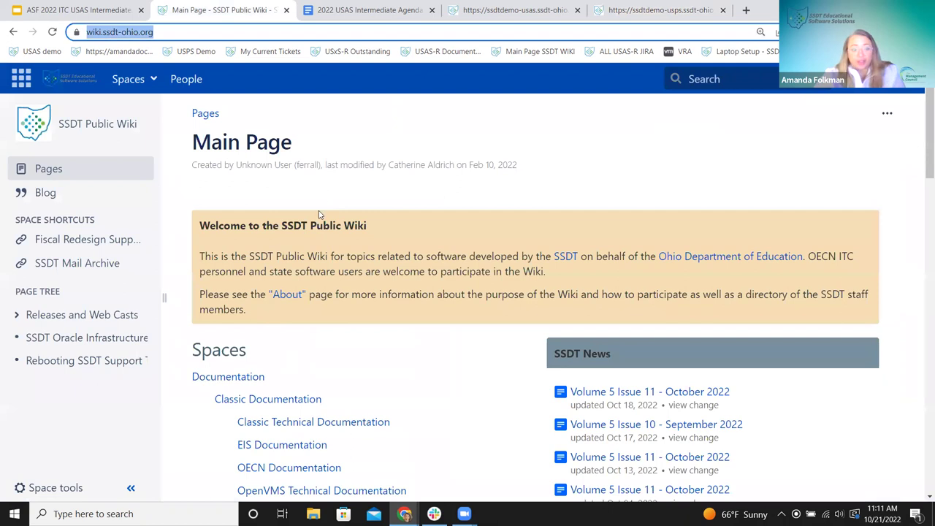
- Go to USAS-R Documentation, expand User Manual > Transaction, and open Pending Transactions
scroll(319, 219, down, 3)
scroll(313, 241, down, 1)
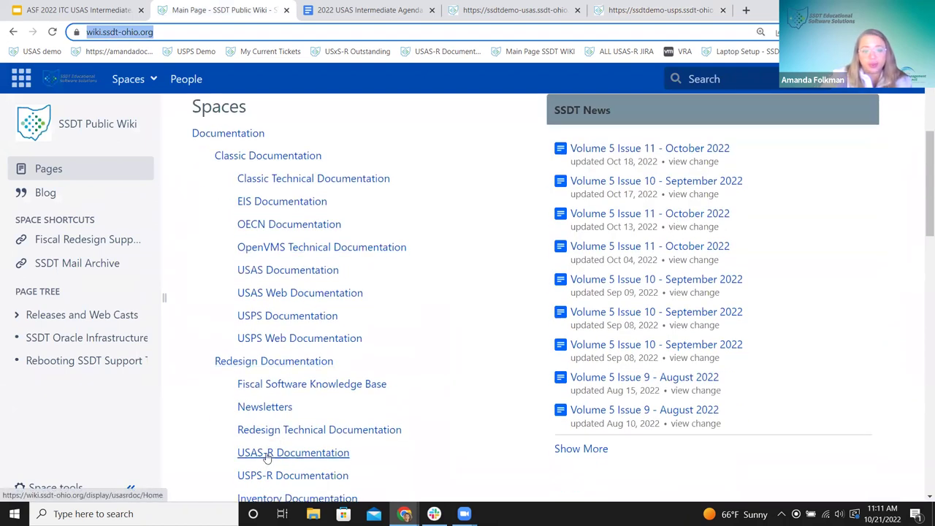
click(266, 454)
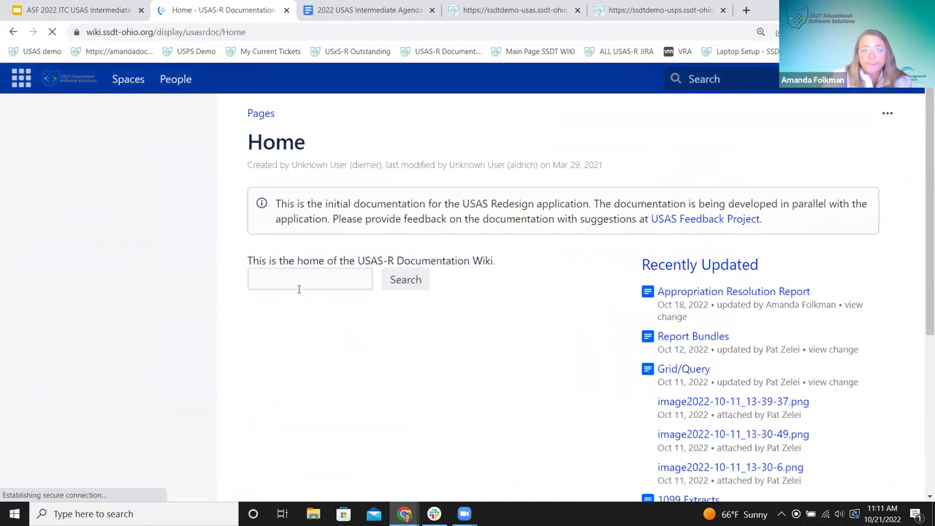
scroll(287, 237, down, 3)
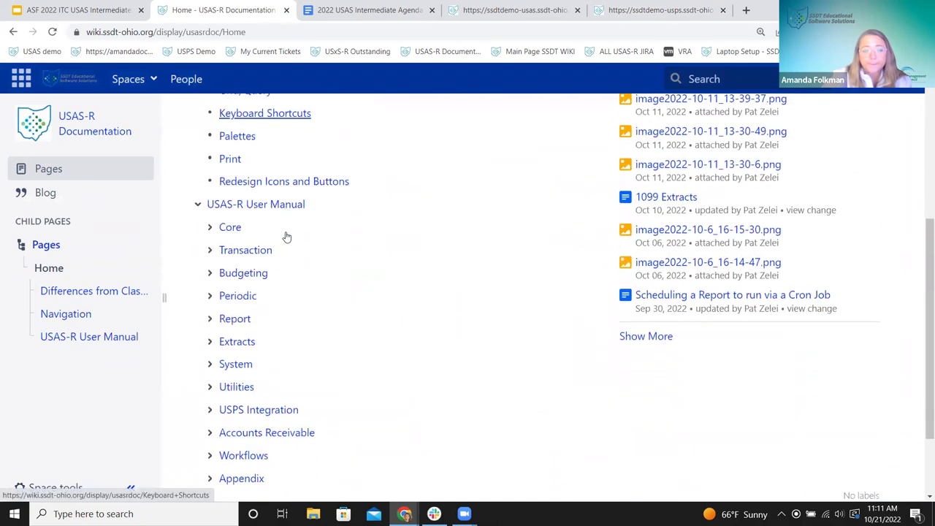
scroll(237, 186, up, 2)
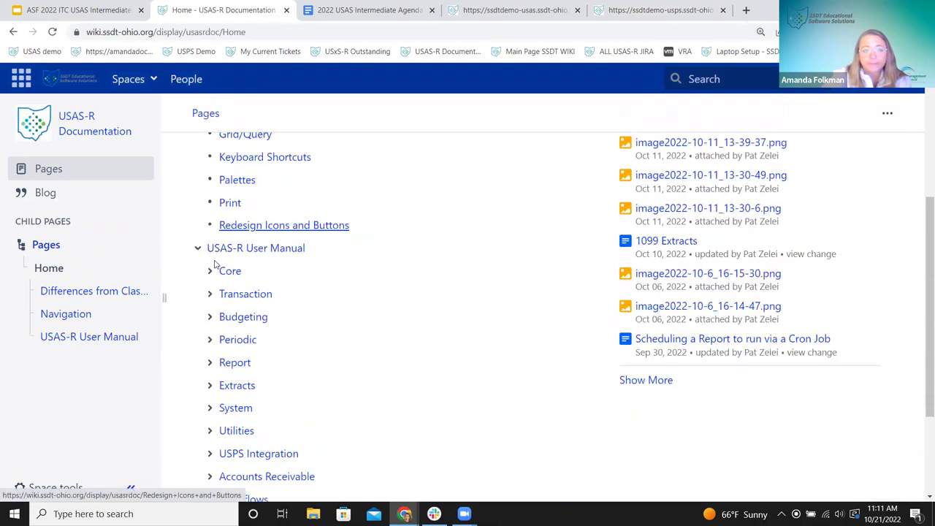
click(211, 298)
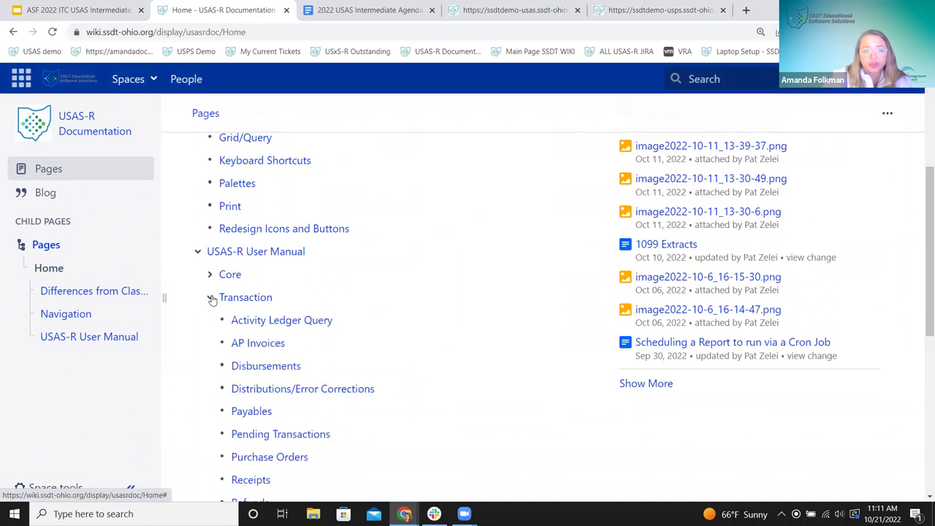
click(266, 441)
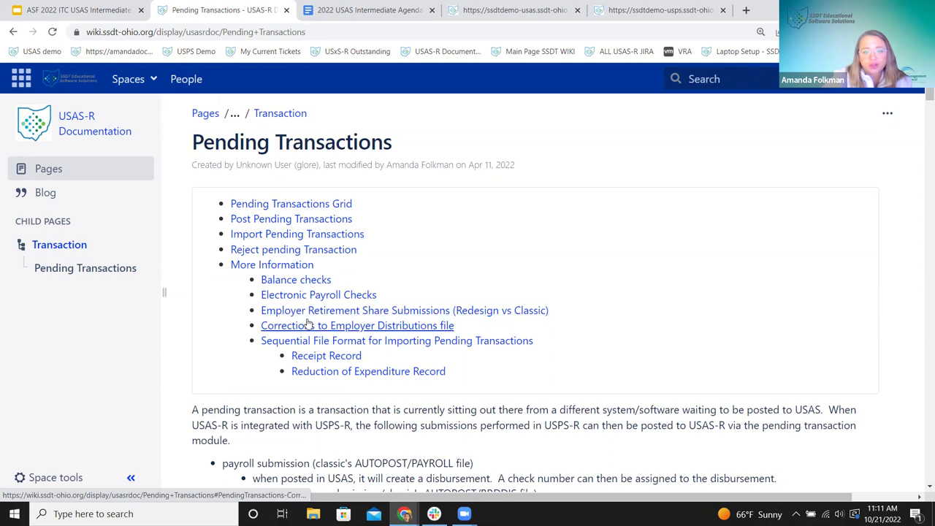
click(300, 300)
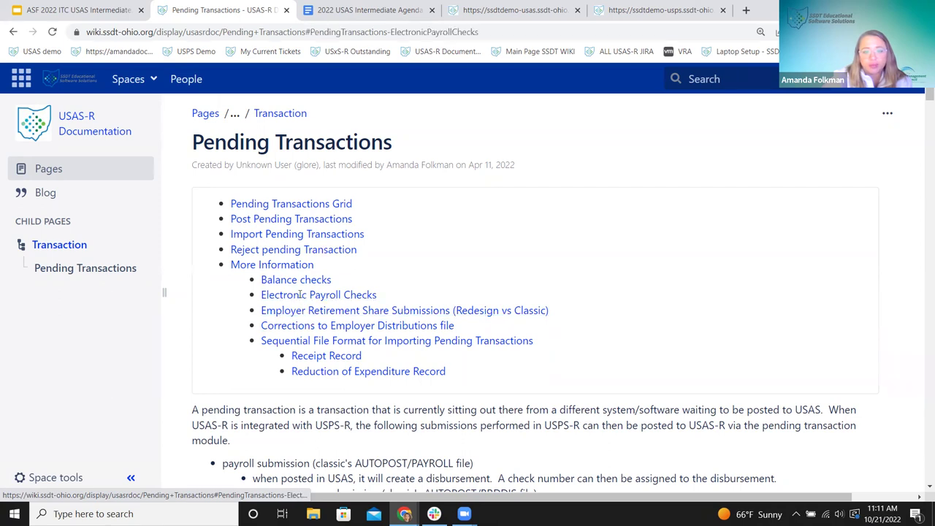
scroll(273, 262, up, 5)
scroll(274, 262, up, 12)
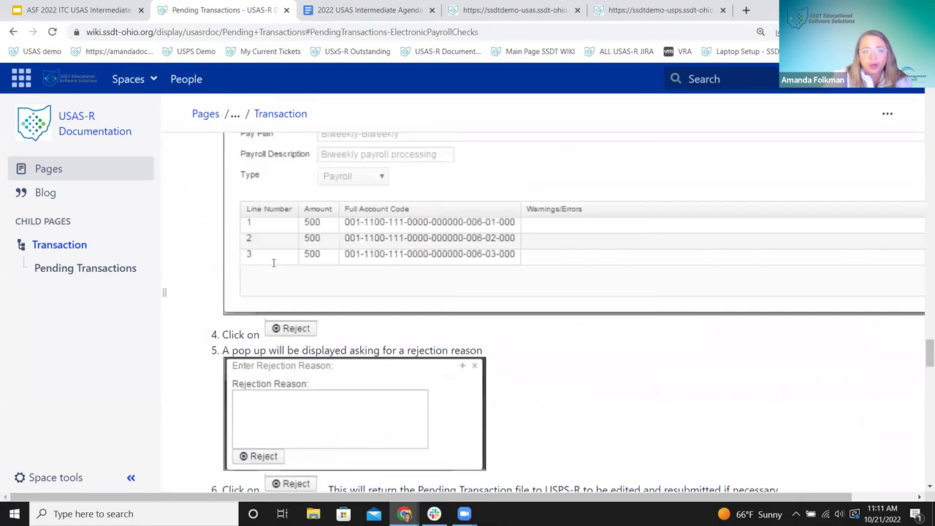
scroll(273, 262, up, 3)
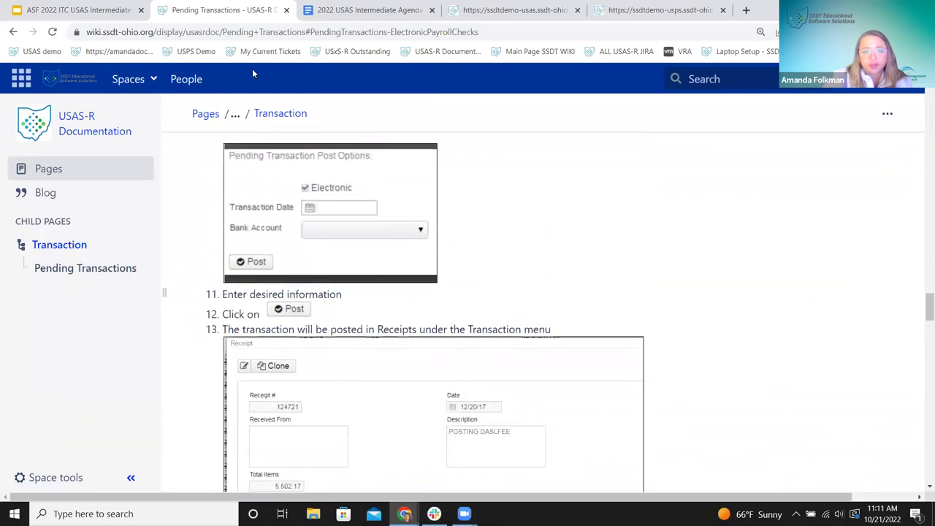
click(13, 32)
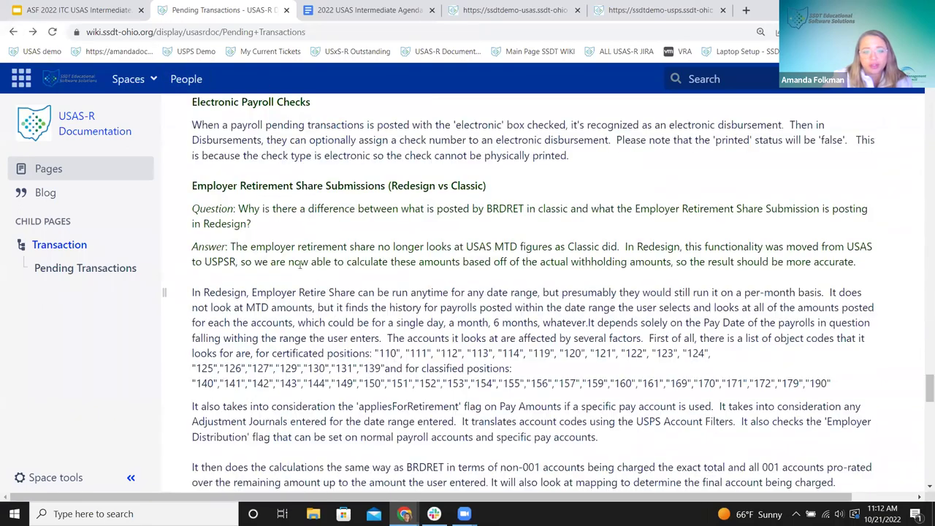
scroll(301, 278, down, 12)
scroll(301, 278, down, 8)
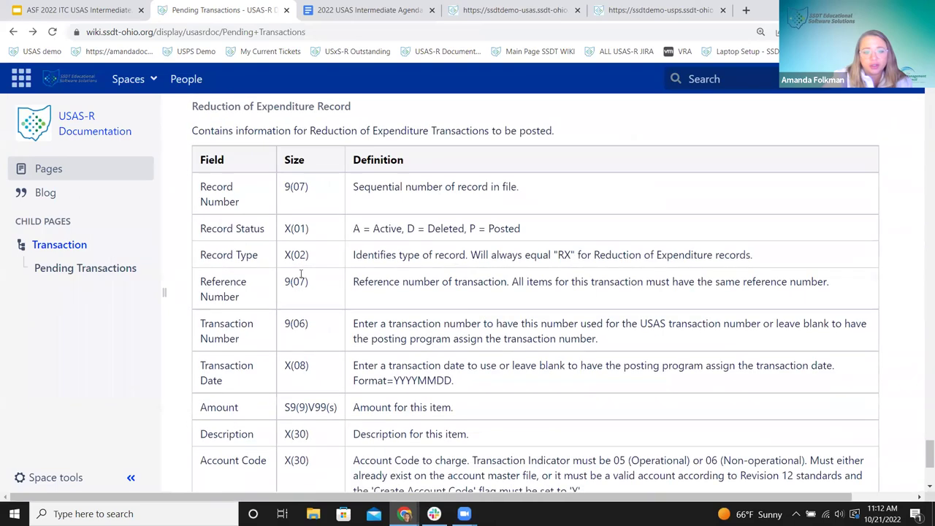
scroll(301, 276, up, 12)
scroll(299, 273, up, 15)
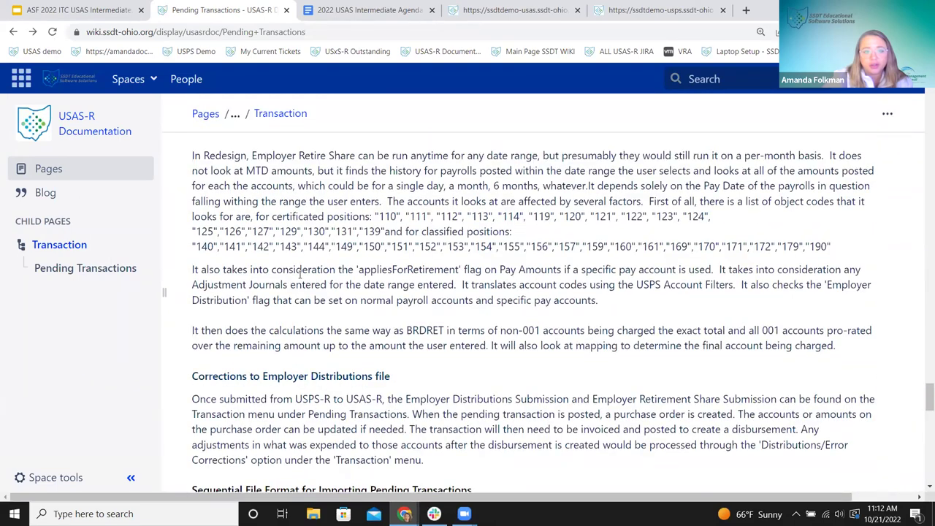
scroll(298, 275, up, 12)
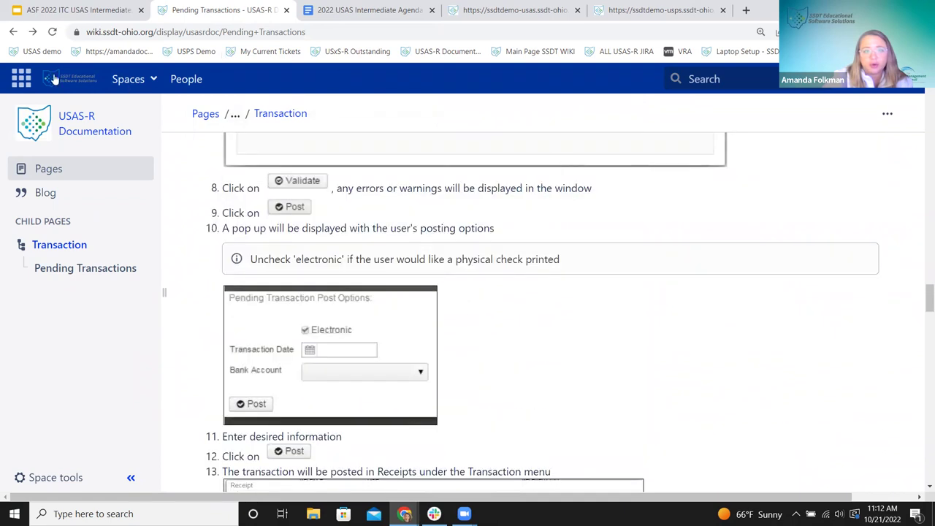
click(80, 122)
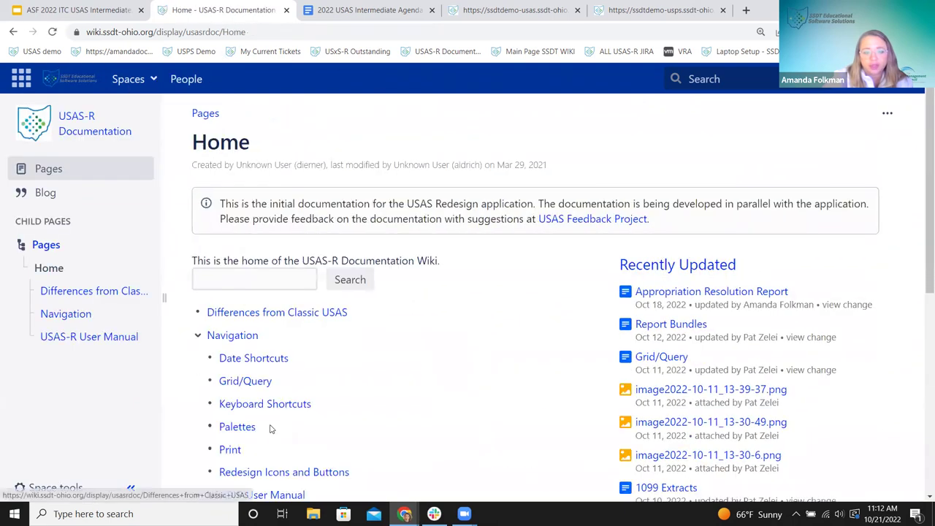
scroll(271, 428, down, 5)
click(209, 236)
click(265, 374)
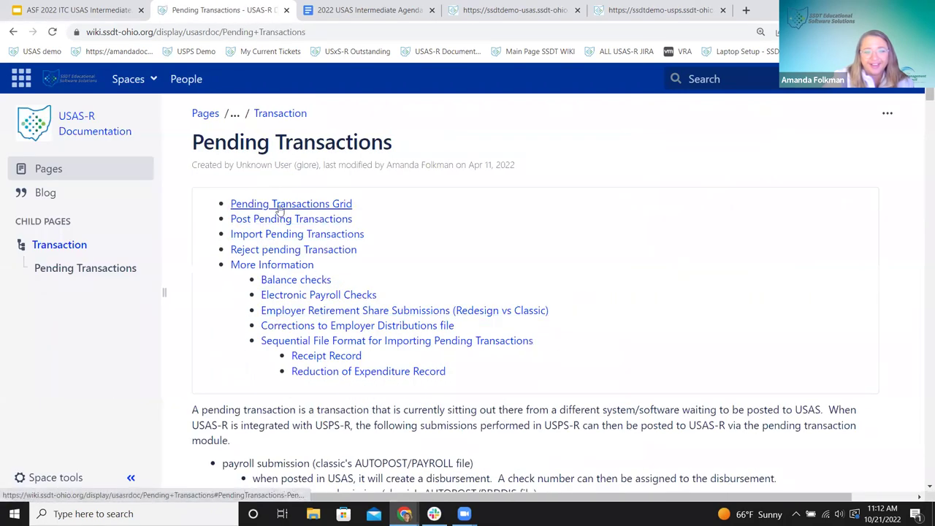
- Jump to the Pending Transactions Grid section, zoom the page to 150% and collapse the sidebar
click(280, 208)
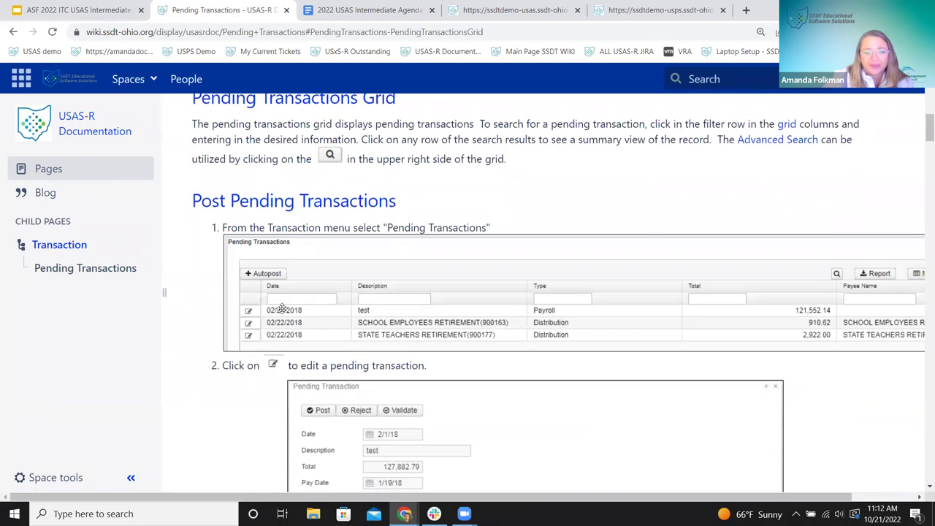
scroll(281, 310, down, 3)
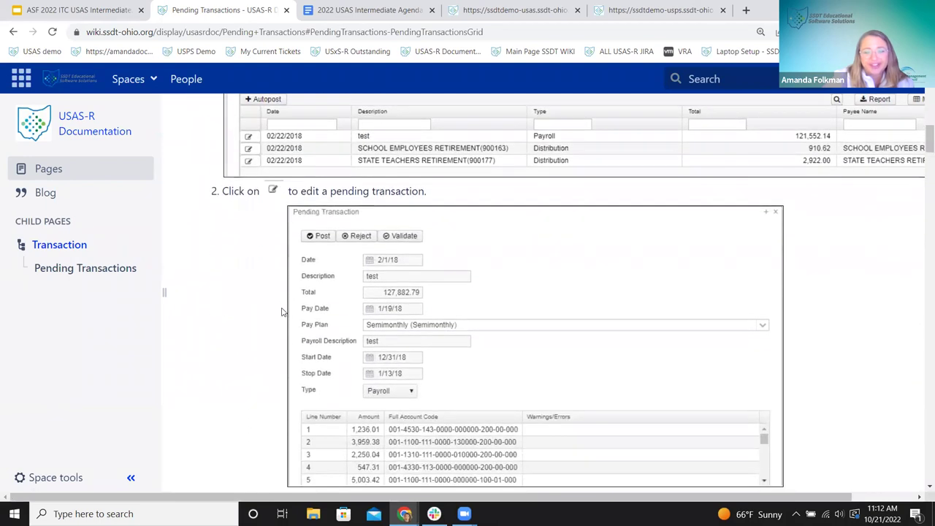
scroll(281, 312, up, 3)
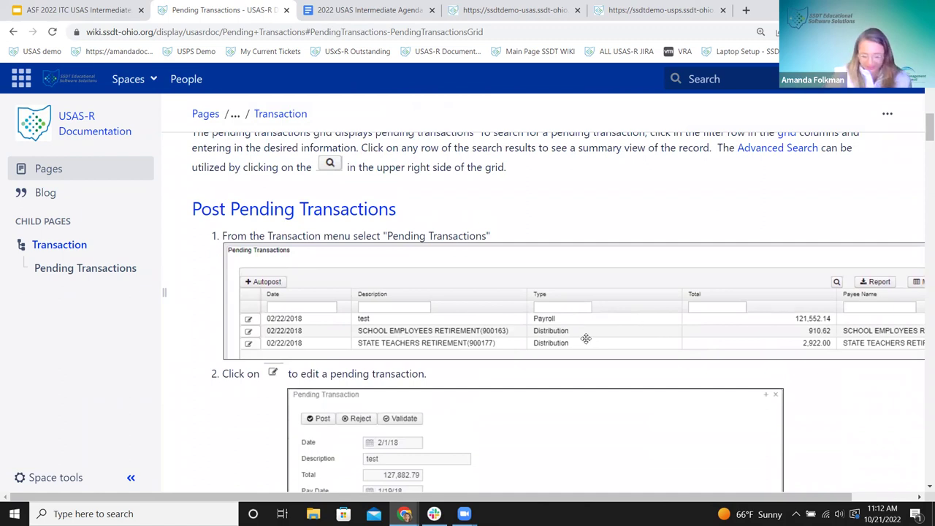
key(ctrl+plus)
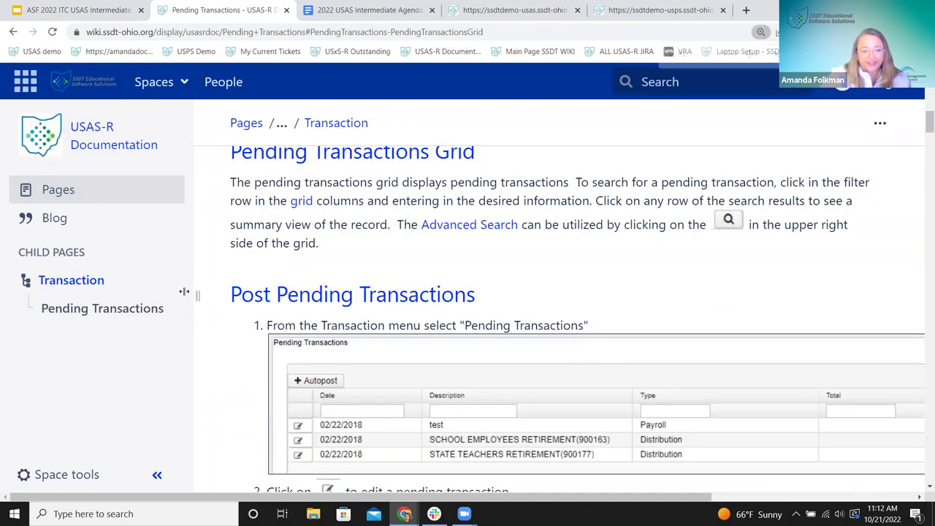
drag(194, 299, 114, 297)
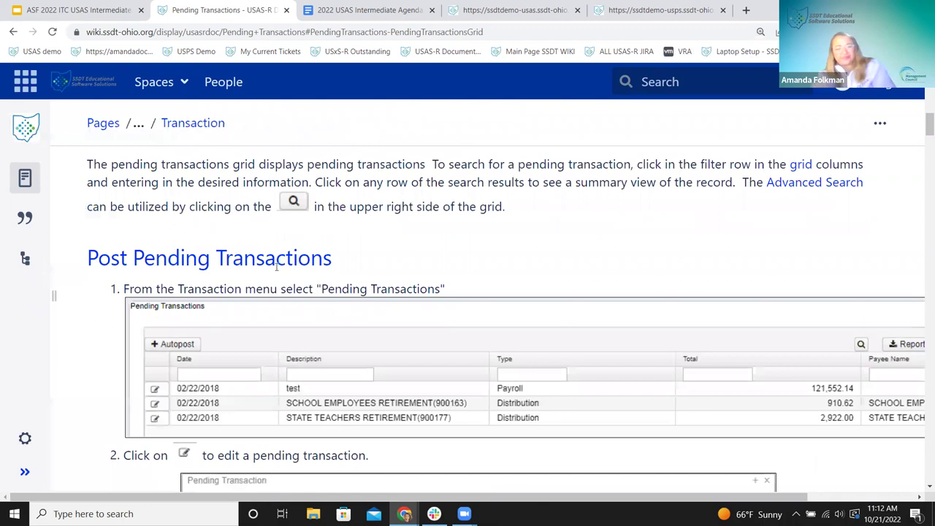
- Read through the Post Pending Transactions steps, then switch to the USAS pending transactions list
scroll(575, 323, down, 2)
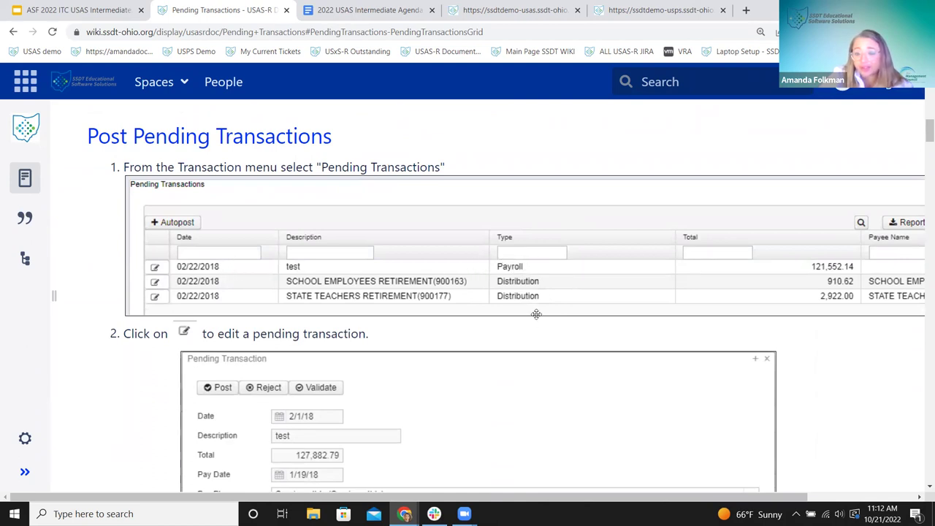
scroll(536, 314, down, 3)
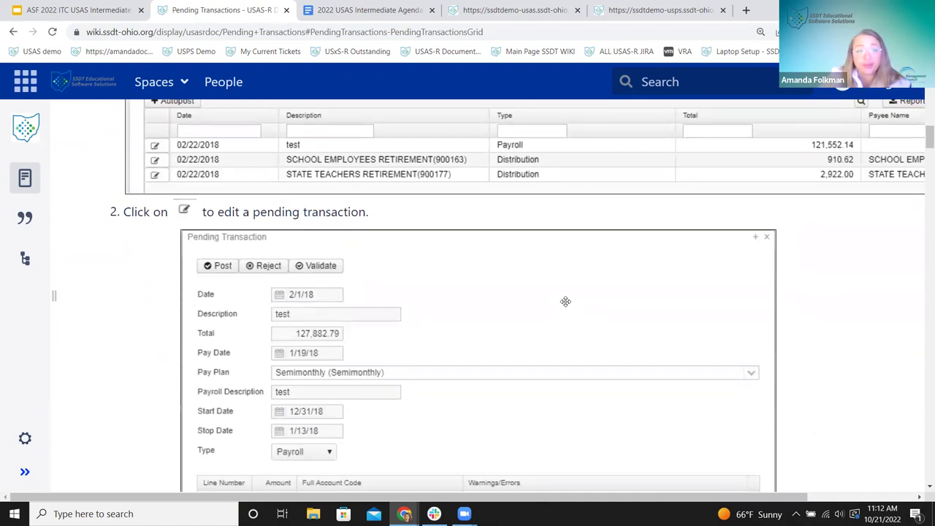
scroll(566, 301, down, 9)
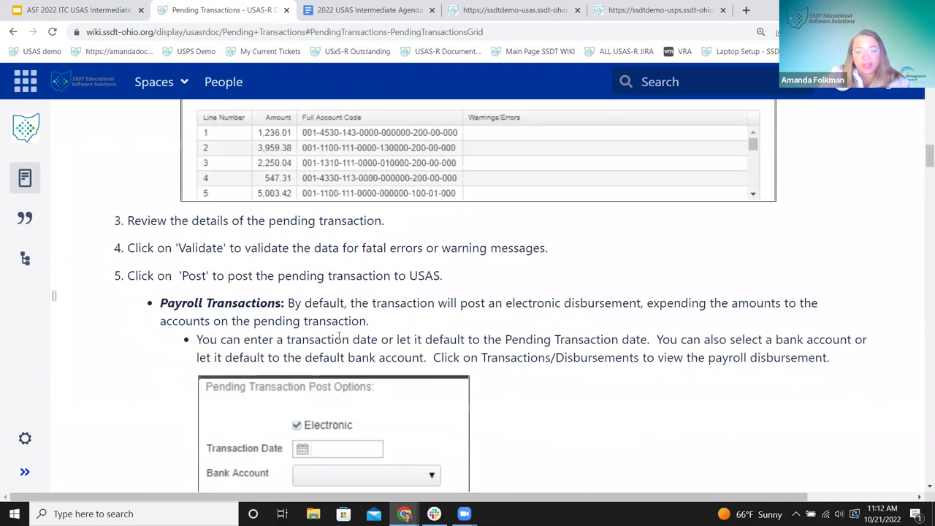
scroll(339, 337, down, 1)
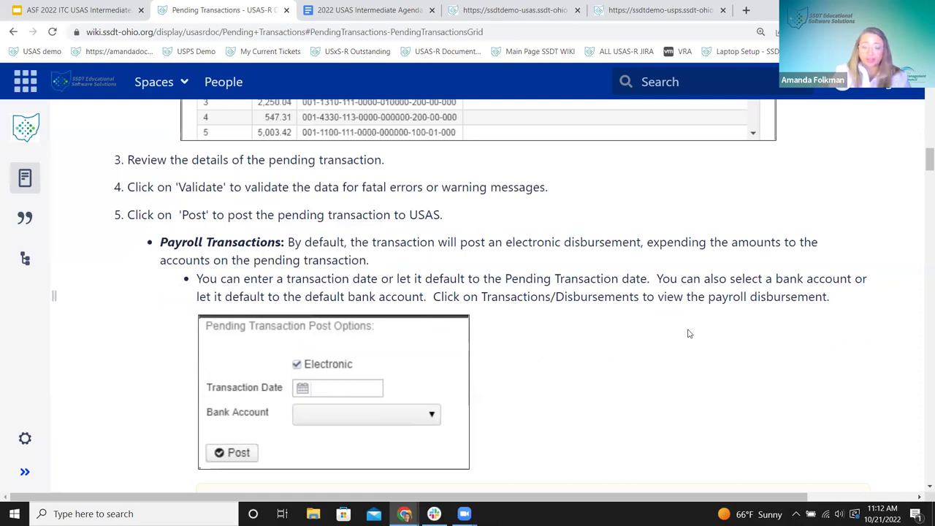
click(516, 10)
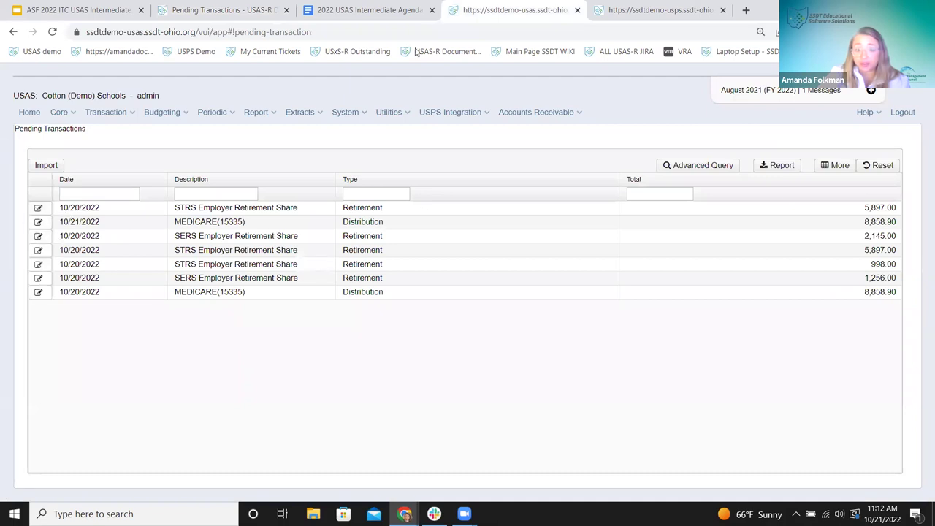
- Open the STRS Employer Retirement Share pending transaction, then return to the Pending Transactions wiki page
click(38, 208)
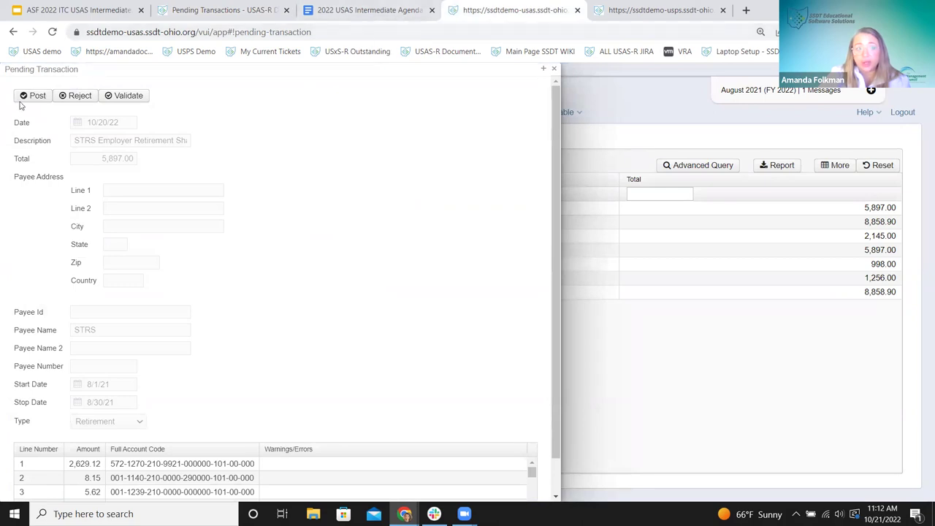
click(394, 9)
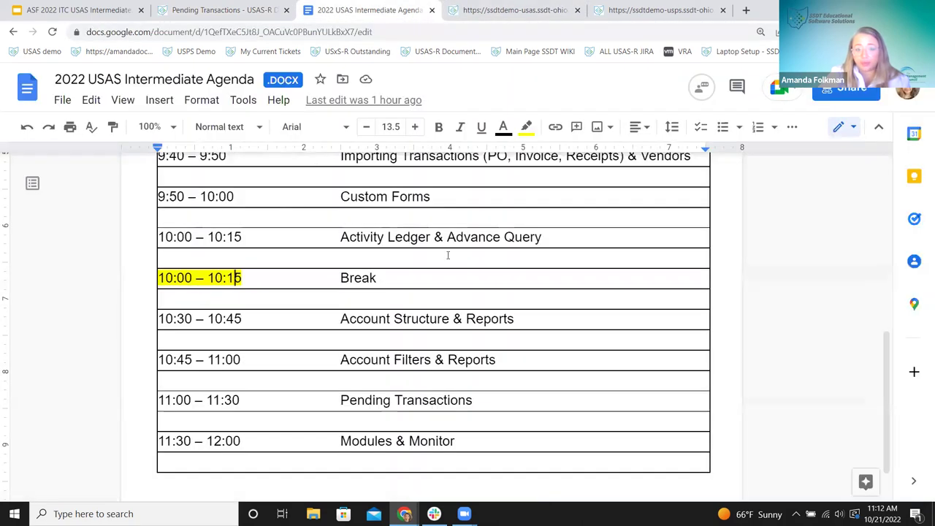
click(193, 9)
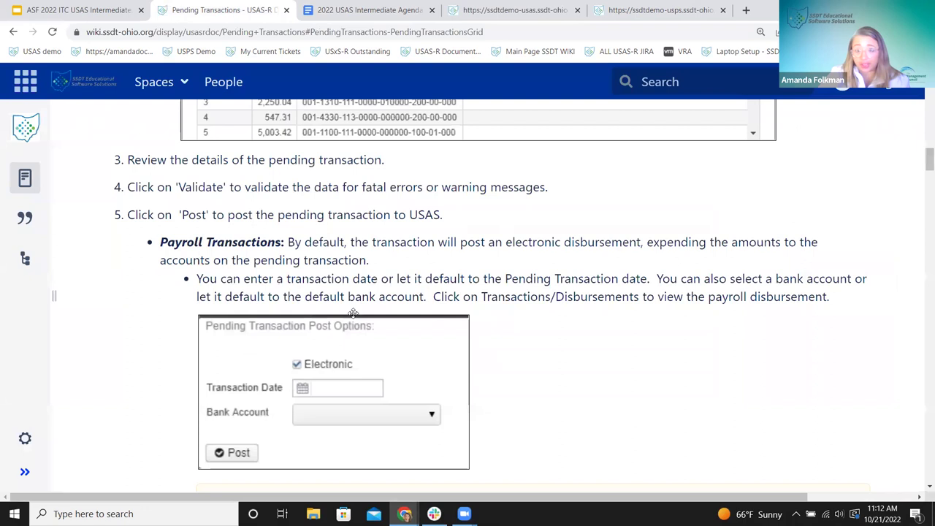
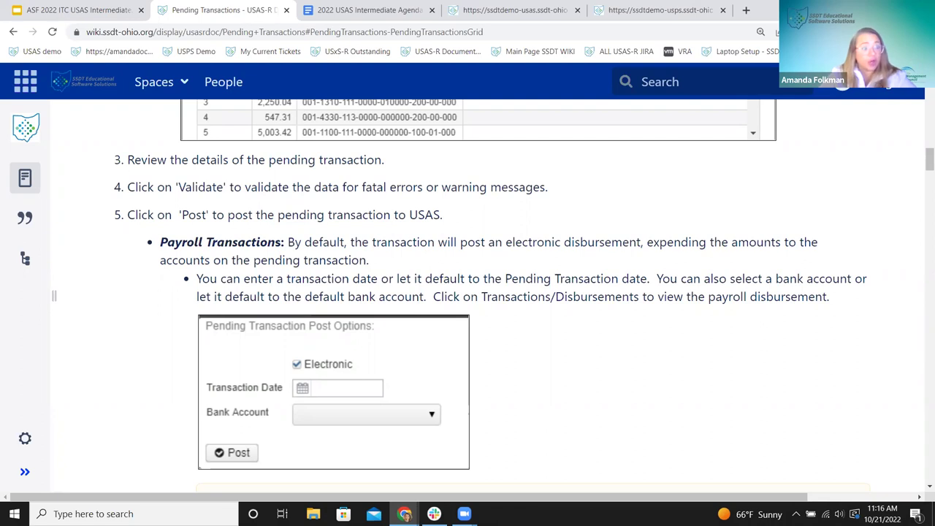
- Scroll the wiki back up to the pending transaction screenshot, then switch to the ssdtdemo-usas site
scroll(574, 275, down, 4)
scroll(573, 275, down, 4)
scroll(576, 289, up, 3)
scroll(576, 289, up, 8)
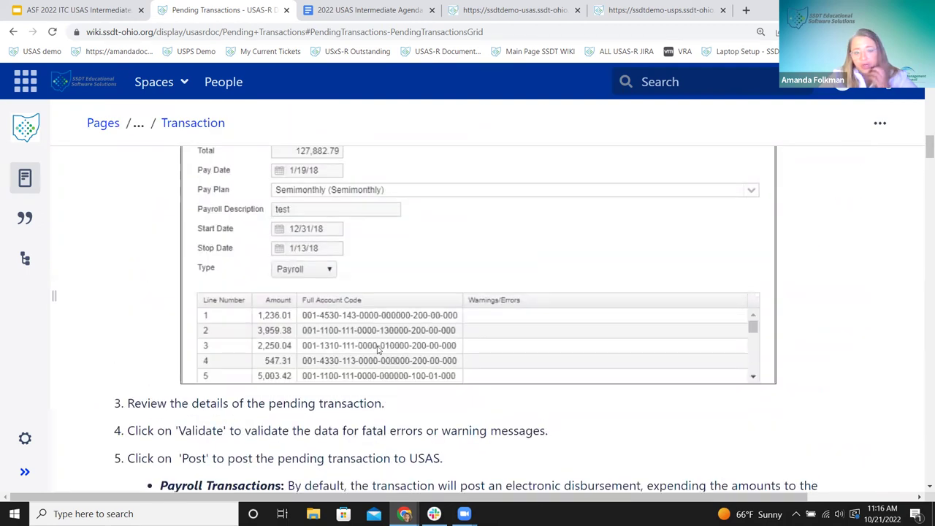
scroll(378, 350, up, 1)
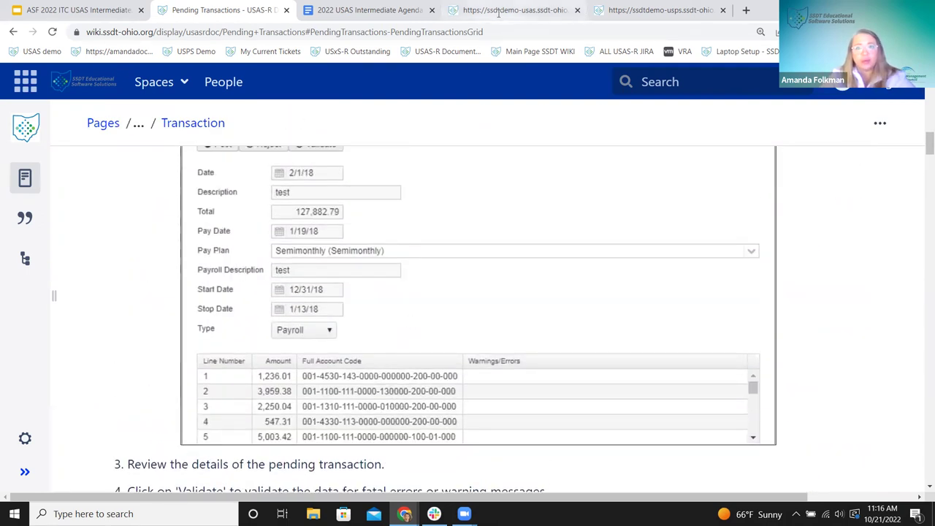
click(499, 13)
- Close the pending transaction details, view the Transaction > Disbursements grid, then return Home
click(549, 69)
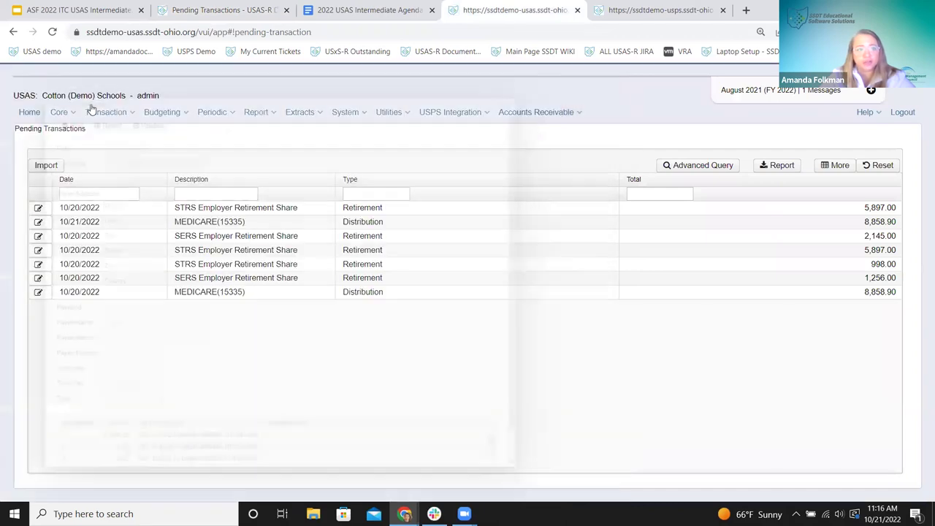
click(106, 112)
click(135, 163)
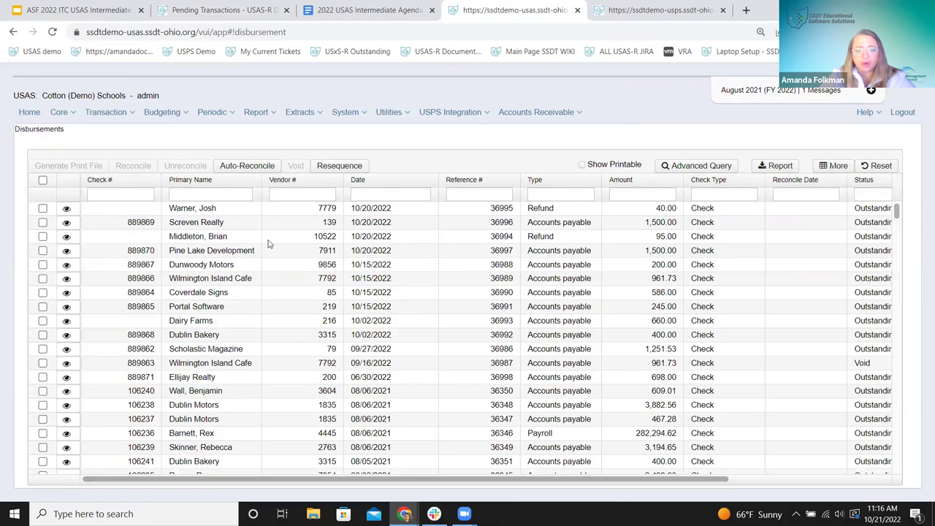
click(29, 114)
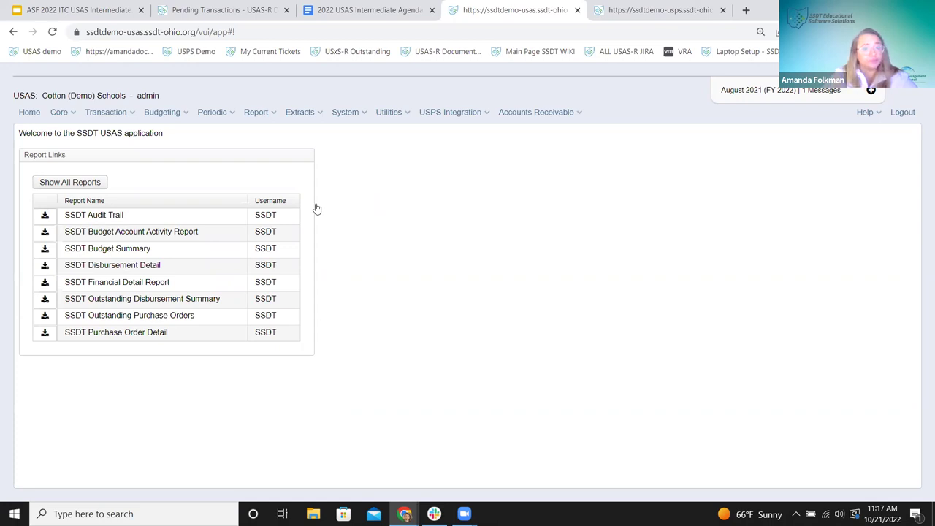
- Switch to the '2022 USAS Intermediate Agenda' Google Docs document
click(363, 10)
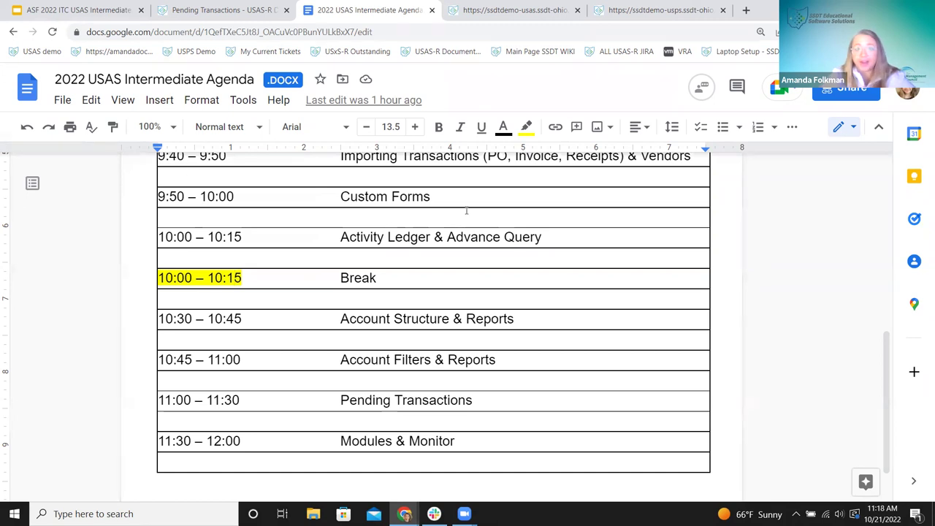
- Switch back to the ssdtdemo-usas tab showing the USAS-R home page
click(521, 16)
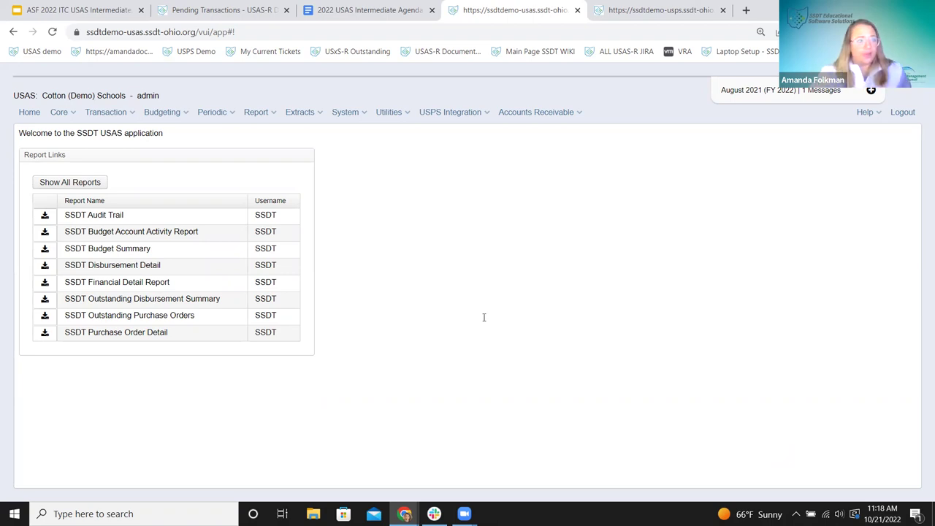
- Present the ASF 2022 ITC USAS Intermediate deck full-screen from slide 48
click(84, 10)
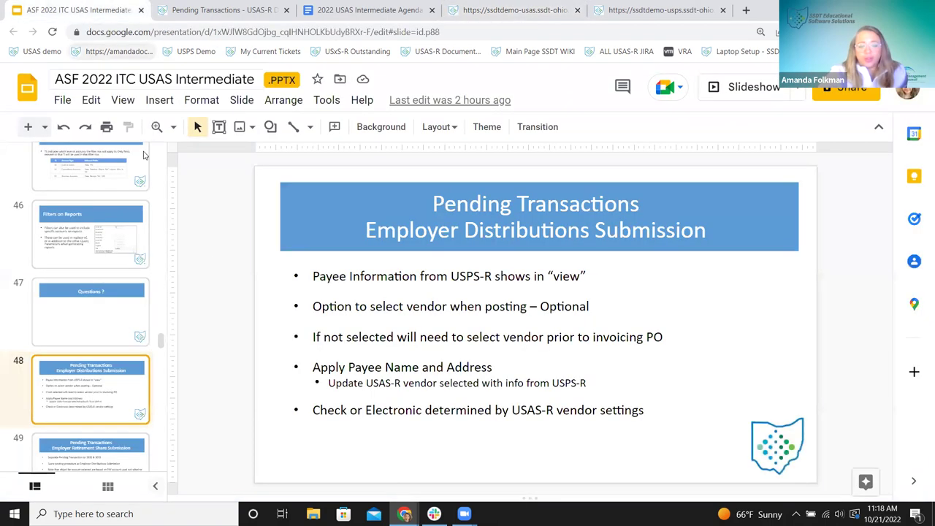
click(783, 95)
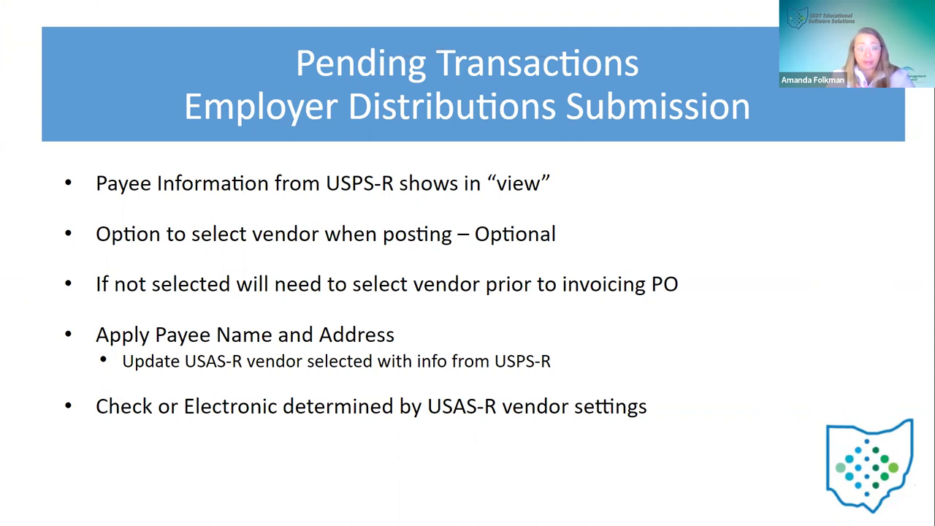
- Advance two slides, past Employer Retirement Share Submission to Payroll Submission
key(Right)
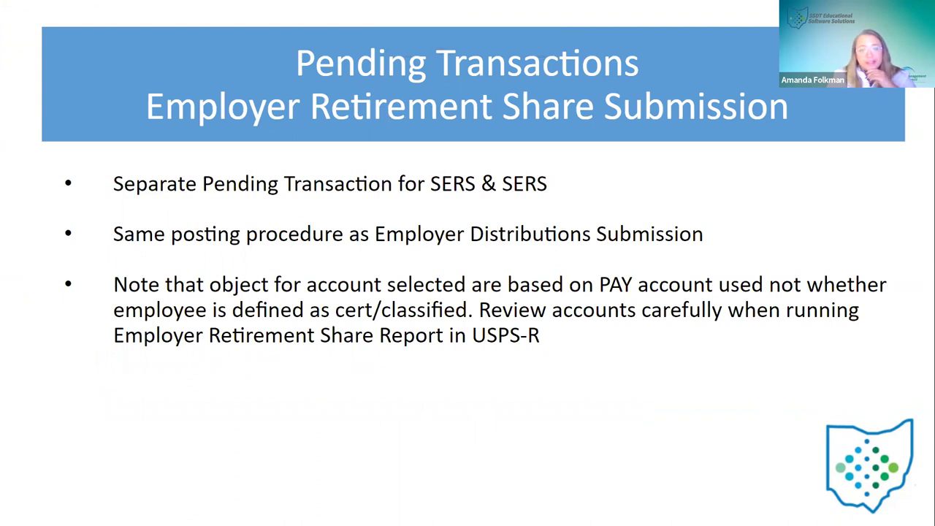
key(Right)
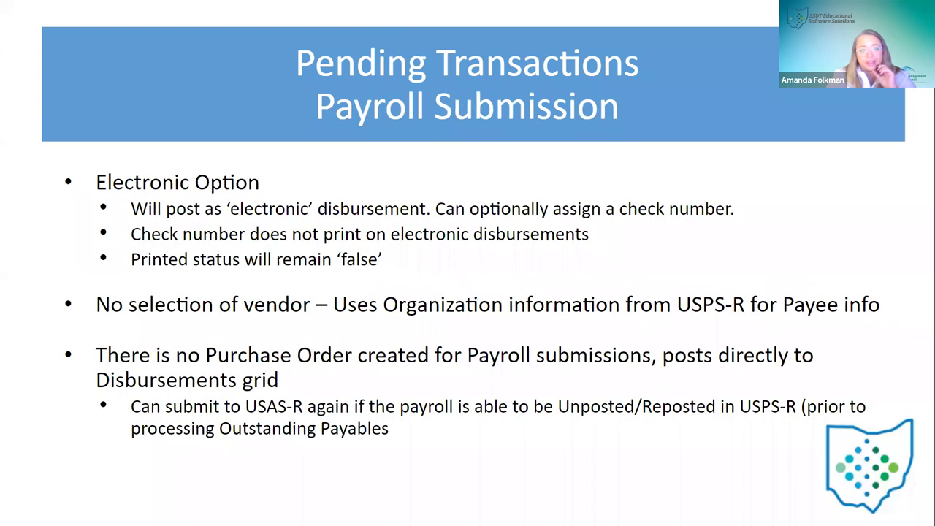
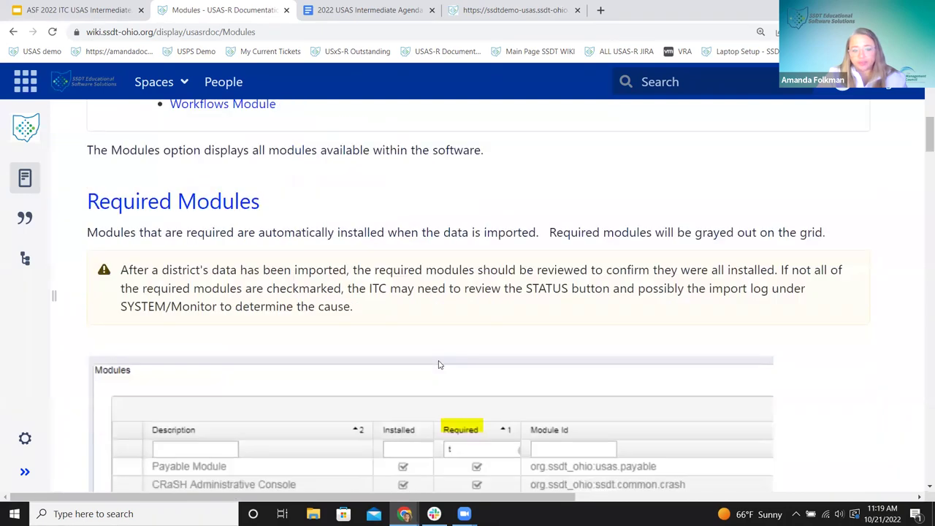
- Jump to the wiki's Available Modules section for the ACH Processing Module, then switch to the USAS demo tab
scroll(439, 360, down, 3)
scroll(439, 364, down, 4)
scroll(431, 349, up, 15)
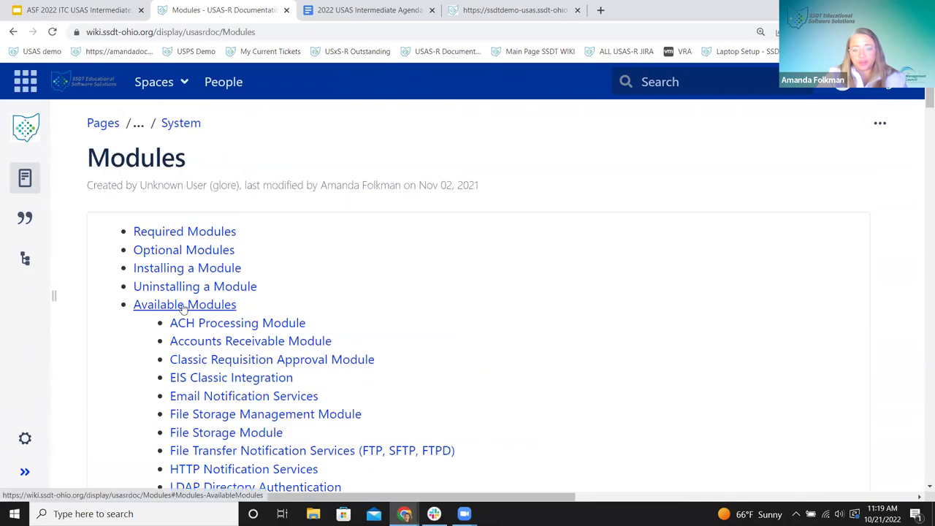
click(187, 306)
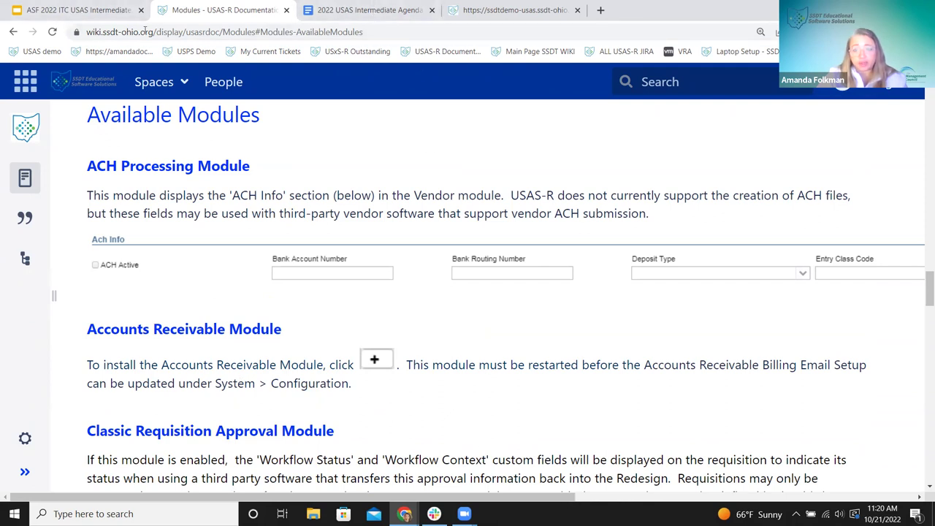
click(115, 10)
- In the USAS demo application, open the System > Modules list
click(484, 12)
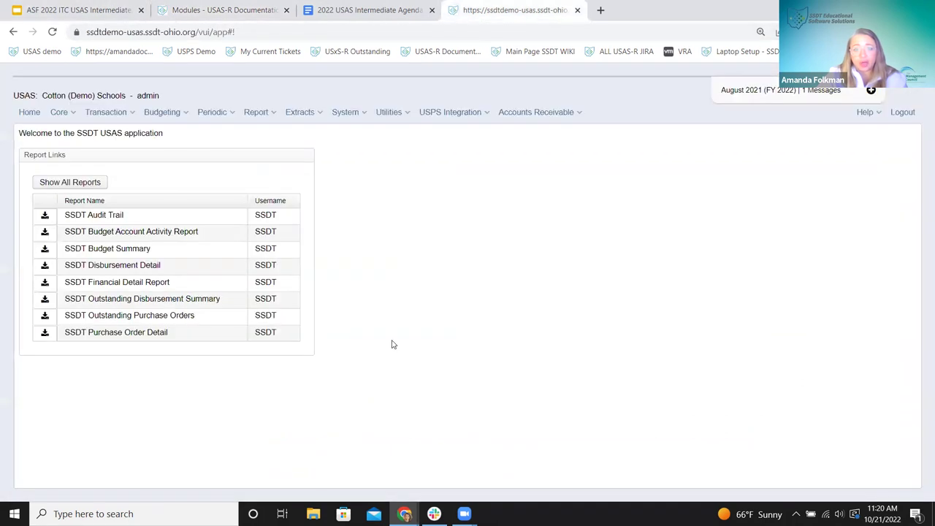
click(345, 112)
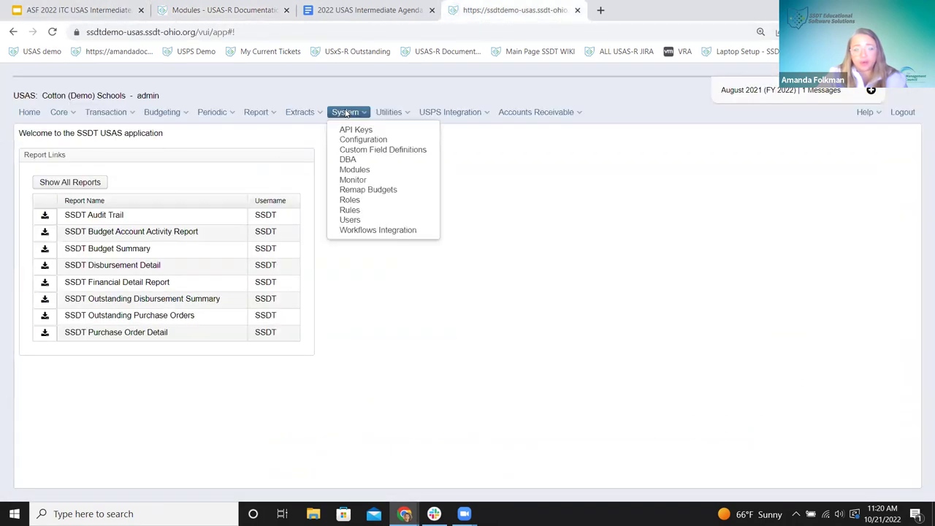
click(356, 170)
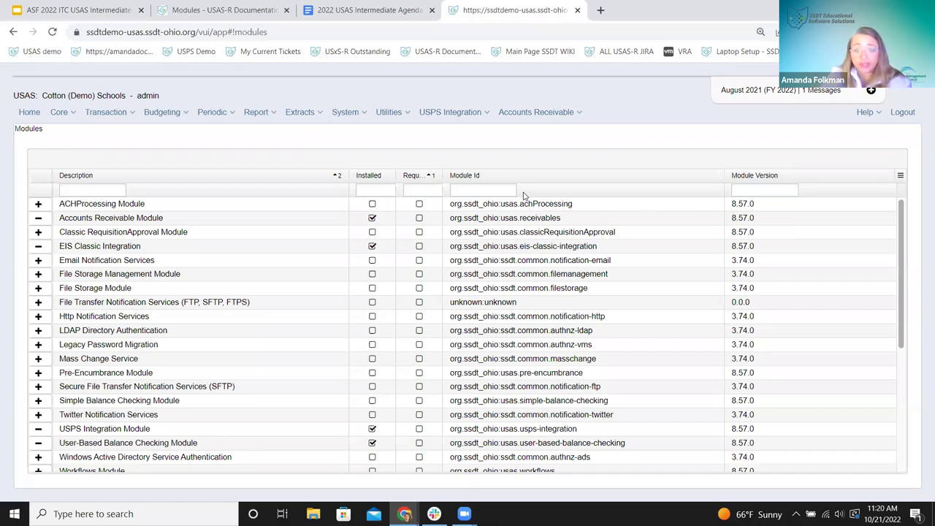
- Set the browser zoom to 125% for easier viewing
key(ctrl+plus)
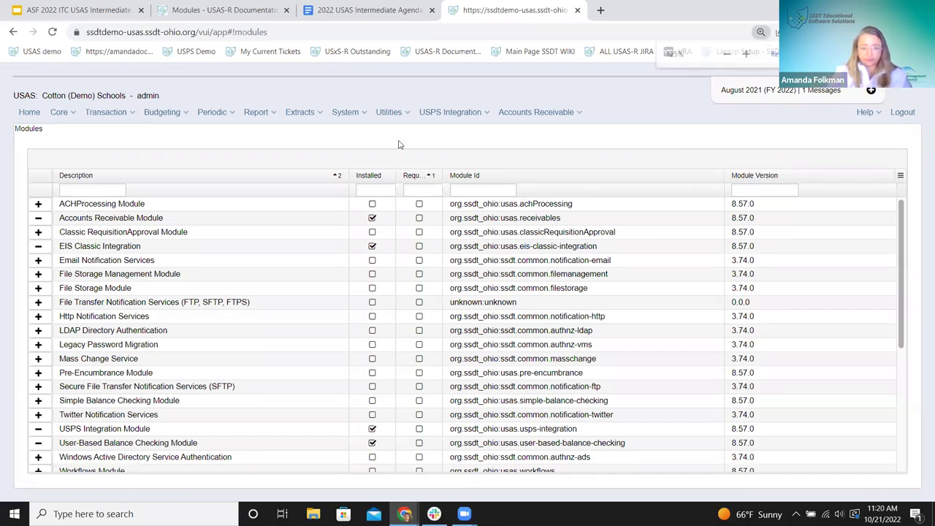
key(ctrl+plus)
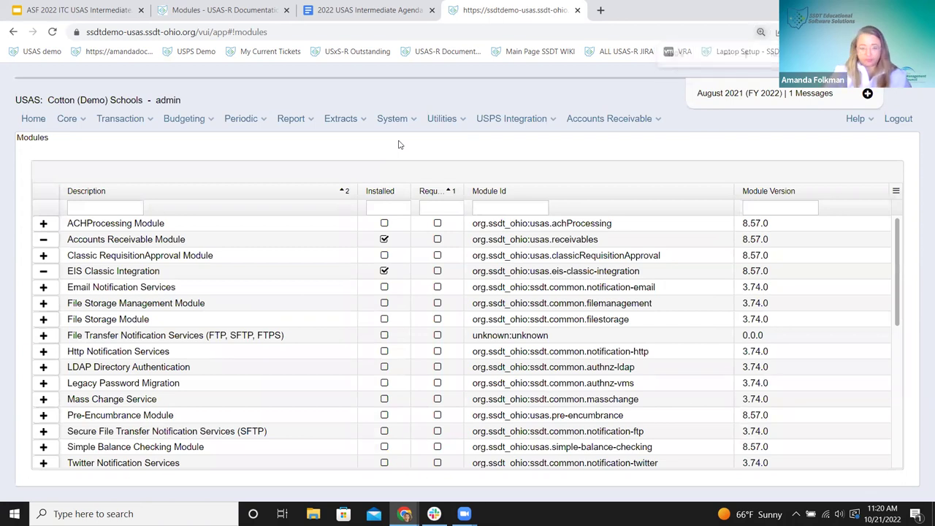
key(ctrl+minus)
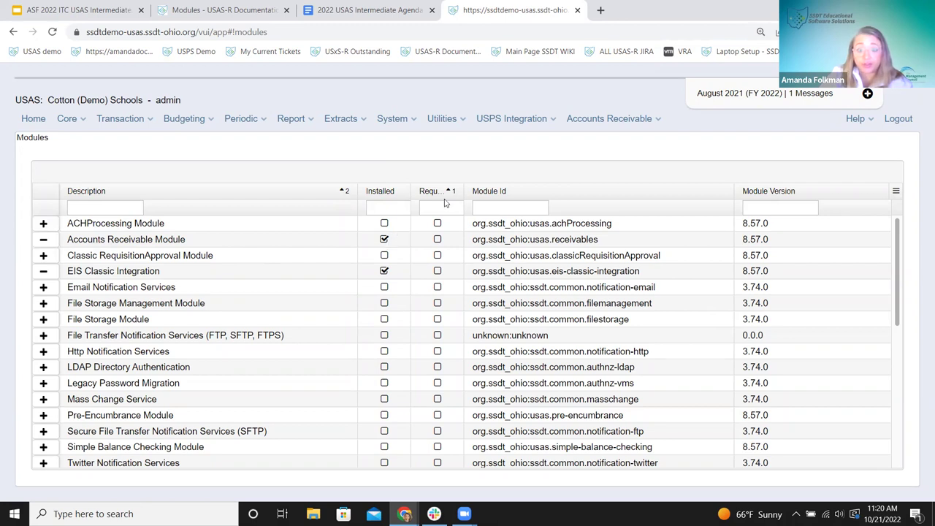
- Widen the Required column, review the module rows, then bring up the ACH Processing Module slide
drag(464, 192, 491, 196)
scroll(446, 276, down, 5)
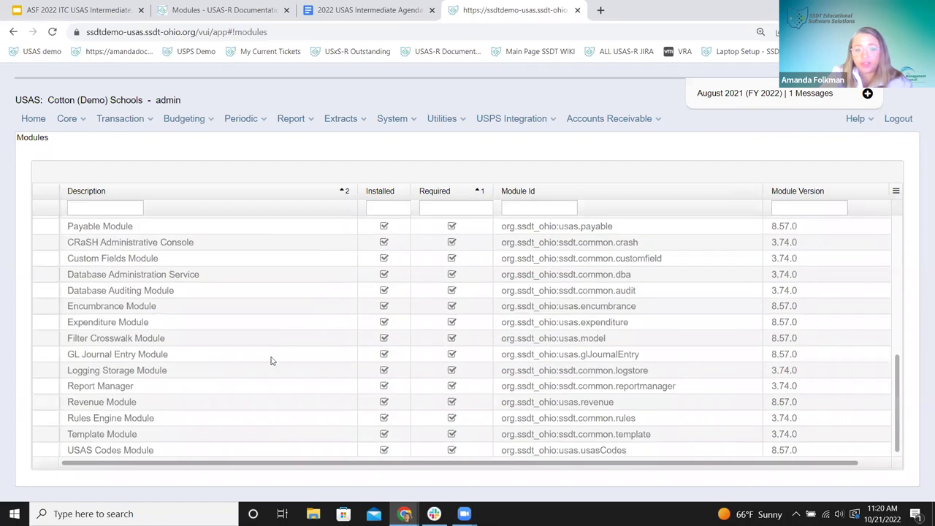
scroll(209, 354, up, 3)
scroll(111, 369, down, 3)
scroll(422, 371, up, 10)
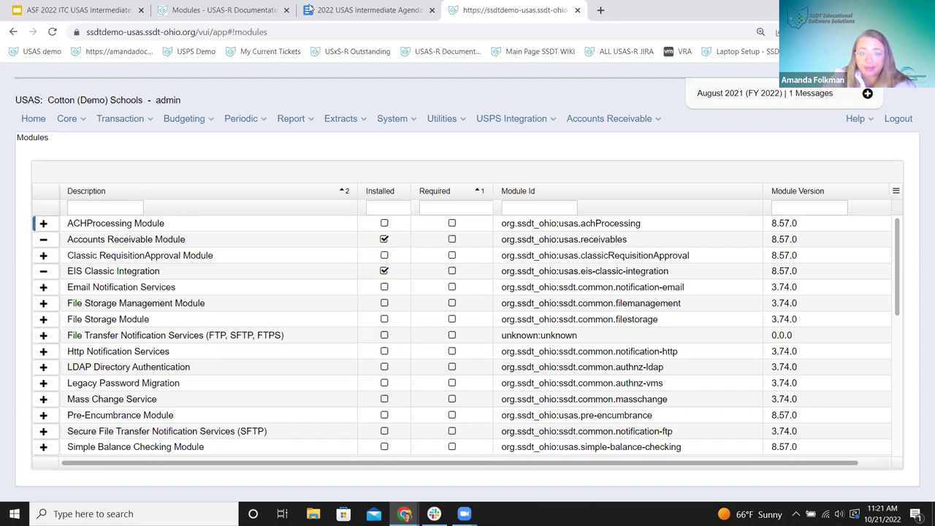
click(63, 11)
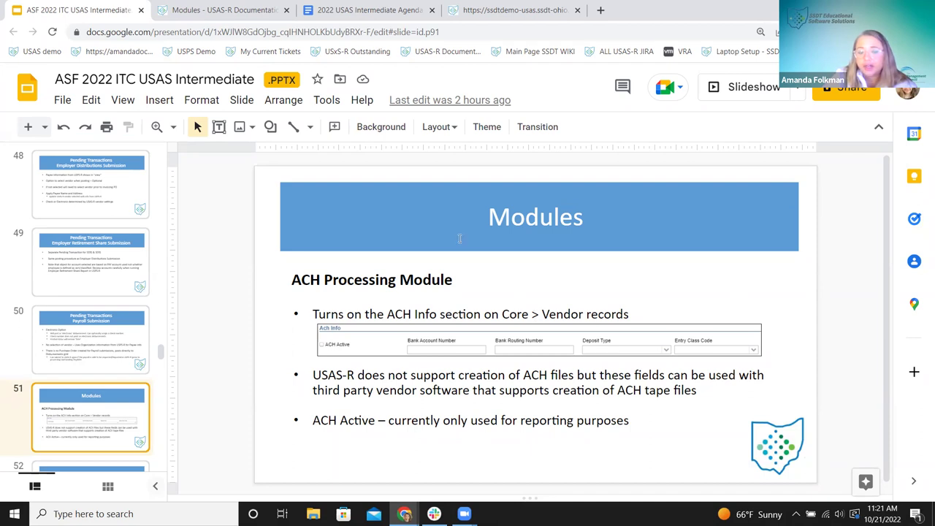
- Go back to the USAS-R Modules grid, where ACHProcessing Module is not installed
click(468, 11)
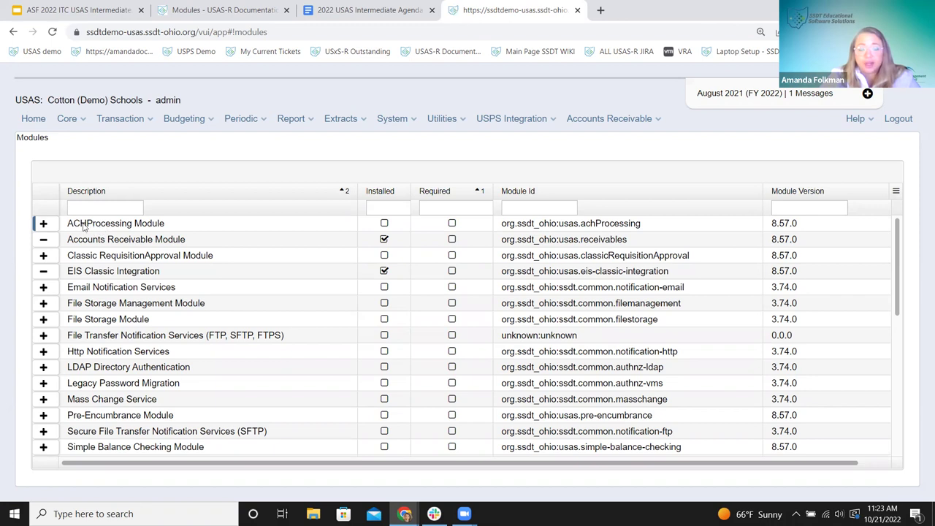
- Open vendor 1 from Core > Vendors and highlight its Other Info and Standard Custom Fields sections
click(67, 119)
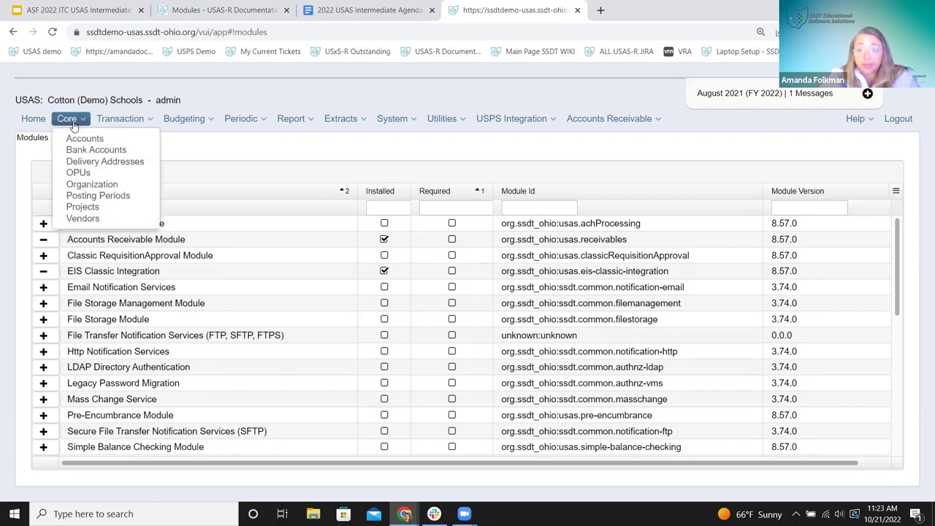
click(85, 218)
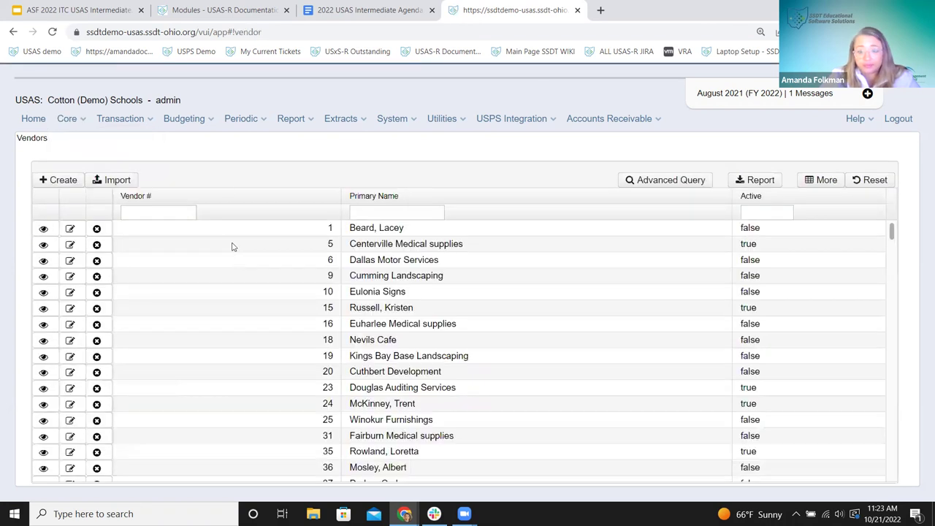
click(43, 229)
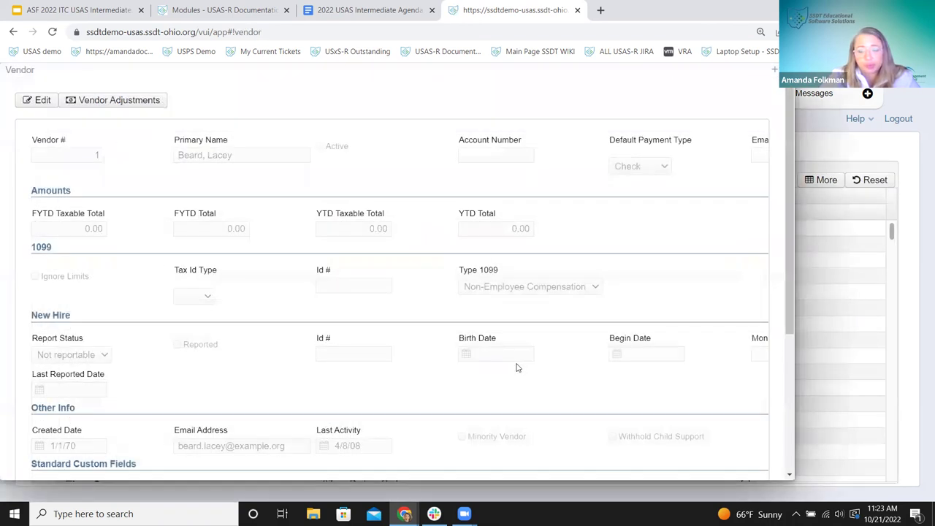
scroll(249, 328, down, 3)
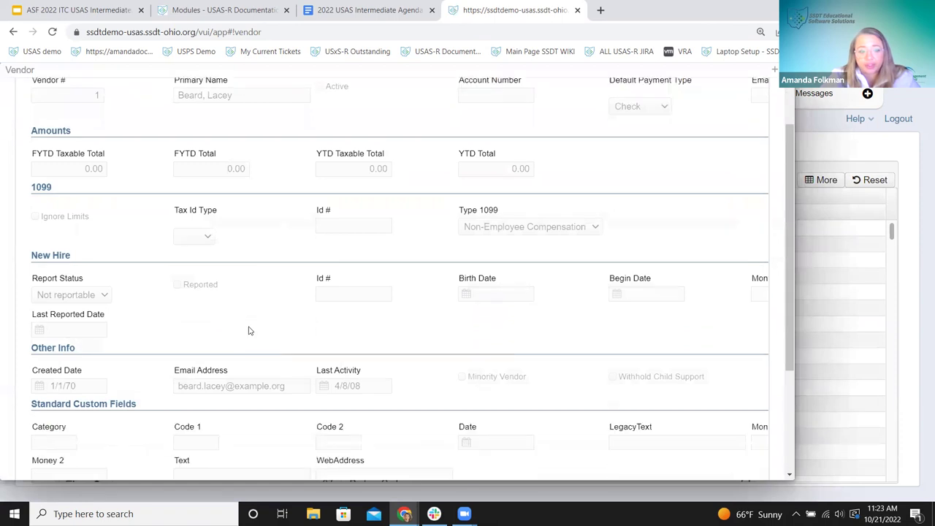
scroll(249, 328, up, 1)
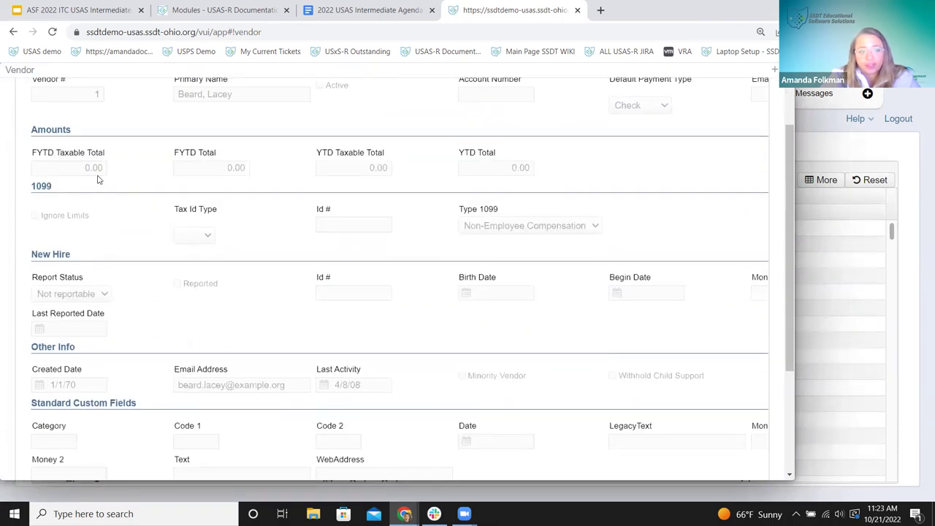
scroll(95, 177, up, 2)
scroll(104, 251, down, 1)
drag(38, 350, 132, 358)
scroll(132, 358, down, 2)
drag(35, 282, 142, 292)
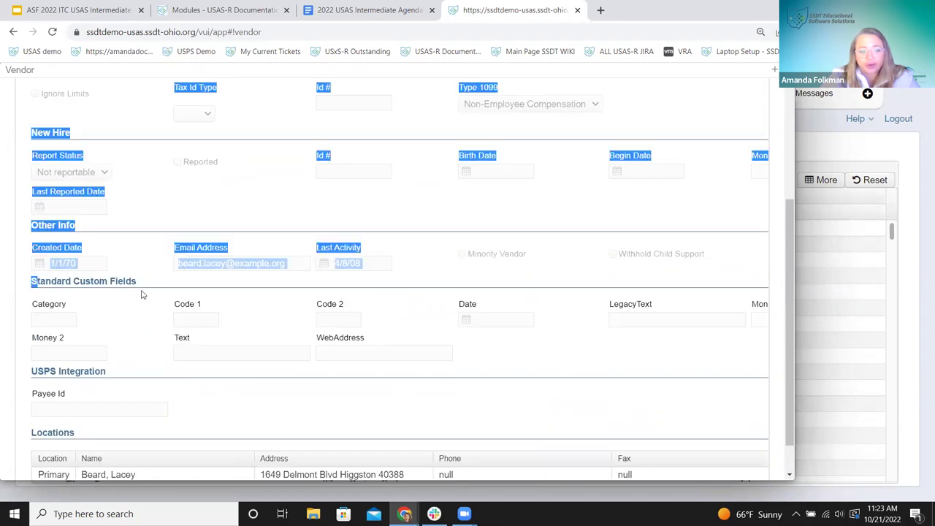
drag(48, 376, 48, 377)
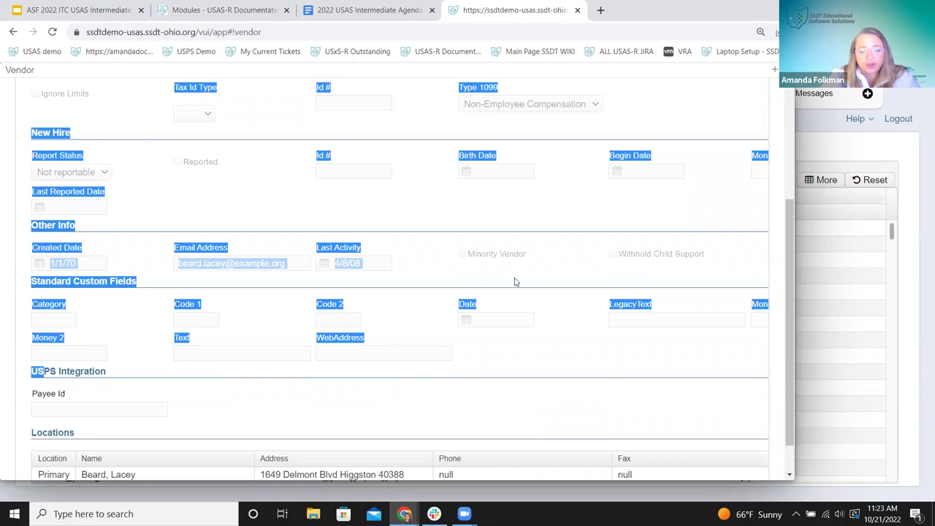
click(320, 156)
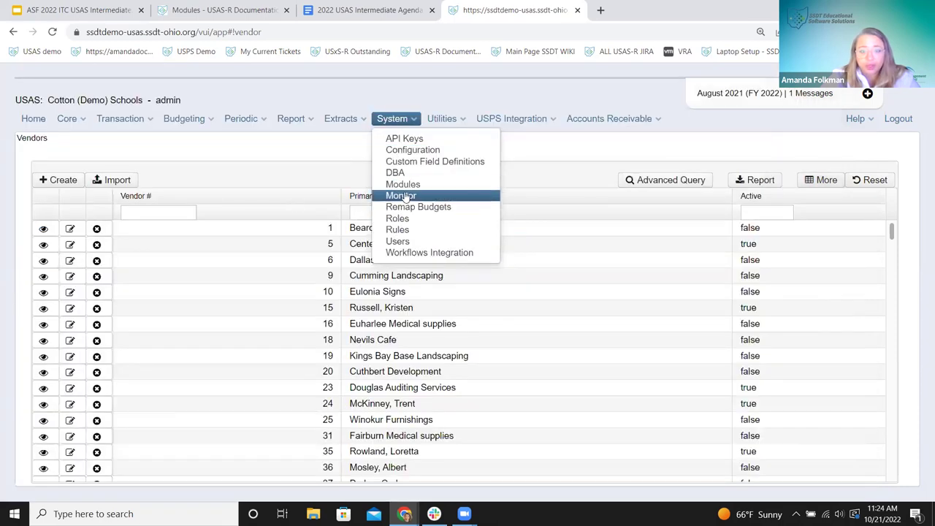
- Install the ACHProcessing Module from the Modules list and return to the home page
click(404, 185)
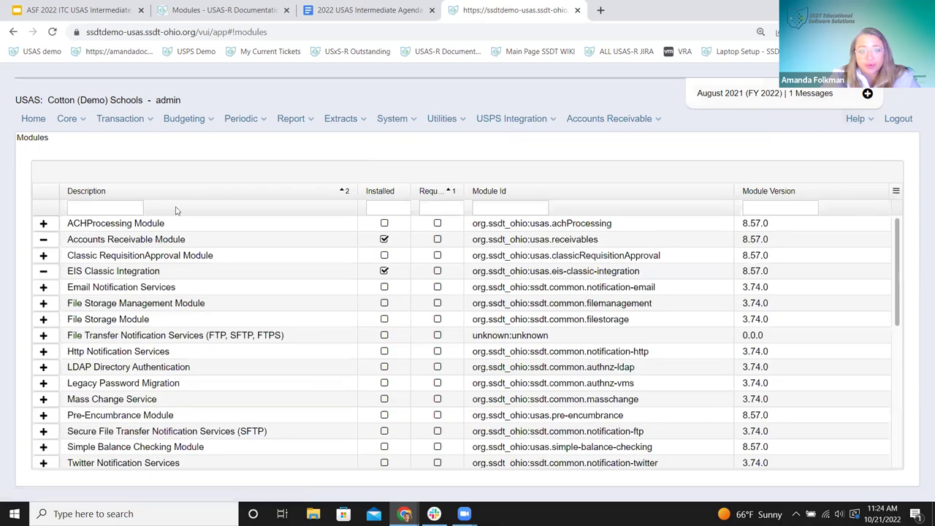
click(43, 223)
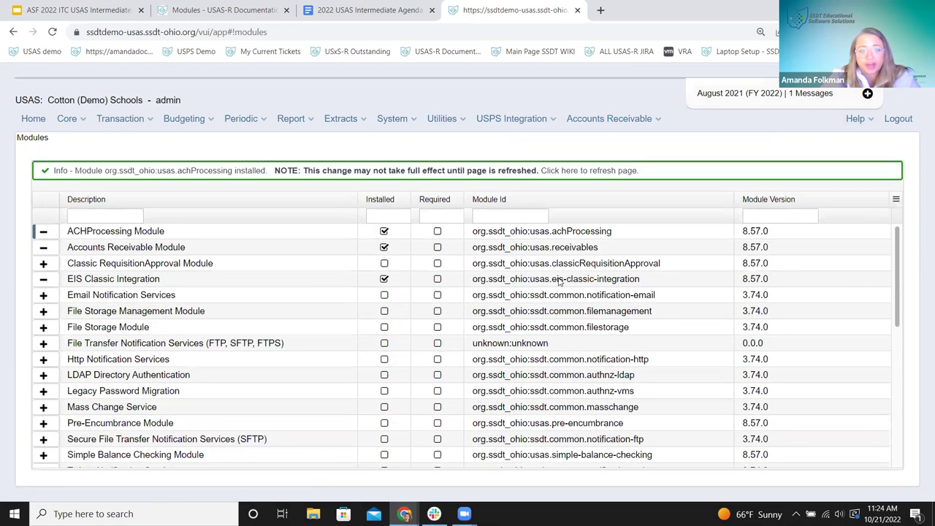
click(34, 118)
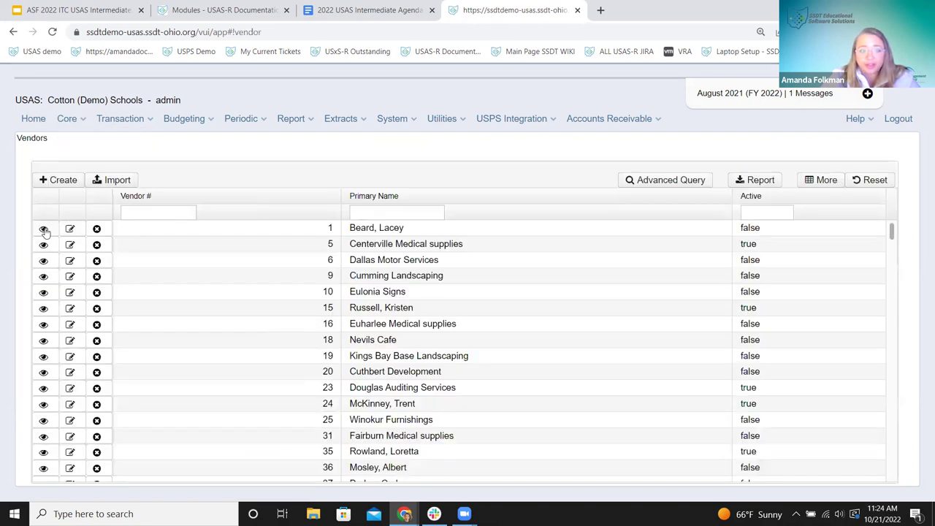
- Reopen vendor 1, point out the new Ach Info section, and put the record into edit mode
click(43, 229)
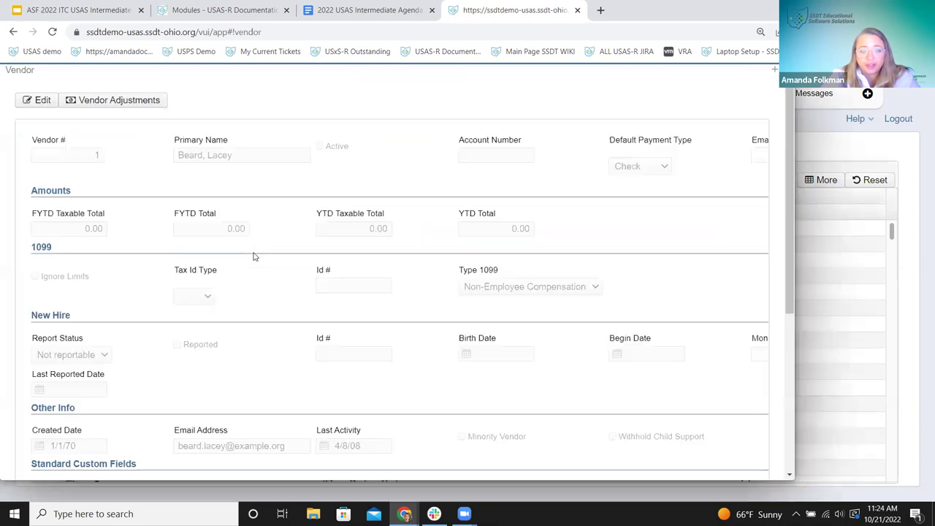
scroll(255, 256, down, 3)
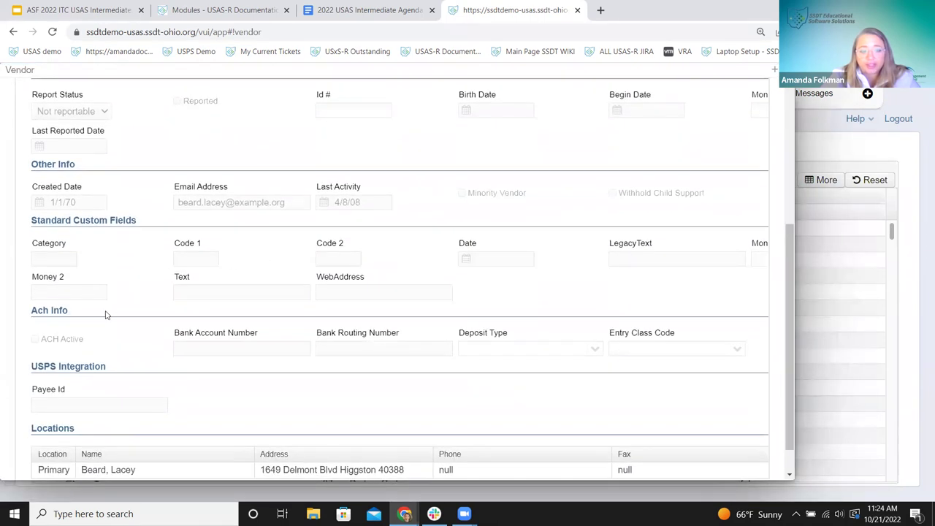
drag(39, 166, 73, 168)
drag(42, 315, 110, 319)
scroll(100, 339, up, 3)
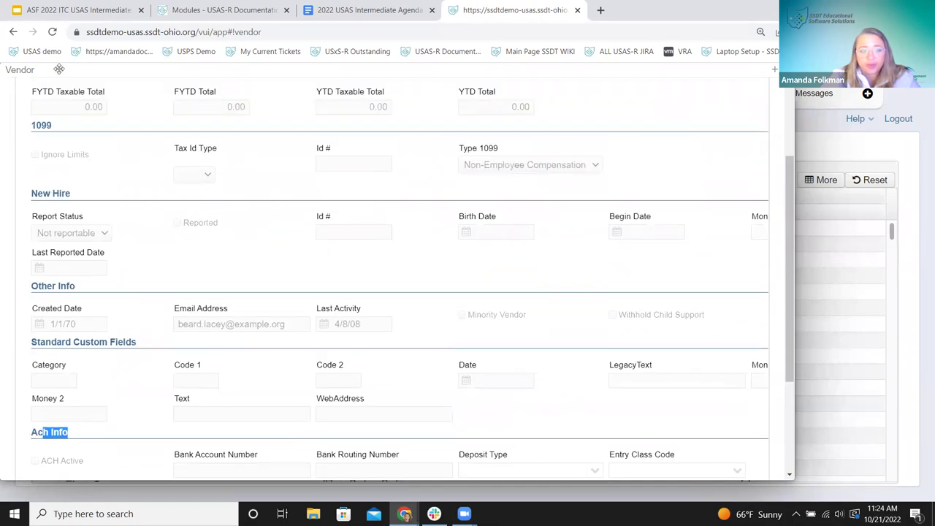
click(36, 100)
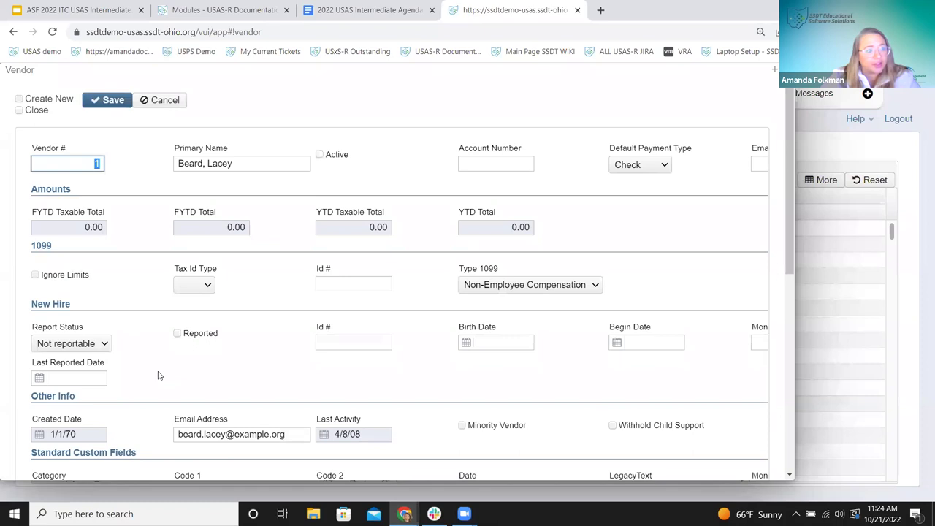
scroll(156, 371, down, 3)
scroll(157, 376, down, 3)
scroll(156, 375, up, 2)
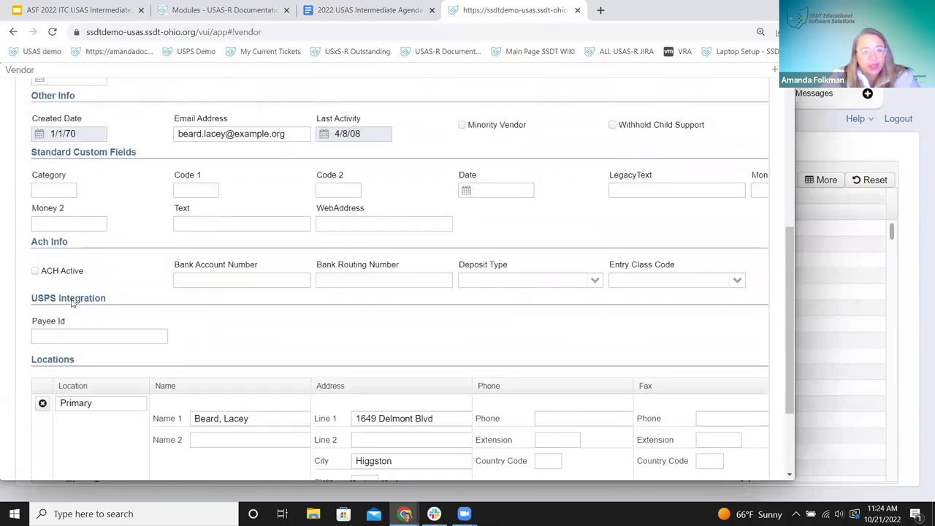
click(187, 282)
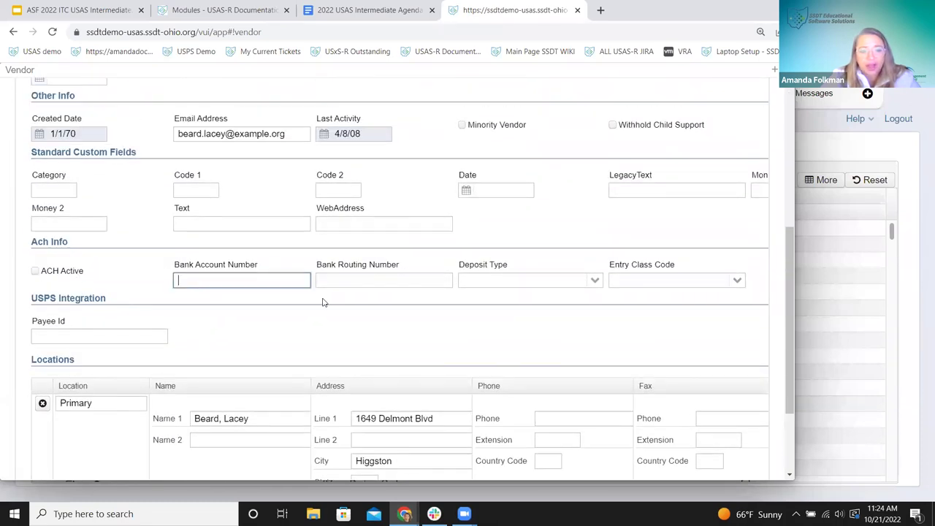
click(451, 281)
click(578, 293)
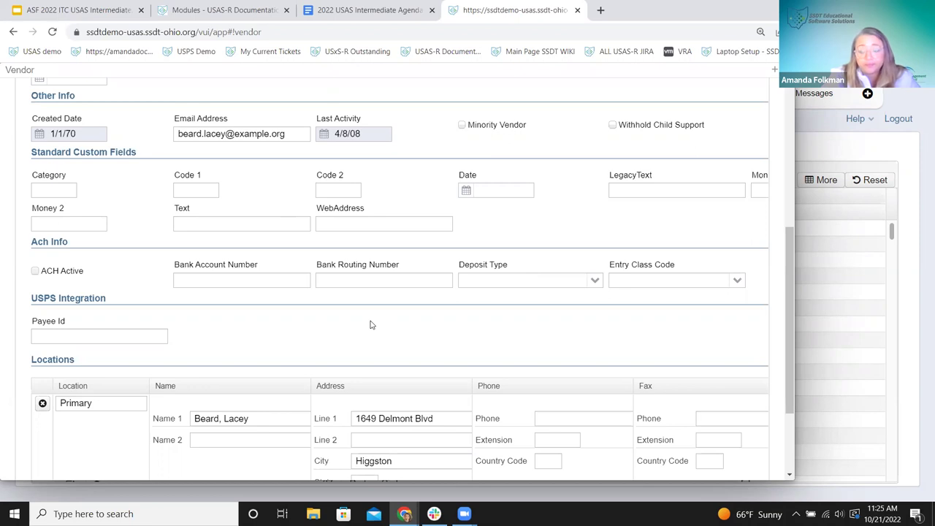
click(35, 271)
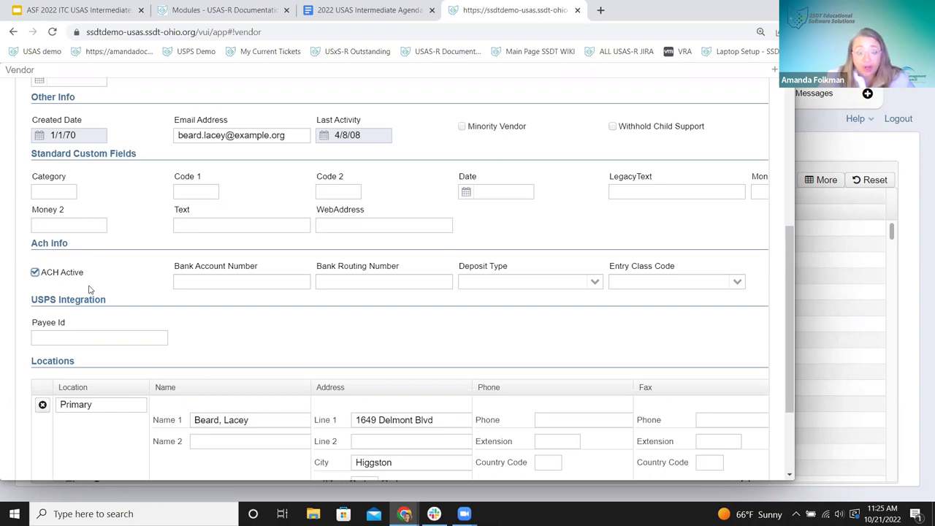
click(34, 272)
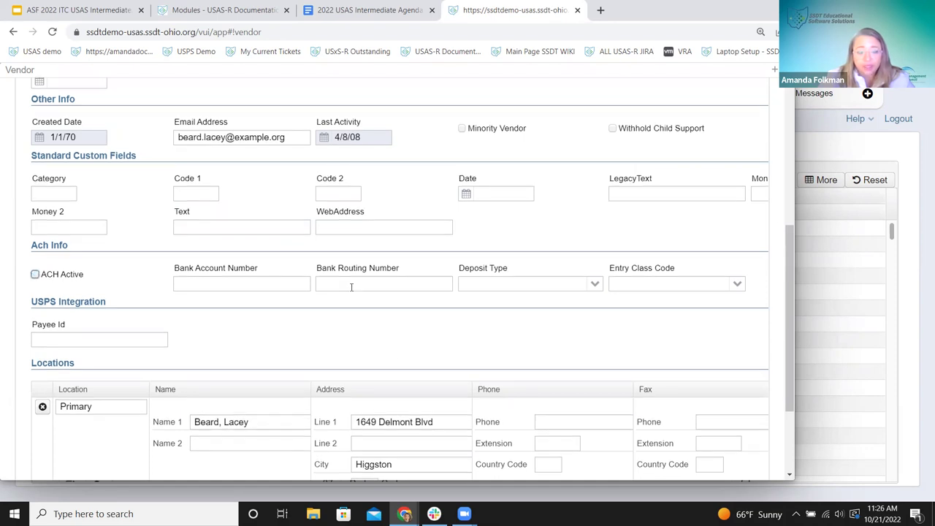
scroll(330, 306, up, 5)
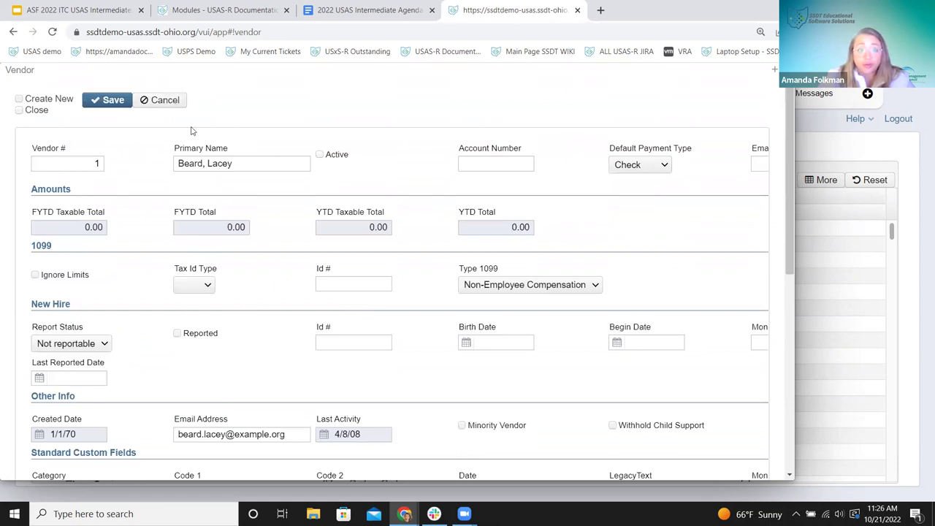
- Cancel the vendor 1 edit without saving and remove ACHProcessing Module via System > Modules
click(166, 110)
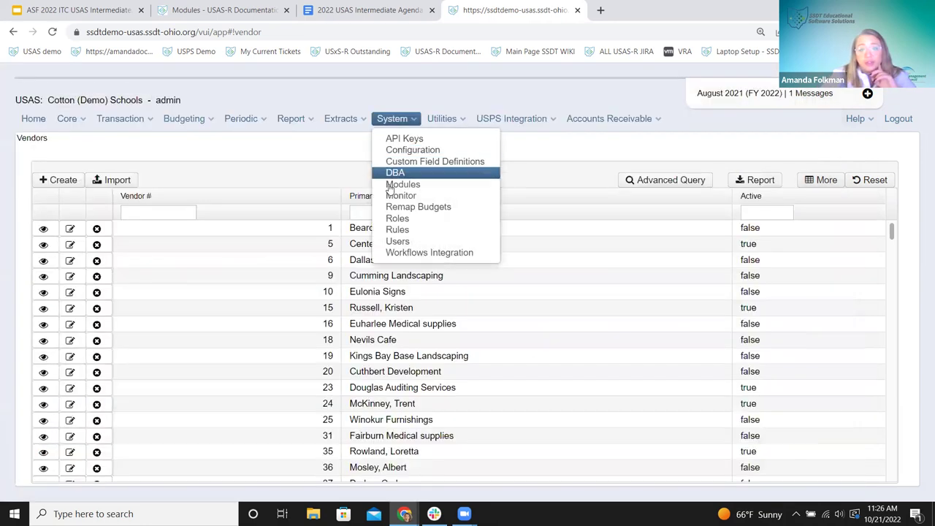
click(404, 184)
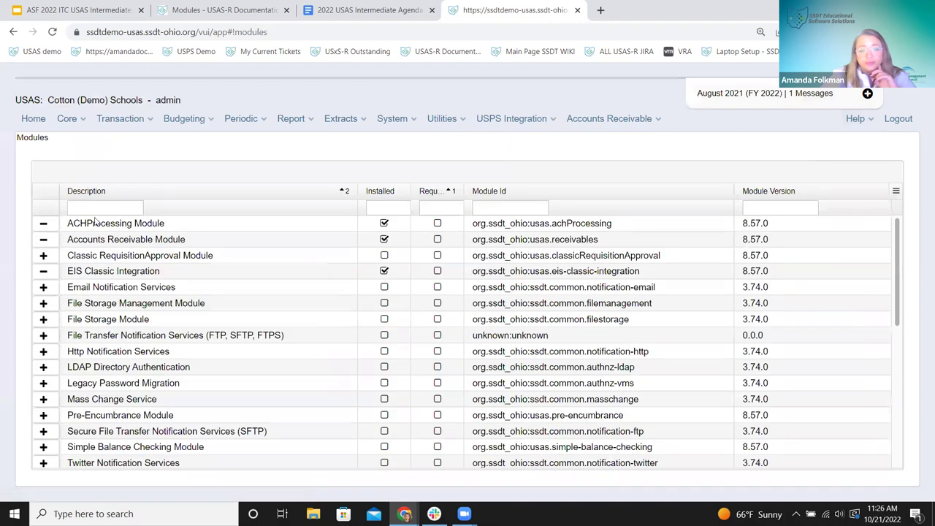
click(43, 230)
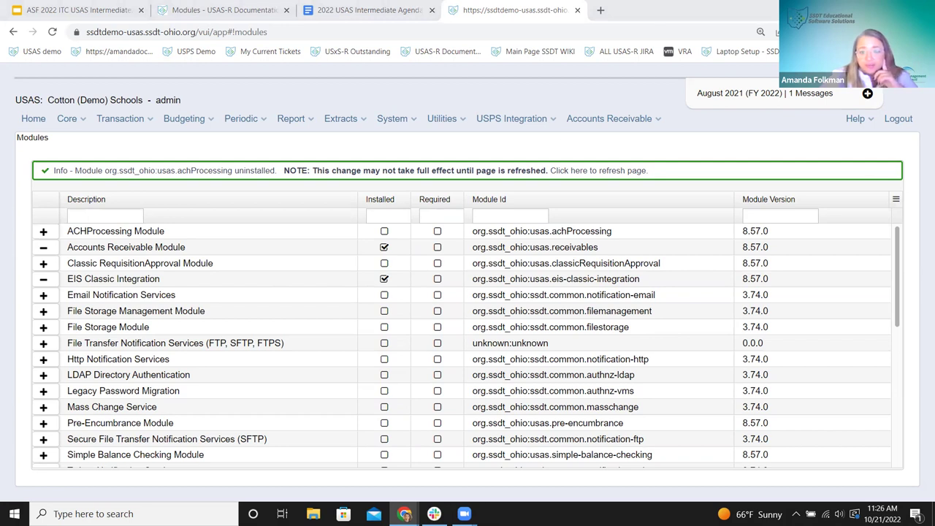
- Browse the Accounts Receivable, Utilities and System menus, then open System > Configuration
click(610, 122)
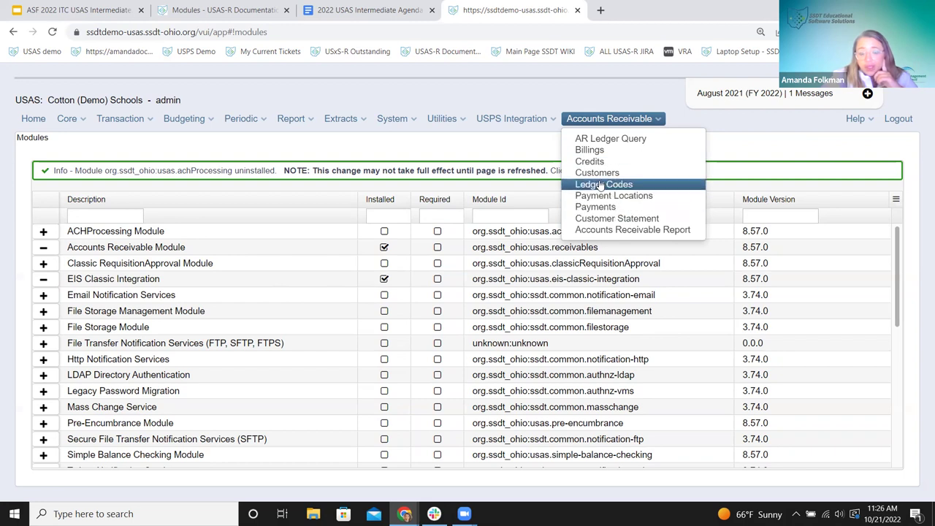
click(442, 118)
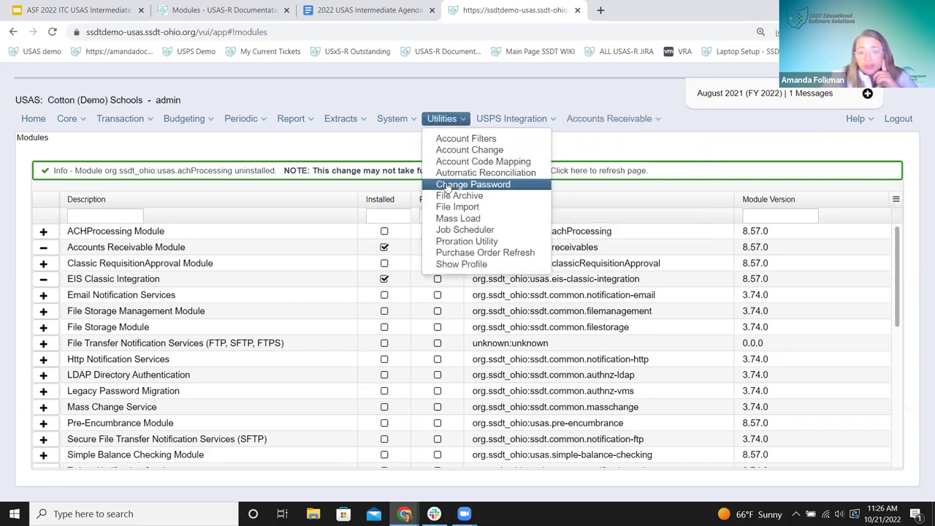
click(392, 118)
click(399, 151)
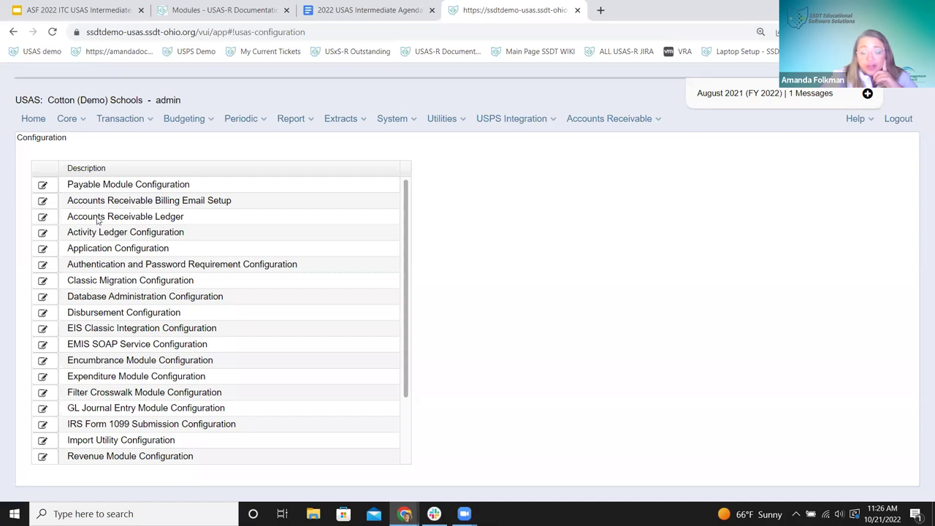
- Return to the USAS-R Modules list through the System menu
click(446, 119)
click(392, 118)
click(402, 185)
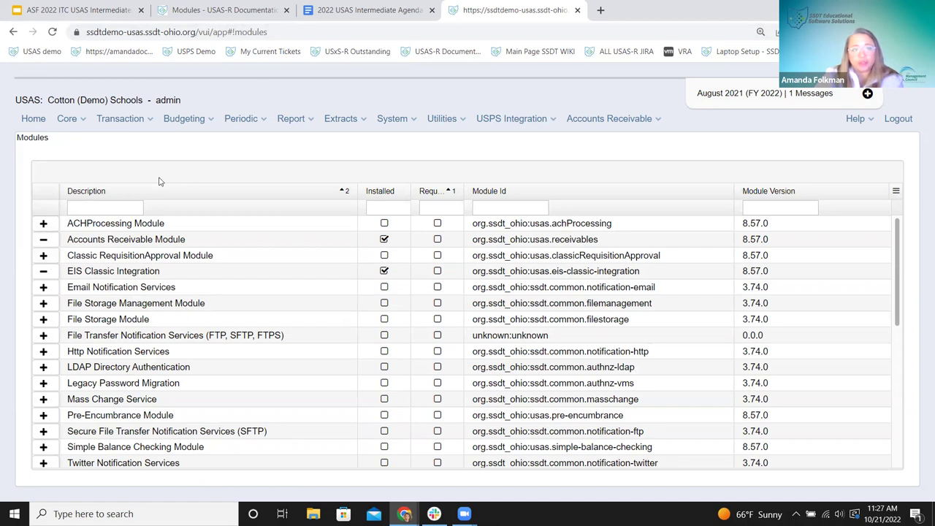
- In the slide deck, select slide 53 on Classic Requisition Approval and present it full screen
click(66, 10)
scroll(86, 376, down, 2)
click(84, 380)
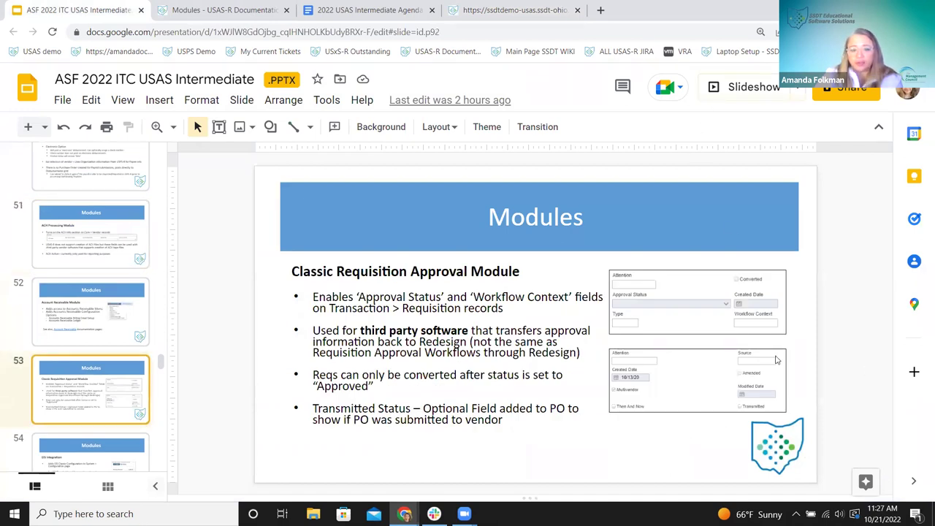
key(ctrl+F5)
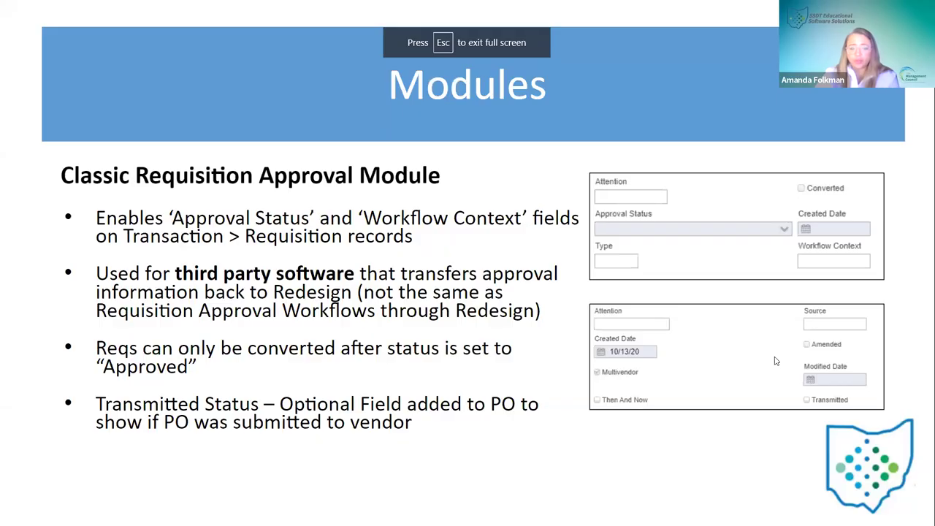
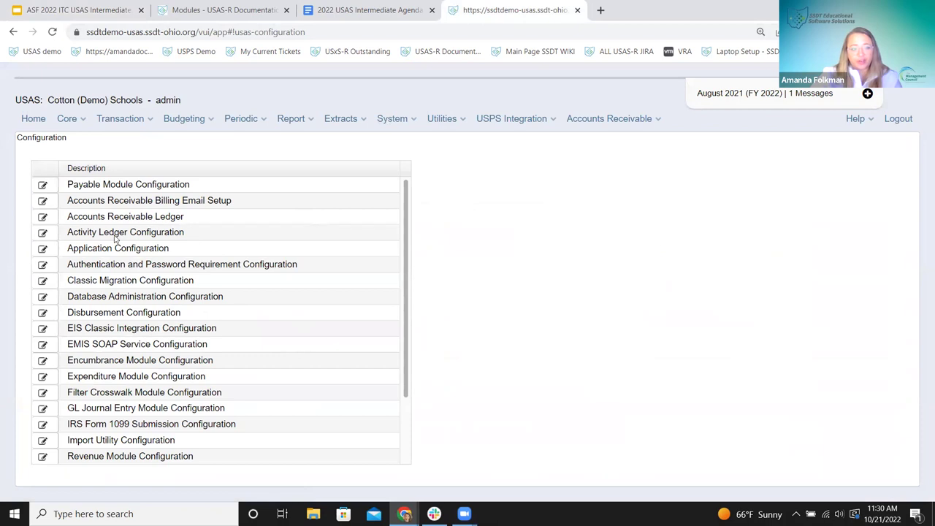
- Open the EIS Classic Integration settings and close them without changes
click(42, 329)
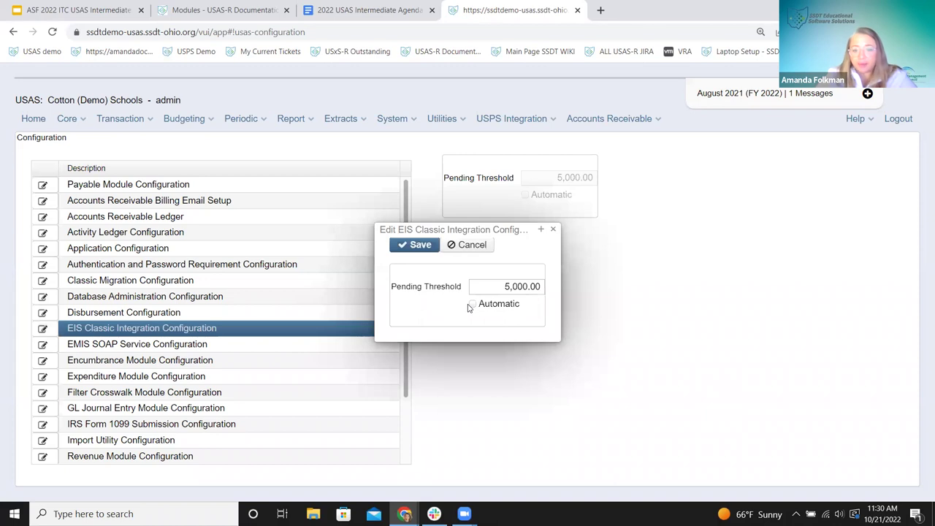
mouse_move(475, 310)
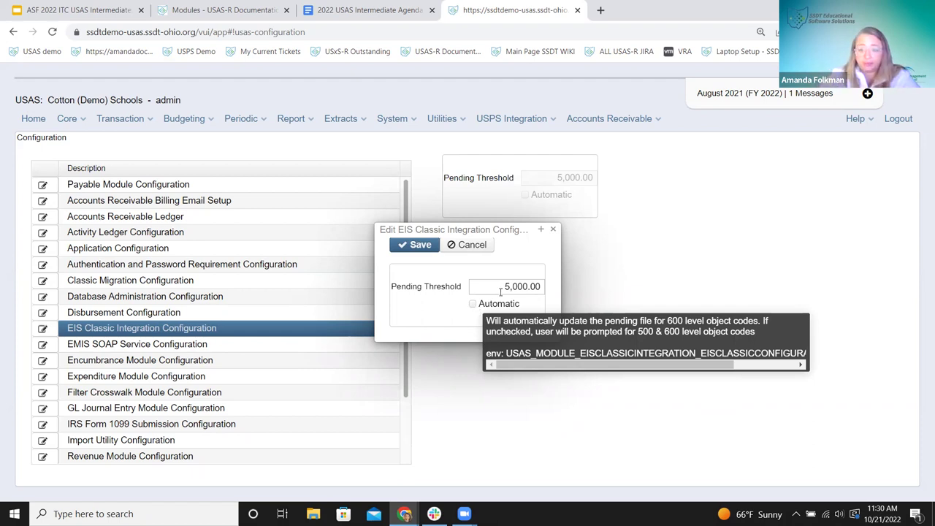
click(554, 230)
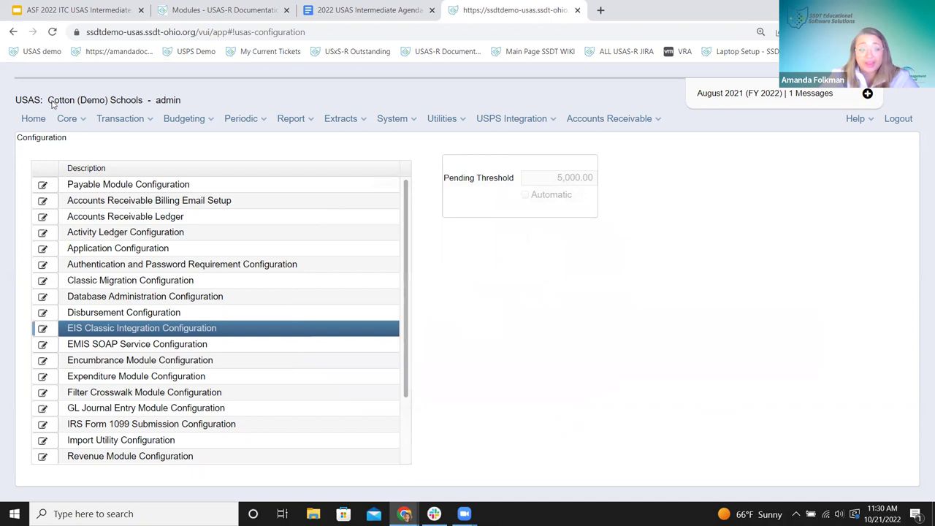
- Copy purchase order 2820740 (MEDICARE) into a new invoice, checking the Account column at reduced zoom
click(119, 119)
click(158, 208)
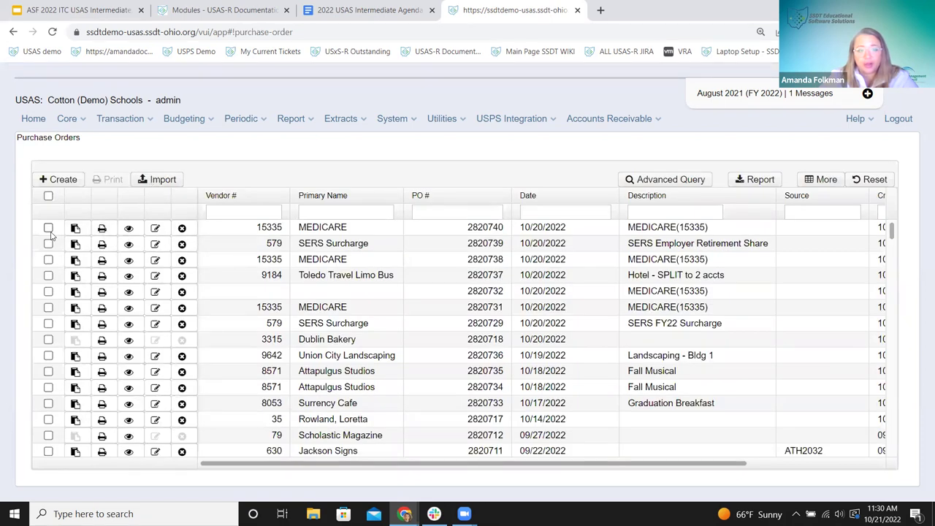
click(75, 228)
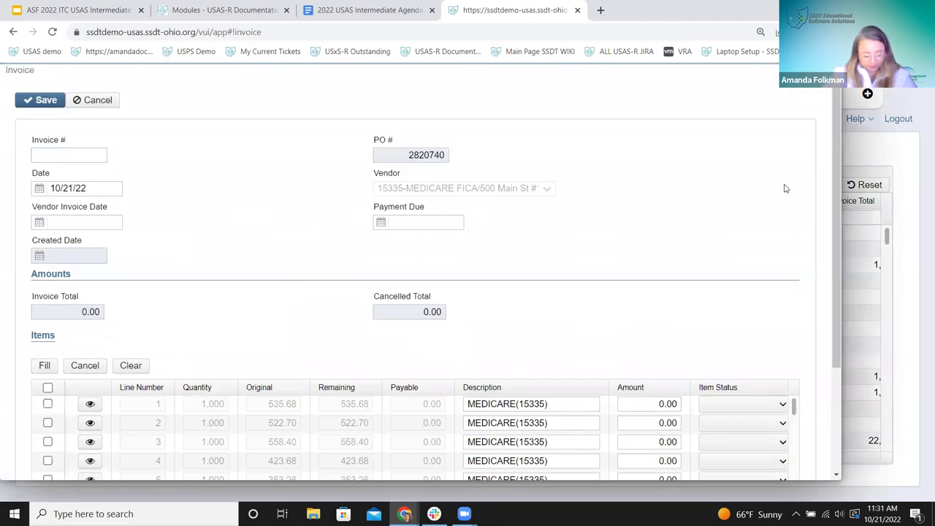
key(ctrl+minus)
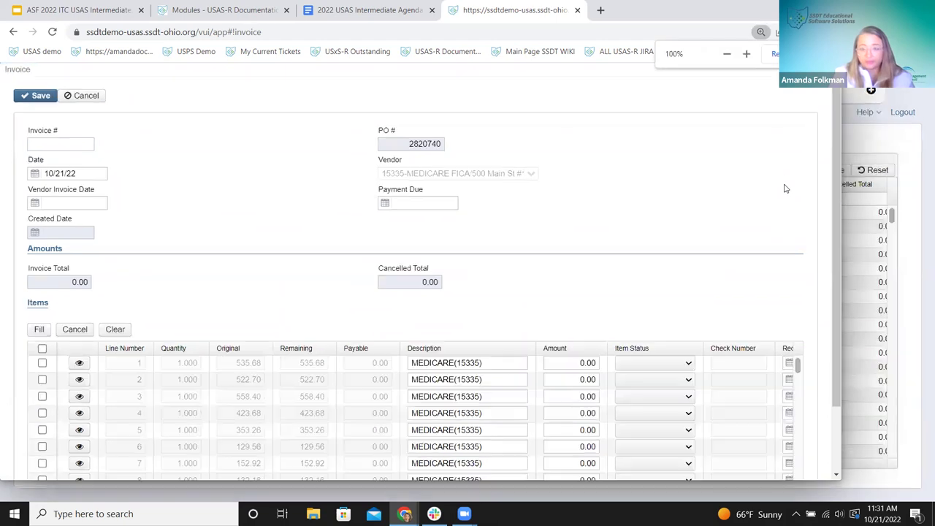
key(ctrl+minus)
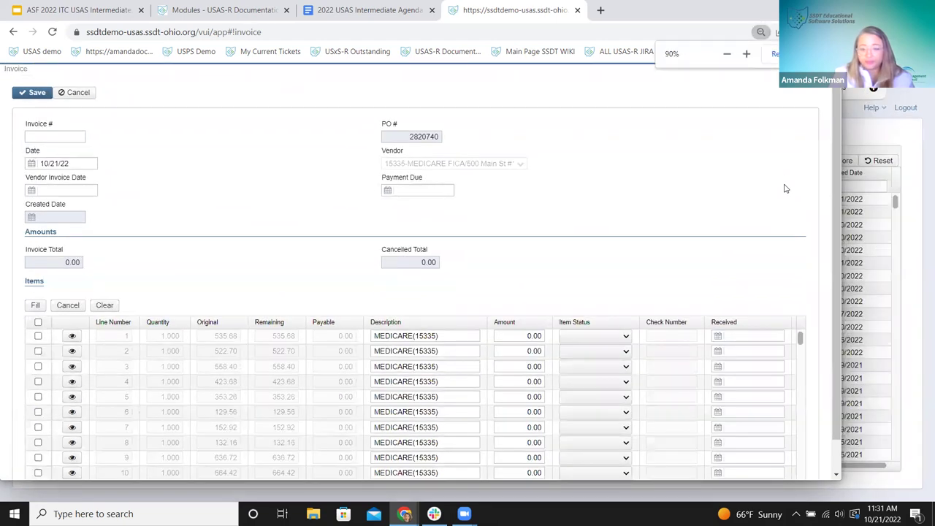
key(ctrl+minus)
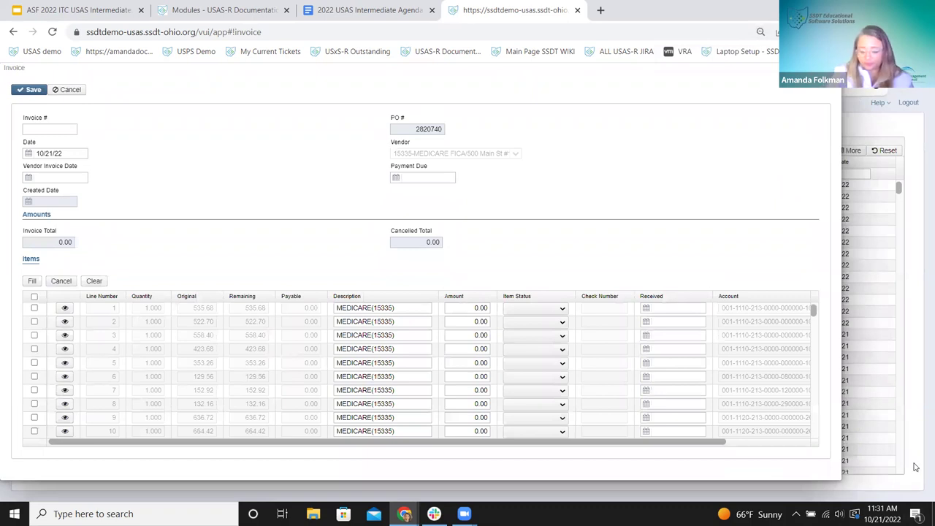
key(ctrl+plus)
key(ctrl+plus)
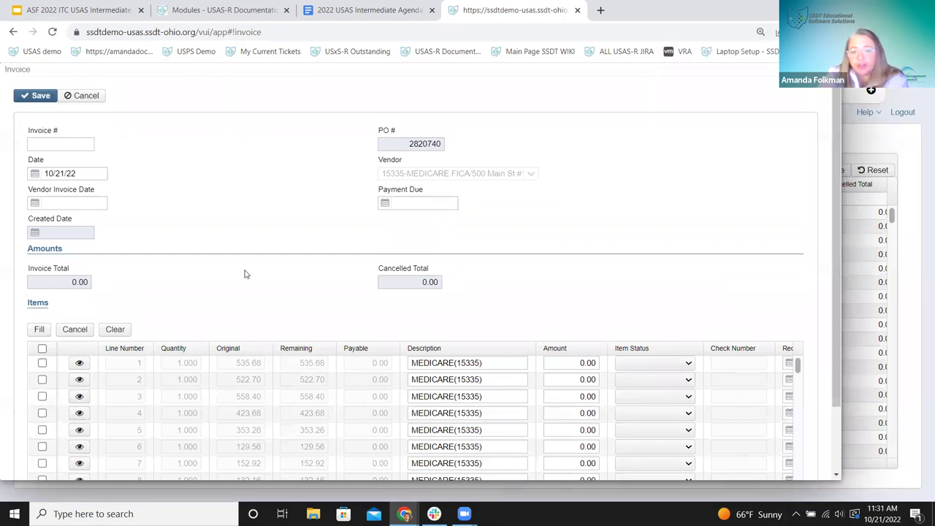
- Fill all invoice items at their full PO amounts for a 15942.60 total
scroll(427, 322, down, 1)
drag(345, 448, 422, 450)
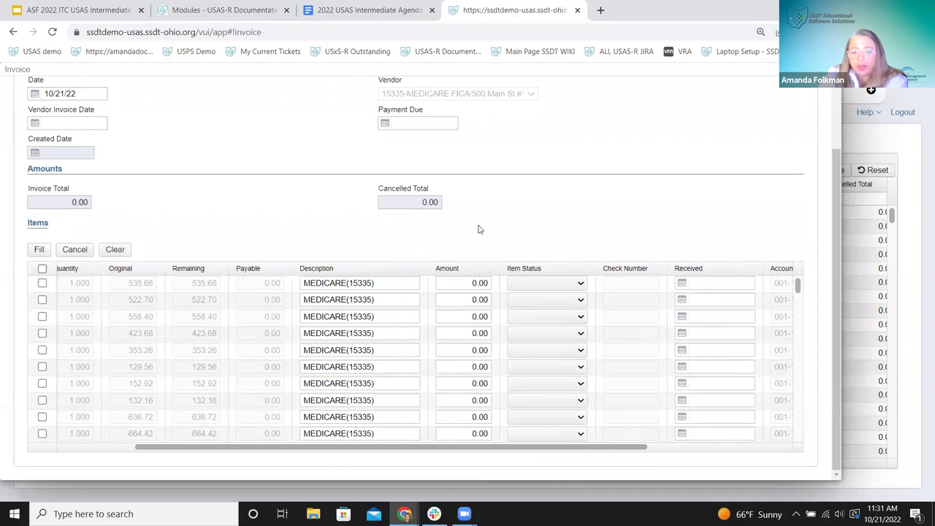
click(42, 268)
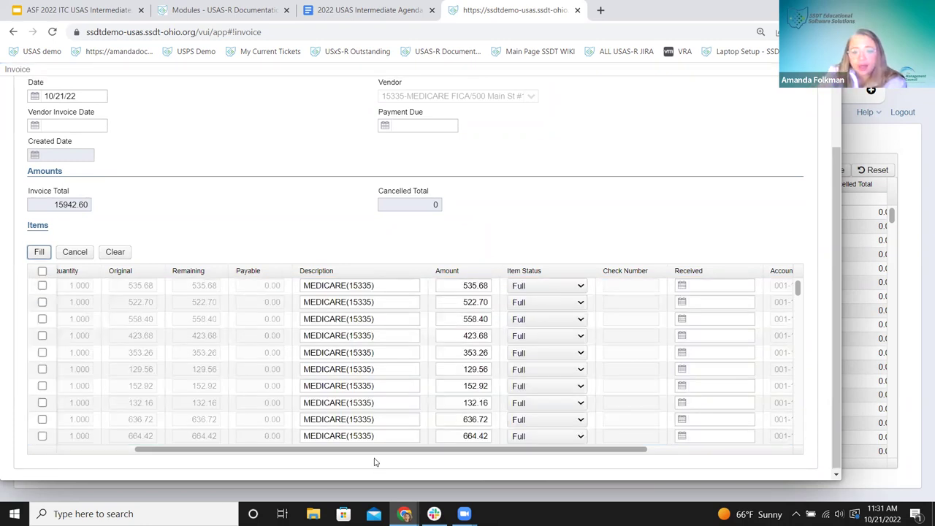
drag(377, 450, 520, 452)
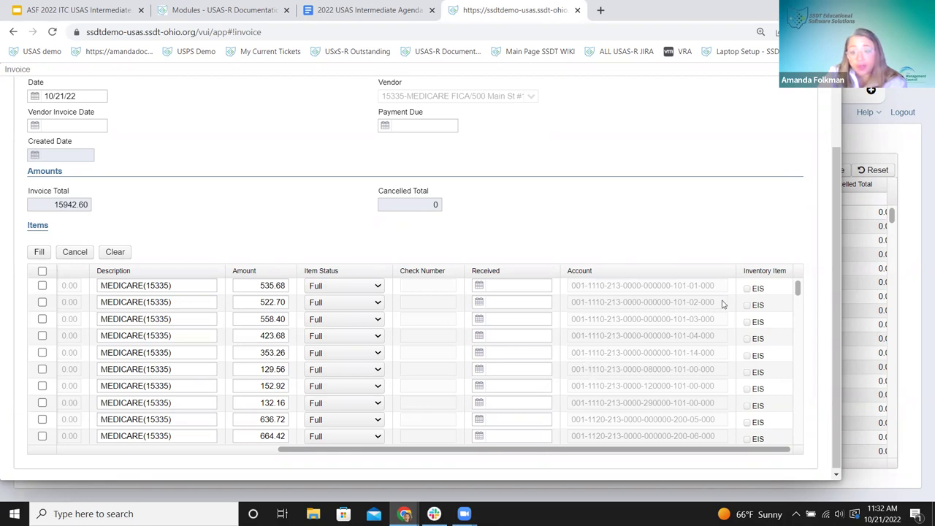
- Flag invoice items 2–4 as EIS inventory items, then close the invoice
click(748, 288)
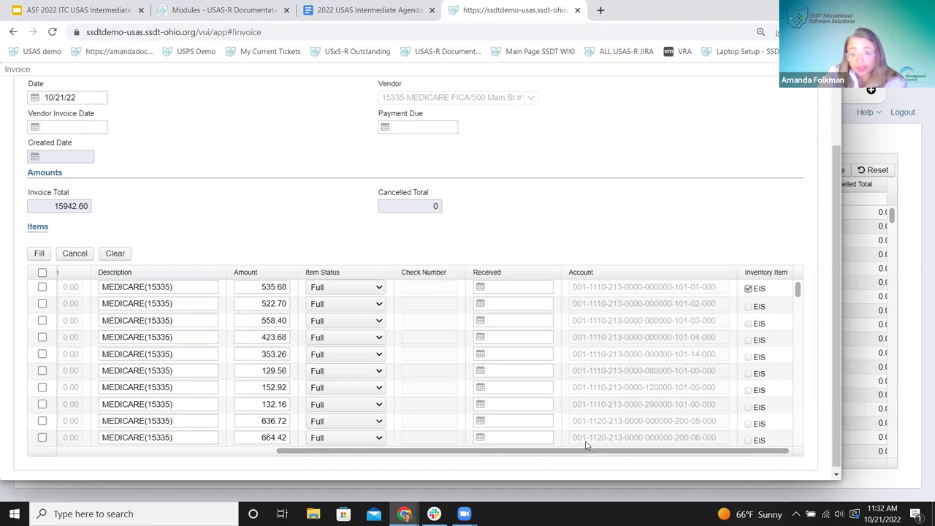
click(749, 305)
click(748, 323)
click(748, 339)
click(748, 289)
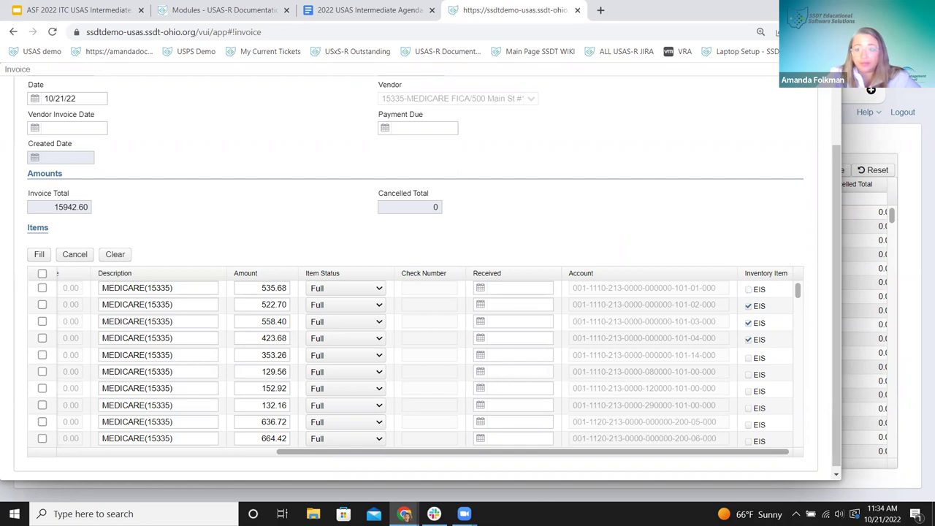
key(Escape)
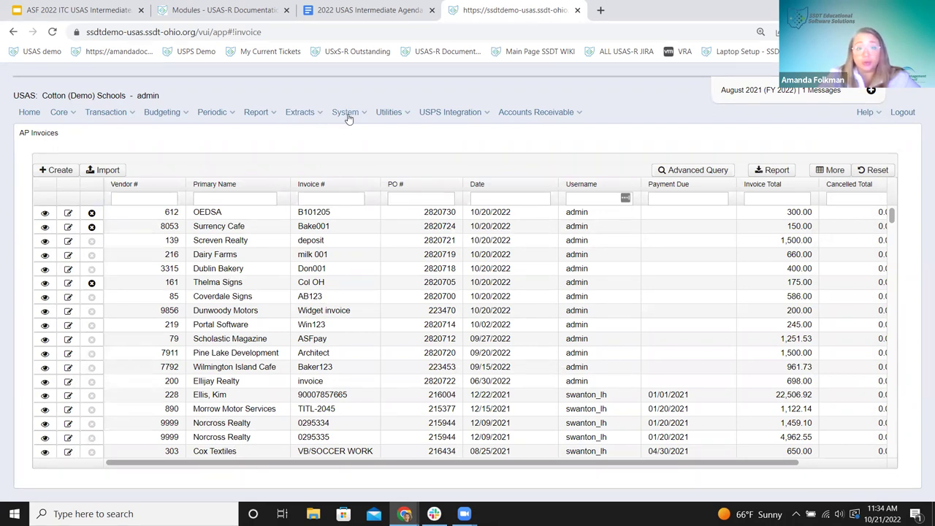
- Install Email Notification Services from System > Modules, then go to System > Configuration
click(347, 114)
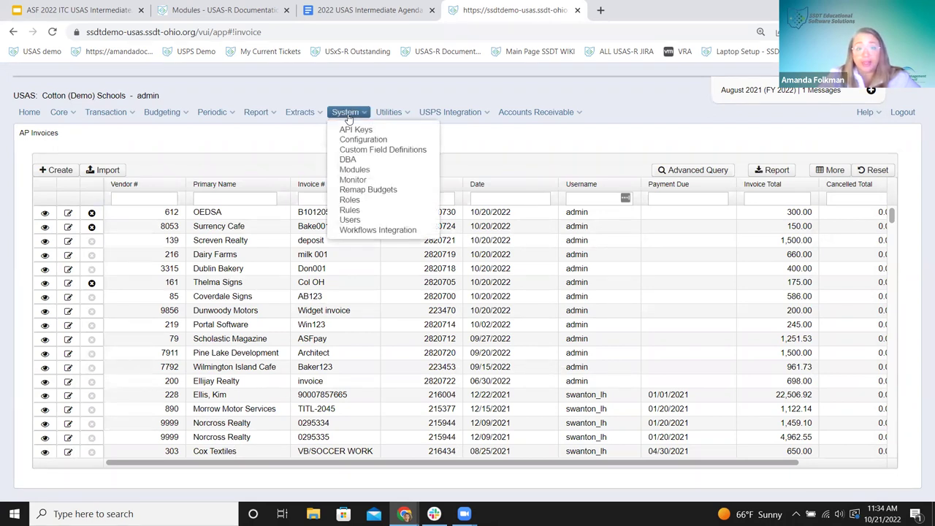
click(356, 170)
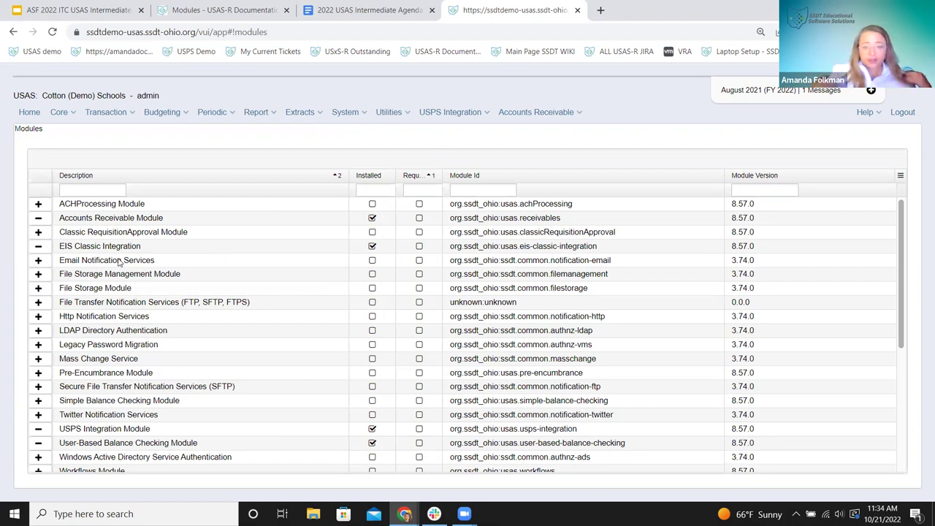
click(39, 261)
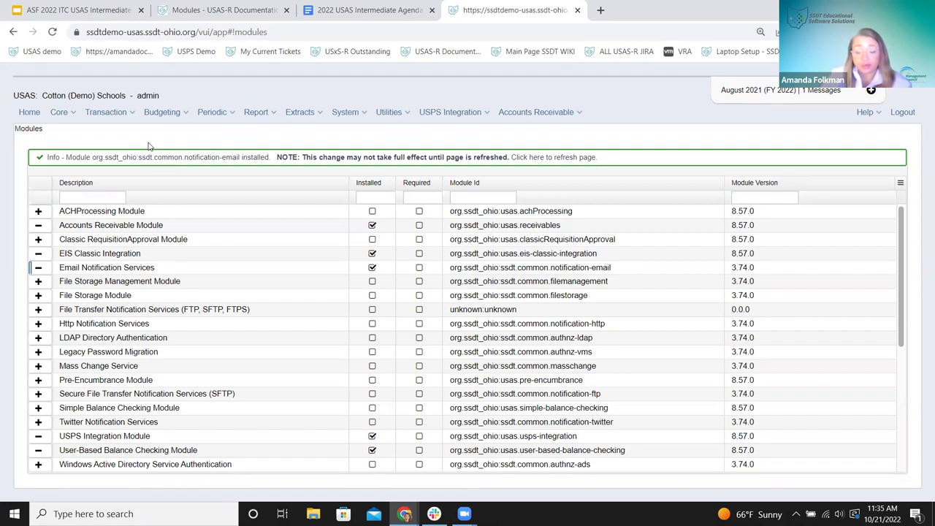
click(377, 114)
mouse_move(347, 112)
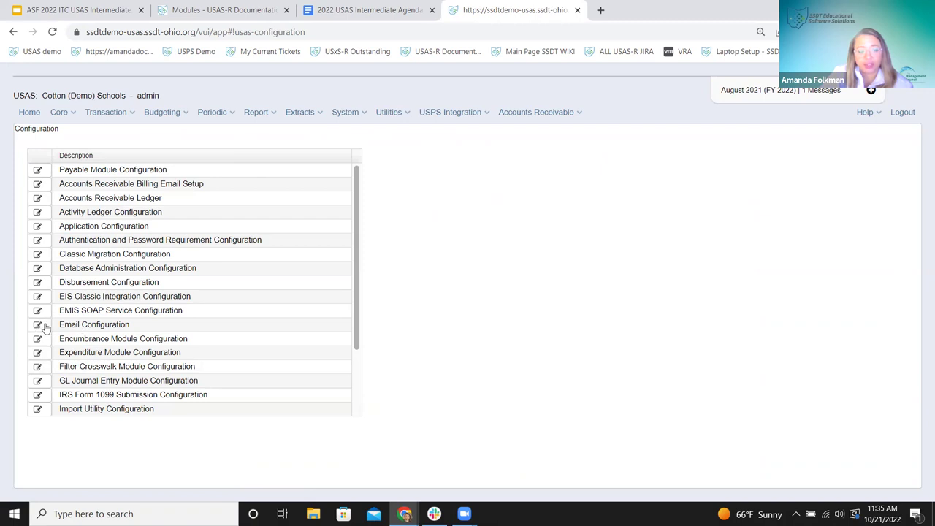
- Open the Edit Email Configuration dialog from the Configuration list
click(37, 324)
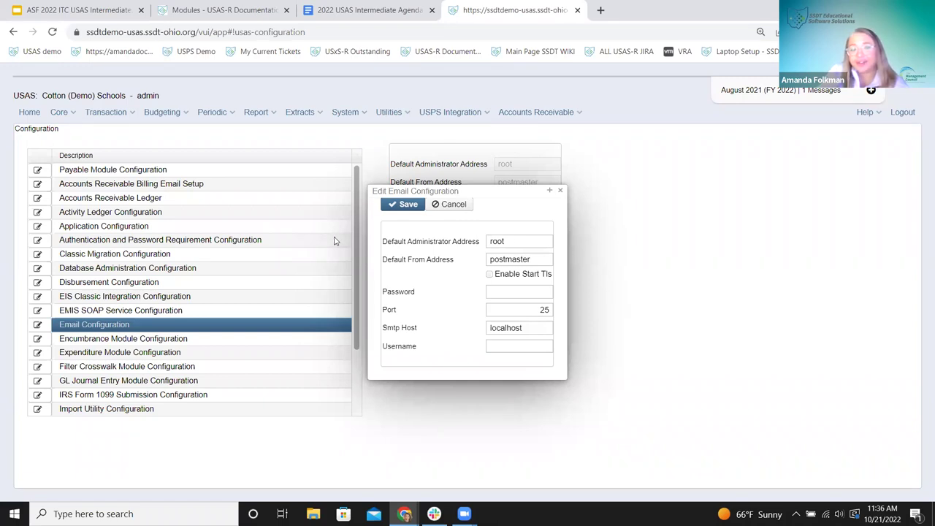
- Replace the postmaster Default From Address with a USAS sender address at example.com
click(426, 246)
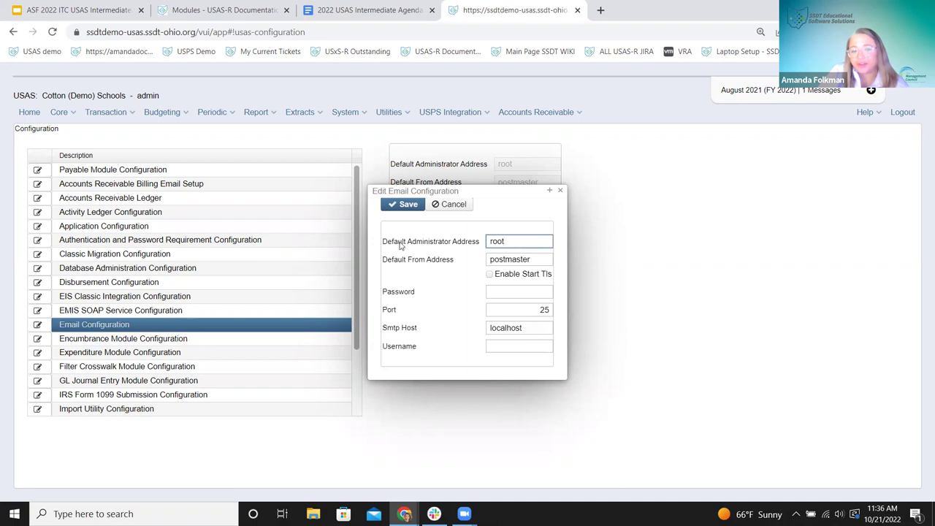
click(545, 265)
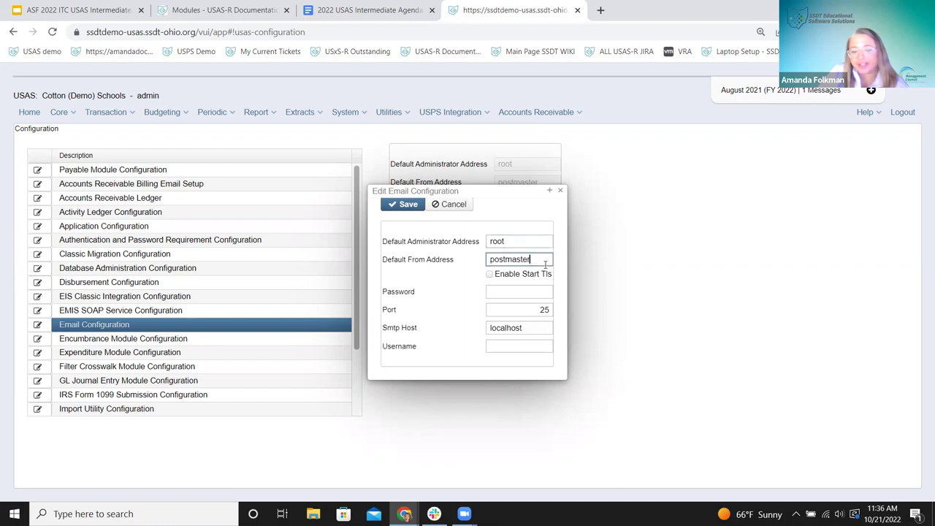
drag(540, 258, 452, 257)
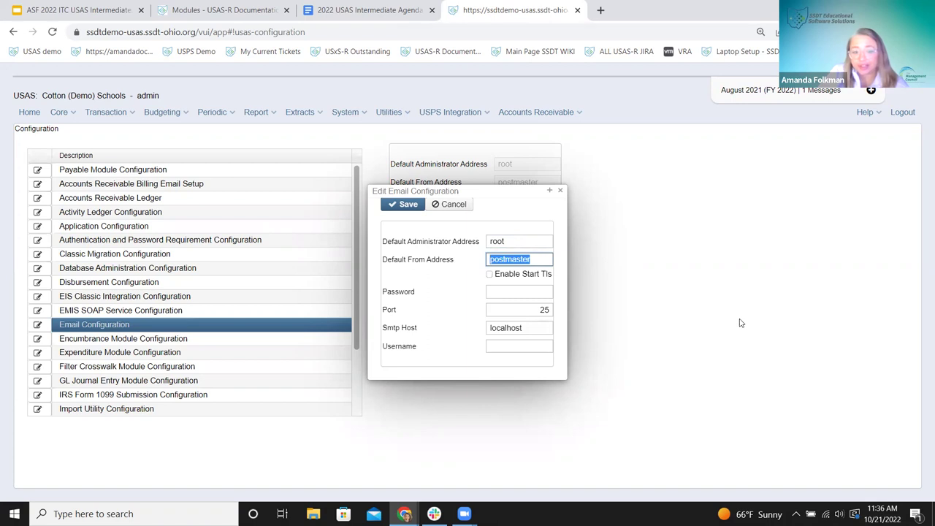
text(USE THIS)
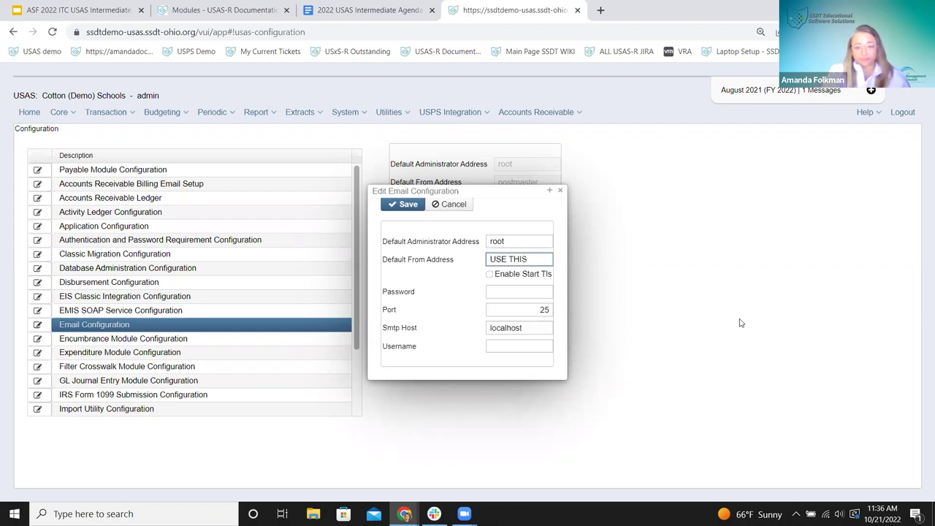
key(BackSpace)
key(BackSpace)
key(BackSpace)
key(BackSpace)
key(BackSpace)
text(TH)
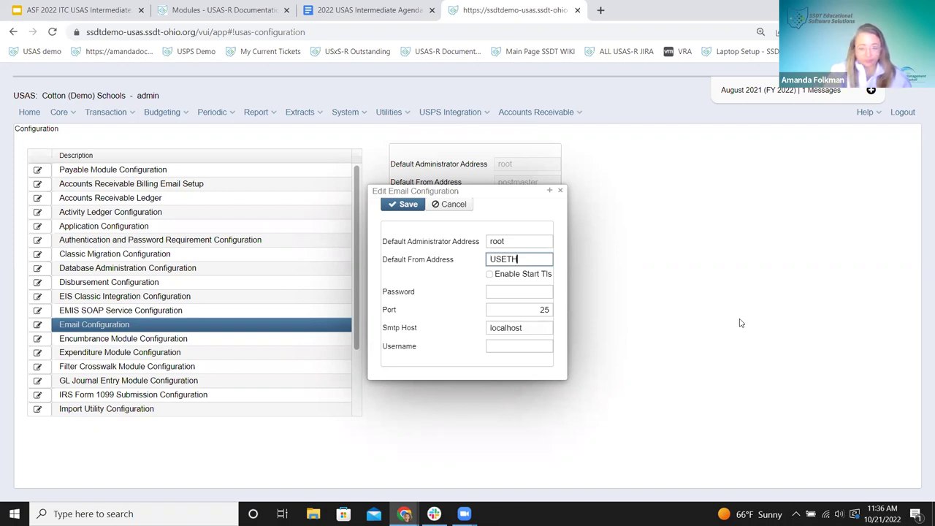
text(IS@exam)
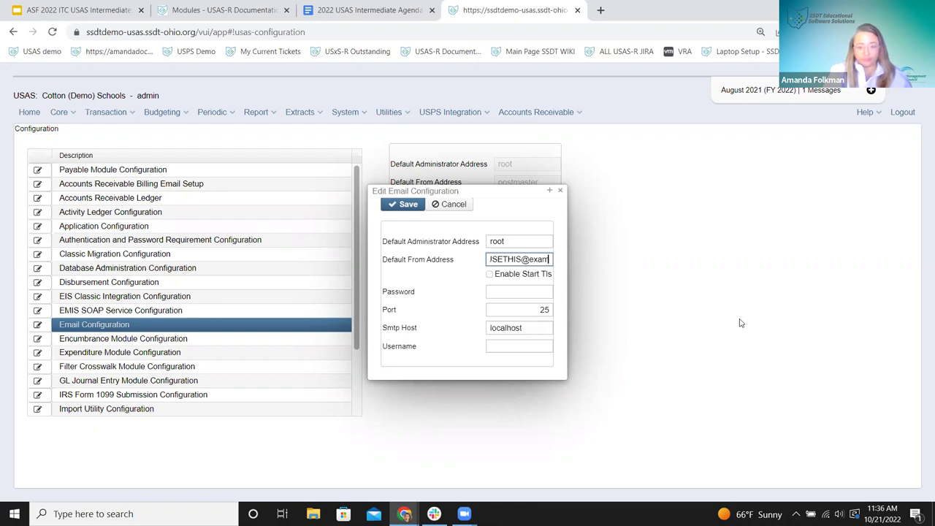
text(ple.com)
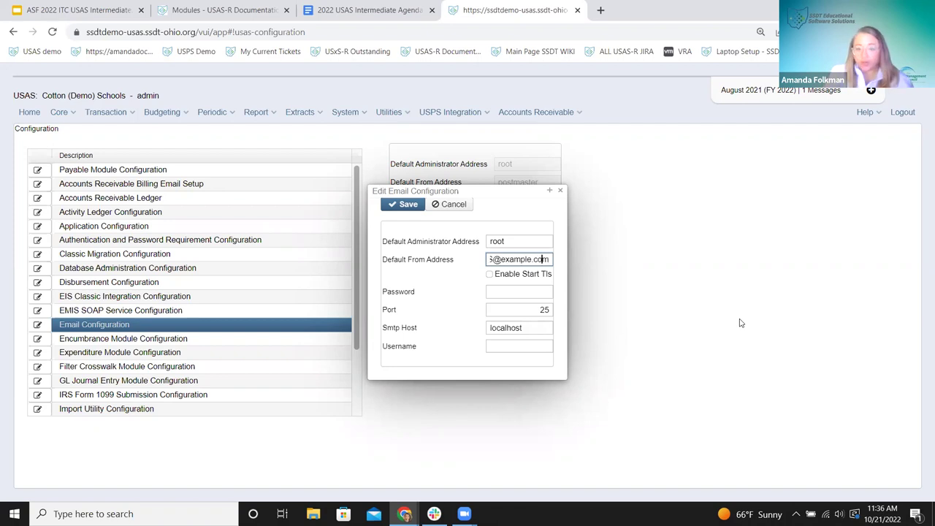
key(Home)
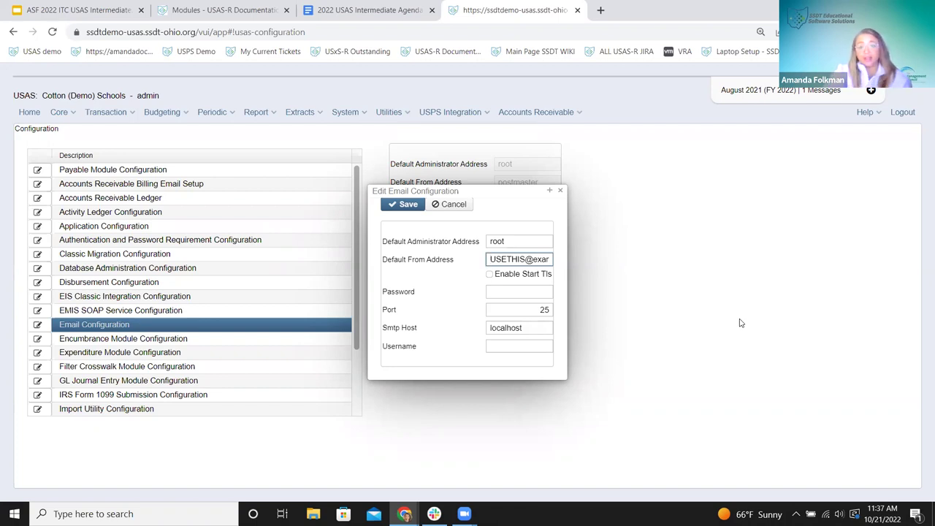
key(Right)
key(Right)
key(Delete)
key(Delete)
key(Delete)
key(Delete)
key(Delete)
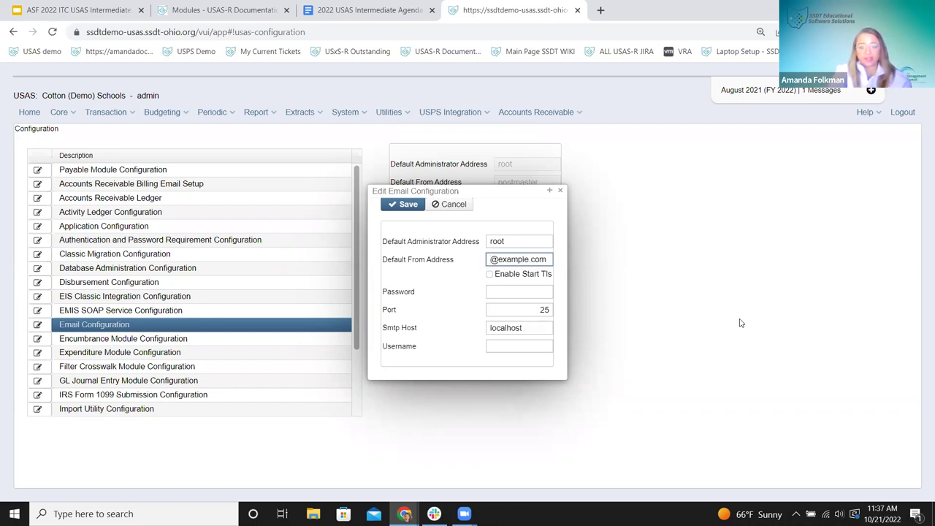
text(AS)
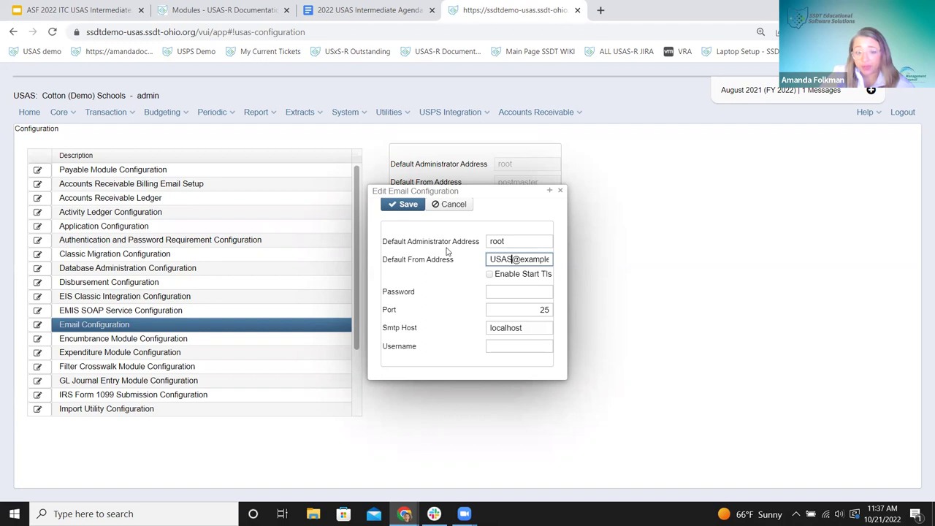
mouse_move(546, 242)
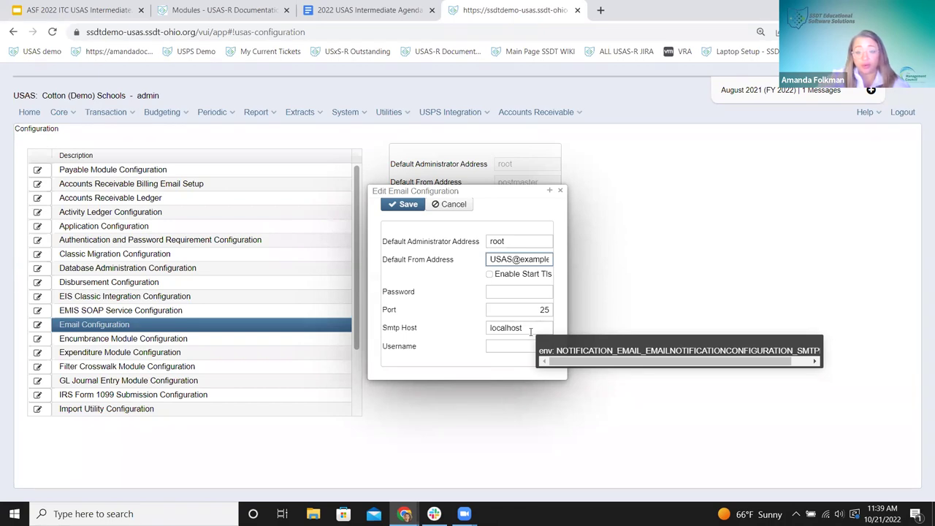
double_click(531, 330)
click(547, 309)
double_click(546, 308)
click(563, 340)
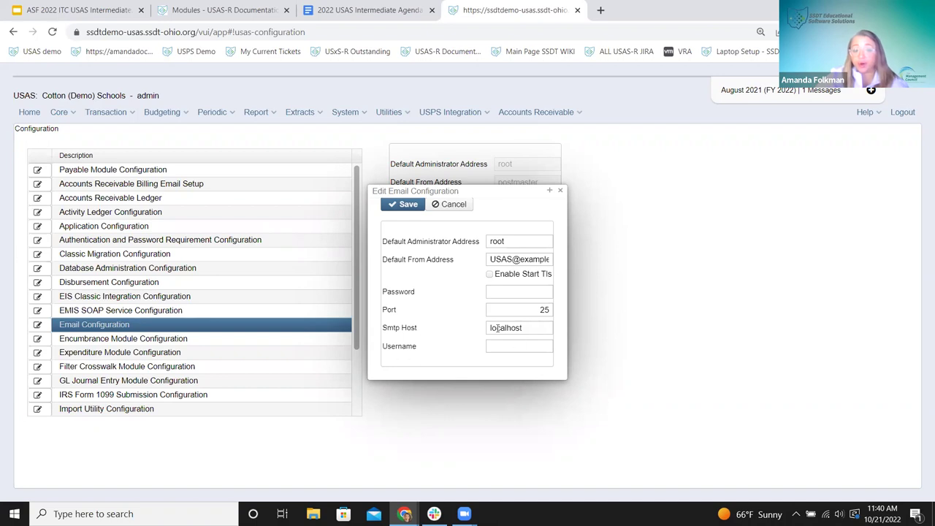
drag(491, 260, 564, 272)
click(460, 283)
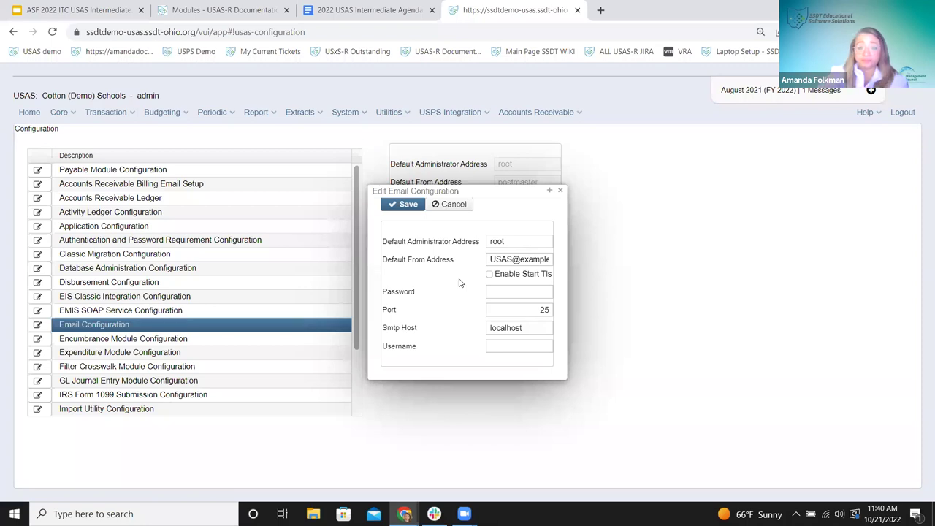
- Close the email dialog unsaved, view System > Modules, then return to the slide deck at slide 54
click(560, 191)
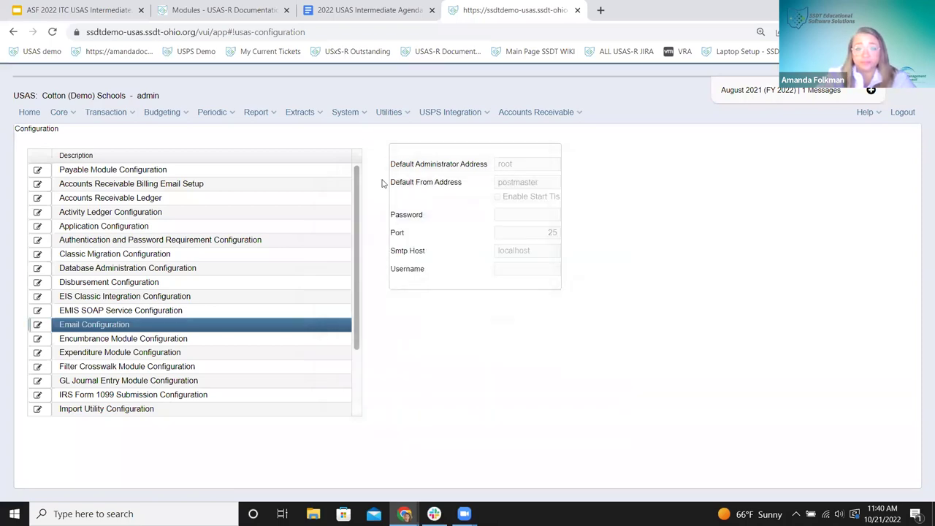
click(349, 113)
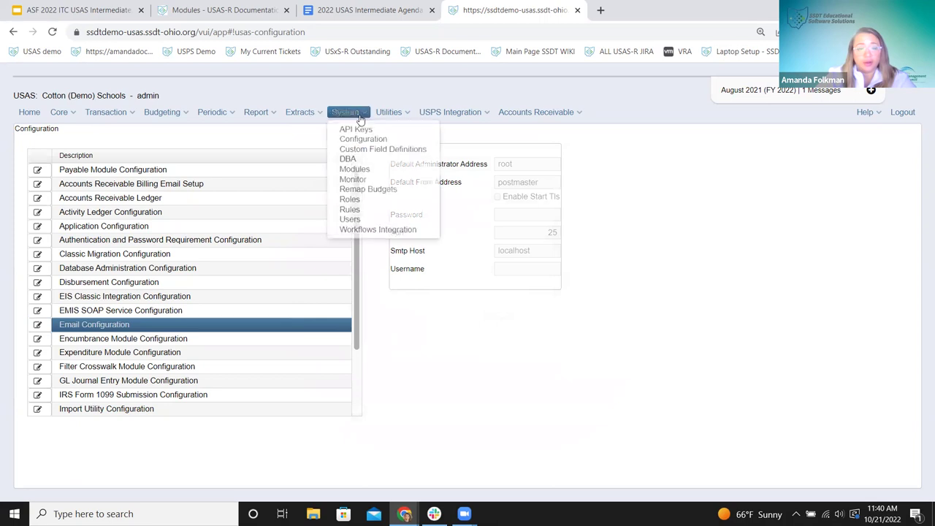
click(361, 173)
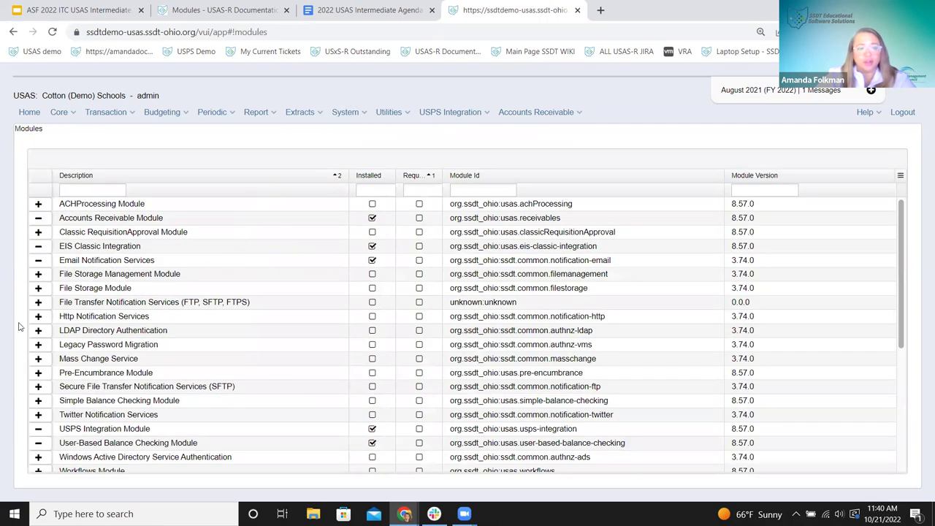
click(88, 9)
scroll(90, 427, down, 2)
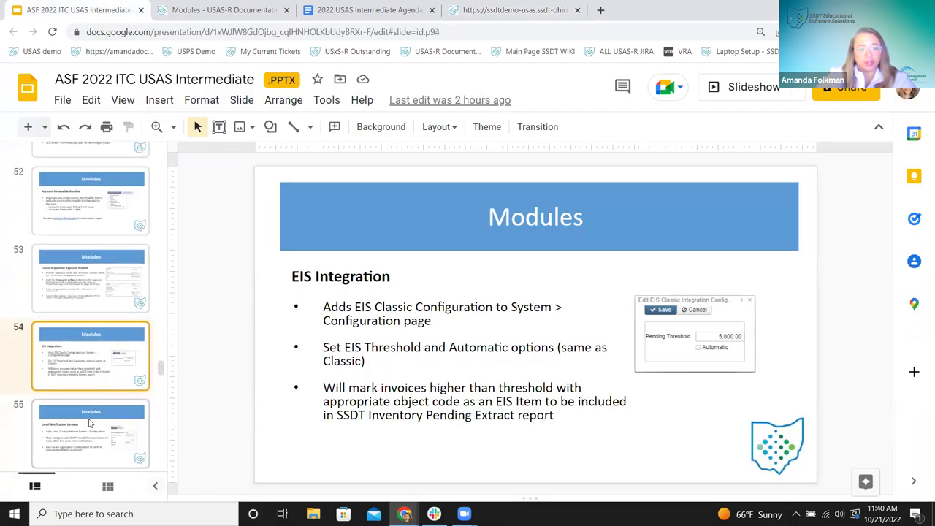
- Show slides 55 (Email Notification Services) and 56 (Mass Change Service), then return to USAS-R
click(89, 422)
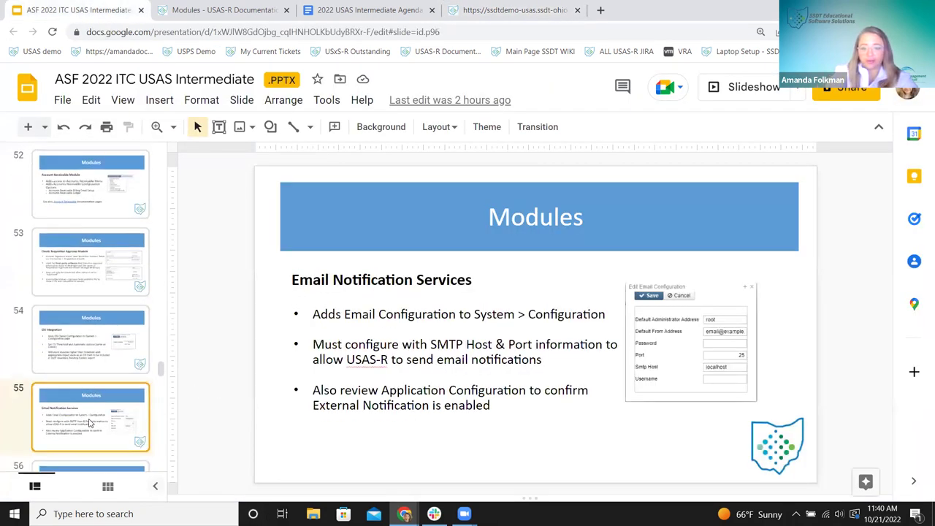
key(Down)
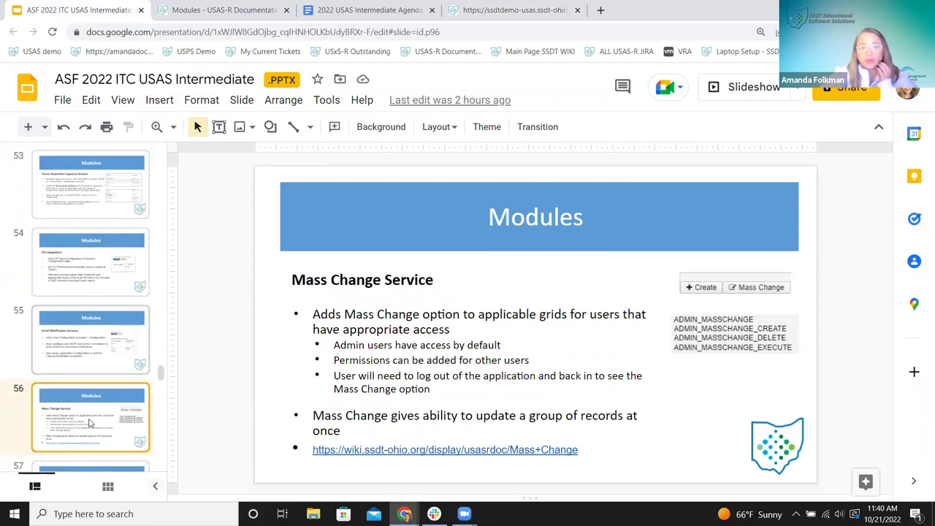
click(475, 15)
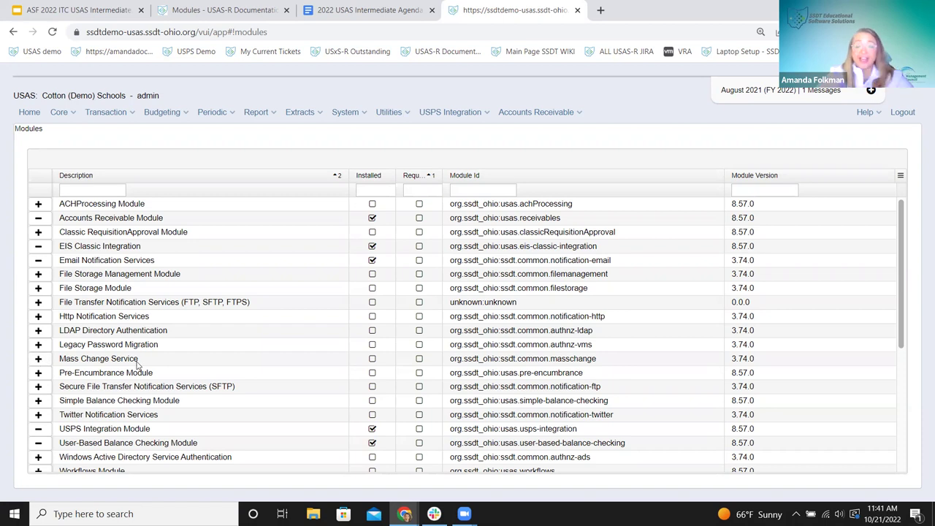
- Read the Email Notification Services entry on the Modules documentation page, then go to the SSDT wiki home
click(217, 11)
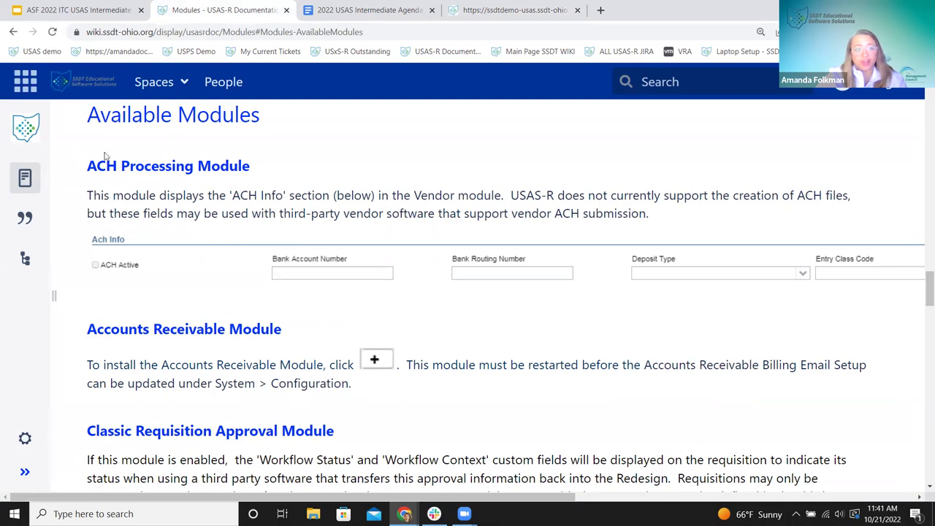
scroll(239, 360, down, 10)
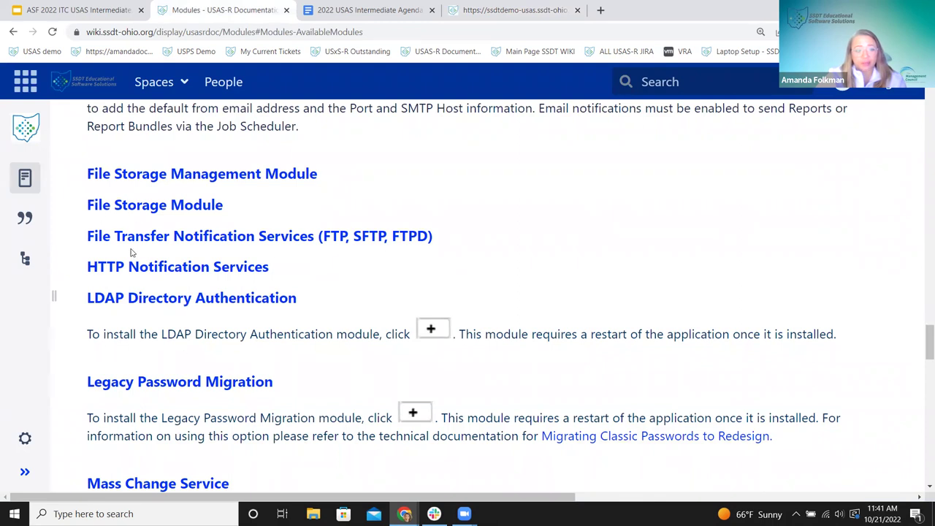
scroll(132, 249, up, 4)
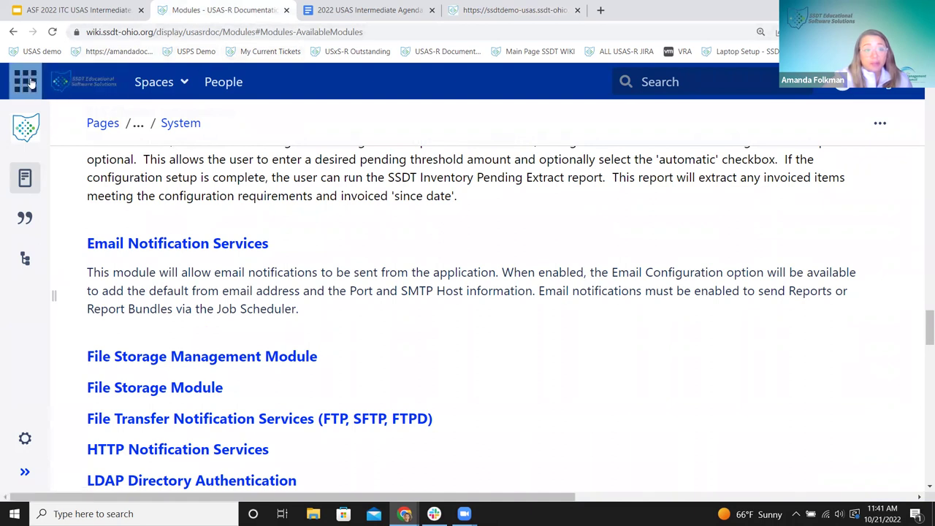
click(83, 81)
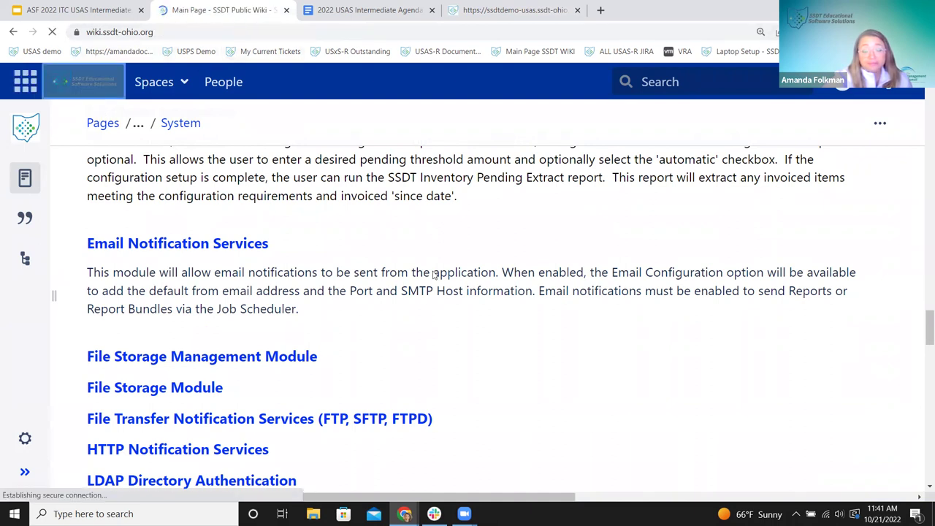
- Browse USAS-R Documentation through Appendix > Useful Procedures to the Mass Change page
scroll(104, 250, down, 4)
scroll(103, 249, down, 3)
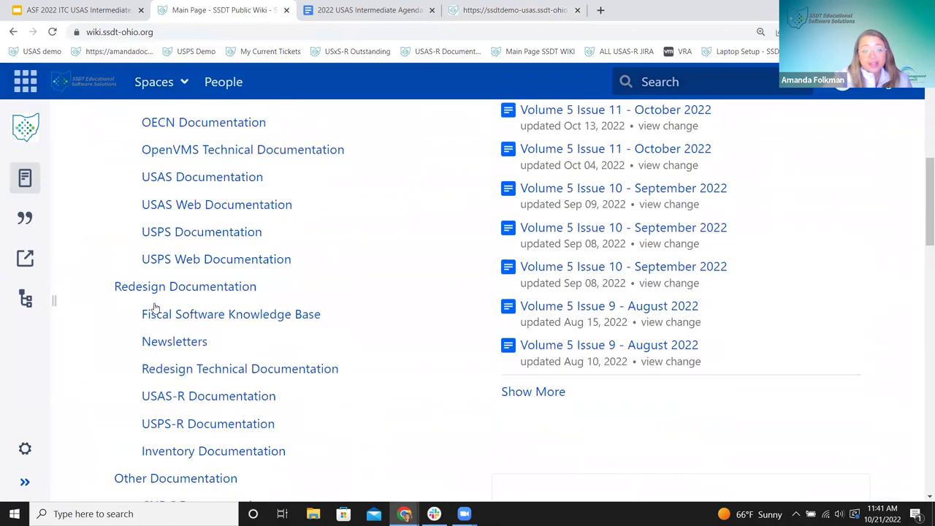
click(166, 276)
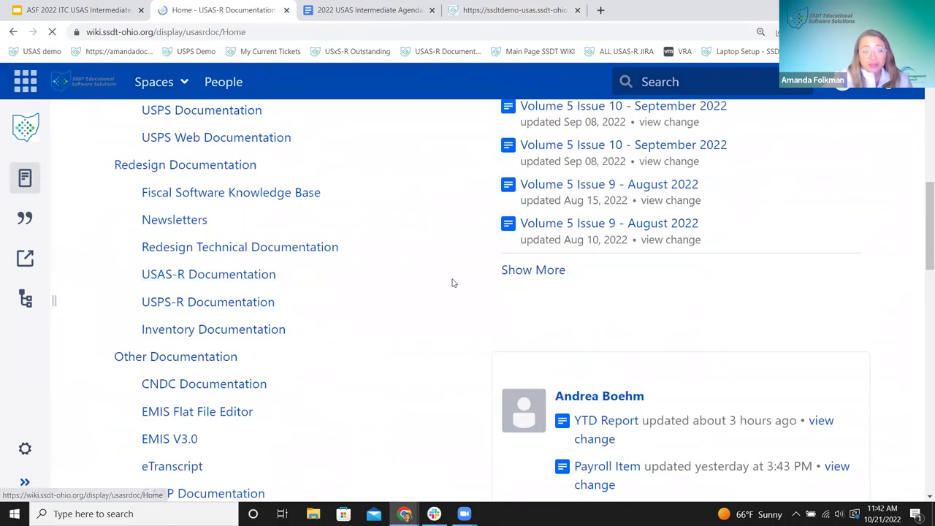
scroll(441, 277, down, 2)
scroll(441, 278, down, 4)
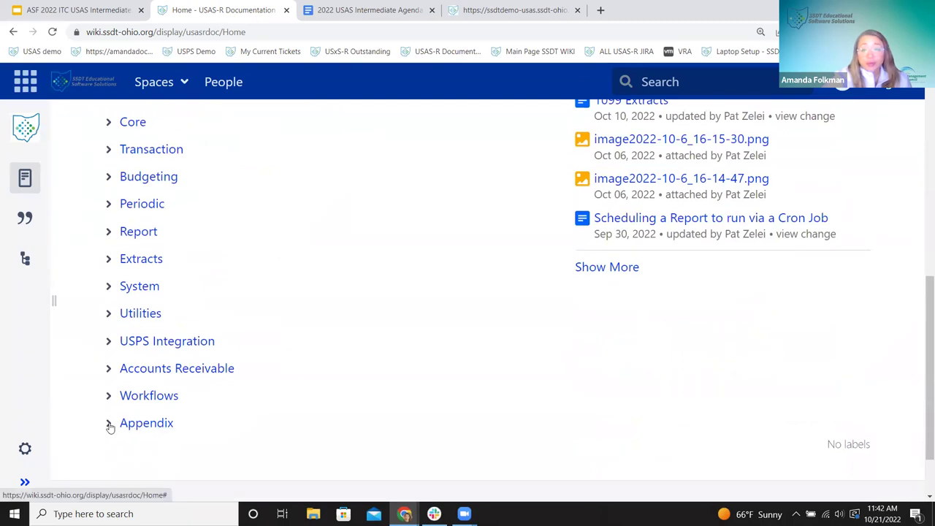
click(108, 423)
scroll(288, 391, down, 2)
scroll(288, 393, down, 2)
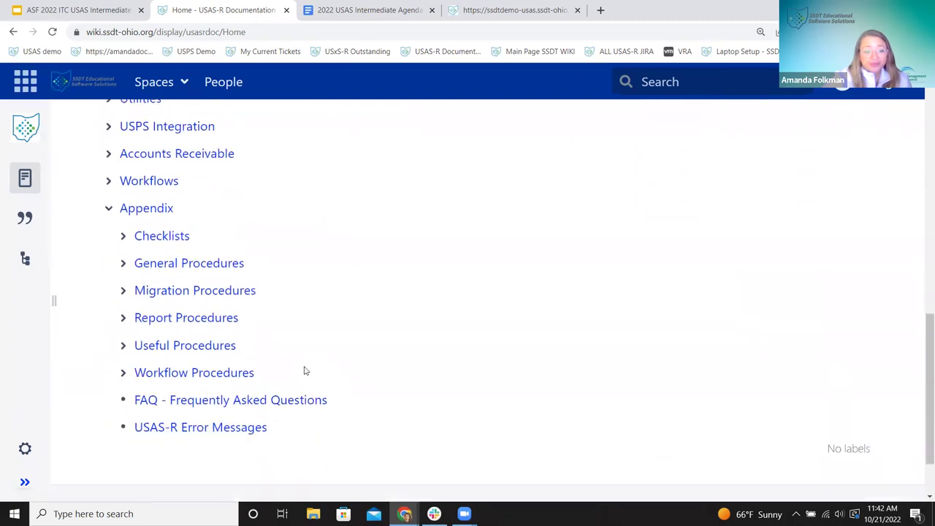
click(406, 315)
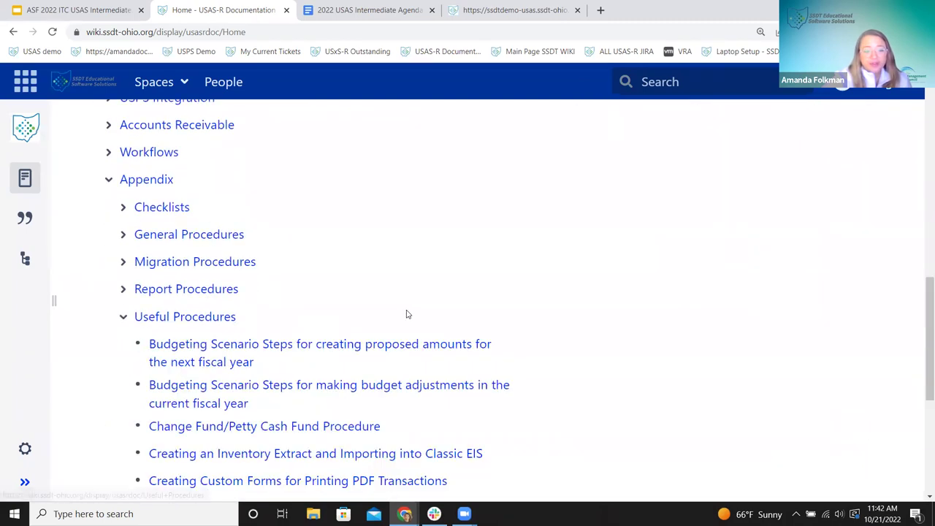
scroll(408, 314, down, 3)
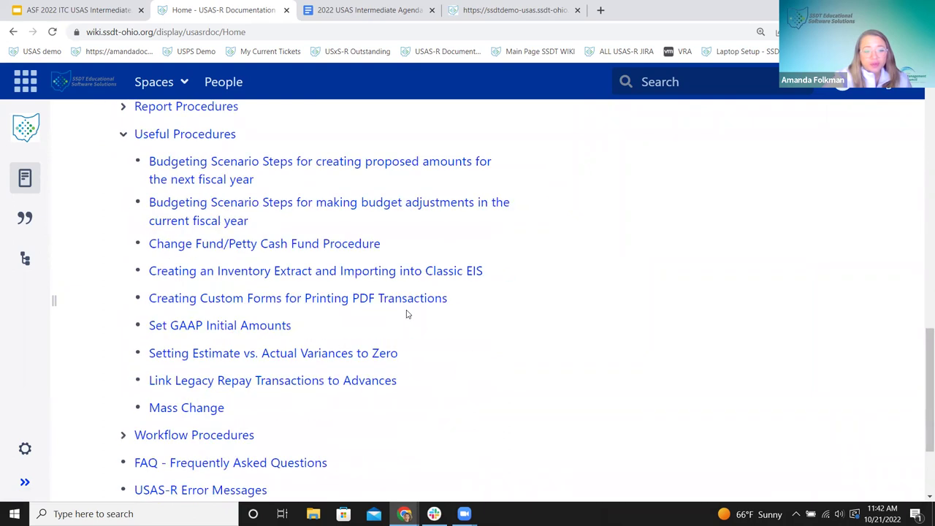
click(208, 408)
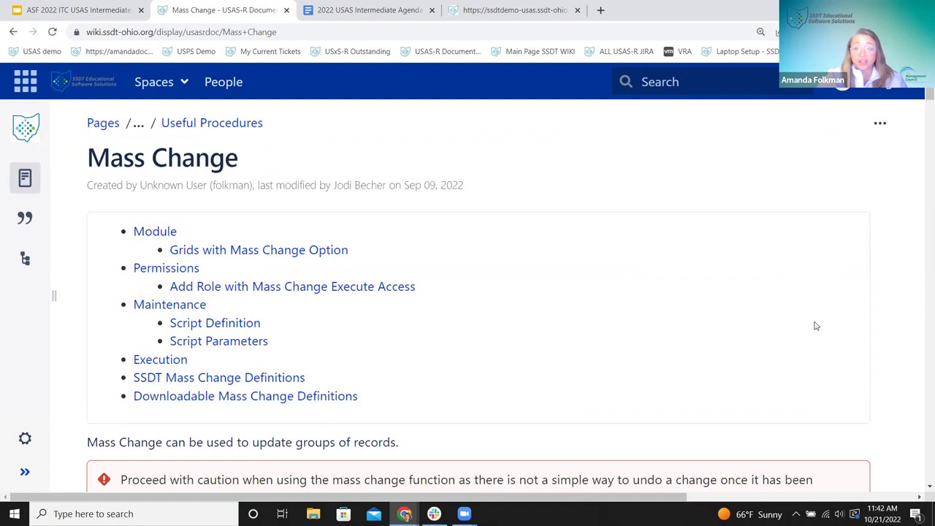
- Scroll the Mass Change wiki page down to the Add Role steps, then return to the USAS Modules list
scroll(816, 326, down, 1)
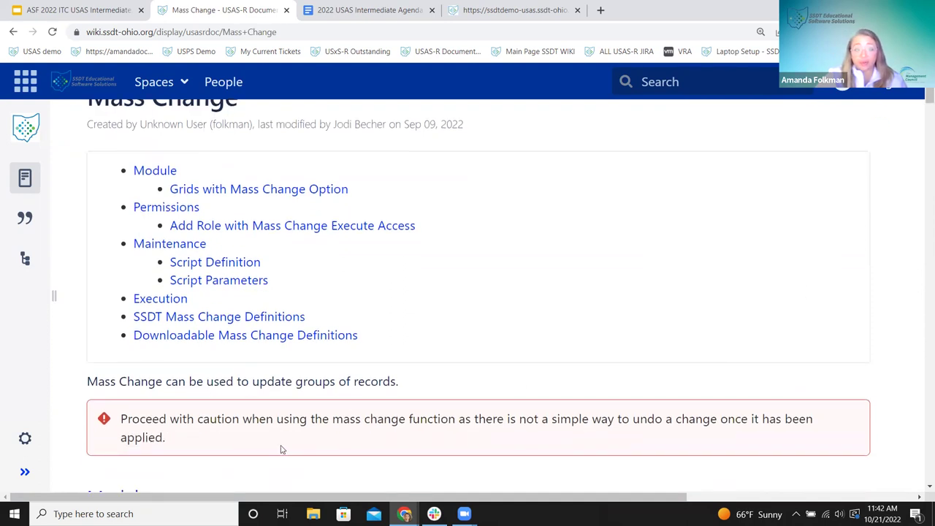
scroll(293, 420, down, 2)
scroll(297, 412, down, 5)
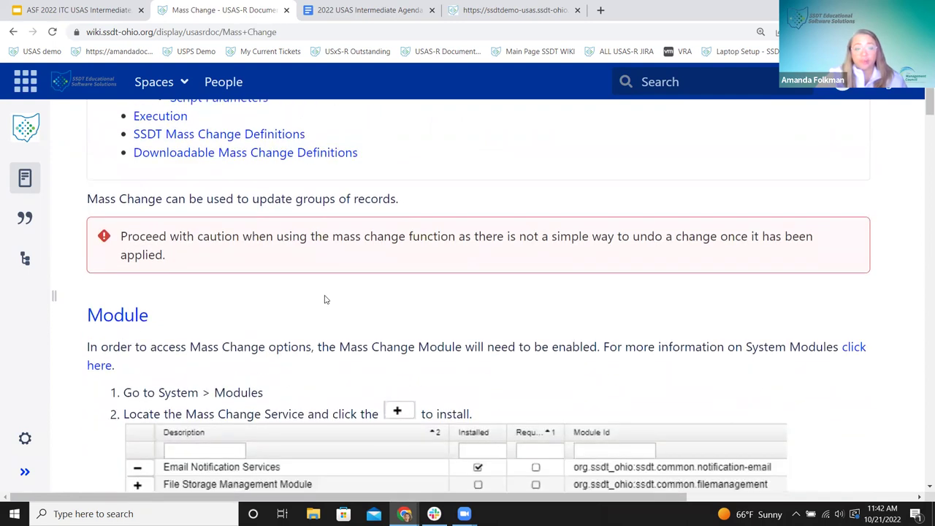
scroll(197, 329, down, 3)
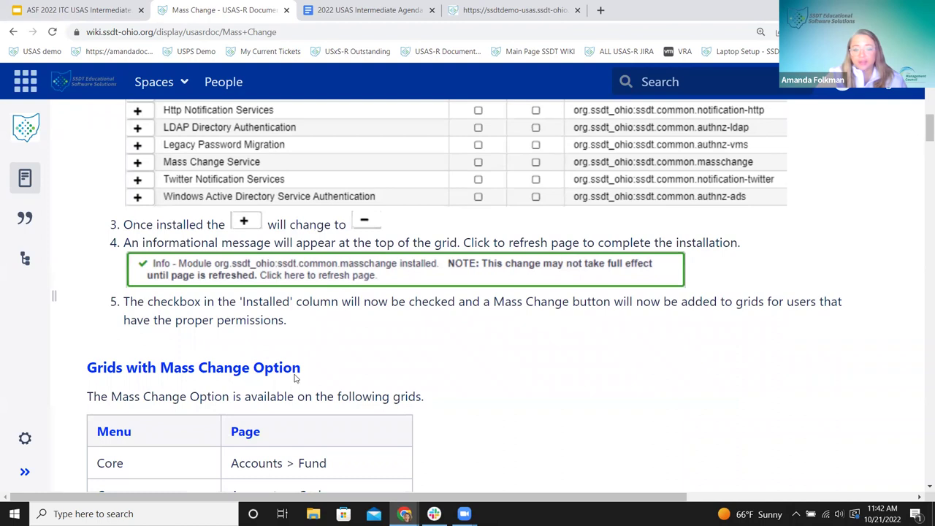
scroll(250, 403, down, 6)
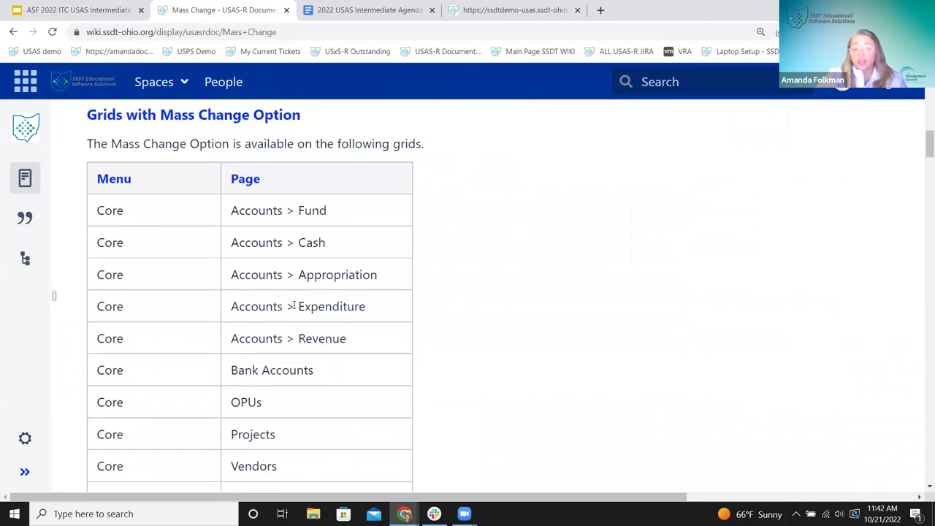
scroll(548, 235, down, 4)
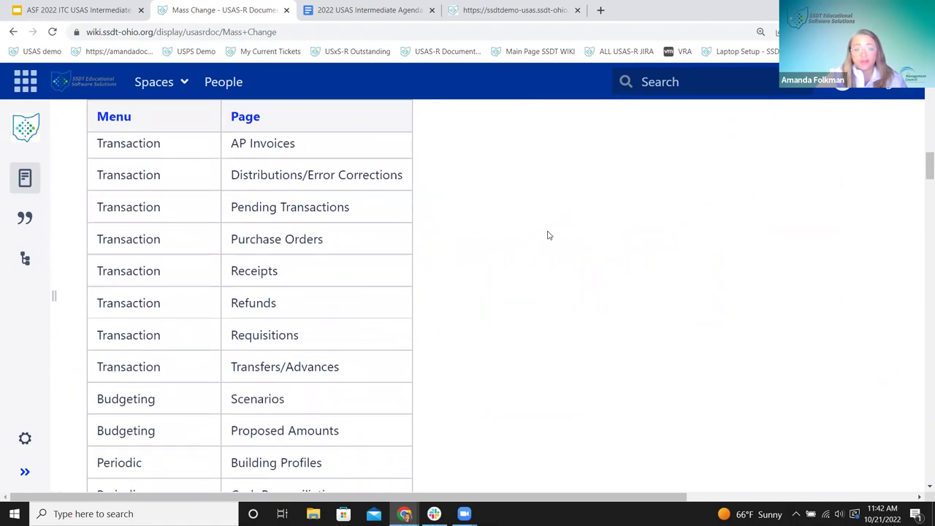
scroll(549, 236, down, 4)
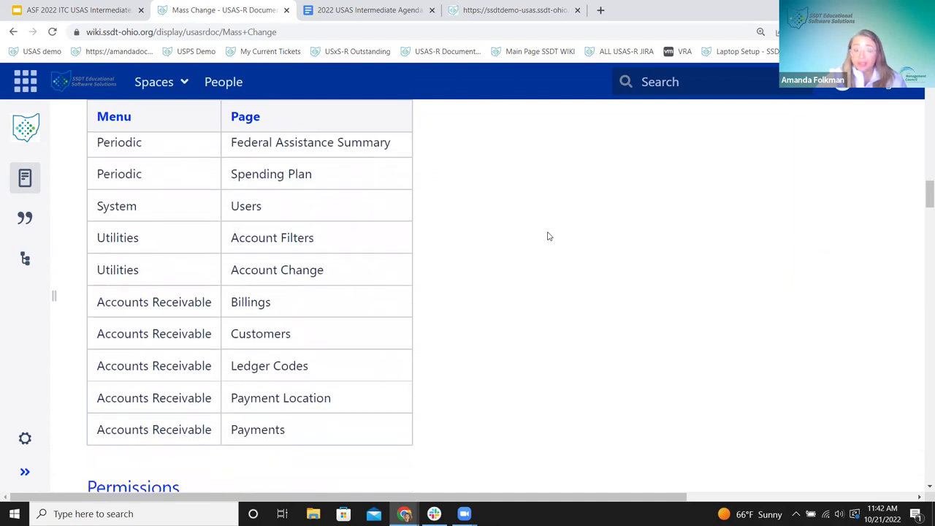
scroll(550, 237, down, 2)
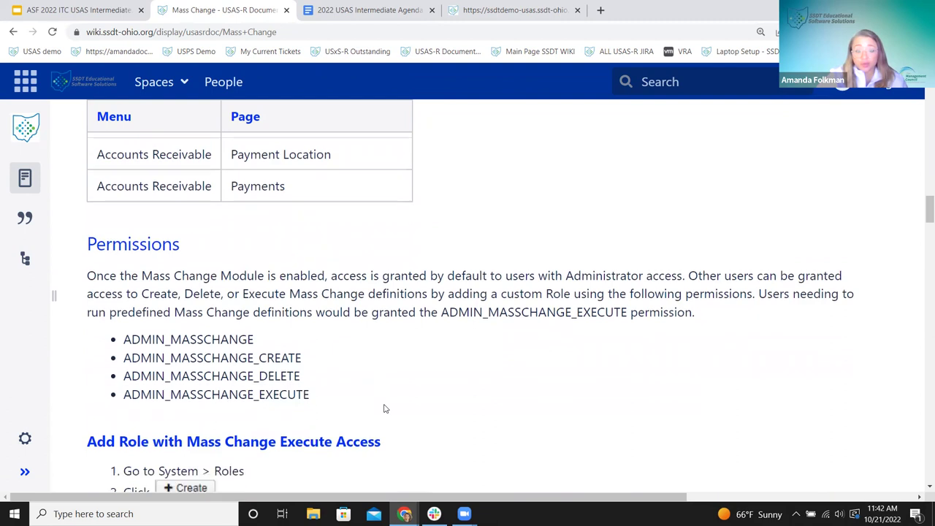
scroll(383, 409, down, 2)
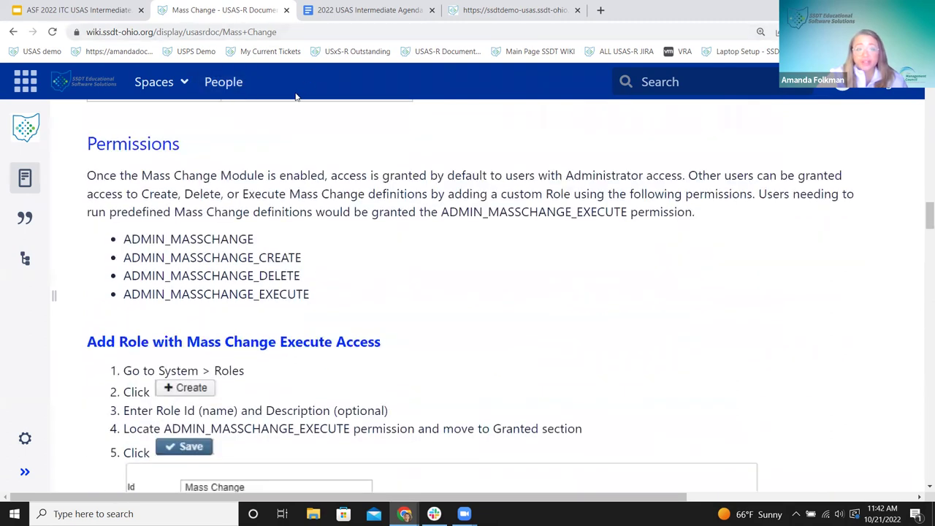
click(465, 18)
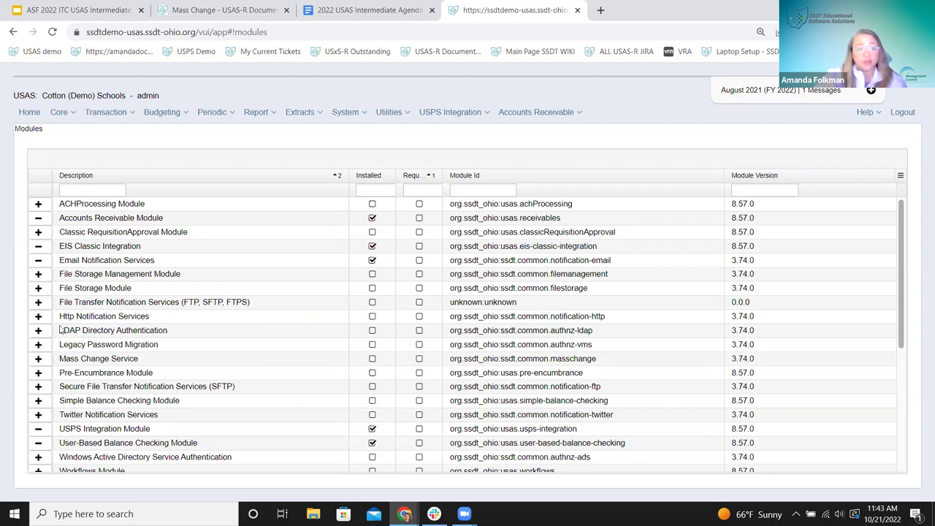
- Install the Mass Change Service module and open the Core Vendors list
click(38, 358)
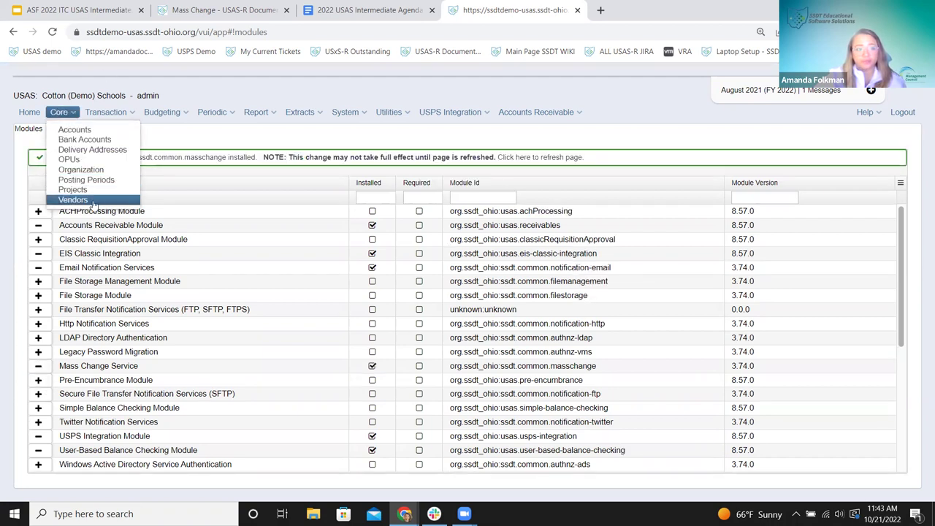
click(80, 194)
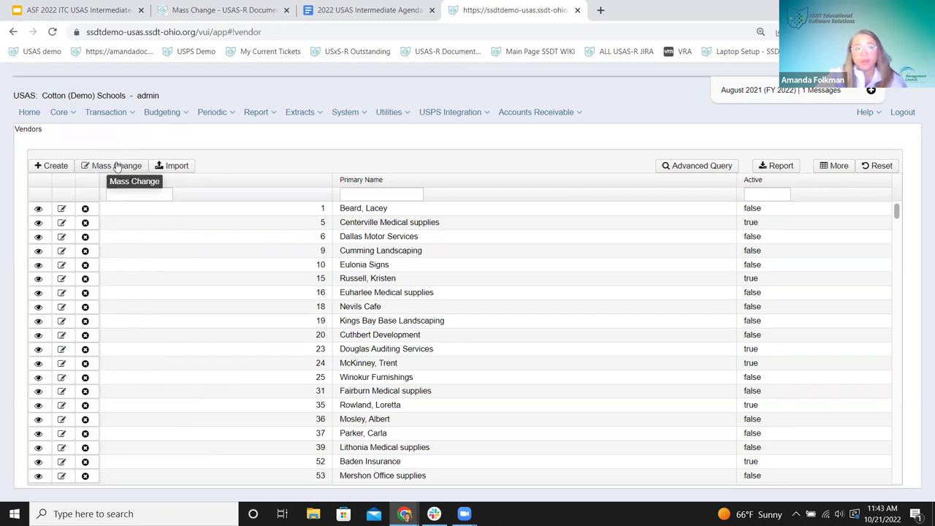
- Start a vendor mass change that sets the active property to false
click(119, 168)
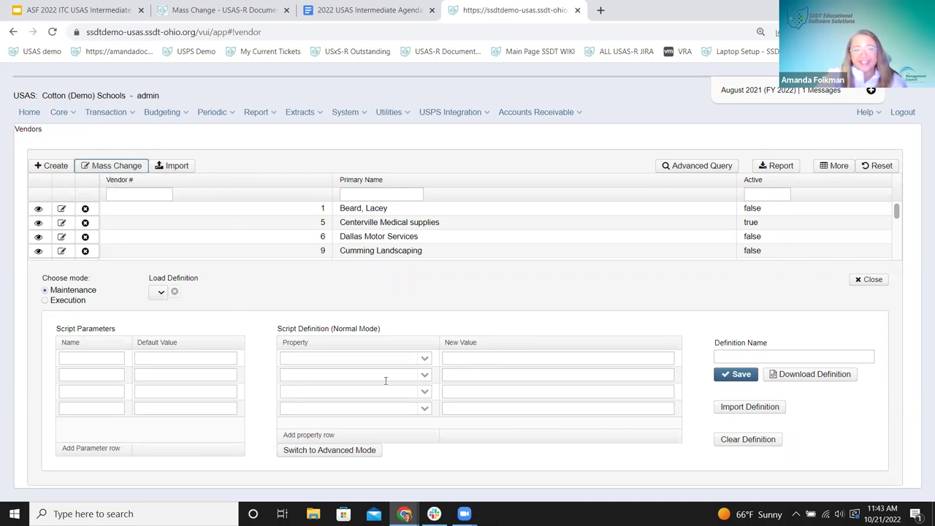
click(425, 359)
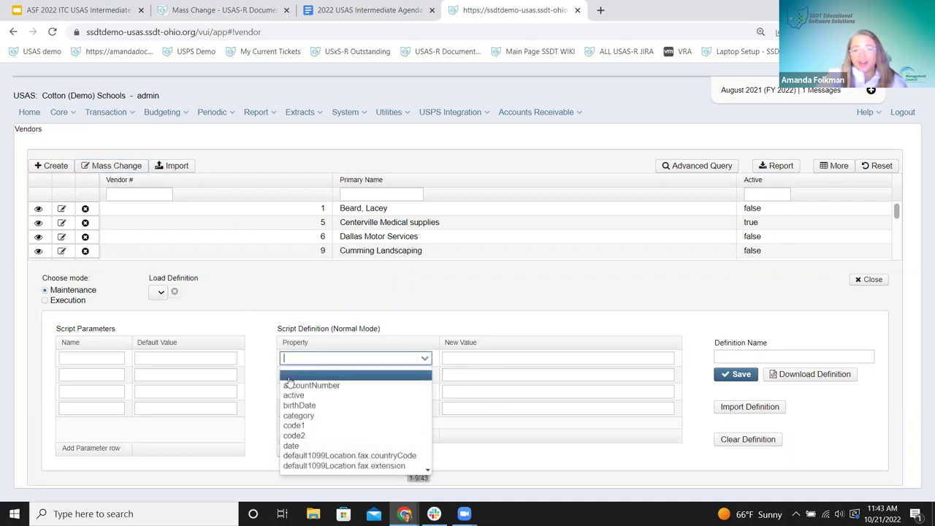
click(314, 384)
click(466, 360)
text(false)
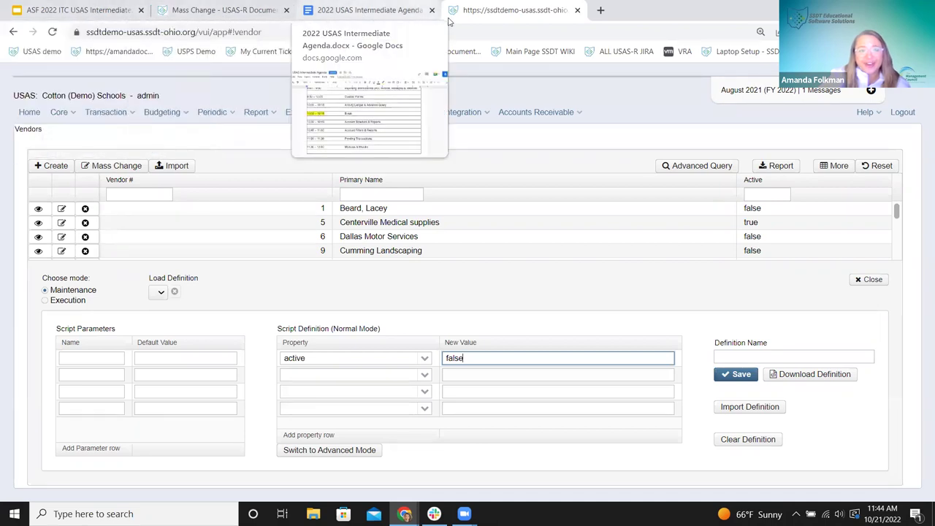
click(335, 115)
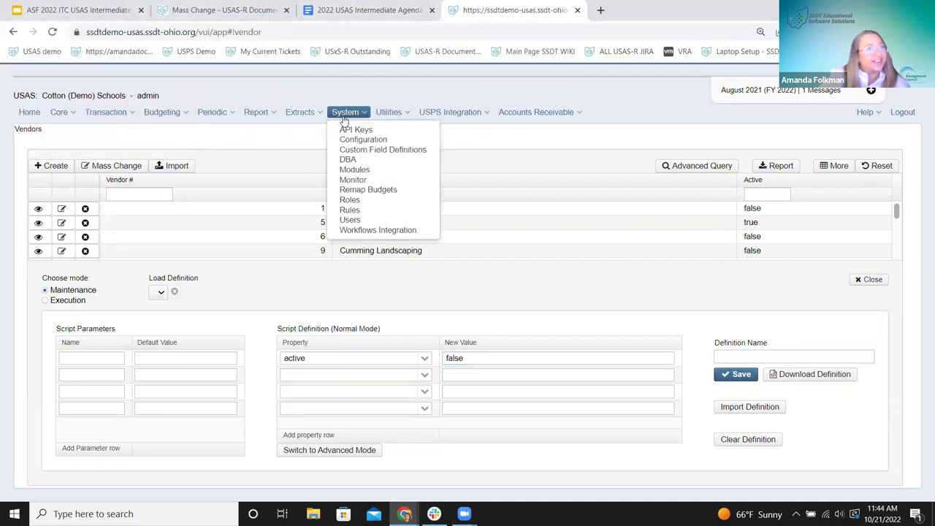
- Review the Modules list against the Pre-Encumbrance Module slide (57) and the Mass Change documentation
click(352, 169)
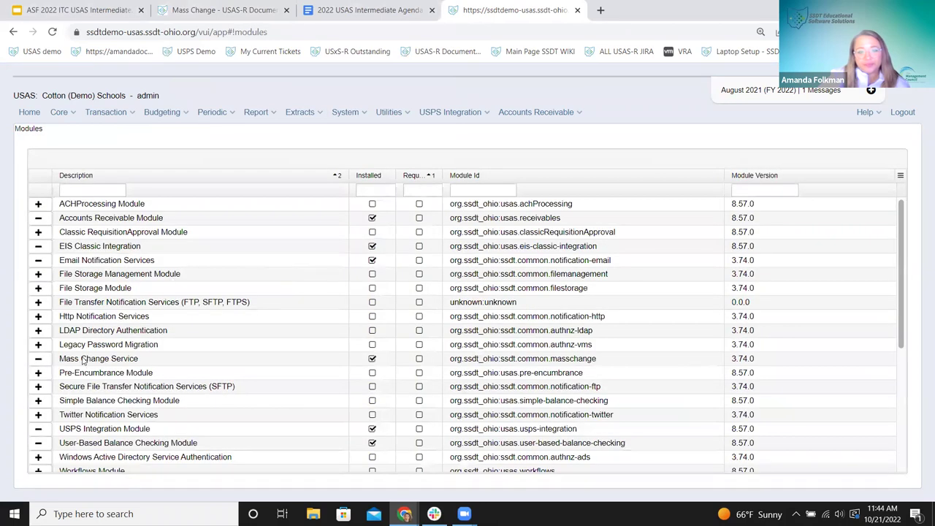
scroll(84, 361, down, 2)
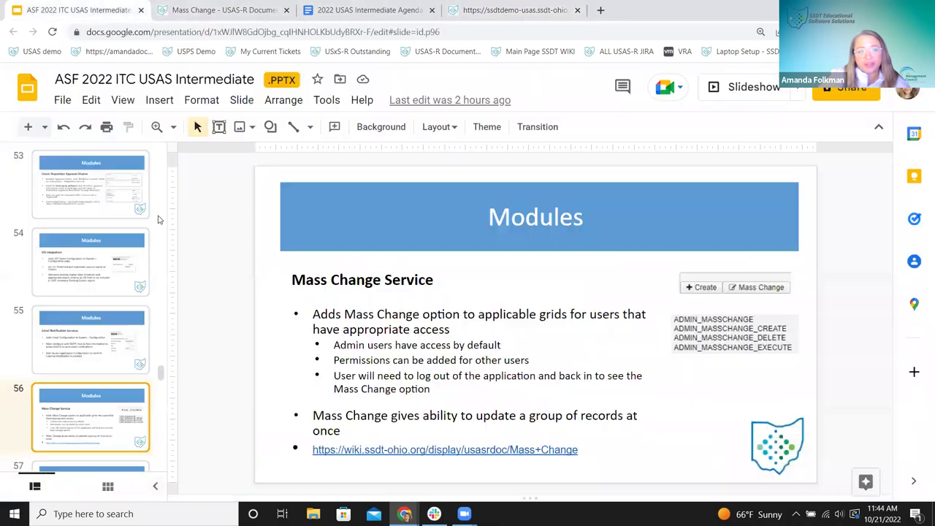
click(80, 10)
scroll(126, 438, down, 2)
click(113, 383)
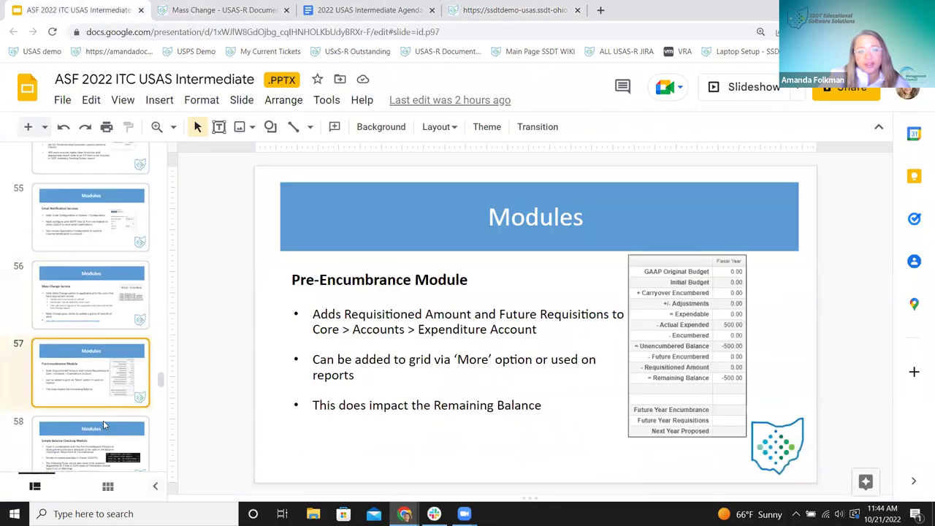
scroll(99, 370, down, 1)
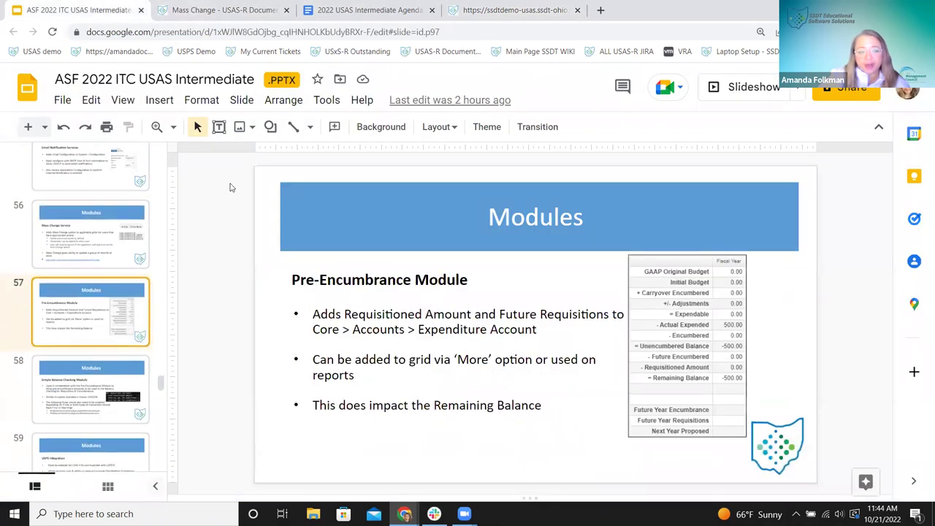
click(256, 15)
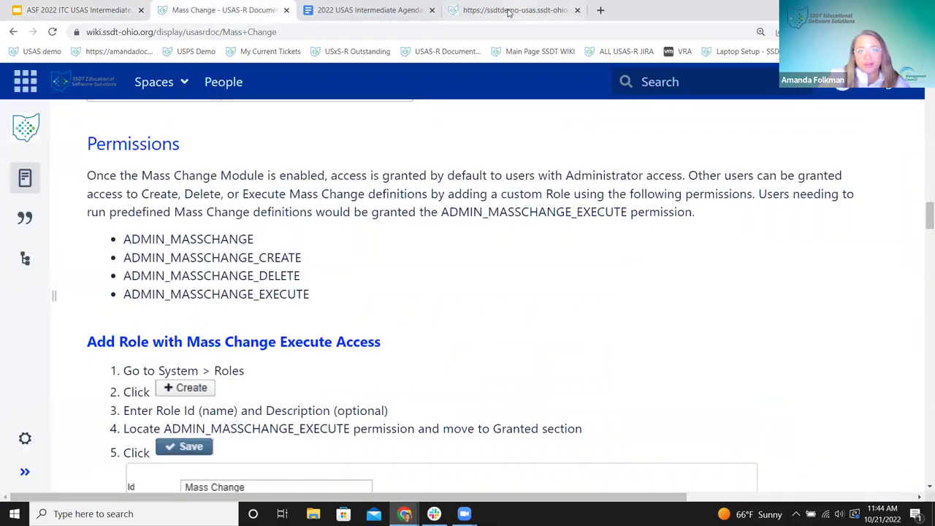
click(512, 11)
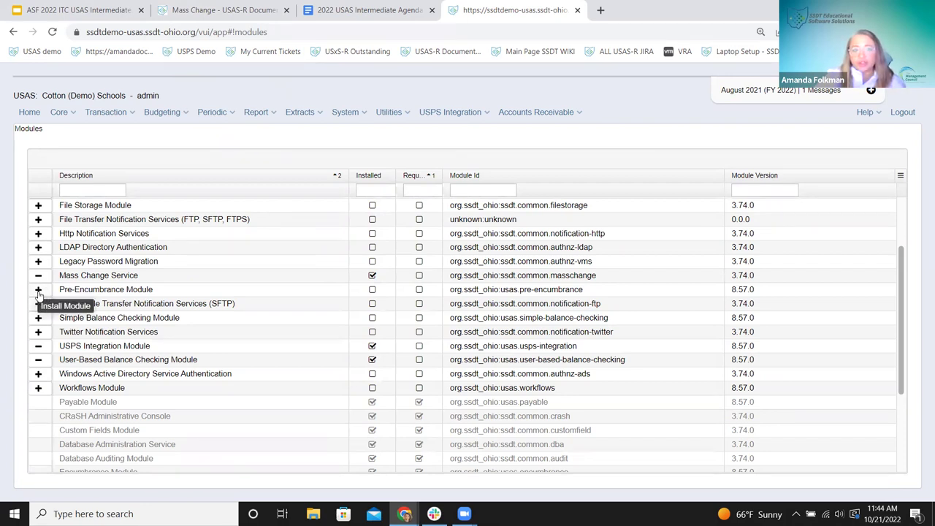
- Install the Pre-Encumbrance Module and open the Core Funds accounts list
click(38, 289)
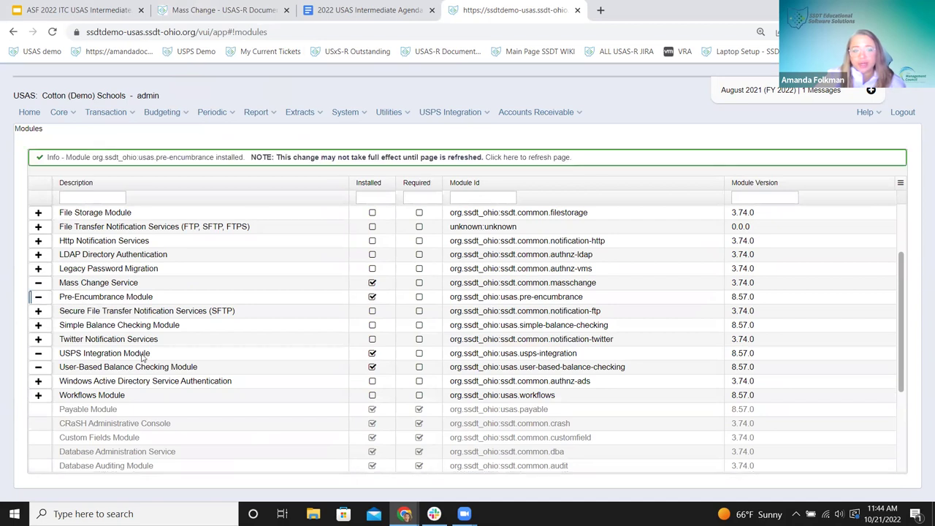
click(57, 113)
click(67, 129)
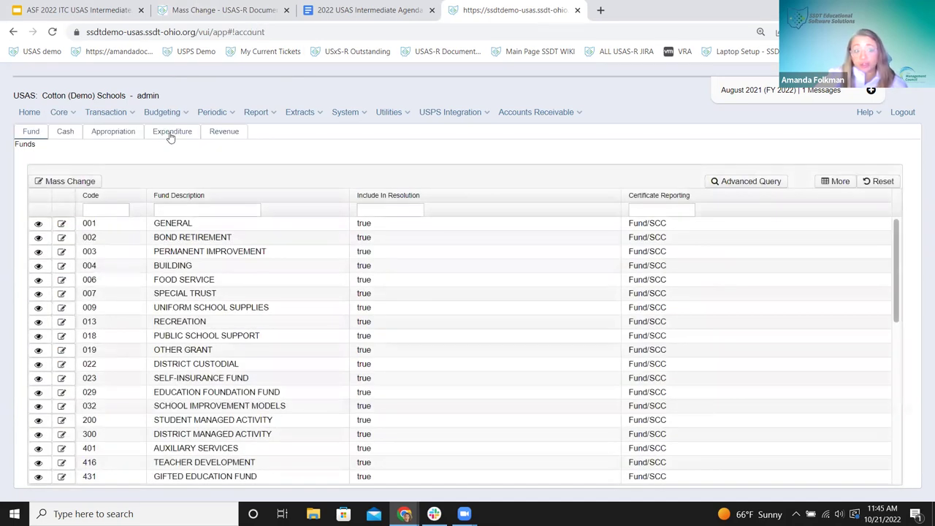
click(170, 133)
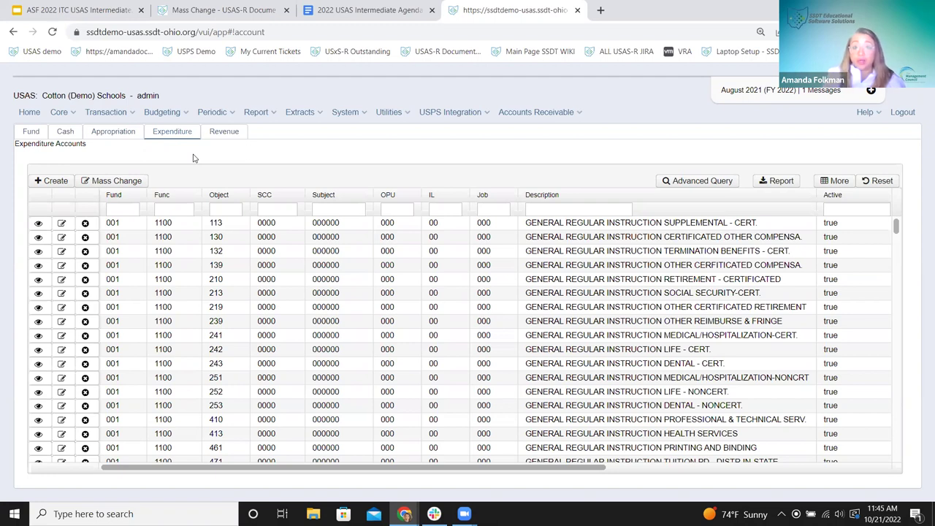
click(38, 224)
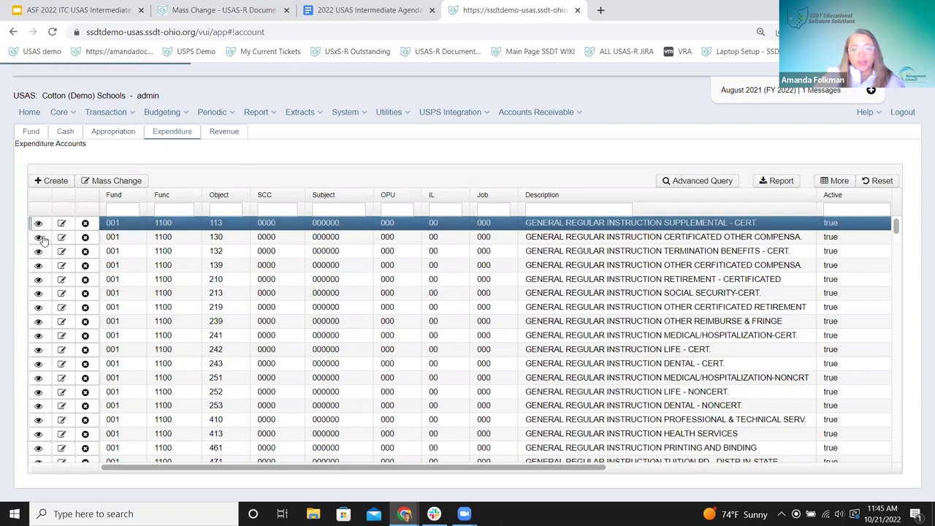
- Highlight the Requisitioned Amount and Future Year Requisitions lines in the account's Amounts section
scroll(122, 163, down, 3)
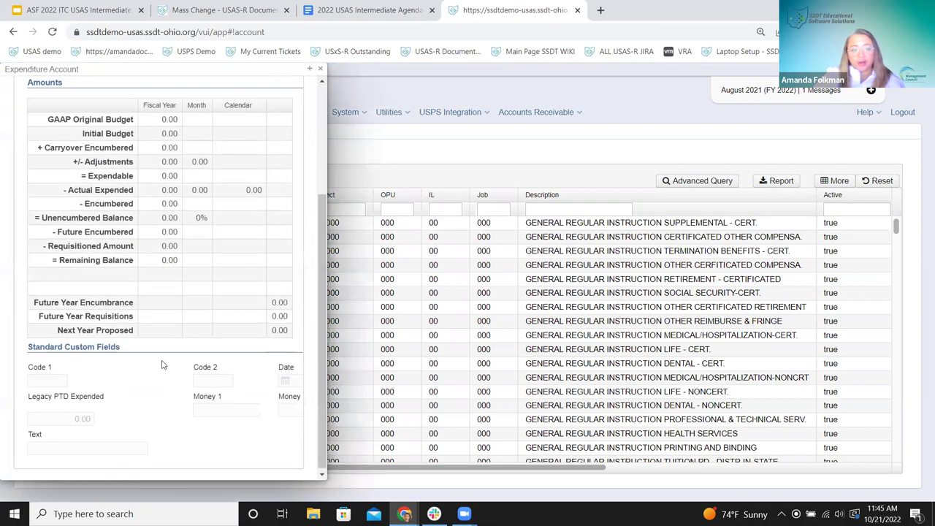
drag(48, 245, 132, 247)
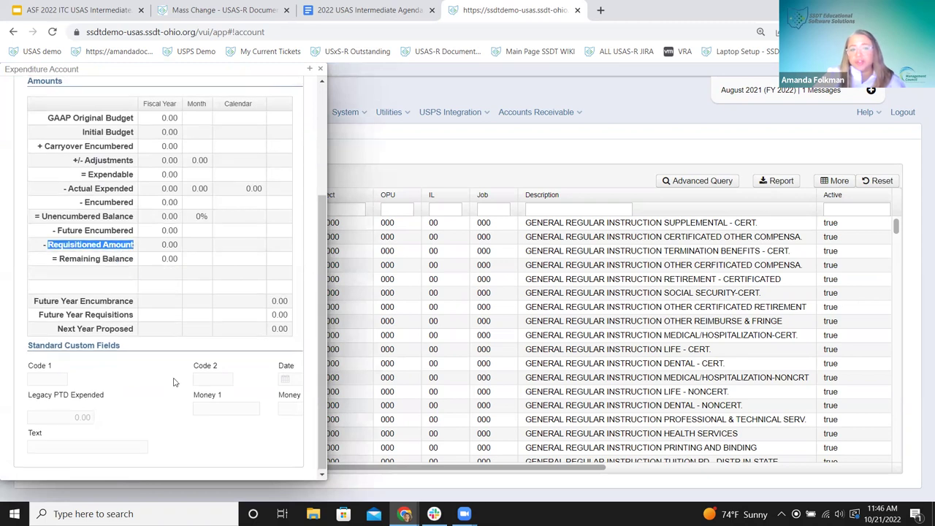
drag(44, 315, 135, 316)
drag(58, 247, 134, 252)
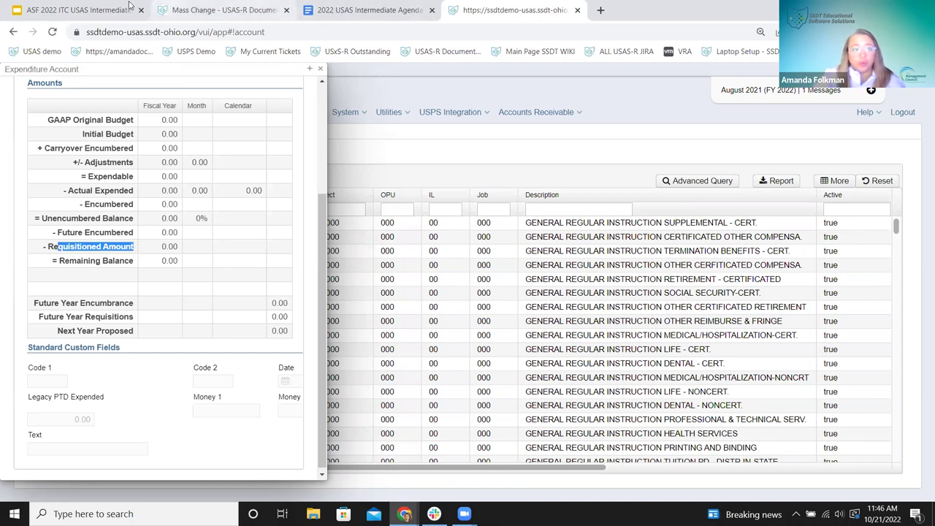
click(70, 15)
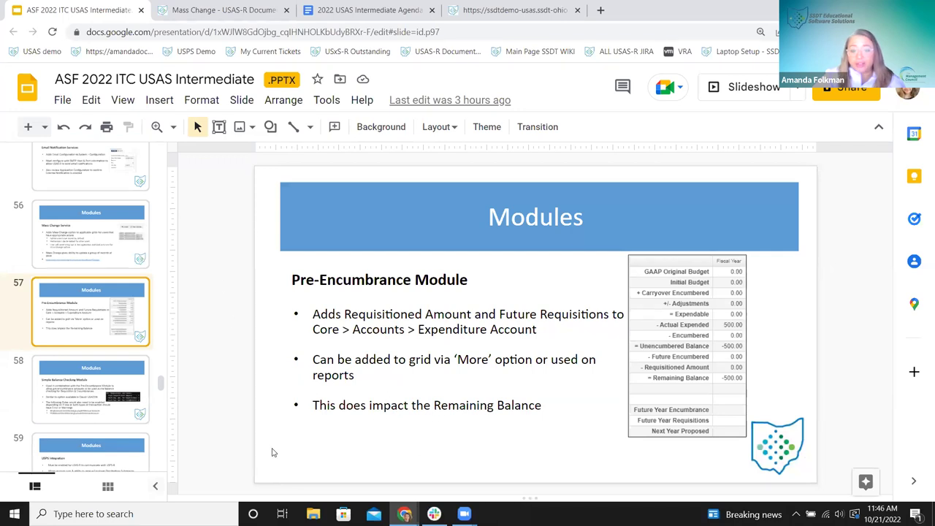
- Move the User Based Balance Checking slide to position 59, right after Simple Balance Checking Module
click(93, 394)
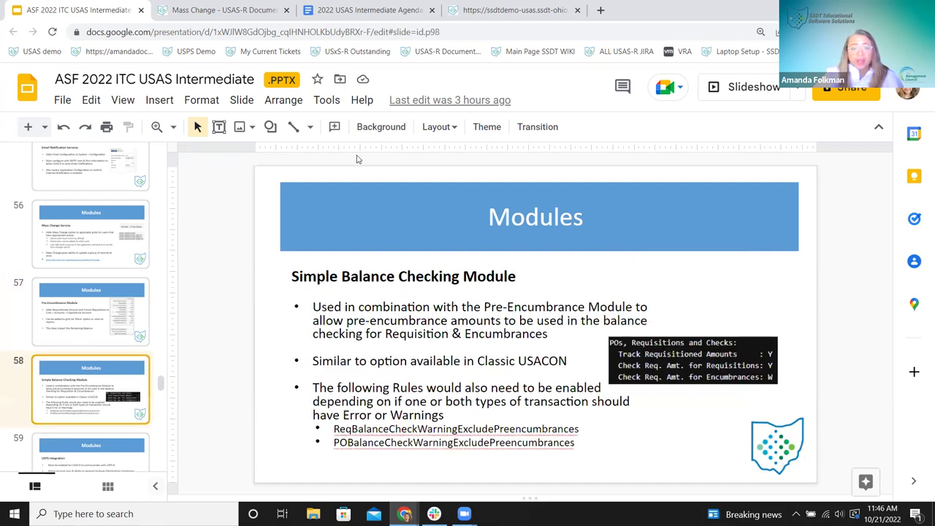
scroll(54, 371, down, 2)
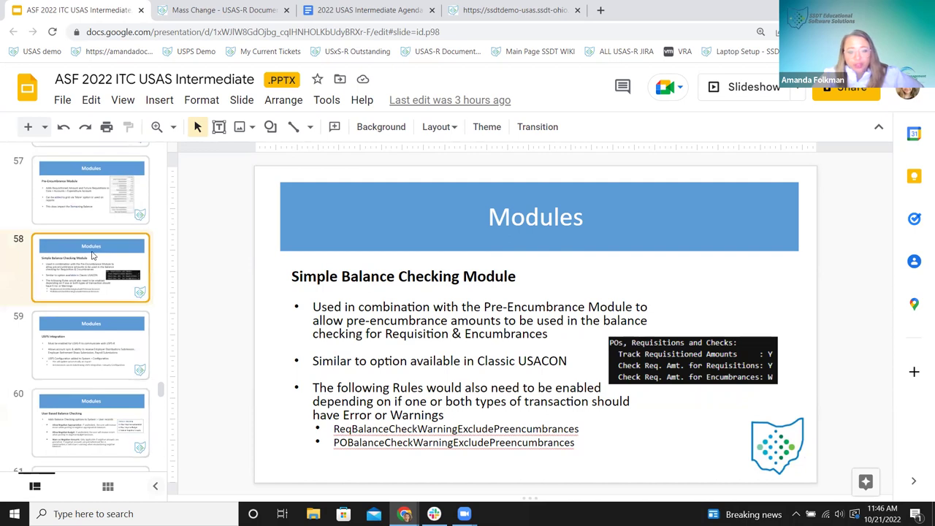
drag(98, 427, 83, 307)
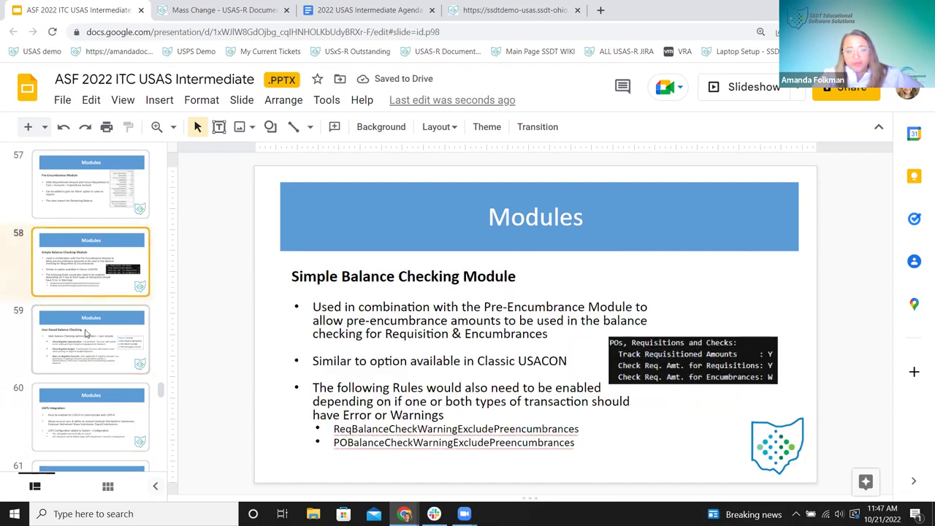
click(92, 321)
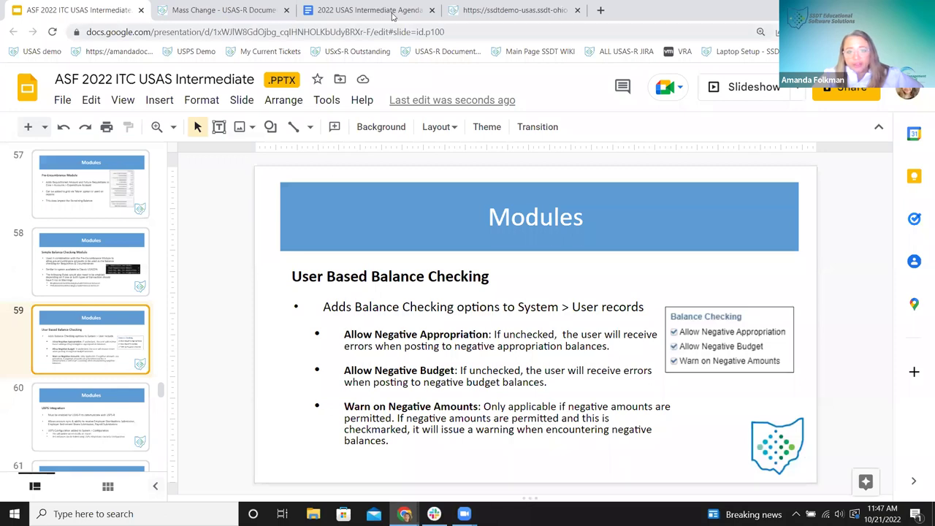
- Return to USAS-R and scroll the System Modules list to the balance checking modules
key(ctrl+4)
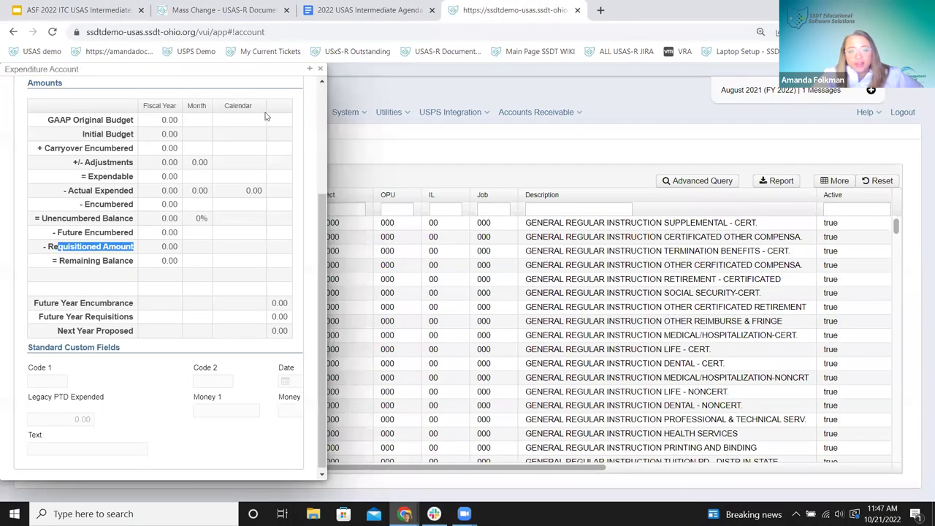
click(342, 115)
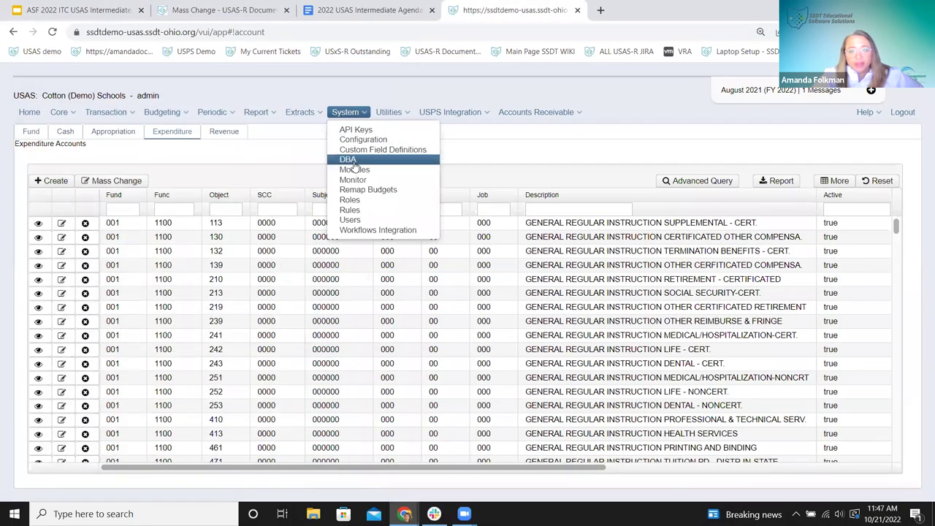
click(352, 170)
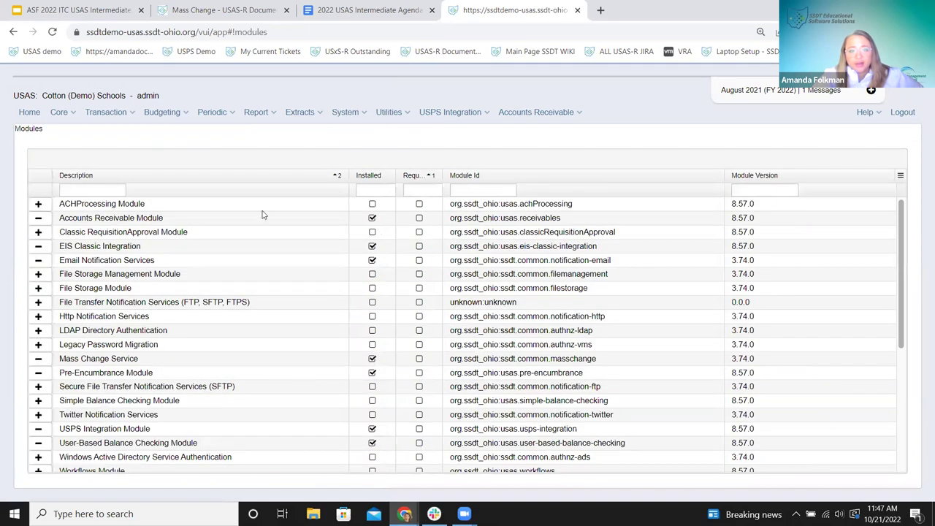
scroll(101, 322, down, 3)
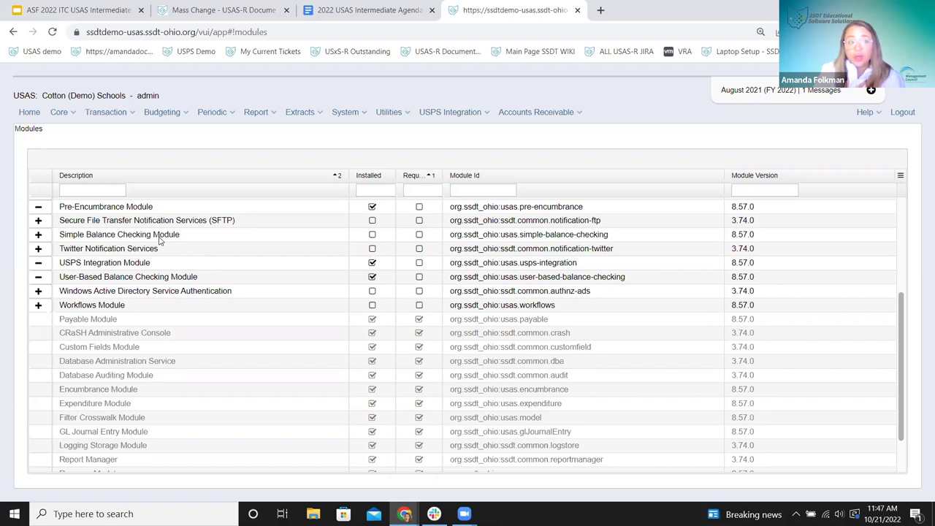
click(110, 10)
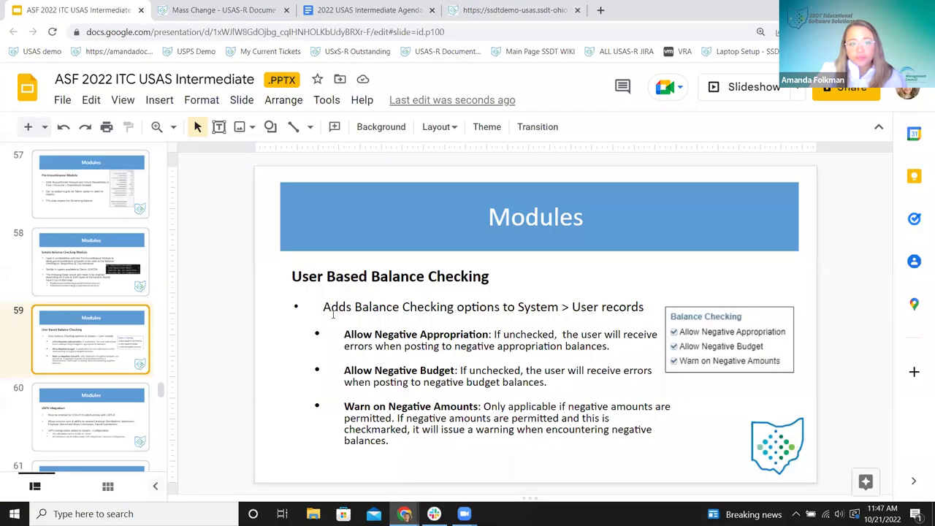
click(105, 278)
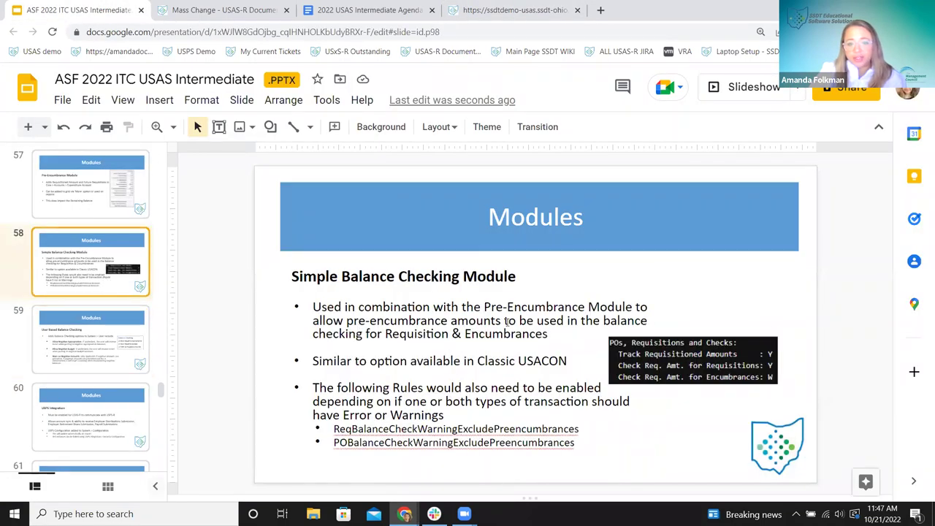
click(753, 93)
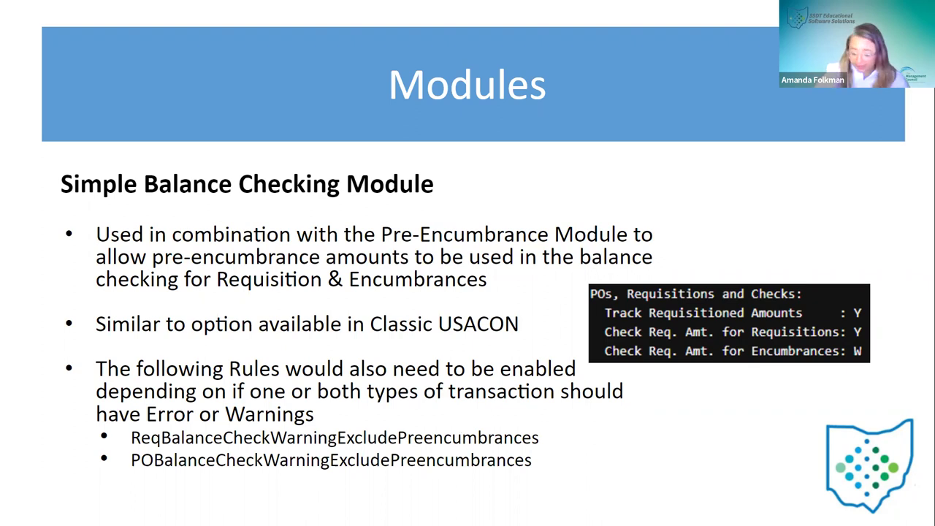
key(Right)
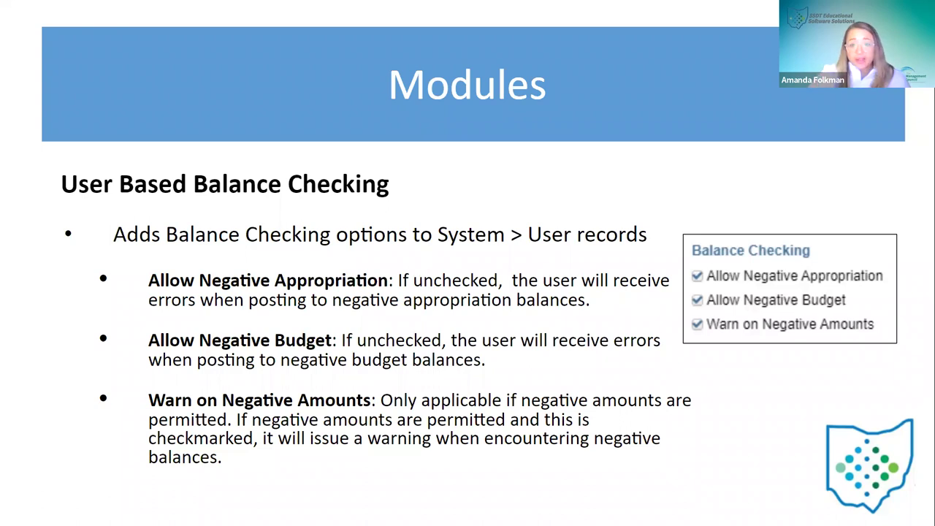
key(Escape)
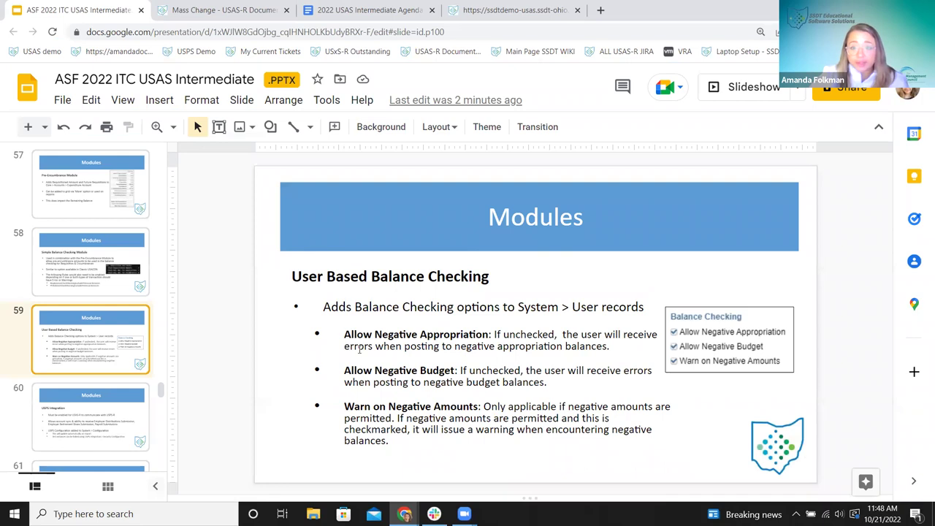
- Back in USAS-R, go to System > Users
click(472, 13)
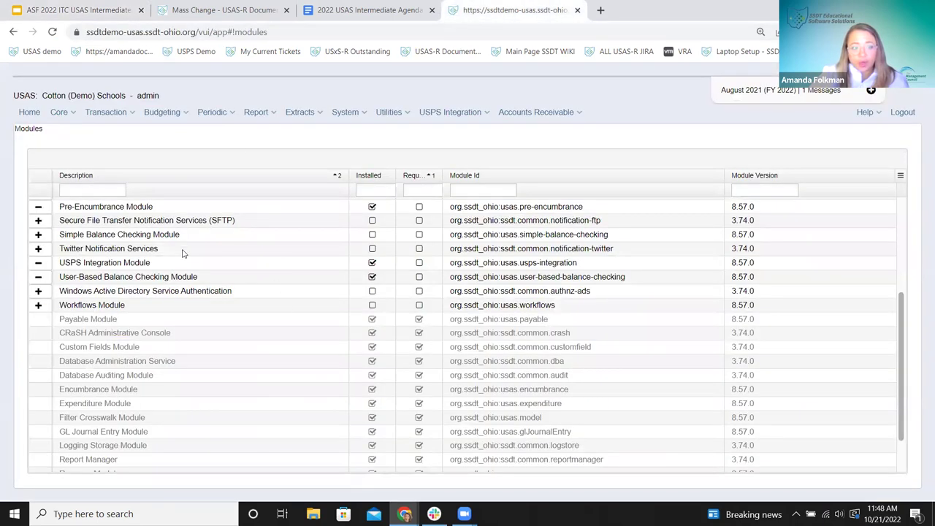
click(345, 113)
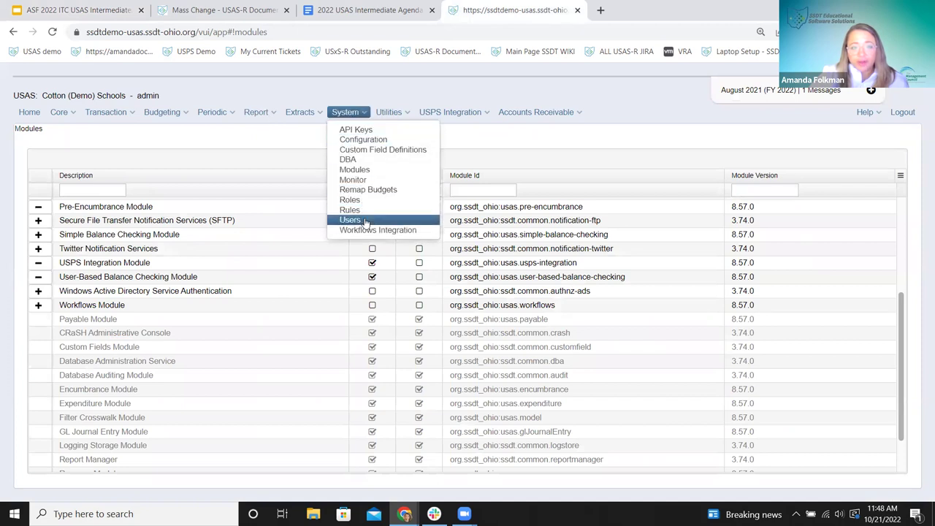
click(350, 219)
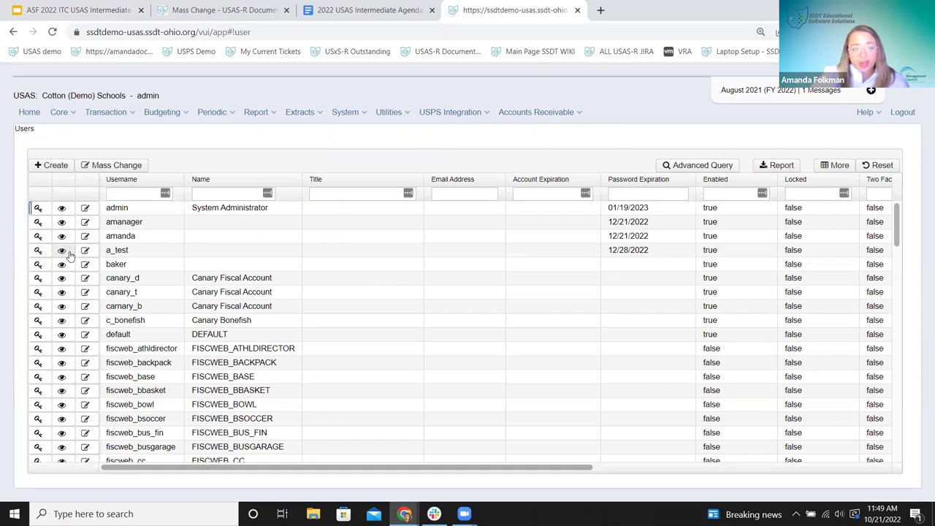
- Turn off Allow Negative Budget for the test user, save the record and close it
click(62, 250)
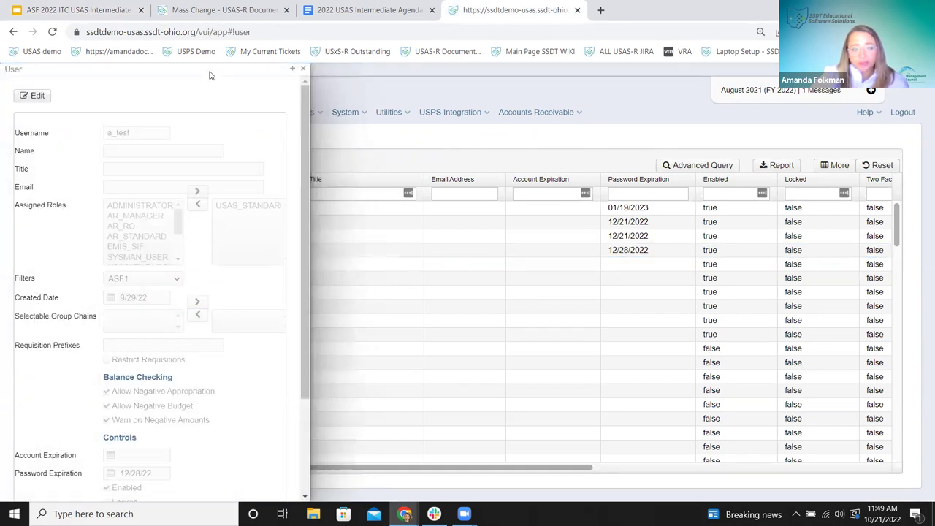
click(33, 96)
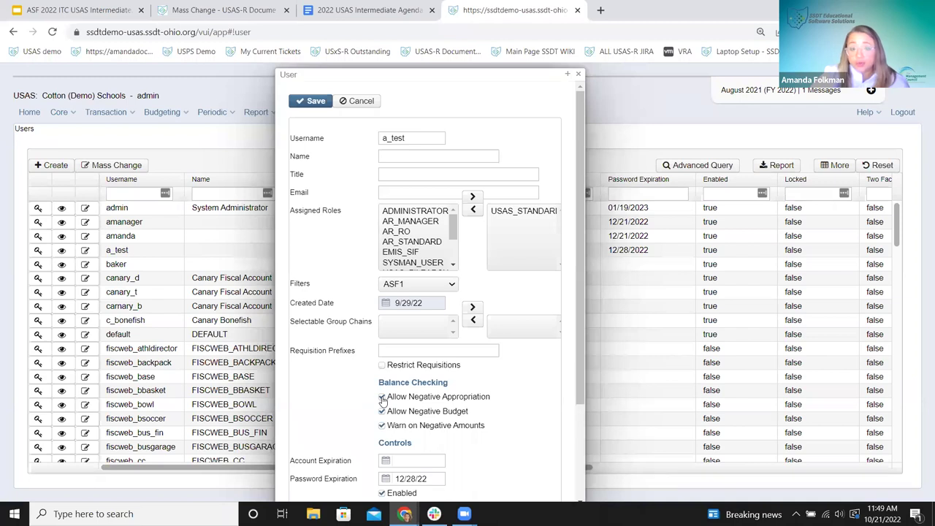
click(382, 413)
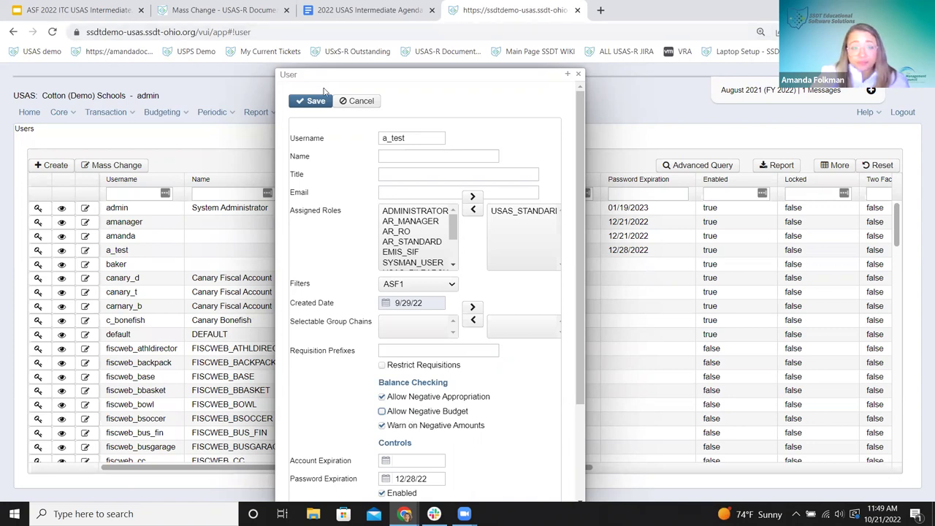
click(315, 103)
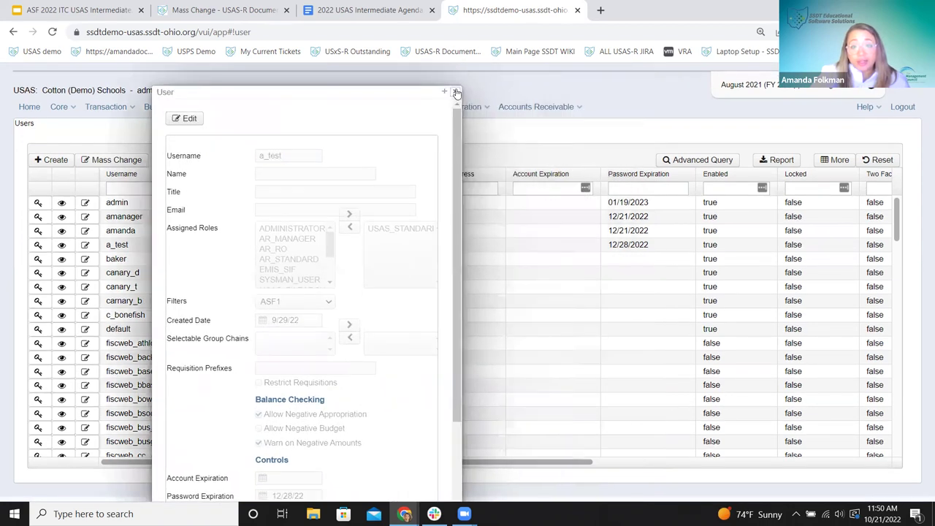
click(455, 92)
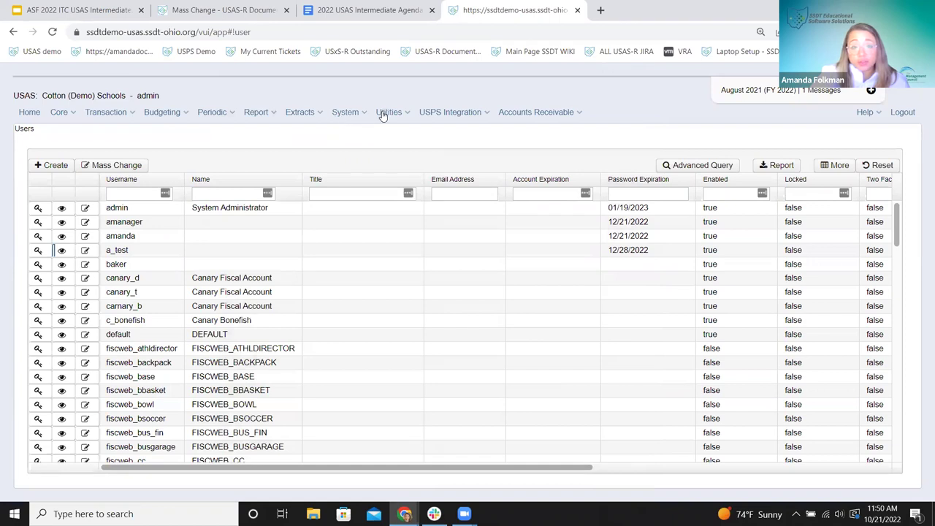
- Filter System > Rules by Name %userbasedbalance%, narrowing Name and widening Description to show full text
click(397, 115)
mouse_move(345, 112)
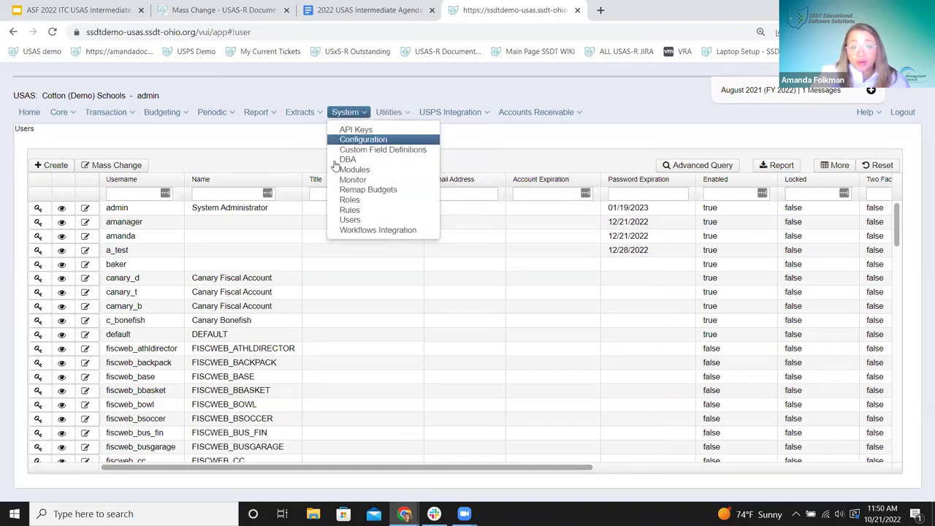
click(350, 210)
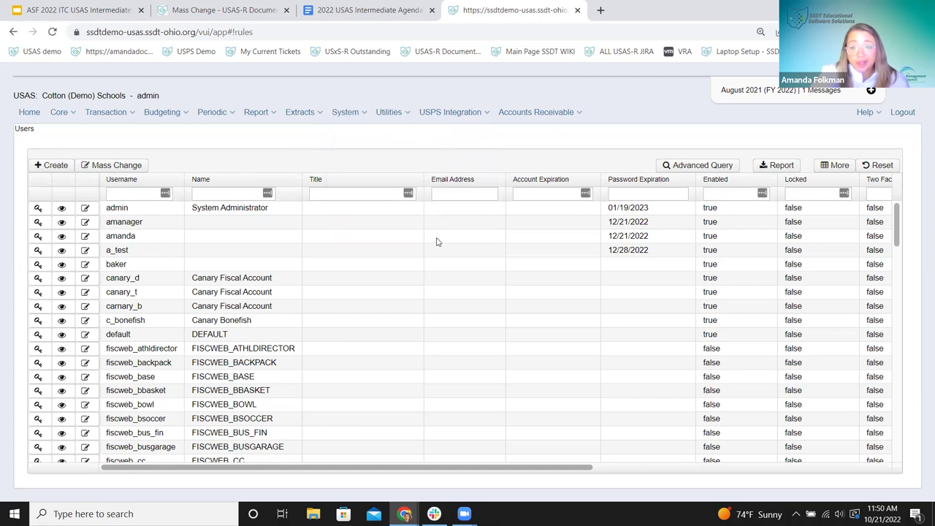
click(196, 193)
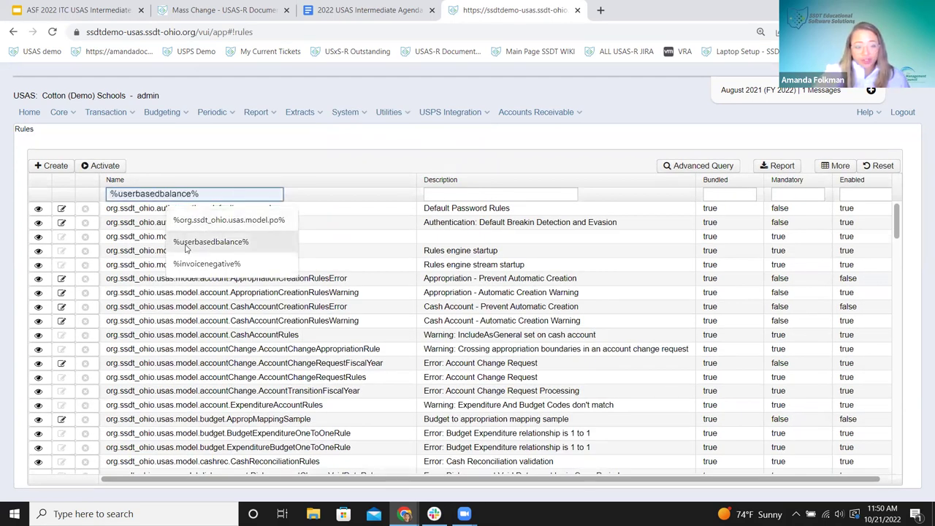
click(223, 244)
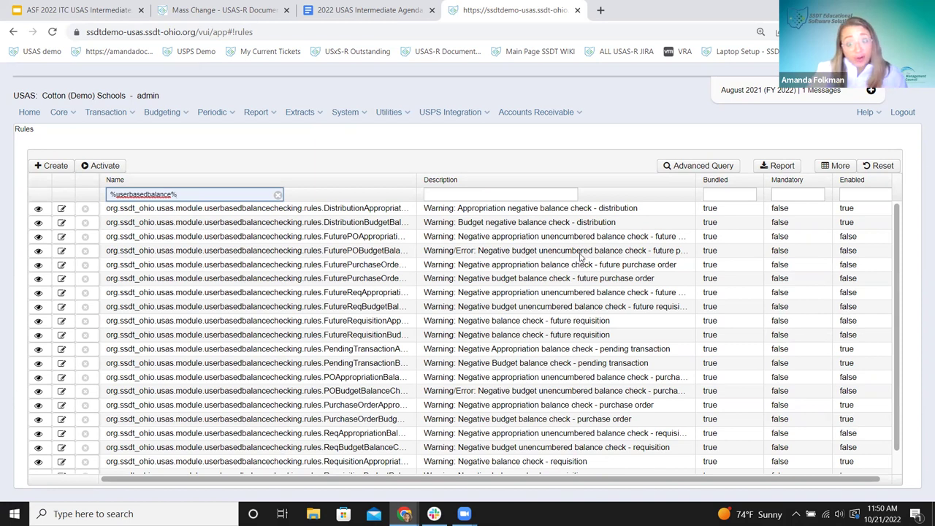
drag(419, 180, 291, 187)
drag(572, 182, 683, 196)
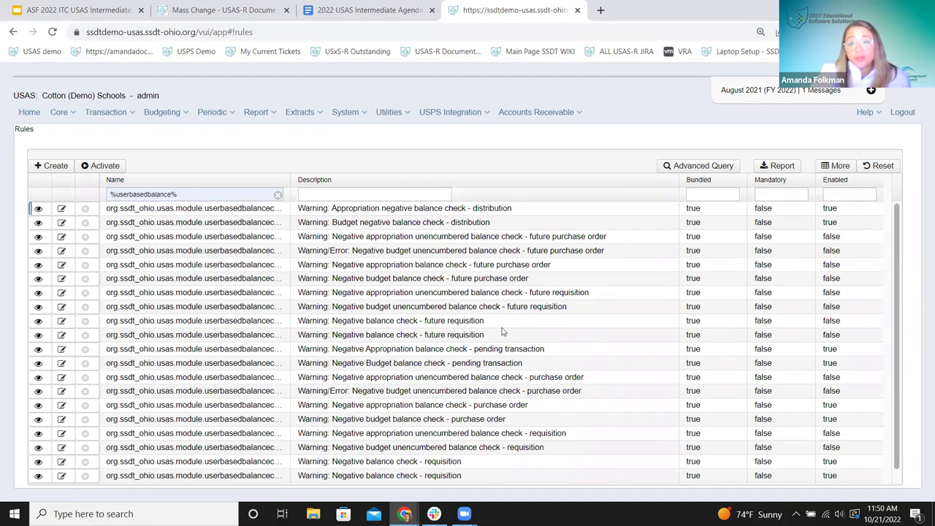
scroll(499, 341, down, 1)
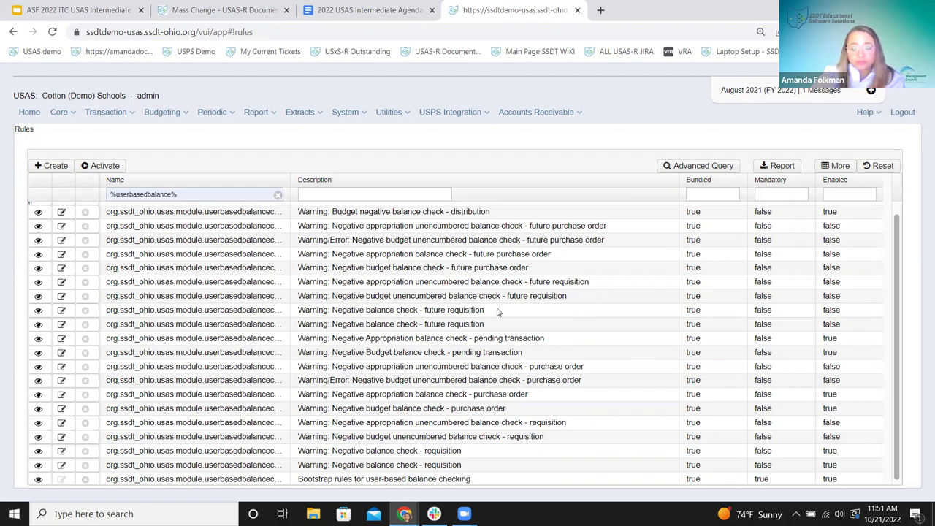
- Bring up the System > Modules list and scroll through the available modules
click(392, 112)
click(345, 112)
click(363, 171)
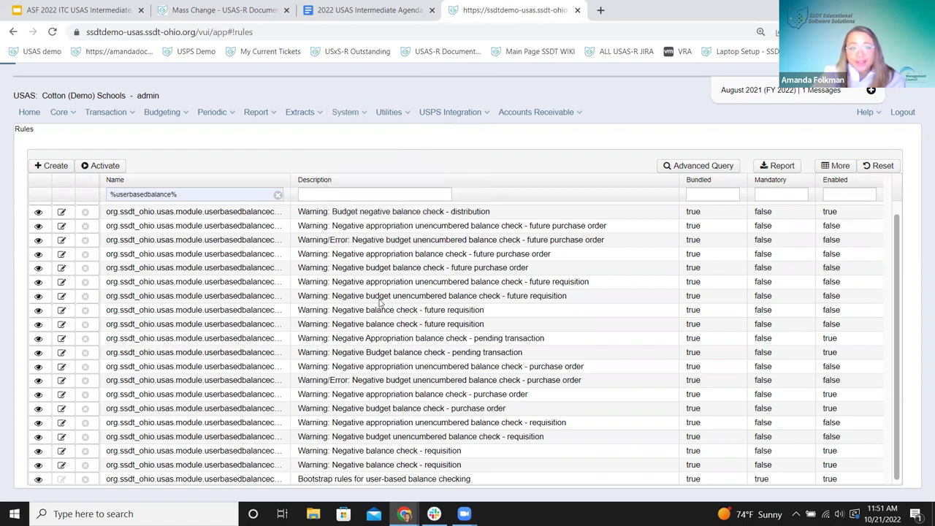
scroll(250, 305, down, 2)
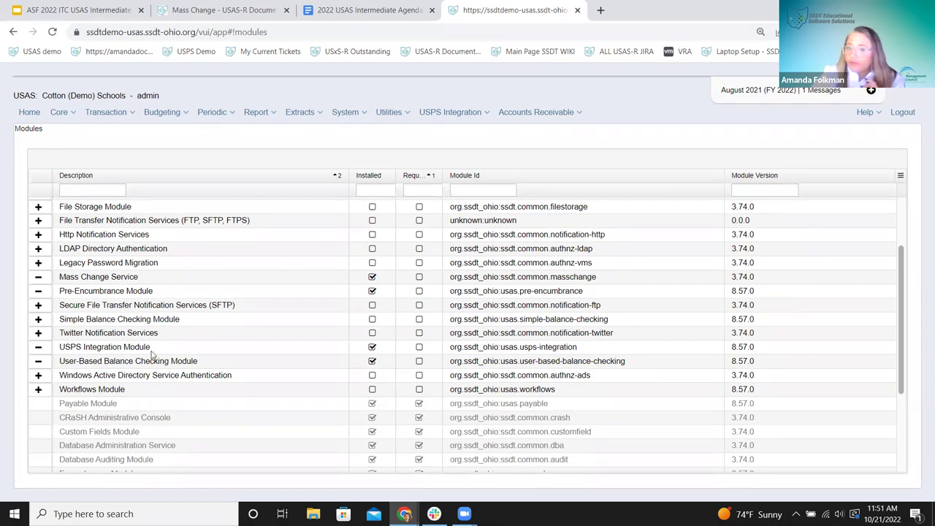
- Look through the USPS Integration, Report and System menus, then go back to the Google Slides deck
click(438, 113)
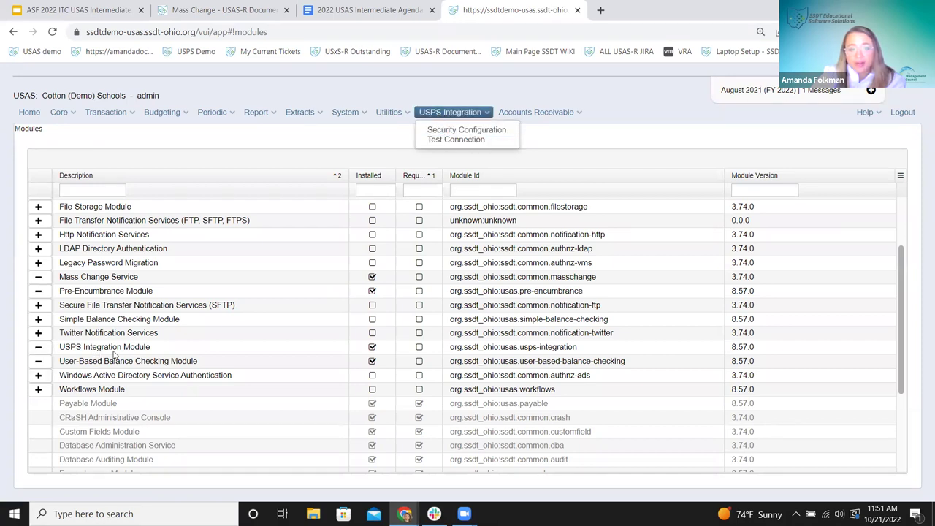
click(257, 112)
click(427, 112)
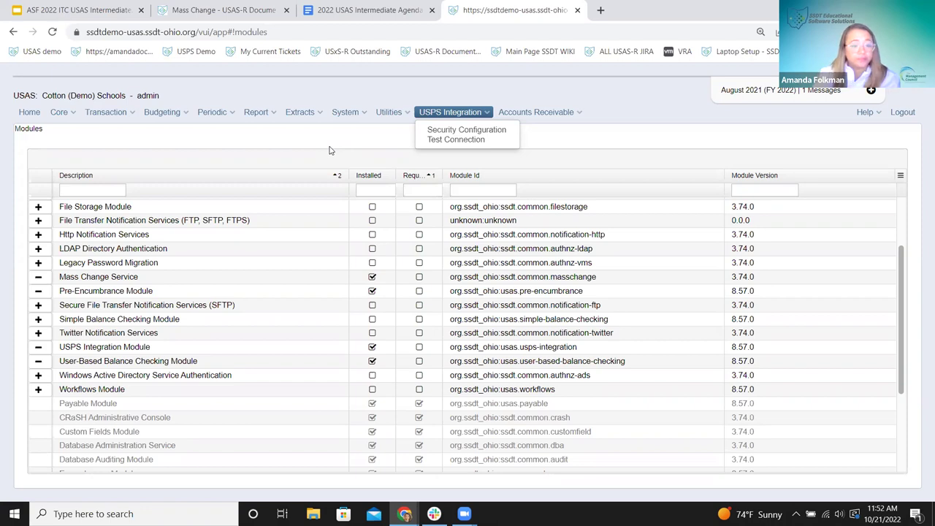
click(344, 112)
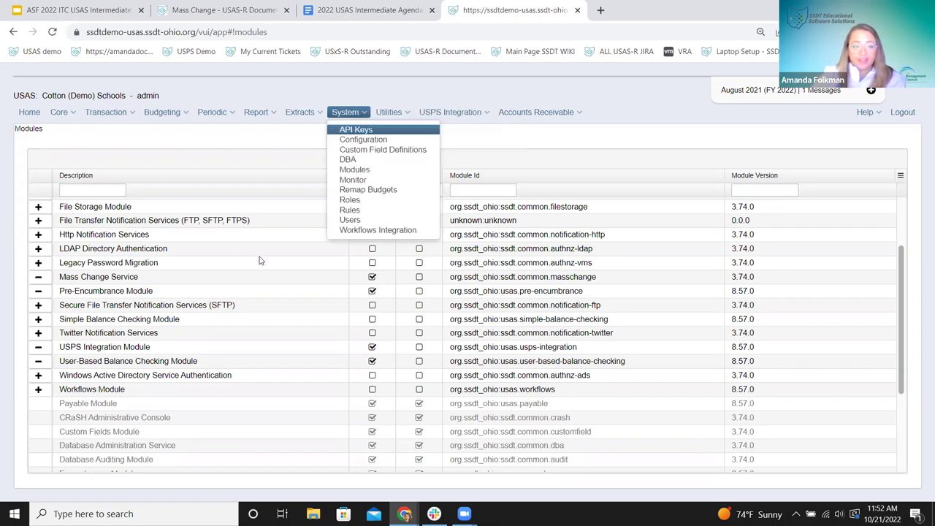
key(Left)
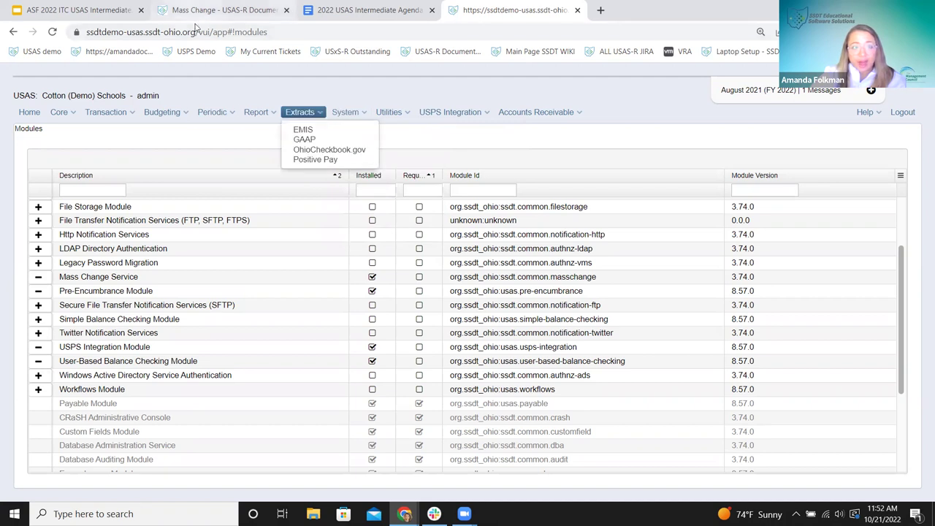
click(82, 12)
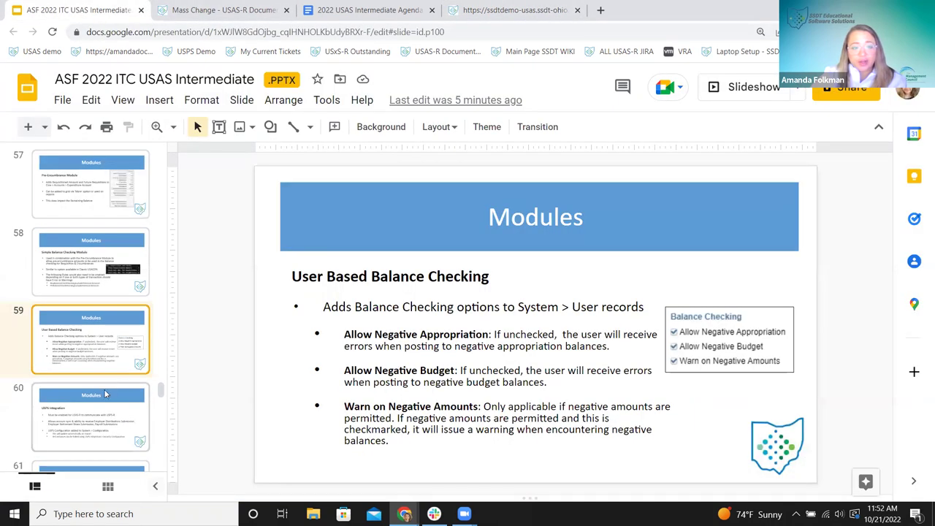
- Advance the deck to slide 61, the Workflows Module slide
click(94, 416)
scroll(93, 415, down, 1)
click(94, 415)
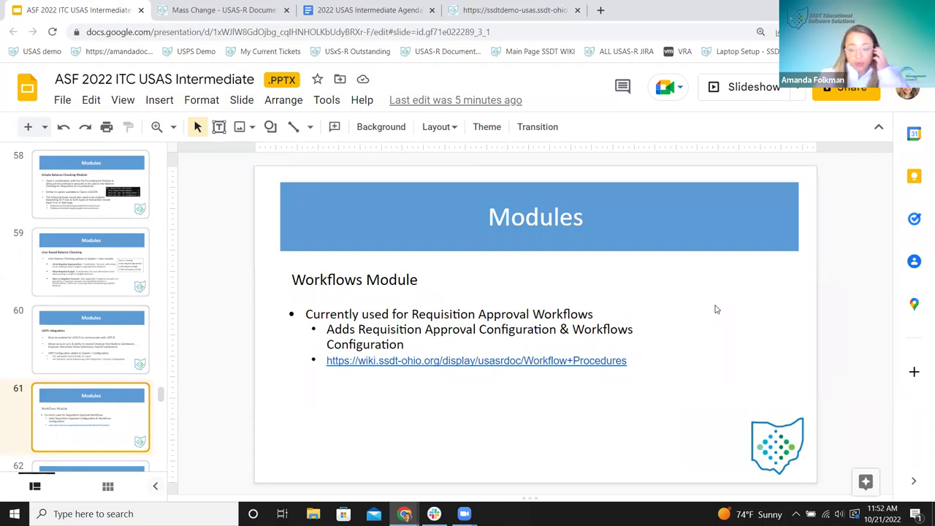
- Install the Workflows Module in USAS-R, then bring up the SSDT documentation wiki
click(480, 12)
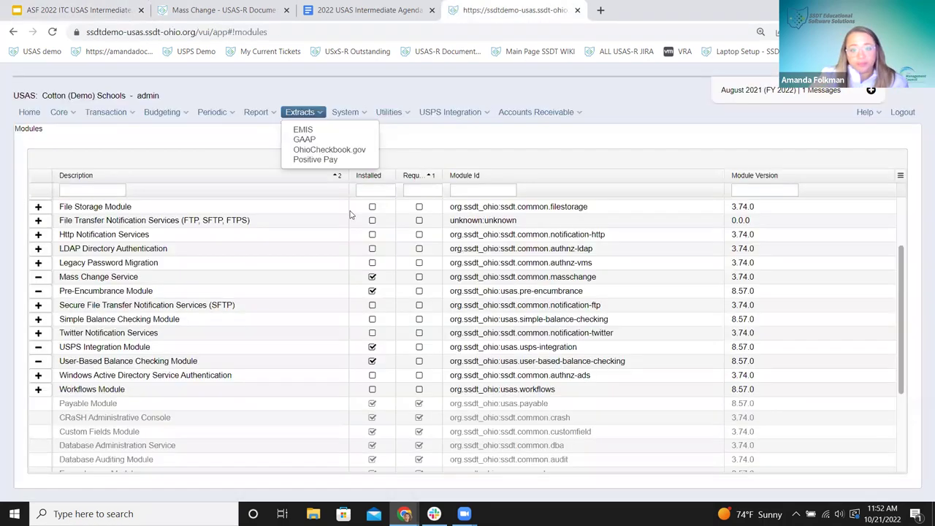
click(40, 391)
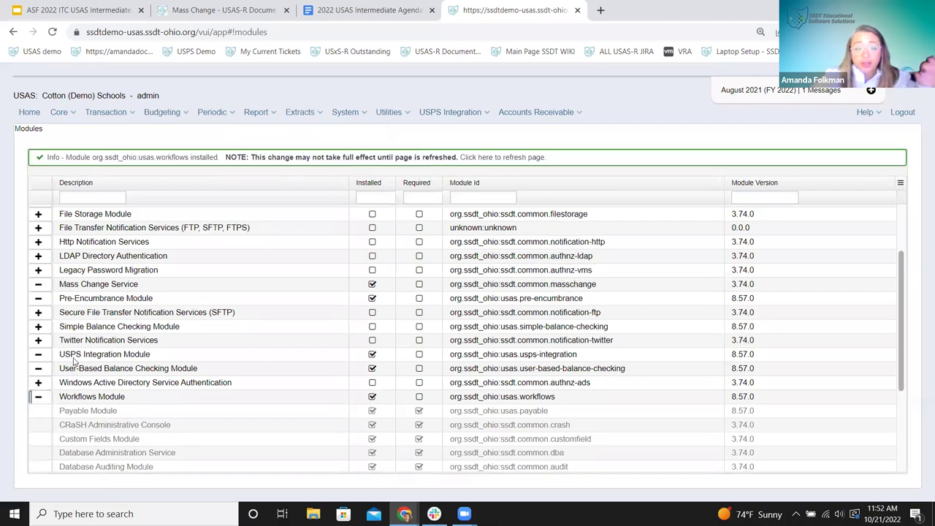
click(219, 10)
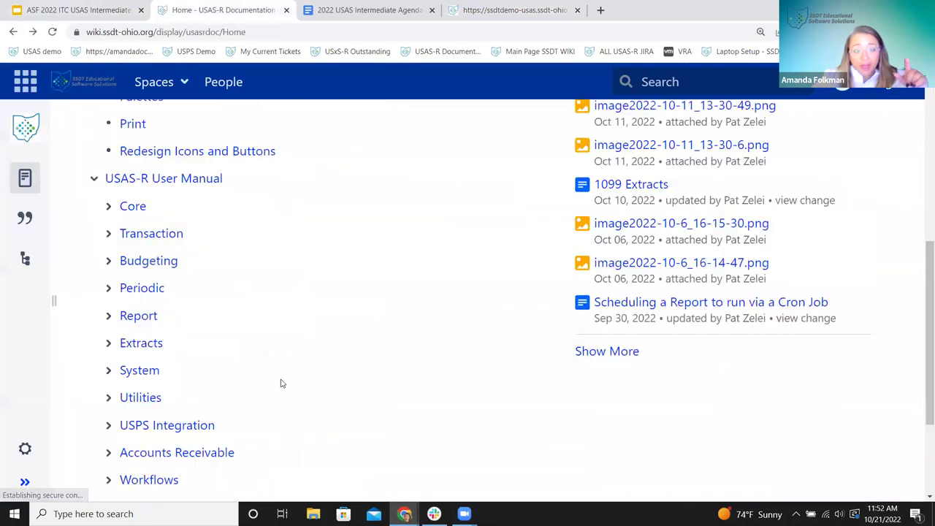
- Expand Appendix > Workflow Procedures in the wiki page tree and open Setting Up Requisition Approvals
scroll(277, 390, down, 1)
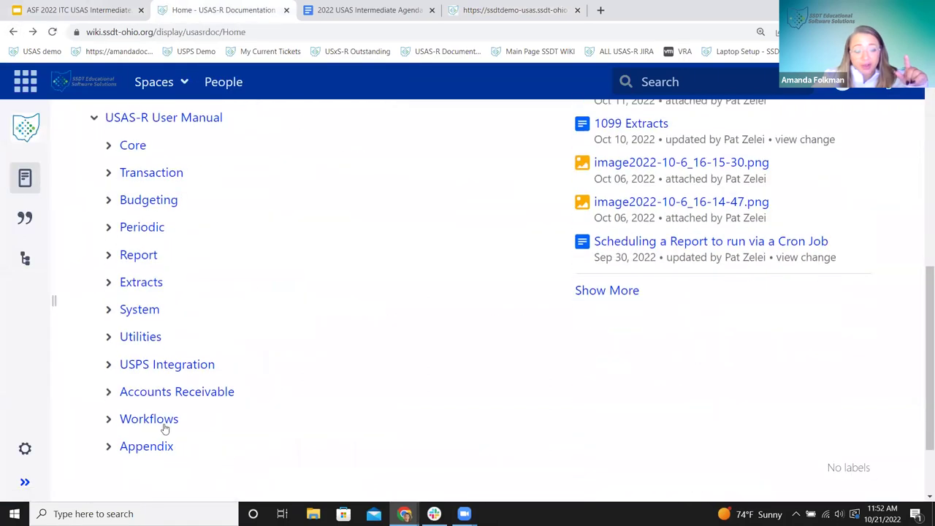
click(107, 420)
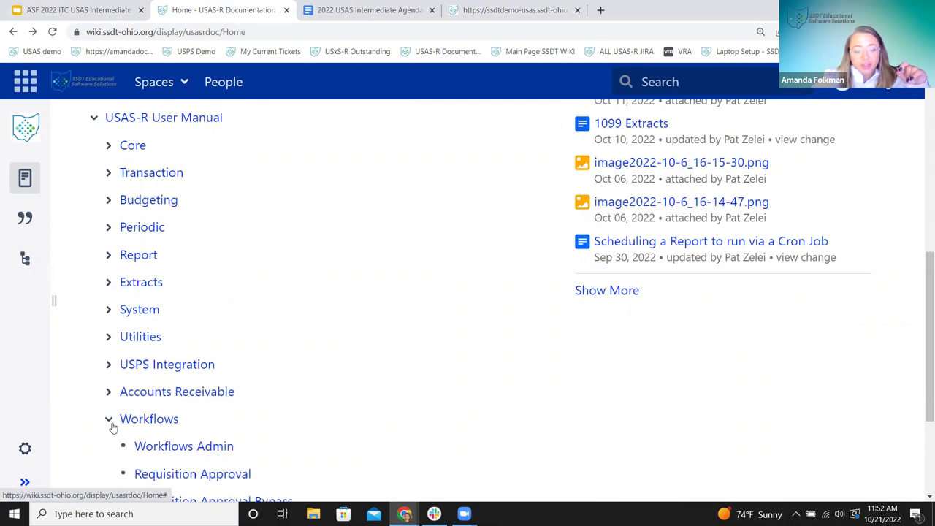
scroll(173, 350, down, 2)
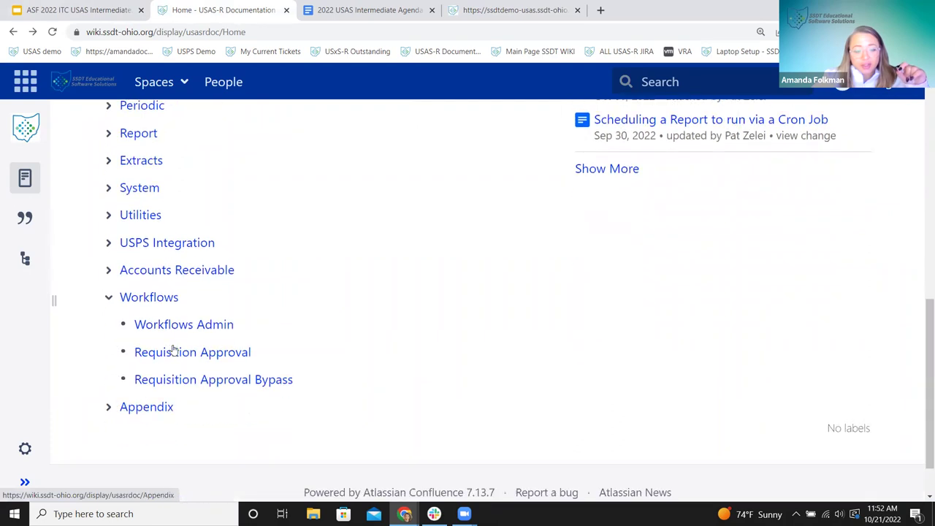
click(107, 299)
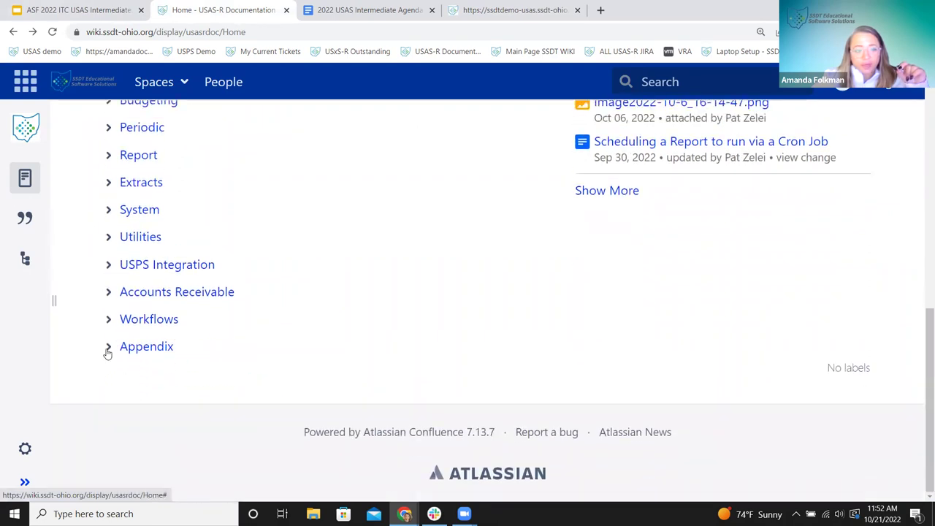
click(107, 351)
scroll(107, 354, down, 2)
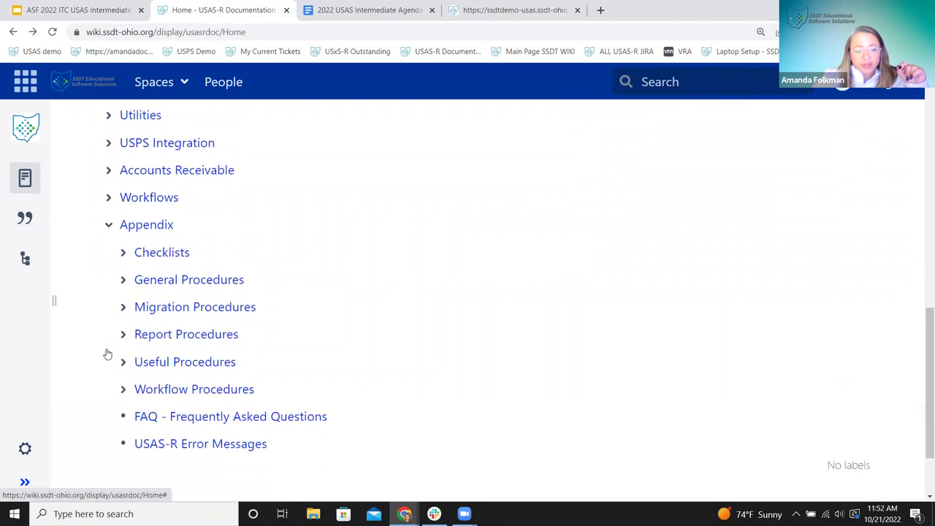
click(124, 389)
scroll(252, 424, down, 1)
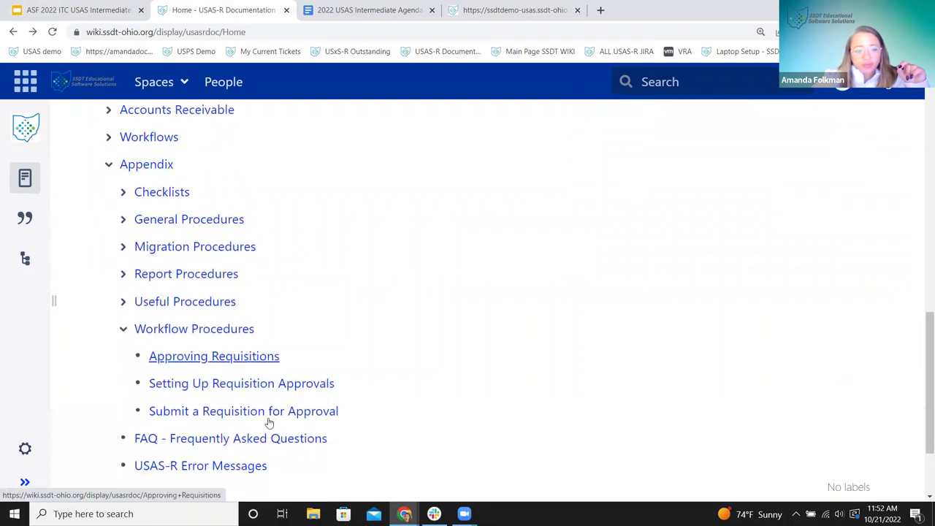
click(243, 392)
- Highlight the prior technical setup sentence, read down to Configuration, then return to USAS-R Modules
scroll(431, 413, down, 1)
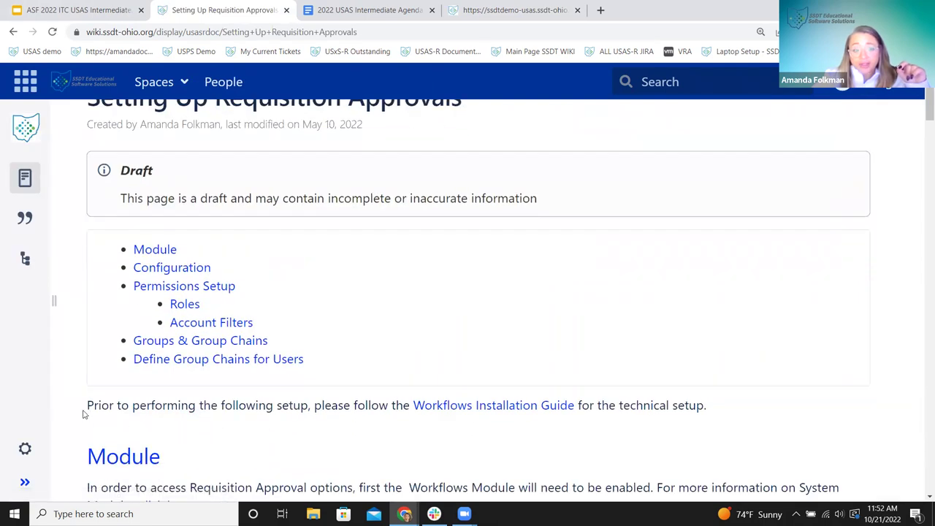
drag(86, 405, 724, 414)
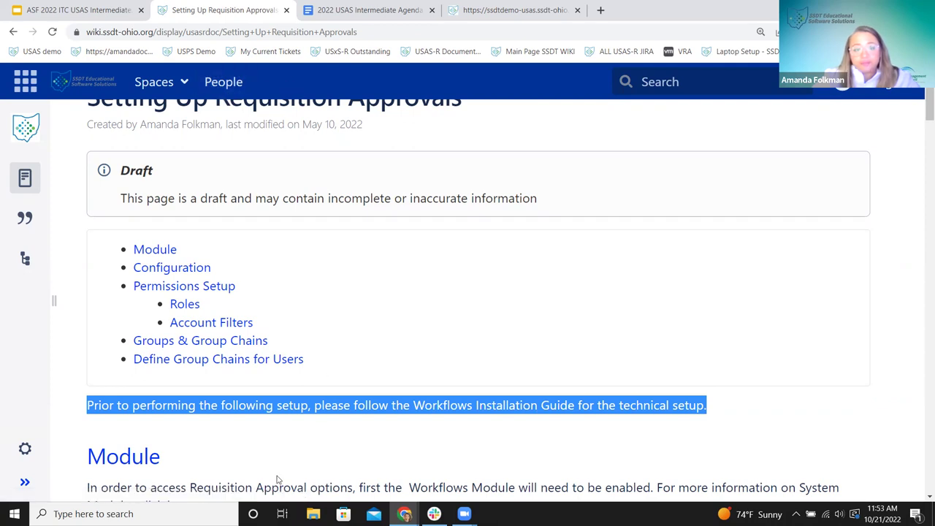
scroll(188, 368, down, 2)
scroll(188, 368, down, 1)
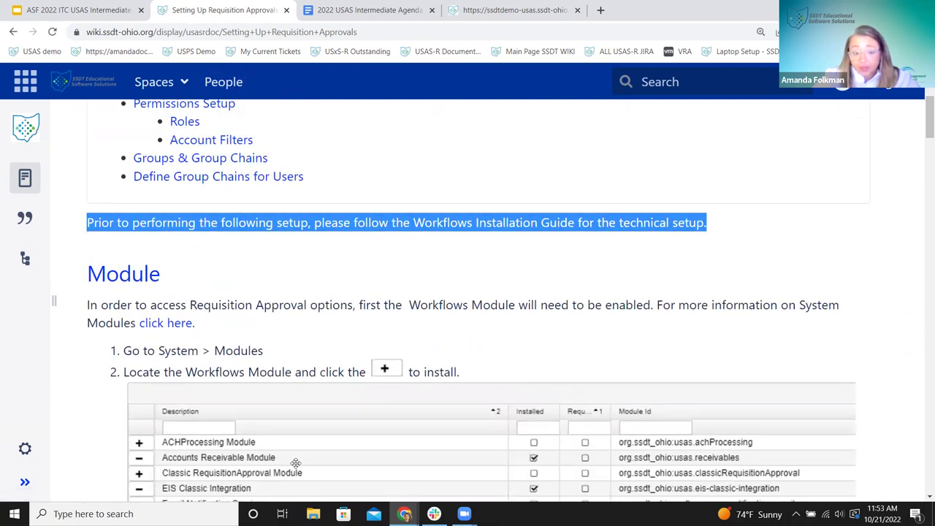
scroll(144, 358, down, 4)
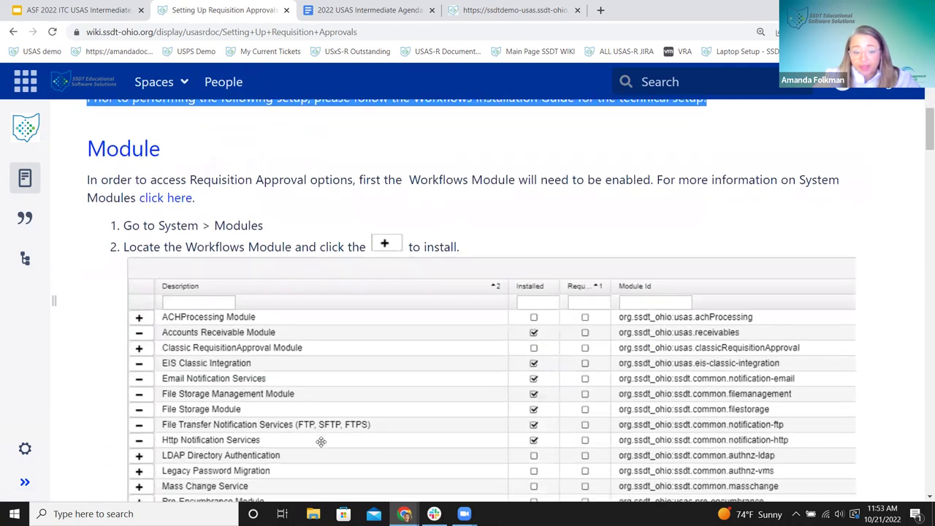
scroll(280, 441, down, 2)
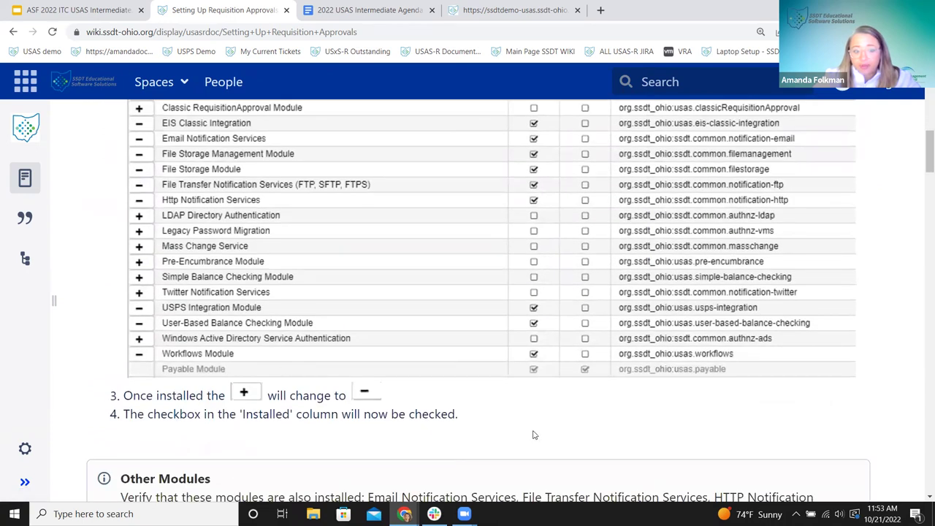
scroll(516, 423, down, 2)
scroll(517, 423, down, 2)
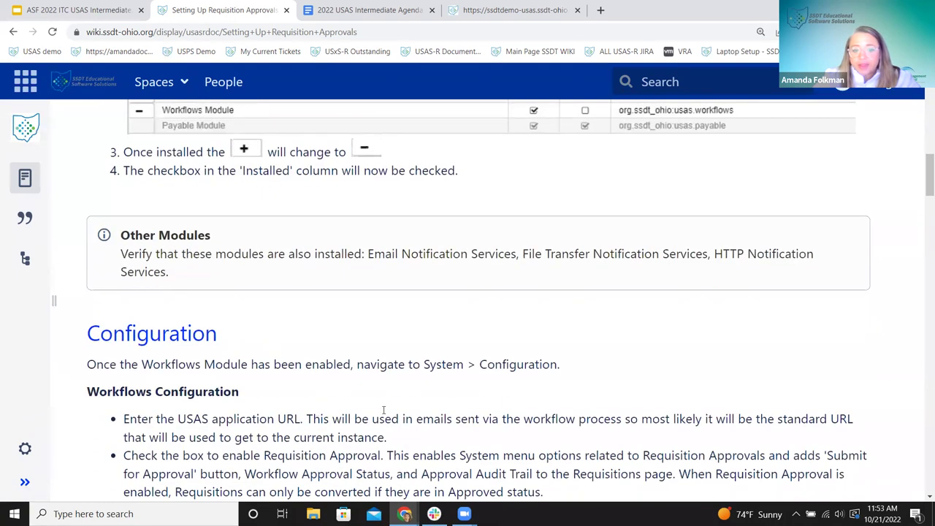
click(461, 13)
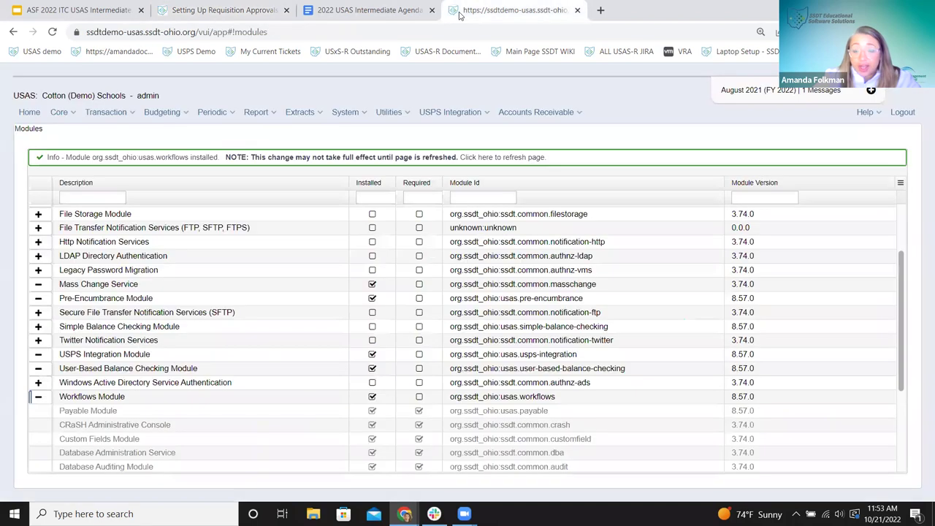
- Open System > Configuration and view the Workflows Configuration editor, closing it without saving
click(345, 112)
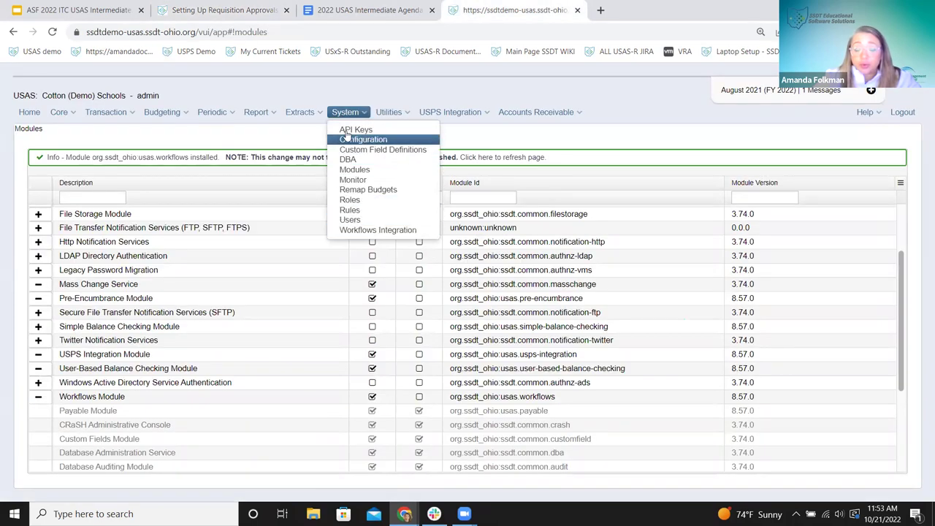
mouse_move(346, 115)
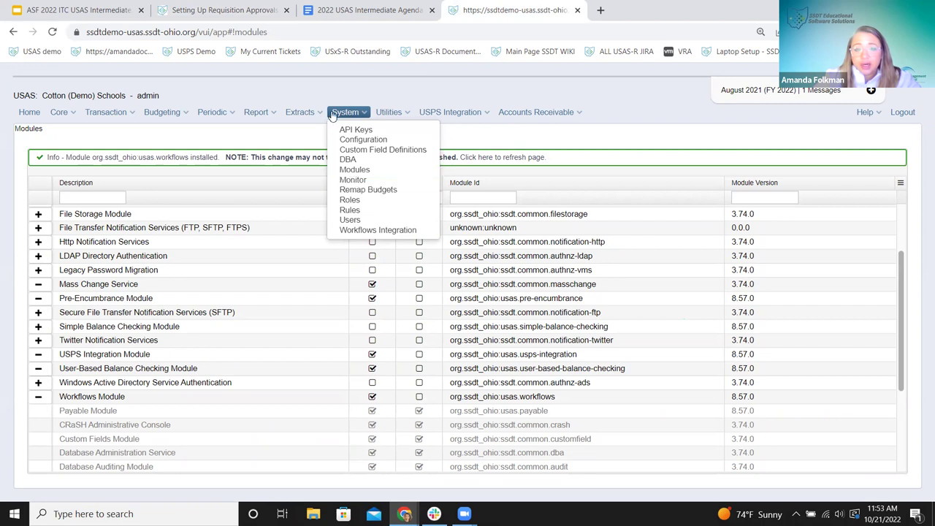
click(363, 140)
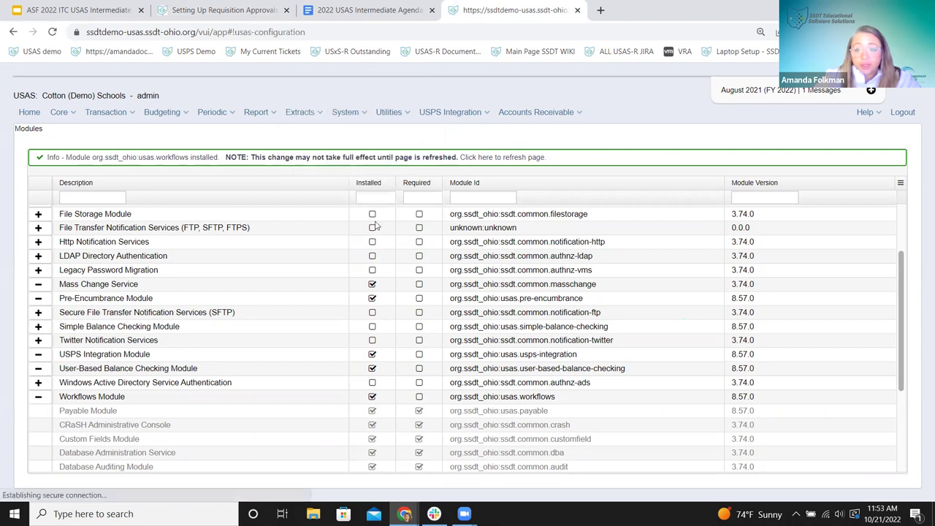
scroll(108, 387, down, 3)
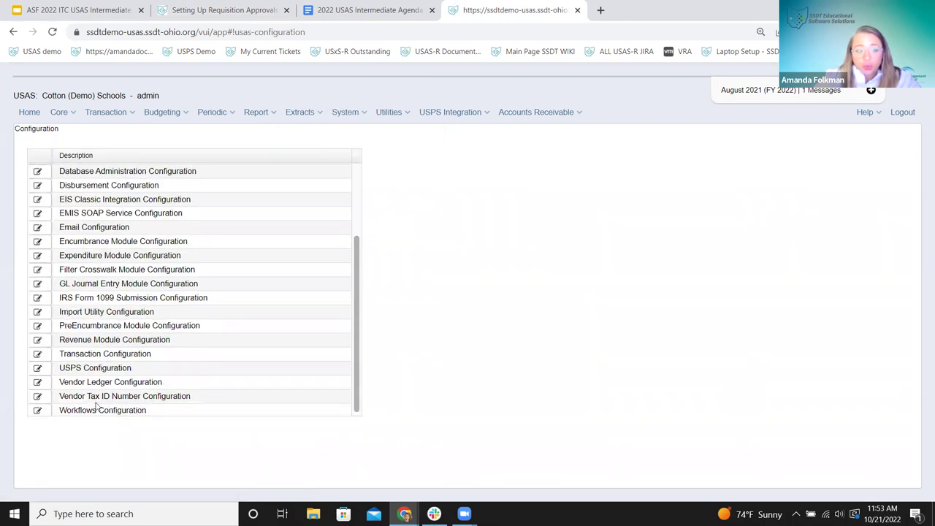
click(38, 411)
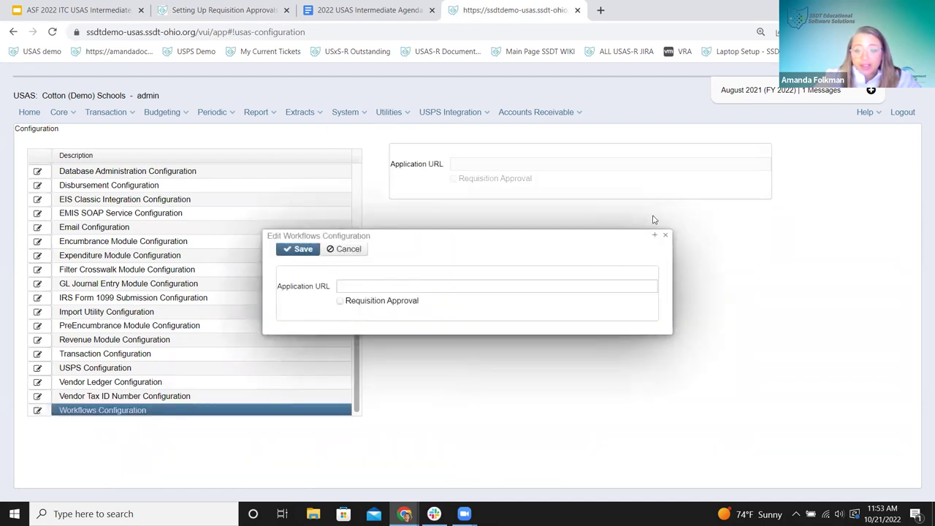
click(665, 235)
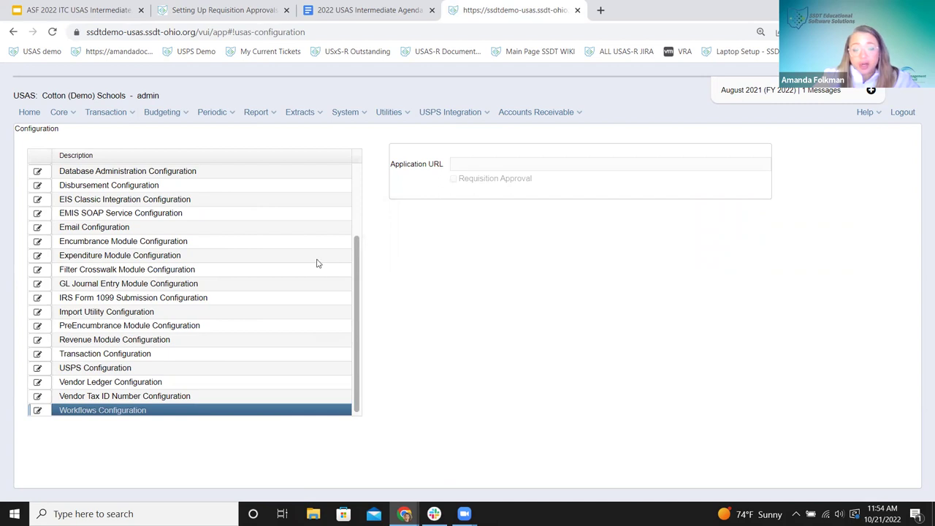
- Dismiss the home page workflow engine error, then remove the Workflows Module in System > Modules
click(27, 114)
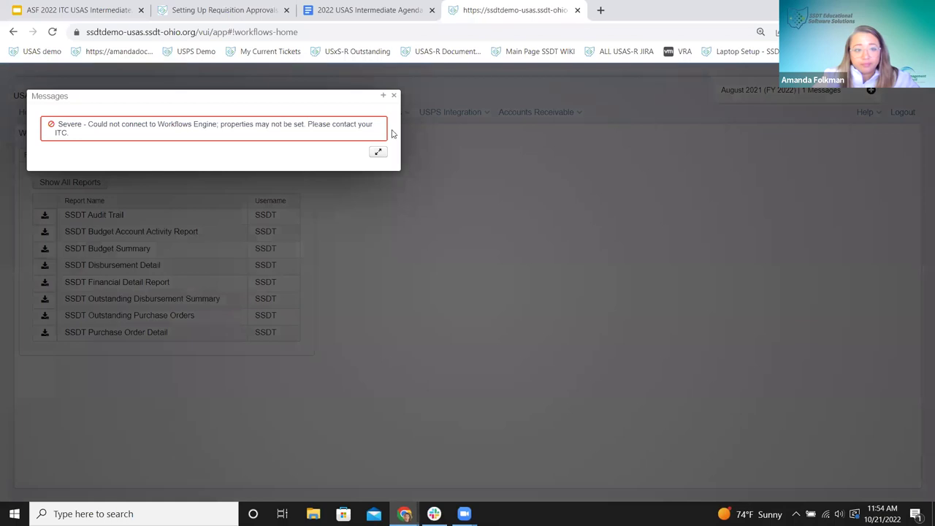
click(393, 95)
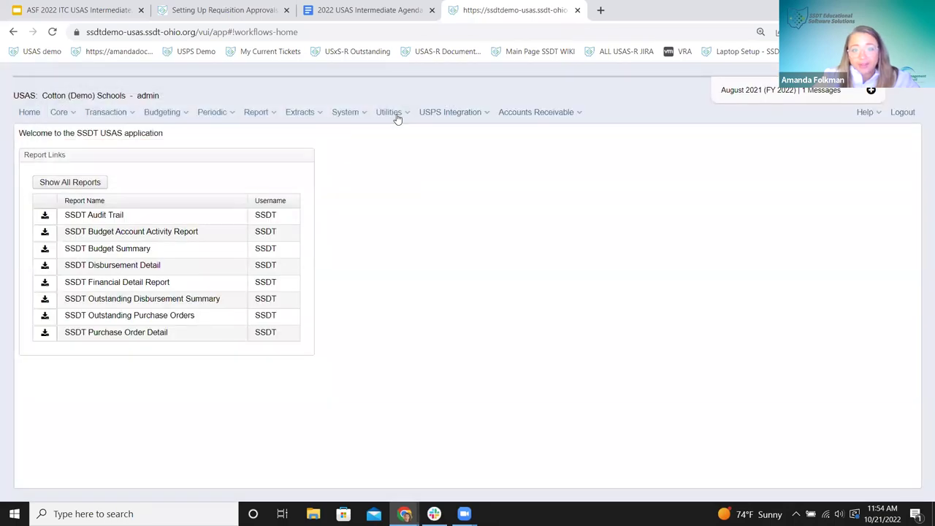
mouse_move(426, 114)
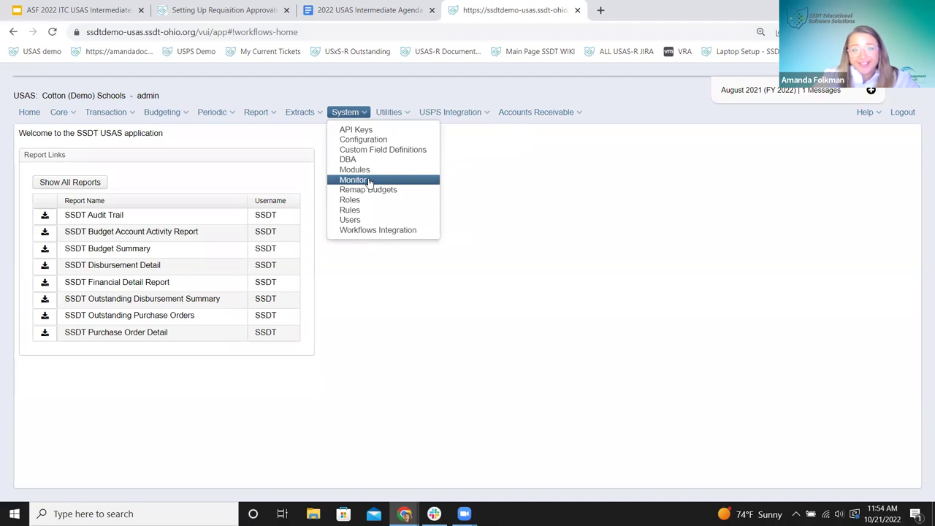
click(363, 169)
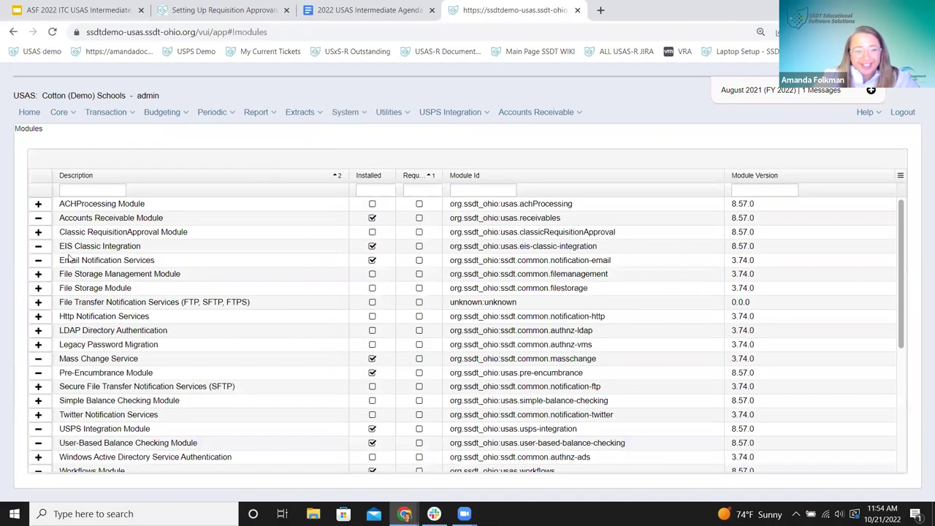
scroll(51, 378, down, 2)
click(38, 306)
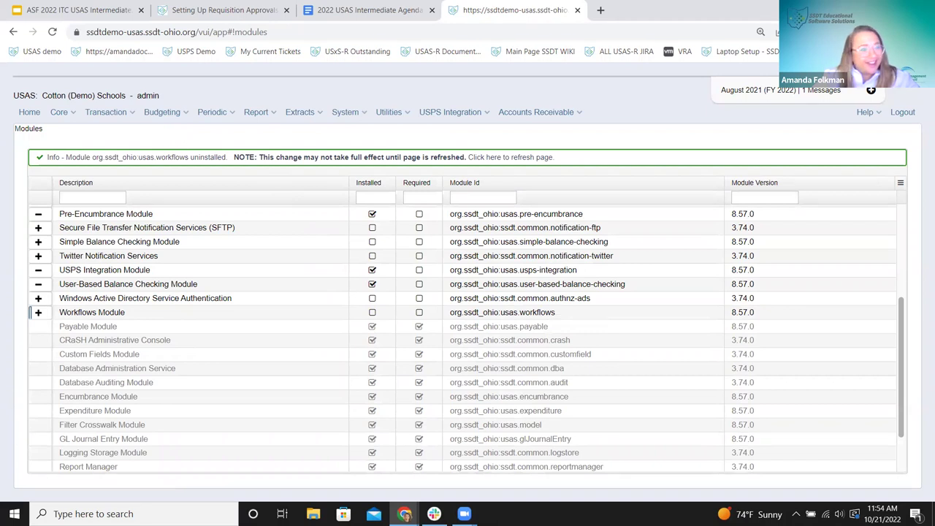
- Show slide 64, the Events slide, in the deck, then go back to USAS-R's Modules page
click(76, 14)
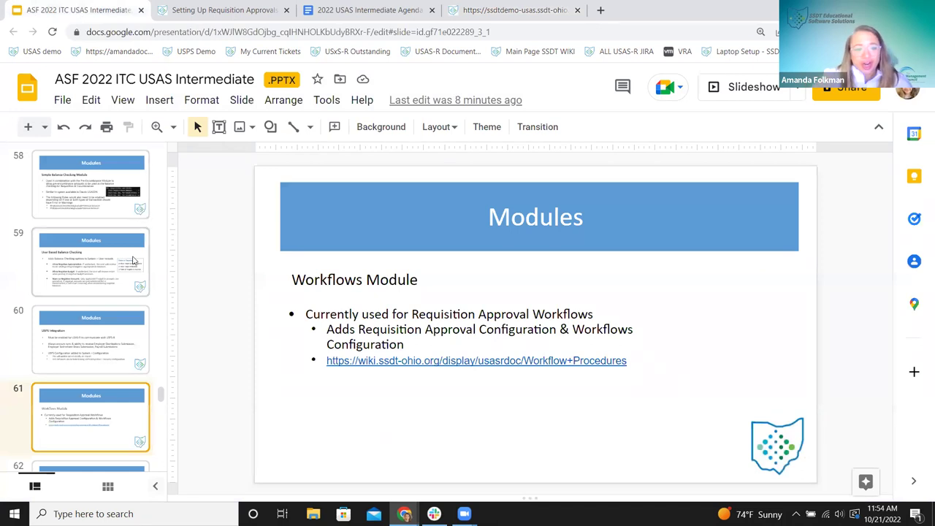
scroll(130, 263, down, 3)
scroll(130, 263, down, 3)
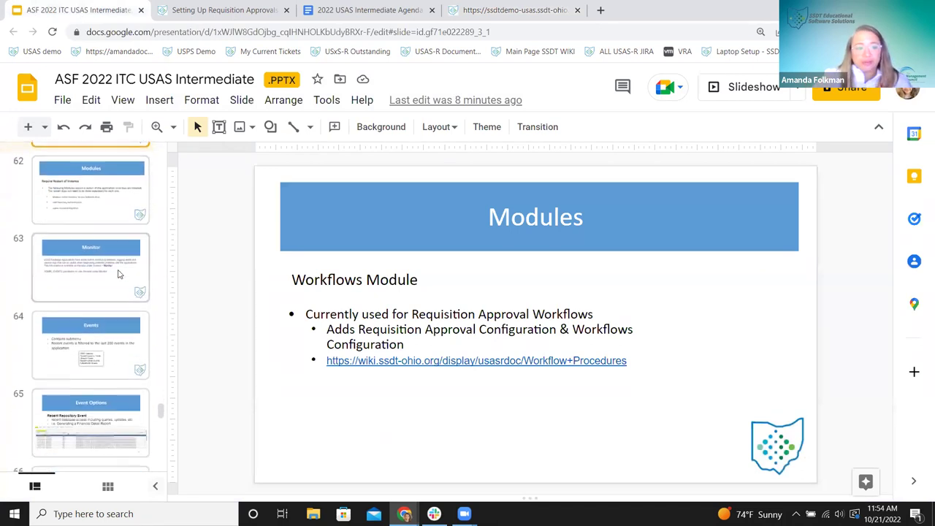
click(93, 233)
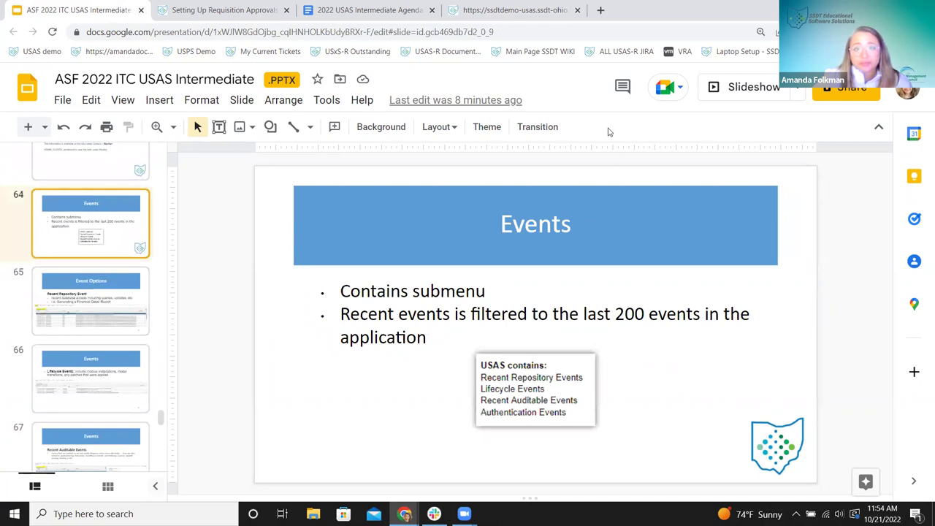
click(471, 15)
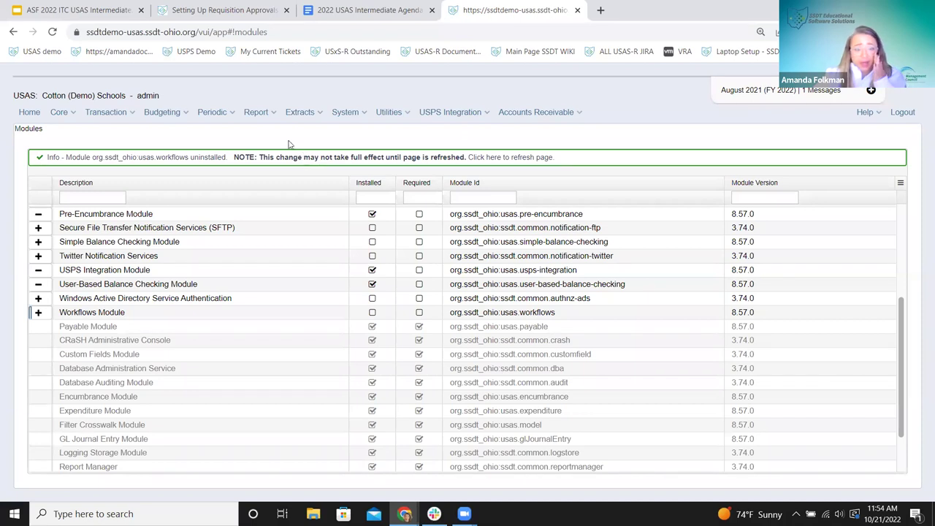
- Open System > Monitor's Events page, keeping Slow Metric Events as the event type
click(383, 114)
click(332, 113)
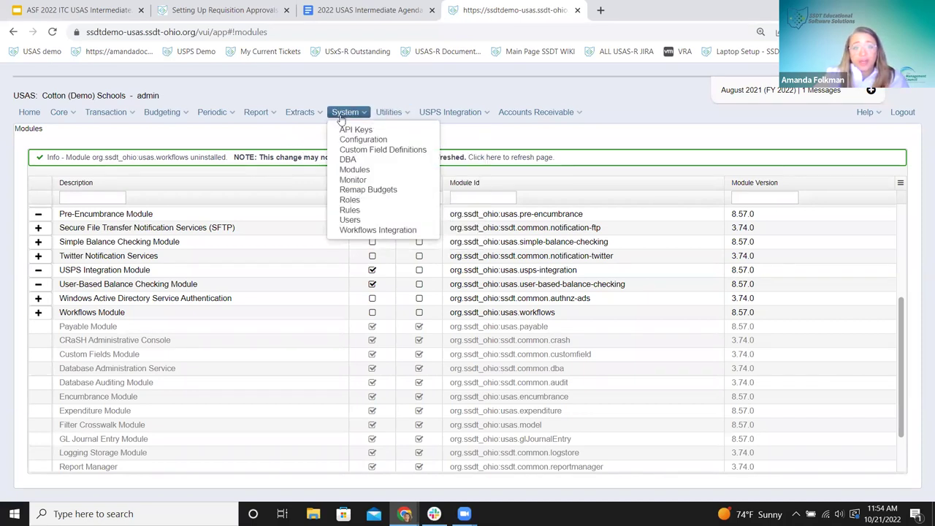
click(353, 179)
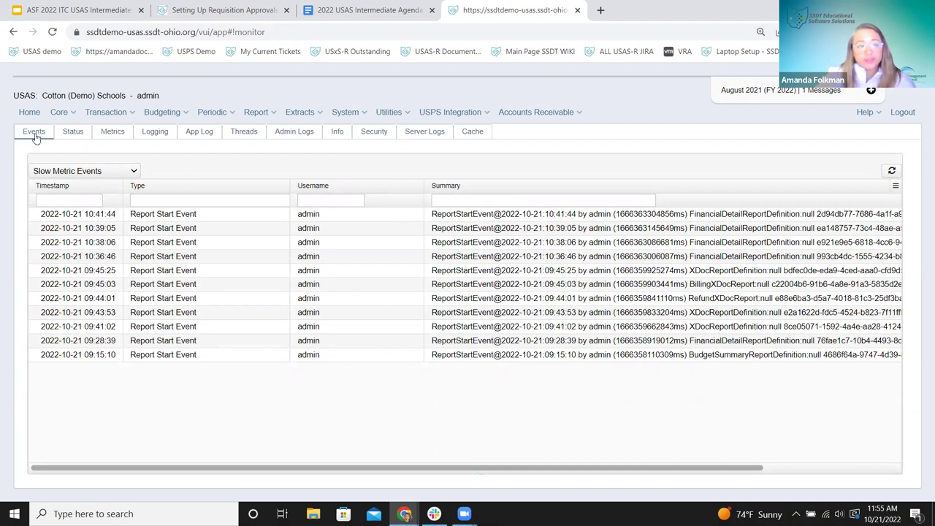
click(133, 172)
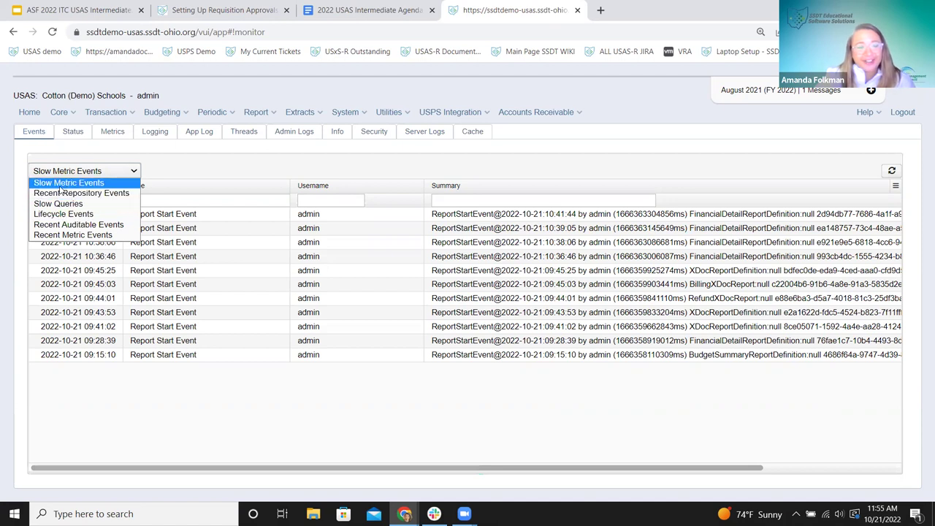
click(86, 183)
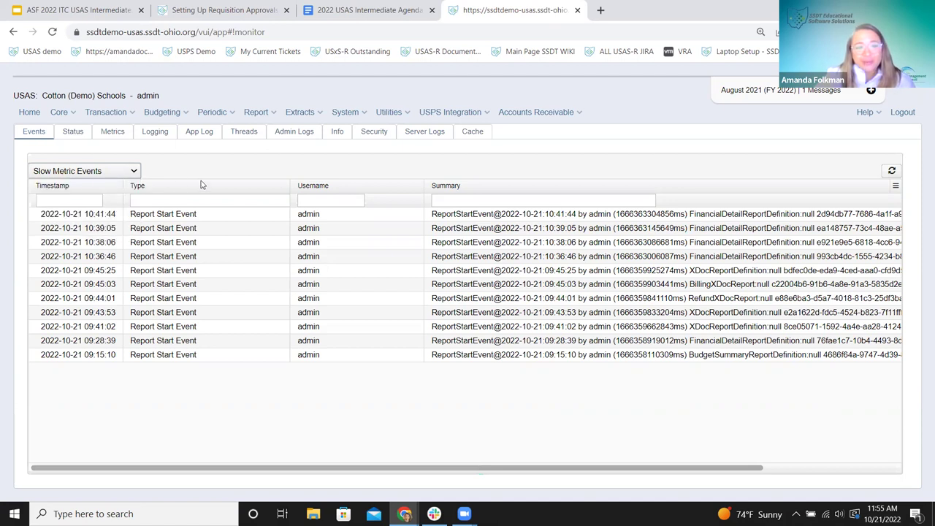
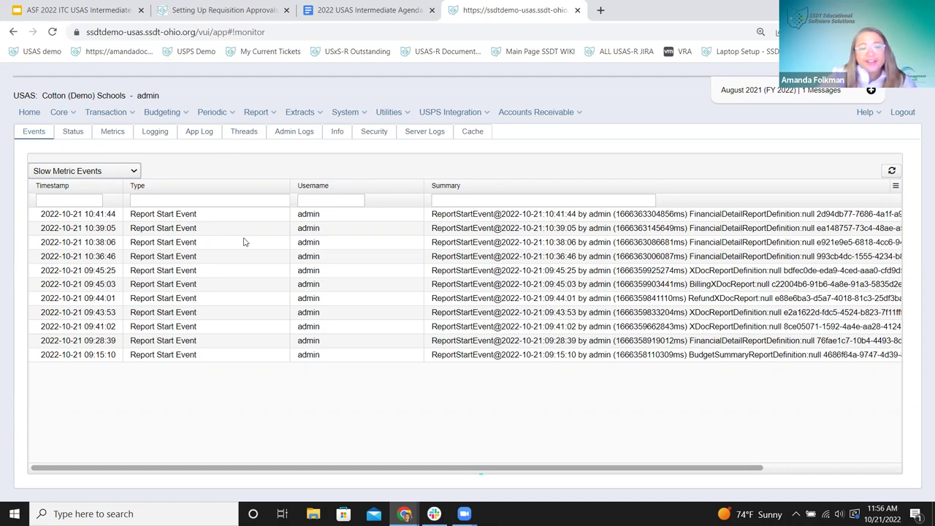
- Switch the Events list to Lifecycle Events, then to Recent Auditable Events
click(106, 174)
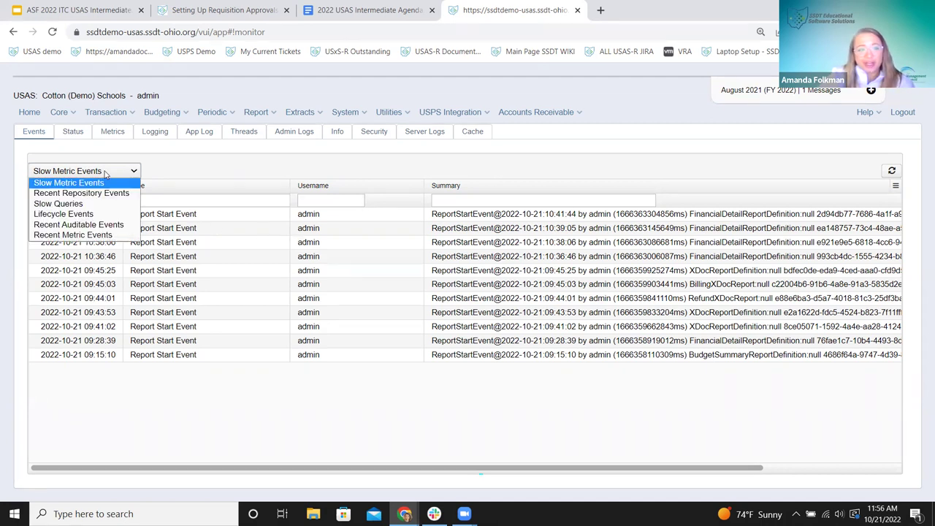
click(105, 213)
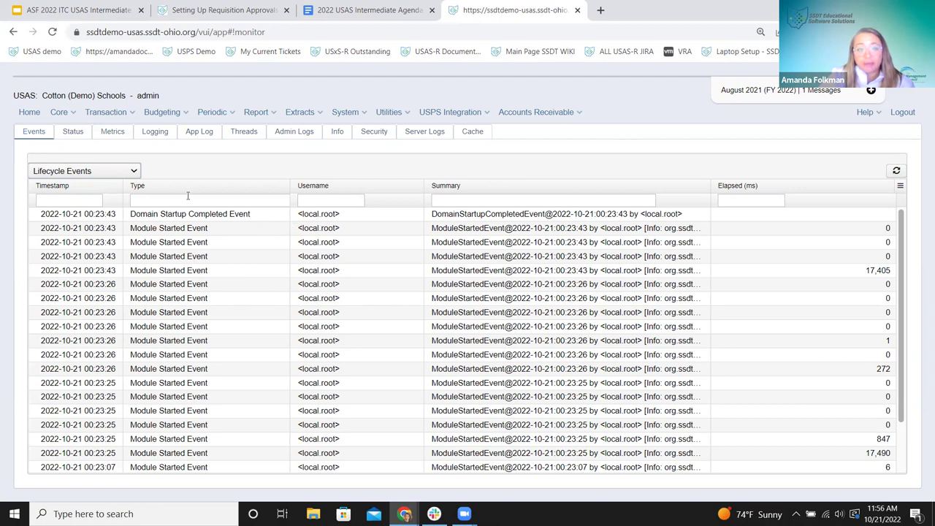
click(133, 172)
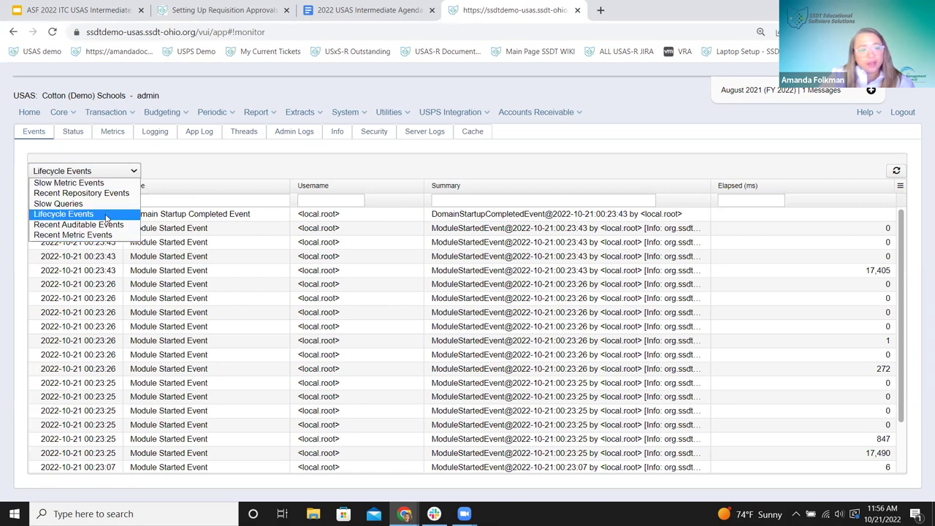
click(108, 225)
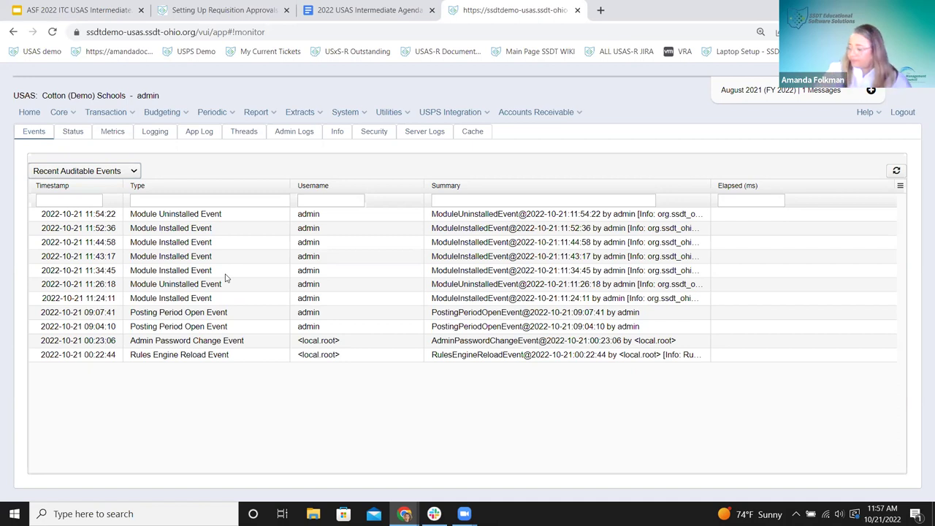
- Scroll through the Status values, then switch to the Metrics gauge readings
click(69, 136)
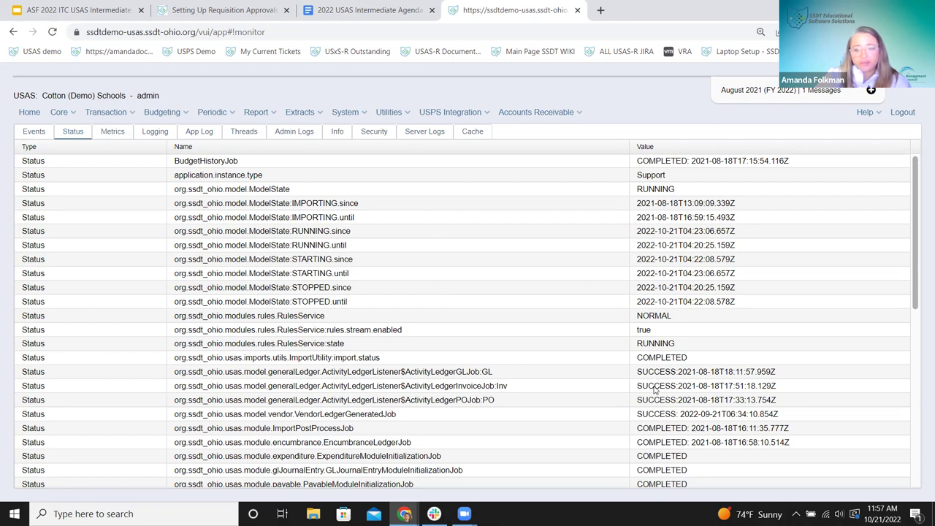
scroll(655, 389, down, 2)
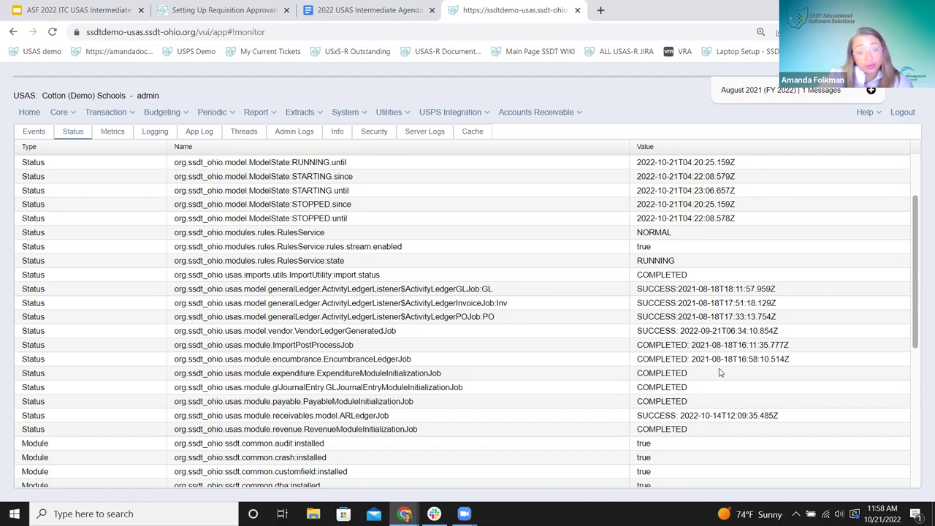
click(111, 132)
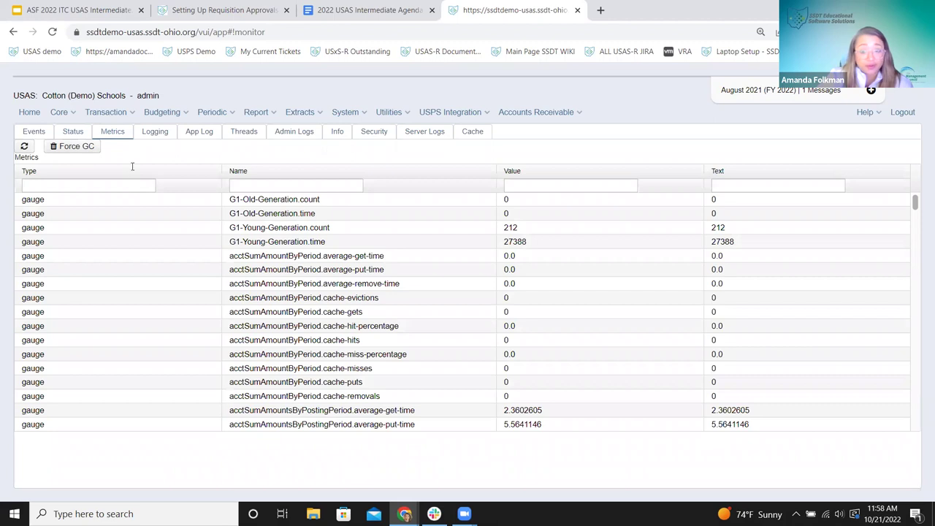
- View the Logging sub-tab's logger levels, then switch to the App Log
click(154, 136)
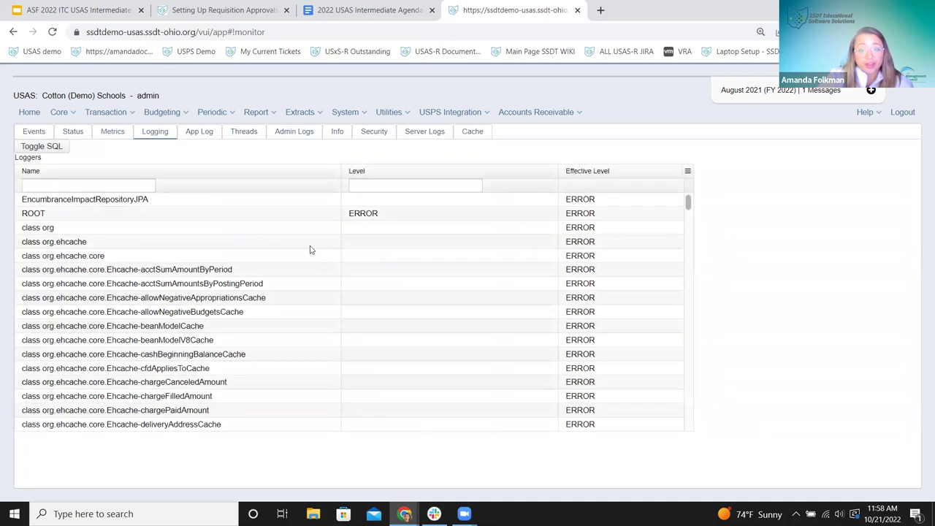
click(207, 137)
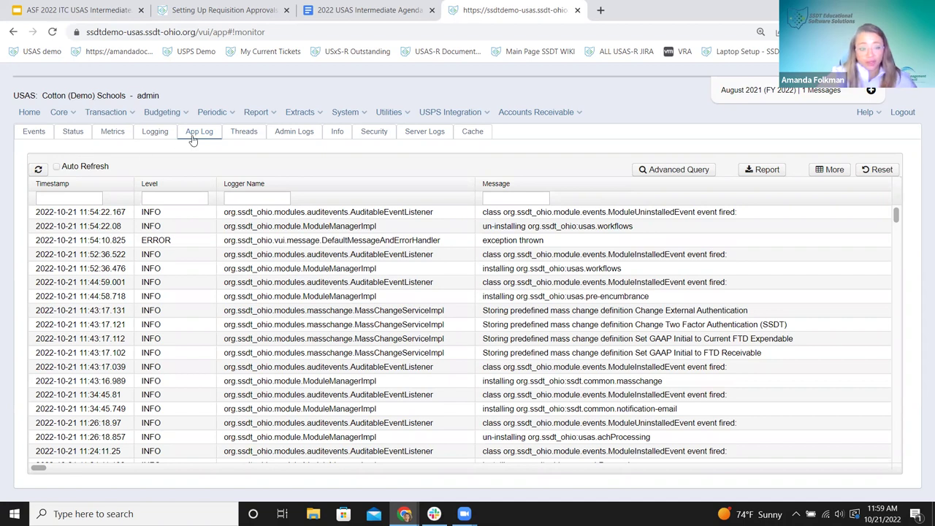
- Filter the App Log Level to 'error' and open the 09:06 error's details
click(182, 198)
click(178, 224)
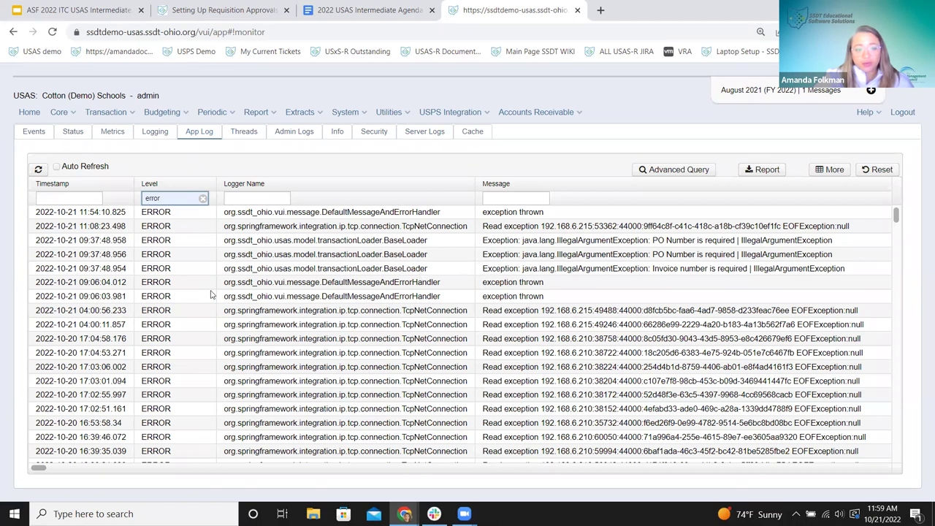
click(453, 286)
double_click(409, 283)
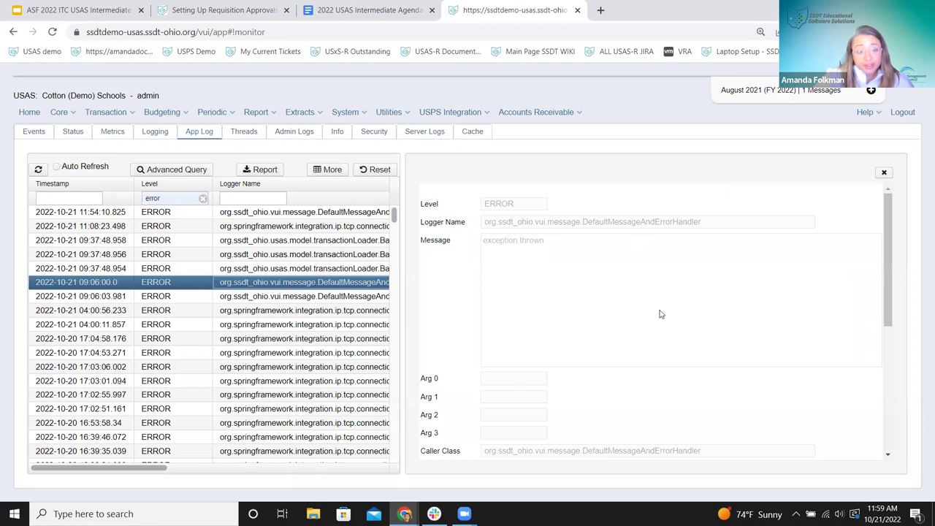
- Select the full Exception Detail stack trace and search Windows for Notepad
scroll(660, 315, down, 5)
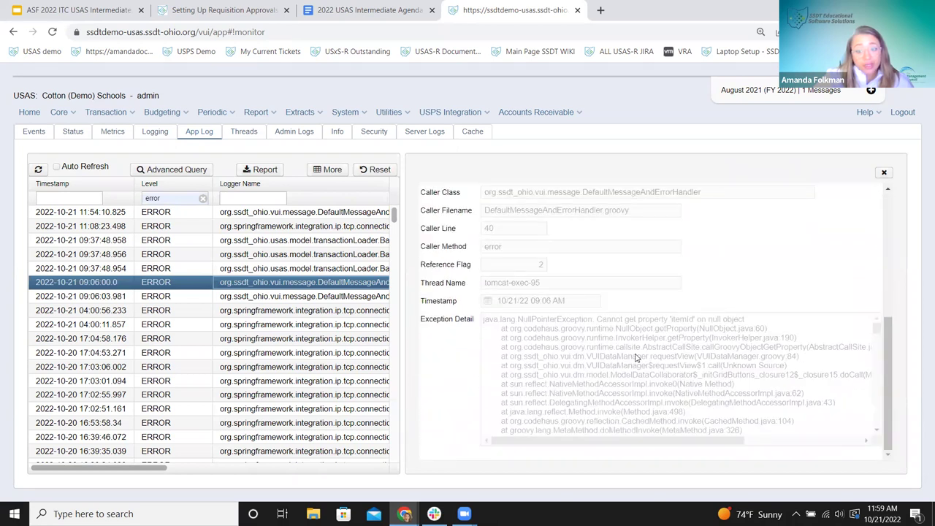
mouse_move(486, 322)
mouse_down()
mouse_move(653, 392)
mouse_move(685, 471)
mouse_up()
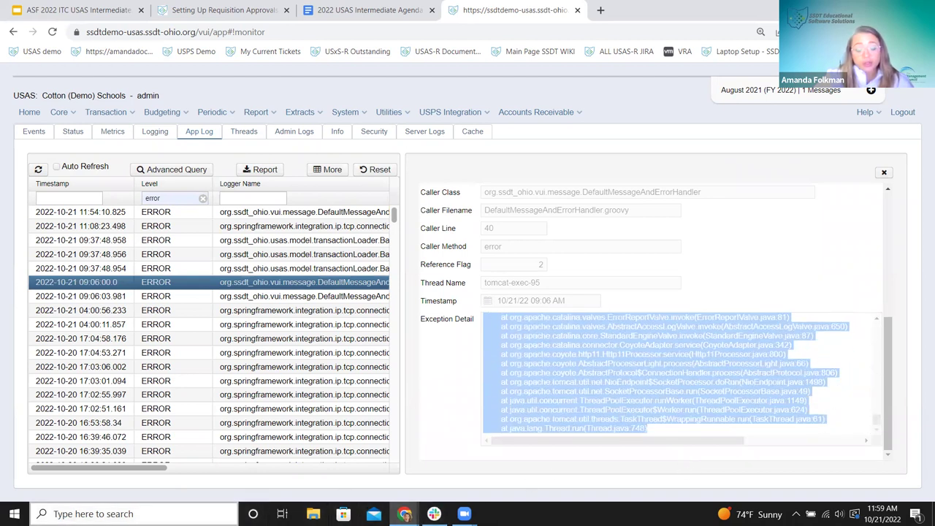
click(131, 514)
text(notepad)
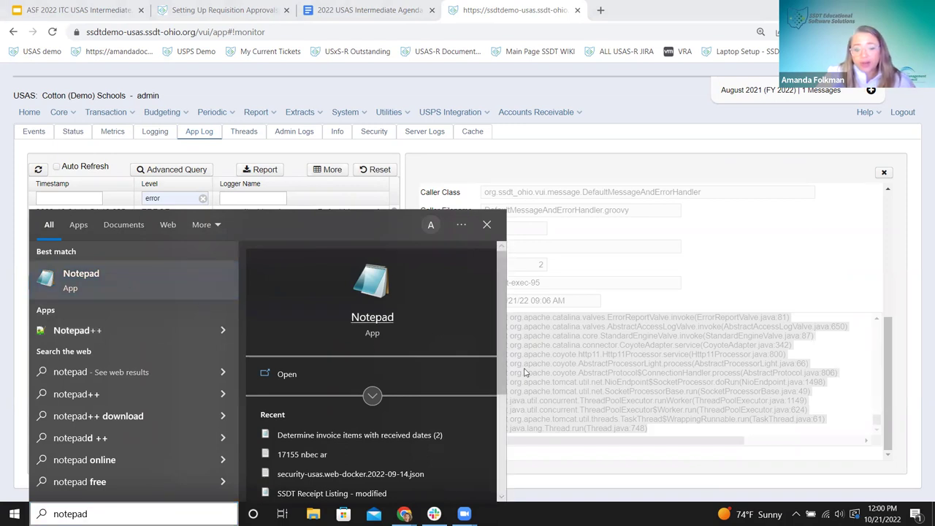
- Launch Notepad and copy the whole exception stack trace over to it
key(Return)
click(656, 363)
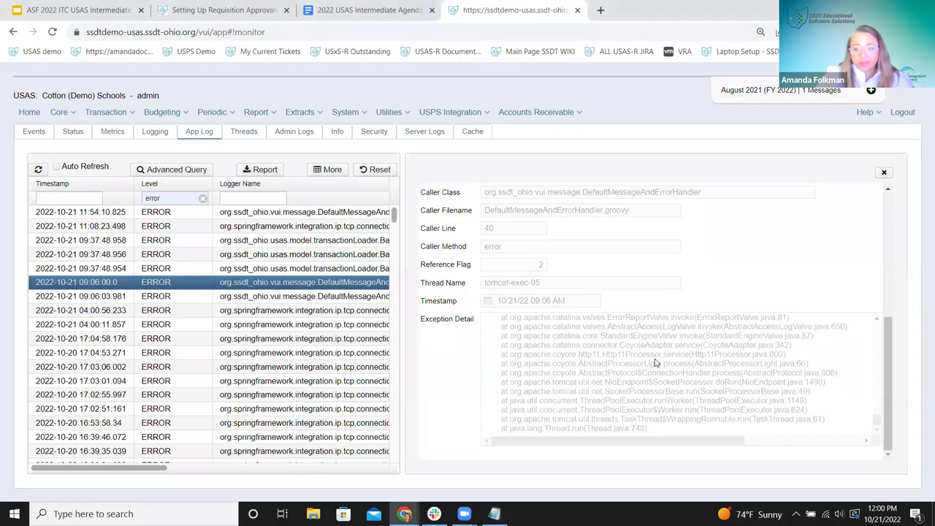
key(ctrl+a)
key(ctrl+c)
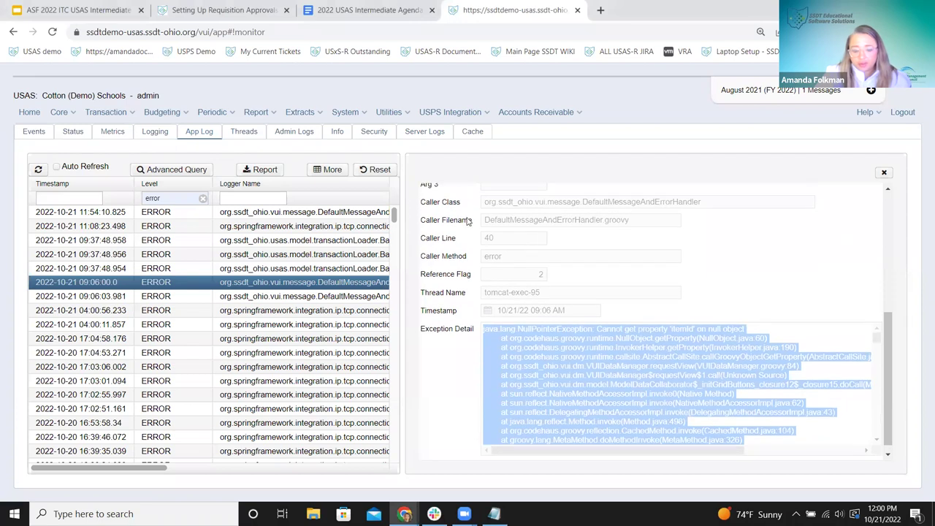
key(alt+Tab)
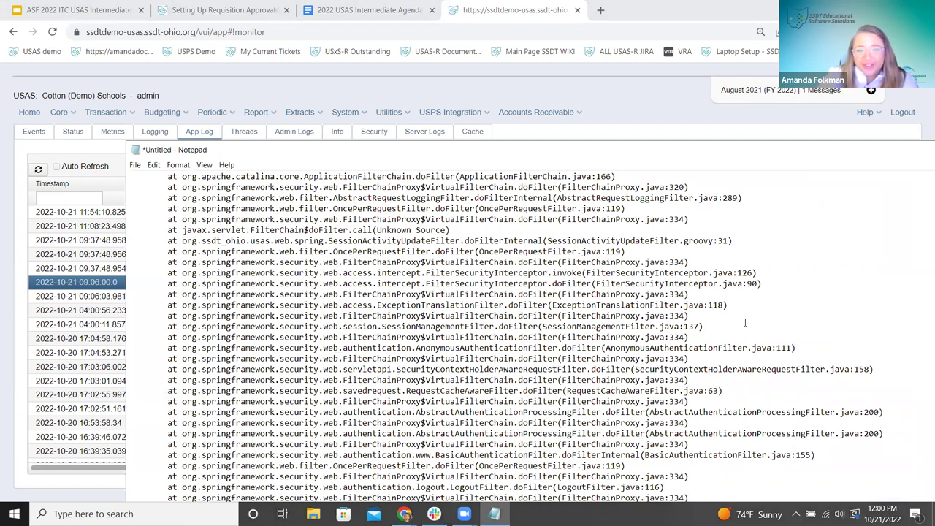
- Highlight the NullPointerException line and the FilterChainProxy java:334 line in the trace
scroll(745, 322, up, 2)
scroll(715, 273, up, 15)
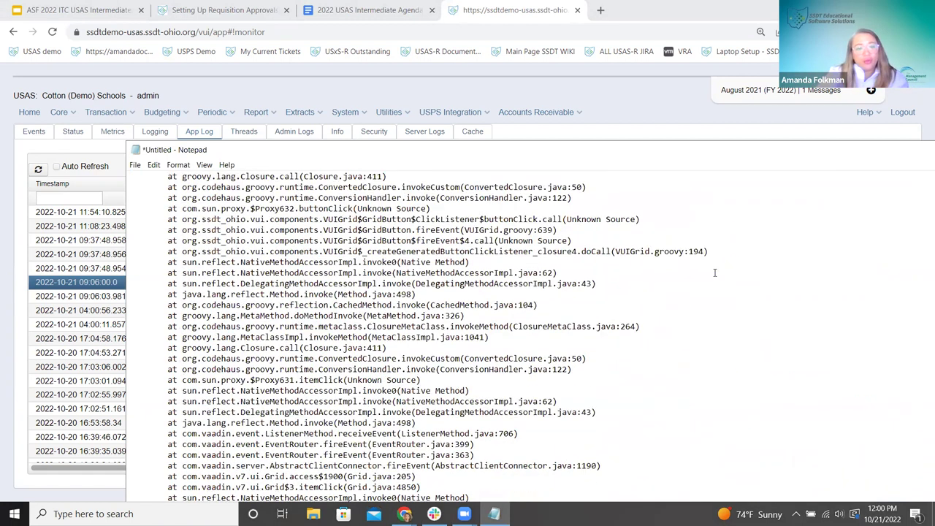
drag(139, 176, 513, 177)
scroll(513, 183, down, 9)
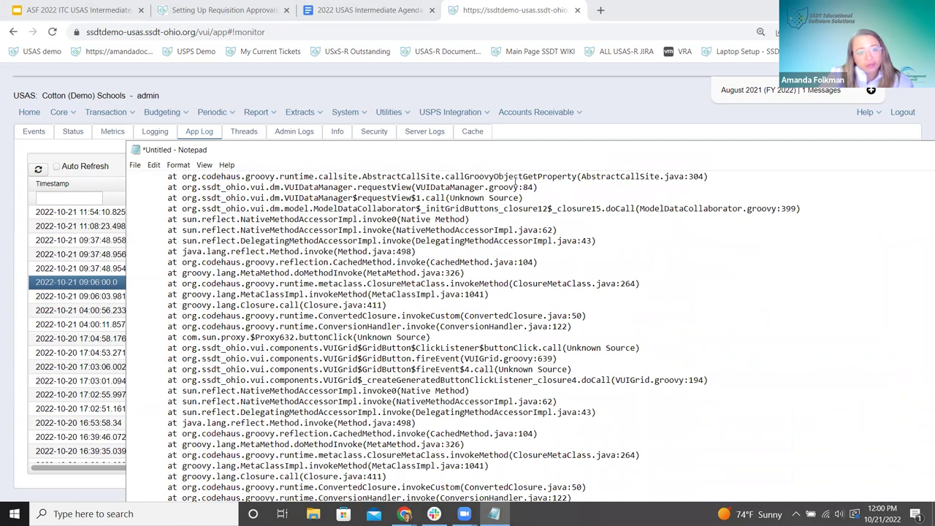
scroll(516, 186, down, 17)
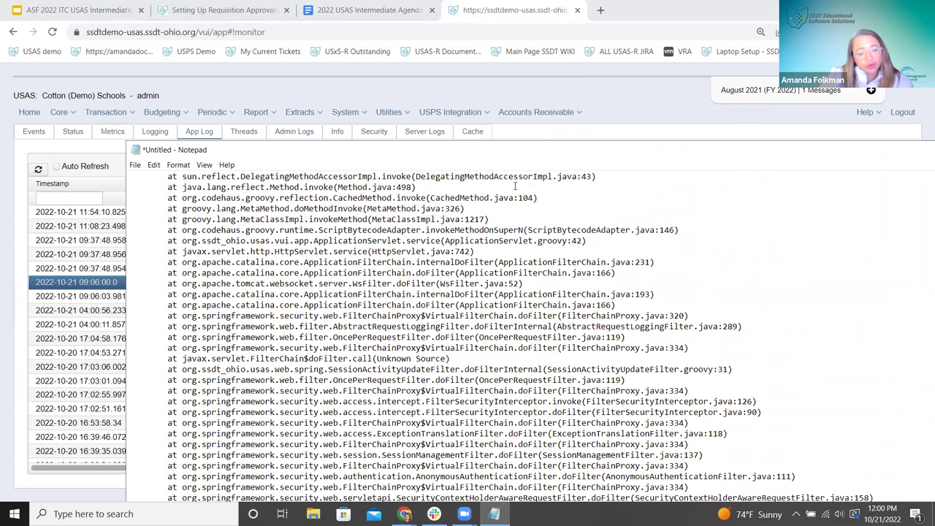
mouse_move(130, 305)
mouse_down()
mouse_move(190, 315)
mouse_move(128, 311)
mouse_up()
click(166, 307)
key(shift+End)
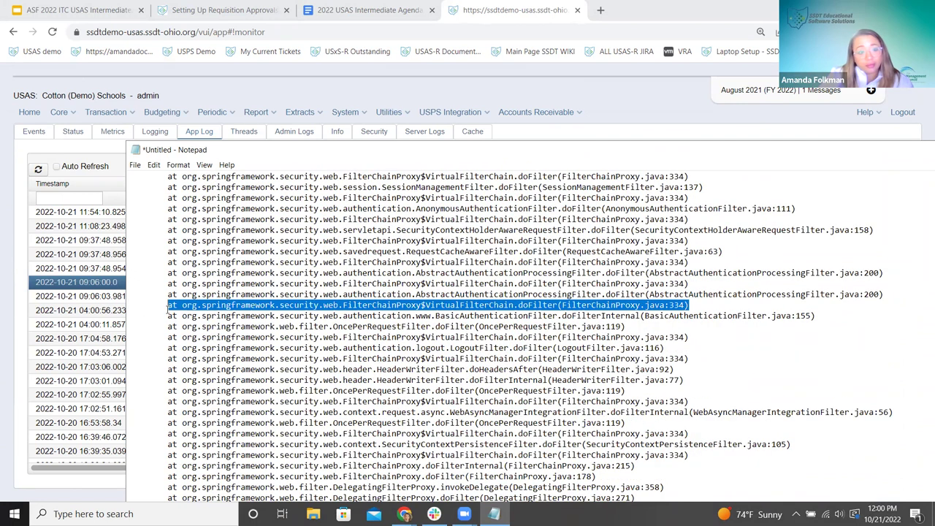
click(147, 305)
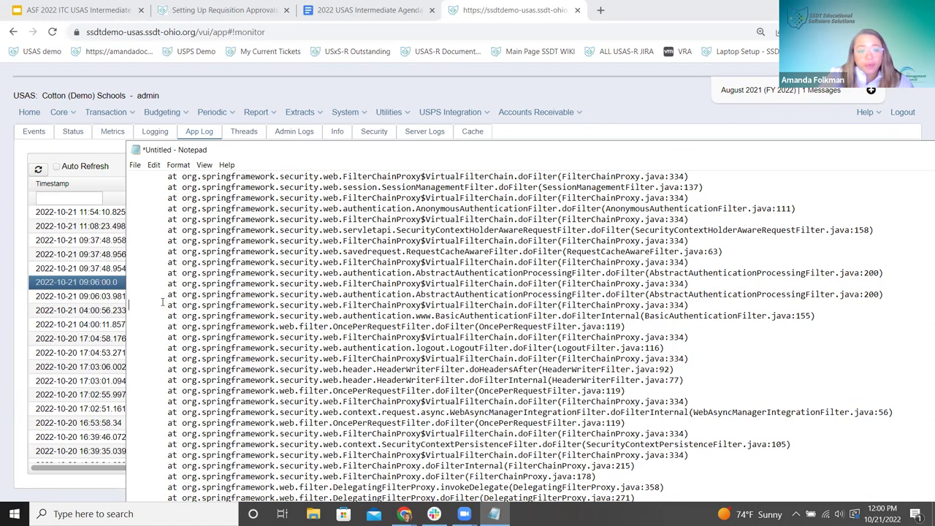
scroll(208, 306, up, 20)
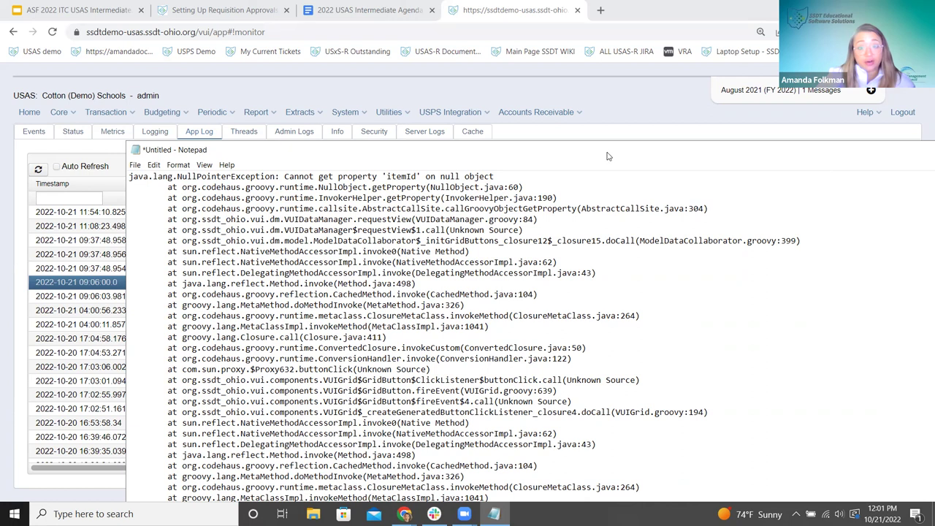
- Reposition and resize the Notepad window, then minimize it
drag(596, 156, 561, 162)
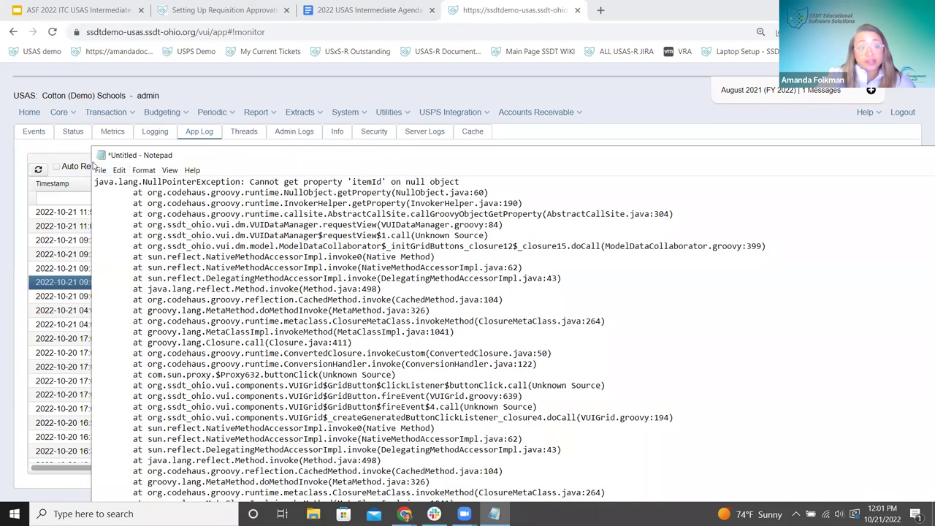
drag(88, 161, 441, 157)
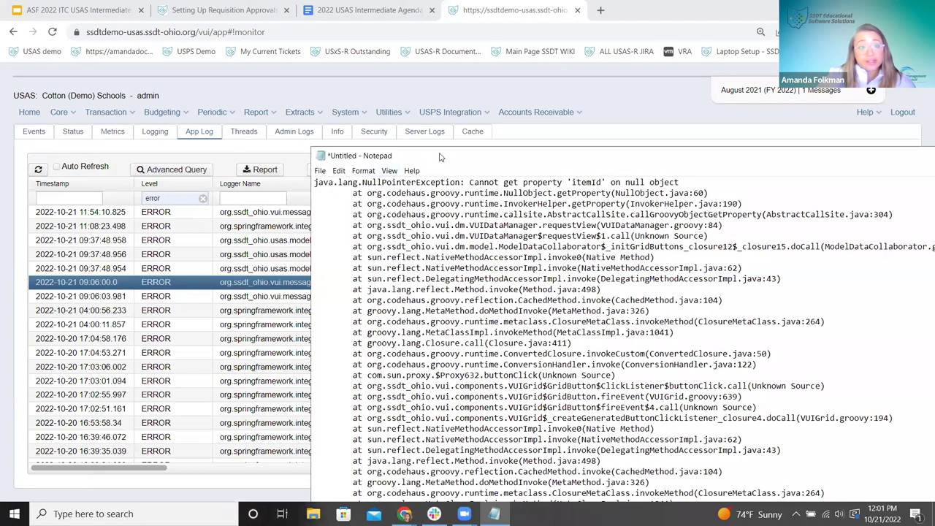
double_click(440, 157)
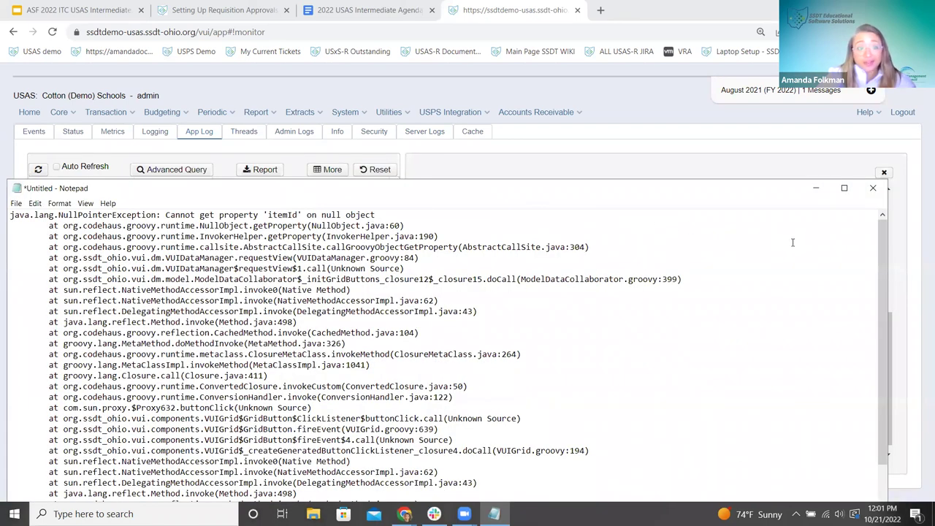
click(817, 189)
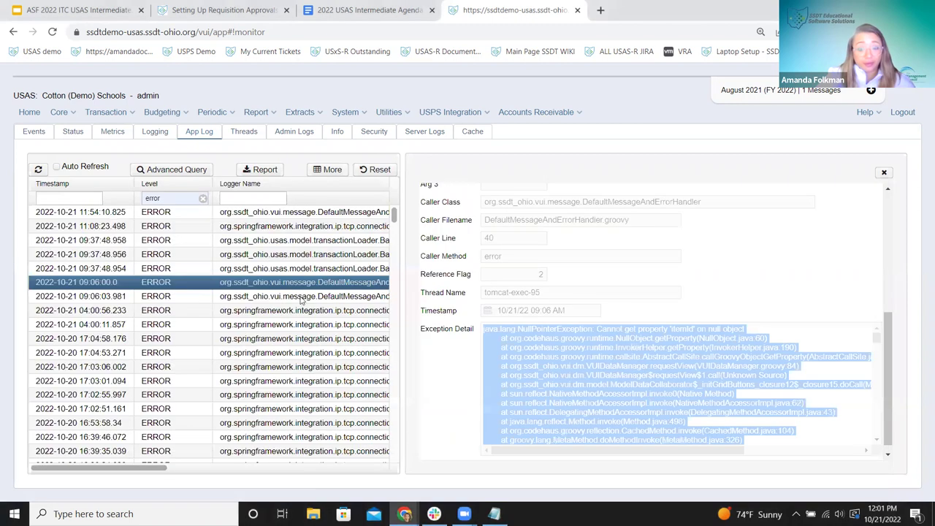
- Step through the 09:06, 11:08 and third ERROR rows, ending on the 09:37 entry
click(170, 298)
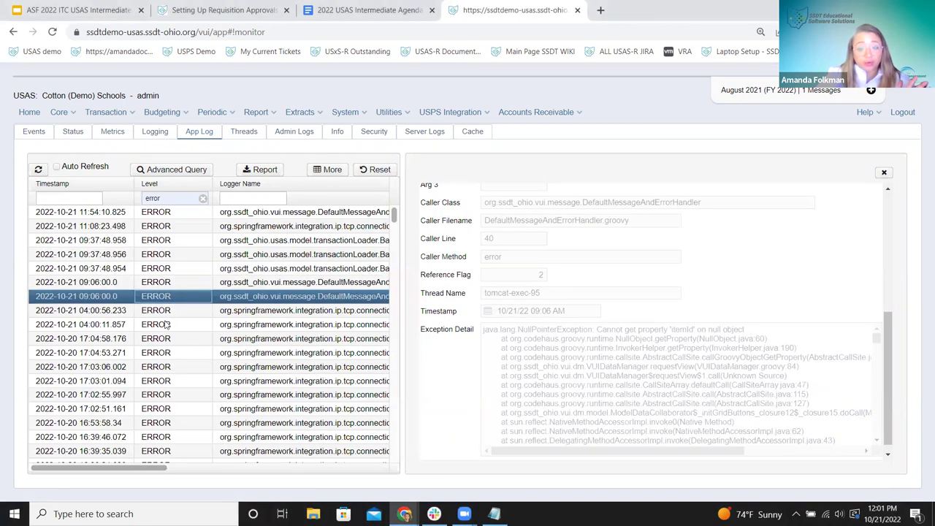
click(174, 230)
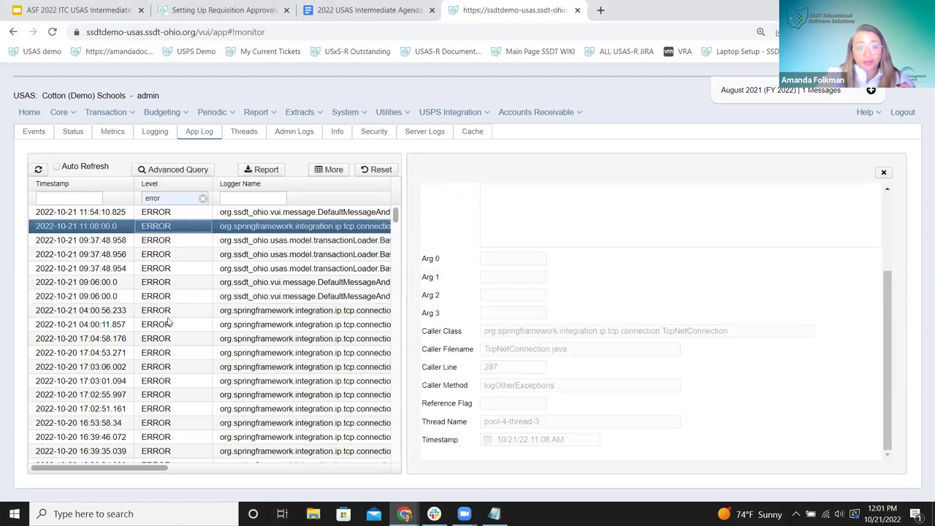
scroll(537, 316, up, 2)
scroll(536, 315, down, 2)
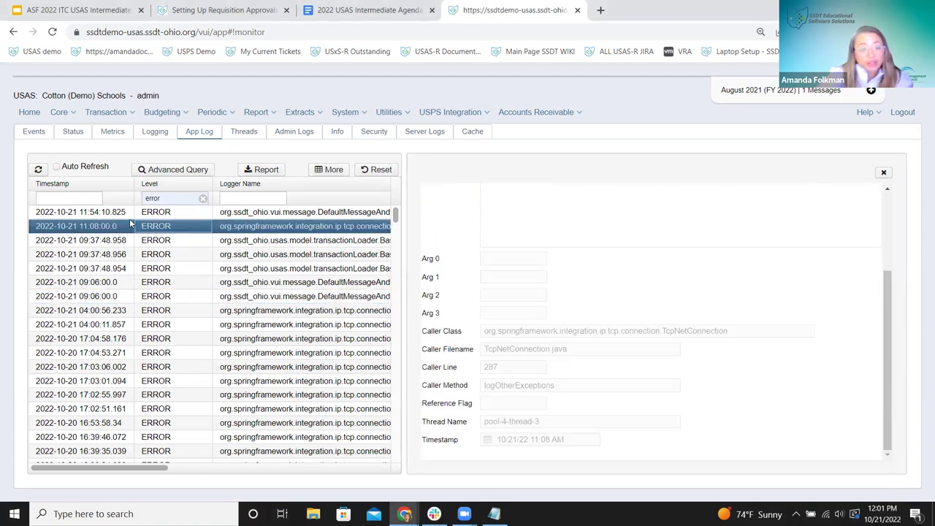
click(180, 246)
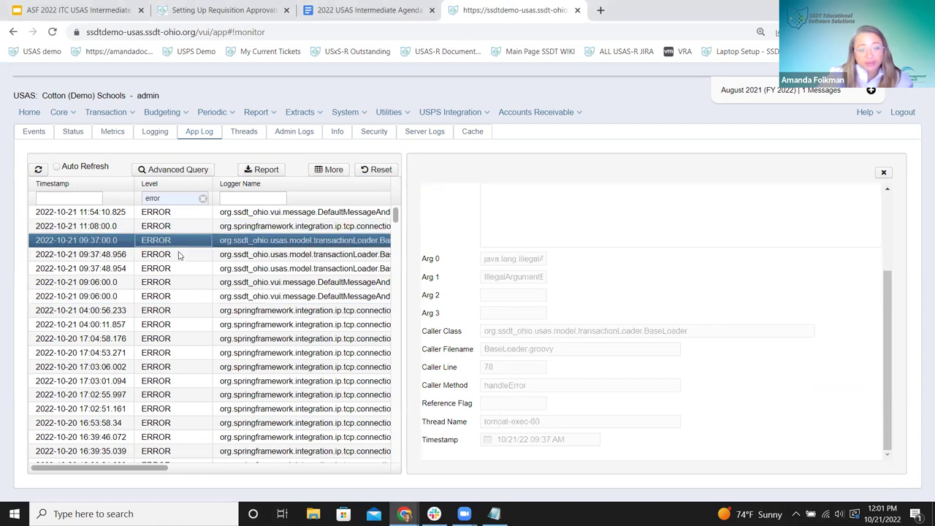
click(180, 254)
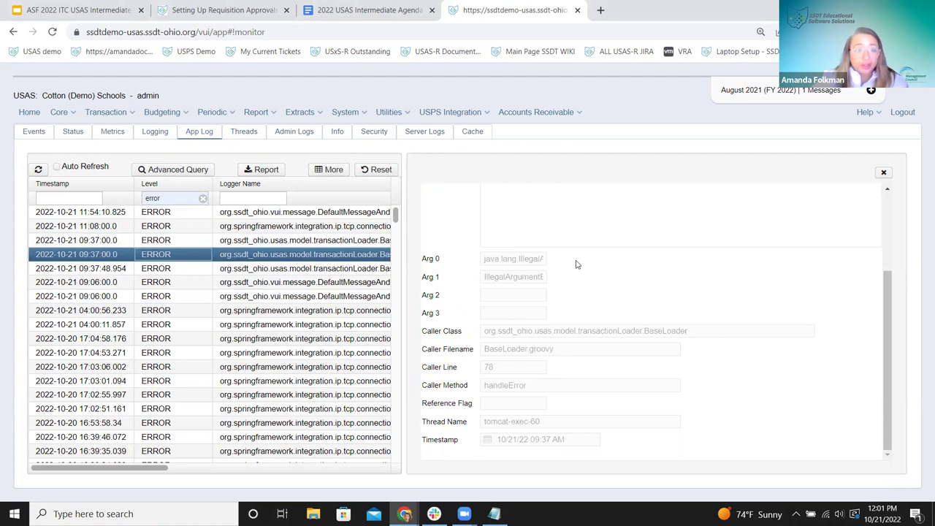
click(423, 132)
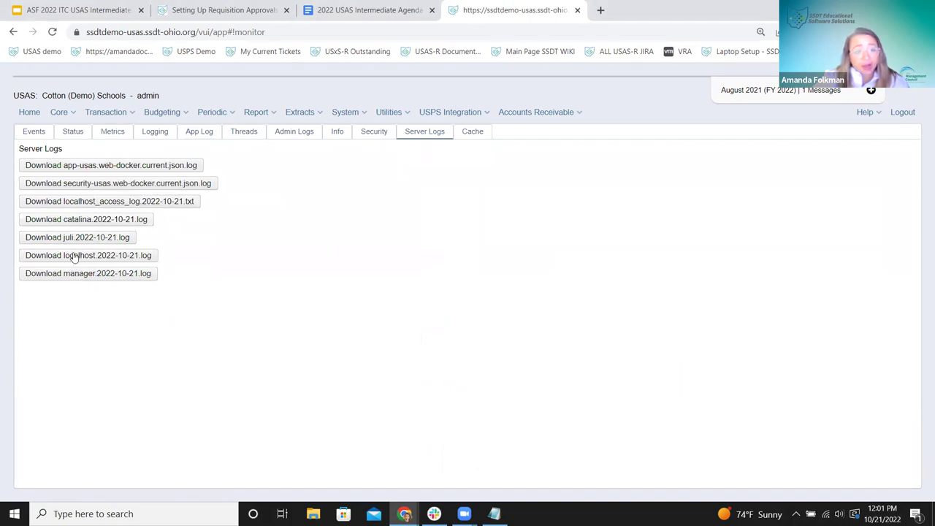
click(866, 112)
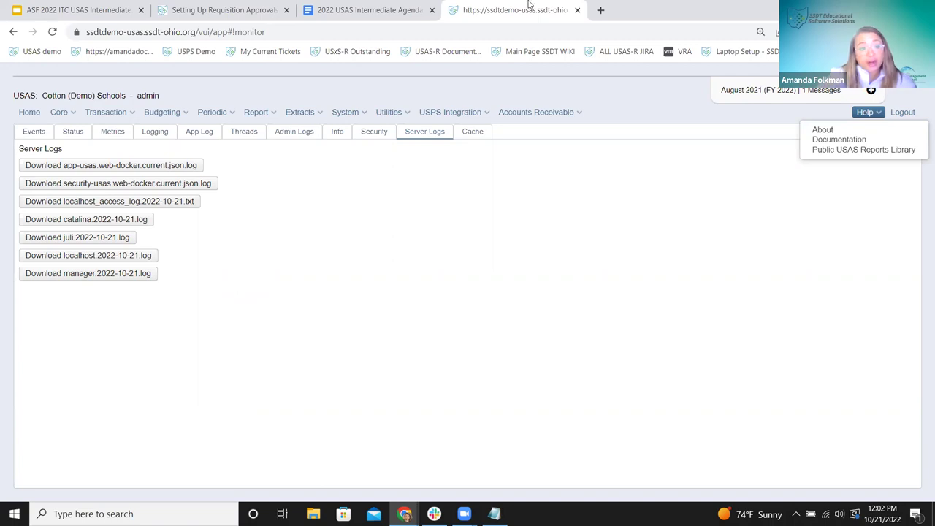
click(208, 136)
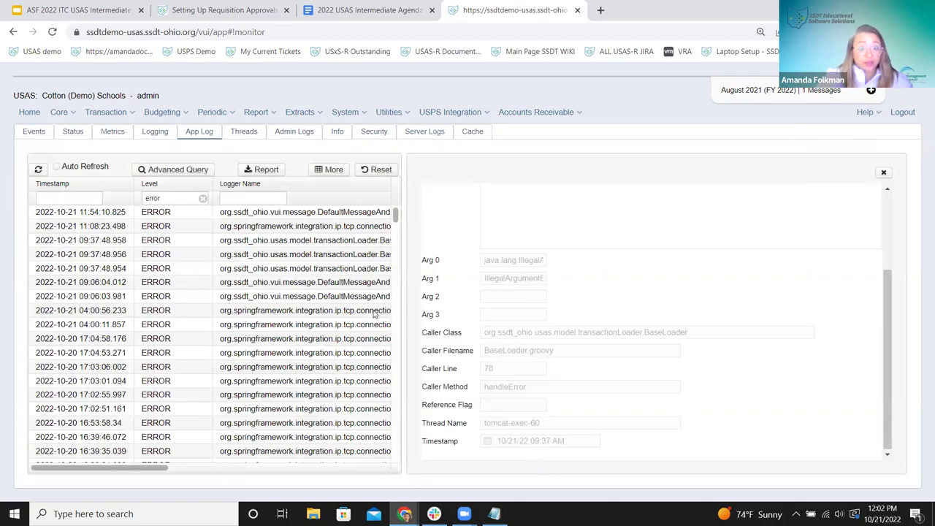
- Close the App Log detail panel and go to the Admin Logs page
click(883, 172)
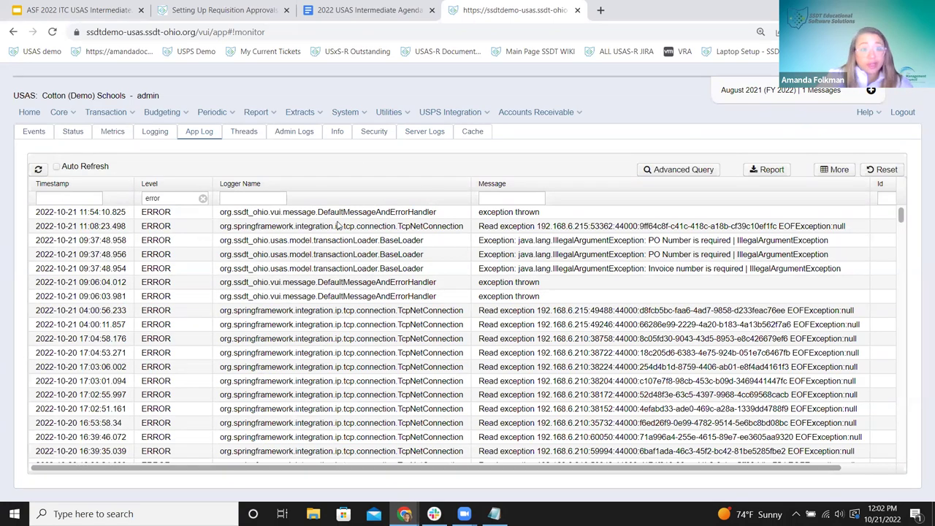
click(298, 134)
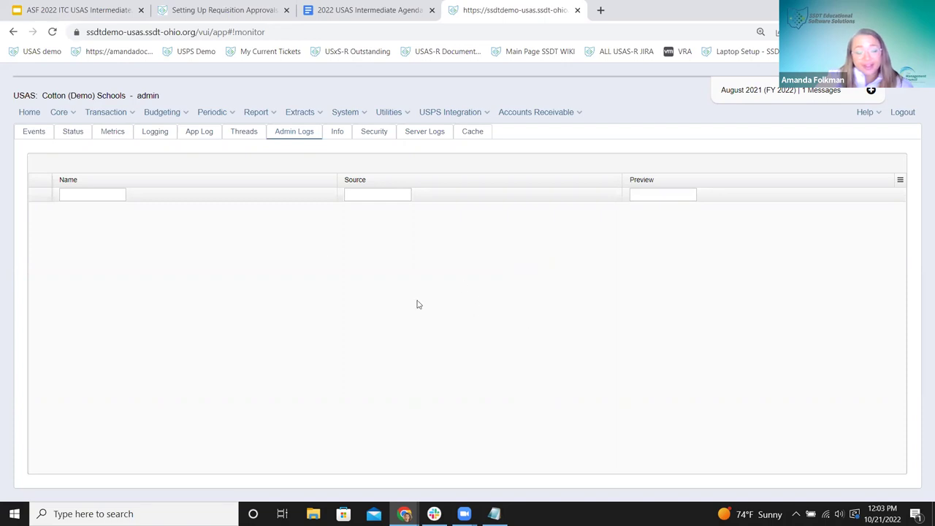
- View the Security authentication log, then return to the USAS Intermediate slide deck
click(377, 139)
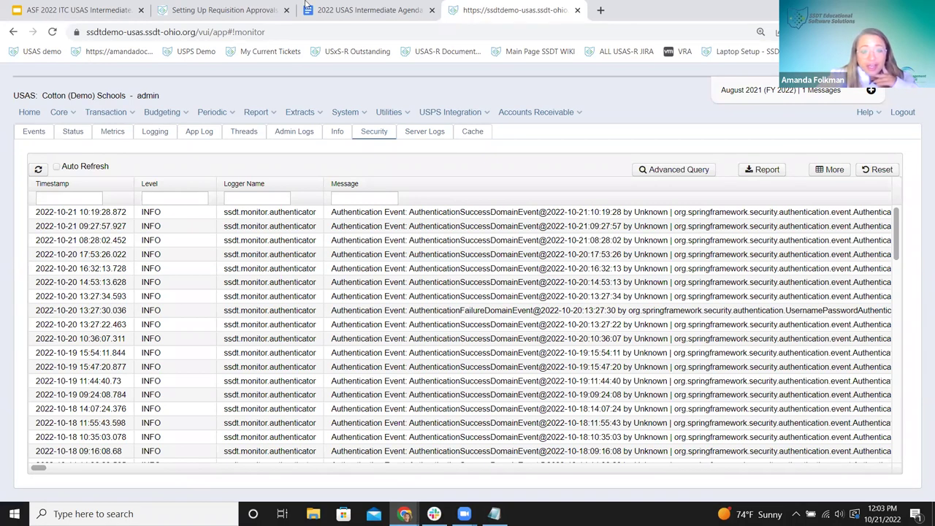
click(77, 11)
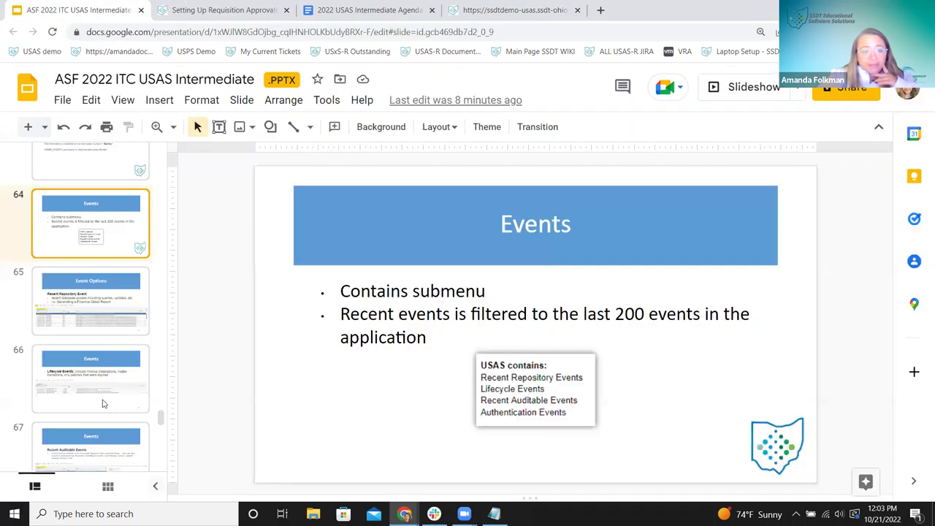
- Scroll the filmstrip and view slide 75 'Server Logs', then slide 74 'Security'
scroll(110, 408, down, 5)
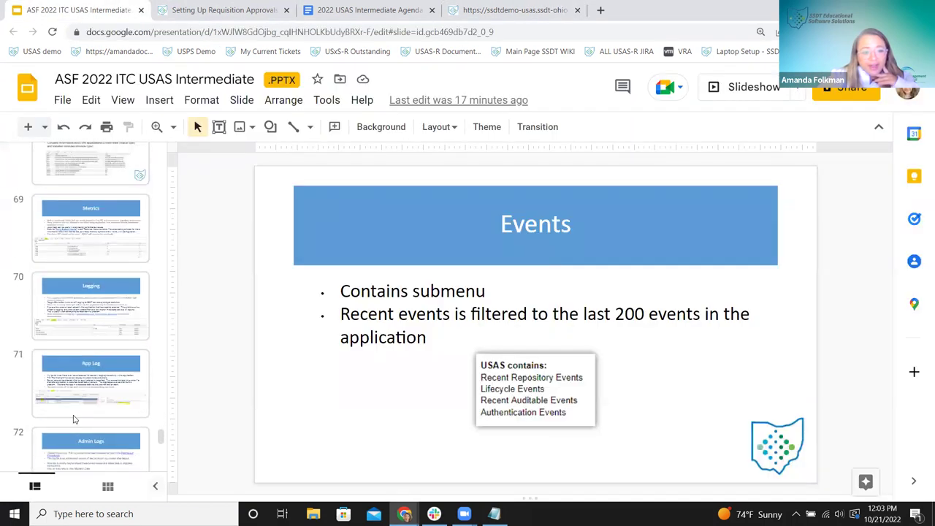
scroll(73, 419, down, 5)
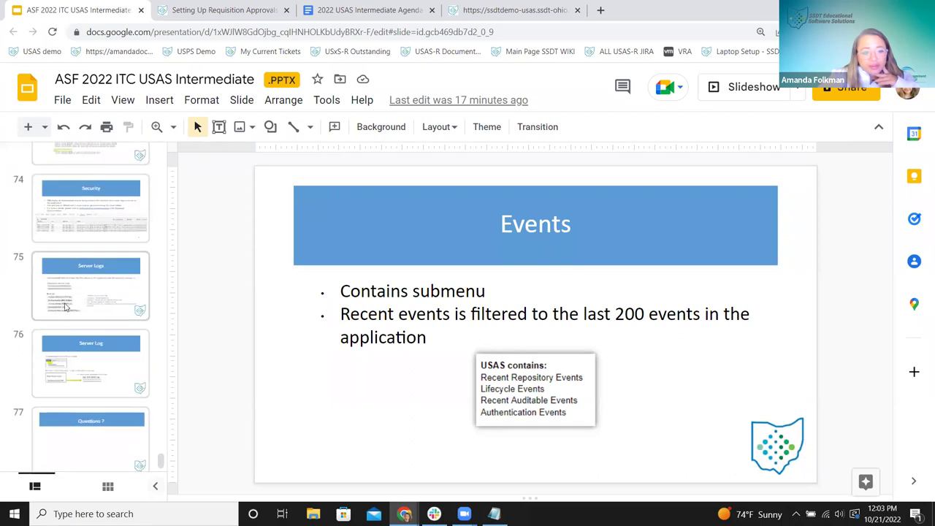
click(64, 310)
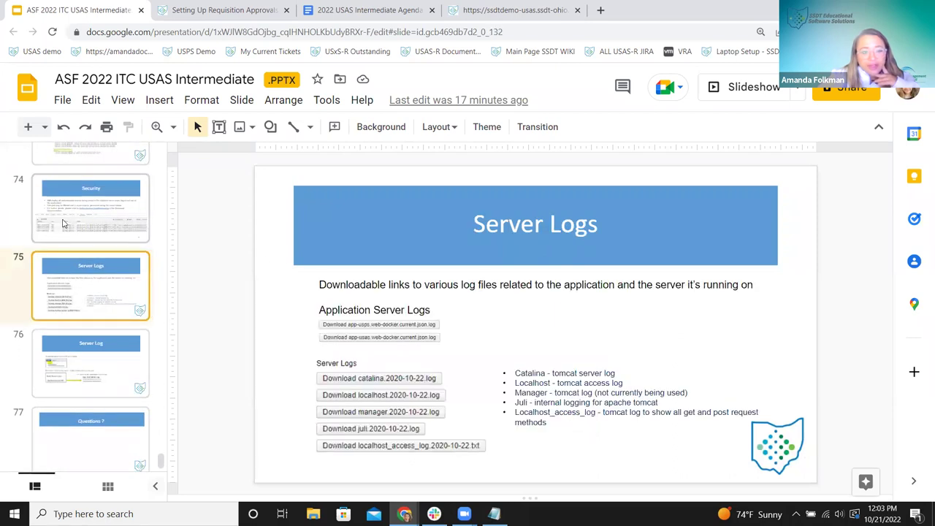
click(62, 223)
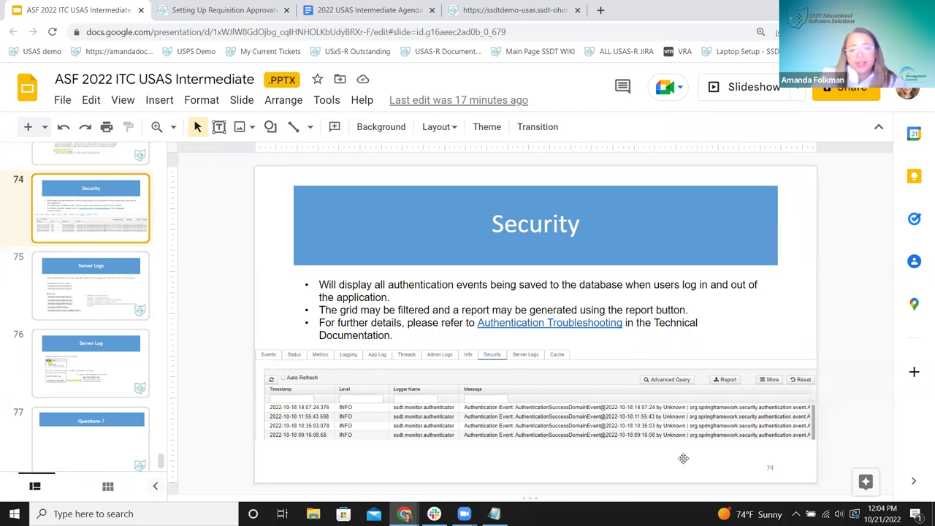
- Switch back to the ssdtdemo tab and go to the USAS Home page
click(489, 10)
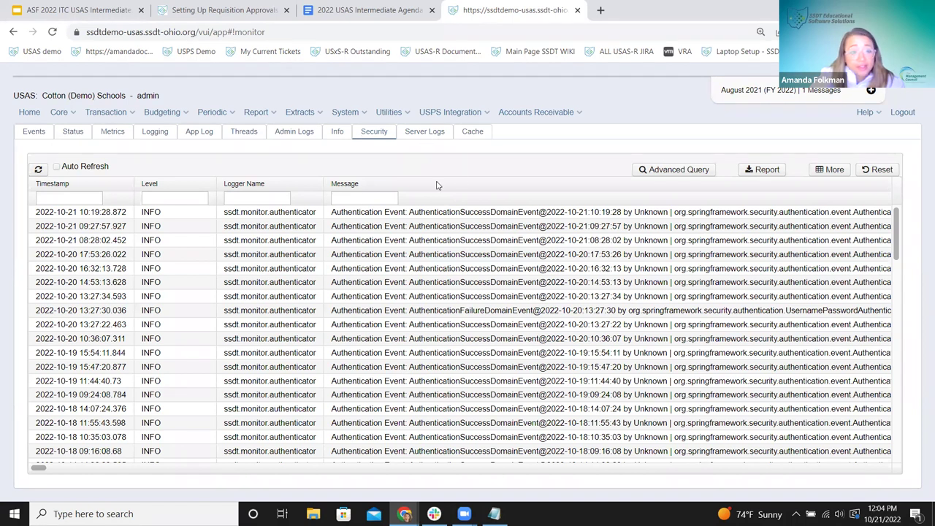
click(34, 114)
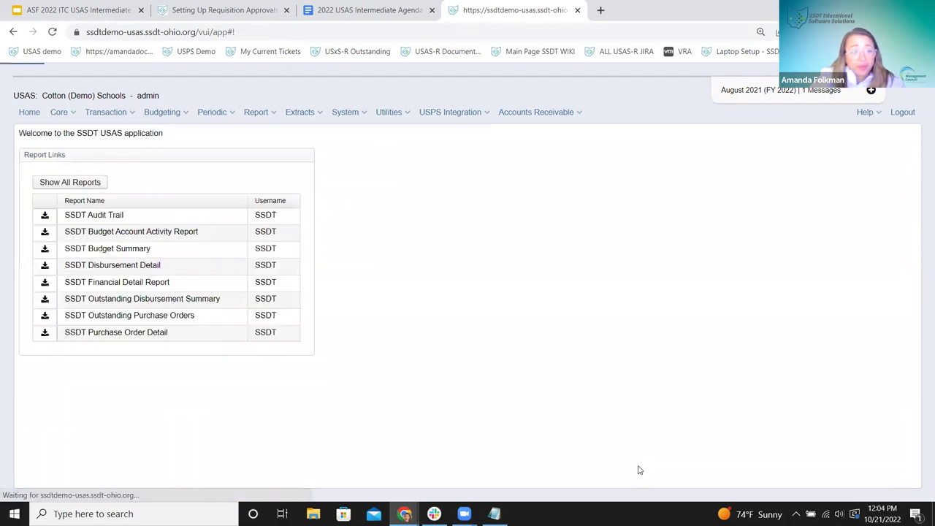